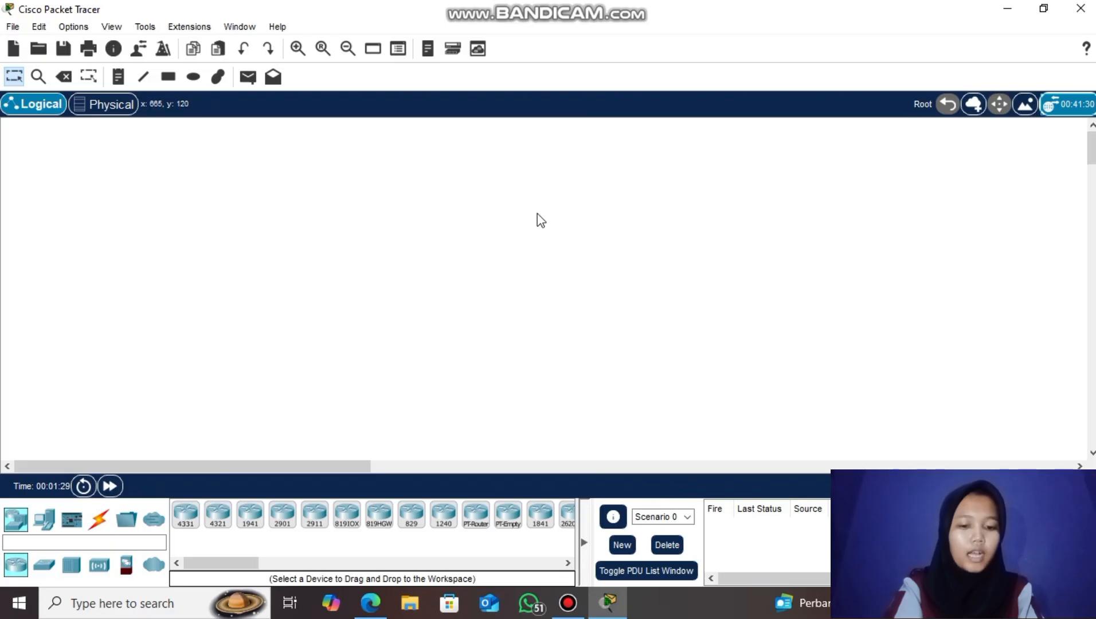
# - Place two 2811 routers near the top of the workspace, one on the left side and one in the middle
pyautogui.click(567, 564)
pyautogui.moveTo(508, 515); pyautogui.dragTo(511, 518)
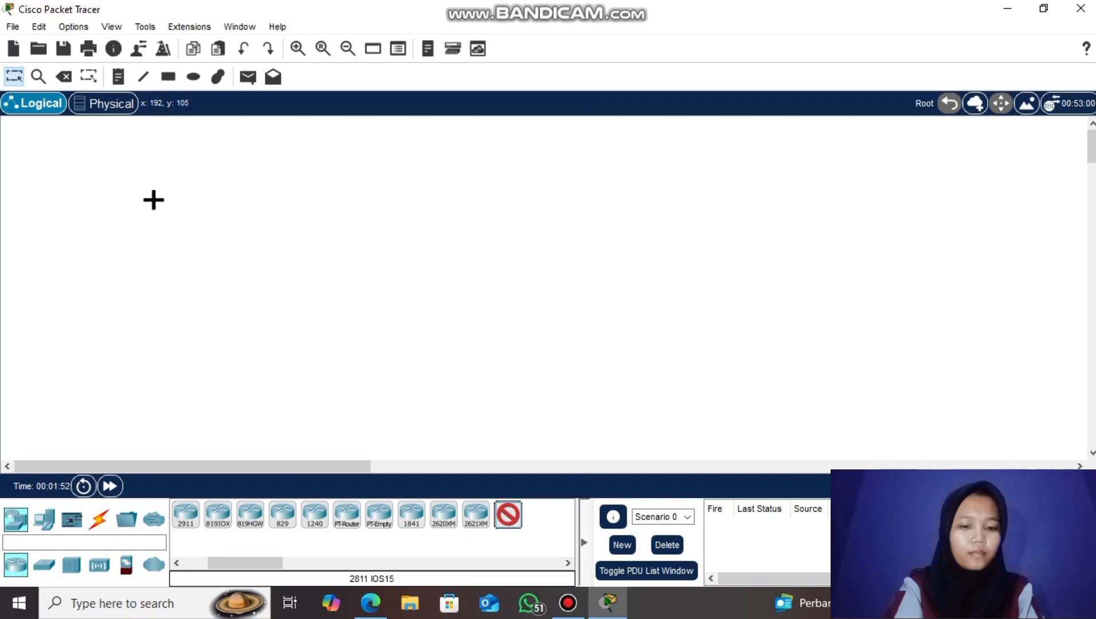
pyautogui.click(146, 177)
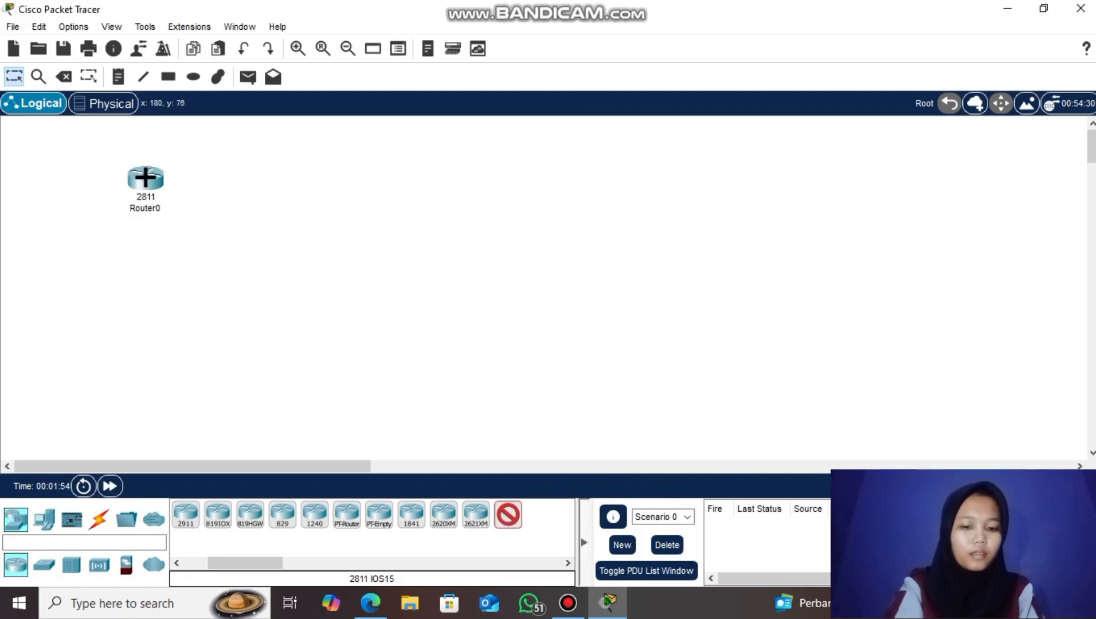
pyautogui.click(529, 183)
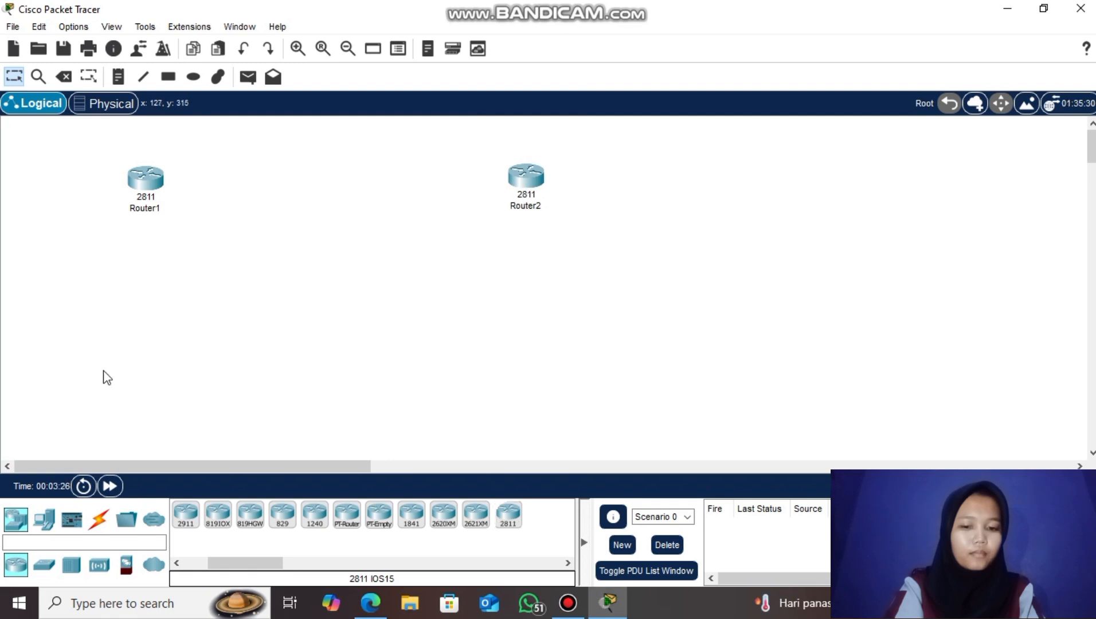
# - Place six PCs in a U-shaped arrangement below and around Router1
pyautogui.click(39, 523)
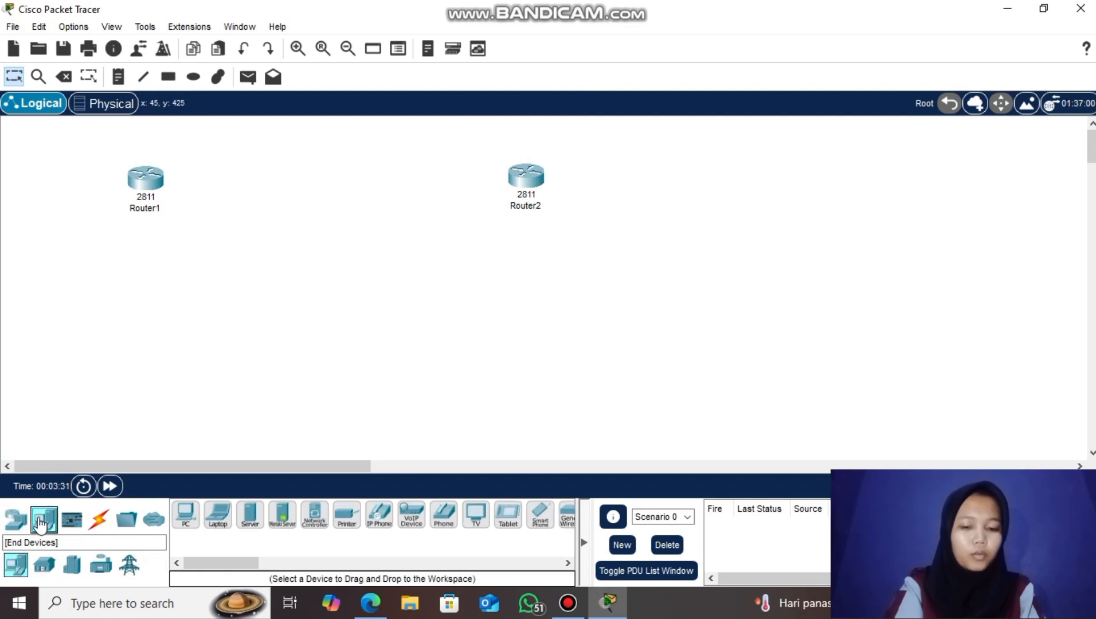
pyautogui.click(186, 519)
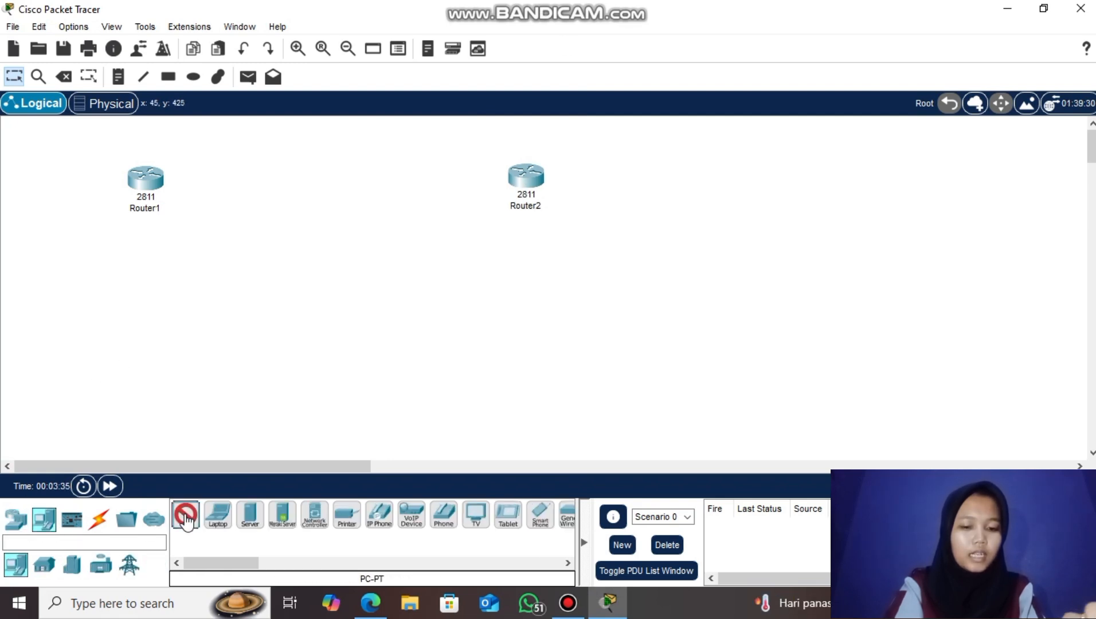
pyautogui.click(59, 234)
pyautogui.click(55, 314)
pyautogui.click(124, 365)
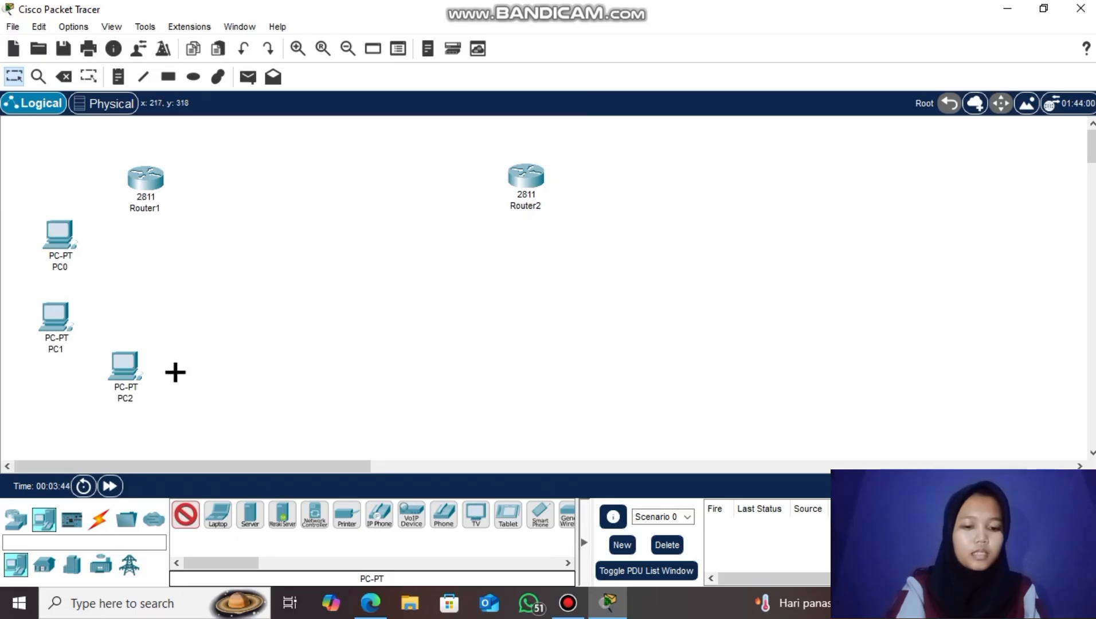
pyautogui.click(199, 374)
pyautogui.click(246, 316)
pyautogui.click(252, 240)
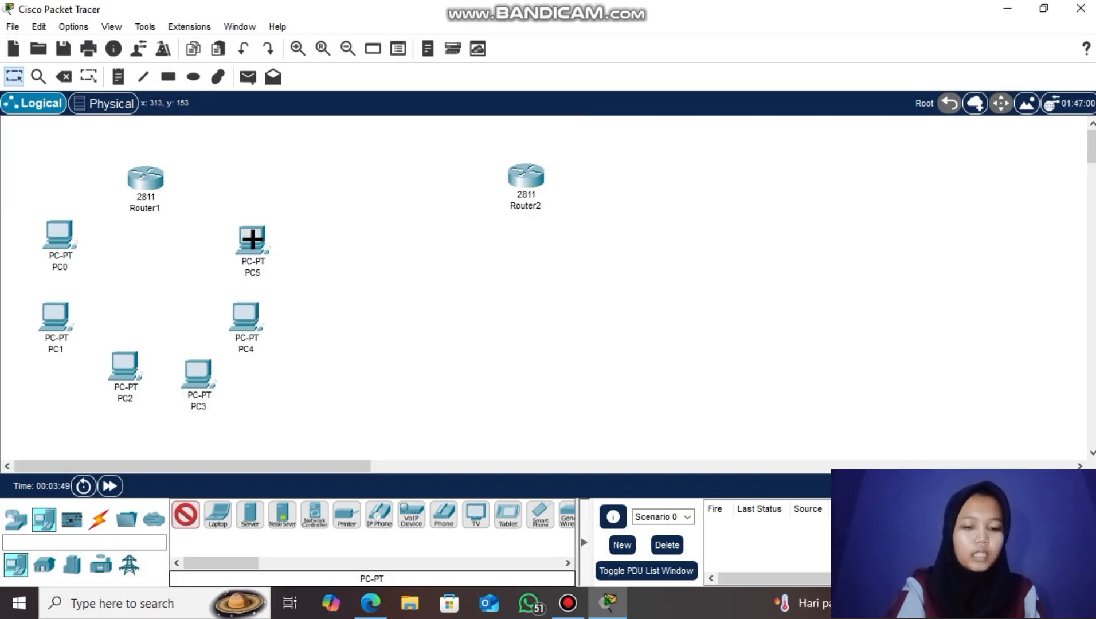
# - Place three servers around Router2 and add a 2960 switch below each router
pyautogui.click(250, 516)
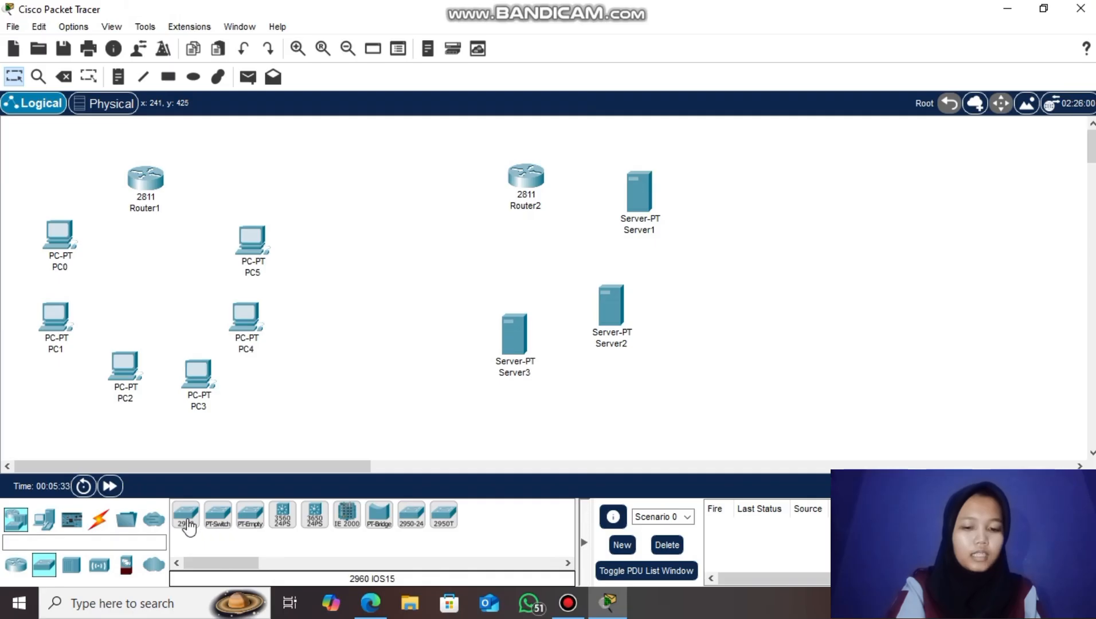
pyautogui.click(184, 516)
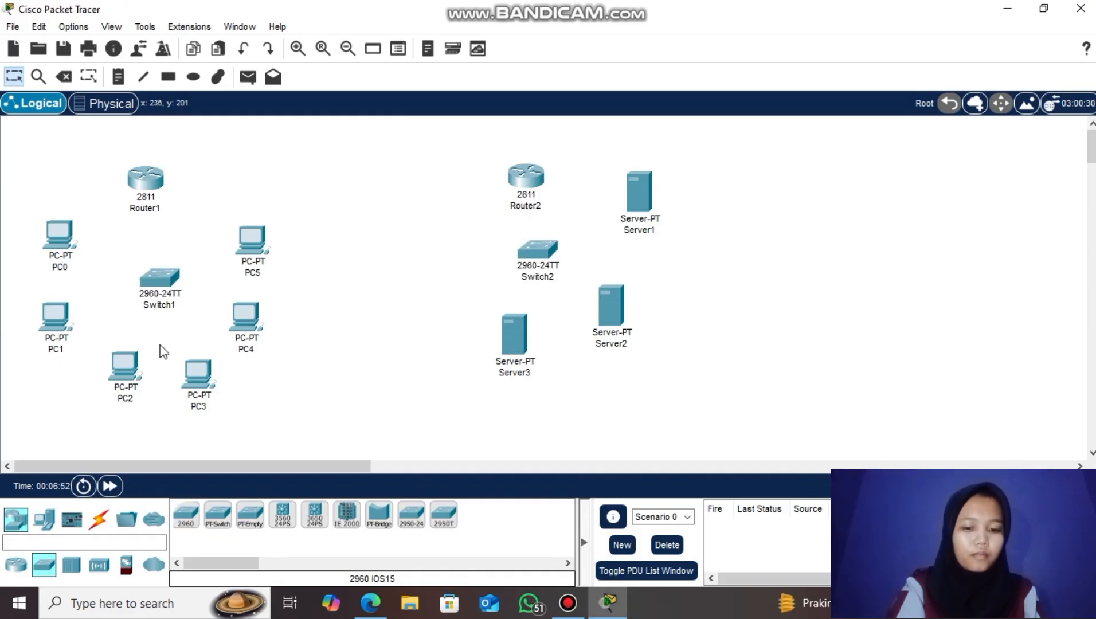
# - Connect Router1 to Router2 using the automatically chosen connection type
pyautogui.click(98, 523)
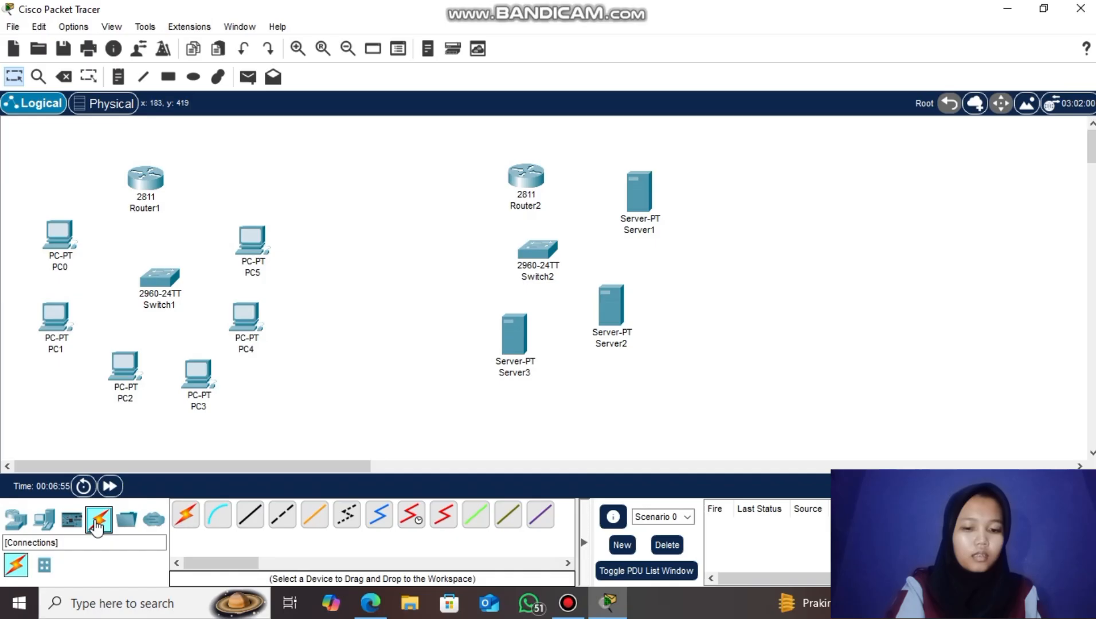
pyautogui.click(185, 515)
pyautogui.click(140, 198)
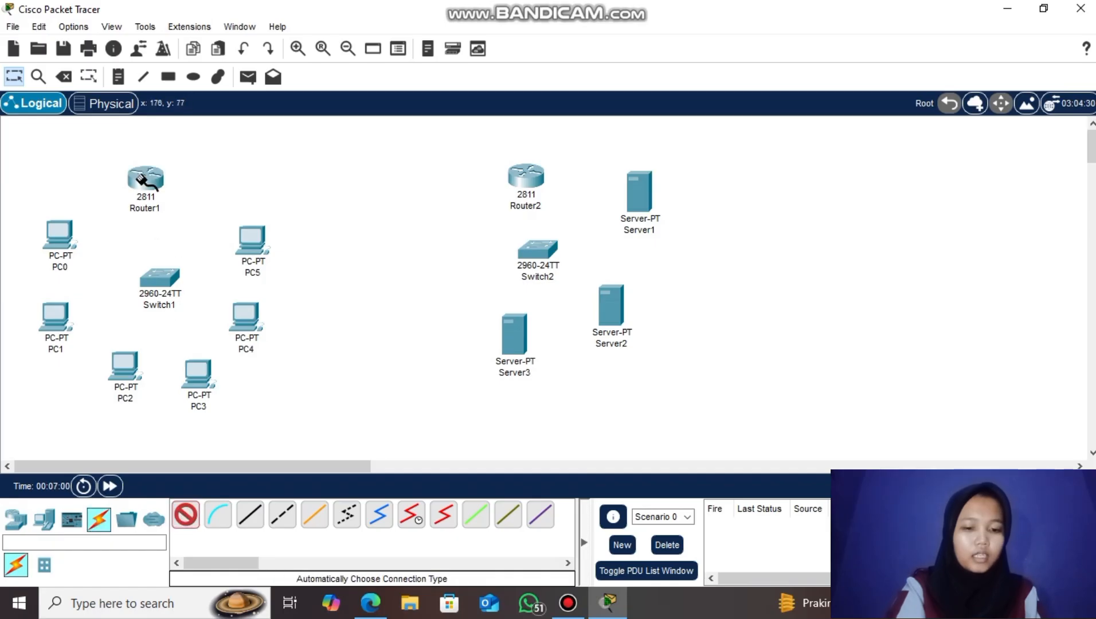
pyautogui.click(522, 175)
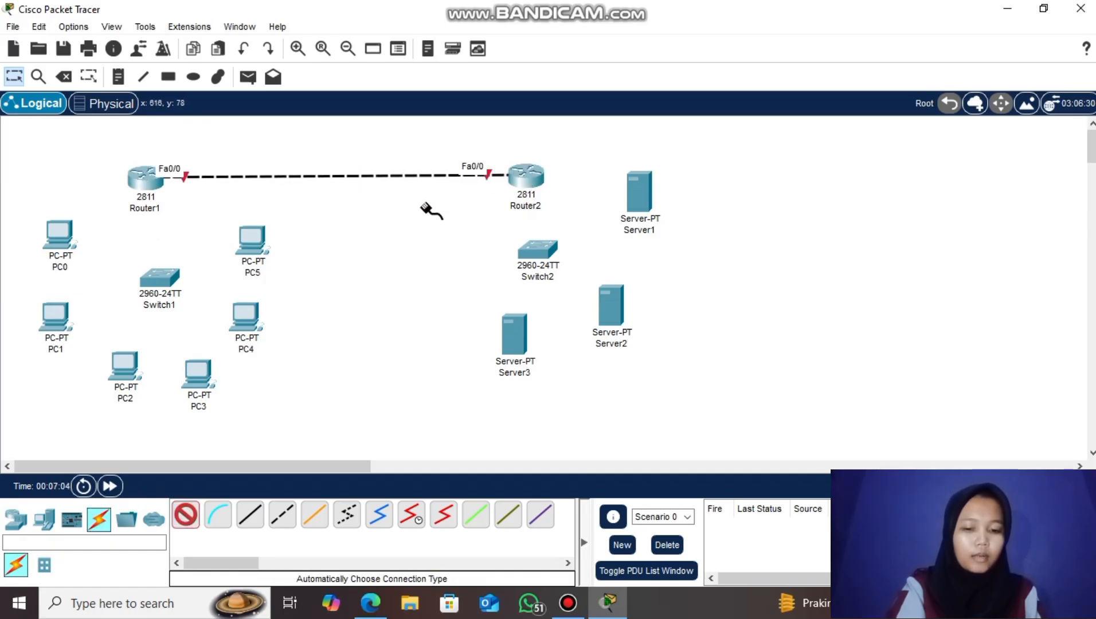
# - Connect Router1 to Switch1, and link Switch1 to all six PCs with automatic cabling
pyautogui.click(141, 182)
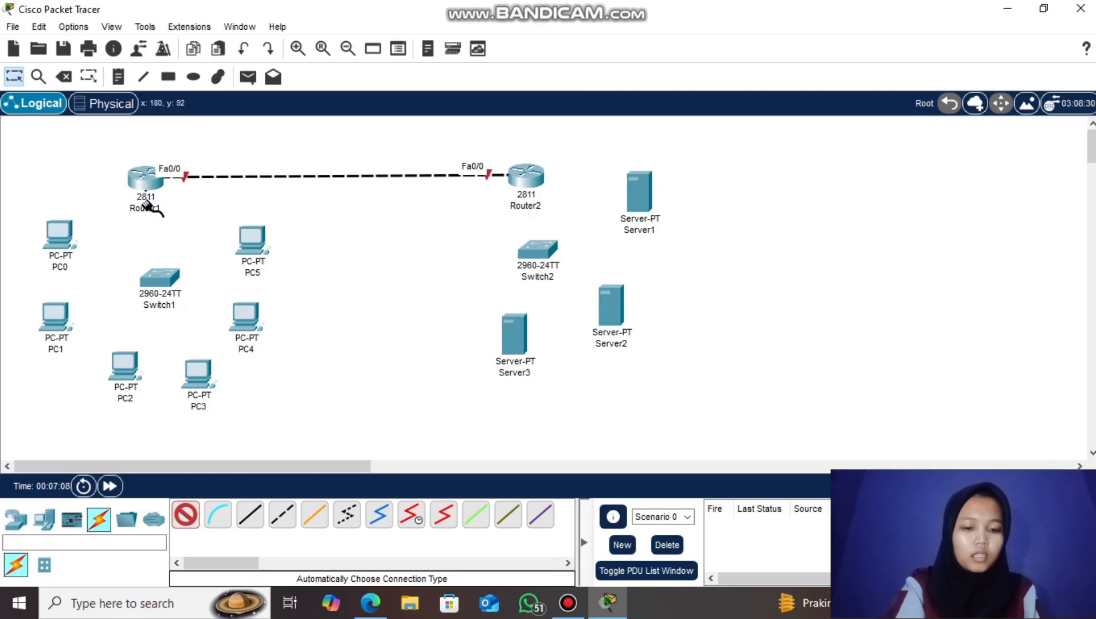
pyautogui.click(159, 278)
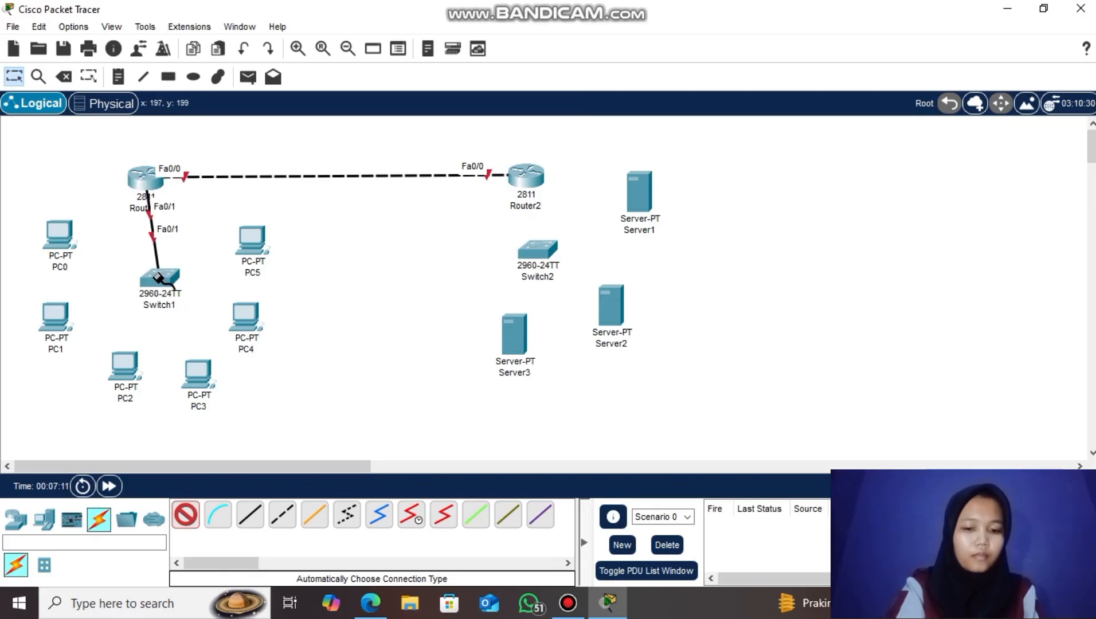
pyautogui.click(160, 278)
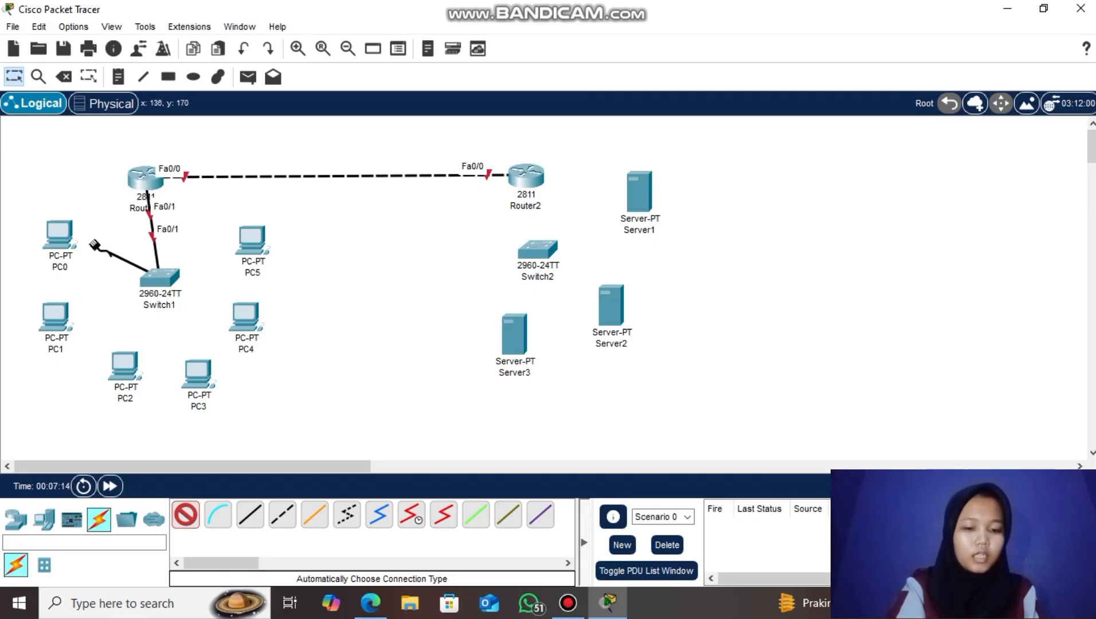
pyautogui.click(57, 232)
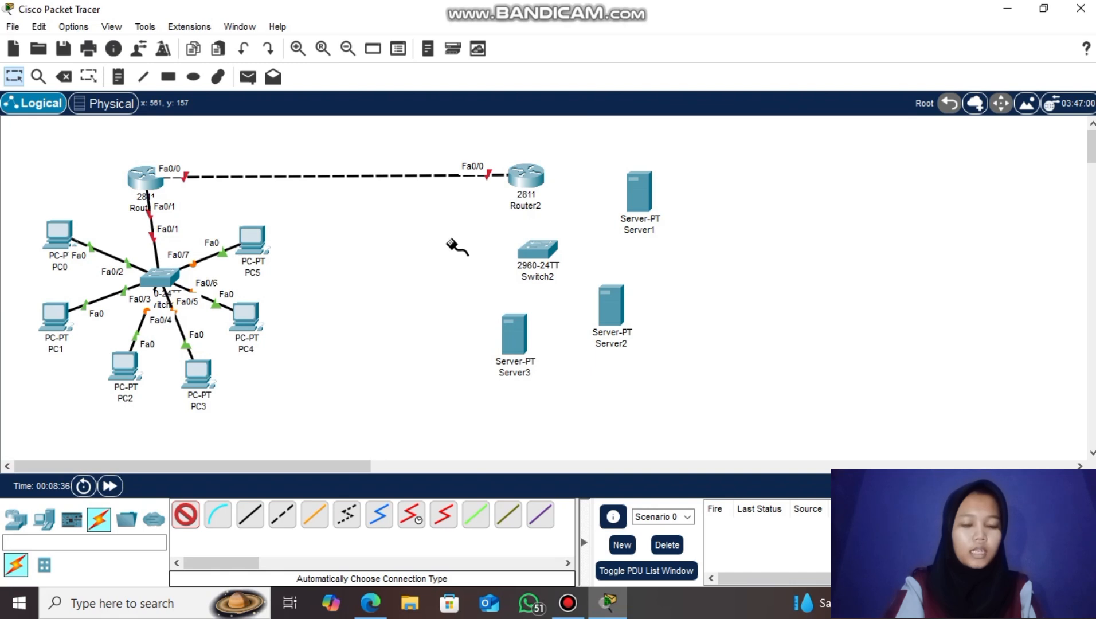
# - Connect Router2 to Switch2, and link Switch2 to Server1, Server2 and Server3 with automatic cabling
pyautogui.click(530, 186)
pyautogui.click(545, 244)
pyautogui.click(544, 245)
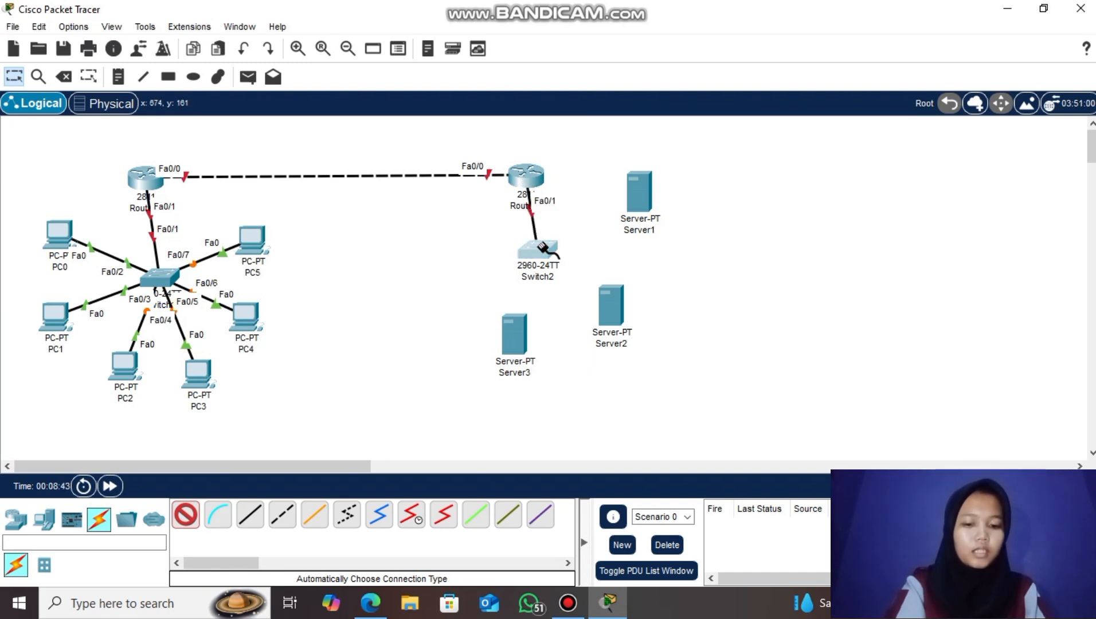
pyautogui.click(638, 192)
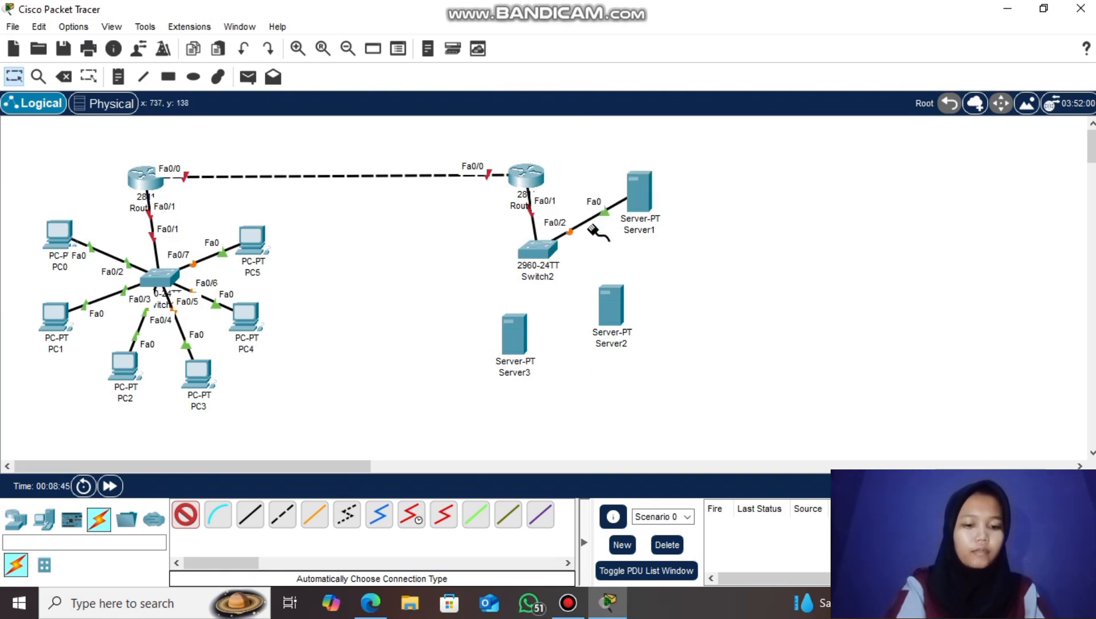
pyautogui.click(541, 249)
pyautogui.click(611, 312)
pyautogui.click(536, 252)
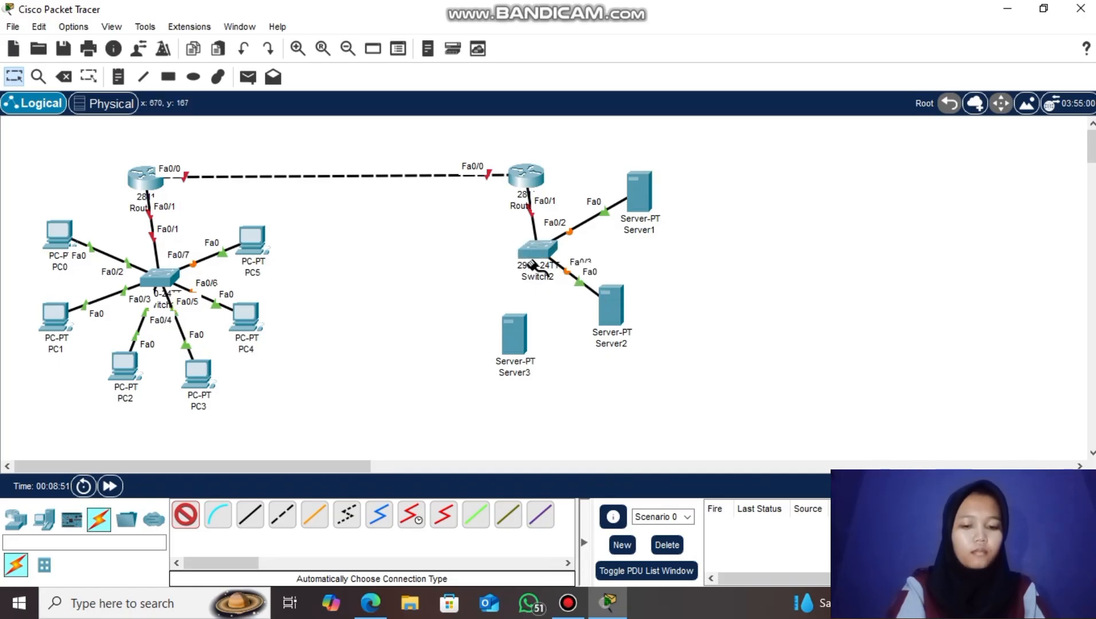
pyautogui.click(515, 329)
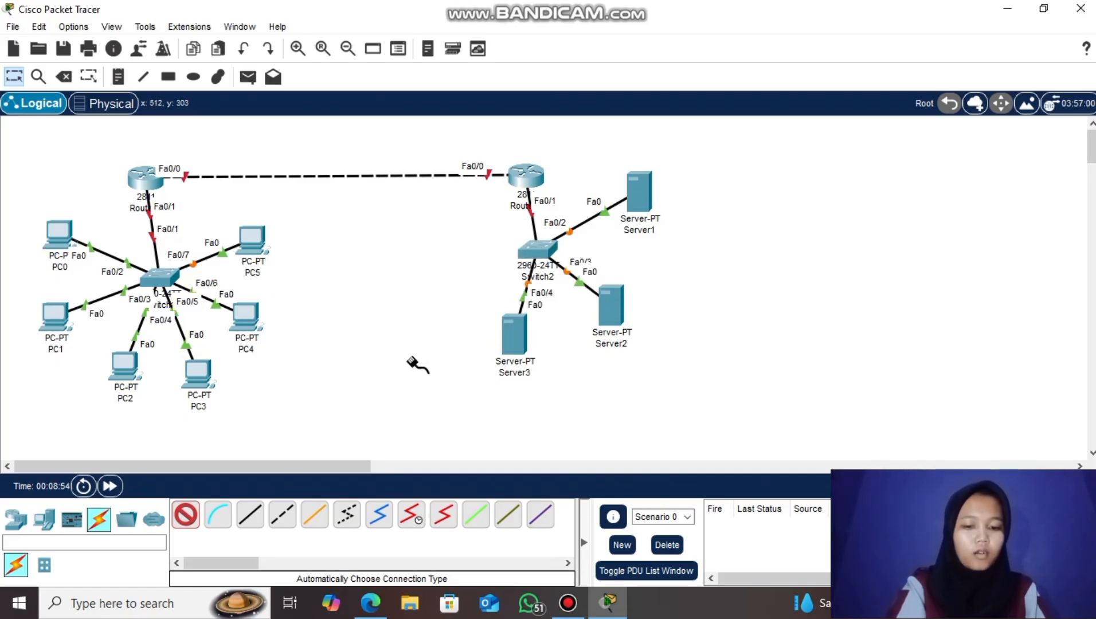
pyautogui.click(189, 510)
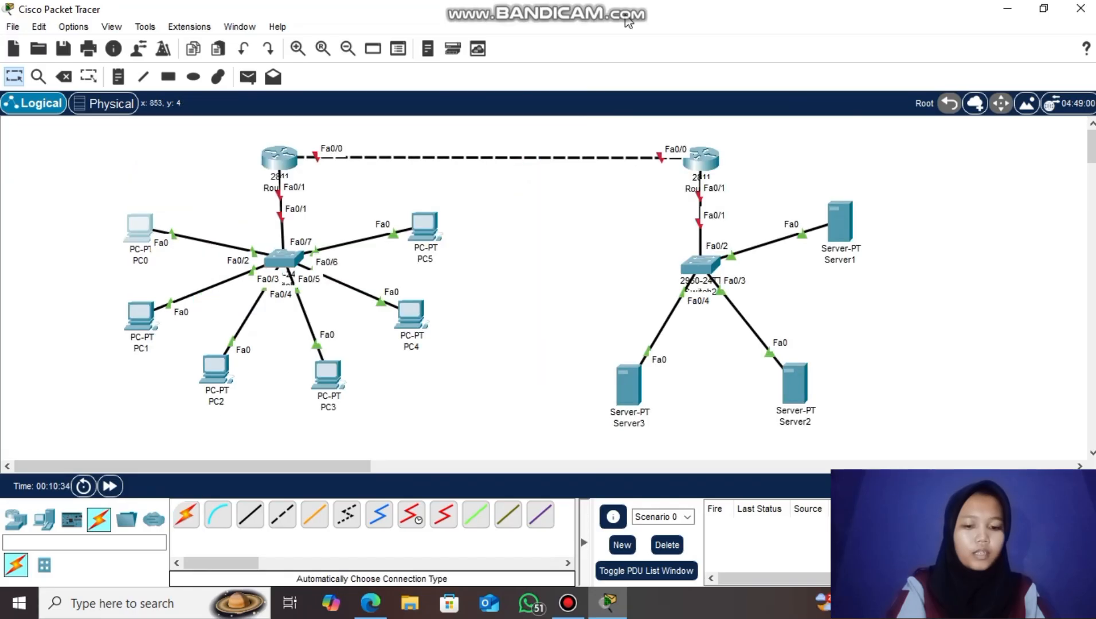
# - Add a text note reading 10.10.10.1/24 above Router1
pyautogui.click(118, 77)
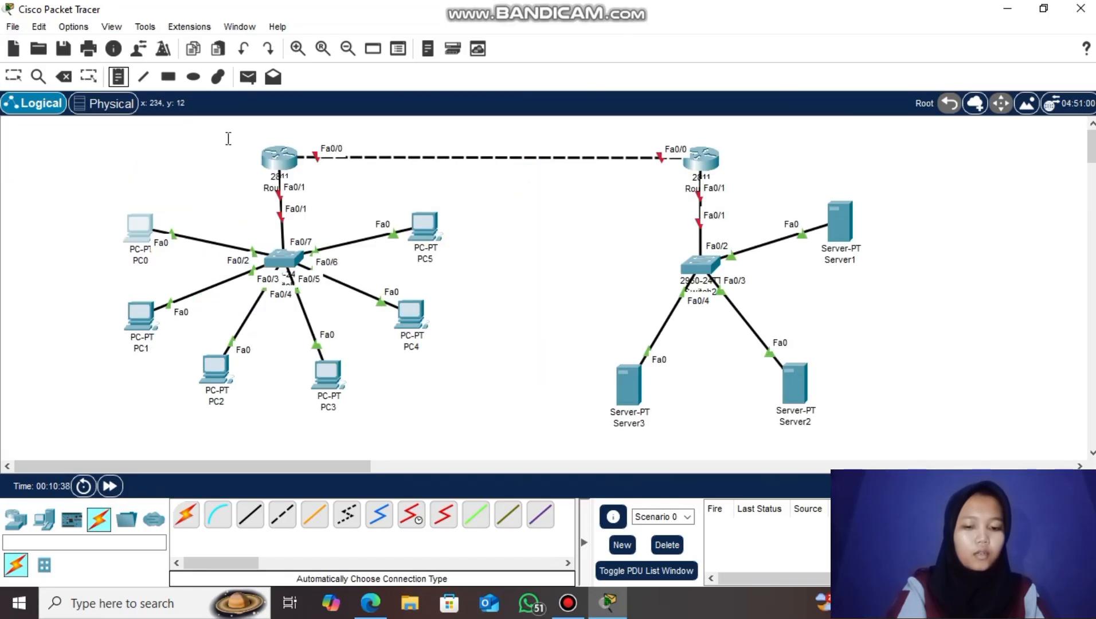
pyautogui.click(289, 130)
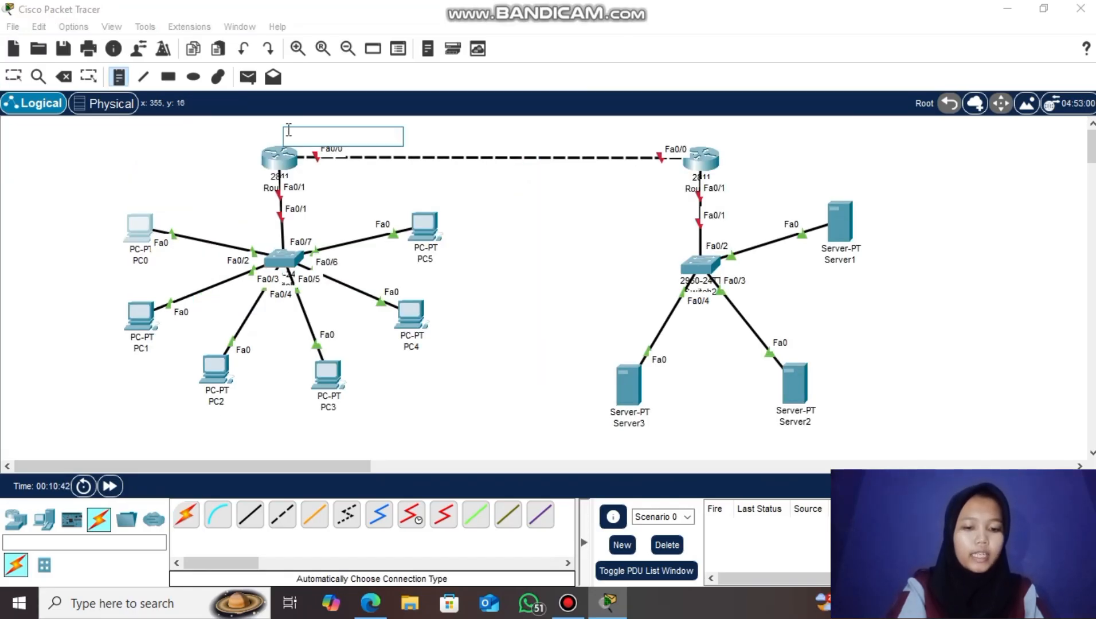
pyautogui.write('10')
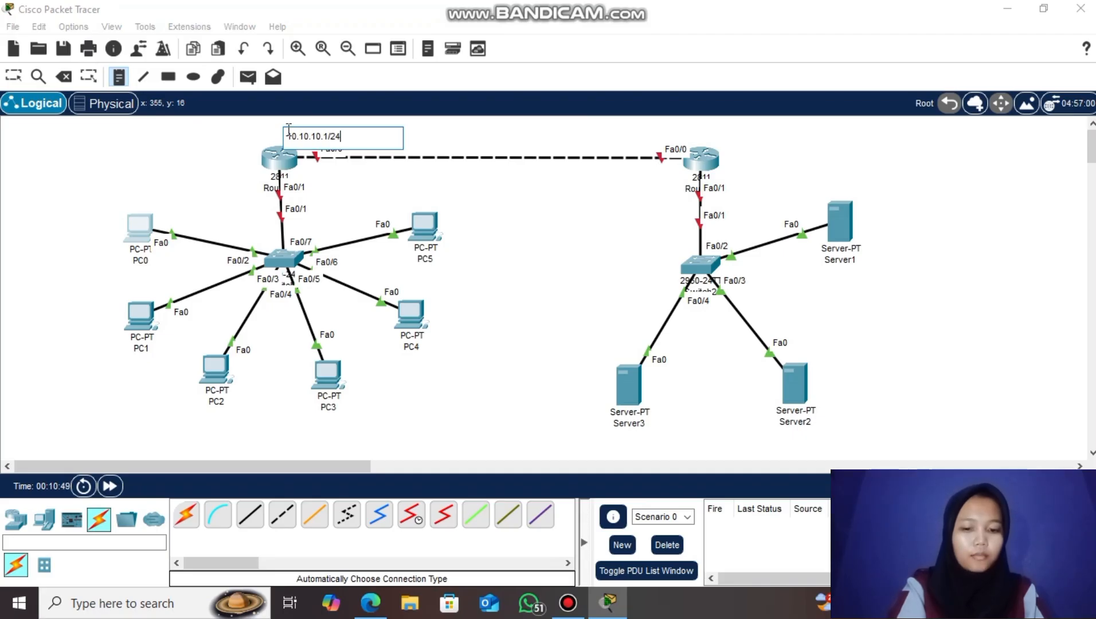
pyautogui.write('.10.10.1/24')
# - Add a note near PC0 listing Vlan 10 = 192.168.10.0/24, Vlan 20 = 192.168.20.0/24 and Vlan 30 = 192.168.30.0/24 on separate lines
pyautogui.click(41, 194)
pyautogui.write('Vlan ')
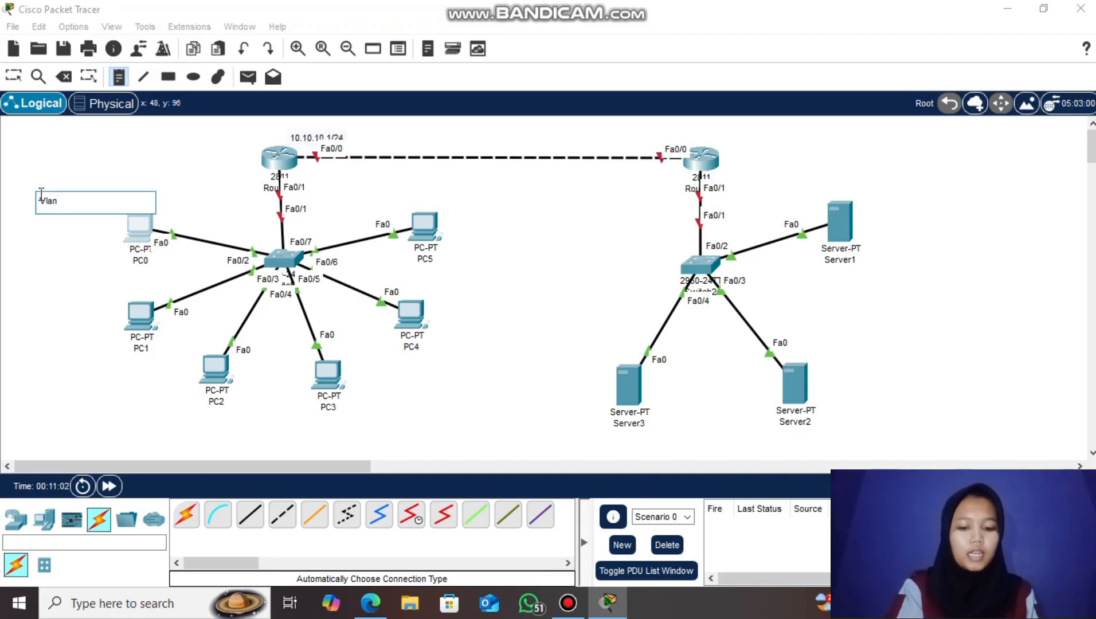
pyautogui.write('10 = 192.1')
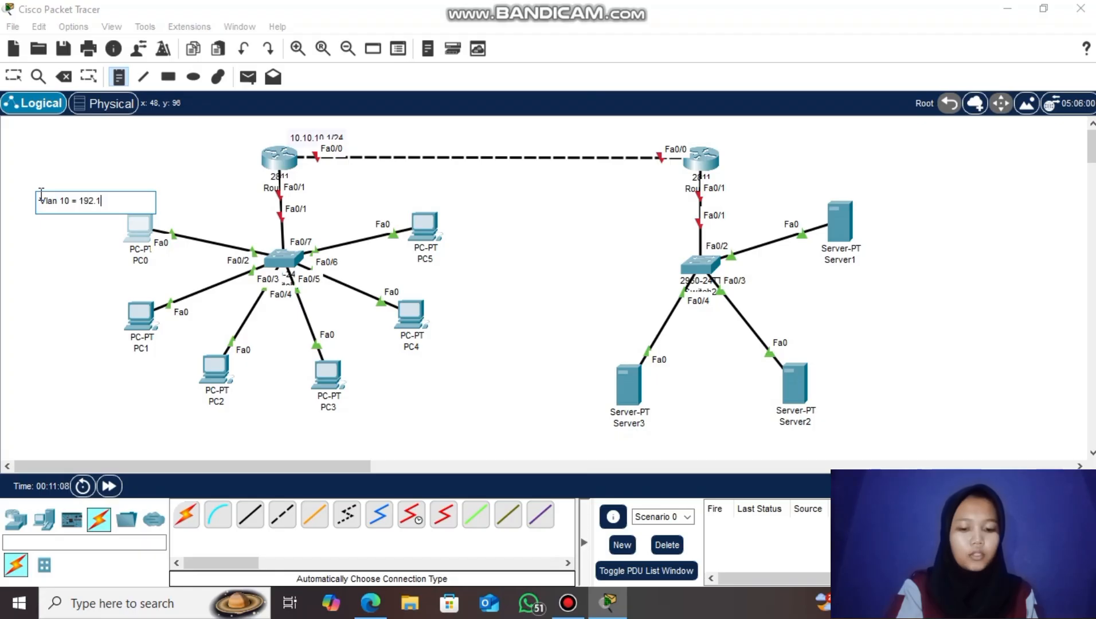
pyautogui.write('68.10.0/24')
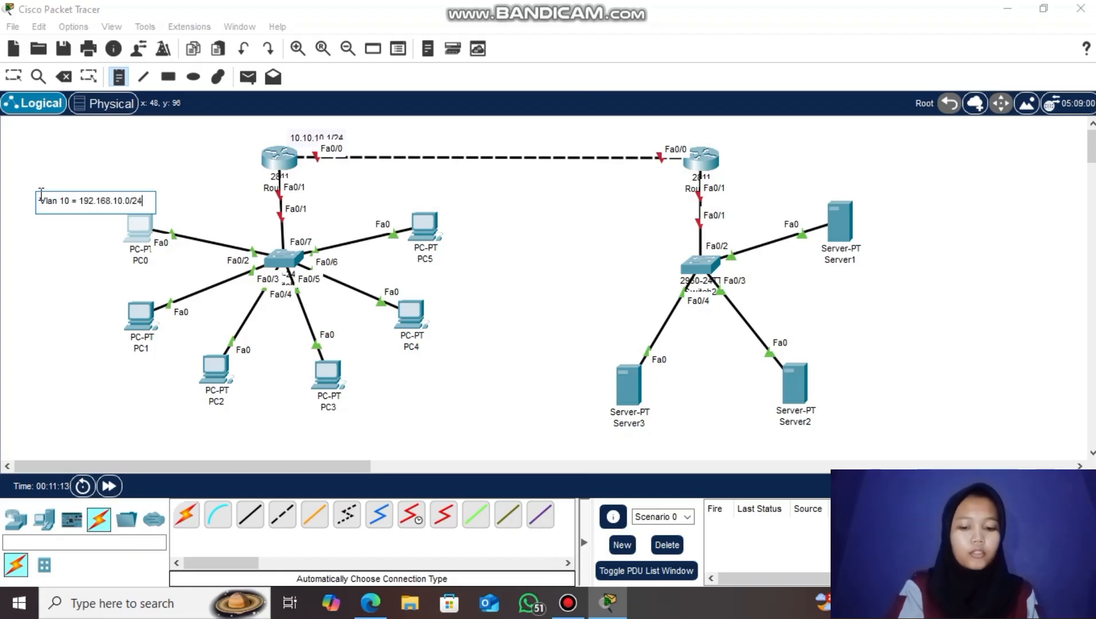
pyautogui.press('Return')
pyautogui.write('Vlan 20 = 192.168.20.0/24')
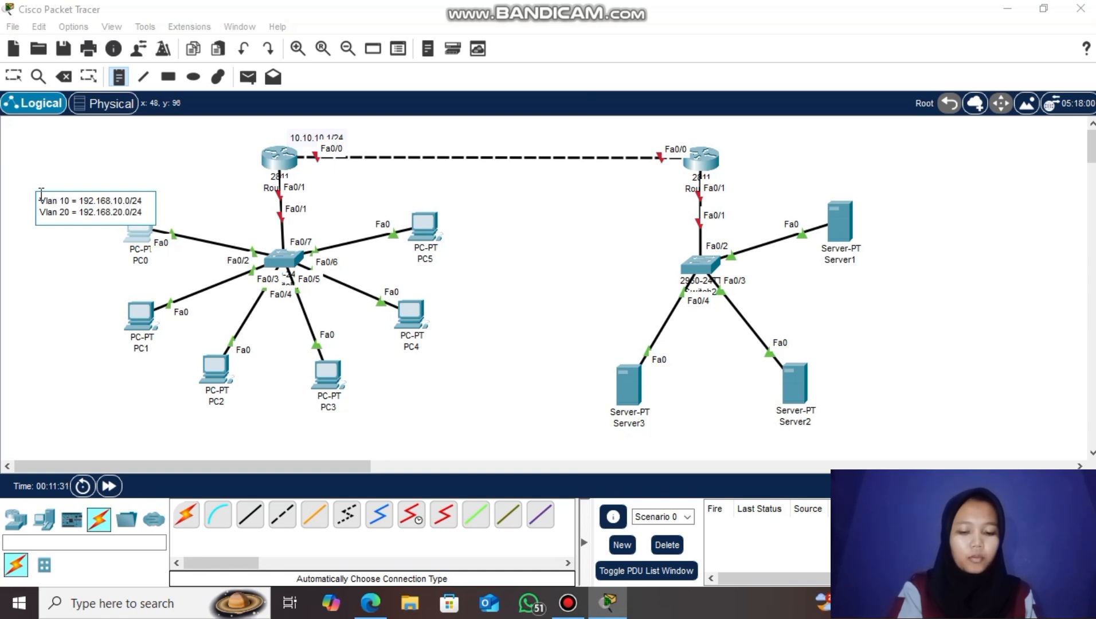
pyautogui.press('Return')
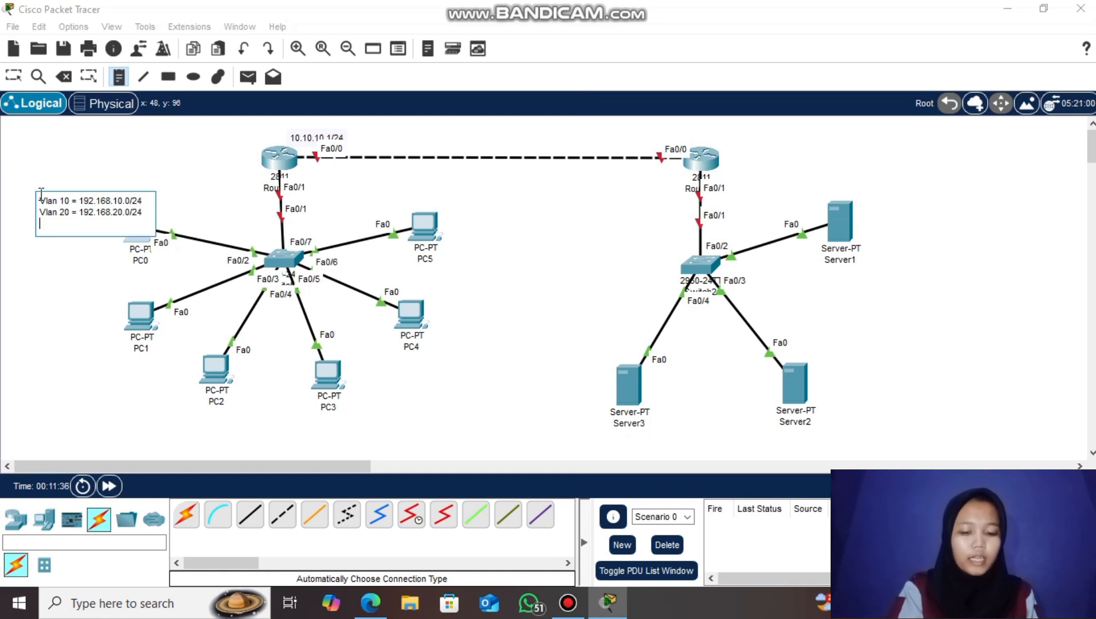
pyautogui.write('Vlan 30 = ')
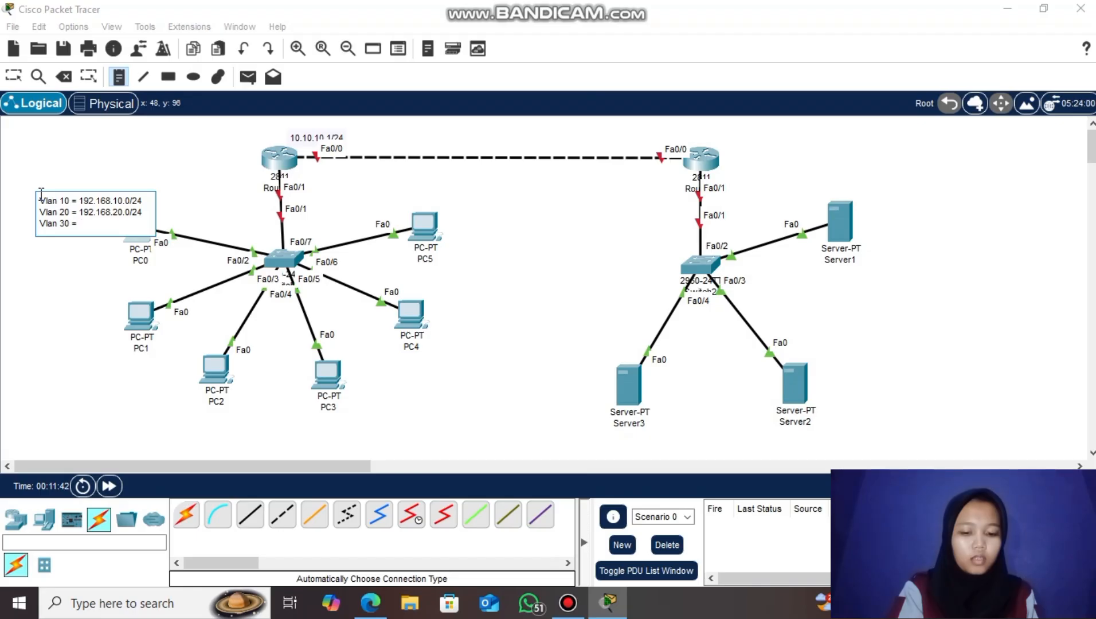
pyautogui.write('192.168.30.0/24')
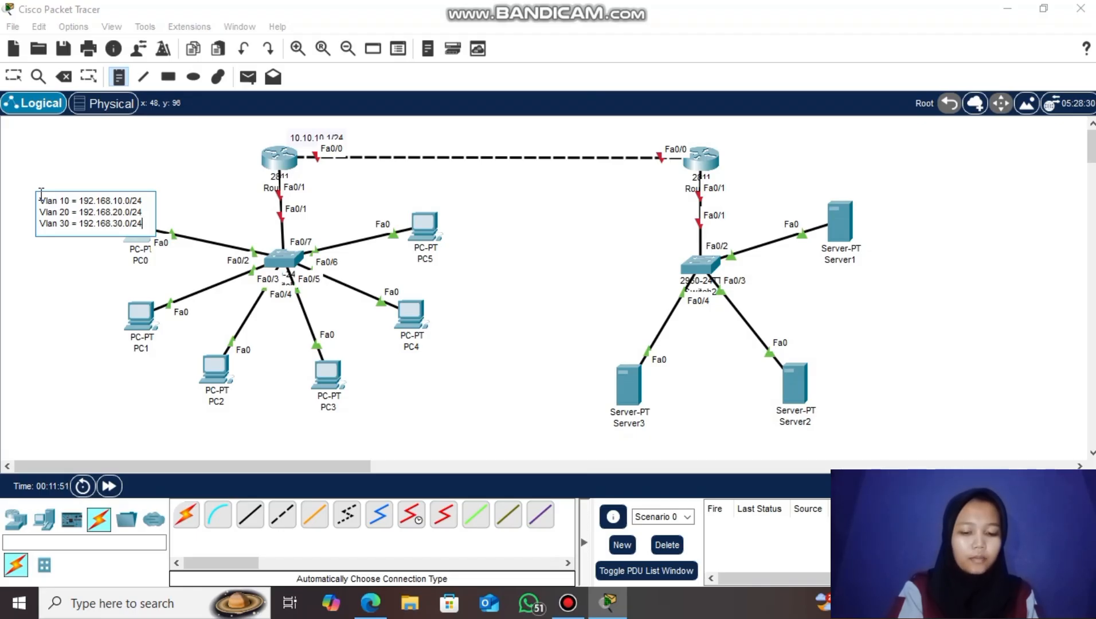
# - Move the VLAN address note up and to the left so it clears PC0
pyautogui.click(15, 77)
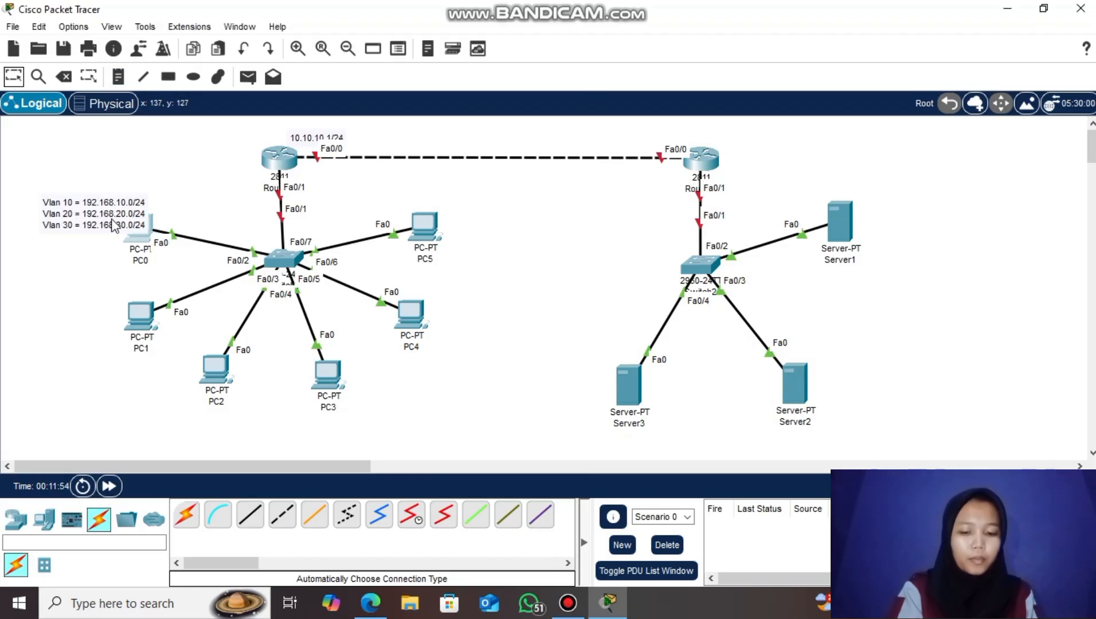
pyautogui.moveTo(111, 217); pyautogui.dragTo(100, 192)
pyautogui.click(87, 221)
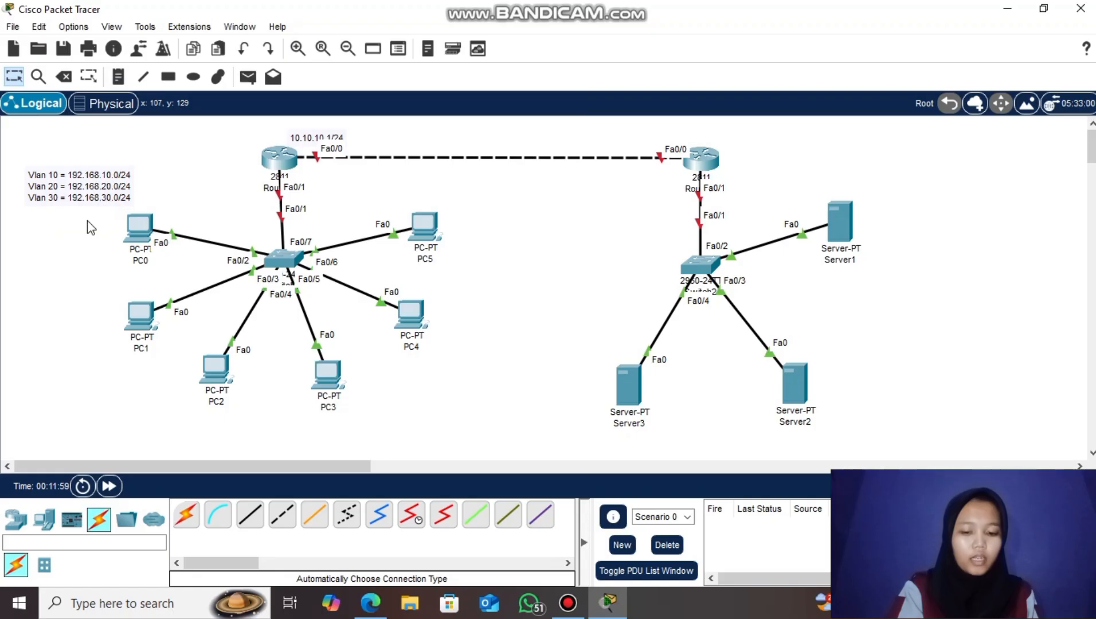
# - Add a text note reading 10.10.10.2/24 above Router2
pyautogui.click(117, 77)
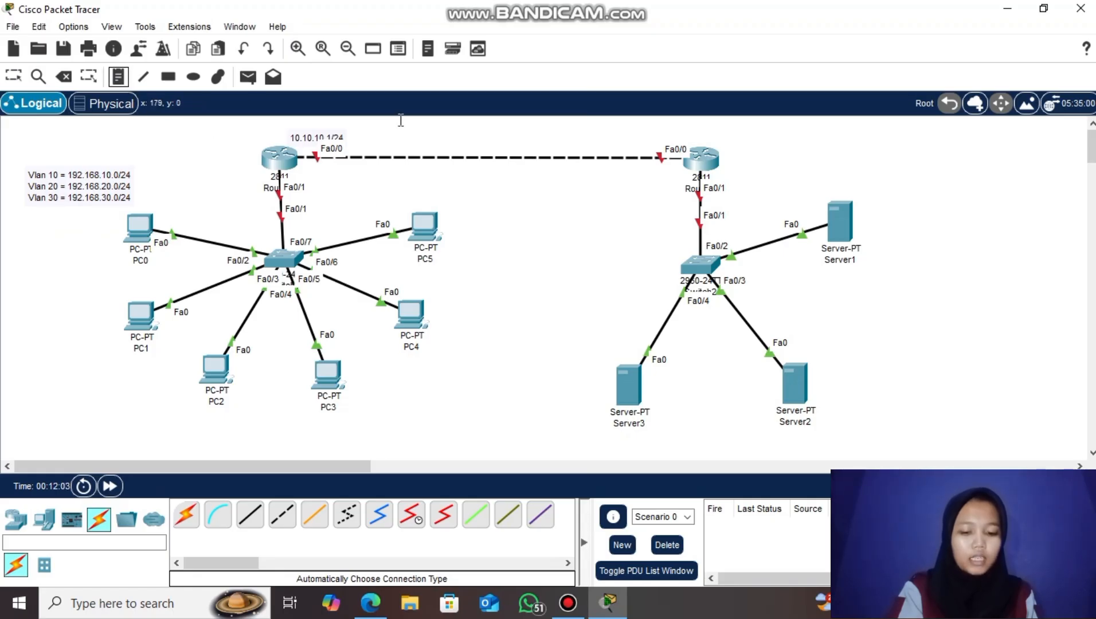
pyautogui.click(645, 133)
pyautogui.write('10')
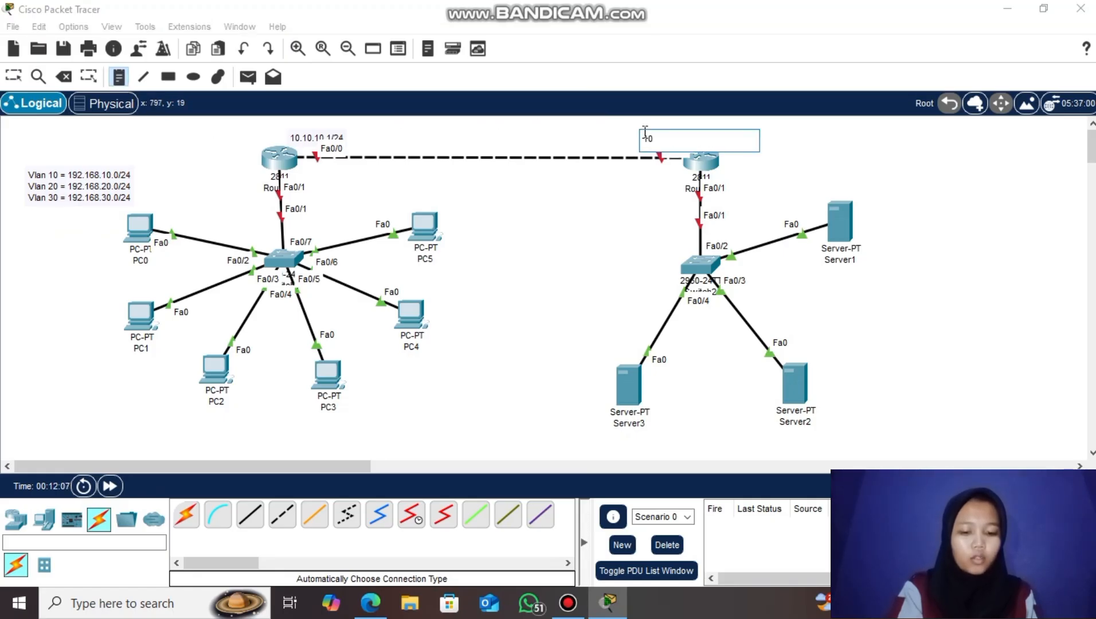
pyautogui.write('.10.10.2/24')
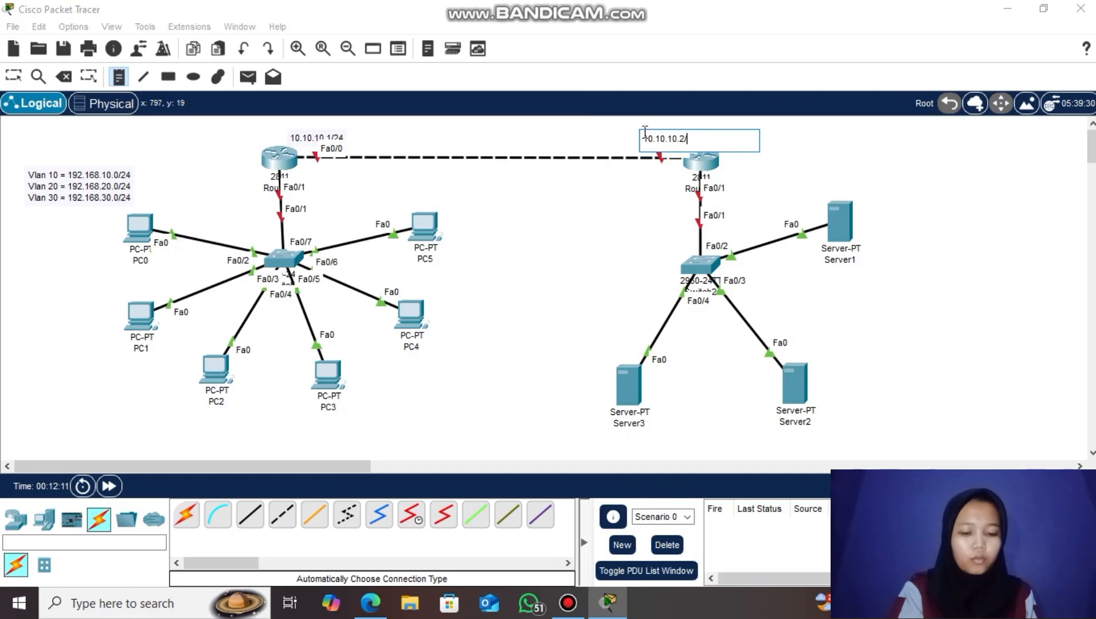
# - Add a note reading 192.168.1.0/24 between Router2 and Server1, and shift it slightly upward
pyautogui.click(738, 189)
pyautogui.write('192.168.1.')
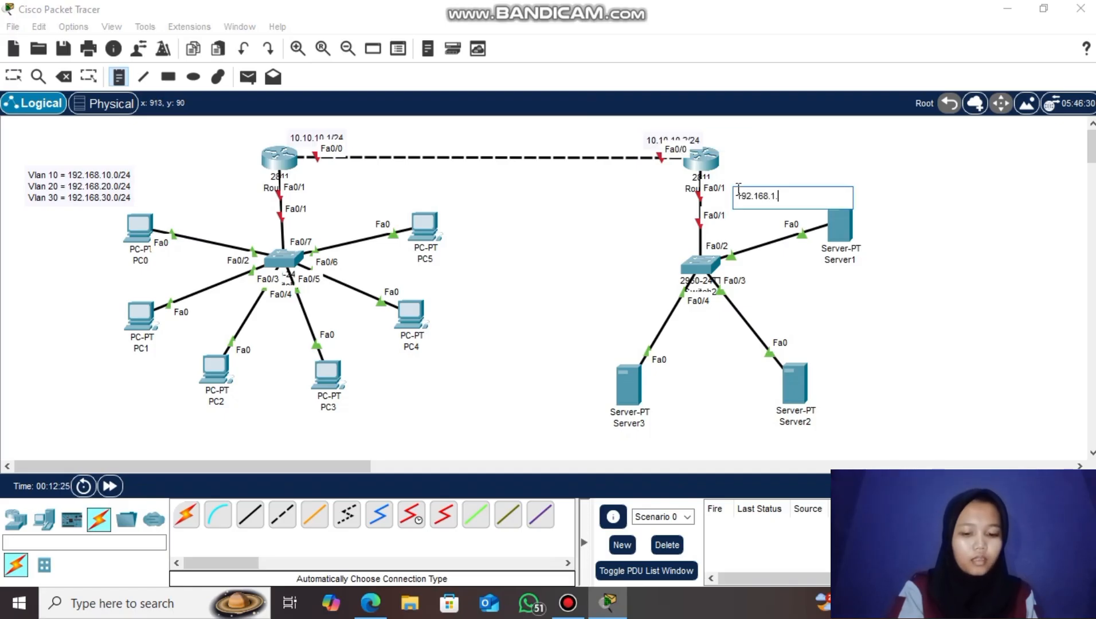
pyautogui.write('0/24')
pyautogui.click(14, 76)
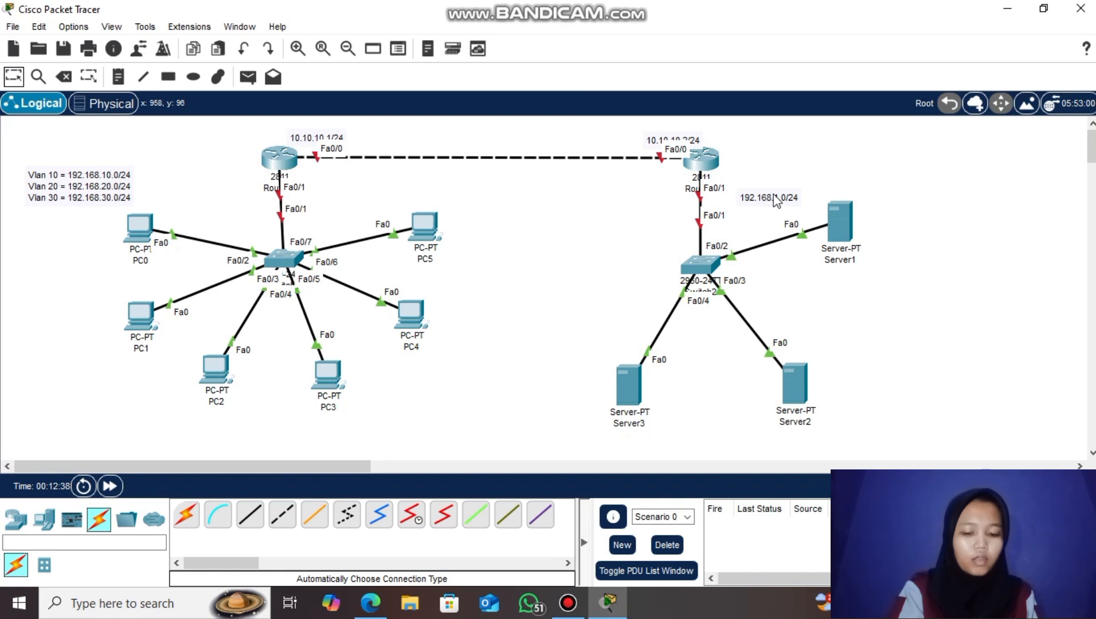
pyautogui.moveTo(777, 201); pyautogui.dragTo(773, 190)
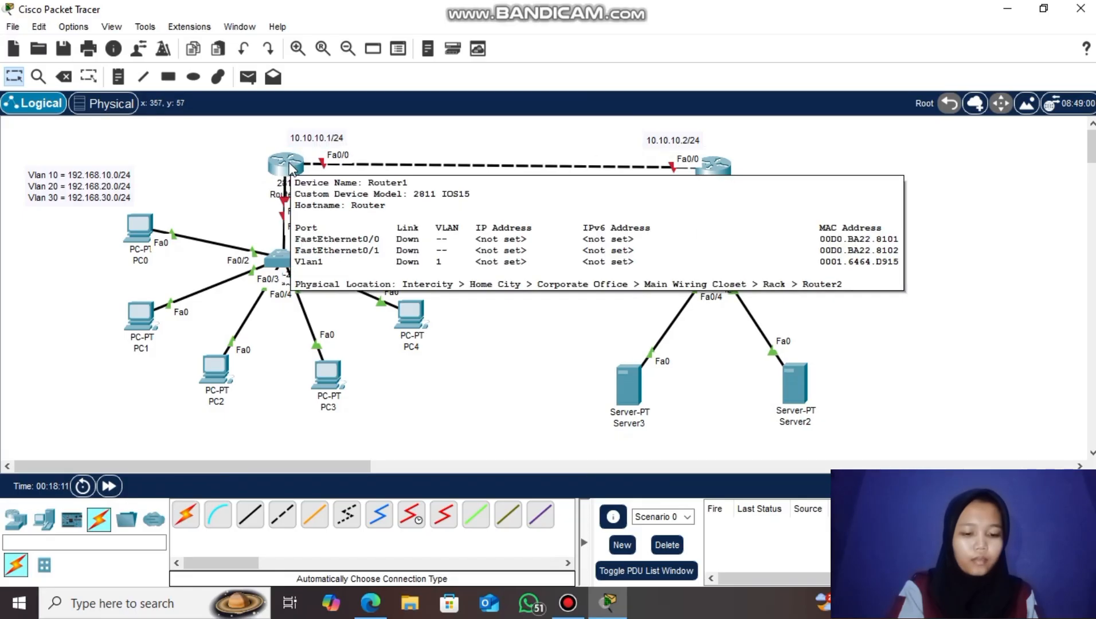
# - Switch off Router1's power at its zoomed-in physical device view
pyautogui.click(289, 166)
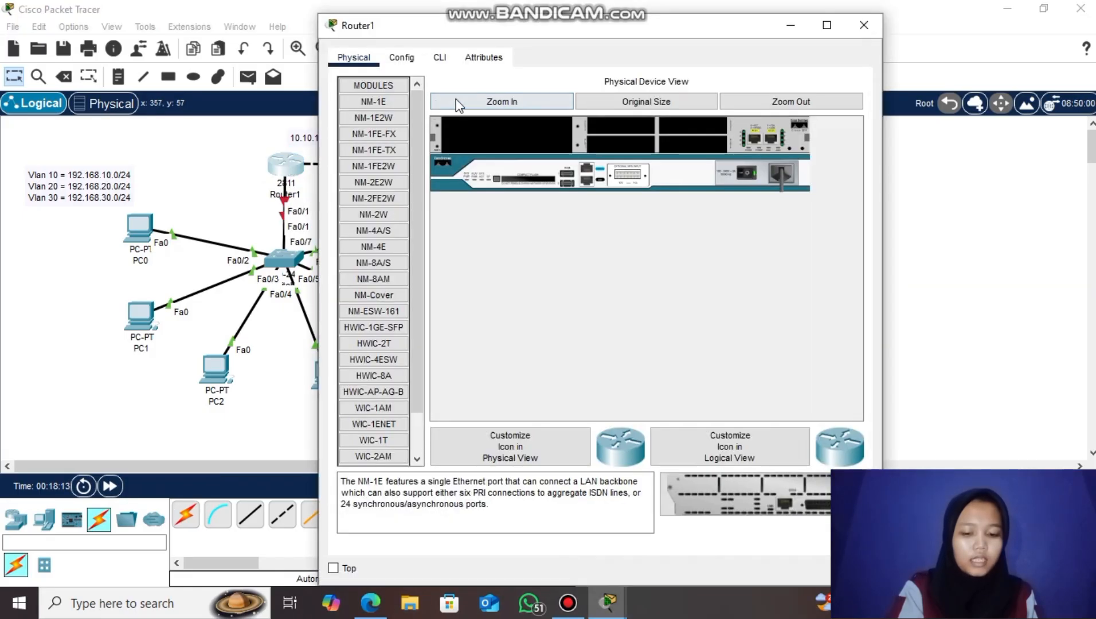
pyautogui.click(466, 100)
pyautogui.hscroll(5, 639, 202)
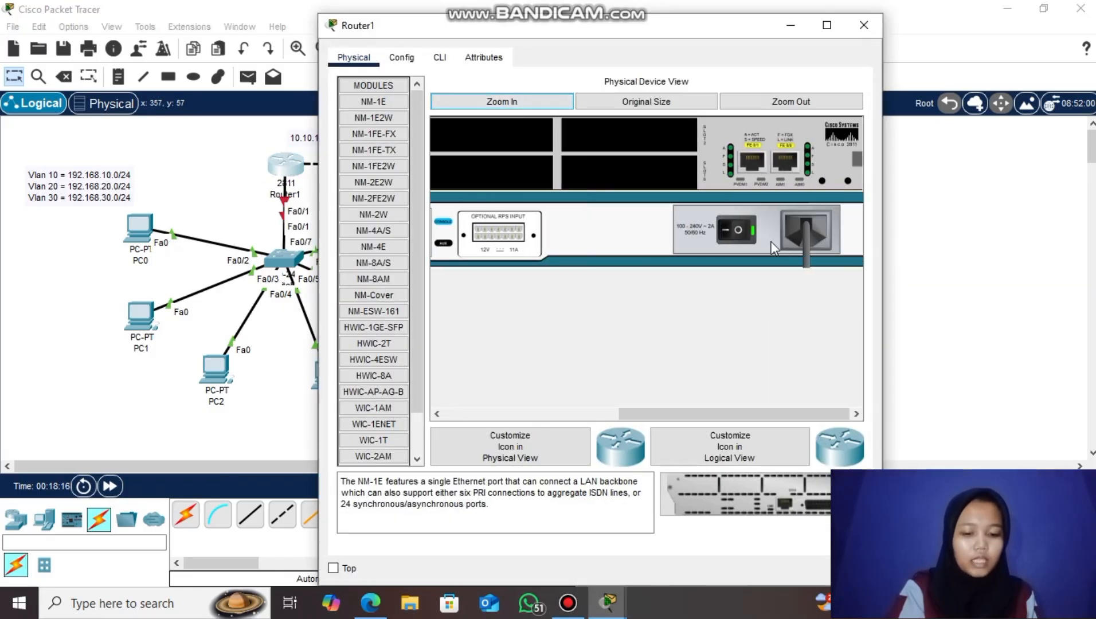
pyautogui.click(746, 230)
# - Install an NM-1FE-TX module in Router1's large empty slot and power the router back on
pyautogui.hscroll(-9, 746, 230)
pyautogui.click(395, 150)
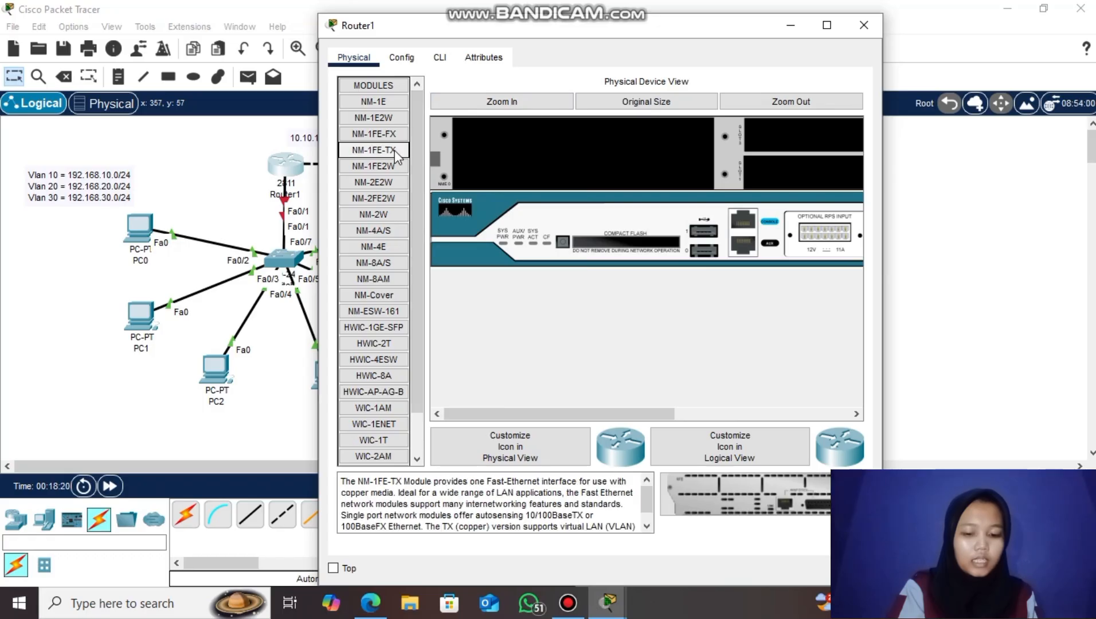
pyautogui.moveTo(399, 150); pyautogui.dragTo(549, 147)
pyautogui.hscroll(5, 853, 141)
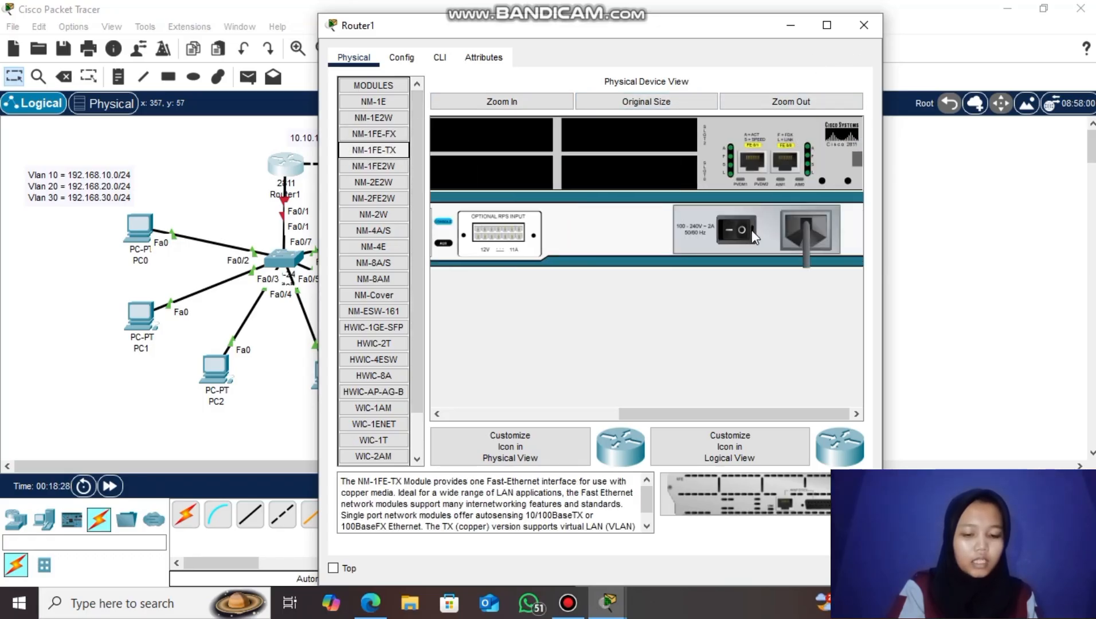
pyautogui.click(864, 25)
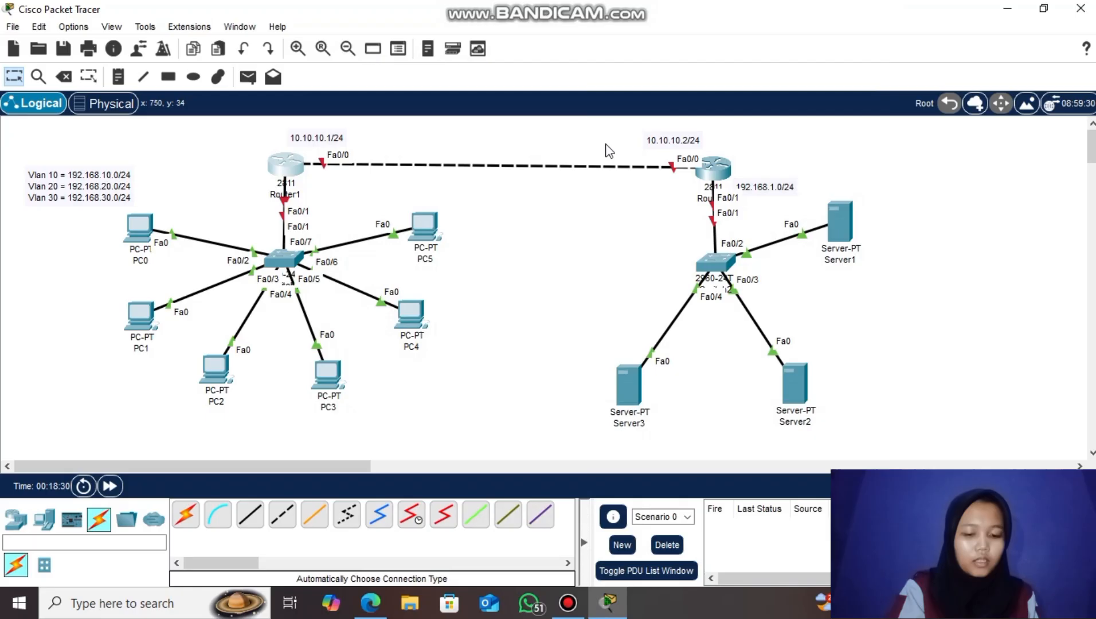
# - With Router2 powered off, install an NM-1FE-TX module in its large empty slot and restore its power
pyautogui.click(711, 171)
pyautogui.click(502, 102)
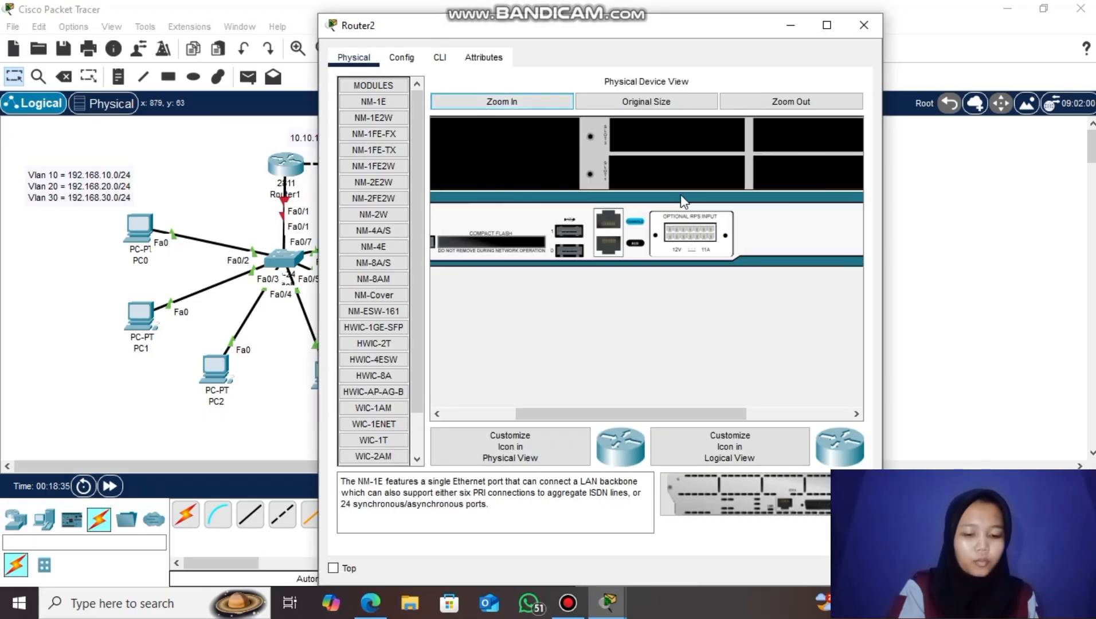
pyautogui.hscroll(-3, 744, 224)
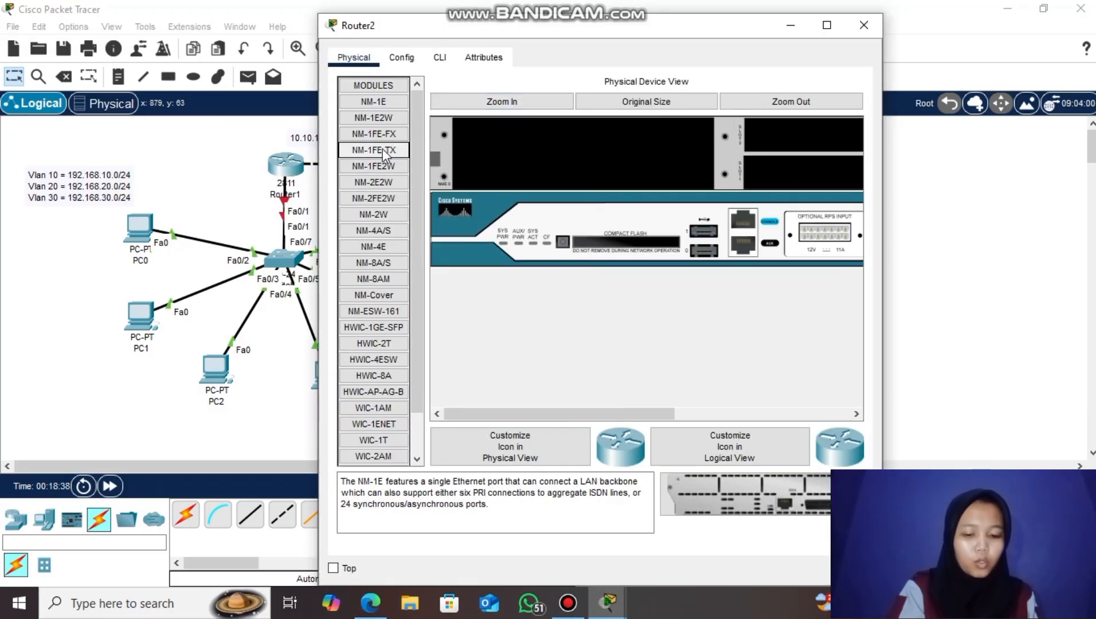
pyautogui.moveTo(383, 152); pyautogui.dragTo(548, 157)
pyautogui.hscroll(5, 665, 228)
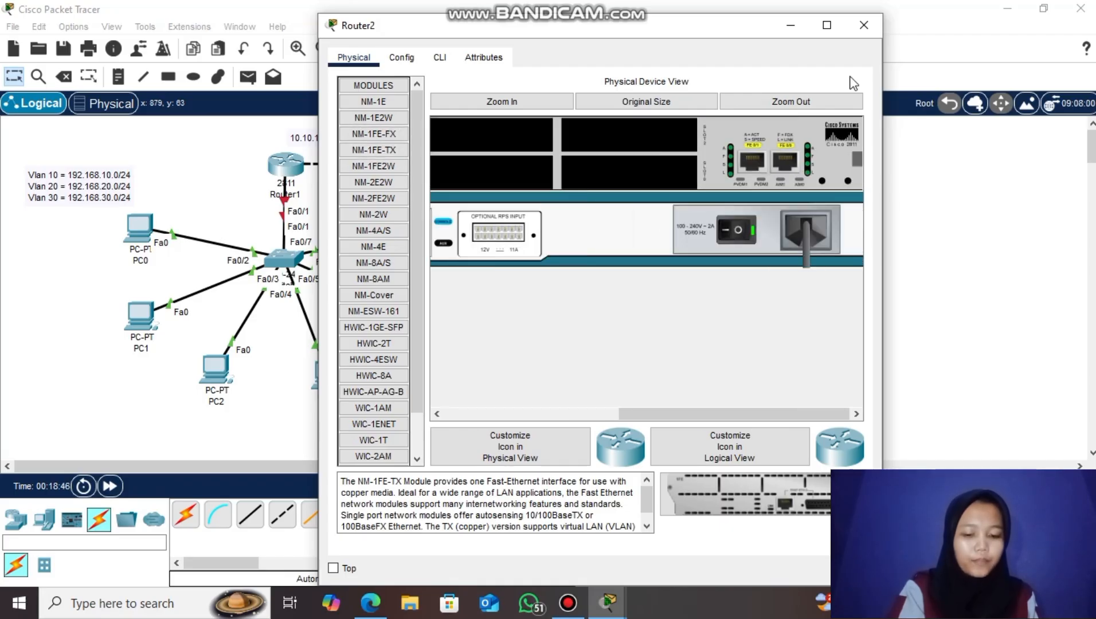
pyautogui.click(863, 26)
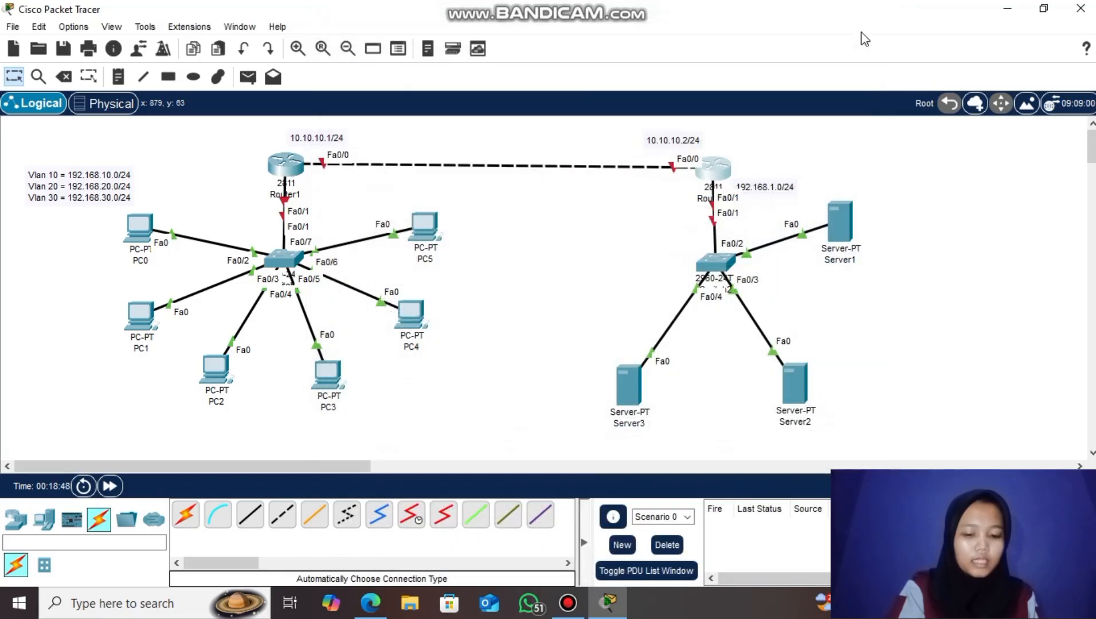
# - Fast-forward the network time, and put Router1's command line in global configuration mode, answering no to the initial configuration dialog
pyautogui.click(111, 487)
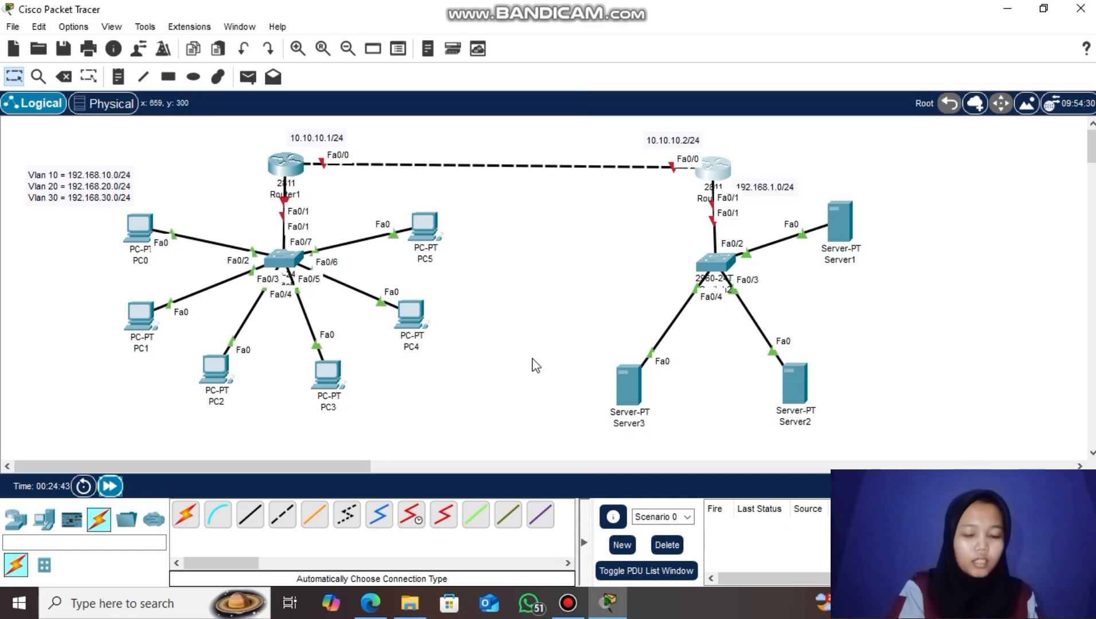
pyautogui.click(289, 155)
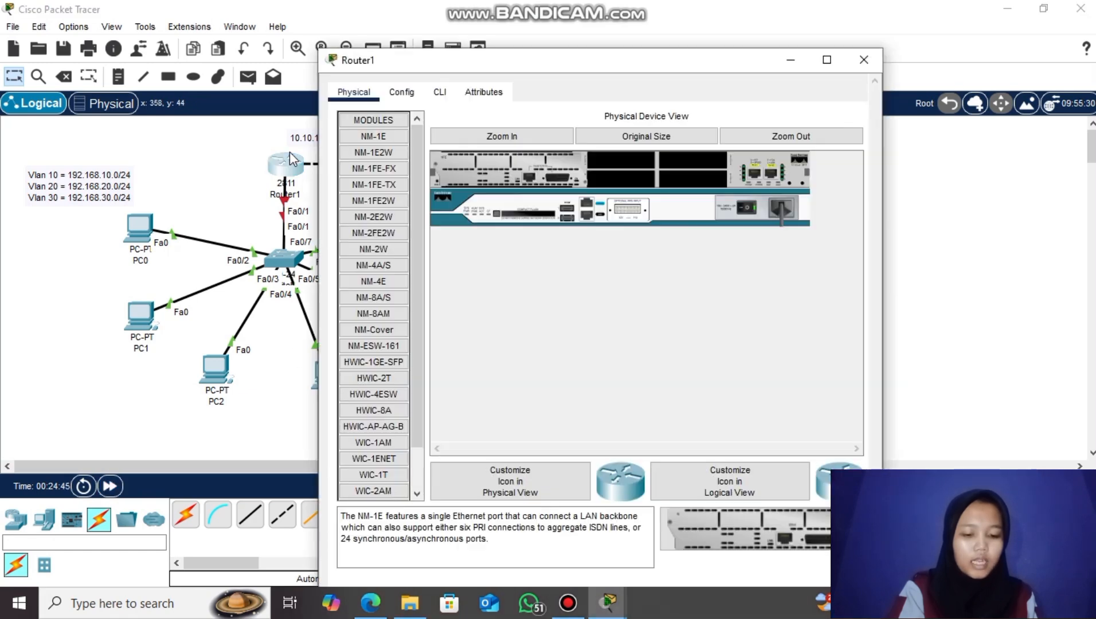
pyautogui.click(441, 94)
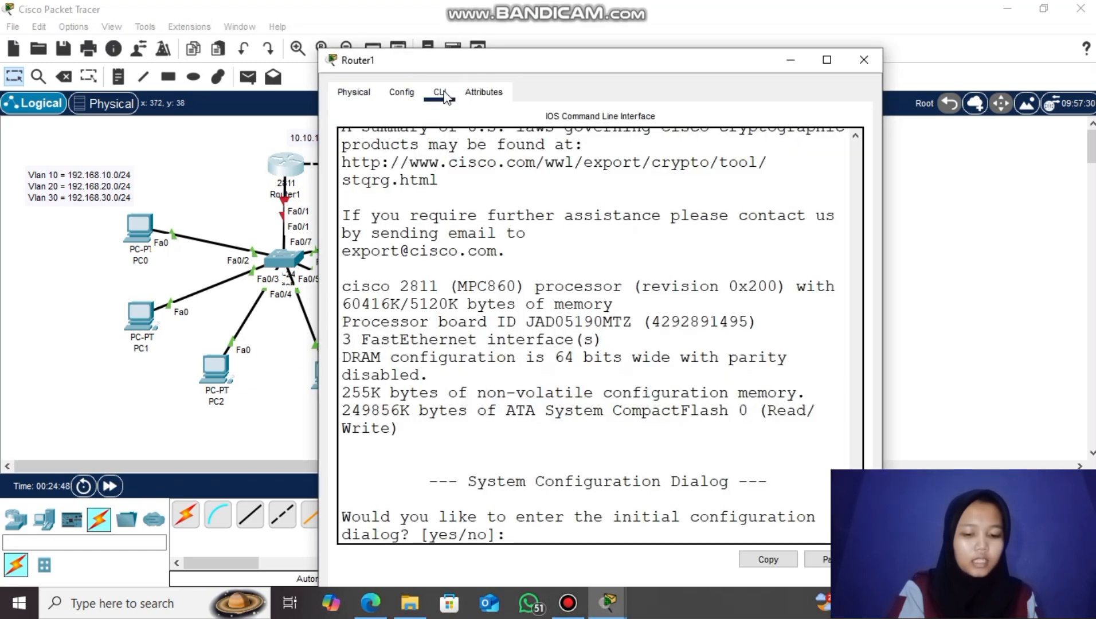
pyautogui.write('no')
pyautogui.press('Return')
pyautogui.press('Return')
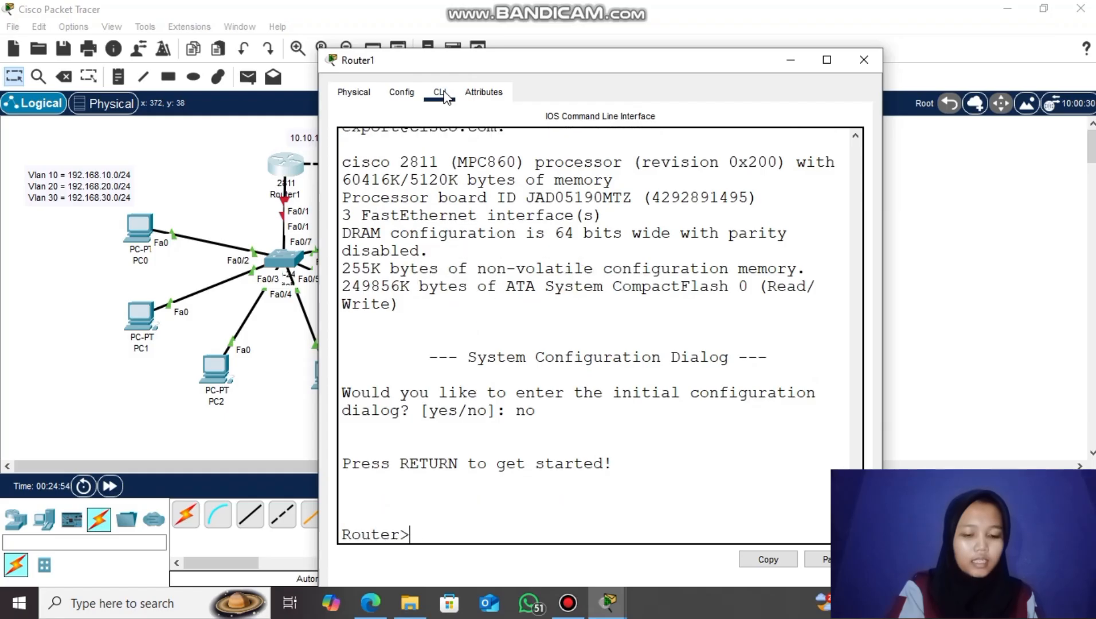
pyautogui.write('en')
pyautogui.press('Return')
pyautogui.write('conf t')
pyautogui.press('Return')
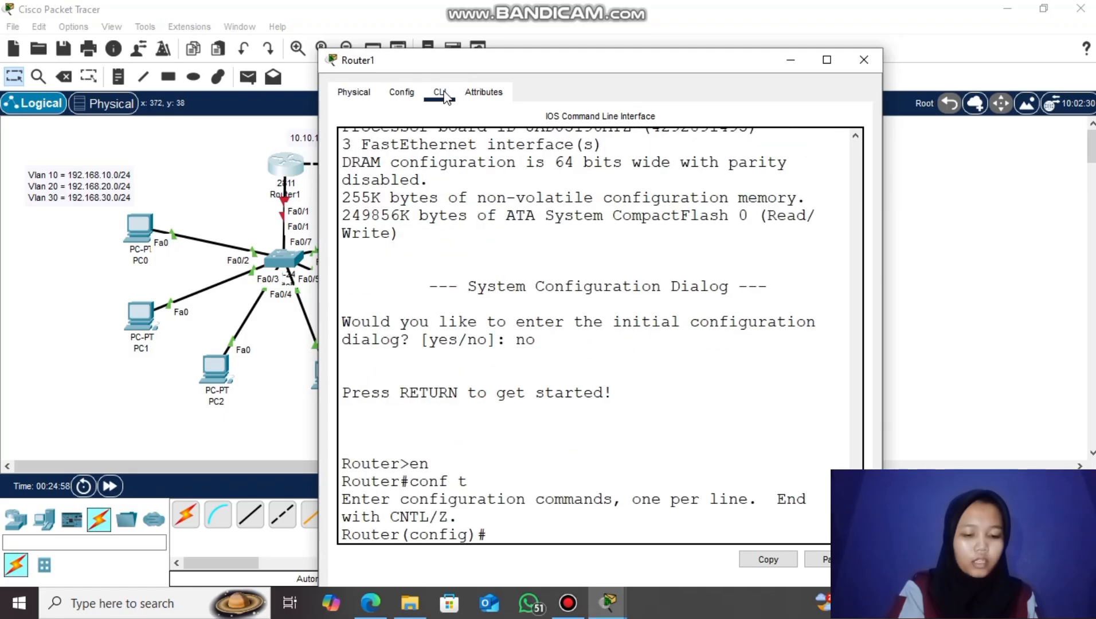
# - Enable Router1's interface range fa0/0-1 with no shutdown, and exit the interface configuration
pyautogui.write('interf')
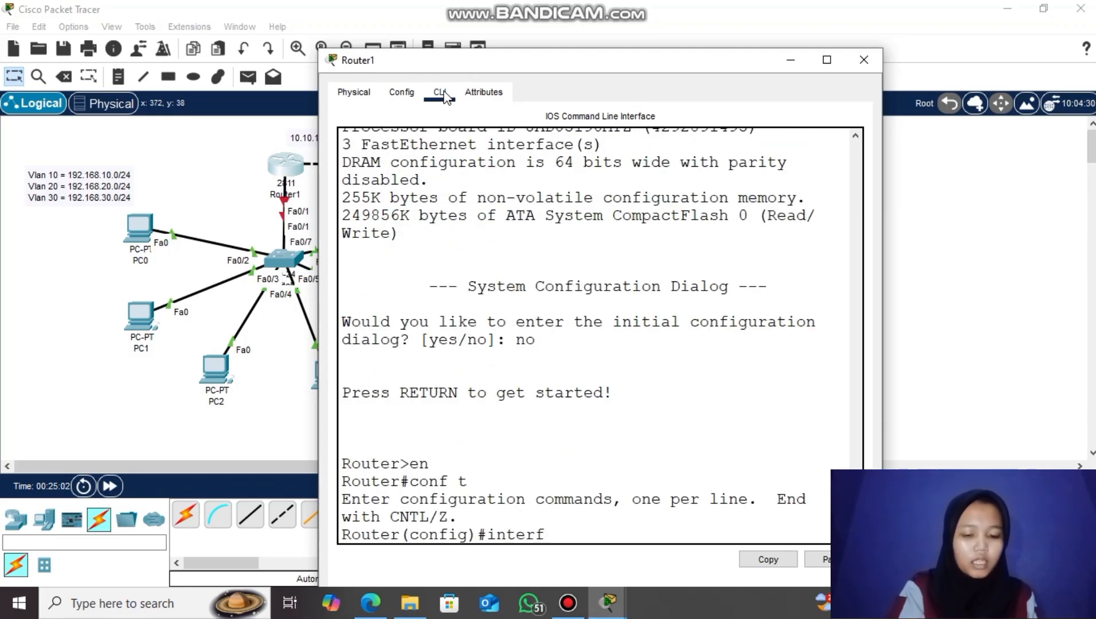
pyautogui.write('ace range fa')
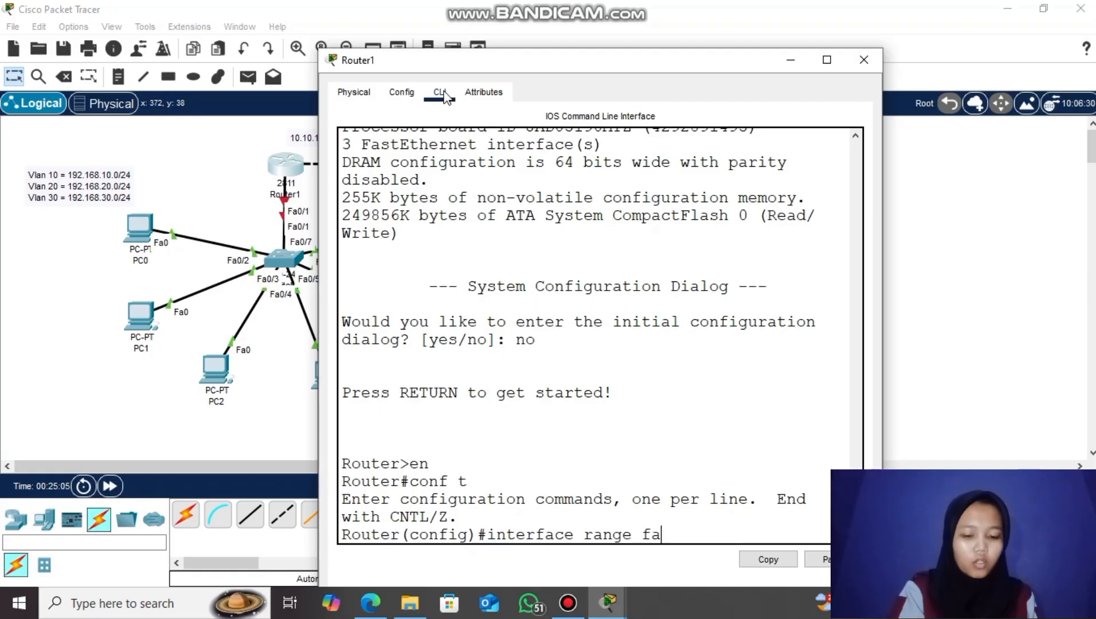
pyautogui.write('0/0-1')
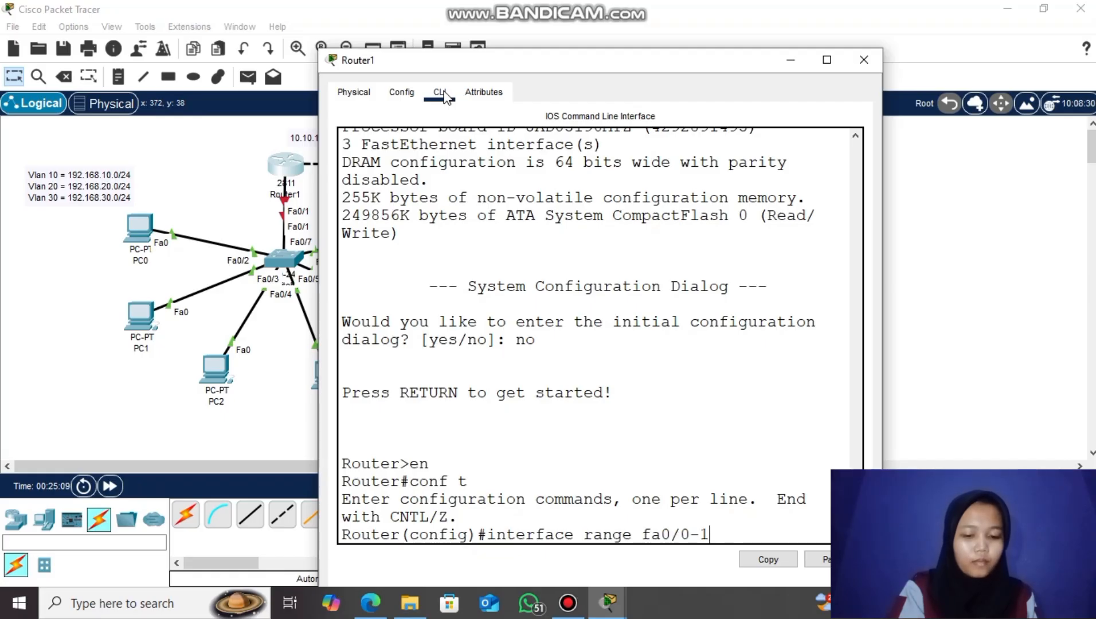
pyautogui.press('Return')
pyautogui.write('no shutd')
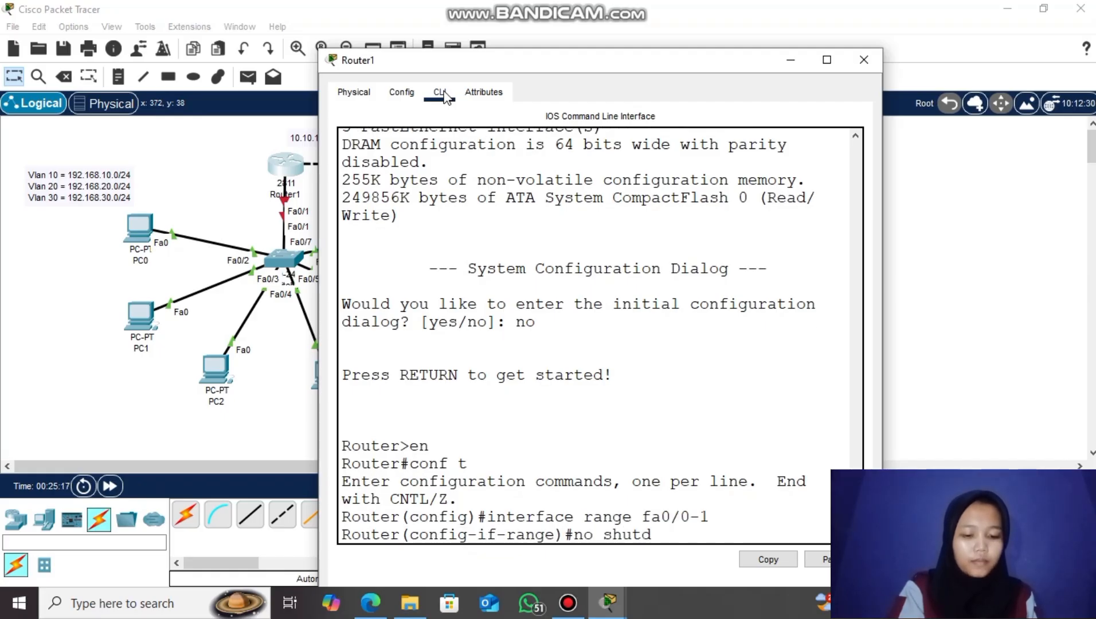
pyautogui.write('own')
pyautogui.press('Return')
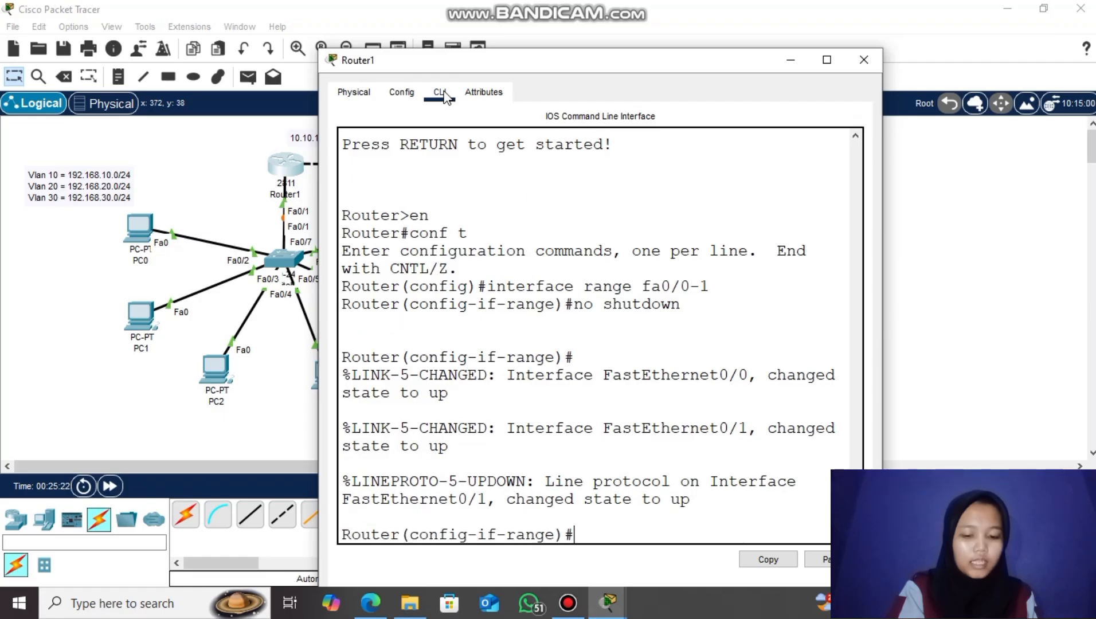
pyautogui.write('exit')
pyautogui.press('Return')
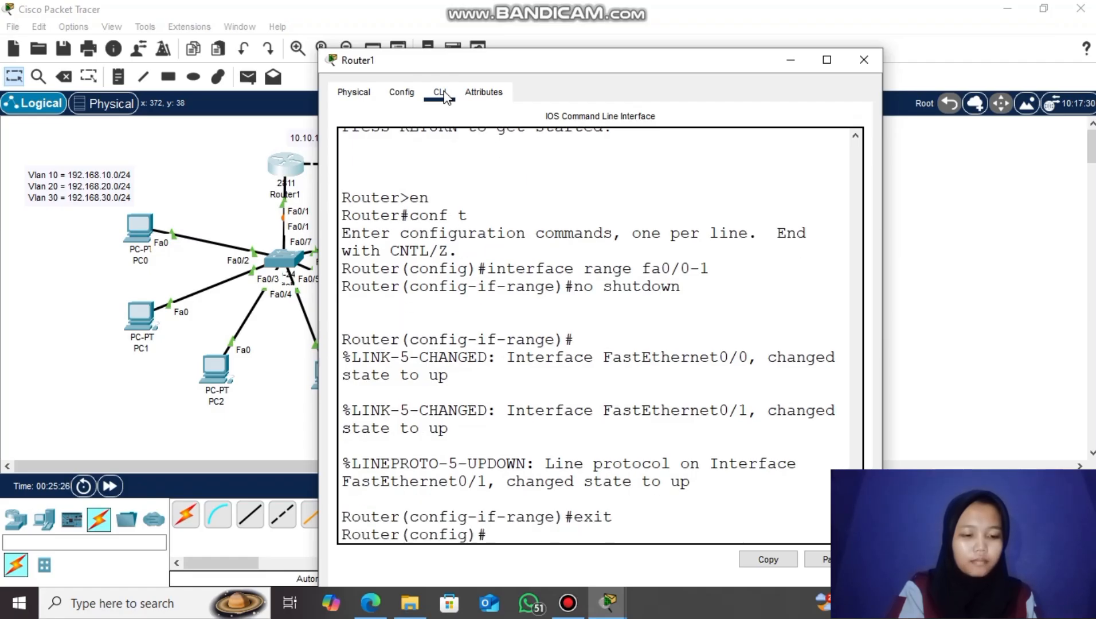
pyautogui.click(864, 59)
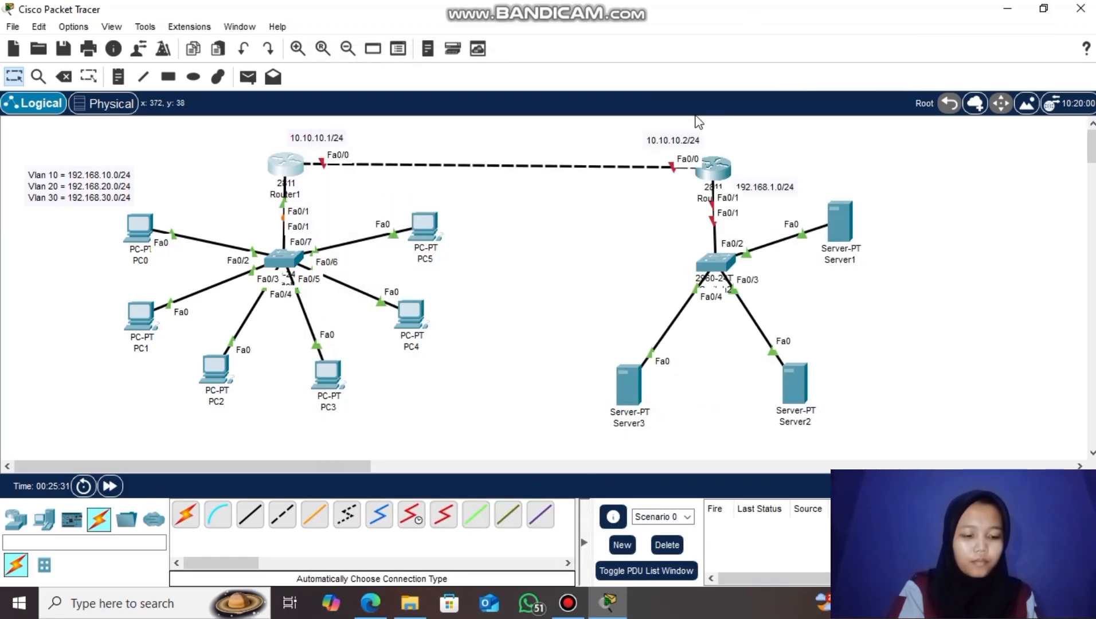
# - Decline Router2's initial configuration dialog and enter global configuration mode with en and conf t
pyautogui.click(713, 172)
pyautogui.click(440, 58)
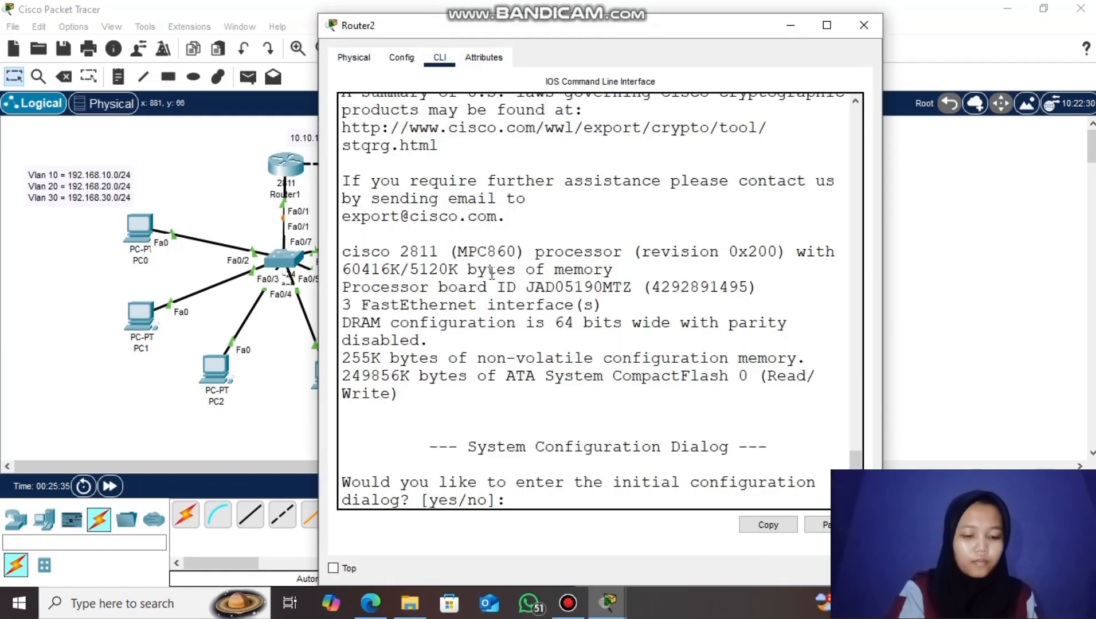
pyautogui.write('no')
pyautogui.press('Return')
pyautogui.press('Return')
pyautogui.write('en')
pyautogui.press('Return')
pyautogui.write('co')
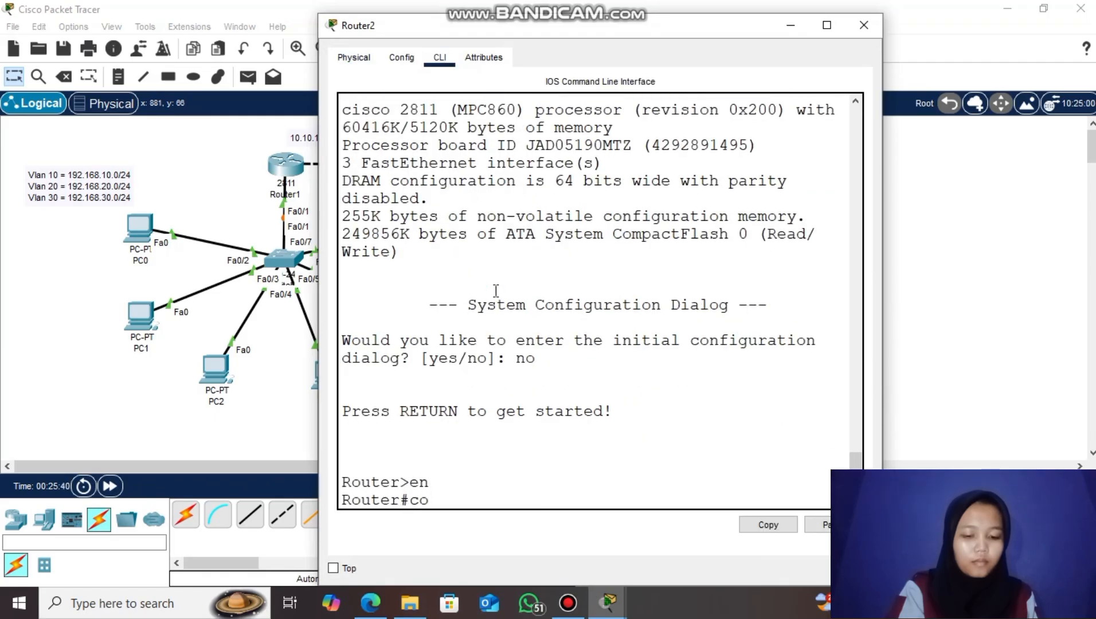
pyautogui.write('n ft')
pyautogui.press('Return')
pyautogui.write('conf t')
pyautogui.press('Return')
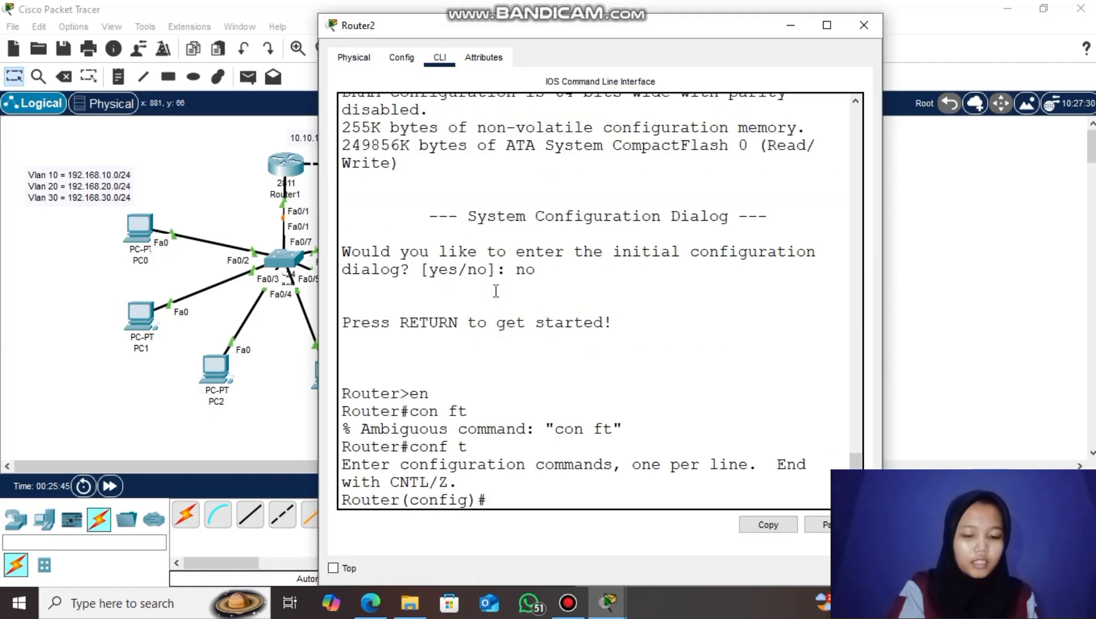
# - Enable Router2's interface range fa0/0-1 with no shutdown, and exit the interface configuration
pyautogui.write('interface range ')
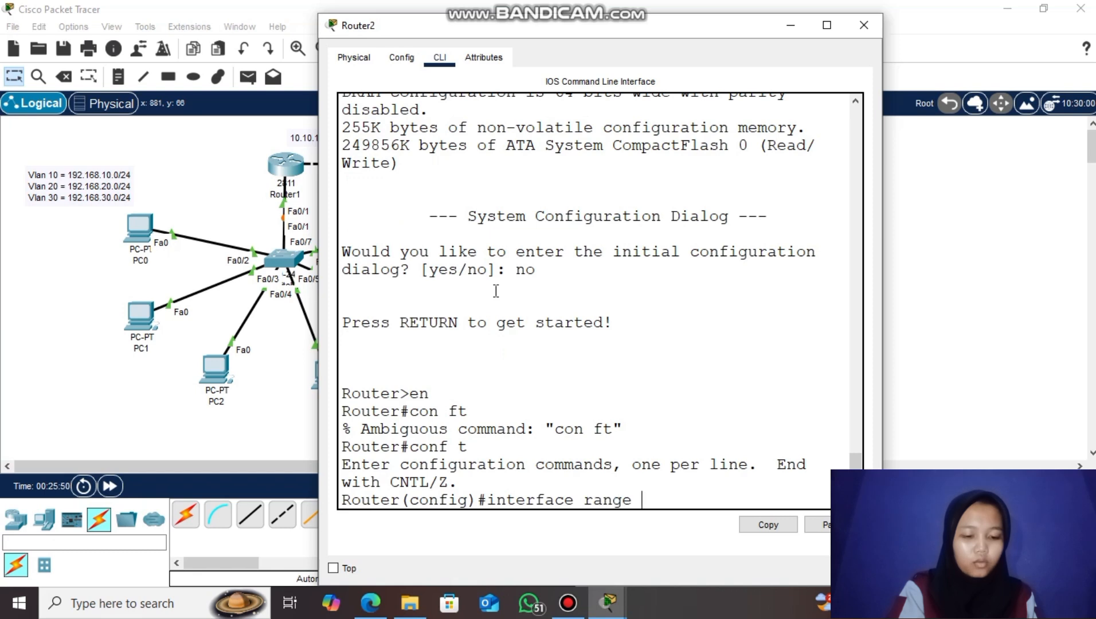
pyautogui.write('fa0/0-1')
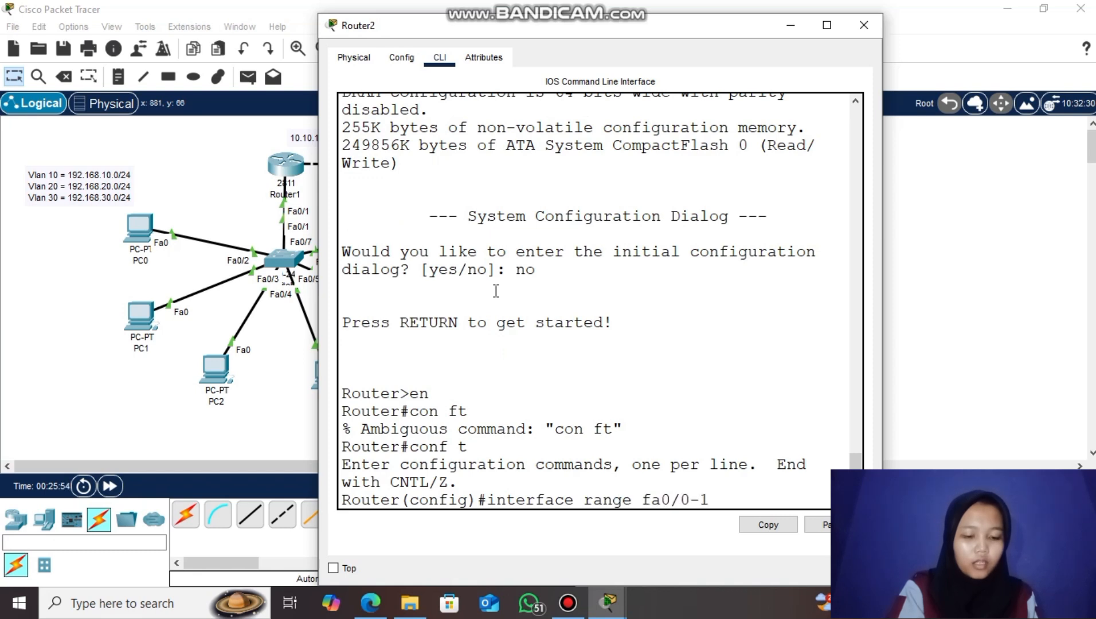
pyautogui.press('Return')
pyautogui.write('no shutdown')
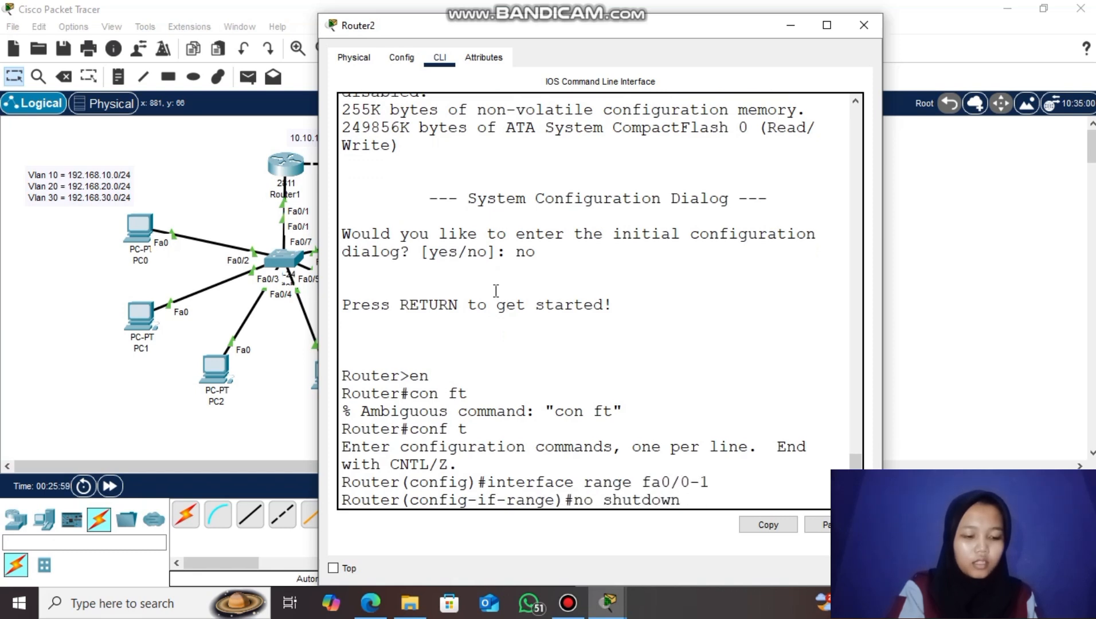
pyautogui.press('Return')
pyautogui.write('exit')
pyautogui.press('Return')
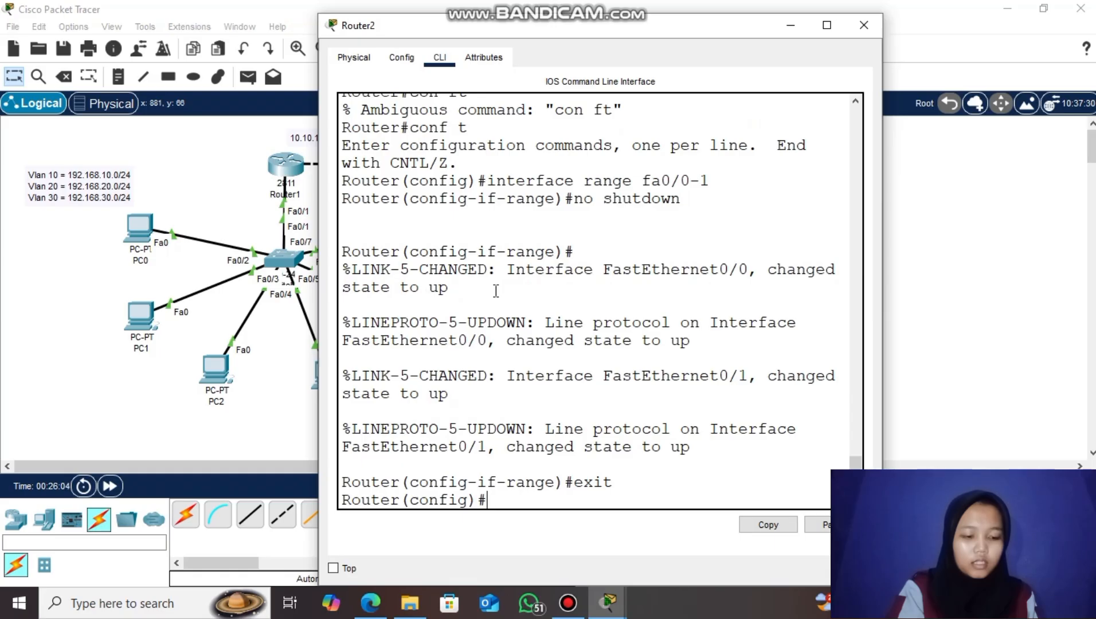
pyautogui.click(864, 25)
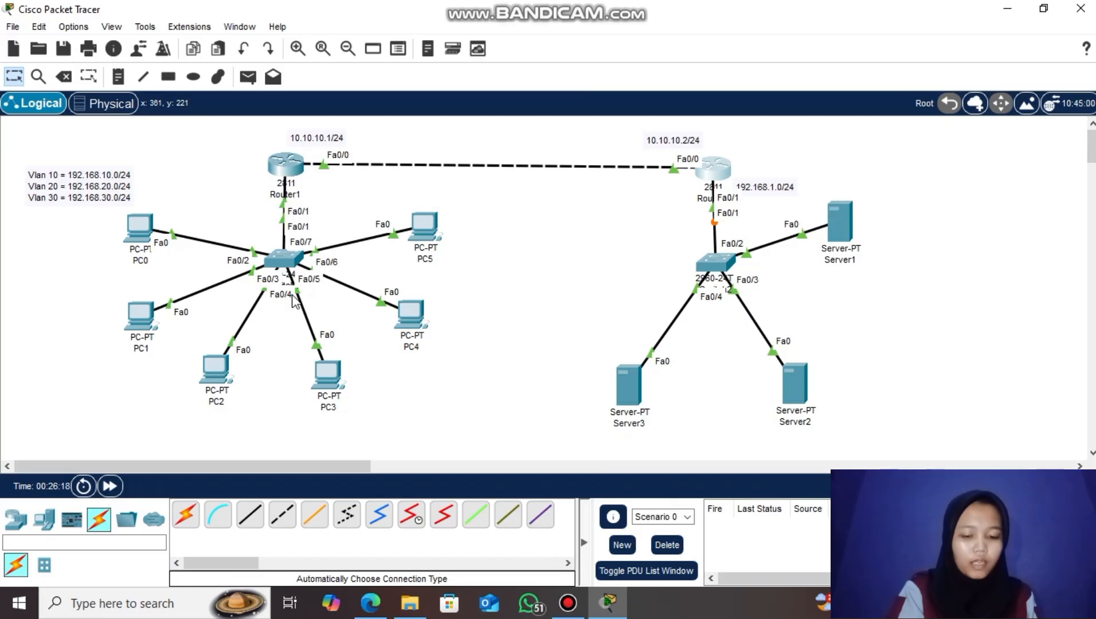
# - Draw a rectangle with a black outline and #ffaaff pink fill around PC0 and PC1
pyautogui.click(168, 76)
pyautogui.click(488, 139)
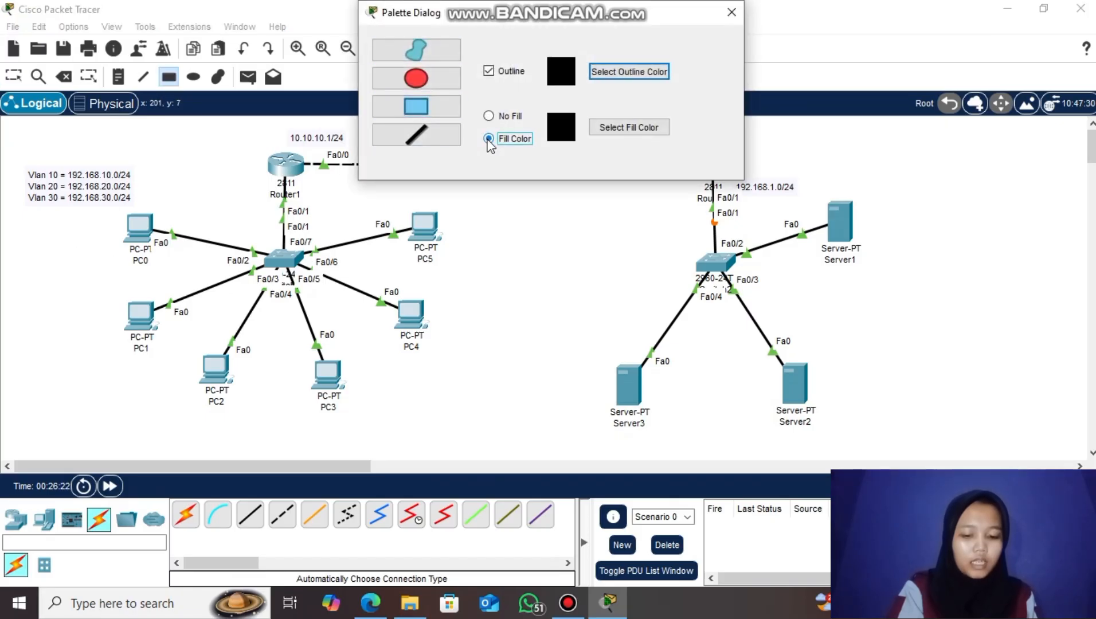
pyautogui.click(613, 132)
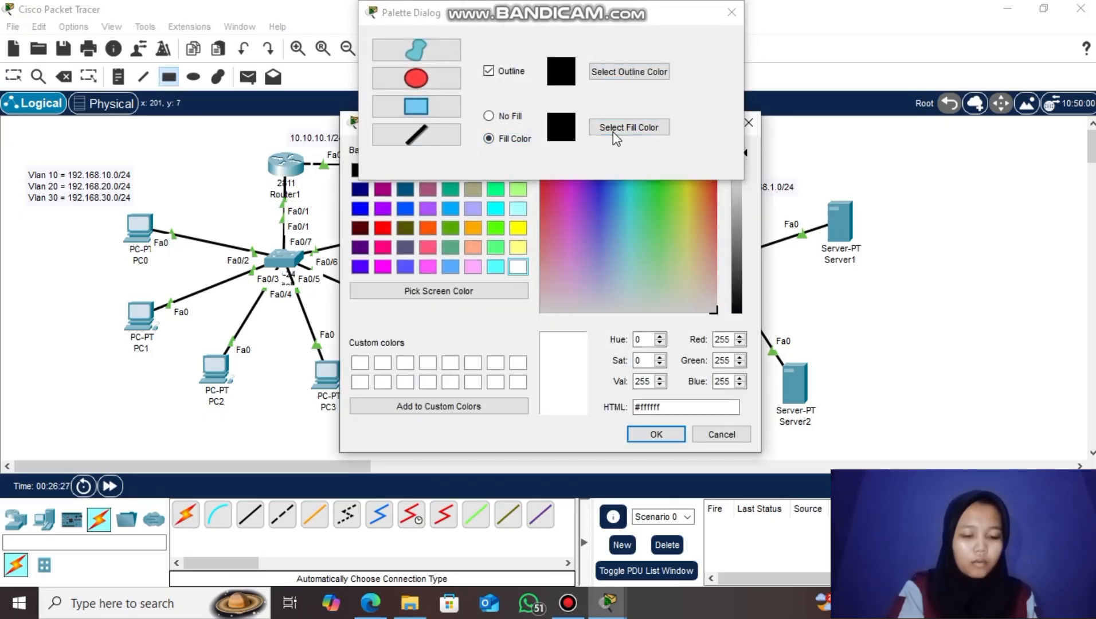
pyautogui.click(496, 212)
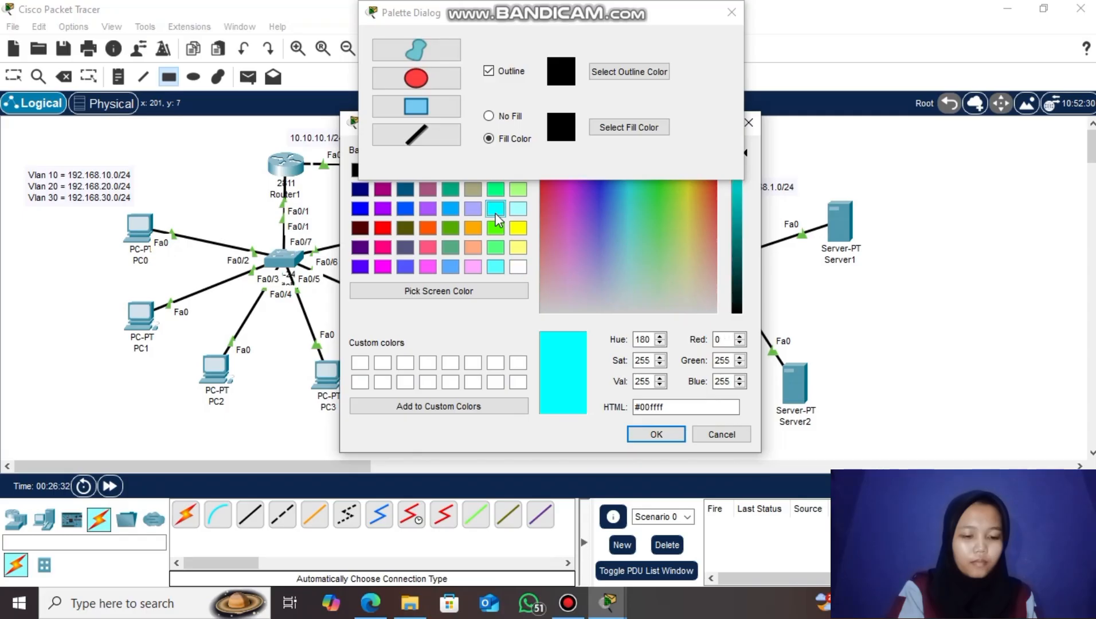
pyautogui.click(473, 266)
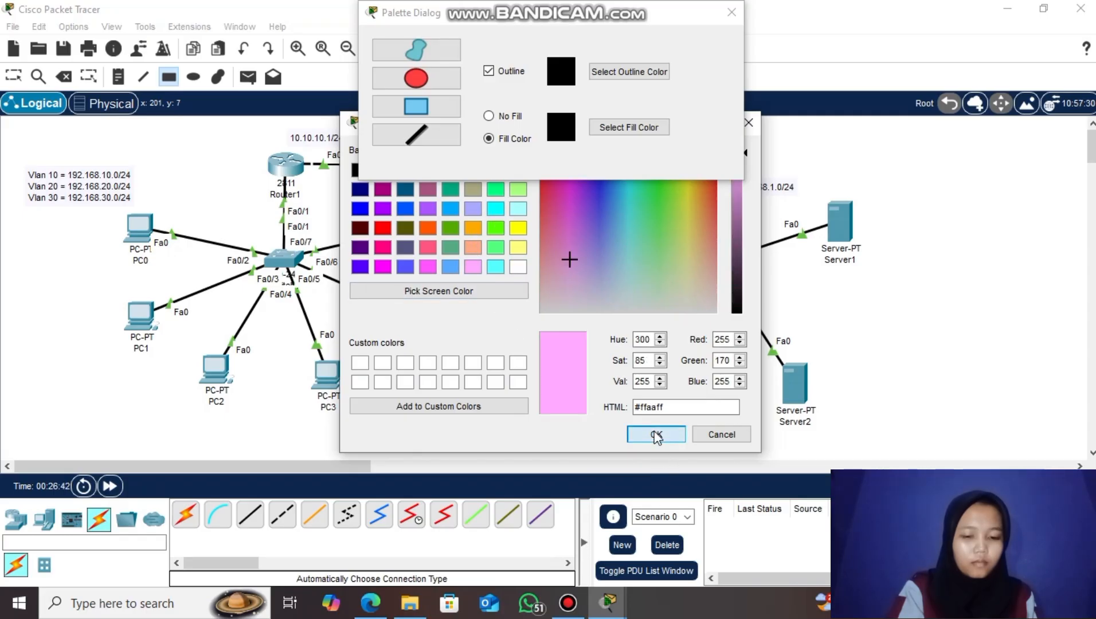
pyautogui.click(656, 434)
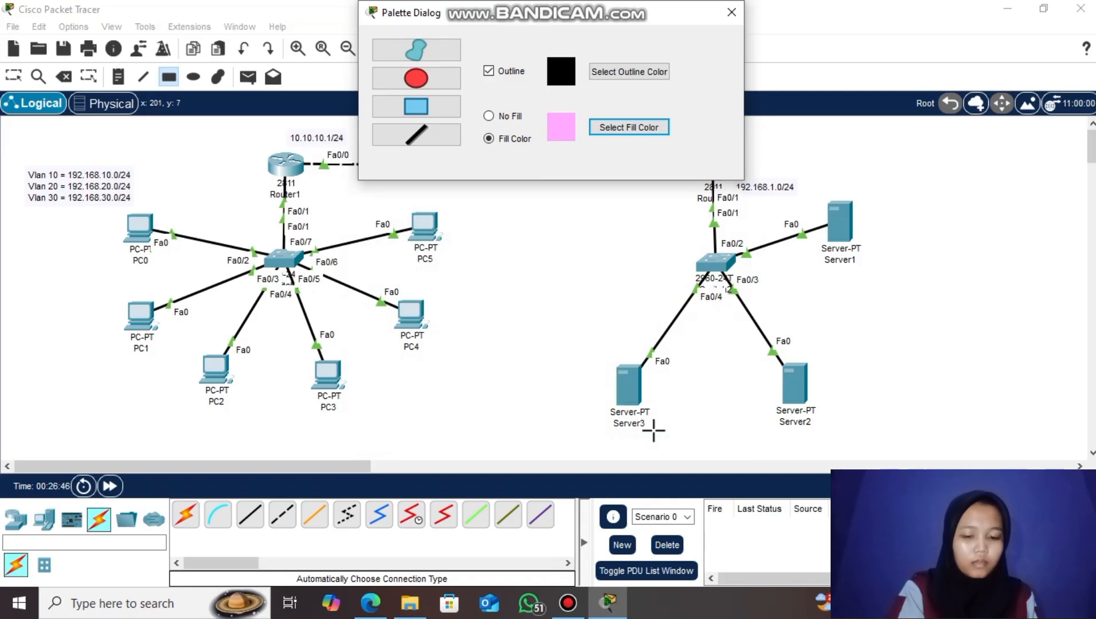
pyautogui.moveTo(114, 210); pyautogui.dragTo(188, 360)
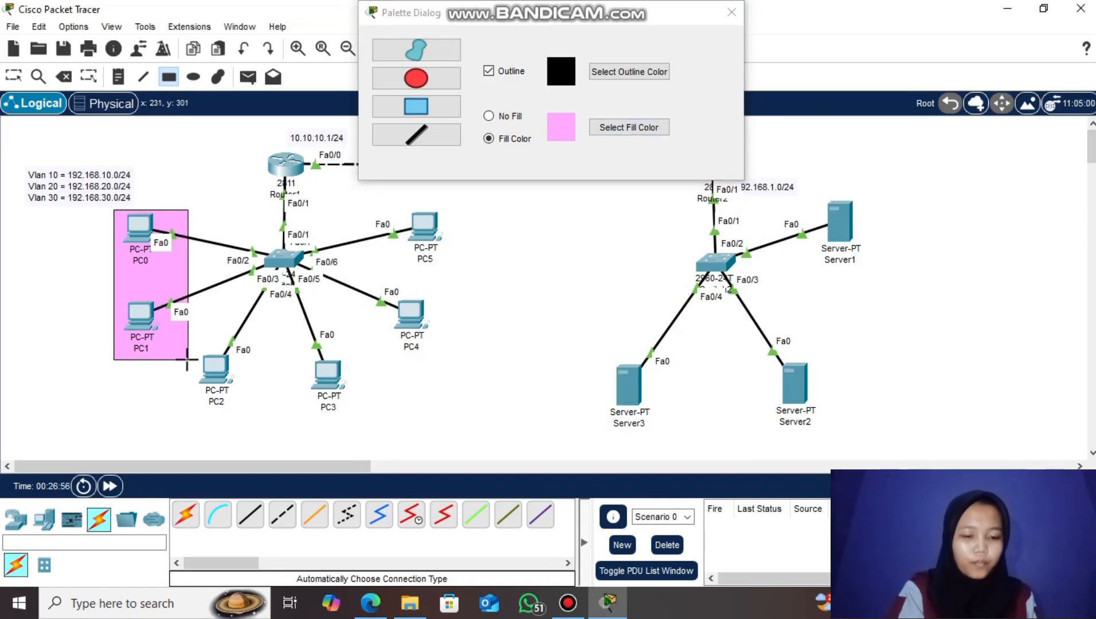
# - Change the fill colour to light green and draw a rectangle around PC2 and PC3
pyautogui.click(629, 127)
pyautogui.click(518, 190)
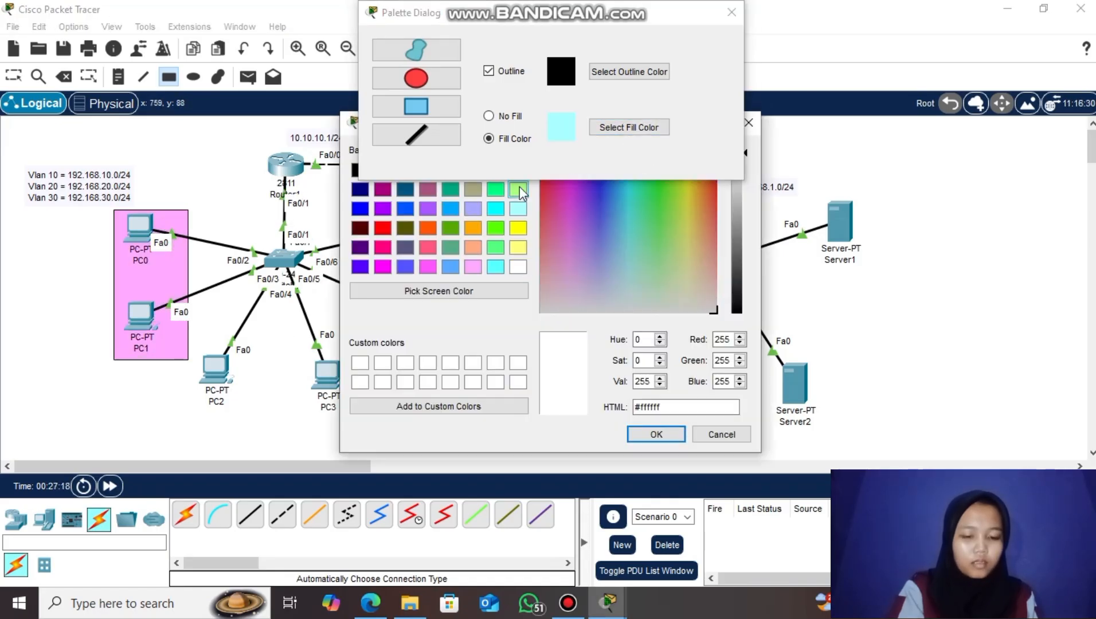
pyautogui.click(654, 434)
pyautogui.moveTo(195, 348); pyautogui.dragTo(364, 417)
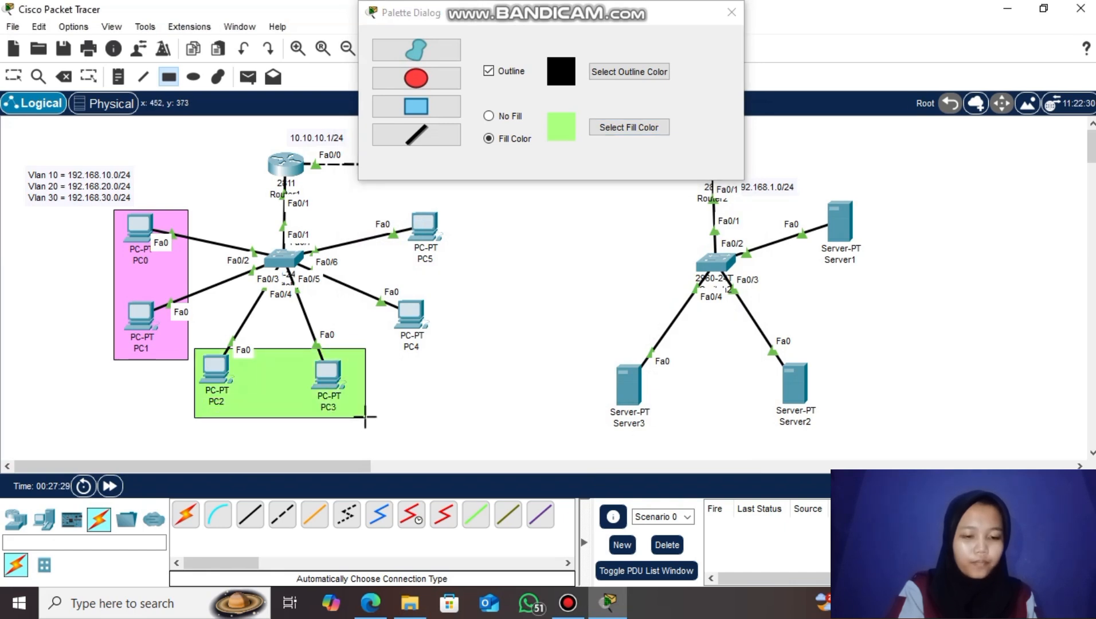
# - Change the fill colour to cyan, draw a rectangle around PC4 and PC5, and close the palette dialog
pyautogui.click(641, 129)
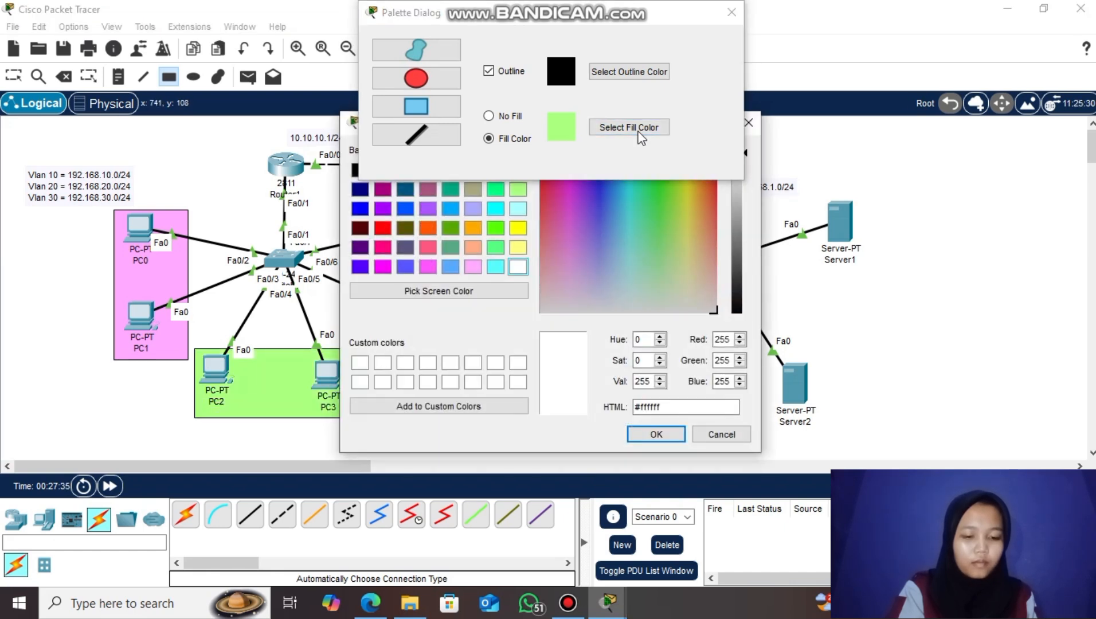
pyautogui.click(495, 208)
pyautogui.click(644, 437)
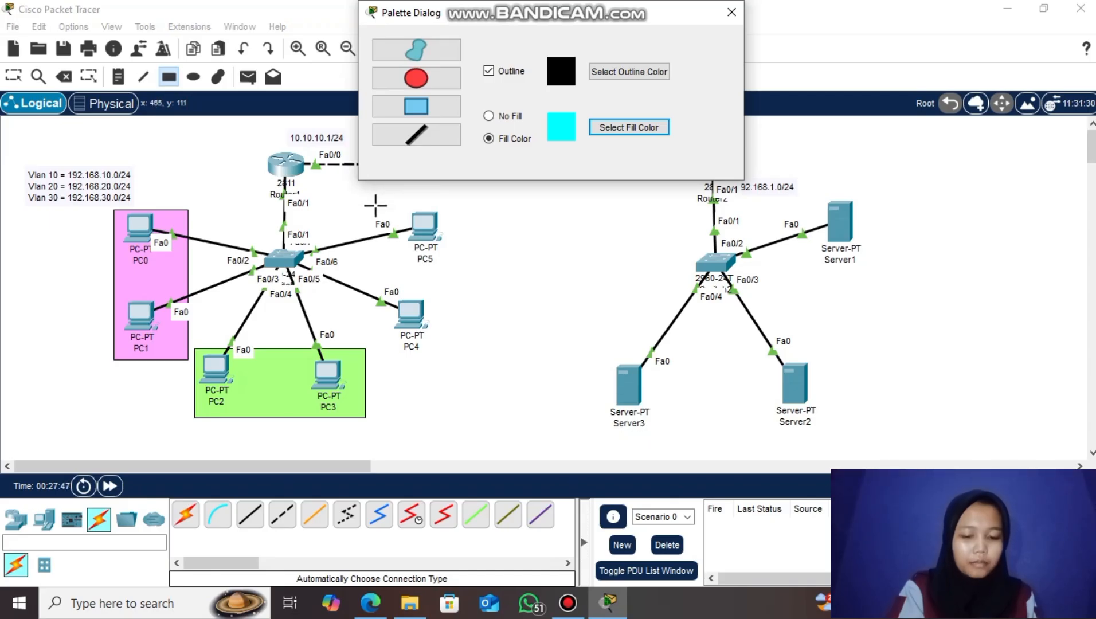
pyautogui.moveTo(376, 206); pyautogui.dragTo(463, 360)
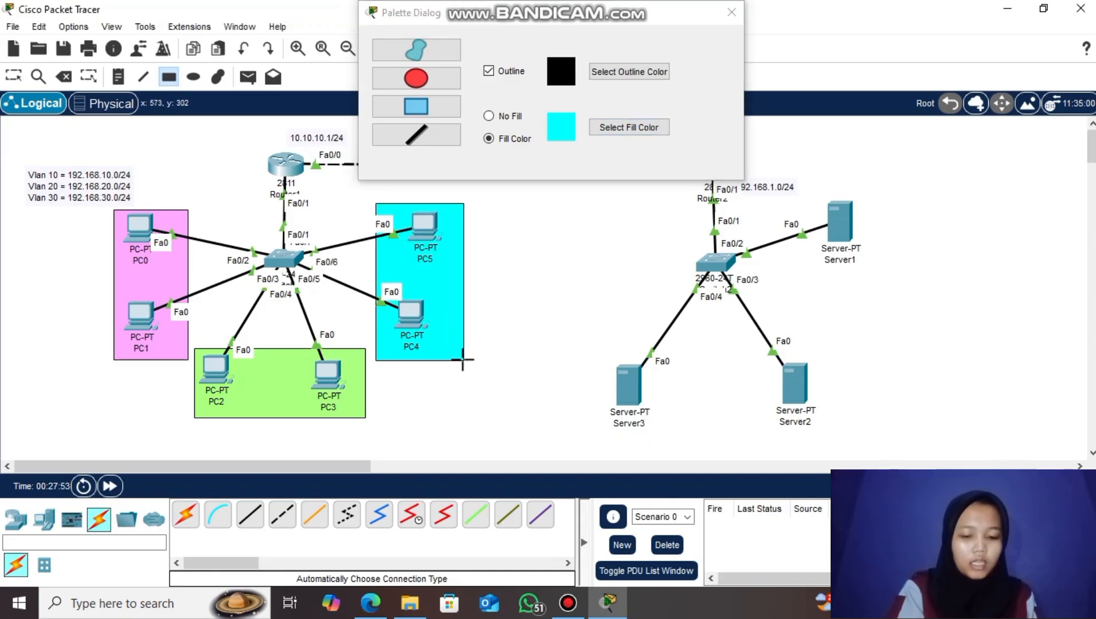
pyautogui.click(732, 12)
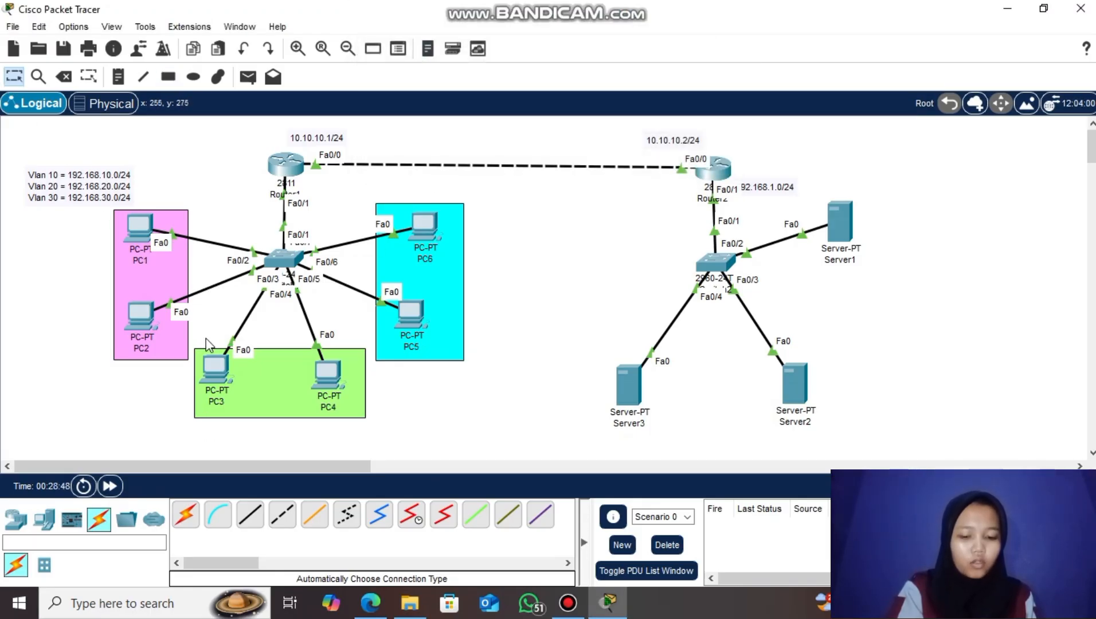
# - Open Switch1's command line and enter global configuration mode with en and conf t
pyautogui.click(283, 261)
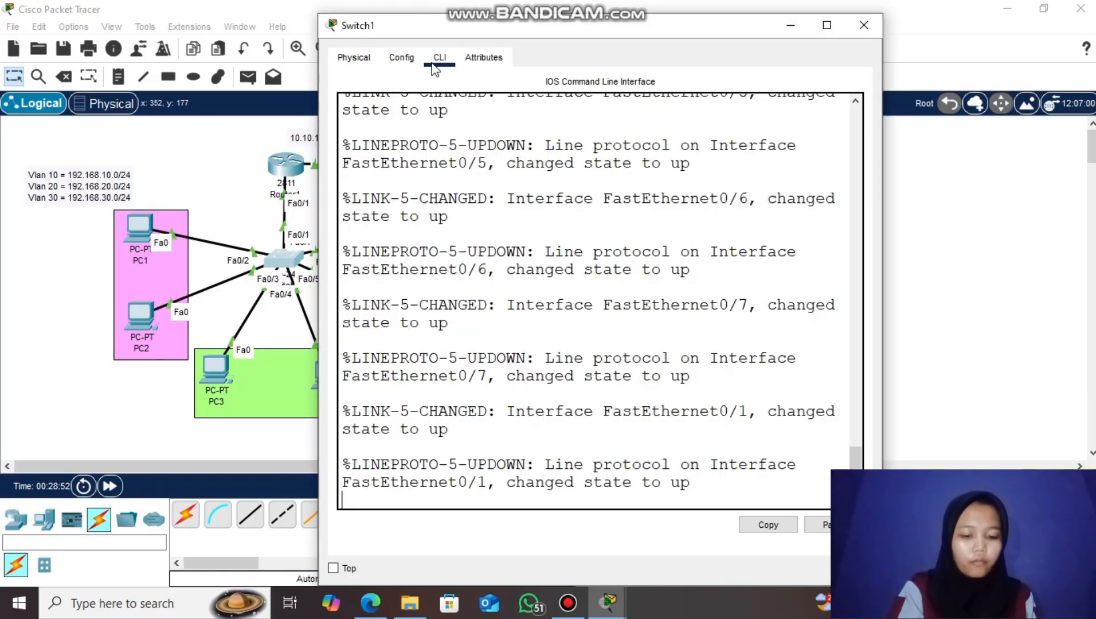
pyautogui.write('en')
pyautogui.press('Return')
pyautogui.write('conf t')
pyautogui.press('Return')
# - Set Switch1's interface fa0/1 to switchport mode trunk and exit the interface configuration
pyautogui.write('i')
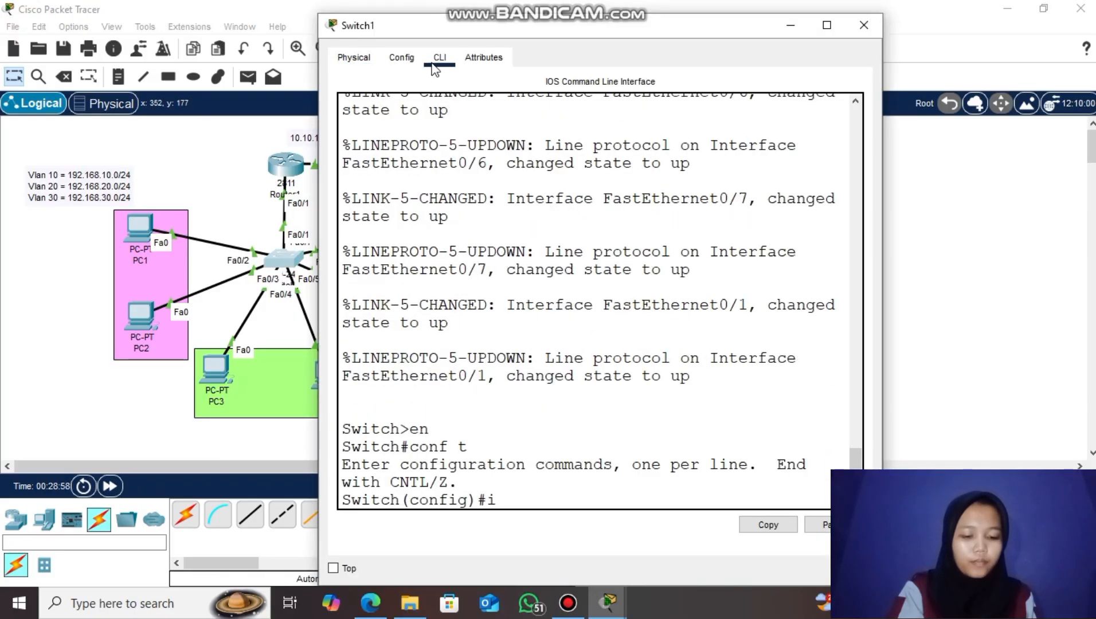
pyautogui.write('nterface fa0/')
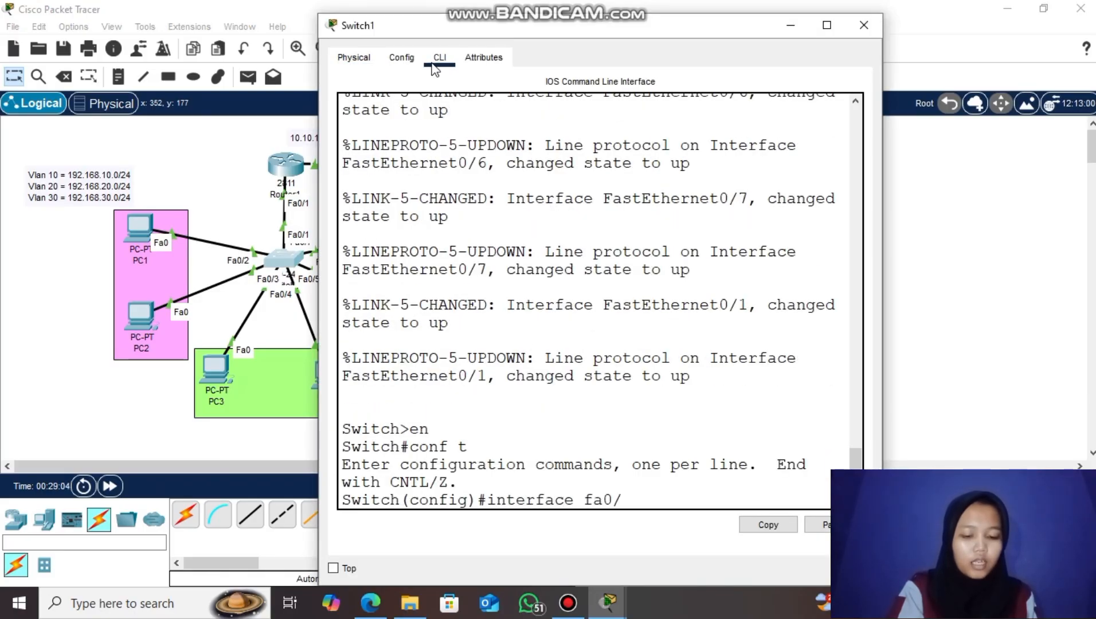
pyautogui.write('1')
pyautogui.press('Return')
pyautogui.write('switchport mode trunk')
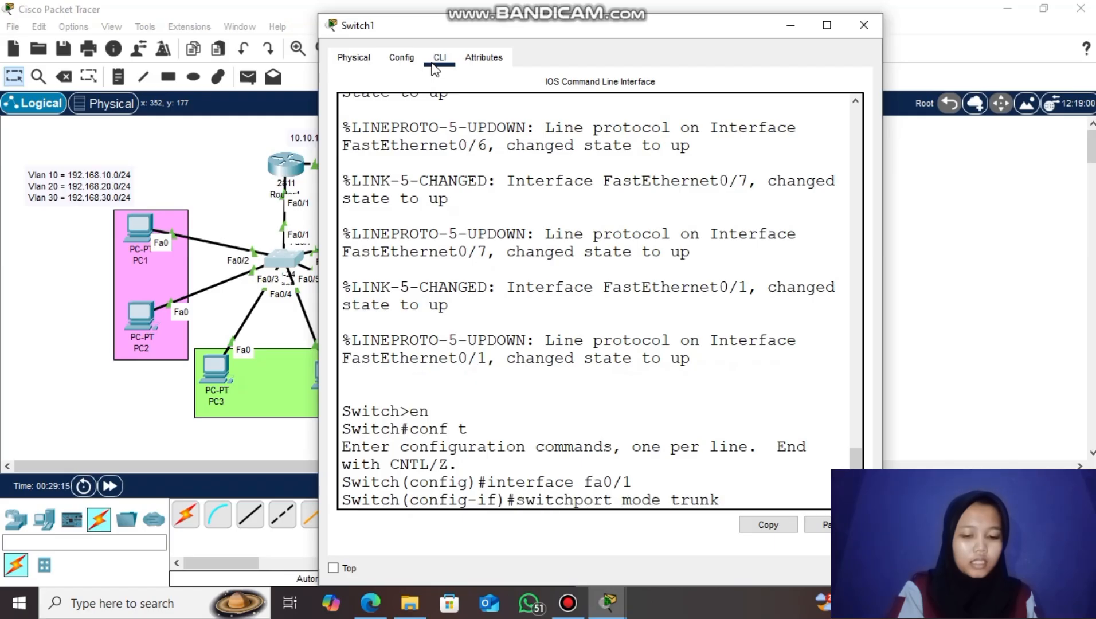
pyautogui.press('Return')
pyautogui.write('exit')
pyautogui.press('Return')
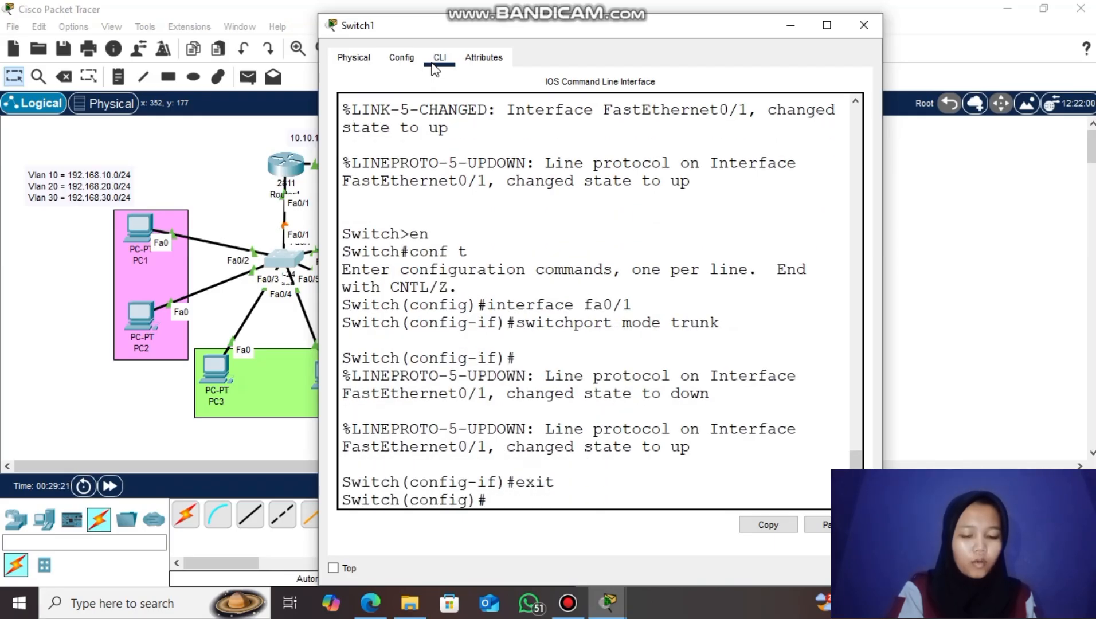
# - Create VLANs 10, 20 and 30 on Switch1 and exit to global configuration mode
pyautogui.write('vlan 10')
pyautogui.press('Return')
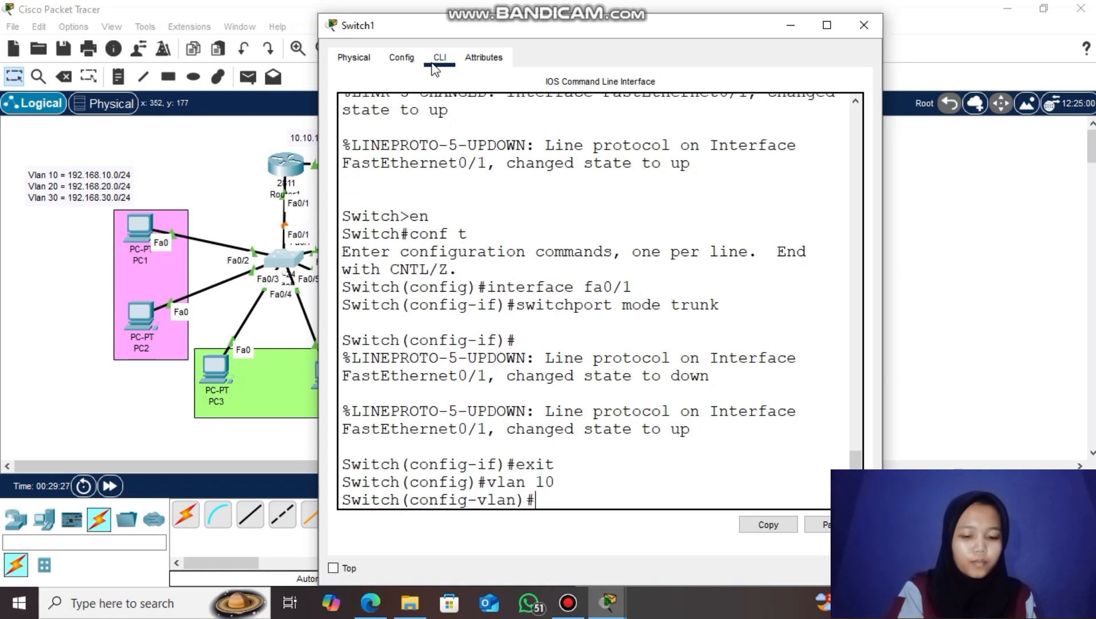
pyautogui.write('exit')
pyautogui.press('Return')
pyautogui.write('vlan 20')
pyautogui.press('Return')
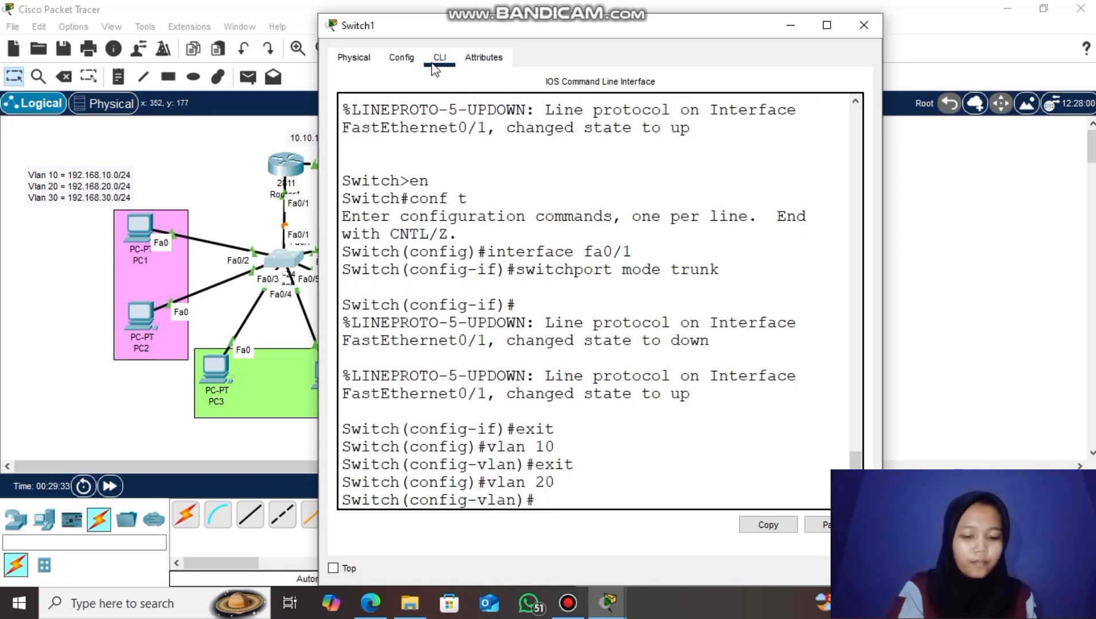
pyautogui.write('exit')
pyautogui.press('Return')
pyautogui.write('vlan 30')
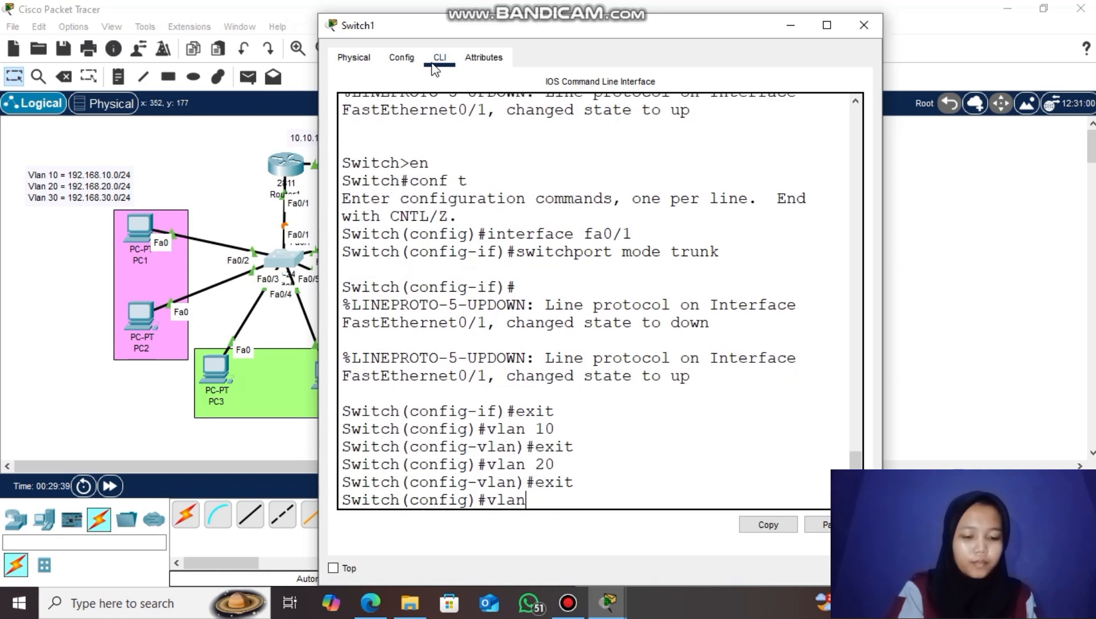
pyautogui.press('Return')
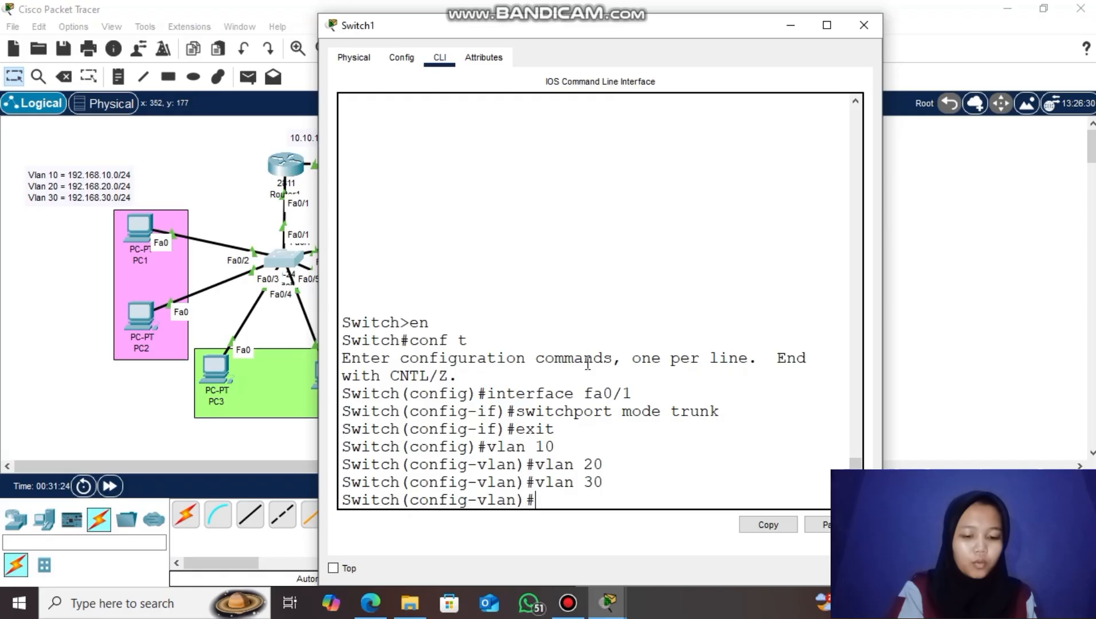
pyautogui.write('exit')
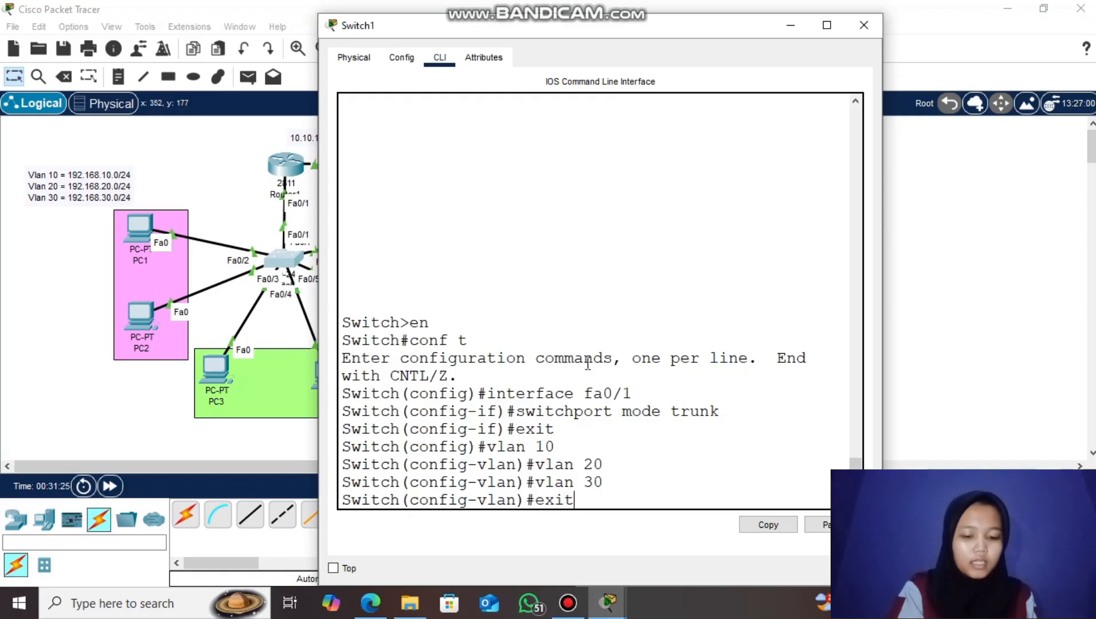
pyautogui.press('Return')
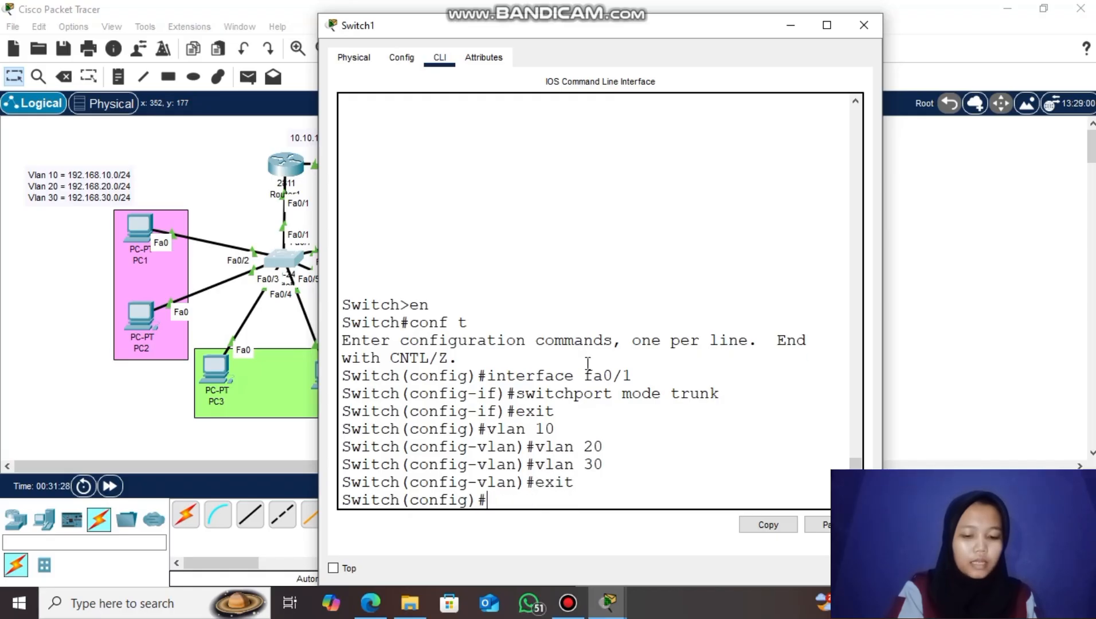
# - Close Switch1's window and shift PC1 and PC2 slightly inside the pink rectangle
pyautogui.click(872, 33)
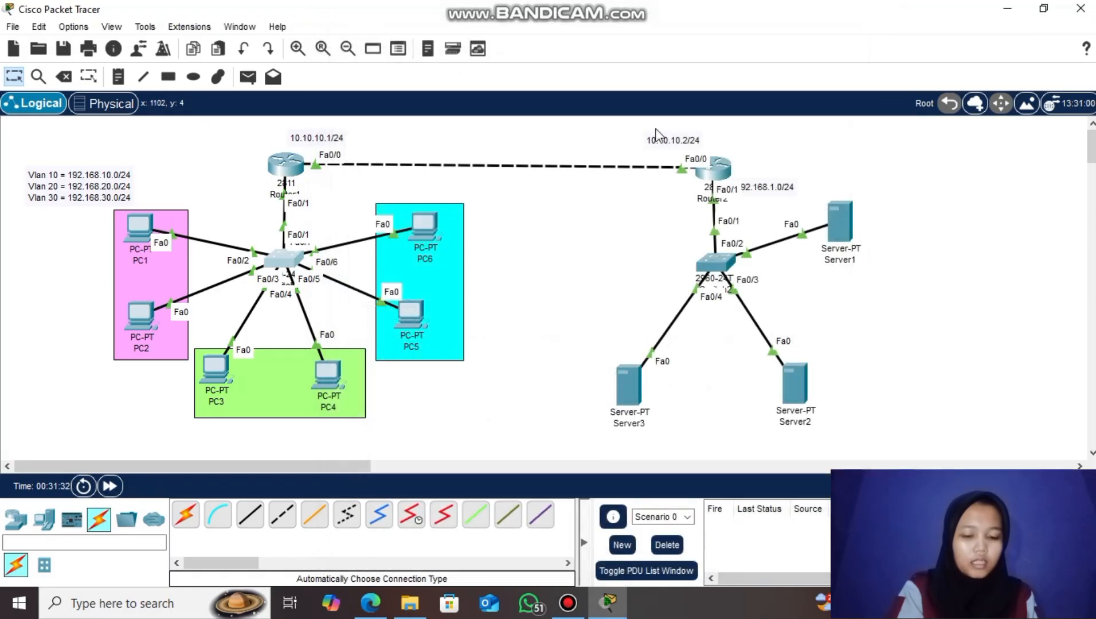
pyautogui.moveTo(143, 228)
pyautogui.mouseDown()
pyautogui.moveTo(145, 215)
pyautogui.moveTo(143, 236)
pyautogui.mouseUp()
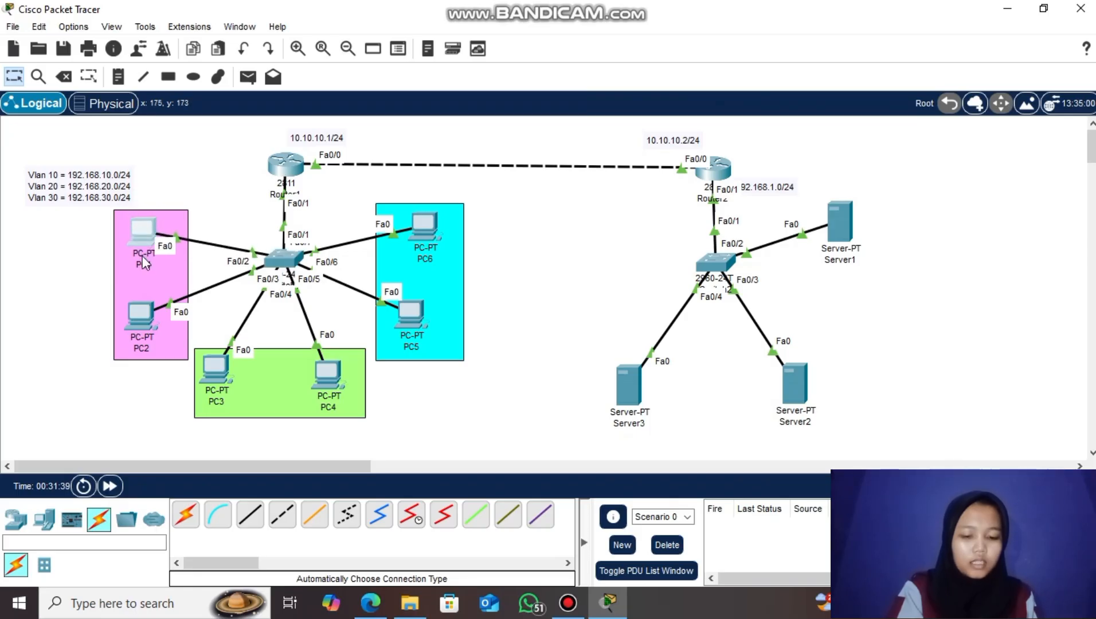
pyautogui.moveTo(145, 312)
pyautogui.mouseDown()
pyautogui.moveTo(143, 303)
pyautogui.moveTo(150, 311)
pyautogui.mouseUp()
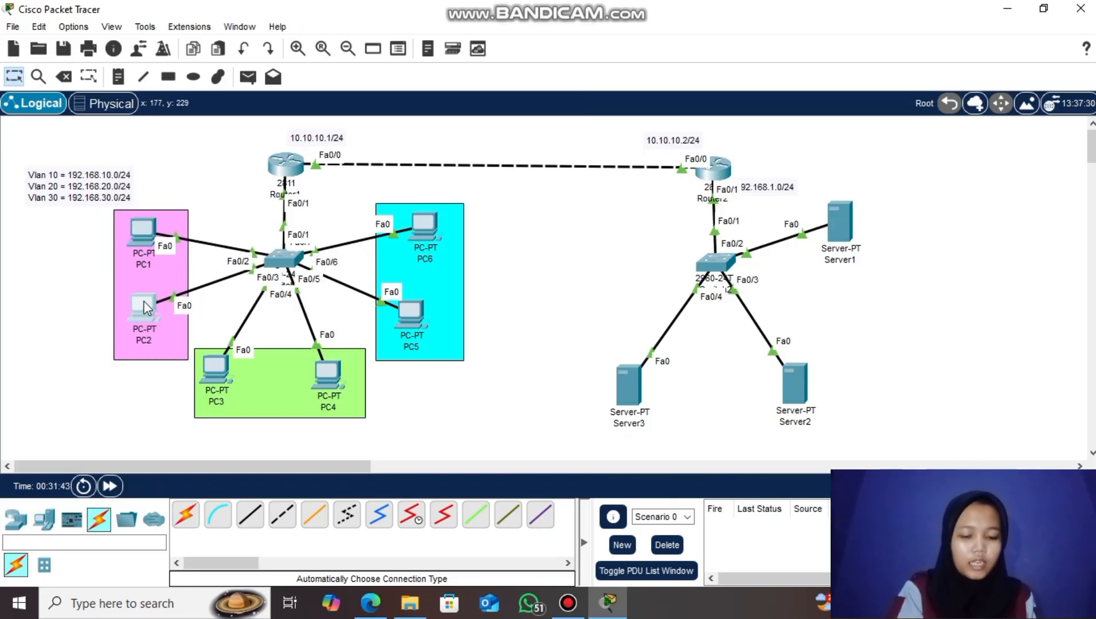
# - Set Switch1's interface range fa0/2-3 to switchport mode access and assign it to VLAN 10
pyautogui.click(293, 263)
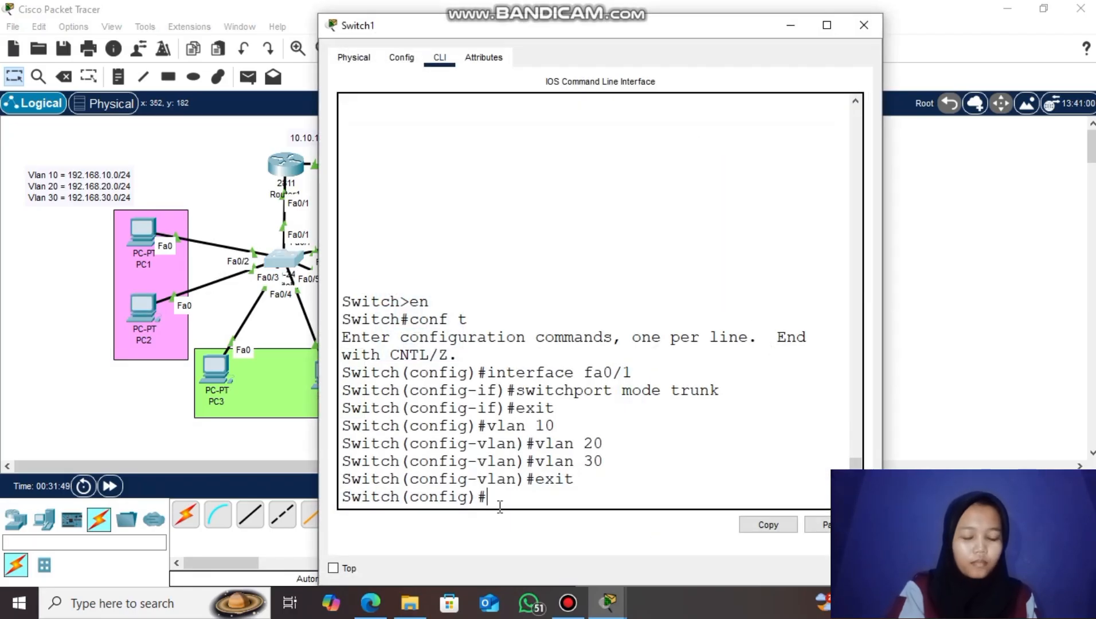
pyautogui.write('i')
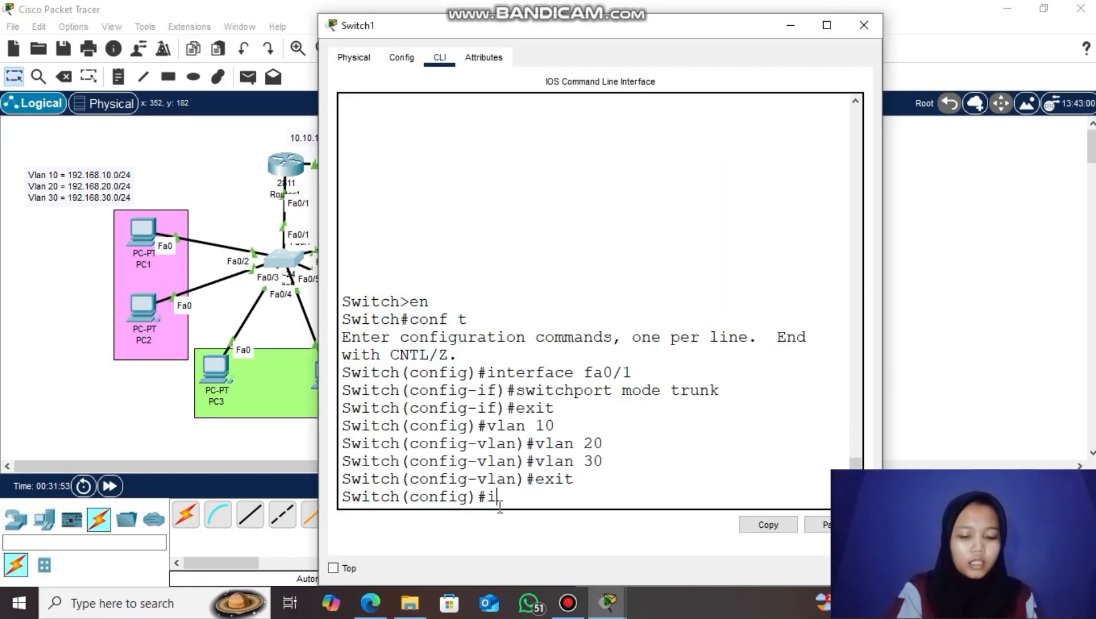
pyautogui.write('nterface range fa0')
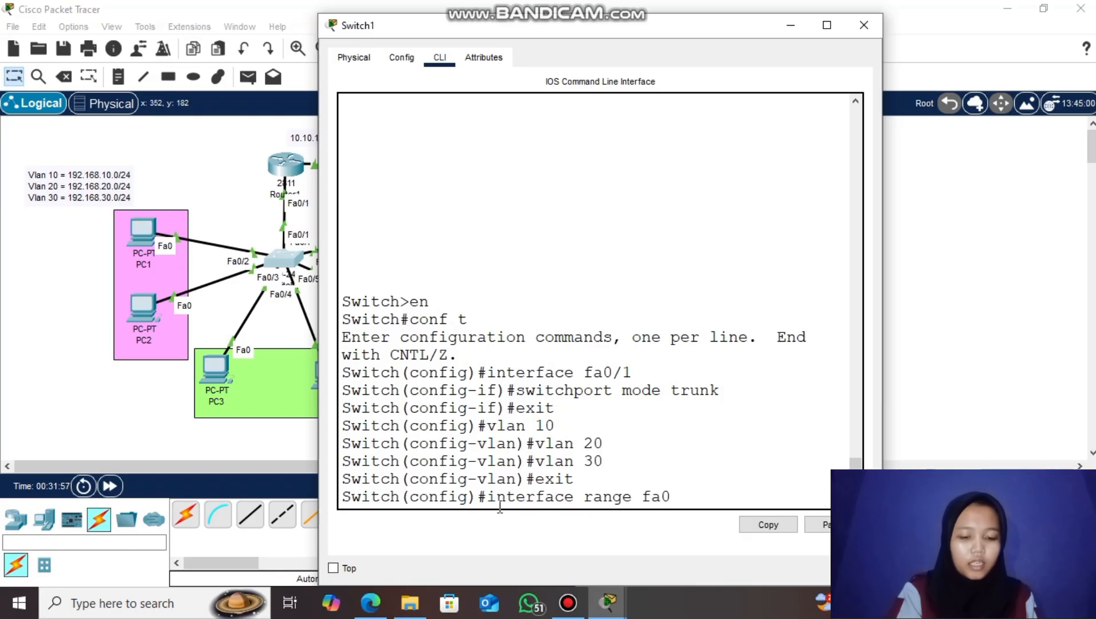
pyautogui.write('/2-3')
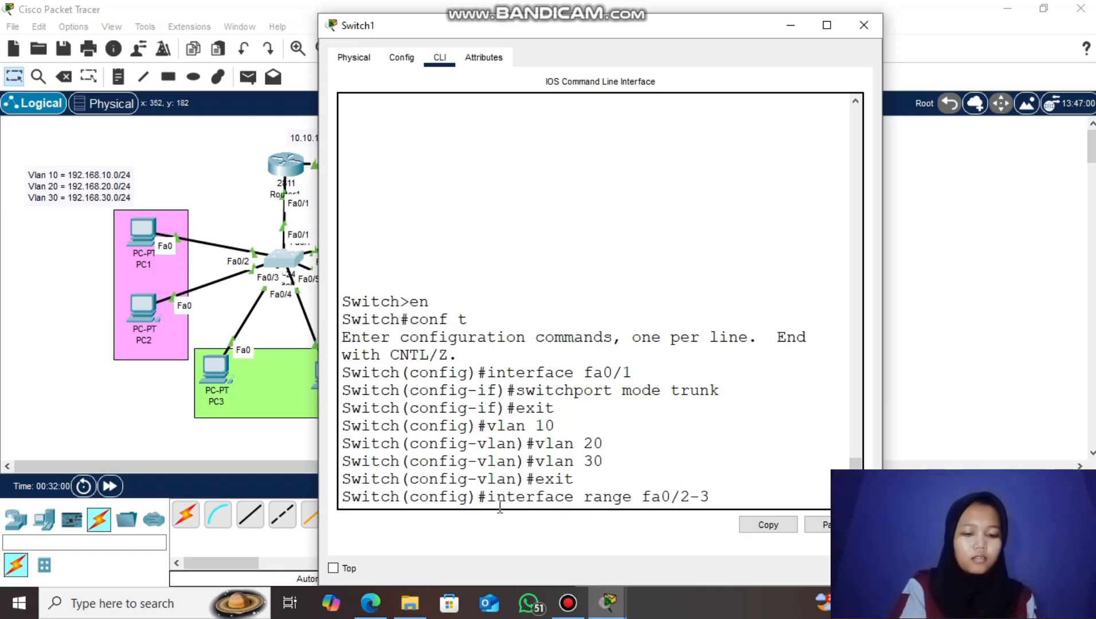
pyautogui.press('Return')
pyautogui.write('switchport ')
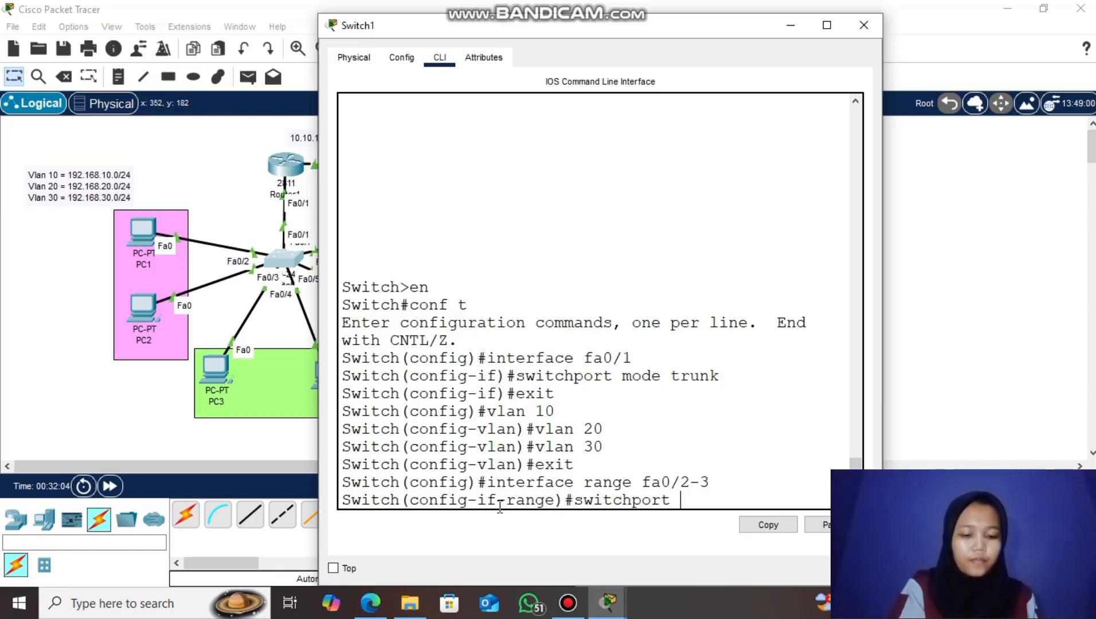
pyautogui.write('mode access')
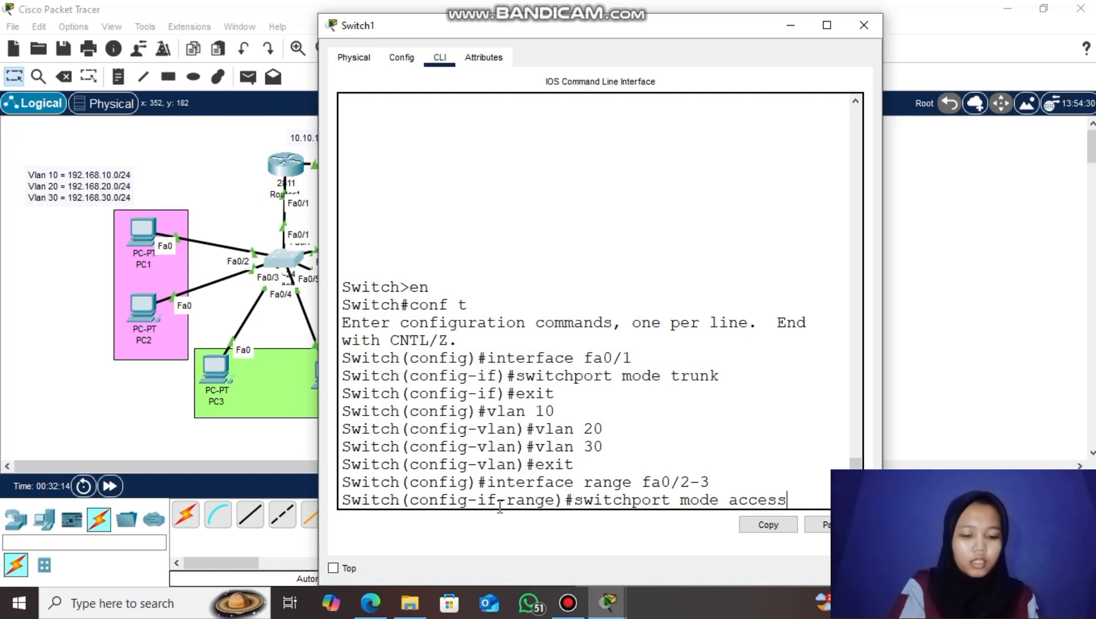
pyautogui.press('Return')
pyautogui.write('switch')
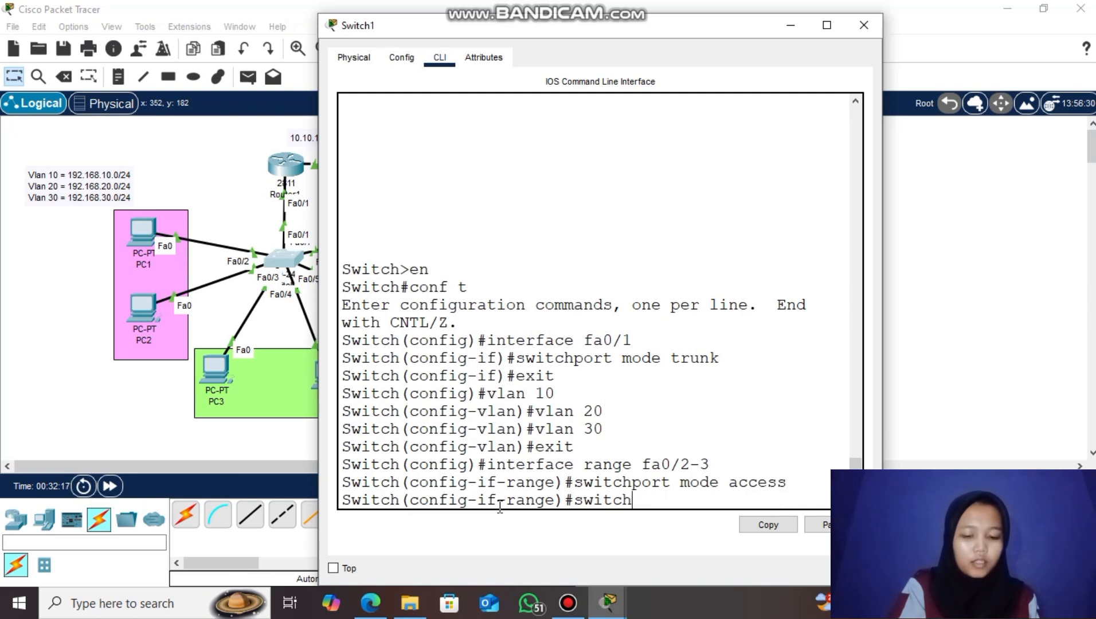
pyautogui.write('port access ')
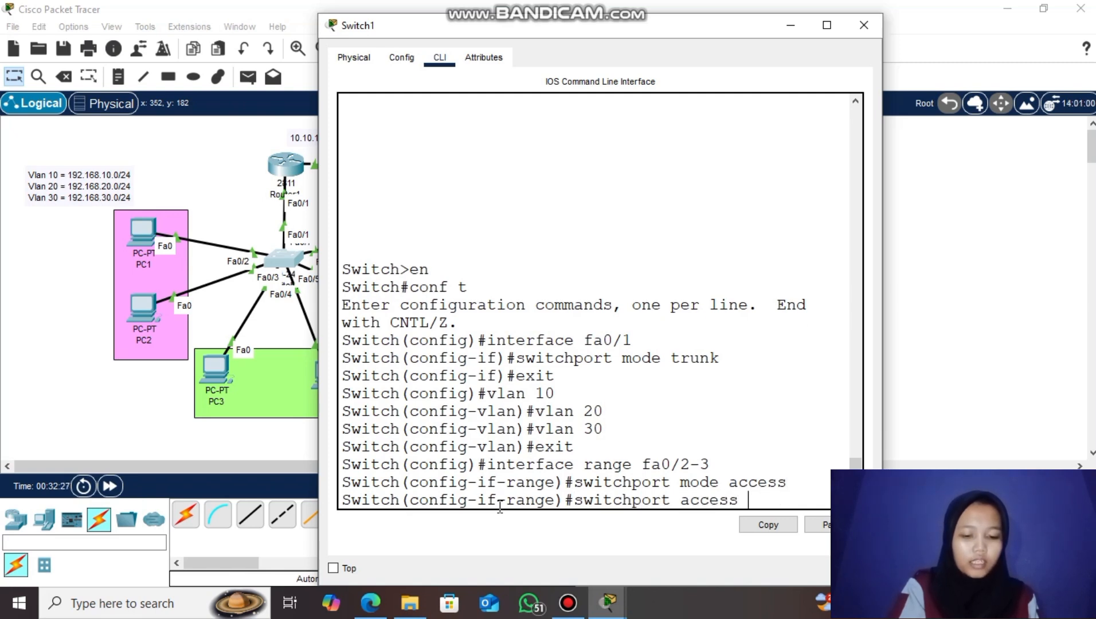
pyautogui.write('vlan 10')
pyautogui.press('Return')
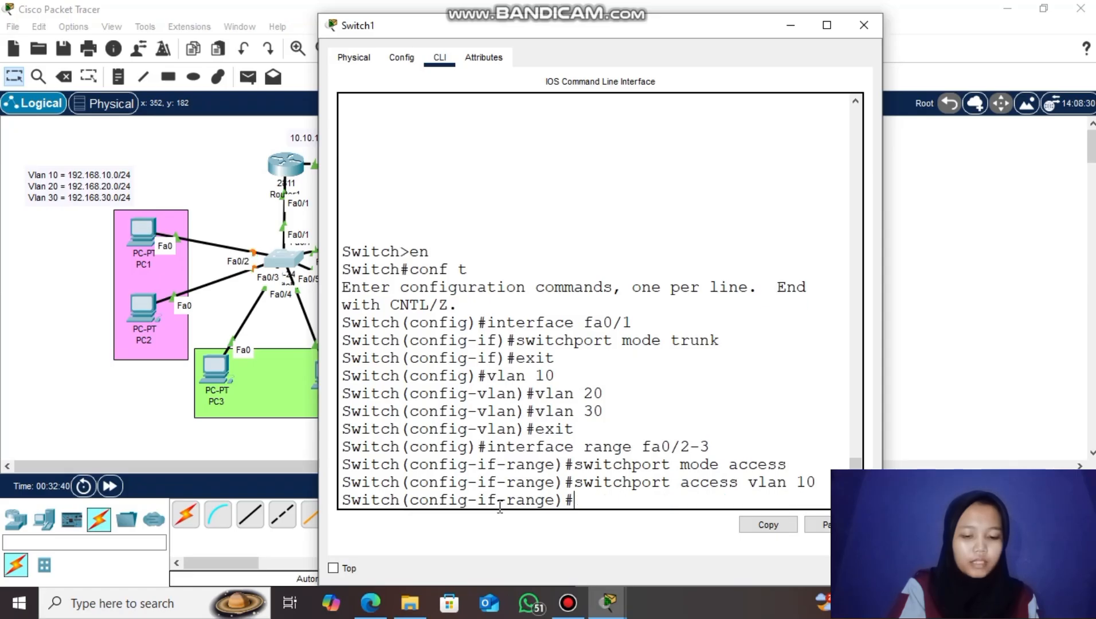
# - Exit Switch1's interface range configuration and shift PC3 and PC4 slightly inside the green rectangle
pyautogui.write('exit')
pyautogui.press('Return')
pyautogui.moveTo(629, 32); pyautogui.dragTo(728, 30)
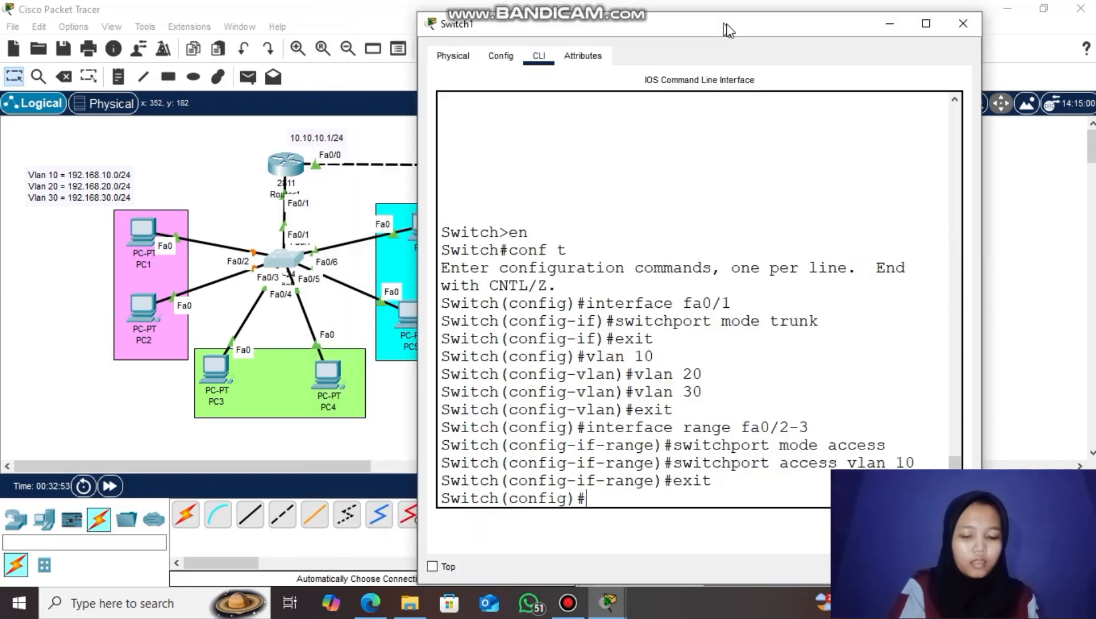
pyautogui.click(223, 360)
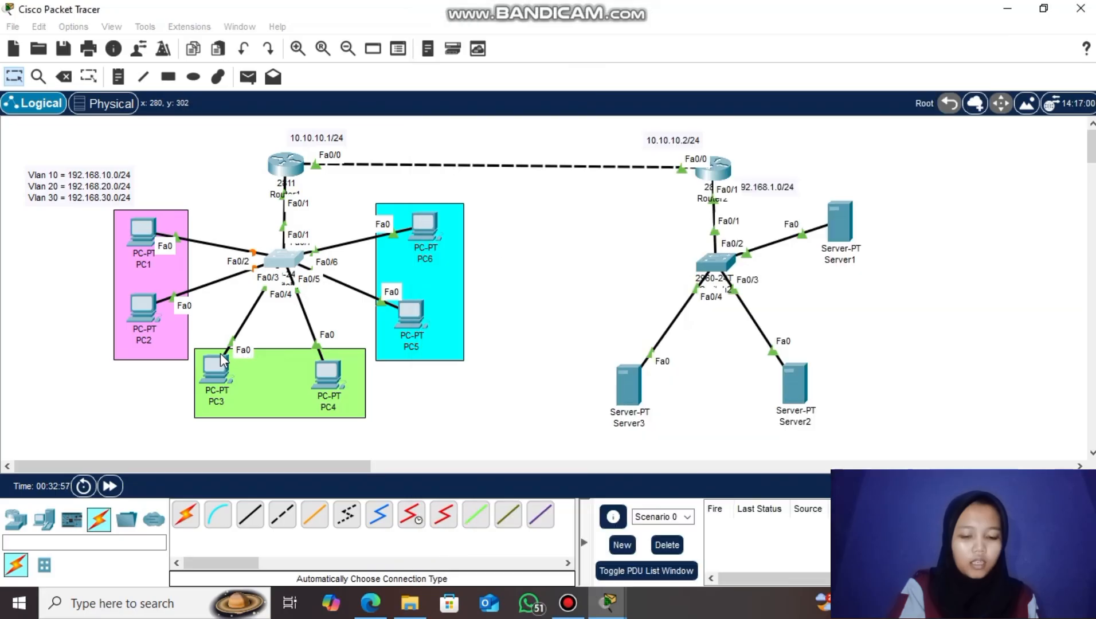
pyautogui.moveTo(220, 354); pyautogui.dragTo(220, 349)
pyautogui.moveTo(327, 374); pyautogui.dragTo(334, 371)
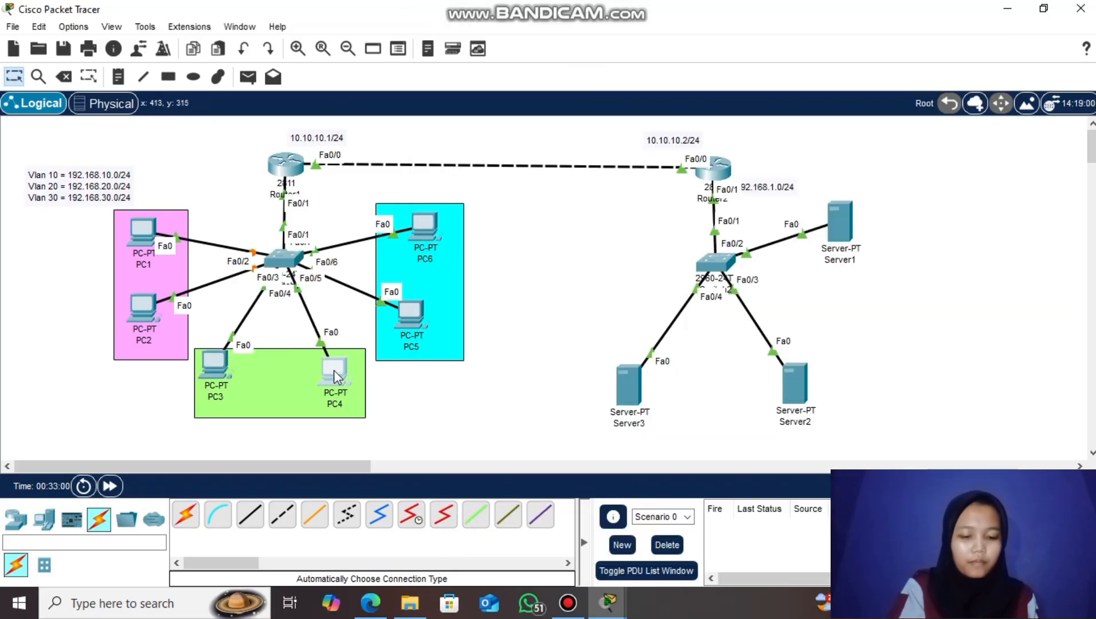
# - Set Switch1's interface range fa0/4-5 to switchport mode access
pyautogui.click(281, 261)
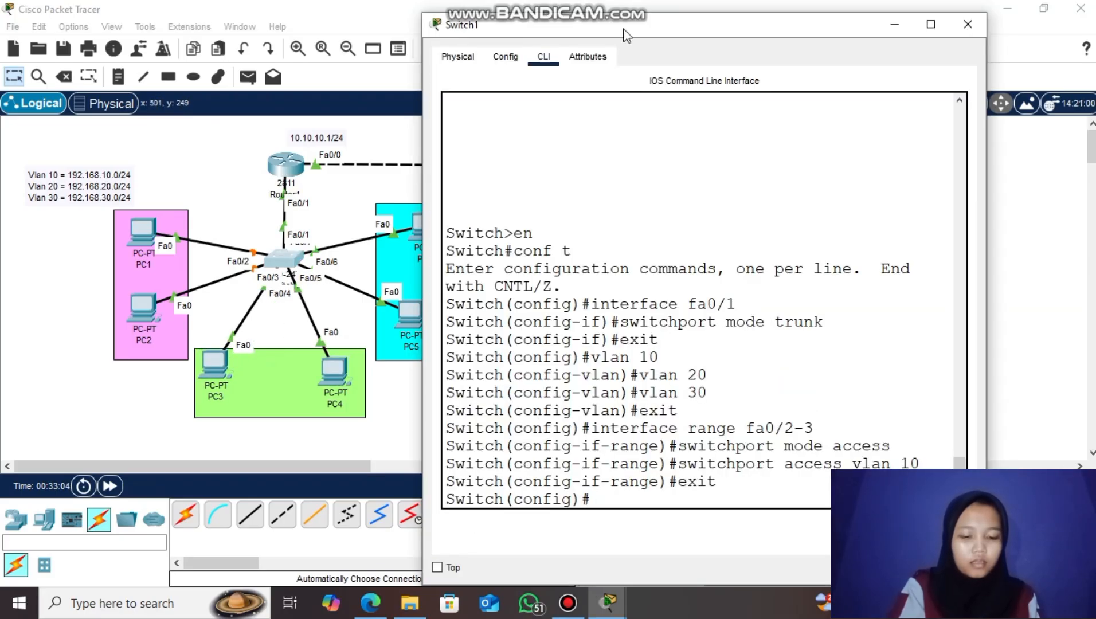
pyautogui.moveTo(627, 36); pyautogui.dragTo(414, 39)
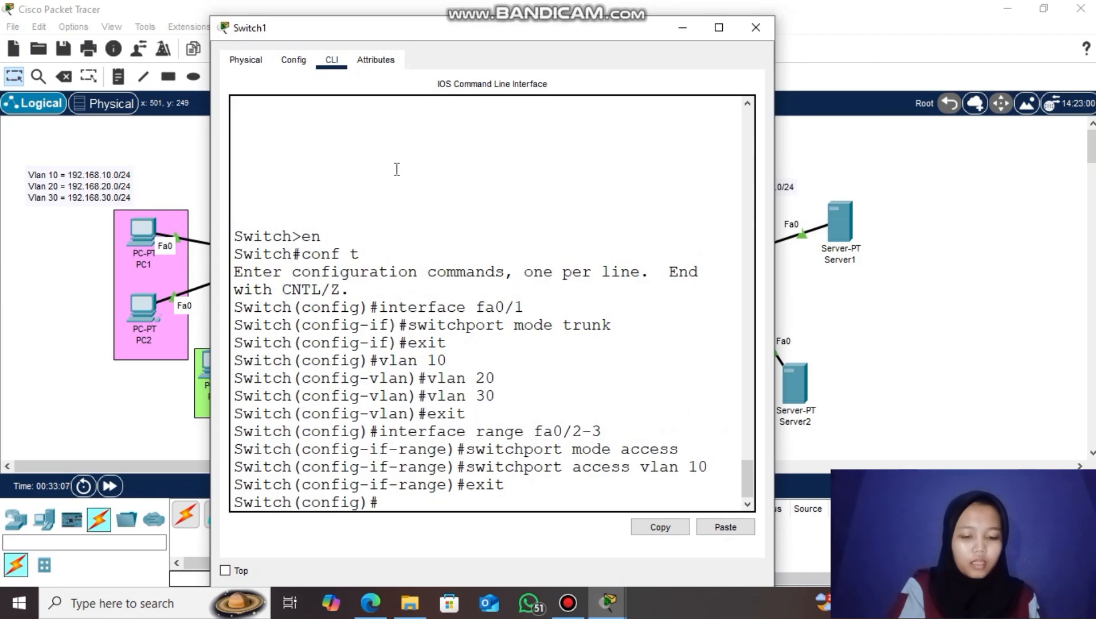
pyautogui.write('interfac')
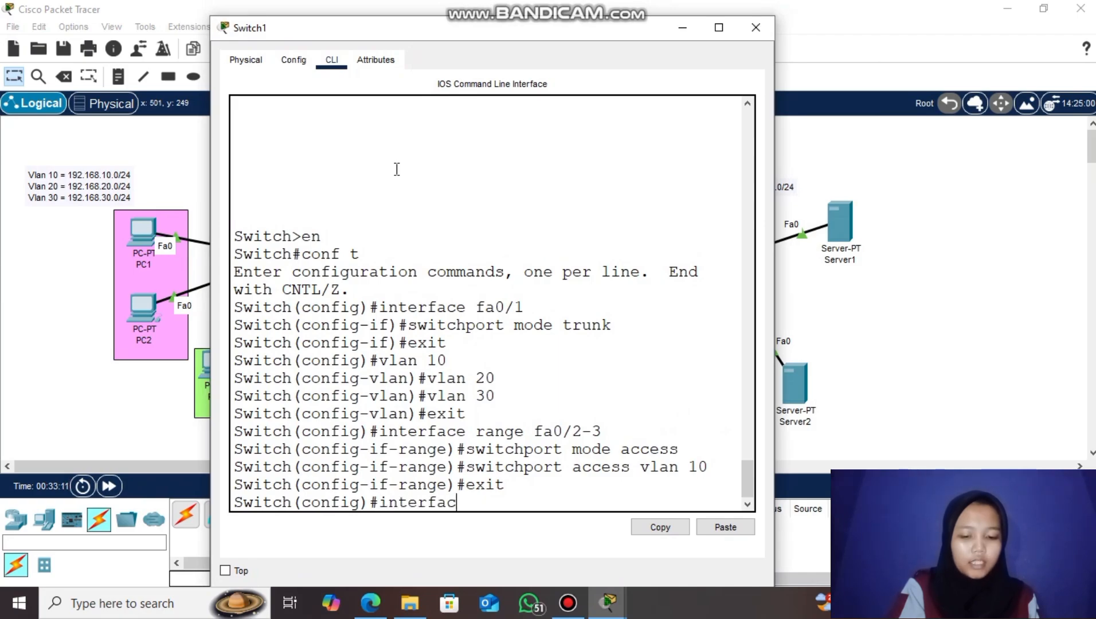
pyautogui.write('e rang')
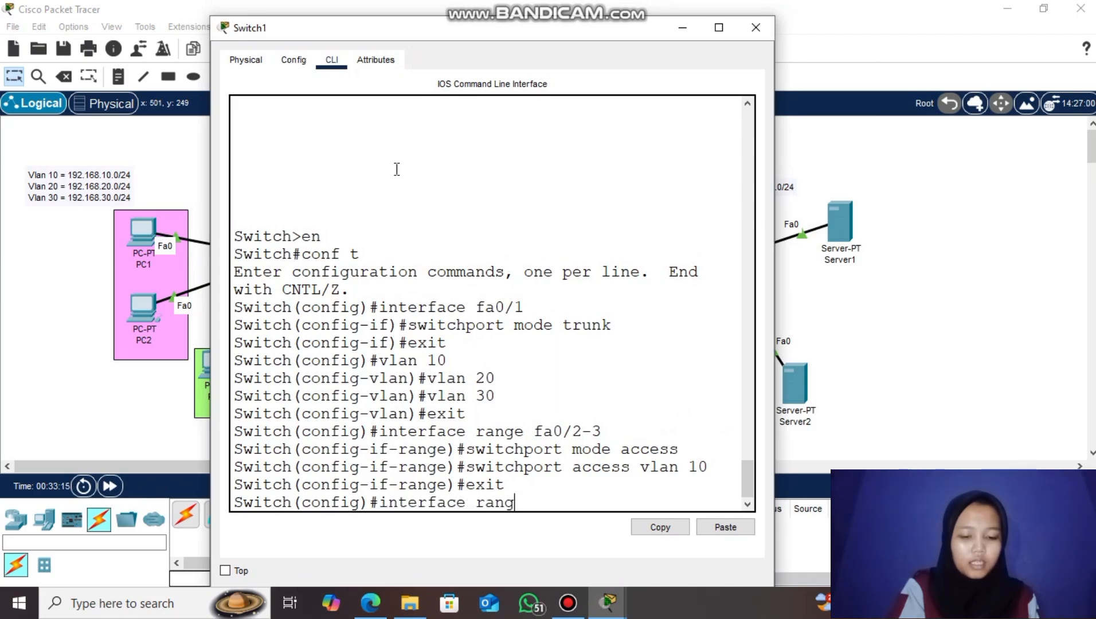
pyautogui.write('e fa0/4-5')
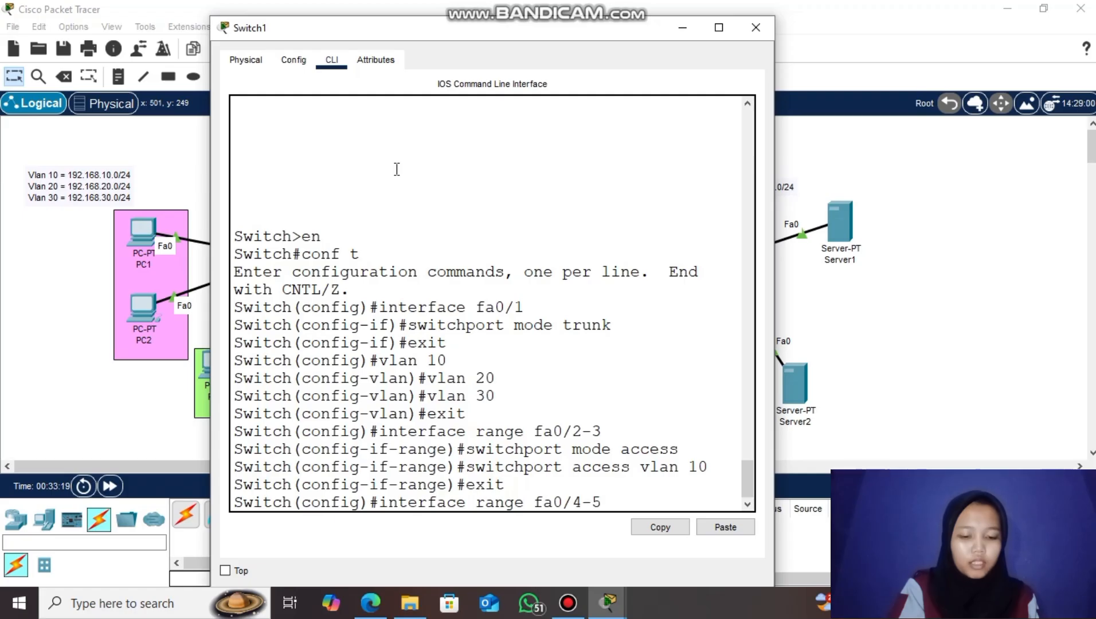
pyautogui.press('Return')
pyautogui.write('switchport mod')
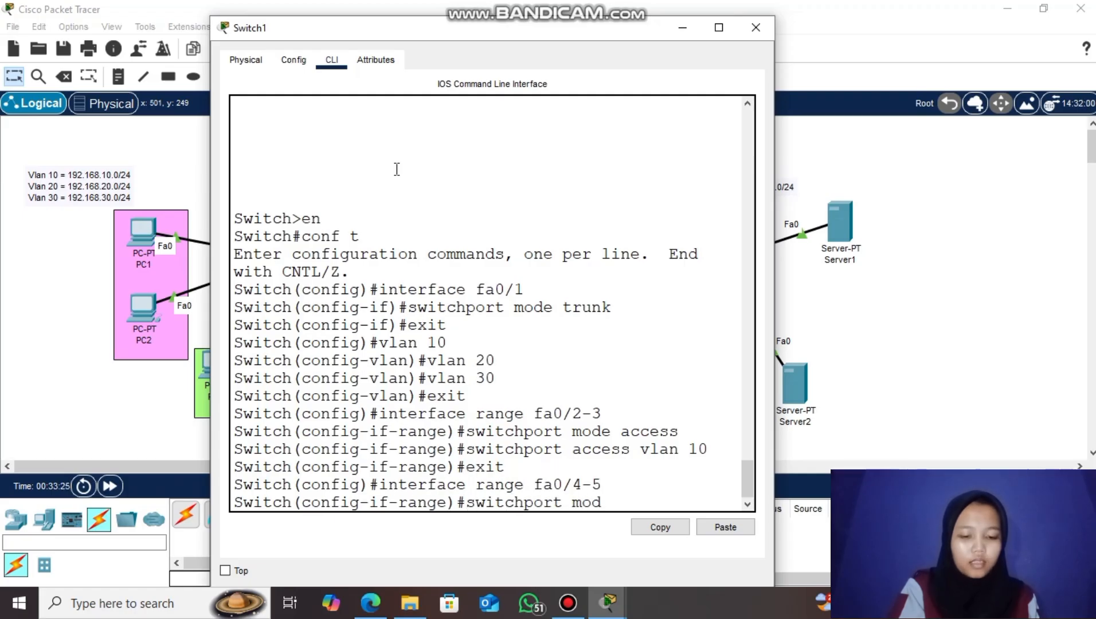
pyautogui.write('e access')
pyautogui.press('Return')
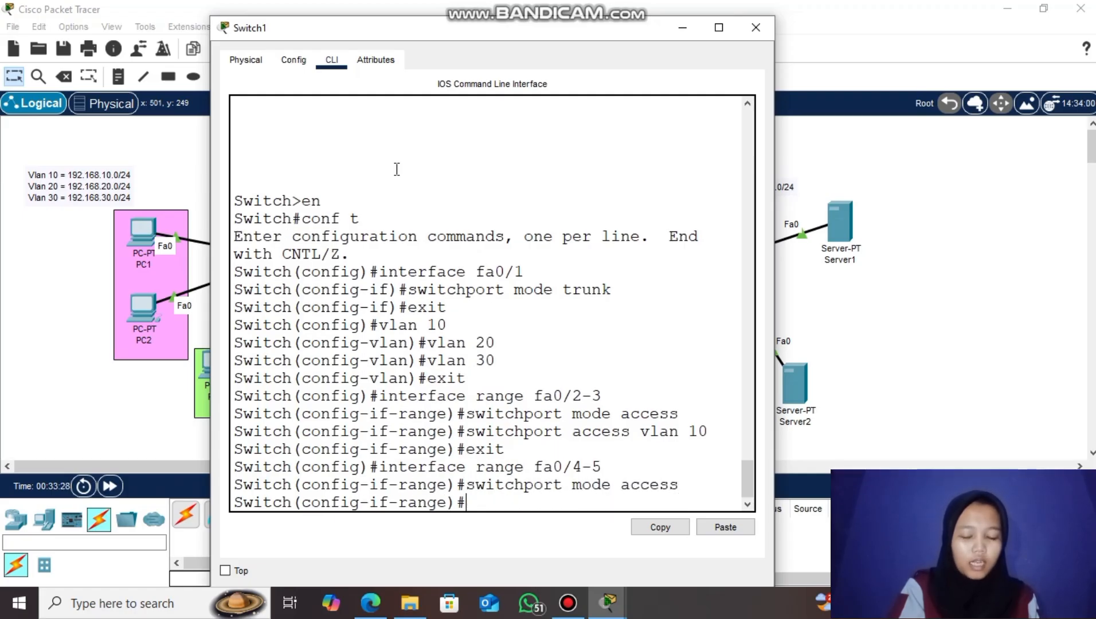
# - Assign Switch1's interface range fa0/4-5 to access VLAN 20 and exit to global configuration mode
pyautogui.write('switchport access ')
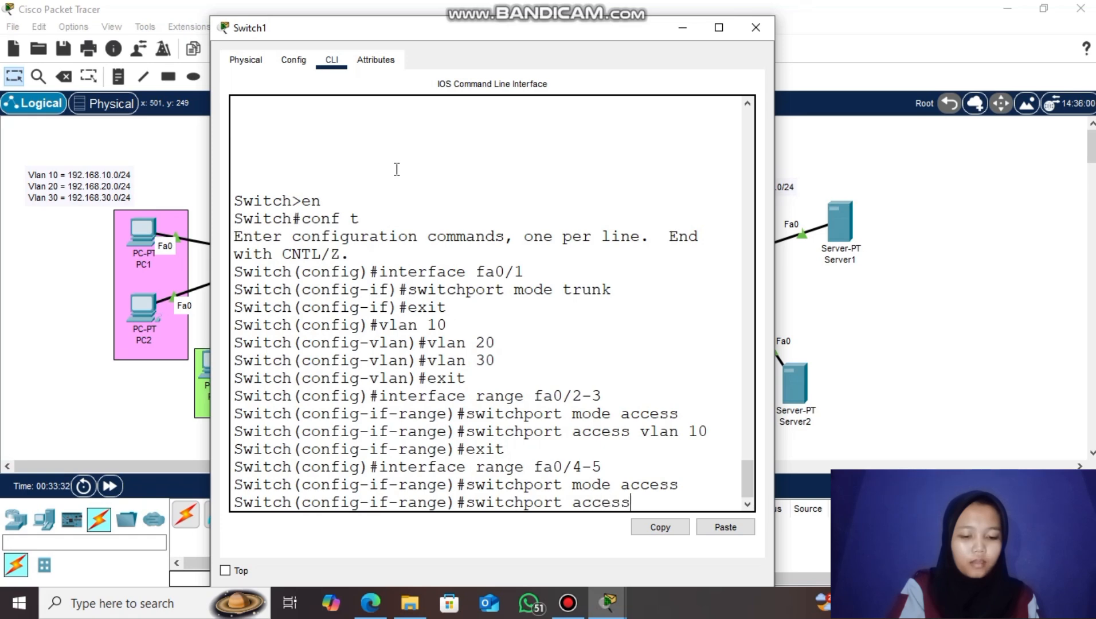
pyautogui.write('vlan 20')
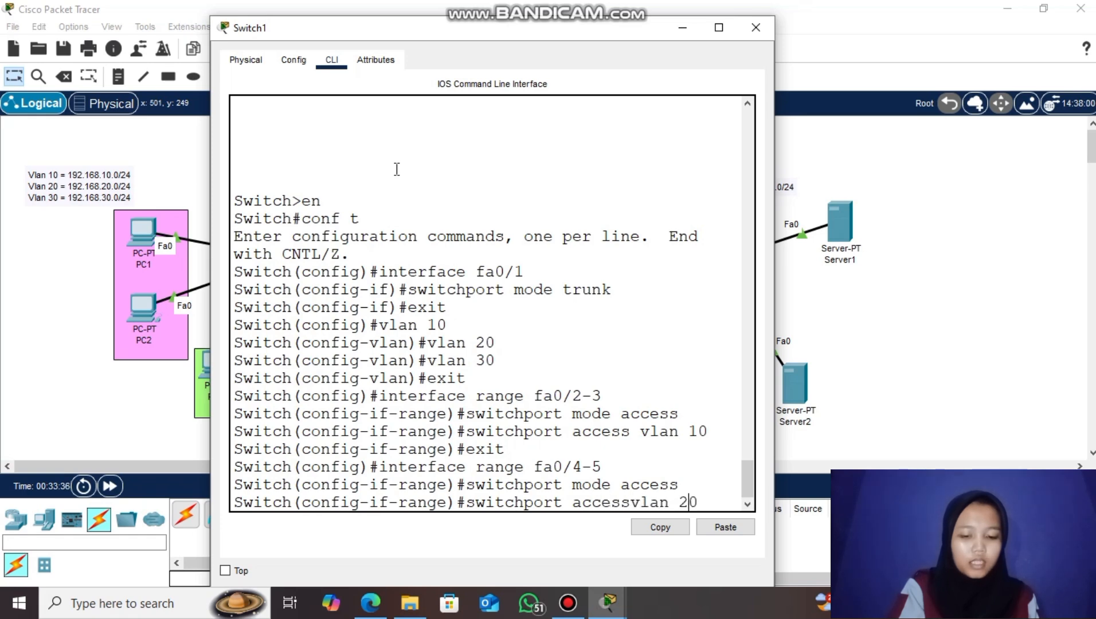
pyautogui.press('Return')
pyautogui.write('exit')
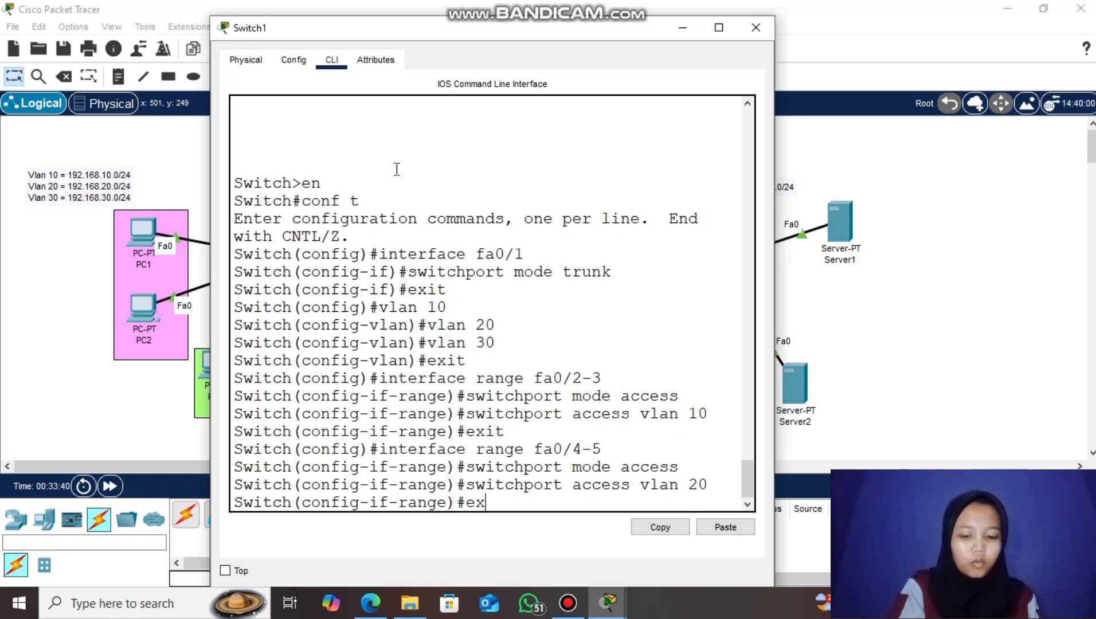
pyautogui.press('Return')
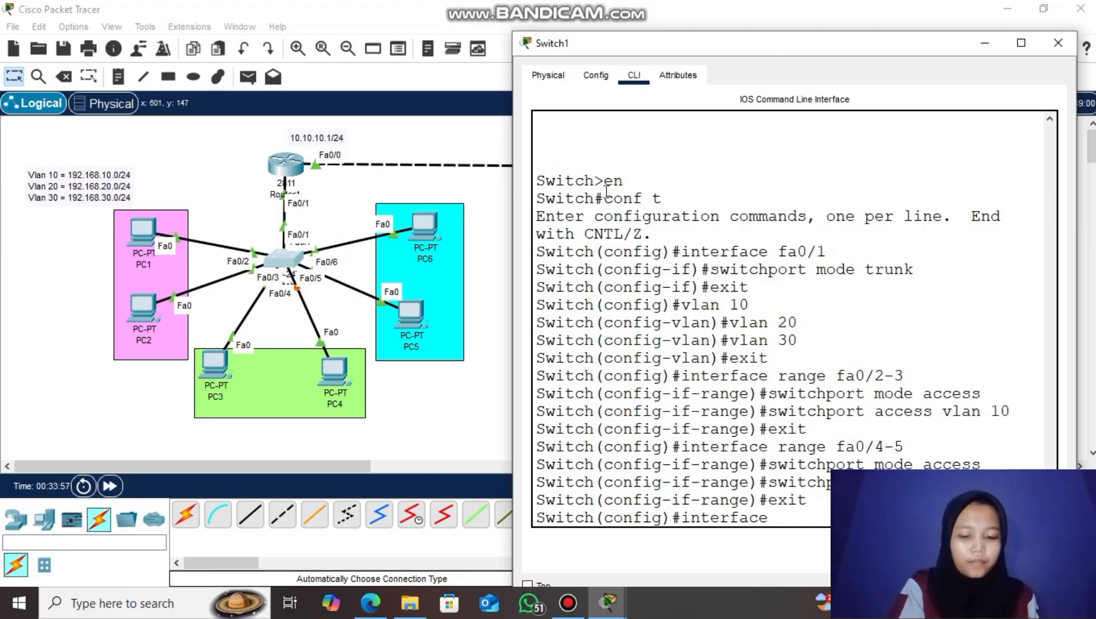
# - Set Switch1's interface range fa0/6-7 to switchport mode access
pyautogui.moveTo(742, 47); pyautogui.dragTo(444, 34)
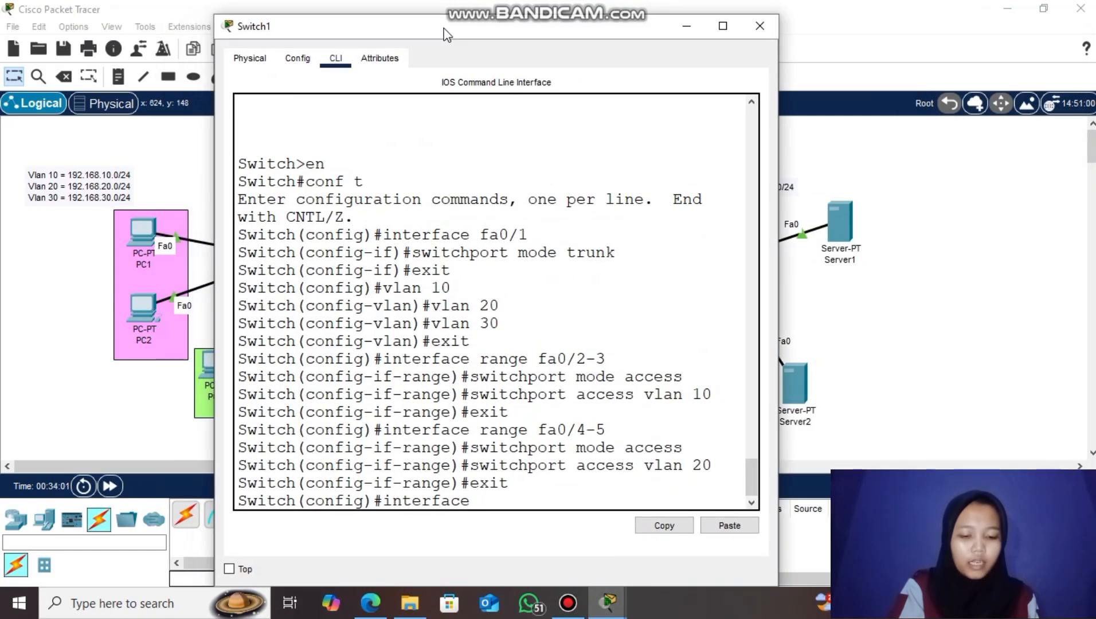
pyautogui.write('range fa0/6-7')
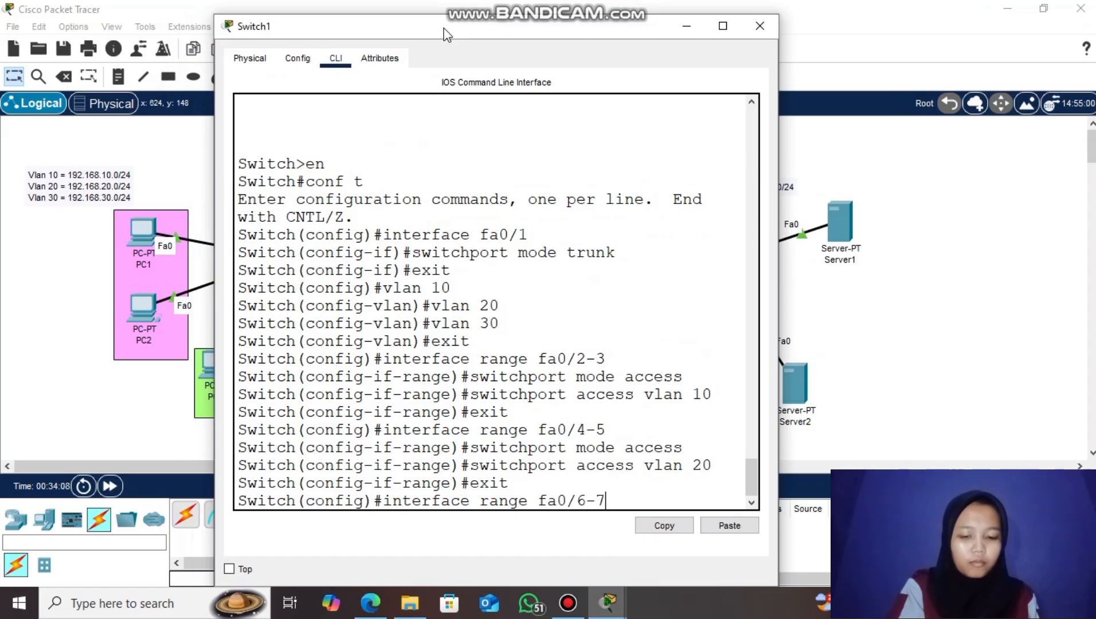
pyautogui.press('Return')
pyautogui.write('switchp')
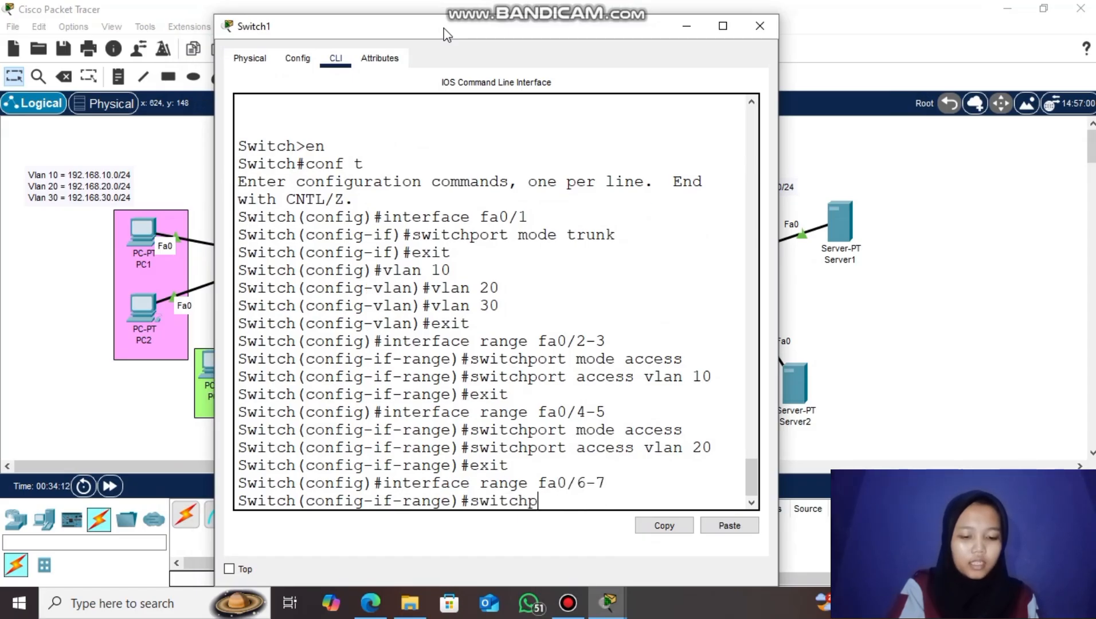
pyautogui.write('ort mode access')
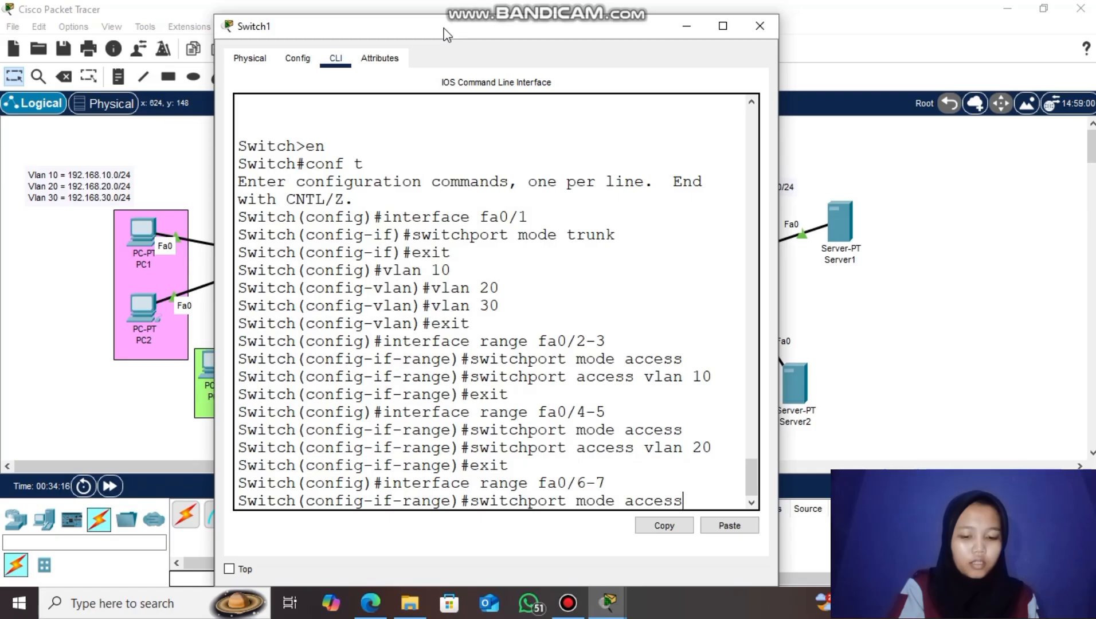
pyautogui.press('Return')
# - Assign Switch1's interface range fa0/6-7 to access VLAN 30, exit the range configuration and close Switch1's window
pyautogui.write('switchport ')
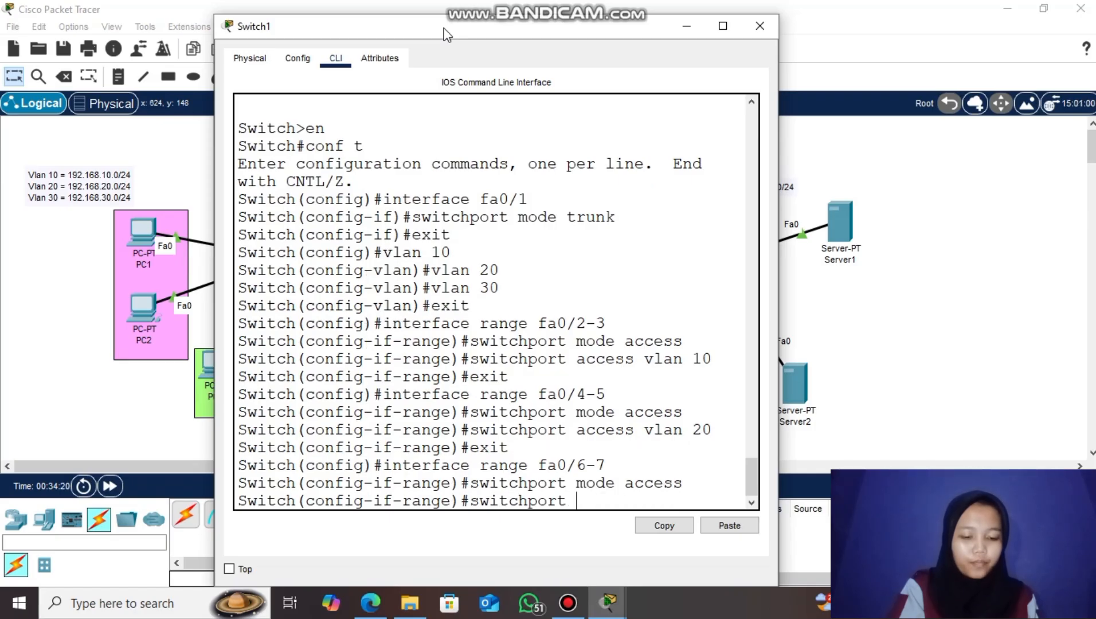
pyautogui.write('access vlan ')
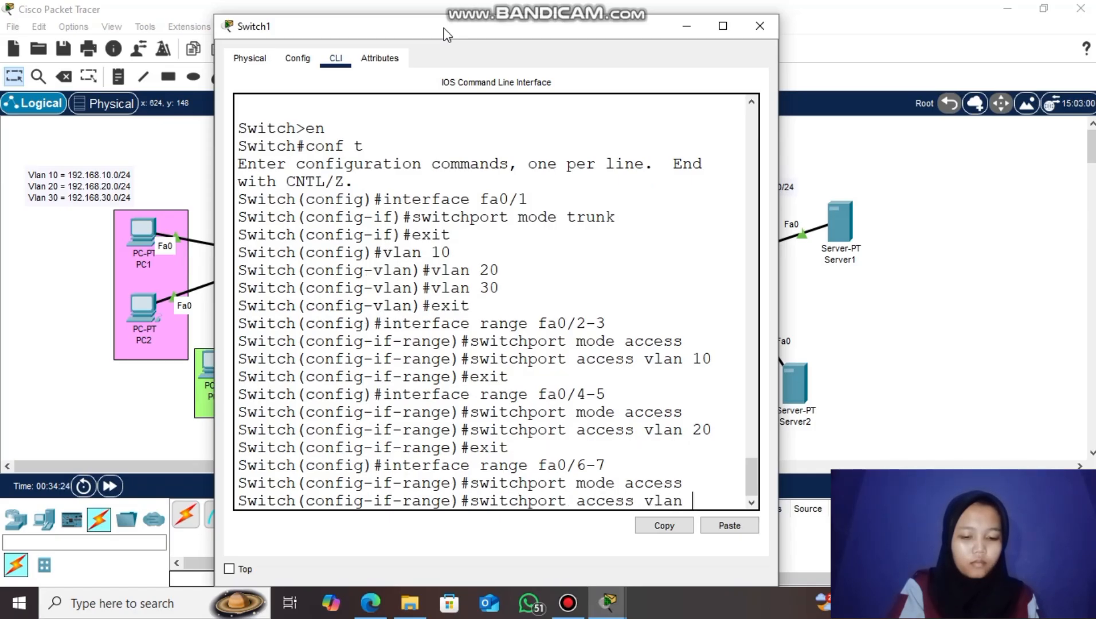
pyautogui.write('30')
pyautogui.press('Return')
pyautogui.write('exit')
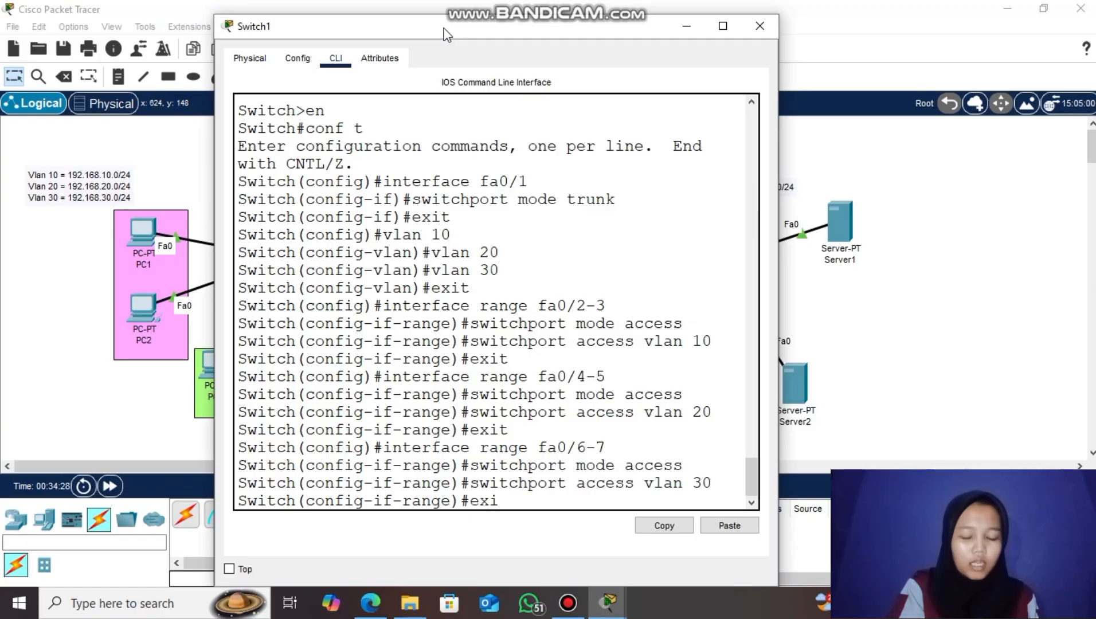
pyautogui.press('Return')
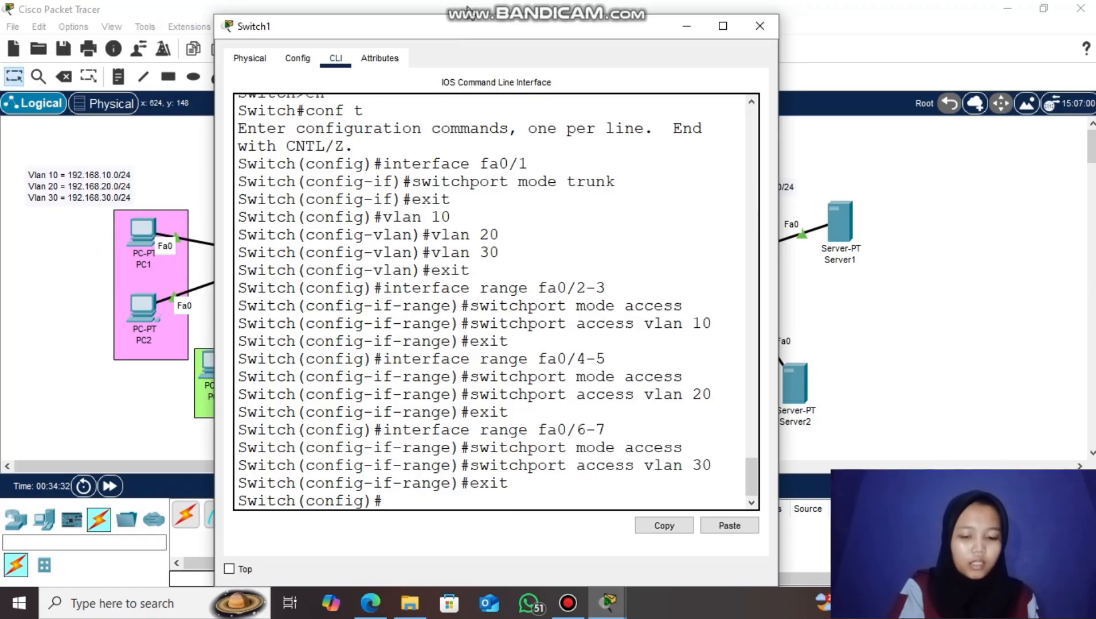
pyautogui.click(763, 31)
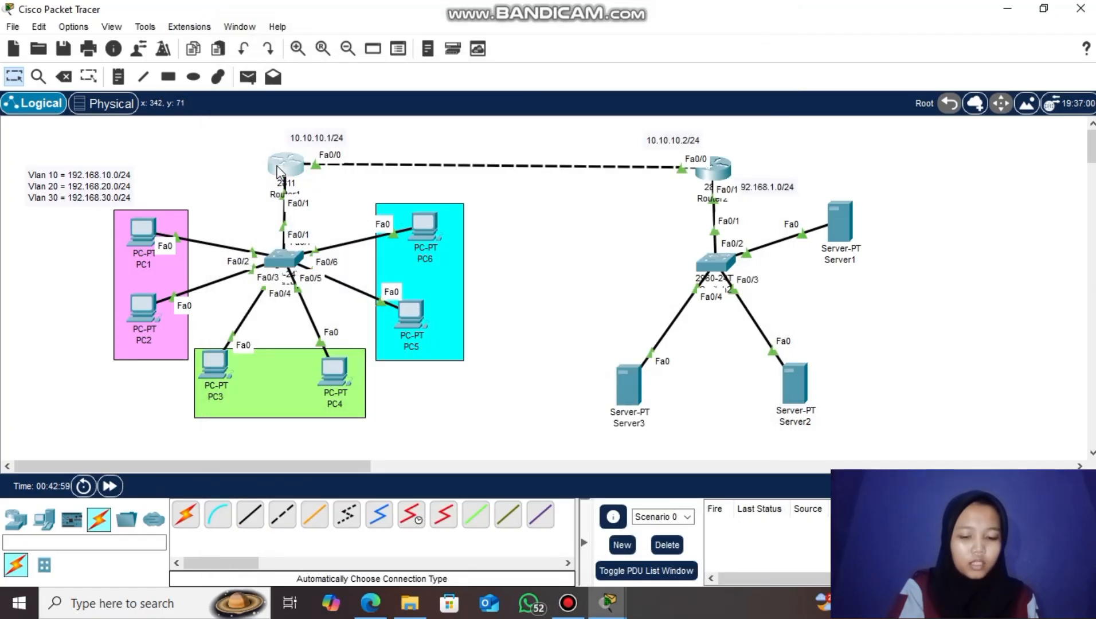
# - Open Router1's command line and enter global configuration mode with en and conf t
pyautogui.doubleClick(281, 169)
pyautogui.click(420, 413)
pyautogui.press('Return')
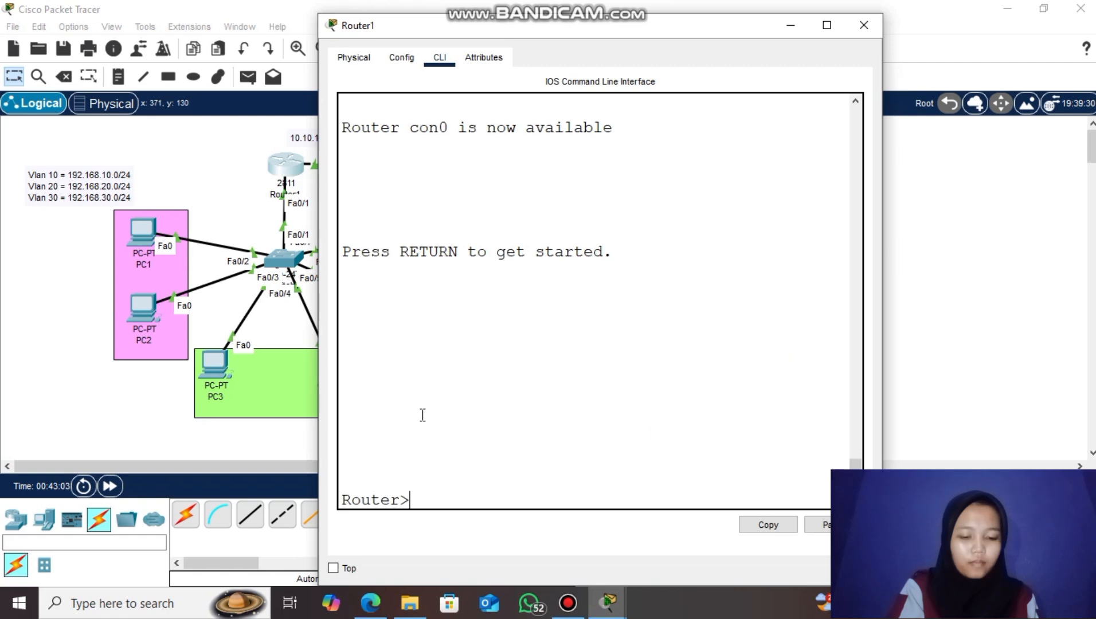
pyautogui.write('en')
pyautogui.press('Return')
pyautogui.write('conf t')
pyautogui.press('Return')
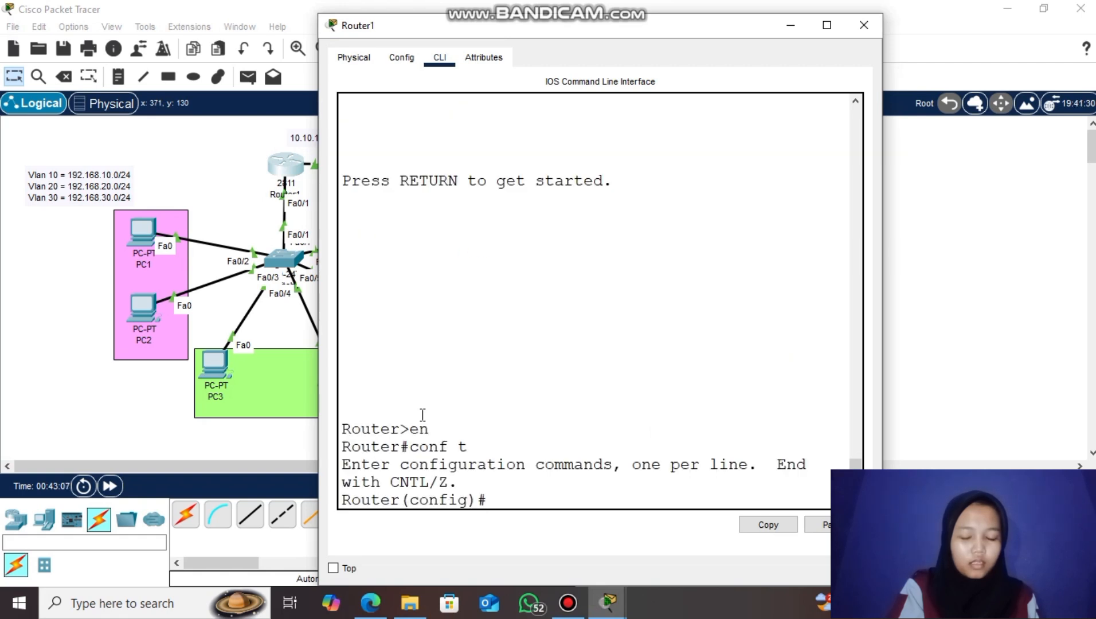
# - Give Router1's interface fa0/0 the IP address 10.10.10.1 with mask 255.255.255.0 and exit the interface configuration
pyautogui.write('in')
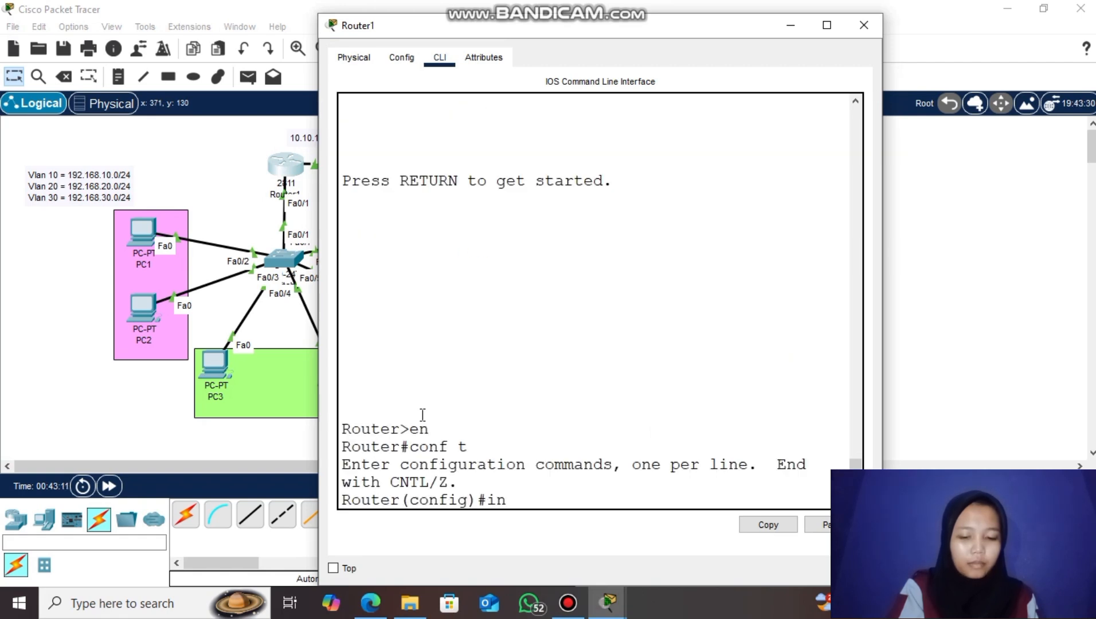
pyautogui.write('terface fa0/0')
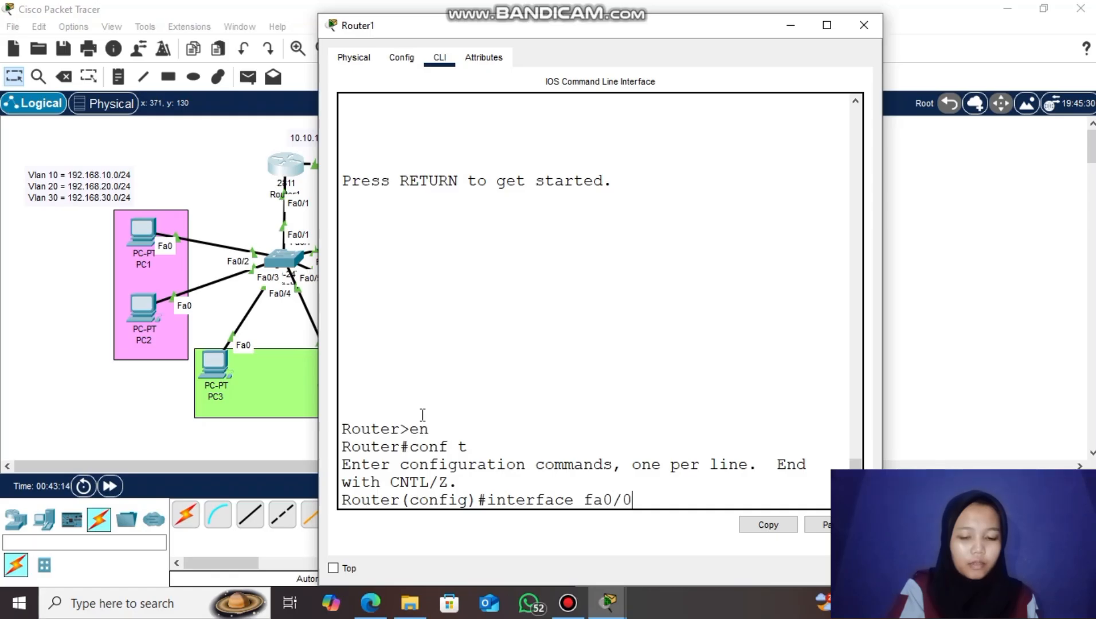
pyautogui.press('Return')
pyautogui.write('ip address ')
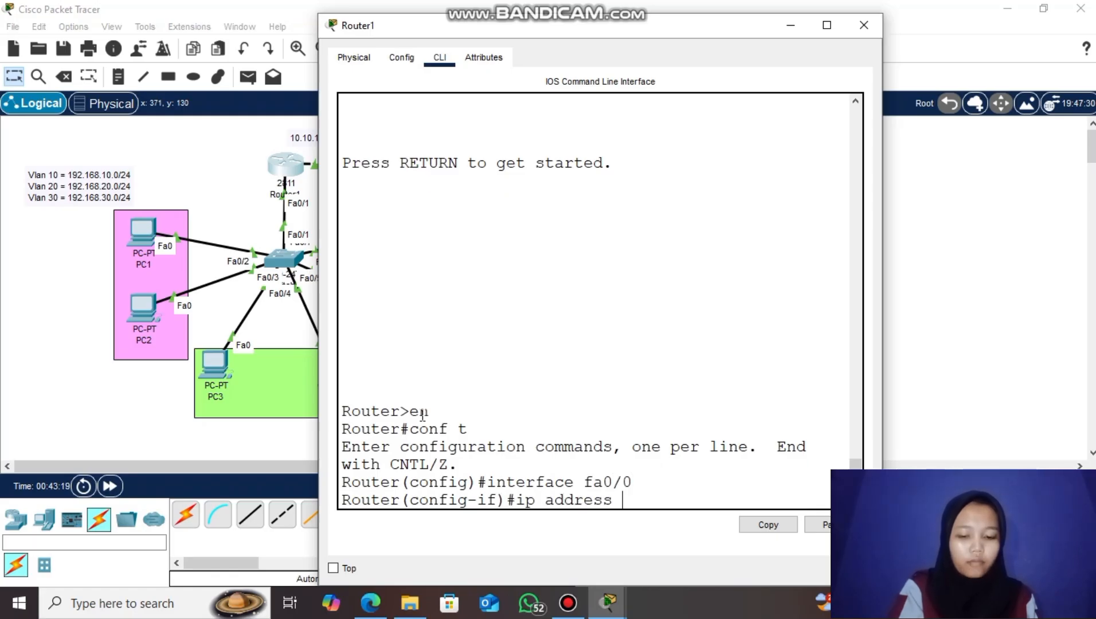
pyautogui.write('10.10.10.1')
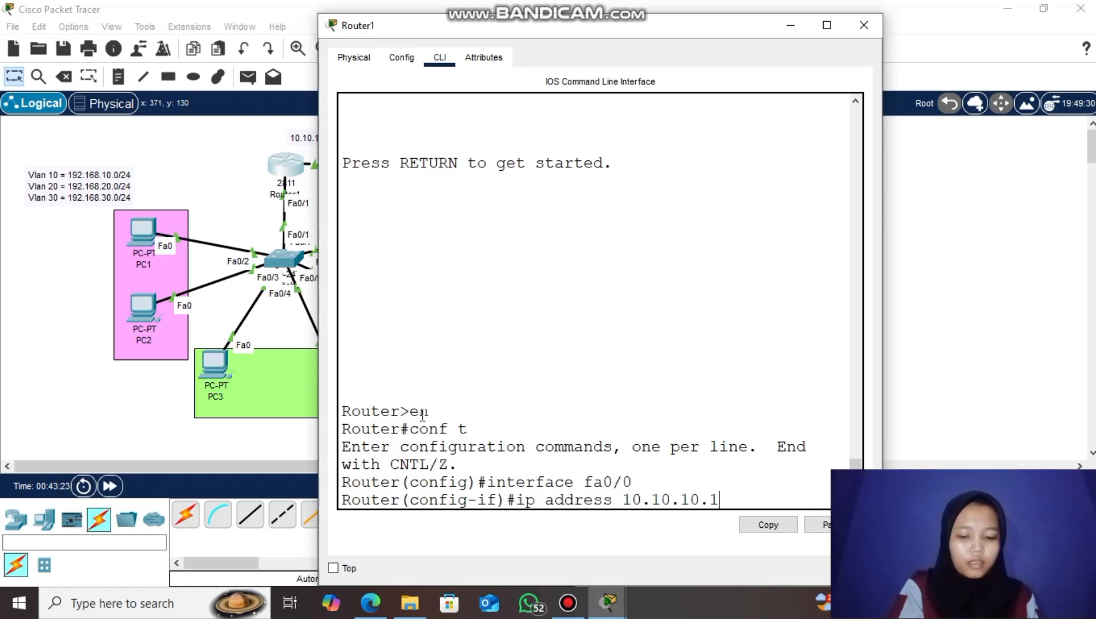
pyautogui.write(' 255.255.244')
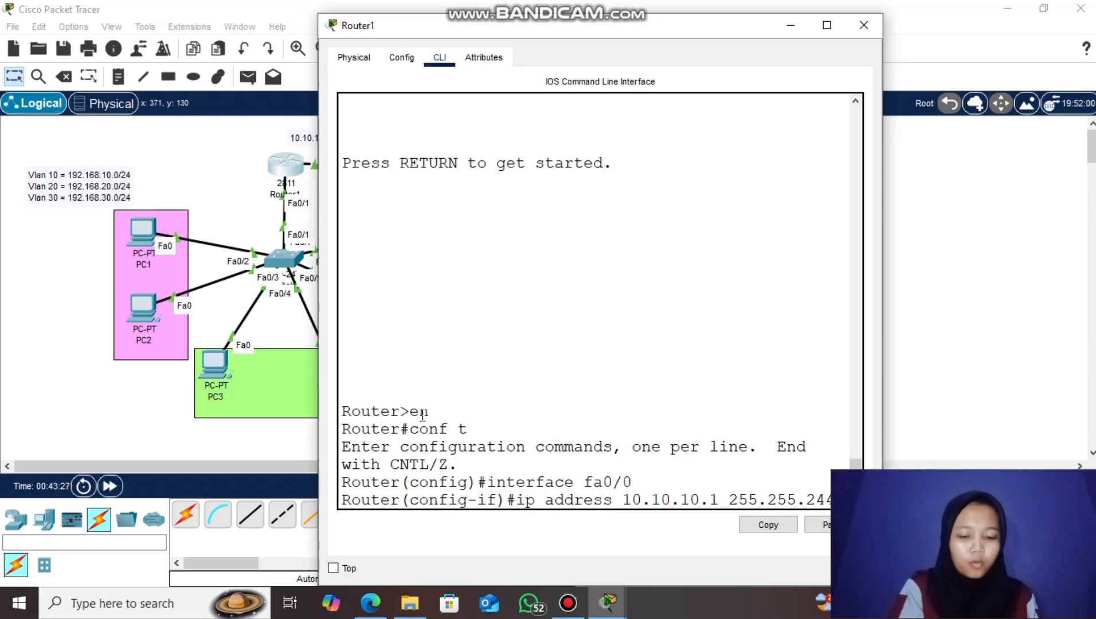
pyautogui.write('.0')
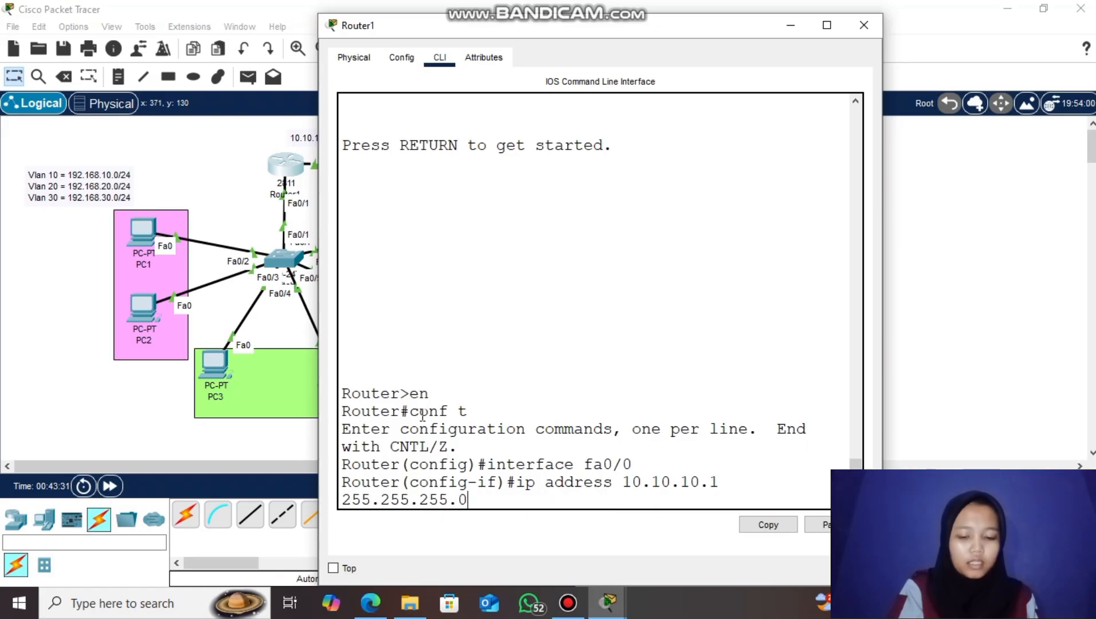
pyautogui.press('Return')
pyautogui.write('exit')
pyautogui.press('Return')
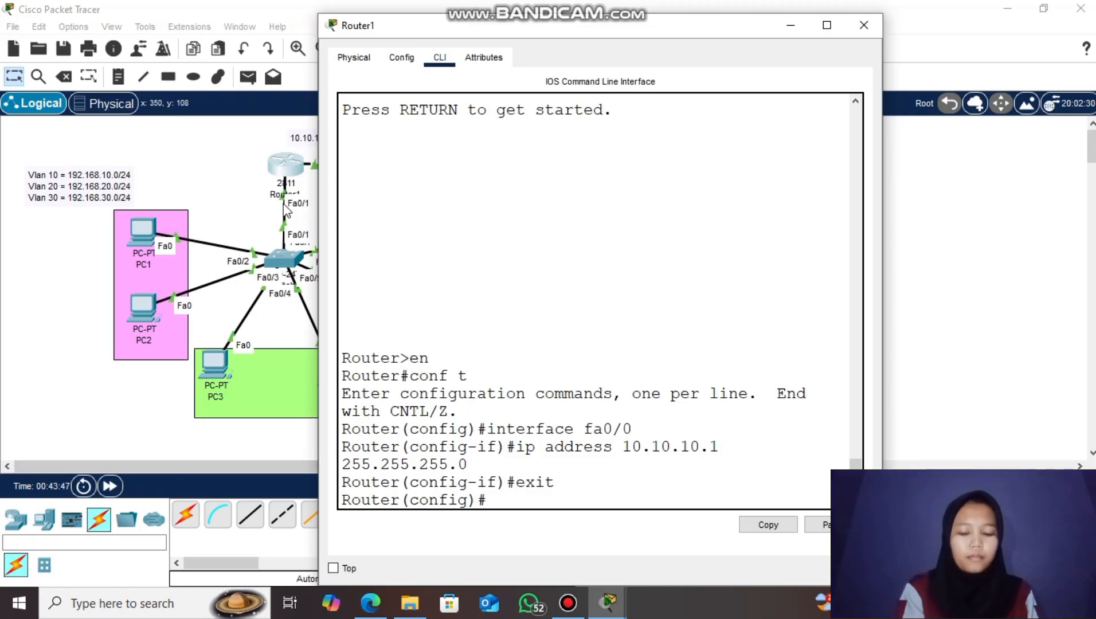
# - Create subinterface fa0/1.10 on Router1 and set its encapsulation to dot1q 10
pyautogui.write('intwe')
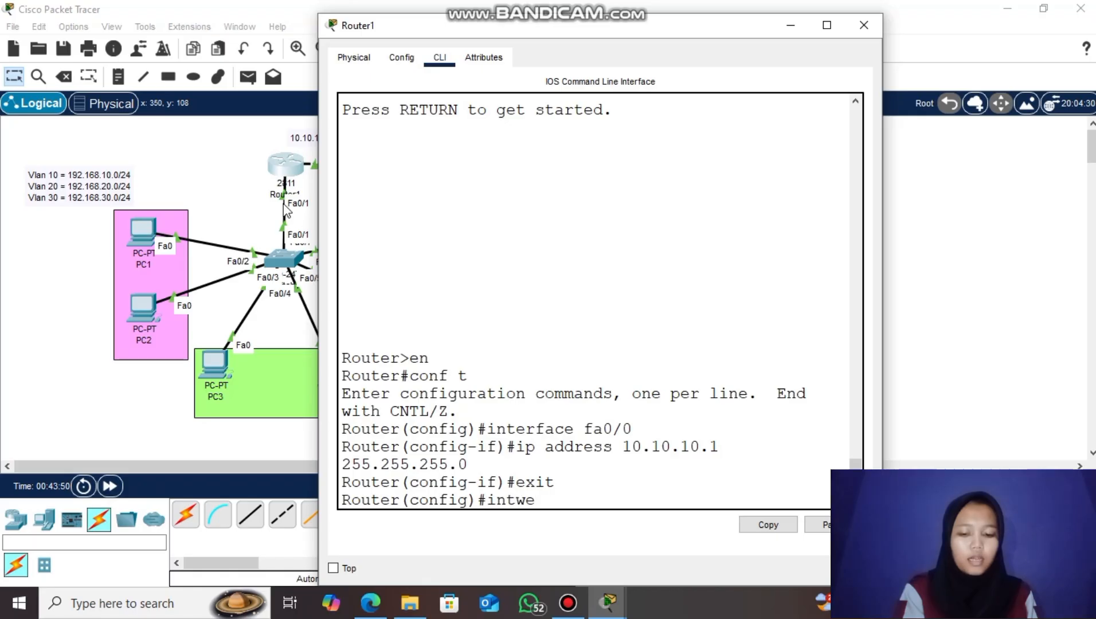
pyautogui.press('BackSpace')
pyautogui.press('BackSpace')
pyautogui.press('BackSpace')
pyautogui.write('terf')
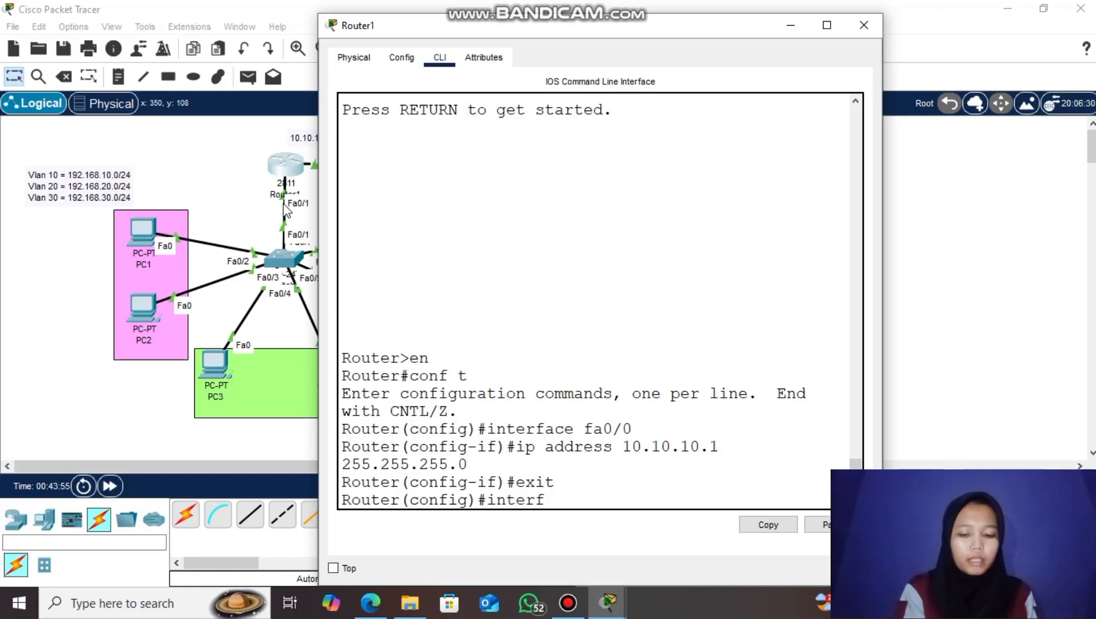
pyautogui.write('ace fa0/')
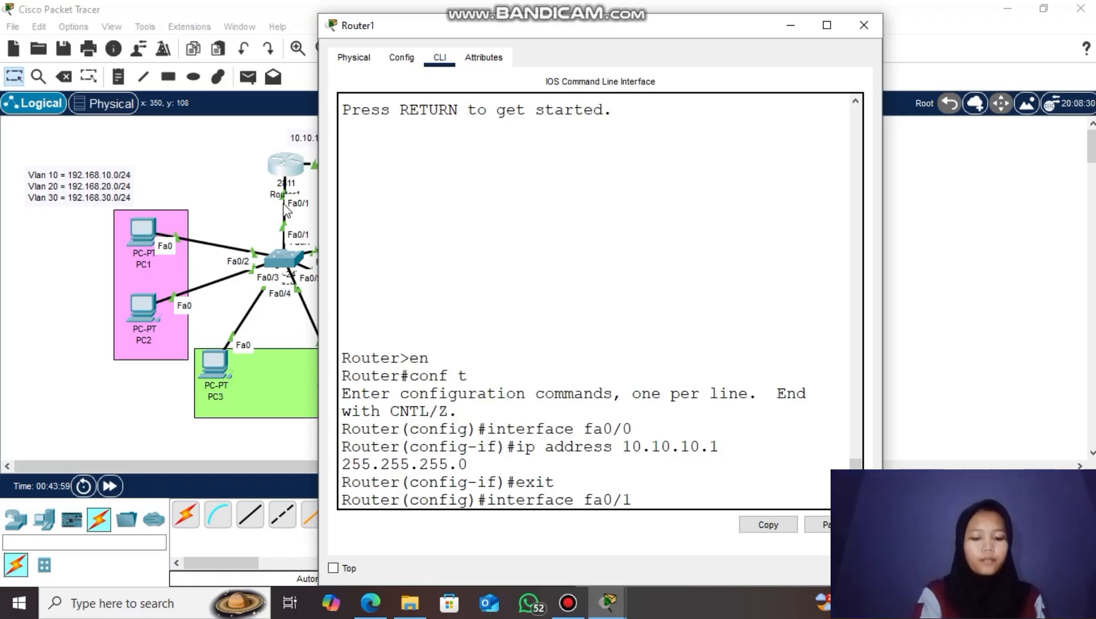
pyautogui.write('1')
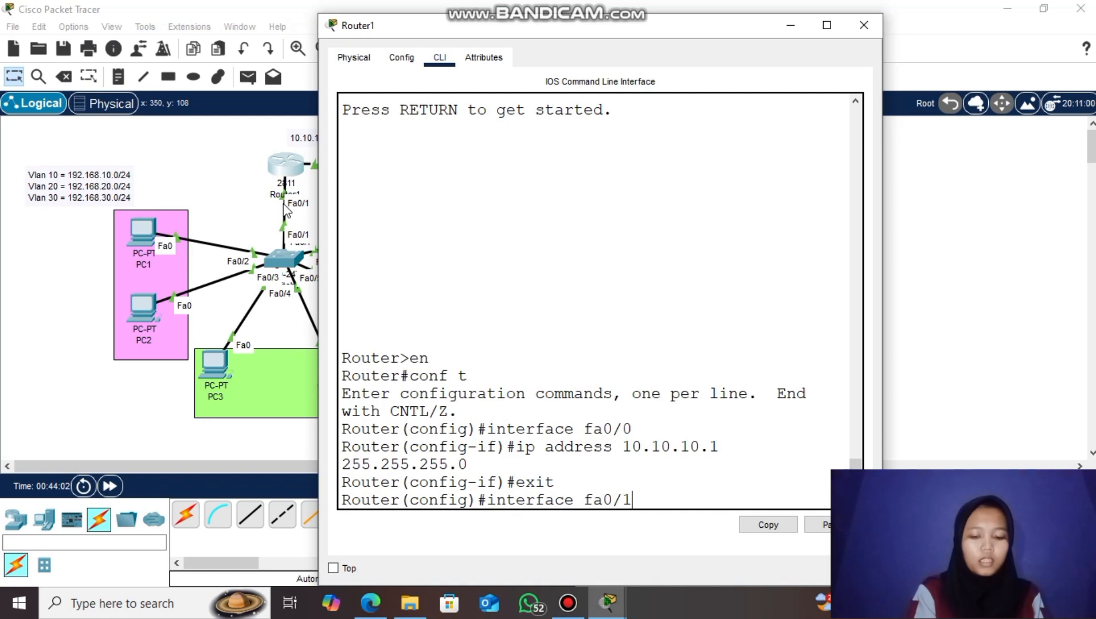
pyautogui.write('.10')
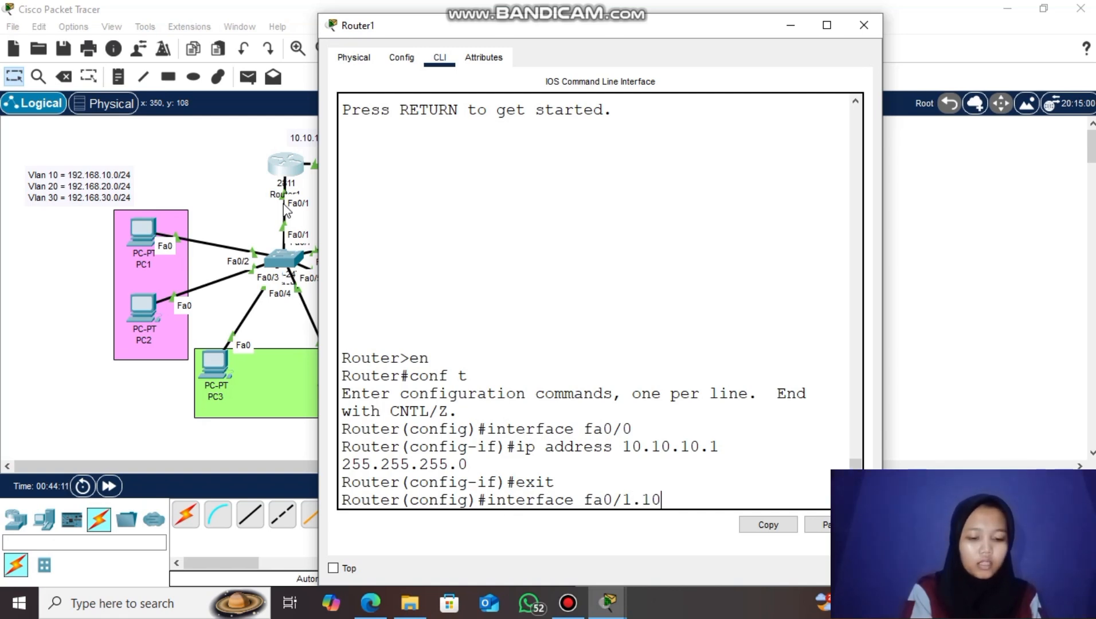
pyautogui.press('Return')
pyautogui.press('Return')
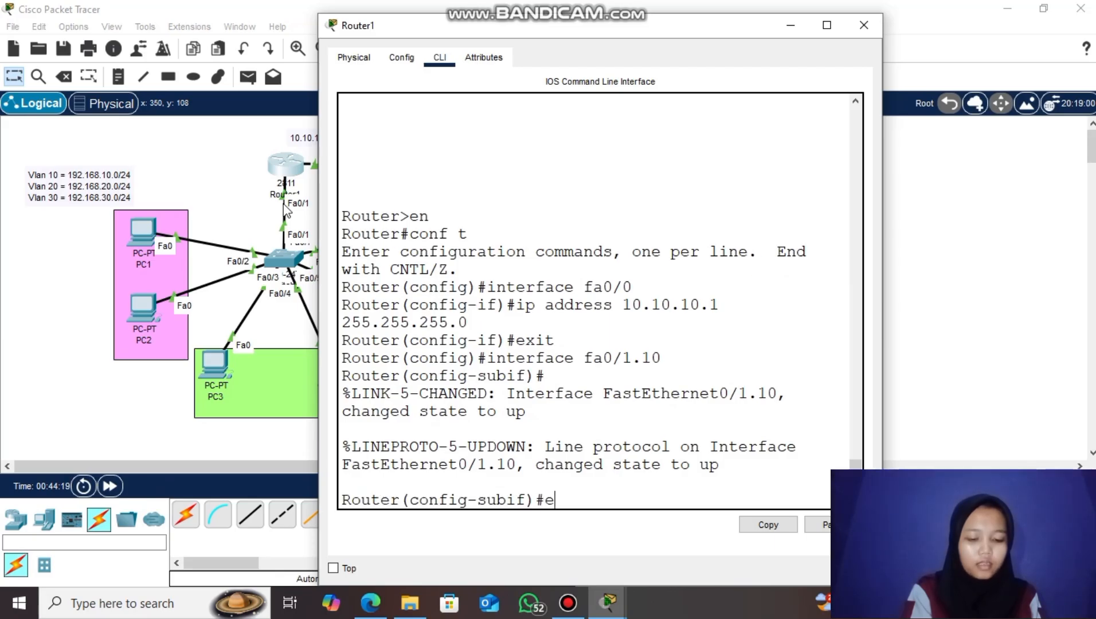
pyautogui.write('encapsul')
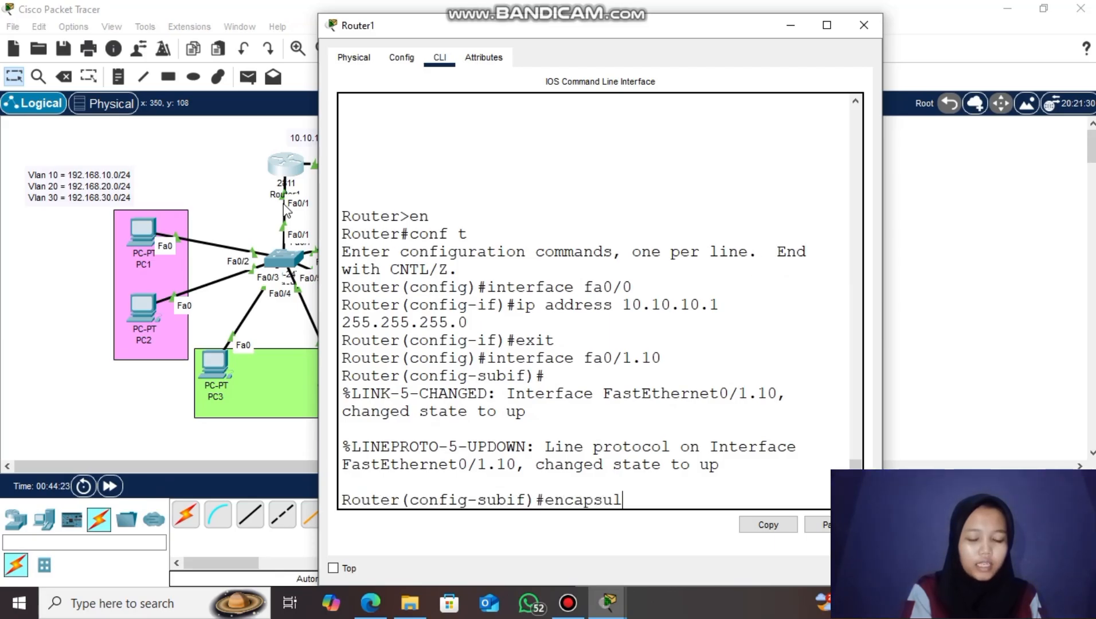
pyautogui.write('ation do')
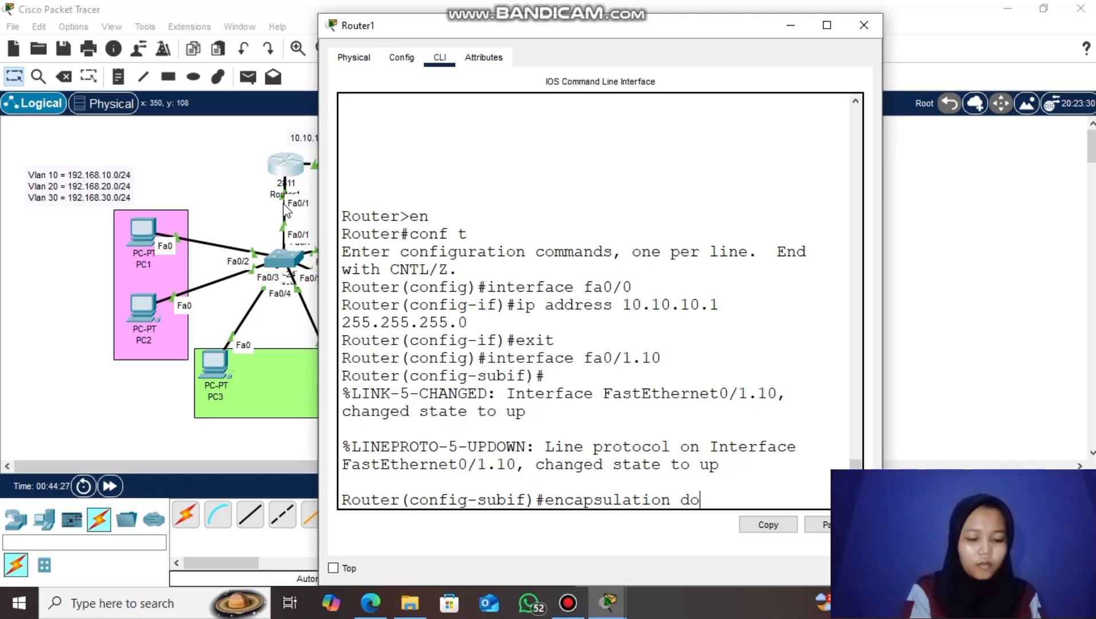
pyautogui.write('t1q 10')
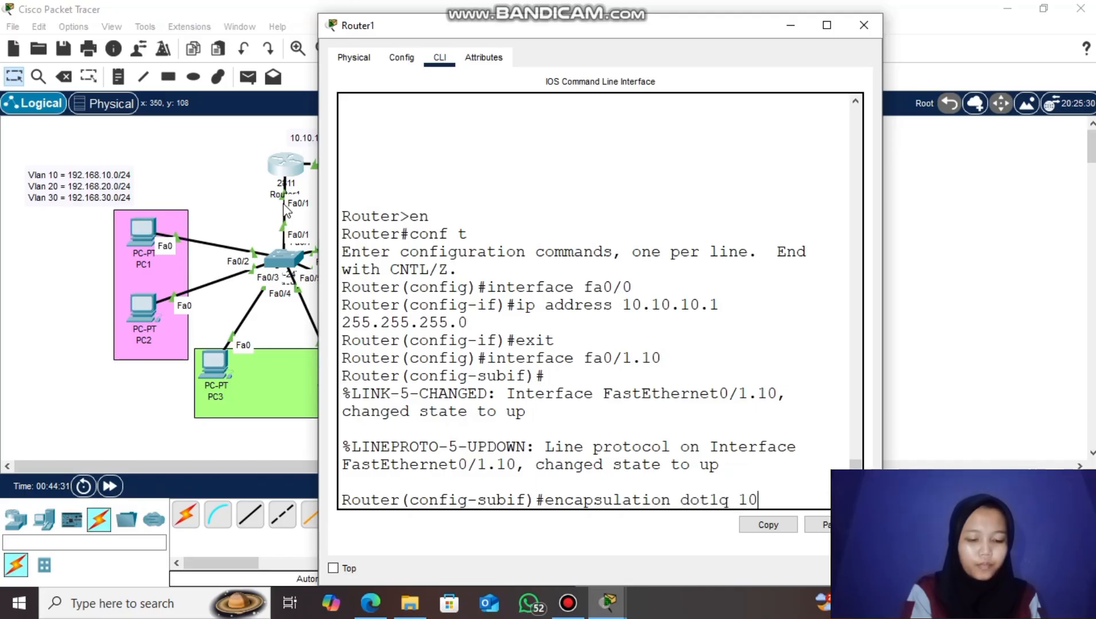
pyautogui.press('Return')
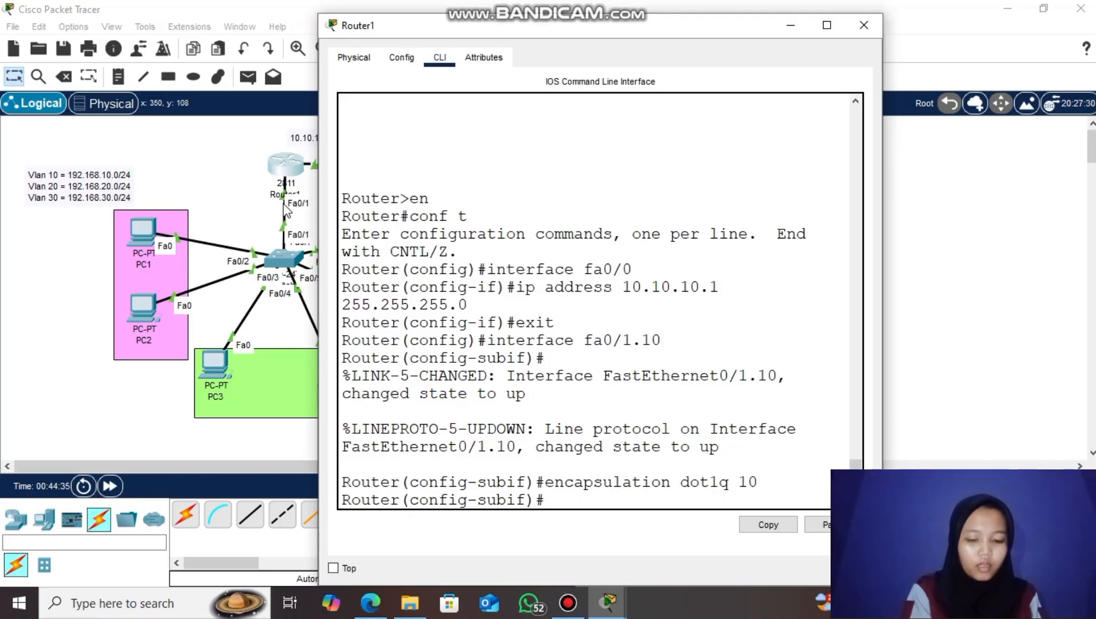
# - Give subinterface fa0/1.10 the IP address 192.168.10.1 with mask 255.255.255.0 and exit its configuration
pyautogui.write('ip address')
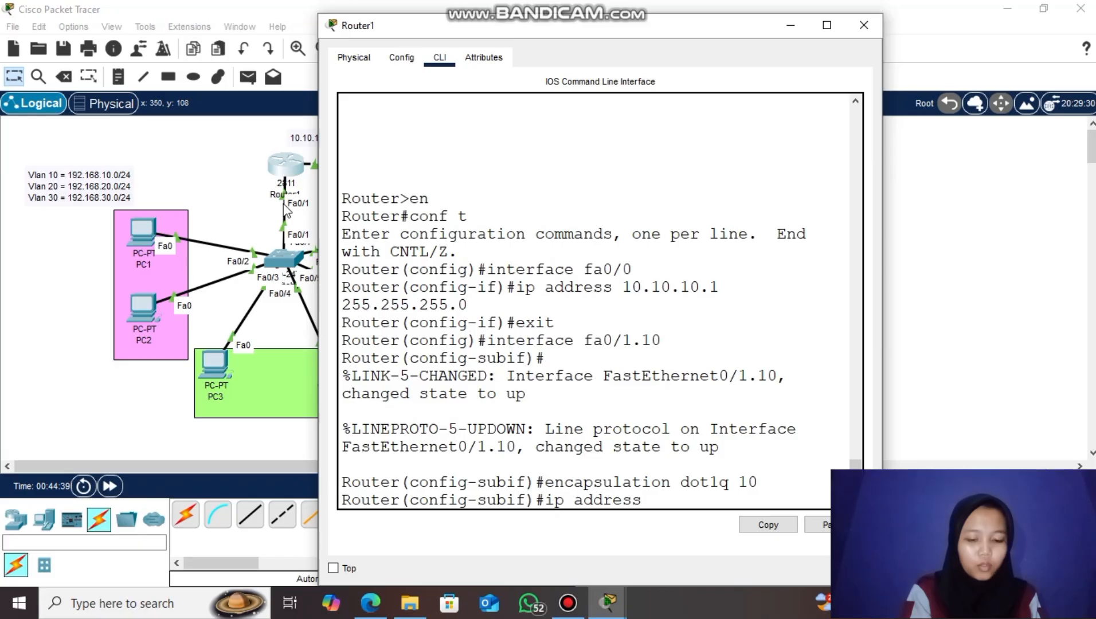
pyautogui.write(' 192.168')
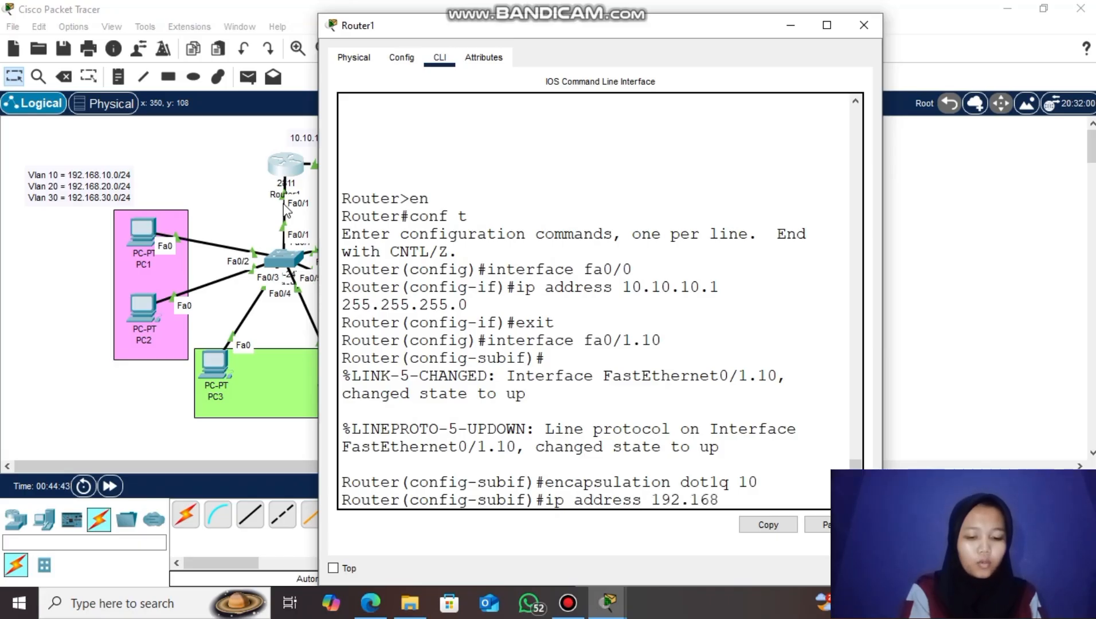
pyautogui.write('.10.1 2')
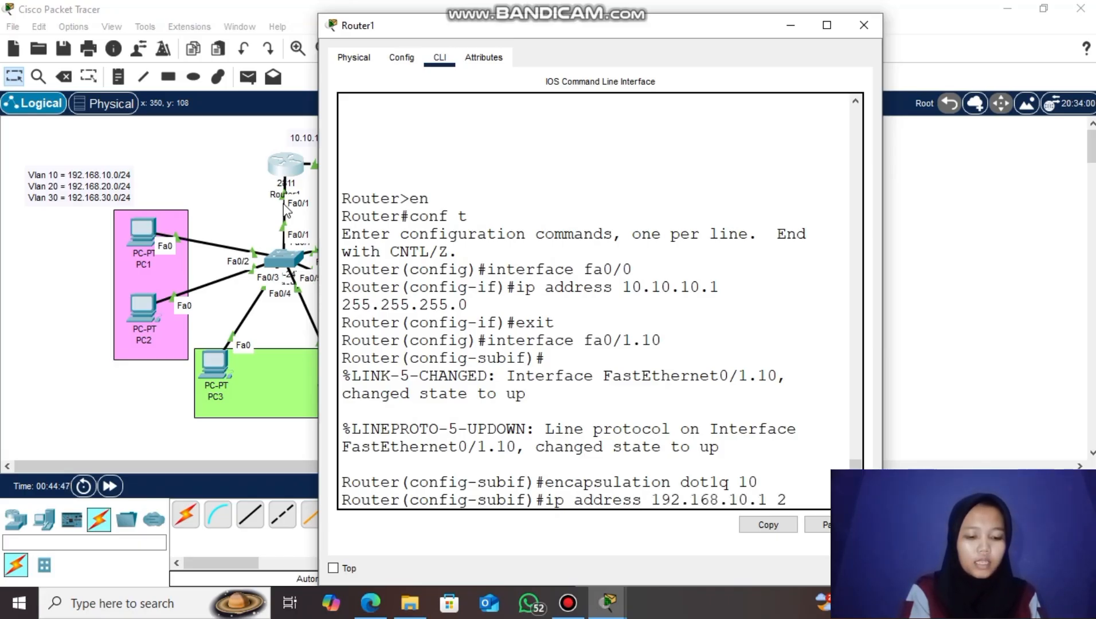
pyautogui.write('55.255.255.0')
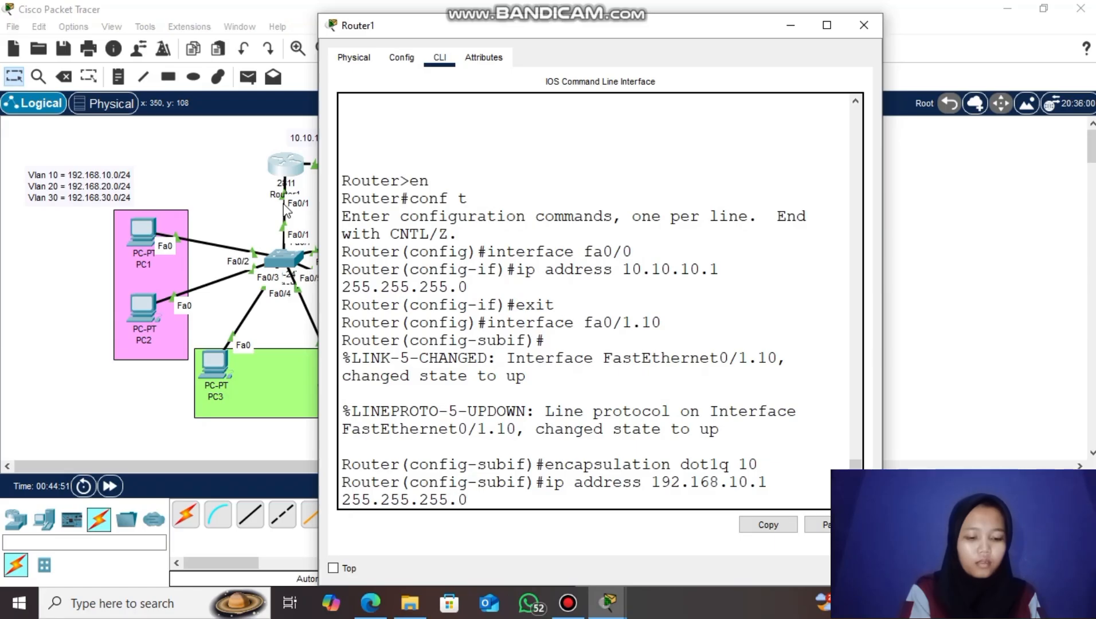
pyautogui.press('Return')
pyautogui.write('exit')
pyautogui.press('Return')
# - Create subinterface fa0/1.20 on Router1 and set its encapsulation to dot1q 20
pyautogui.write('in')
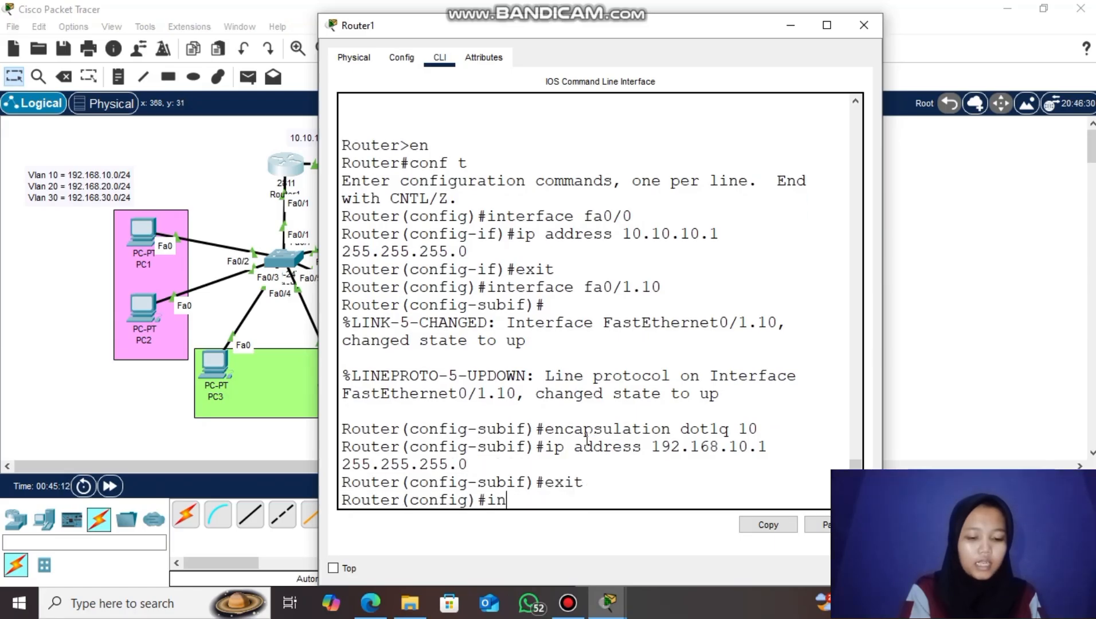
pyautogui.write('terface ')
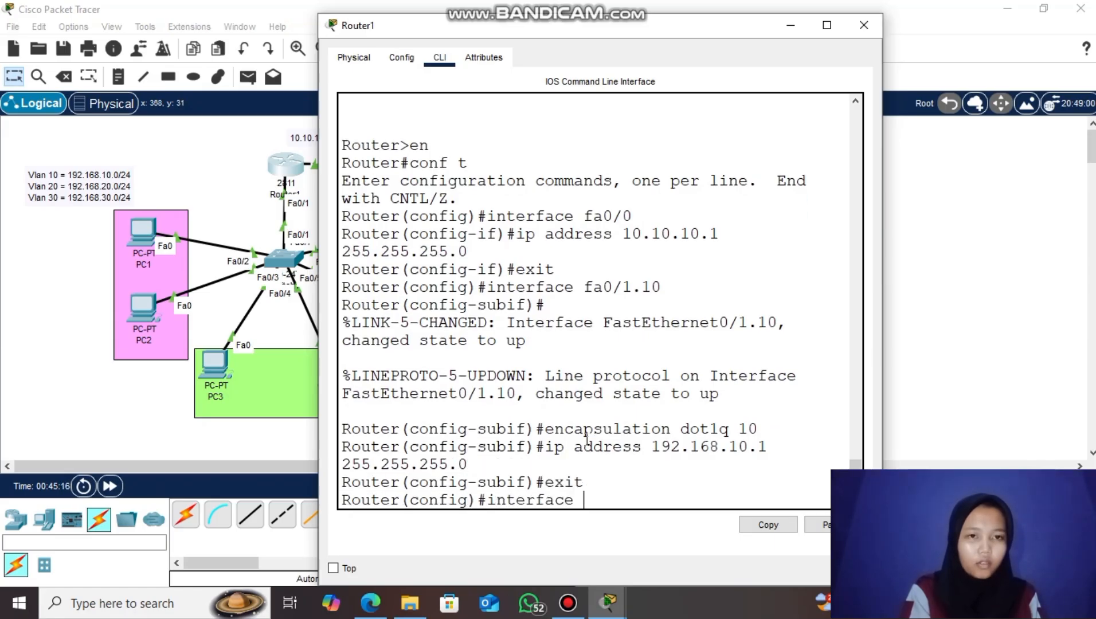
pyautogui.write('fa0/1.20')
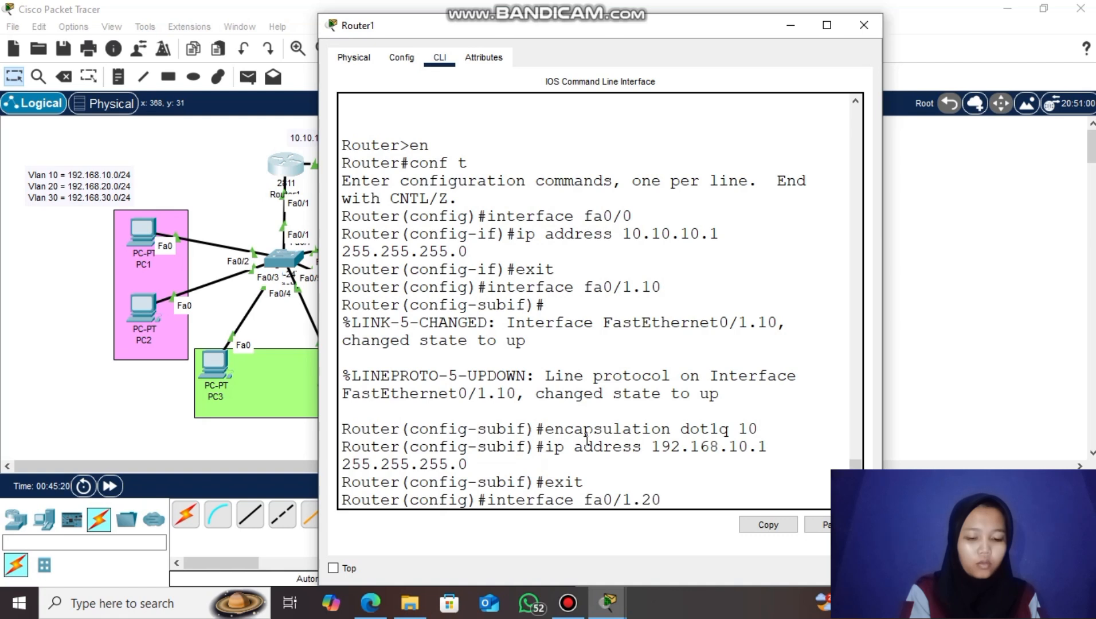
pyautogui.press('Return')
pyautogui.write('encapsulation d')
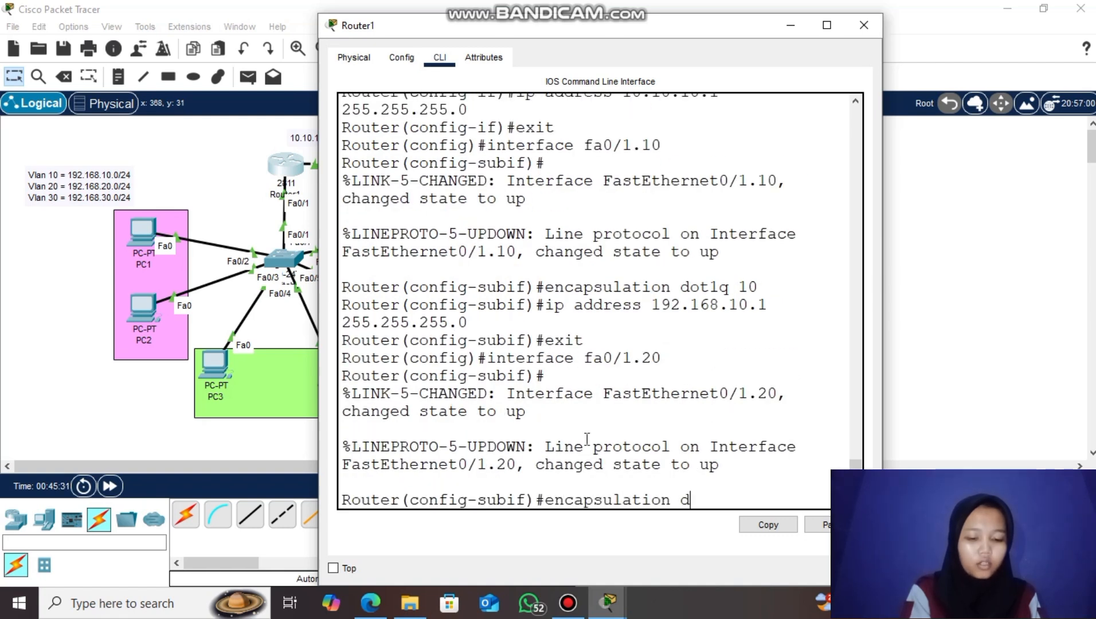
pyautogui.write('ot1q 20')
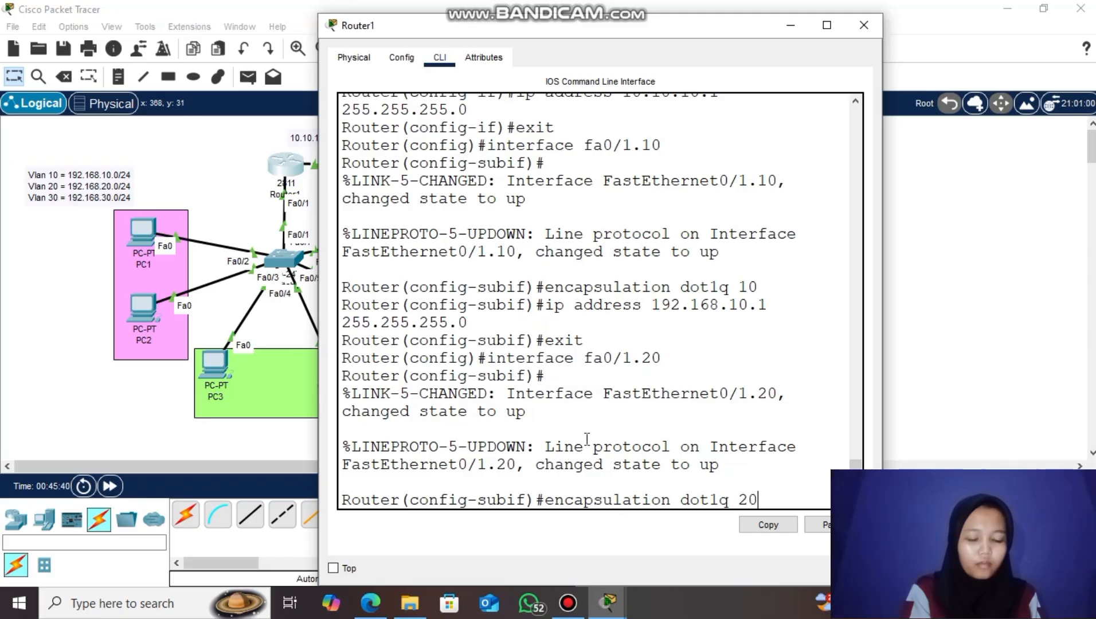
pyautogui.press('Return')
# - Give subinterface fa0/1.20 the IP address 192.168.20.1 with mask 255.255.255.0 and exit its configuration
pyautogui.write('ip add')
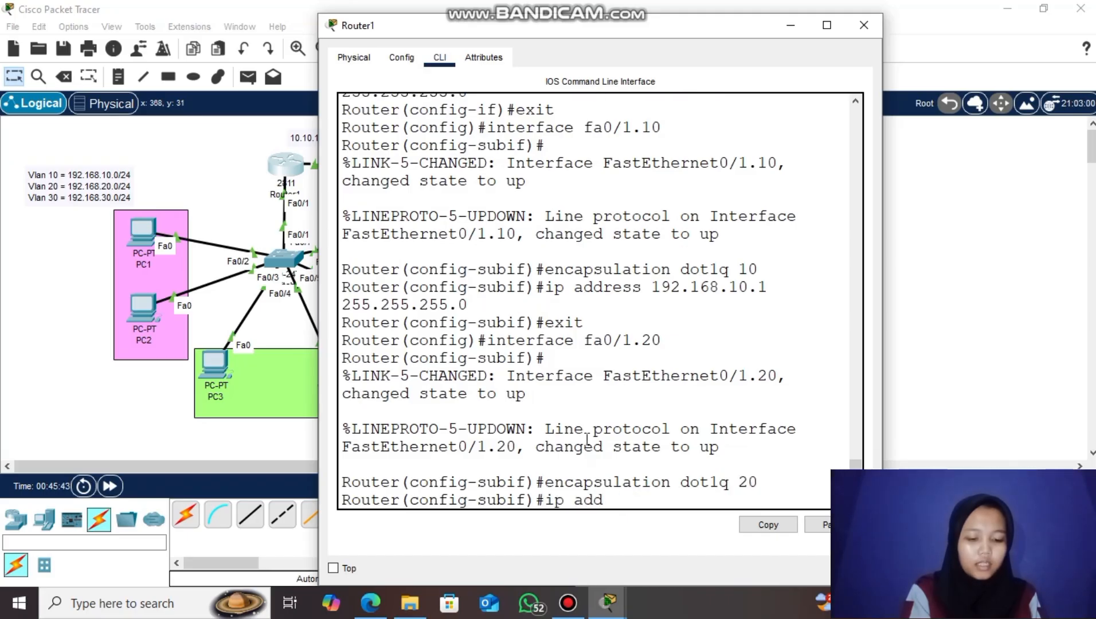
pyautogui.write('ress 192')
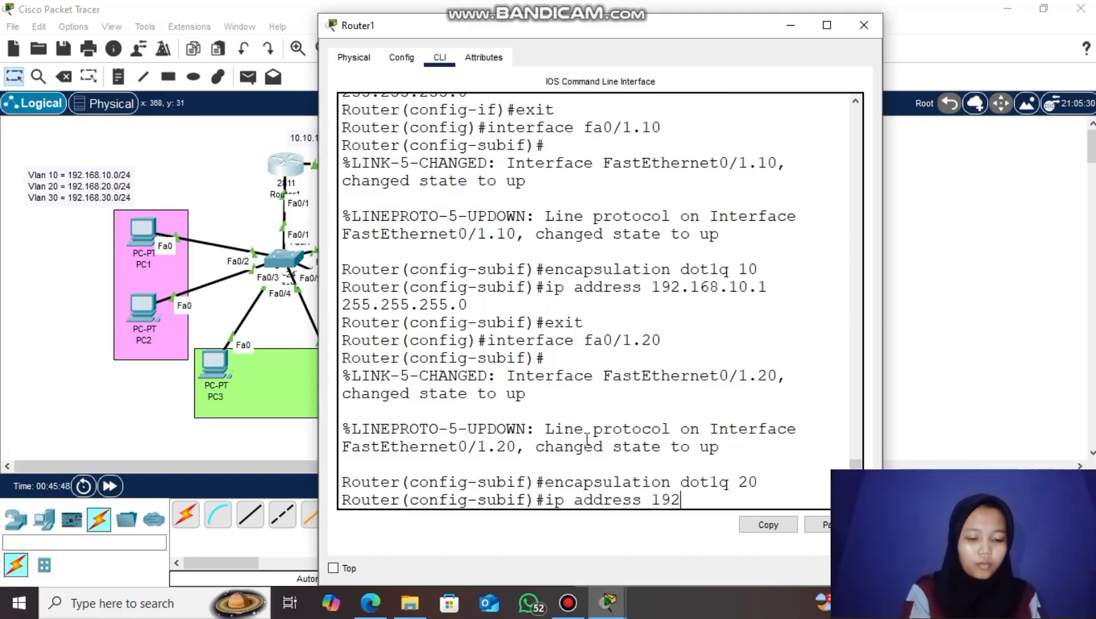
pyautogui.write('.168.2')
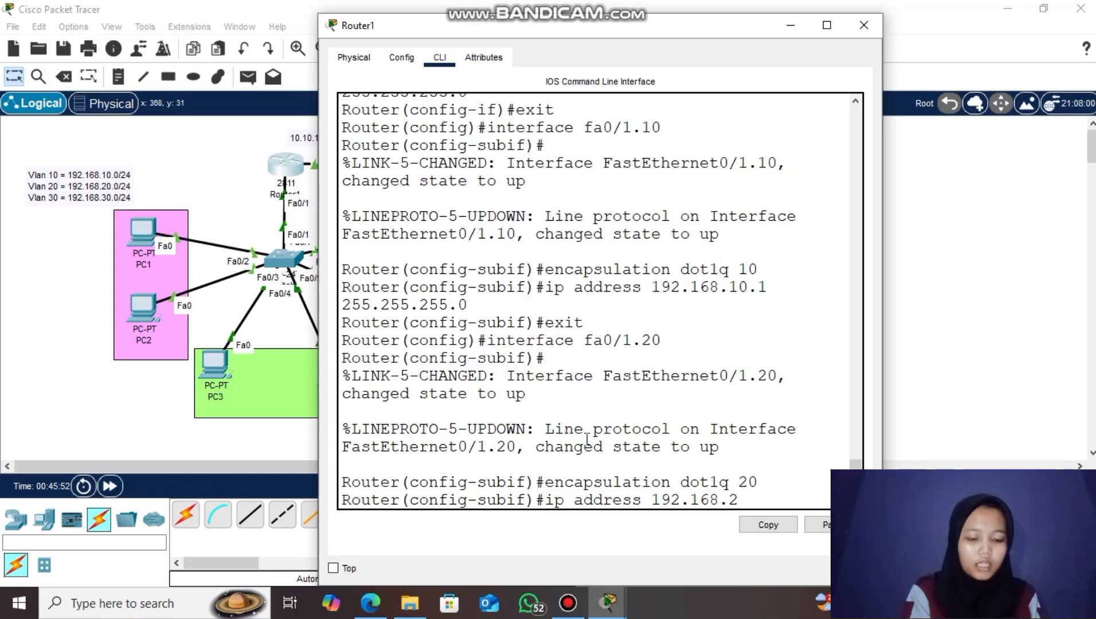
pyautogui.write('0.1 2')
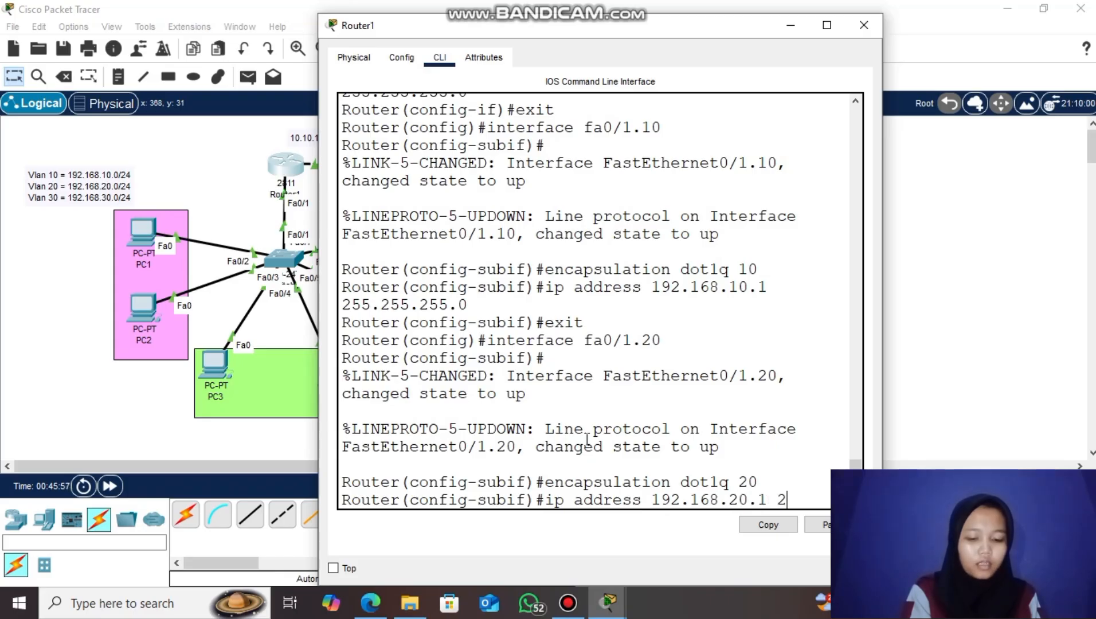
pyautogui.write('55.255.255')
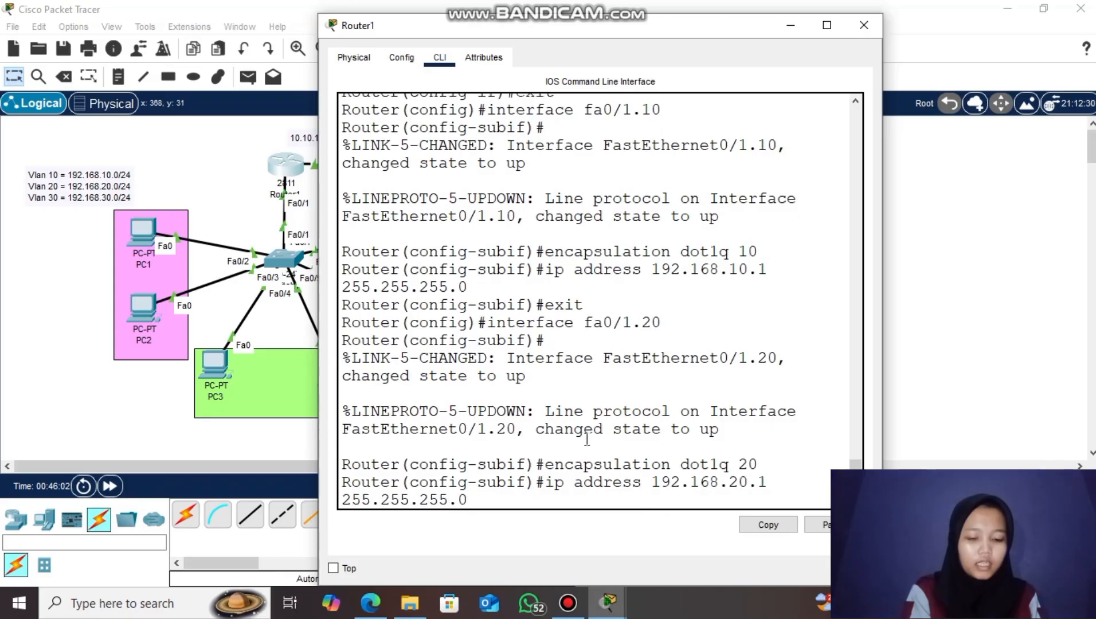
pyautogui.write('.0')
pyautogui.press('Return')
pyautogui.write('exit')
pyautogui.press('Return')
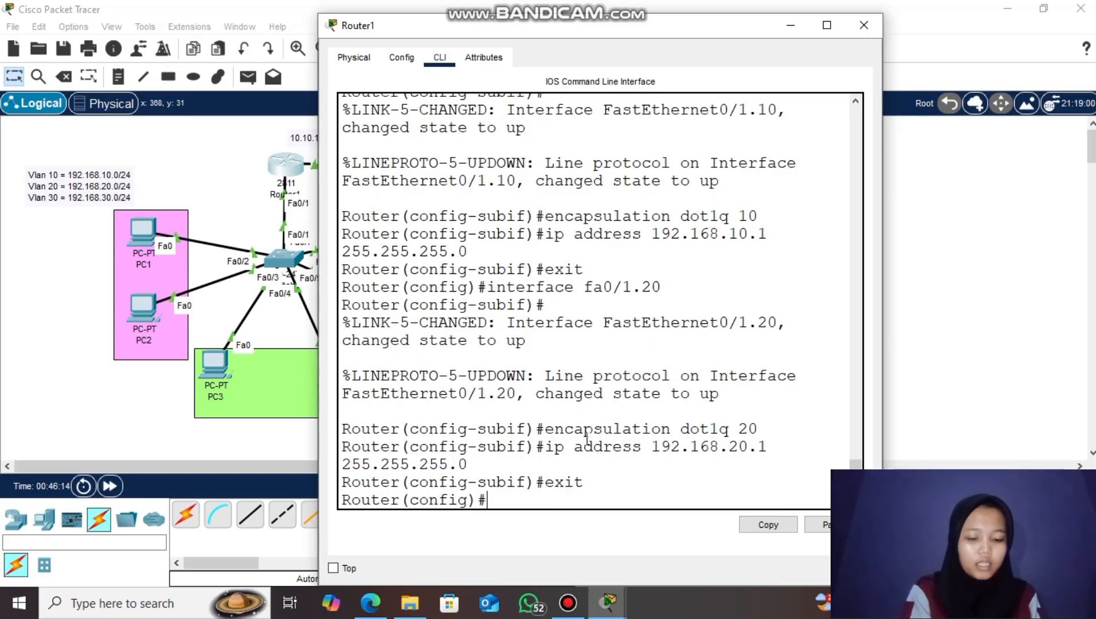
# - Create subinterface fa0/1.30 on Router1 and set its encapsulation to dot1q 30
pyautogui.write('interface fa0/')
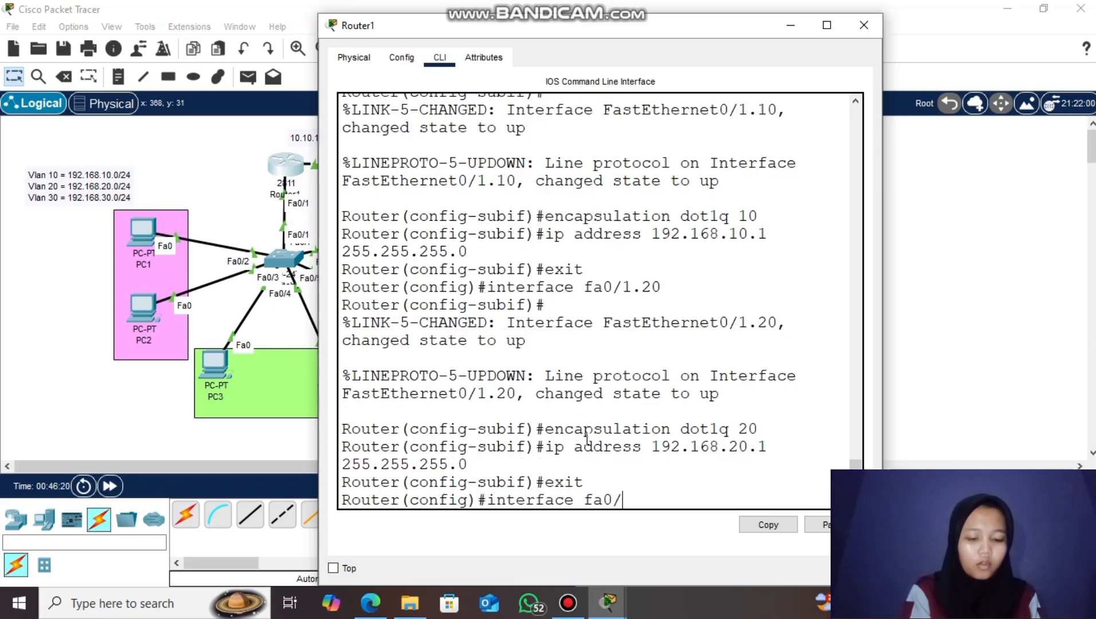
pyautogui.write('1/')
pyautogui.press('Return')
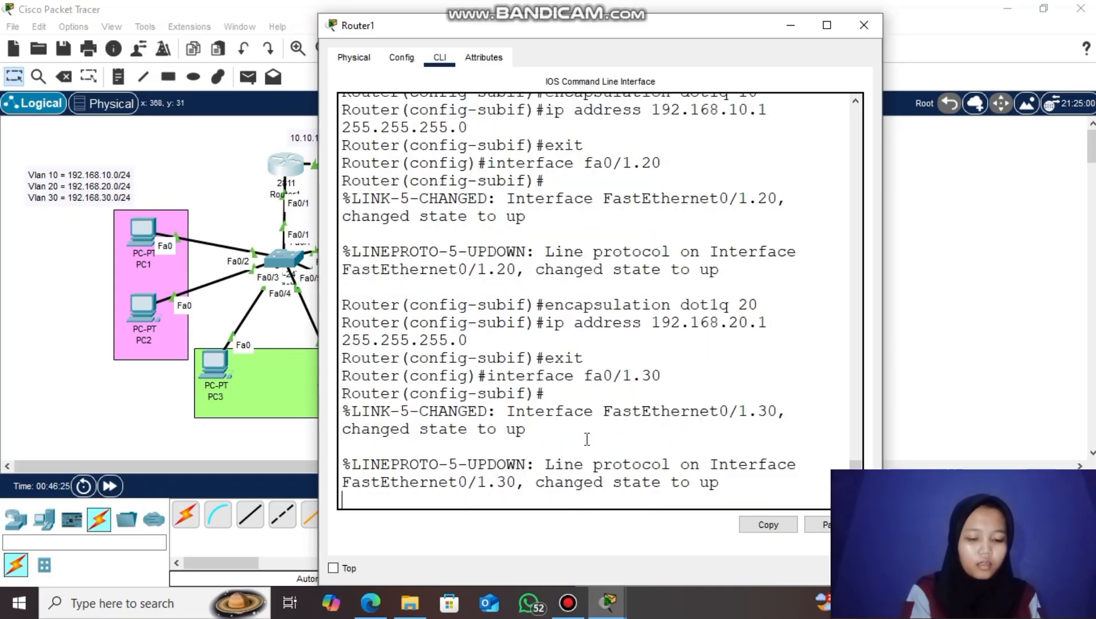
pyautogui.write('encaps')
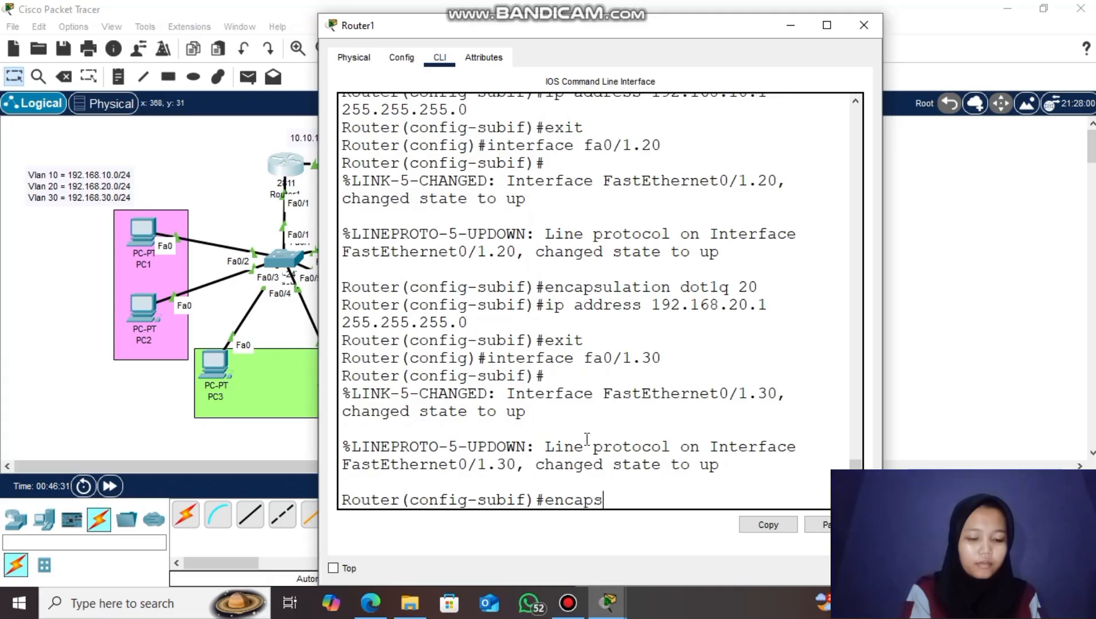
pyautogui.write('ulation dot1q 30')
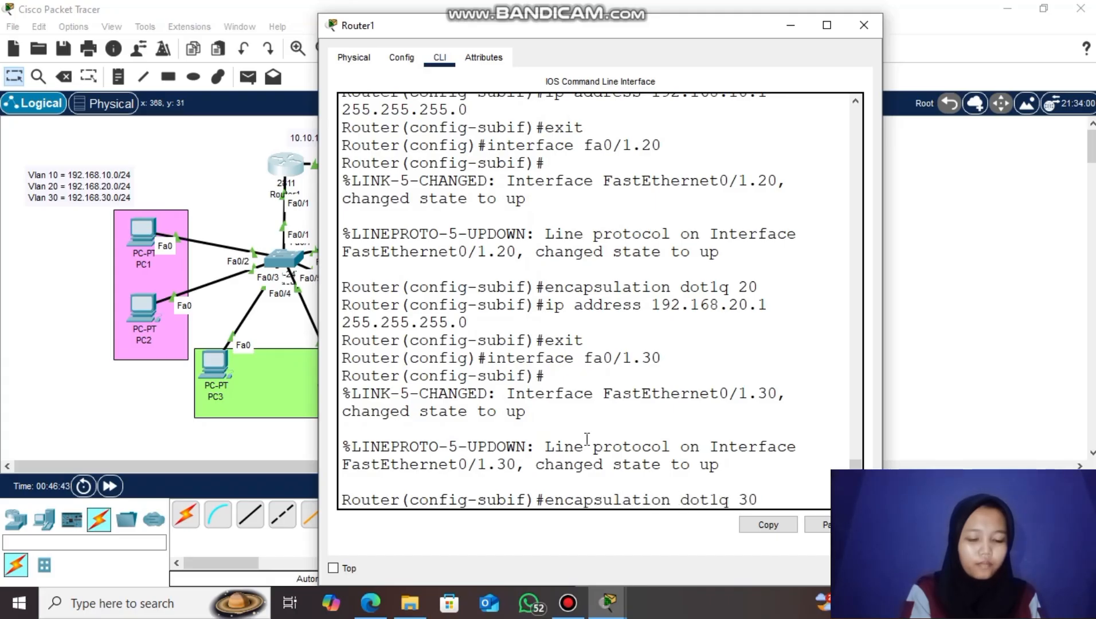
pyautogui.press('Return')
# - Try to give subinterface fa0/1.30 the IP address 192.168.30.1 with mask 255.255.255.0
pyautogui.write('ip addess ')
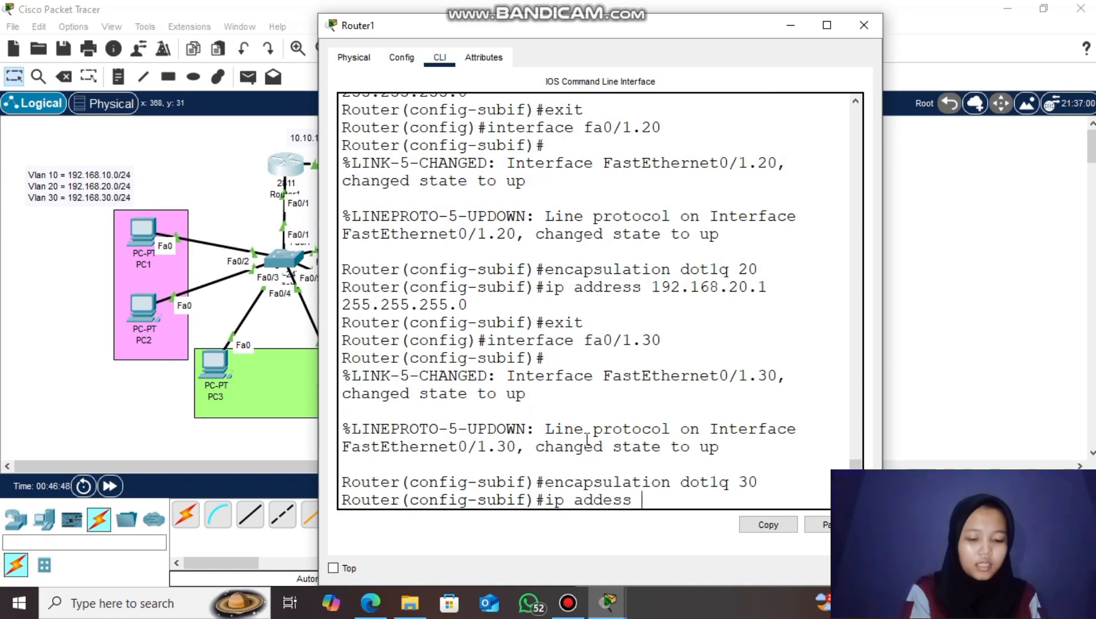
pyautogui.write('192.168.30.1 255.255')
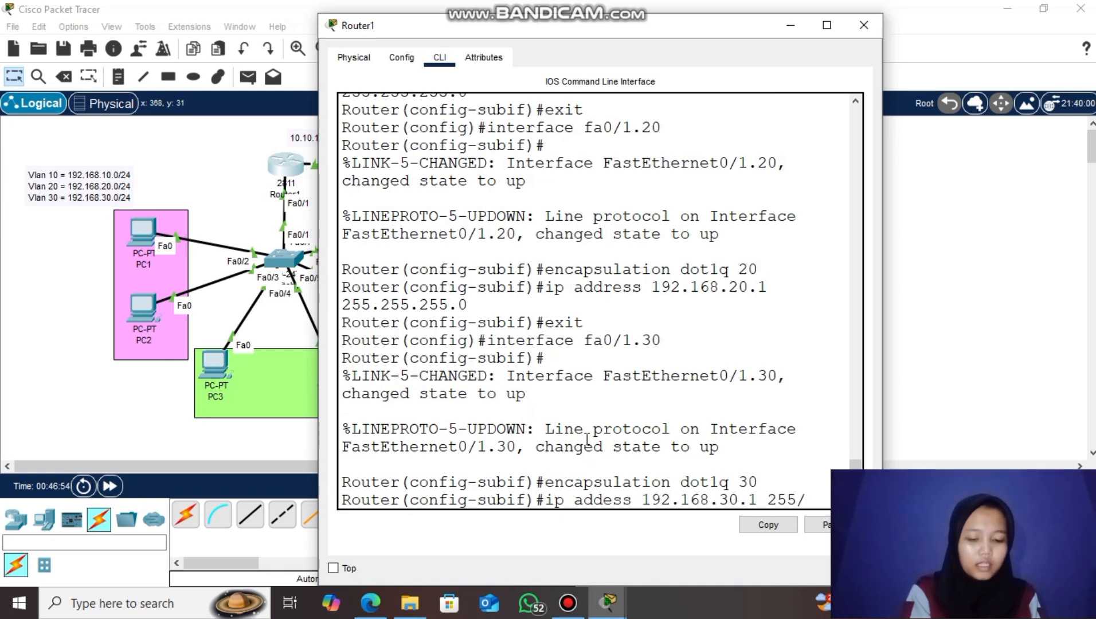
pyautogui.write('.255')
pyautogui.press('Return')
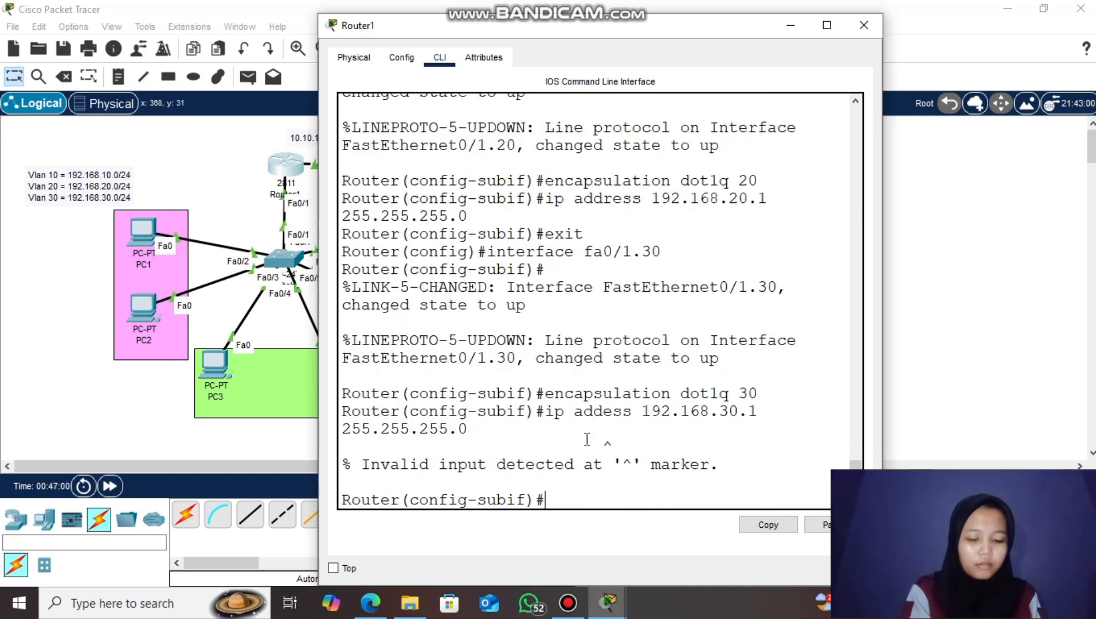
# - Give subinterface fa0/1.30 the IP address 192.168.30.1 with mask 255.255.255.0 using the corrected command, and exit its configuration
pyautogui.press('Up')
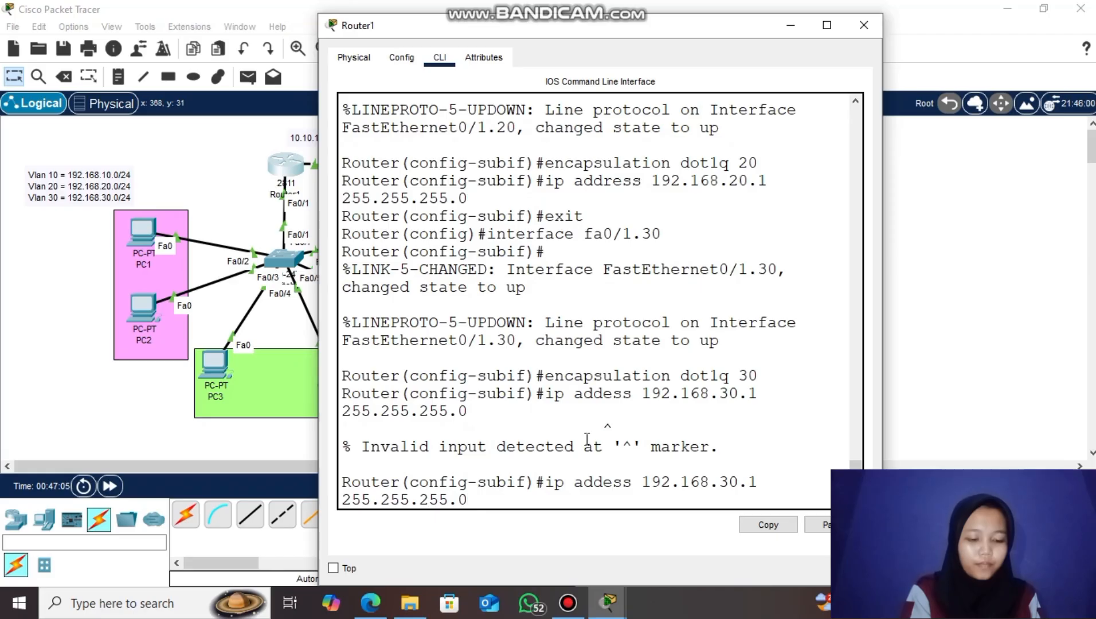
pyautogui.press('Left')
pyautogui.press('Left')
pyautogui.press('Left')
pyautogui.press('Left')
pyautogui.press('Left')
pyautogui.press('Left')
pyautogui.press('Left')
pyautogui.press('Left')
pyautogui.press('Left')
pyautogui.press('Left')
pyautogui.press('Left')
pyautogui.press('Left')
pyautogui.press('Left')
pyautogui.press('Left')
pyautogui.press('Left')
pyautogui.press('Left')
pyautogui.press('Left')
pyautogui.press('Left')
pyautogui.press('Left')
pyautogui.press('Left')
pyautogui.write('r')
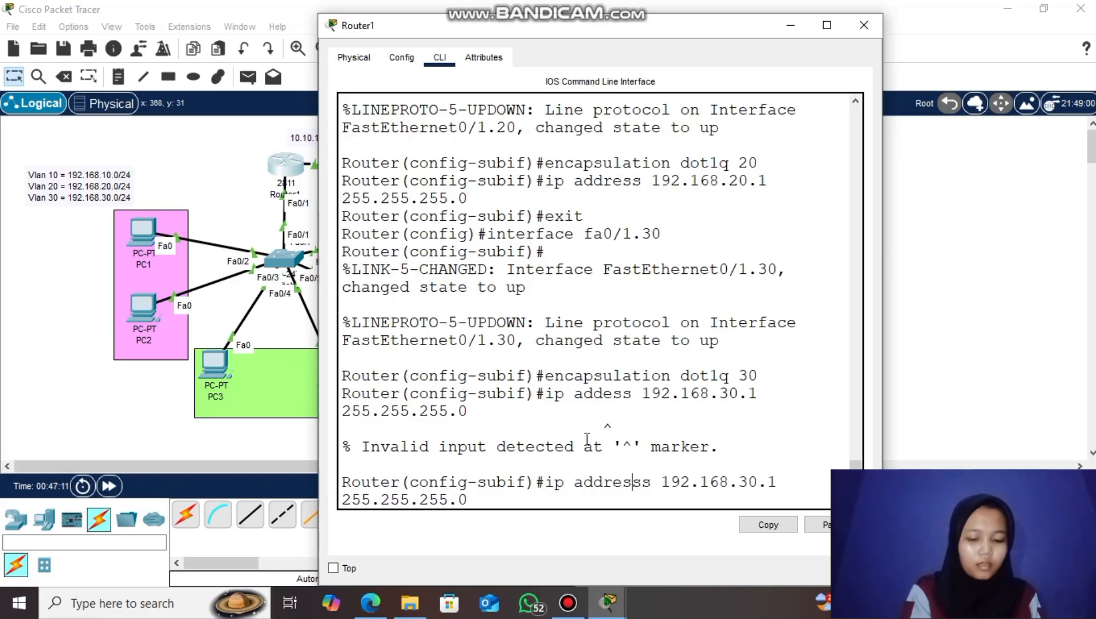
pyautogui.press('Return')
pyautogui.write('exit')
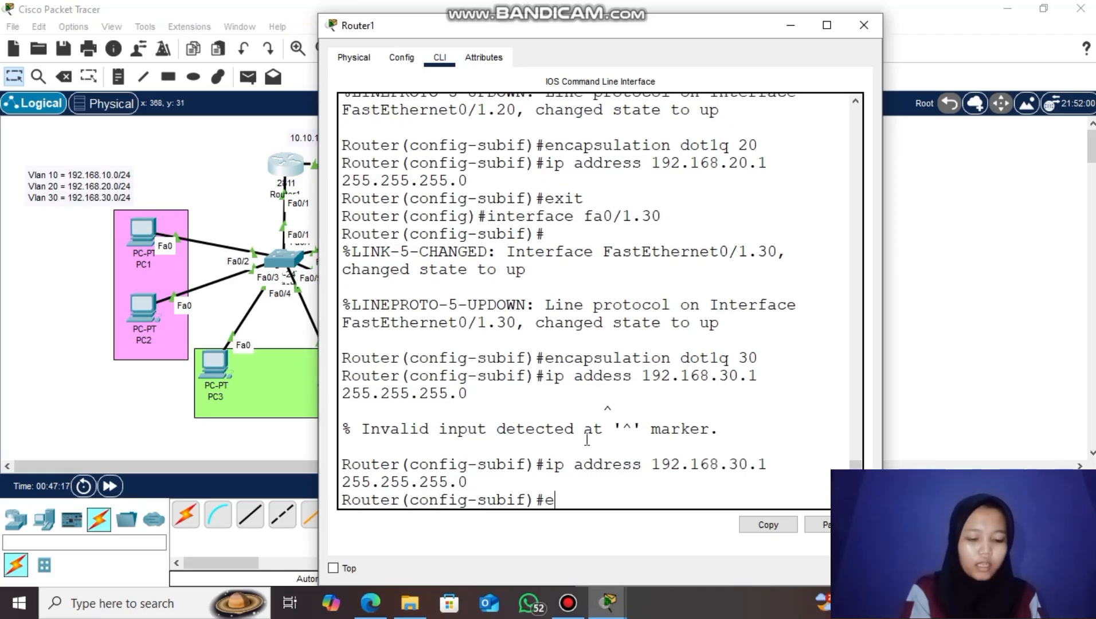
pyautogui.press('Return')
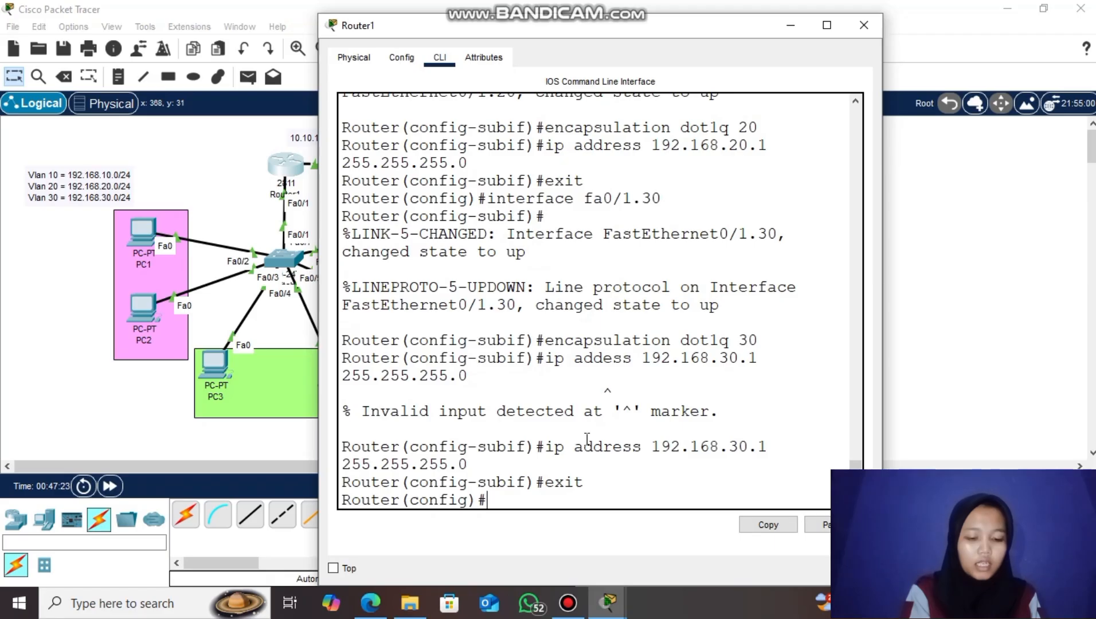
# - Create the DHCP pool VLAN10 on Router1 and assign it the network 192.168.10.0 with mask 255.255.255.0
pyautogui.write('ip dhcp poo')
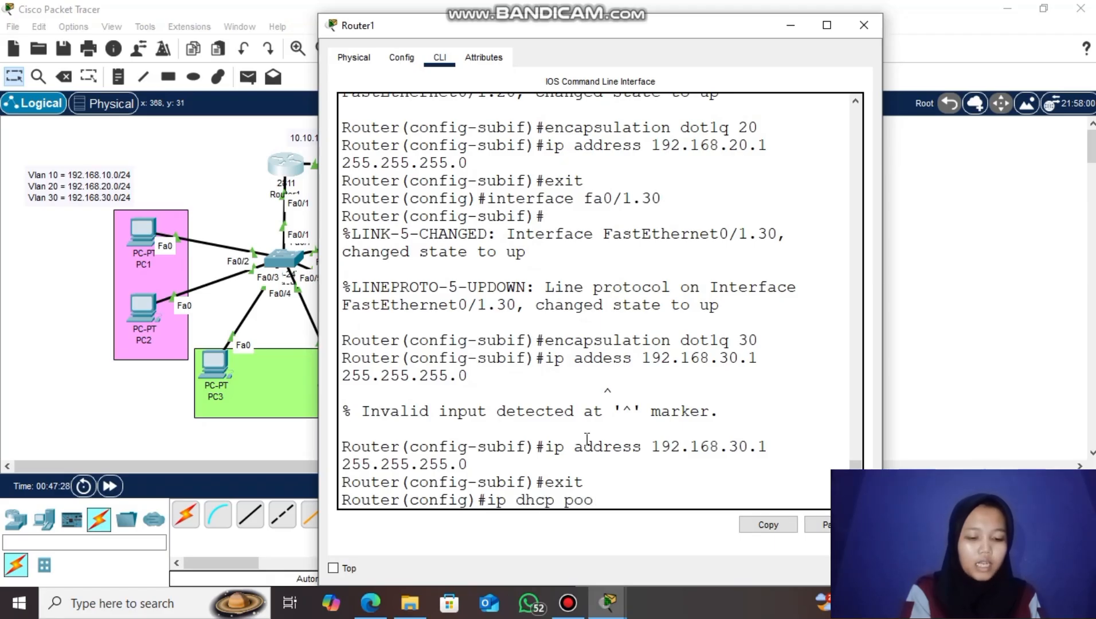
pyautogui.write('l VLAN10')
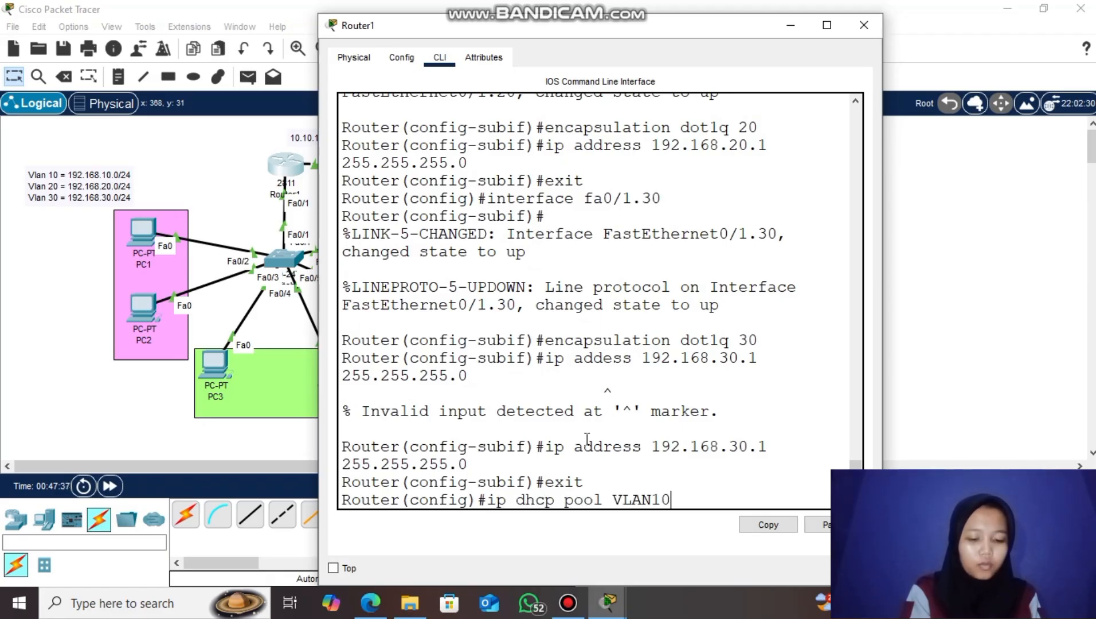
pyautogui.press('Return')
pyautogui.write('netowr')
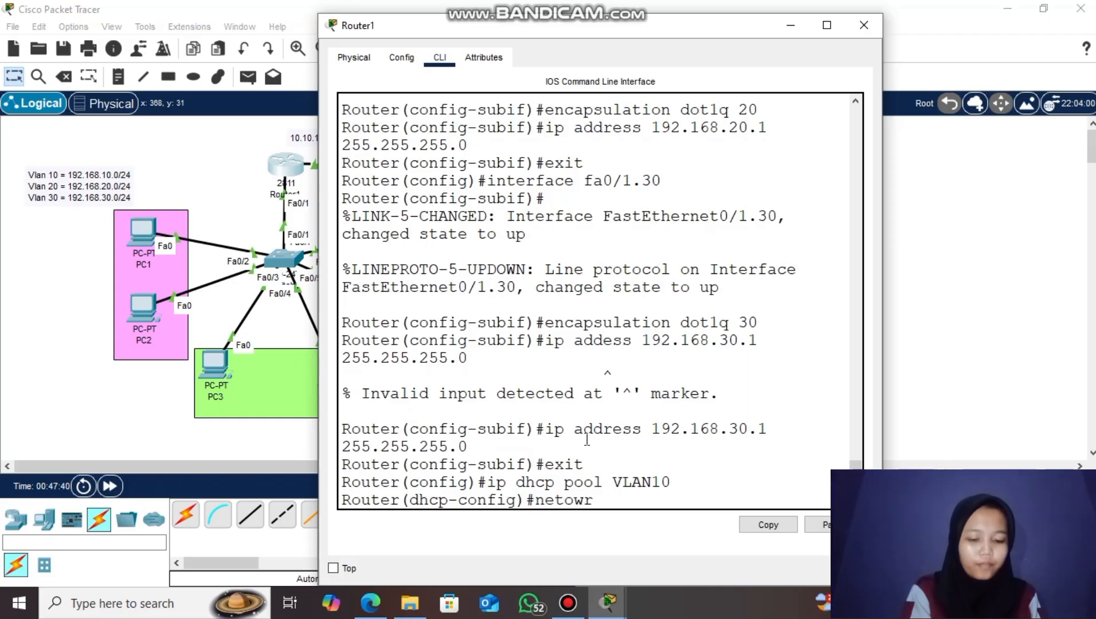
pyautogui.write('k')
pyautogui.press('BackSpace')
pyautogui.press('BackSpace')
pyautogui.press('BackSpace')
pyautogui.press('BackSpace')
pyautogui.press('BackSpace')
pyautogui.write('work 19')
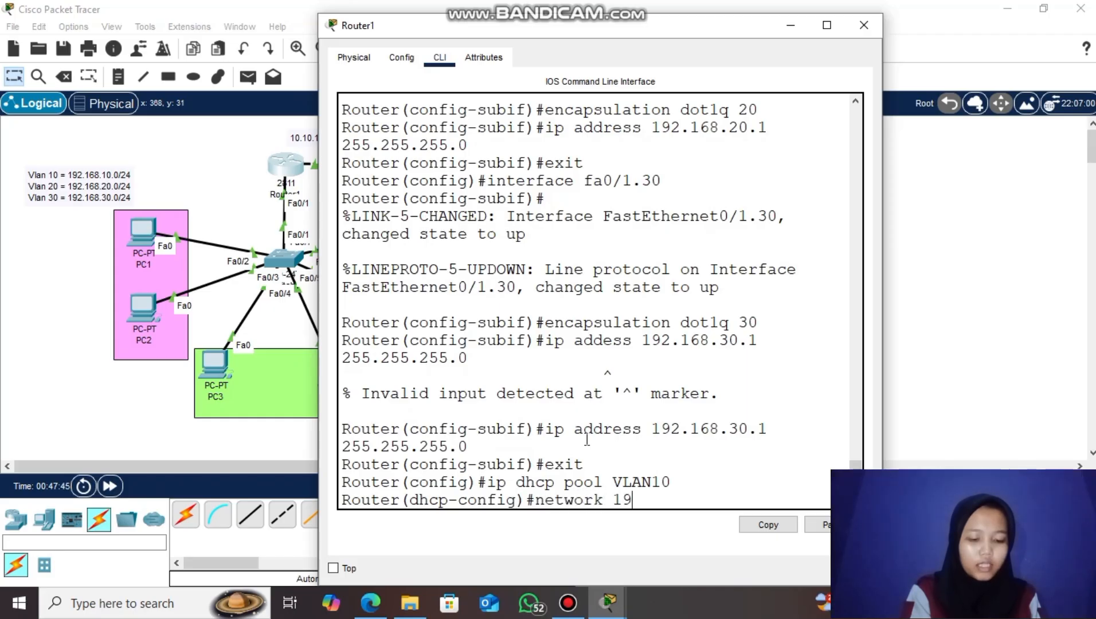
pyautogui.write('2.168.10.')
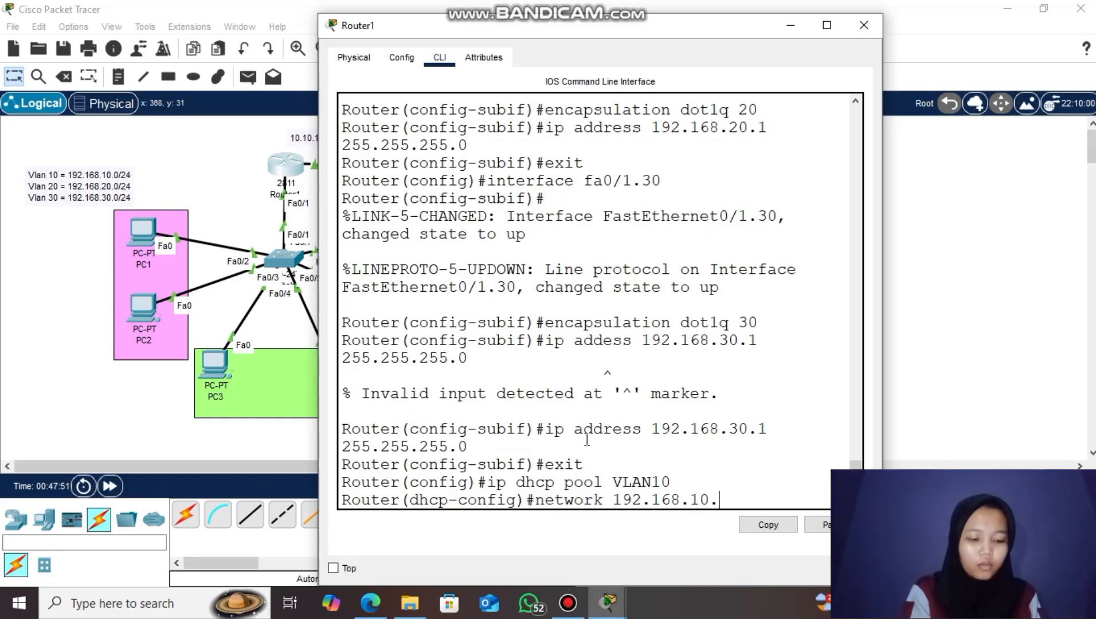
pyautogui.write('0 255.255.255.0')
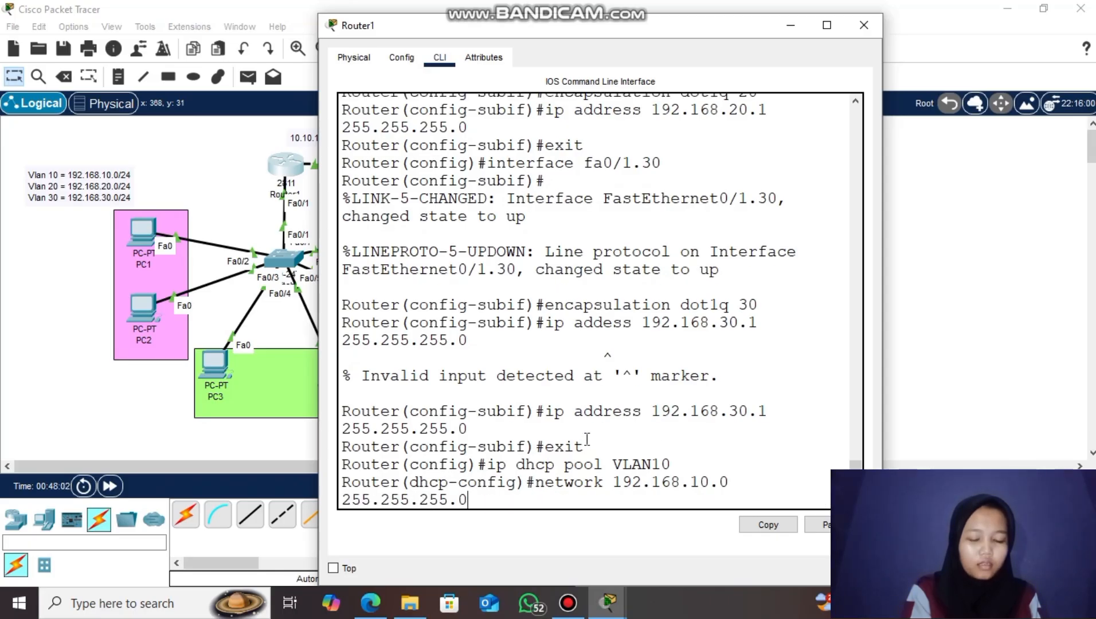
pyautogui.press('Return')
# - Set the VLAN10 pool's default router to 192.168.10.1 and DNS server to 8.8.8.8, leaving the pool configuration when done
pyautogui.write('default-r')
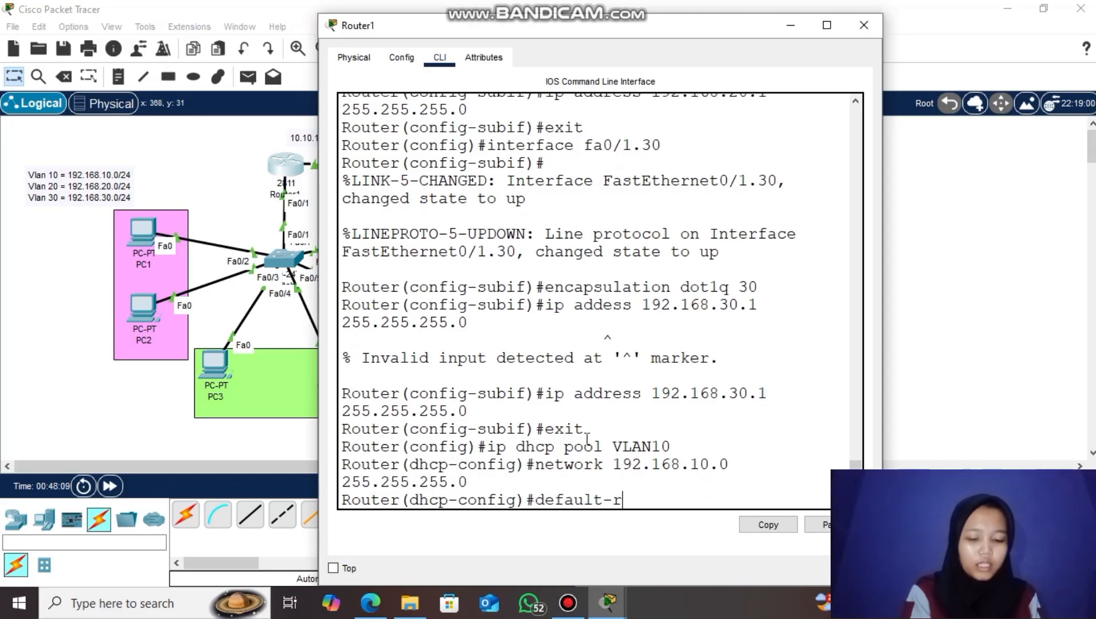
pyautogui.write('outer 192.168')
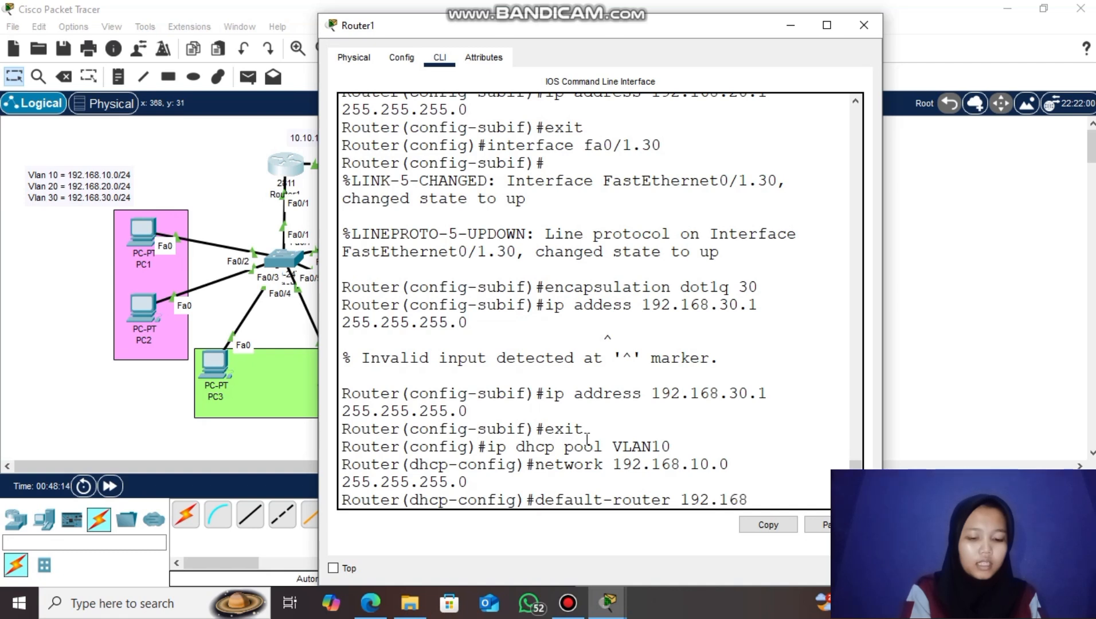
pyautogui.write('.10')
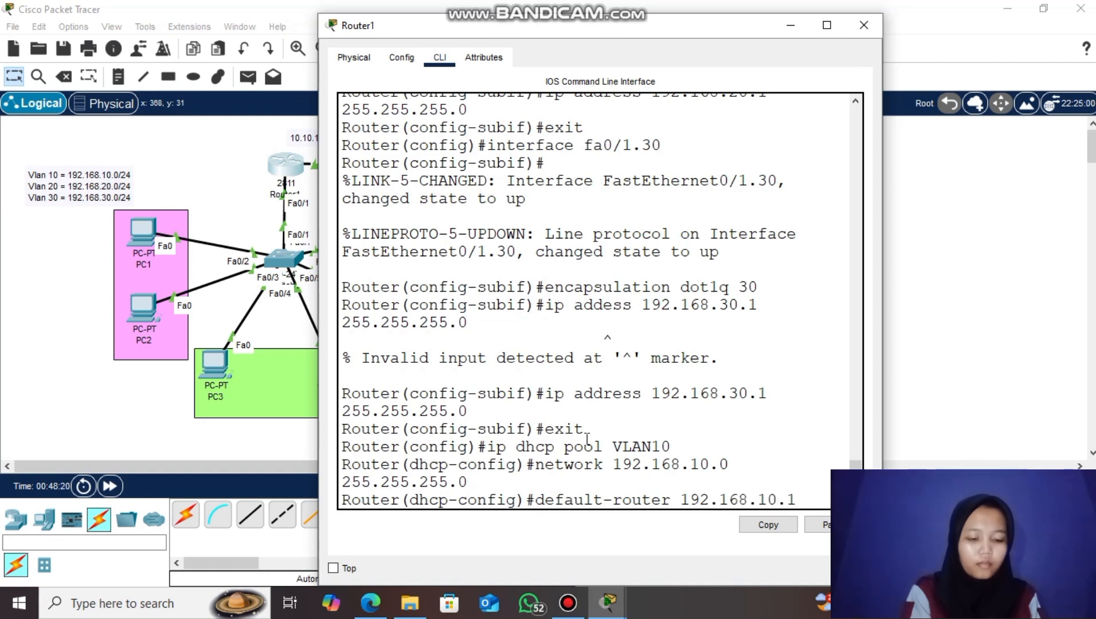
pyautogui.write('.1')
pyautogui.press('Return')
pyautogui.write('dns')
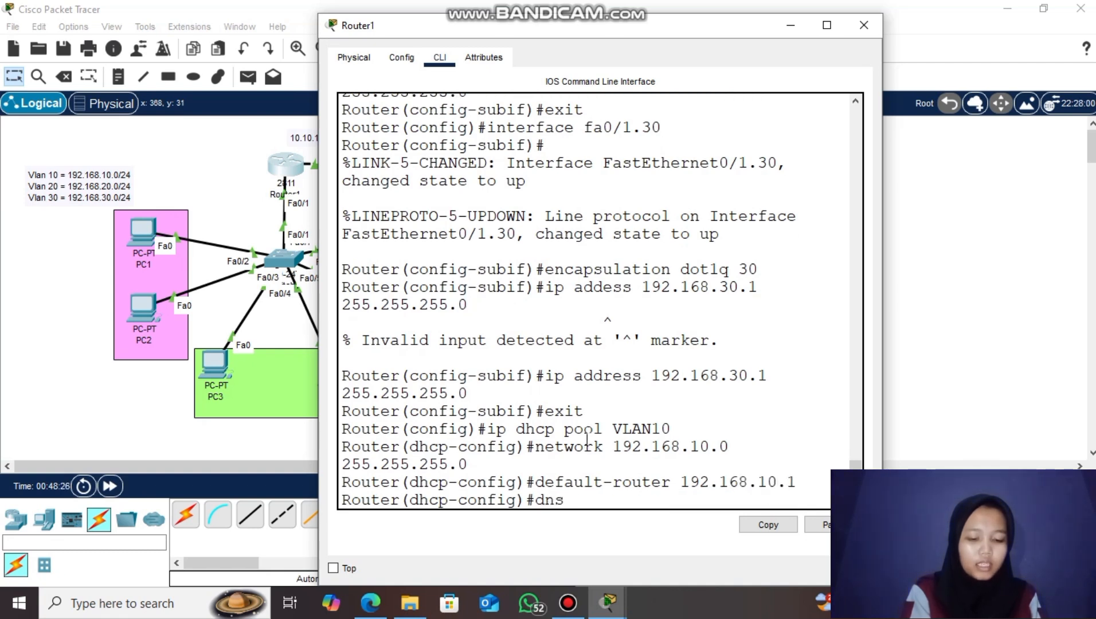
pyautogui.write('-server 8.8.8.8')
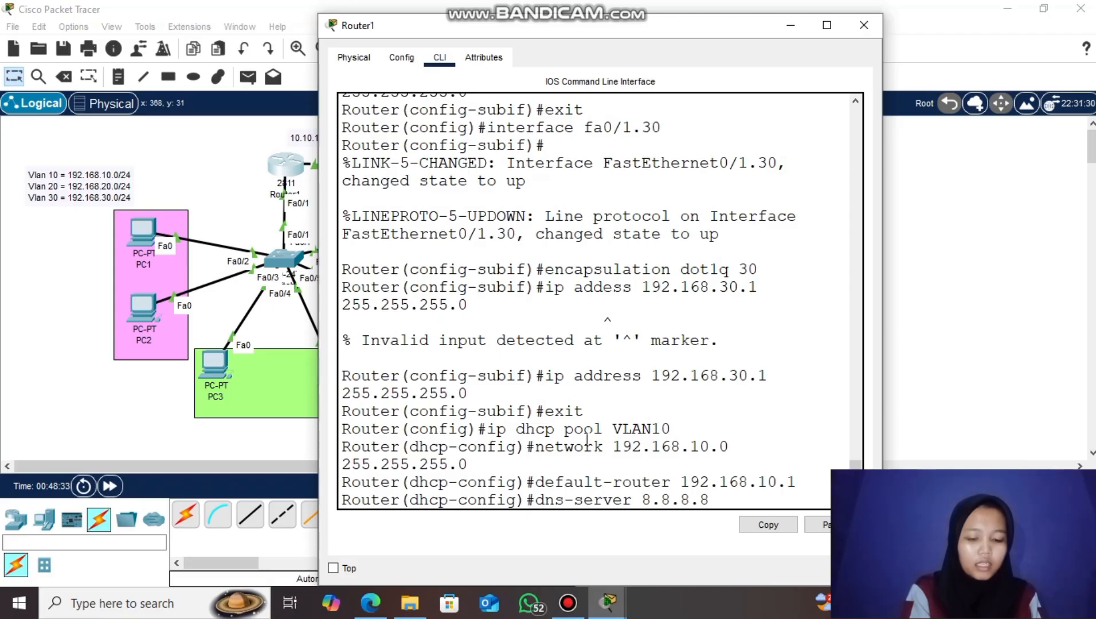
pyautogui.press('Return')
pyautogui.write('exit')
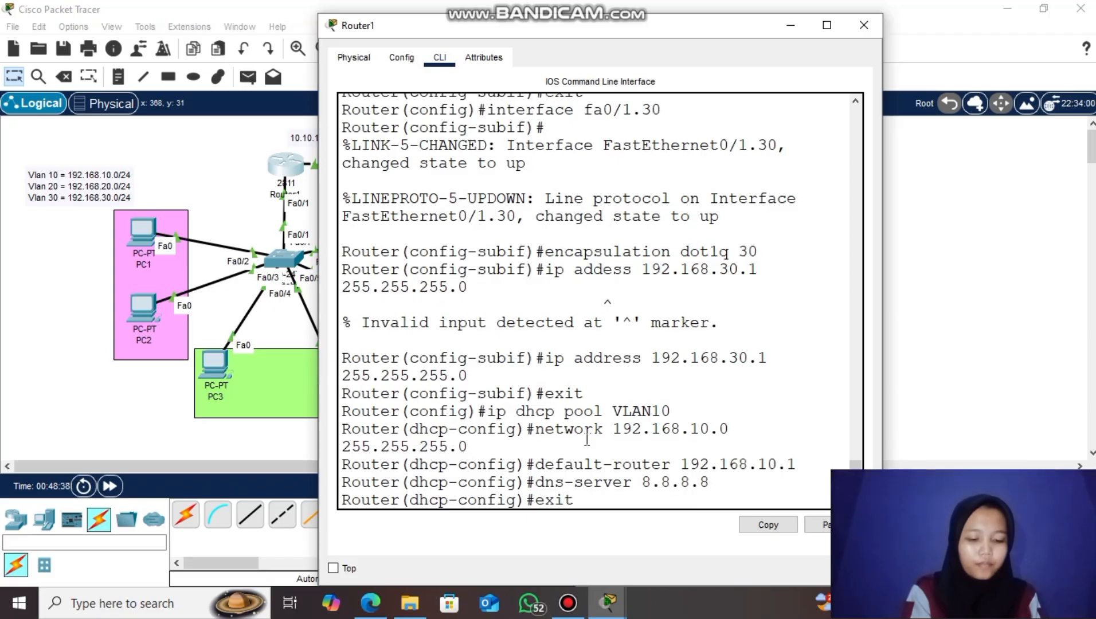
pyautogui.press('Return')
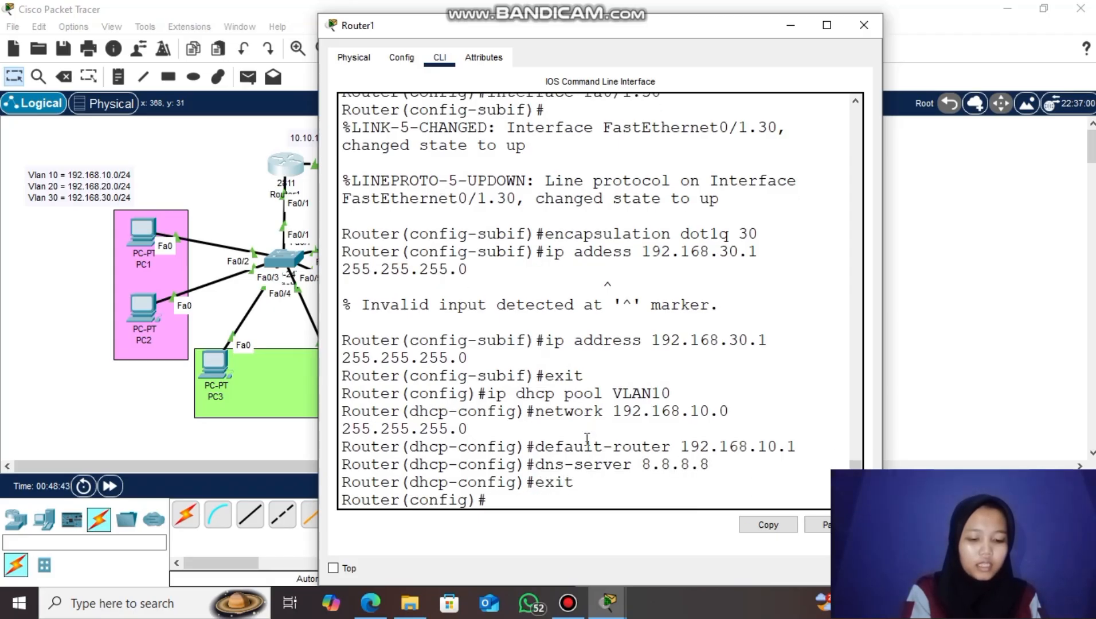
# - Create a second DHCP pool named VLAN20 on Router1
pyautogui.press('Up')
pyautogui.press('Up')
pyautogui.press('Up')
pyautogui.press('Up')
pyautogui.press('Up')
pyautogui.press('BackSpace')
pyautogui.press('BackSpace')
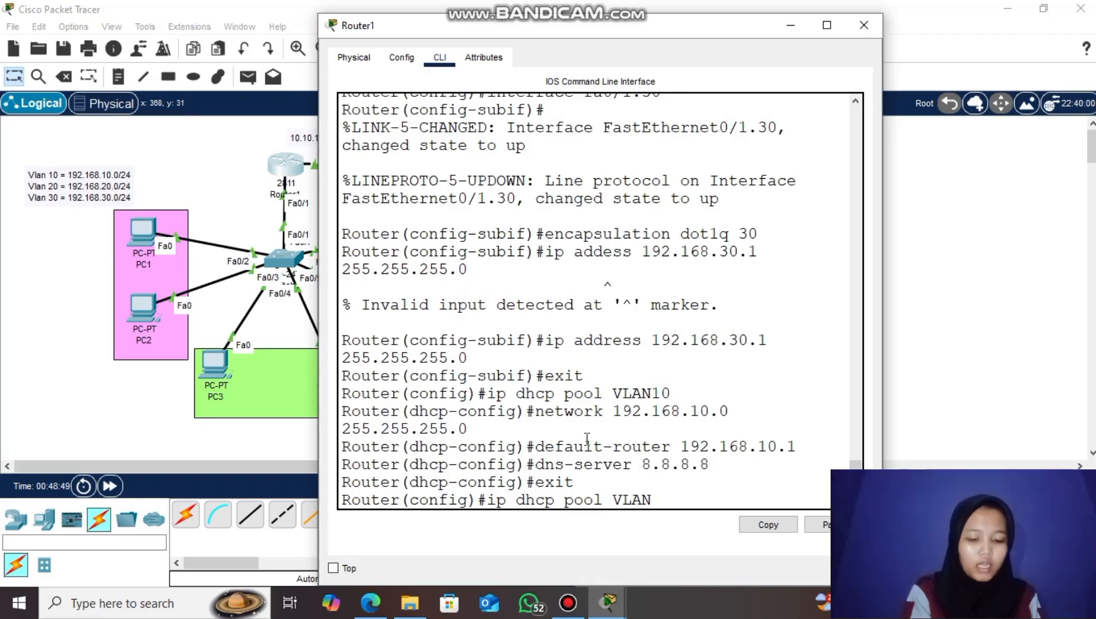
pyautogui.write('20')
pyautogui.press('Return')
# - Assign the VLAN20 pool the network 192.168.20.0 with mask 255.255.255.0
pyautogui.press('Up')
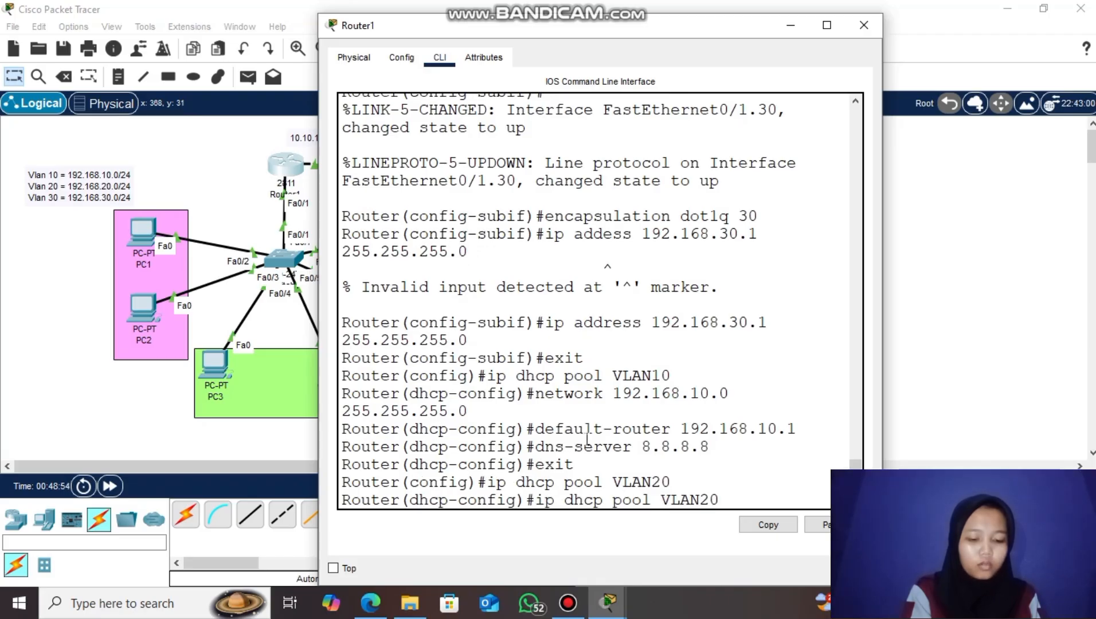
pyautogui.press('Up')
pyautogui.press('Up')
pyautogui.press('Up')
pyautogui.press('Up')
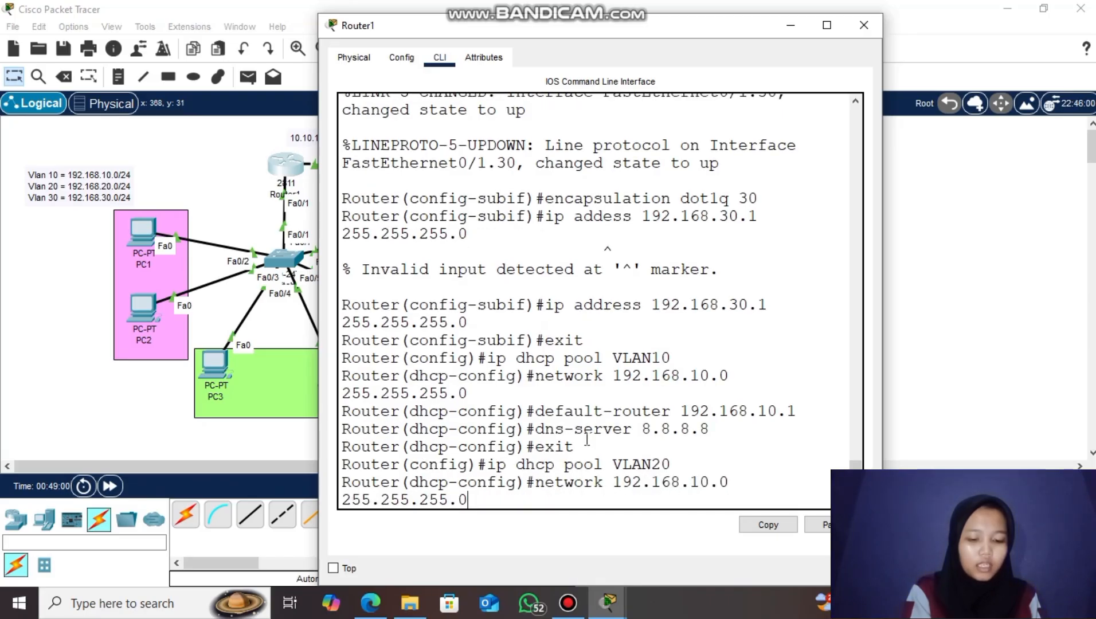
pyautogui.press('Left')
pyautogui.press('Left')
pyautogui.press('Left')
pyautogui.press('Left')
pyautogui.press('Left')
pyautogui.press('Left')
pyautogui.press('Left')
pyautogui.press('Left')
pyautogui.press('Left')
pyautogui.press('Left')
pyautogui.press('Left')
pyautogui.press('Left')
pyautogui.press('Left')
pyautogui.press('Left')
pyautogui.press('Left')
pyautogui.press('Left')
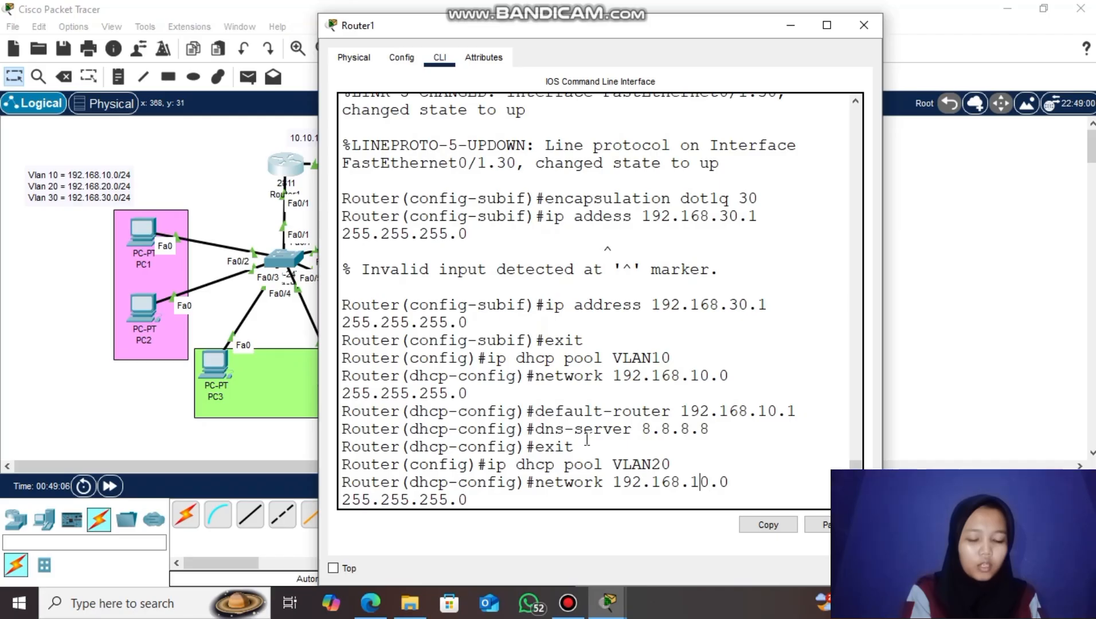
pyautogui.press('BackSpace')
pyautogui.write('2')
pyautogui.press('Return')
# - Set the default router of the VLAN20 pool to 192.168.20.1
pyautogui.press('Up')
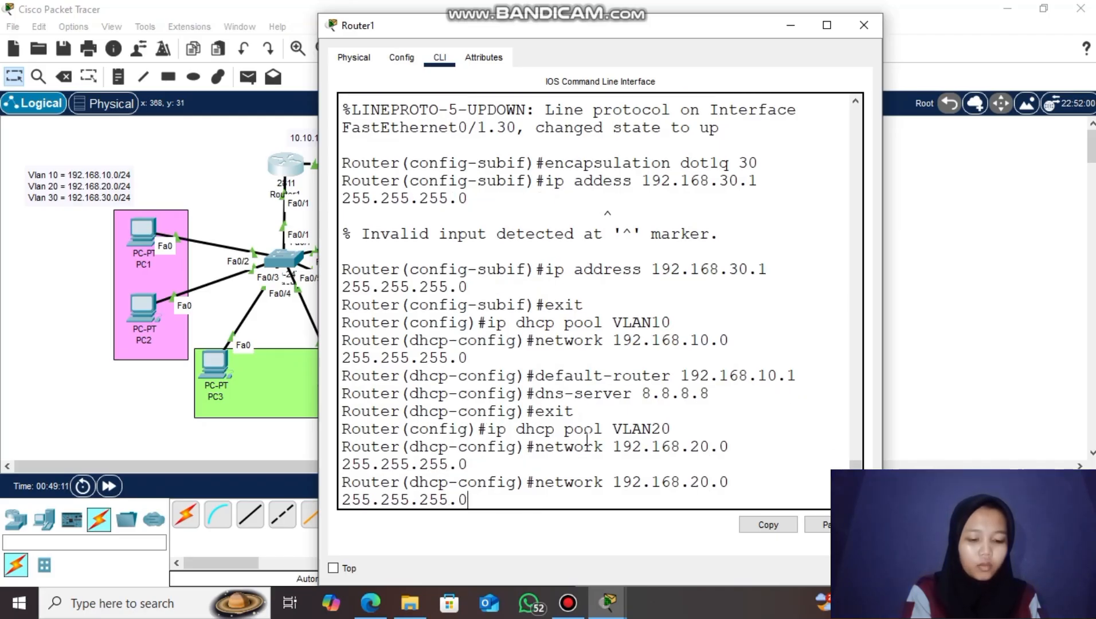
pyautogui.press('Up')
pyautogui.press('Up')
pyautogui.press('Up')
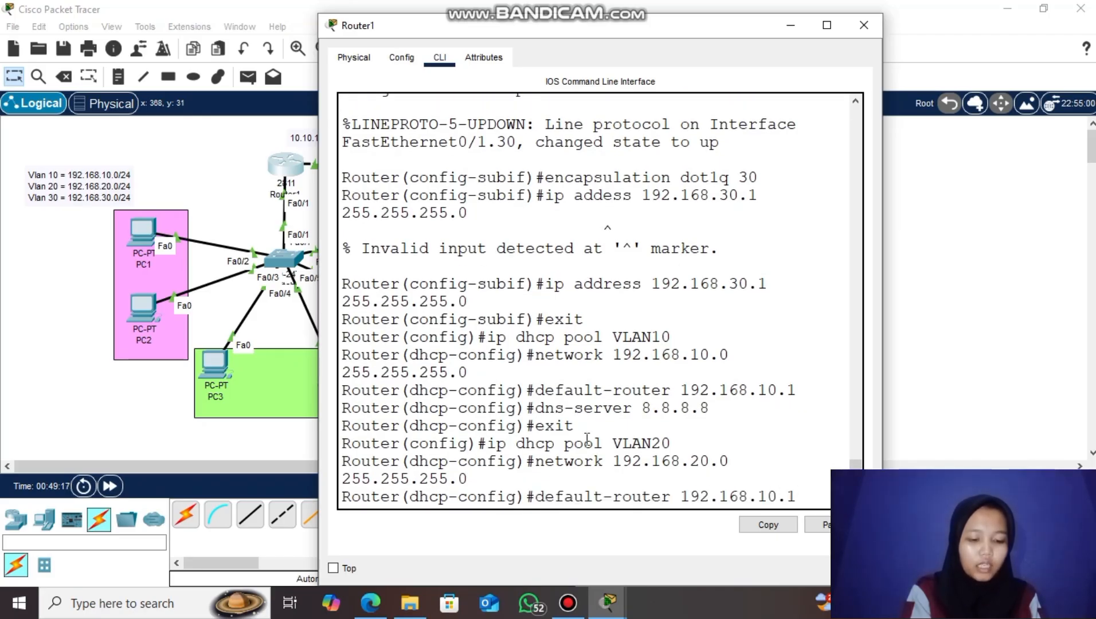
pyautogui.press('Left')
pyautogui.press('Left')
pyautogui.press('Left')
pyautogui.press('BackSpace')
pyautogui.write('2')
pyautogui.press('Return')
# - Set the VLAN20 pool's DNS server to 8.8.8.8 and exit the pool configuration
pyautogui.press('Up')
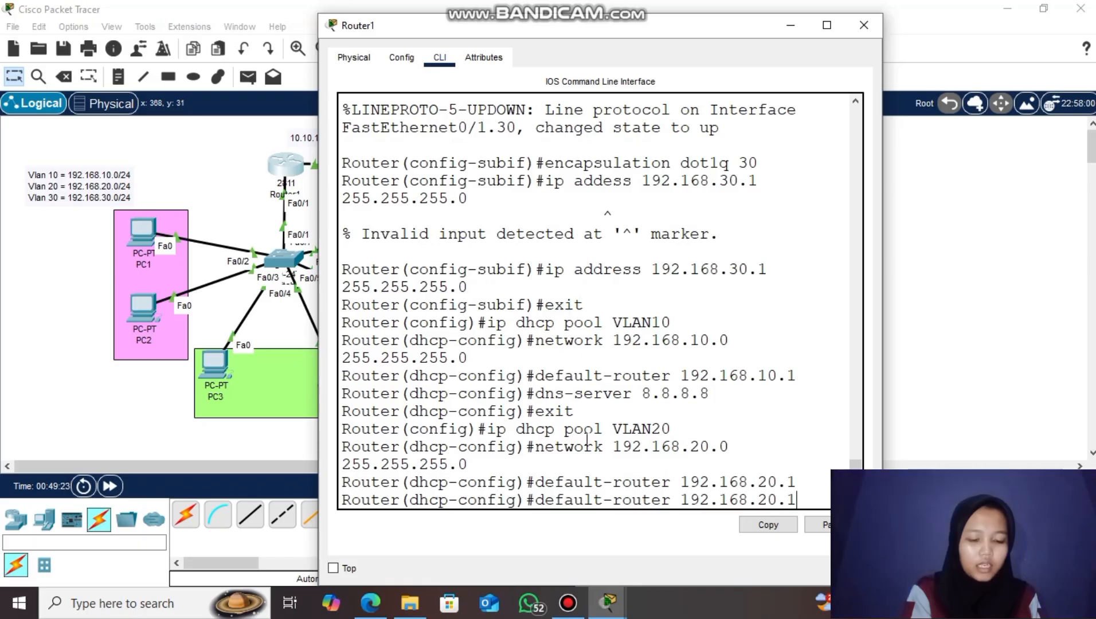
pyautogui.press('Up')
pyautogui.press('Up')
pyautogui.press('Up')
pyautogui.press('Up')
pyautogui.press('Return')
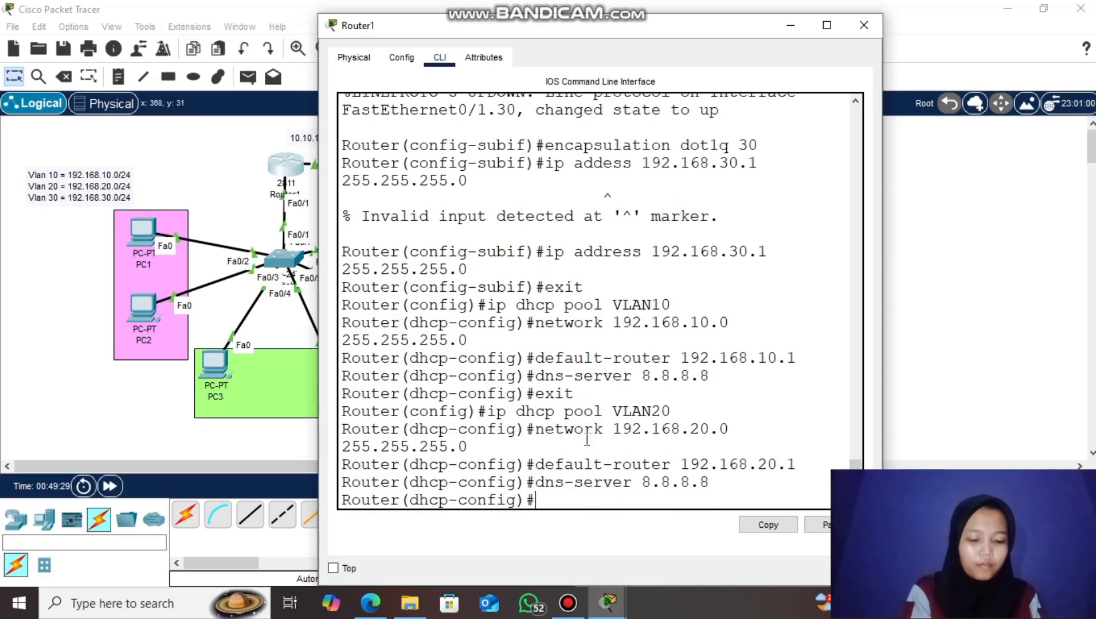
pyautogui.write('exit')
pyautogui.press('Return')
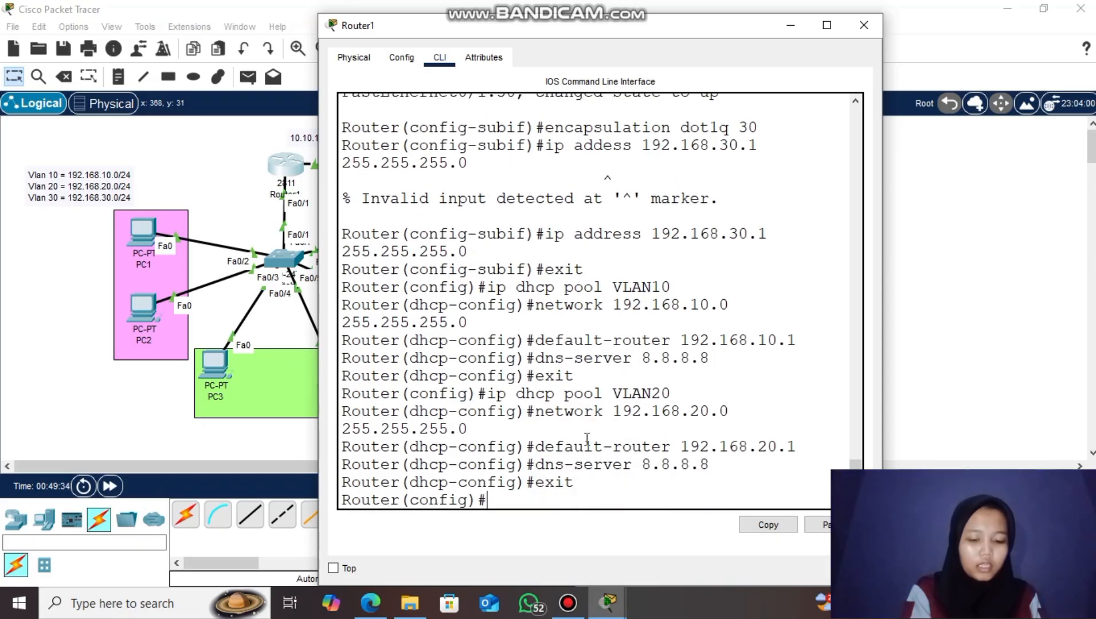
# - Create a third DHCP pool named VLAN30 on Router1
pyautogui.press('Up')
pyautogui.press('Up')
pyautogui.press('Up')
pyautogui.press('Up')
pyautogui.press('Up')
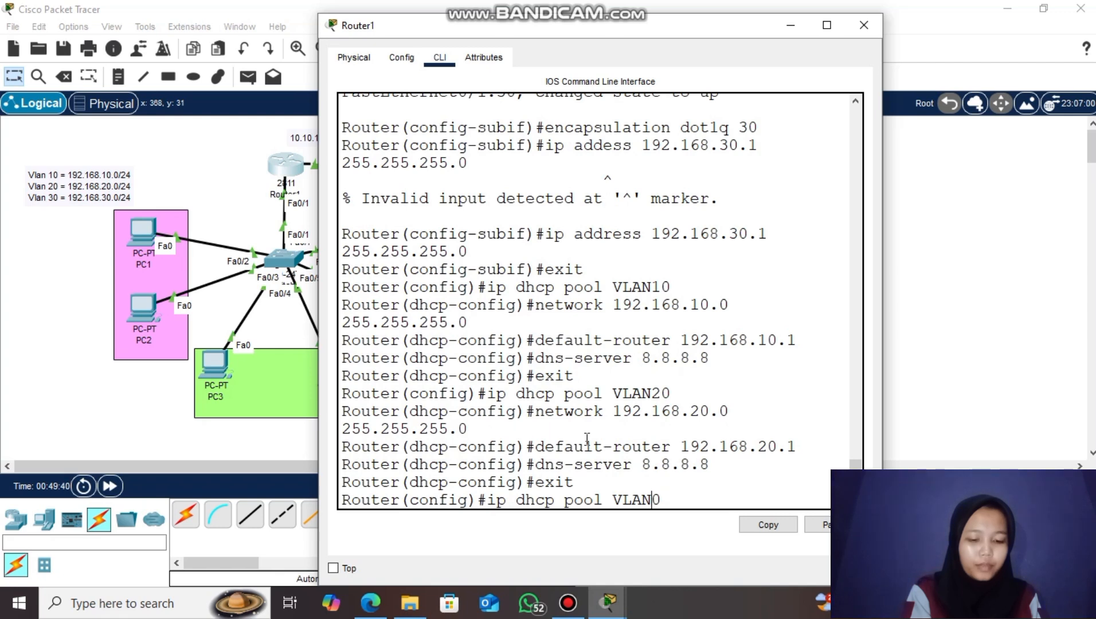
pyautogui.write('3')
pyautogui.press('Return')
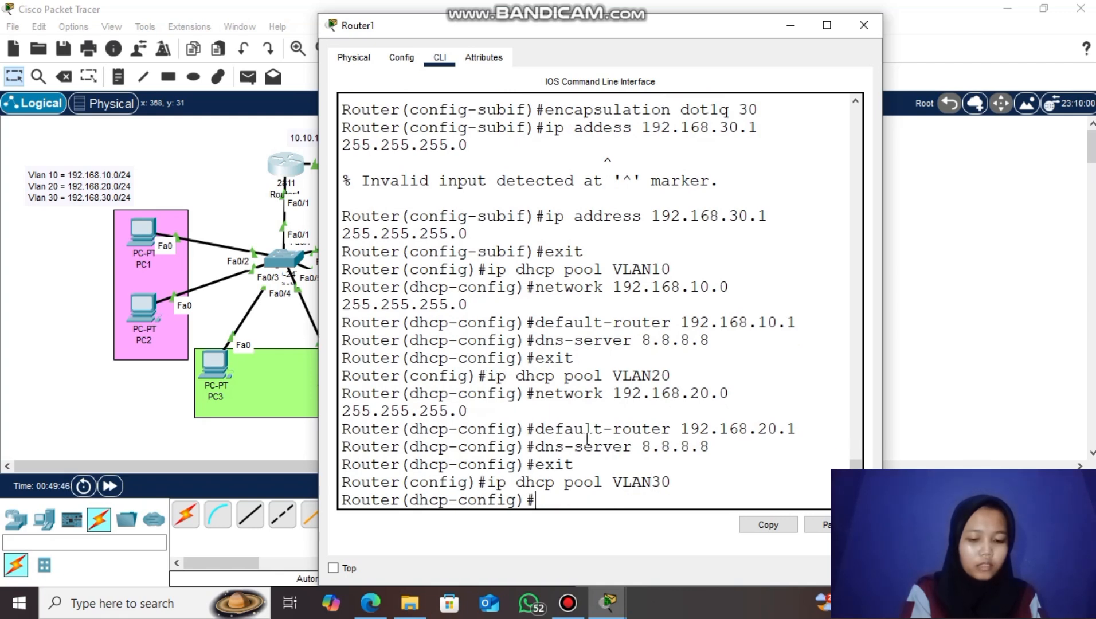
# - Assign the VLAN30 pool the network 192.168.30.0 with mask 255.255.255.0
pyautogui.press('Up')
pyautogui.press('Up')
pyautogui.press('Up')
pyautogui.press('Up')
pyautogui.press('Up')
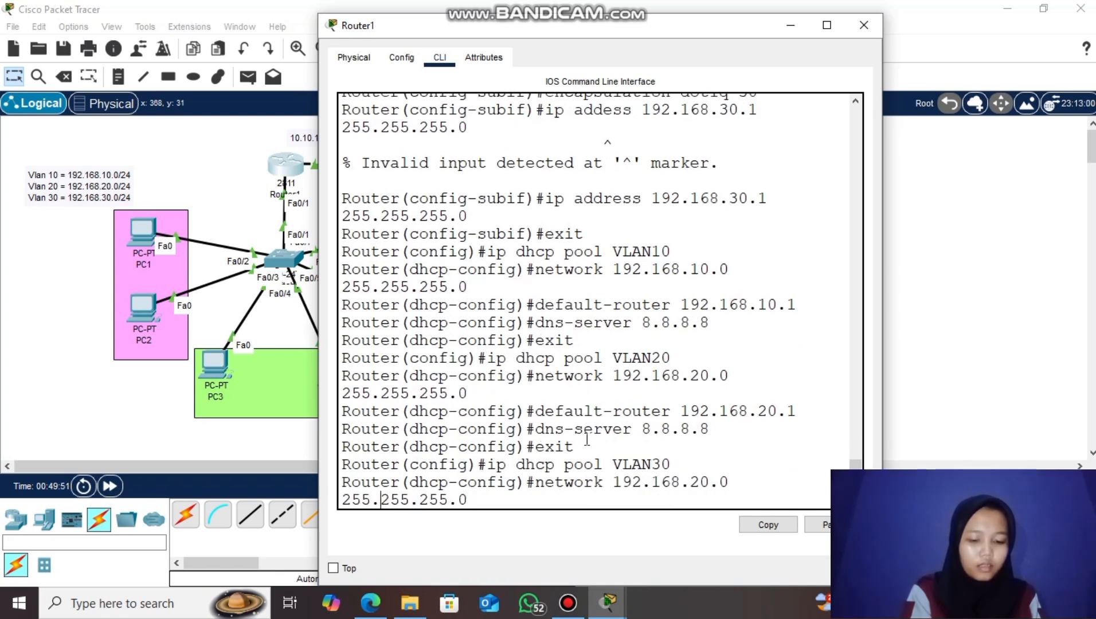
pyautogui.press('Left')
pyautogui.press('Left')
pyautogui.press('Left')
pyautogui.press('Left')
pyautogui.press('Left')
pyautogui.press('Left')
pyautogui.press('Left')
pyautogui.press('Left')
pyautogui.press('Return')
# - Set the default router of the VLAN30 pool to 192.168.30.1
pyautogui.press('Up')
pyautogui.press('Up')
pyautogui.press('Up')
pyautogui.press('Up')
pyautogui.press('Up')
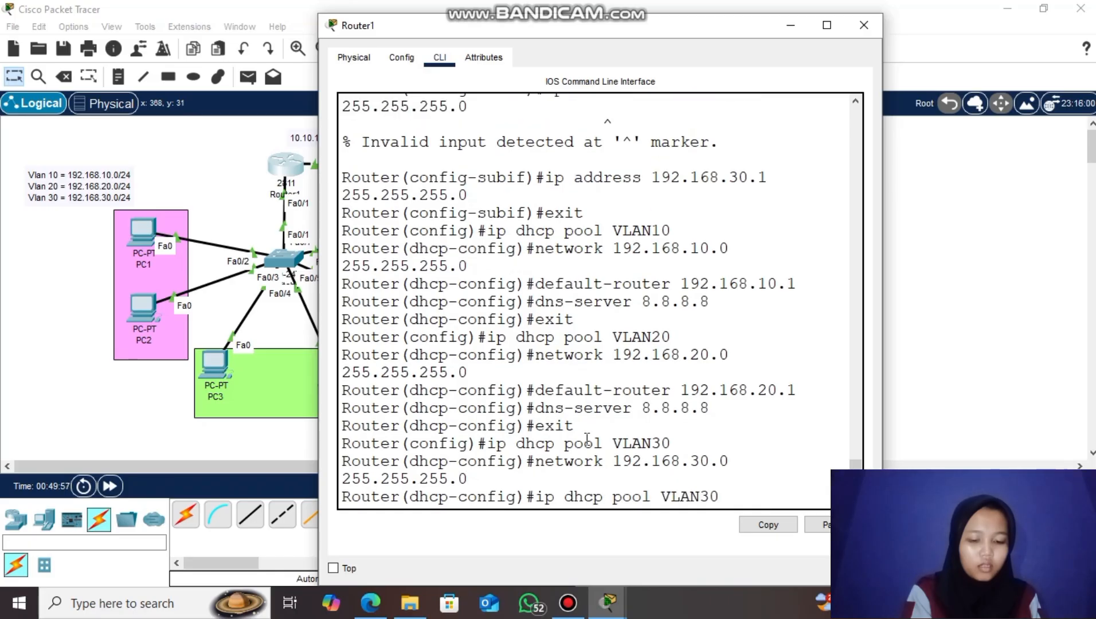
pyautogui.press('Left')
pyautogui.press('Left')
pyautogui.press('Left')
pyautogui.press('BackSpace')
pyautogui.write('3')
pyautogui.press('Return')
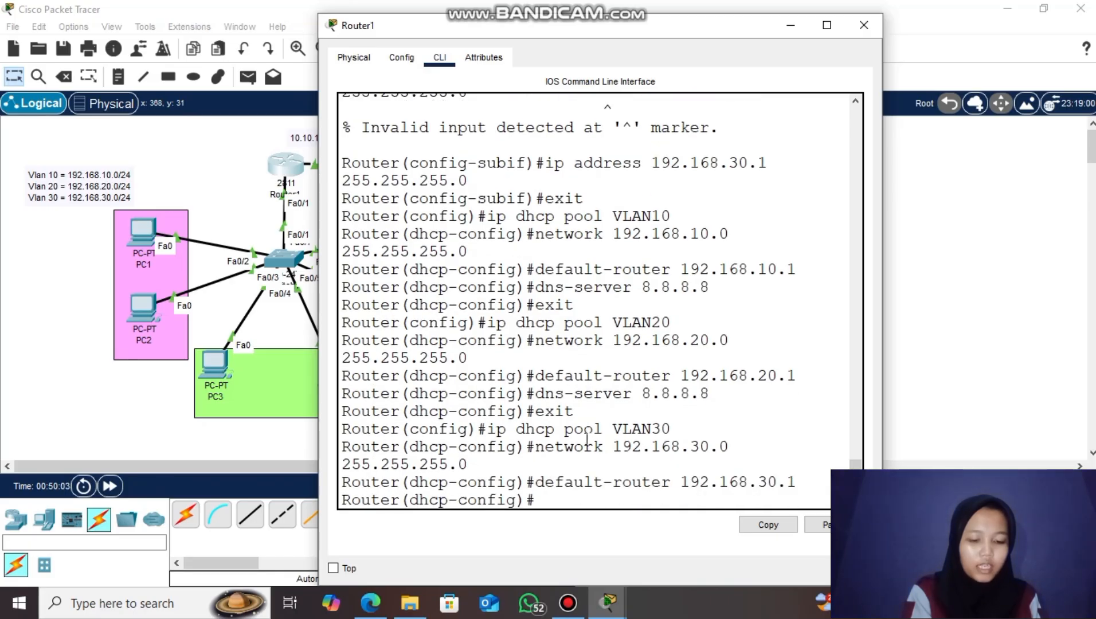
# - Set the VLAN30 pool's DNS server to 8.8.8.8, exit the pool configuration and close Router1's window
pyautogui.press('Up')
pyautogui.press('Down')
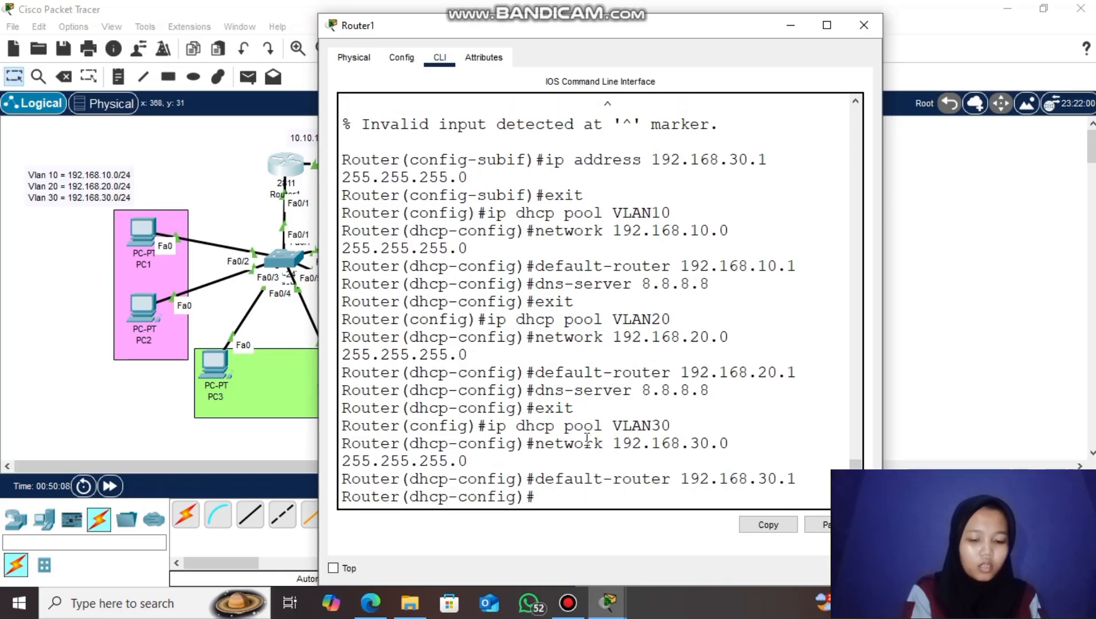
pyautogui.press('Up')
pyautogui.press('Up')
pyautogui.press('Up')
pyautogui.press('Up')
pyautogui.press('Return')
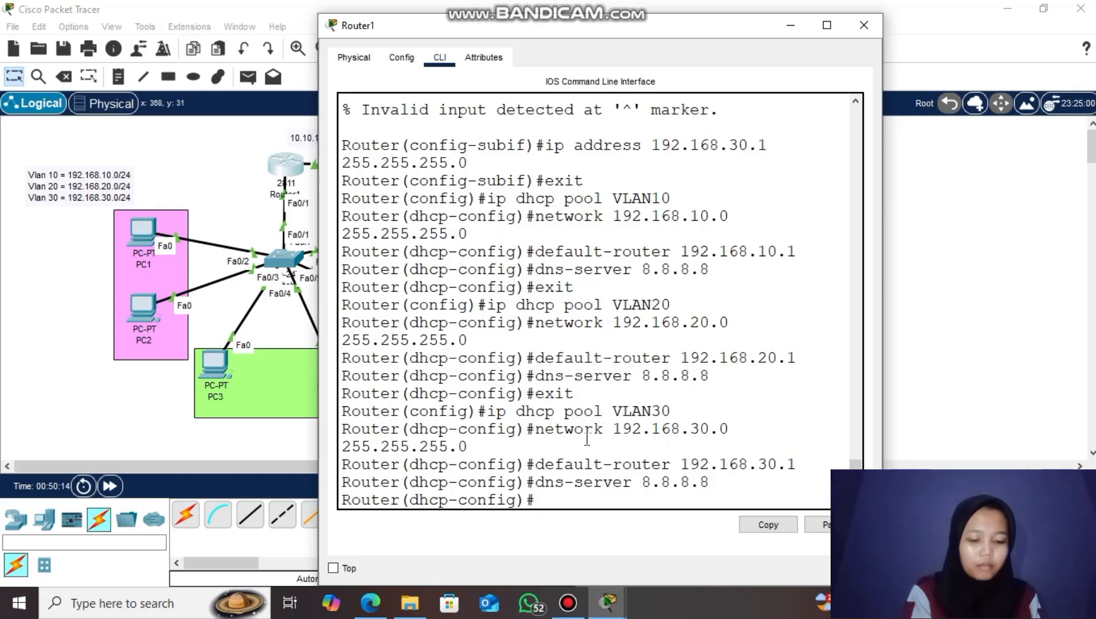
pyautogui.write('exit')
pyautogui.press('Return')
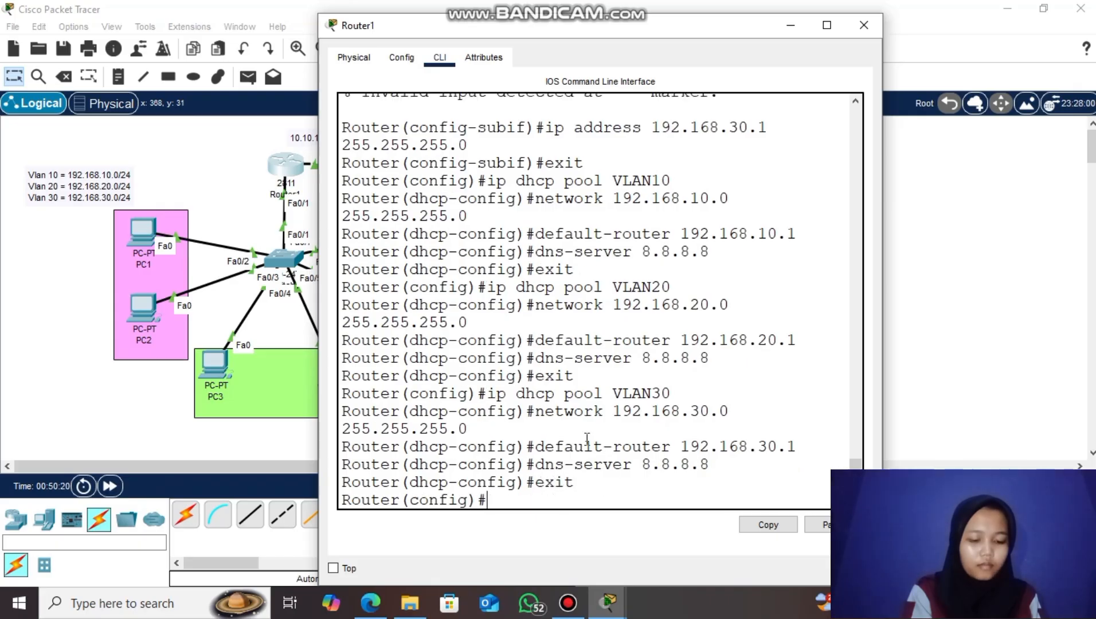
pyautogui.click(863, 24)
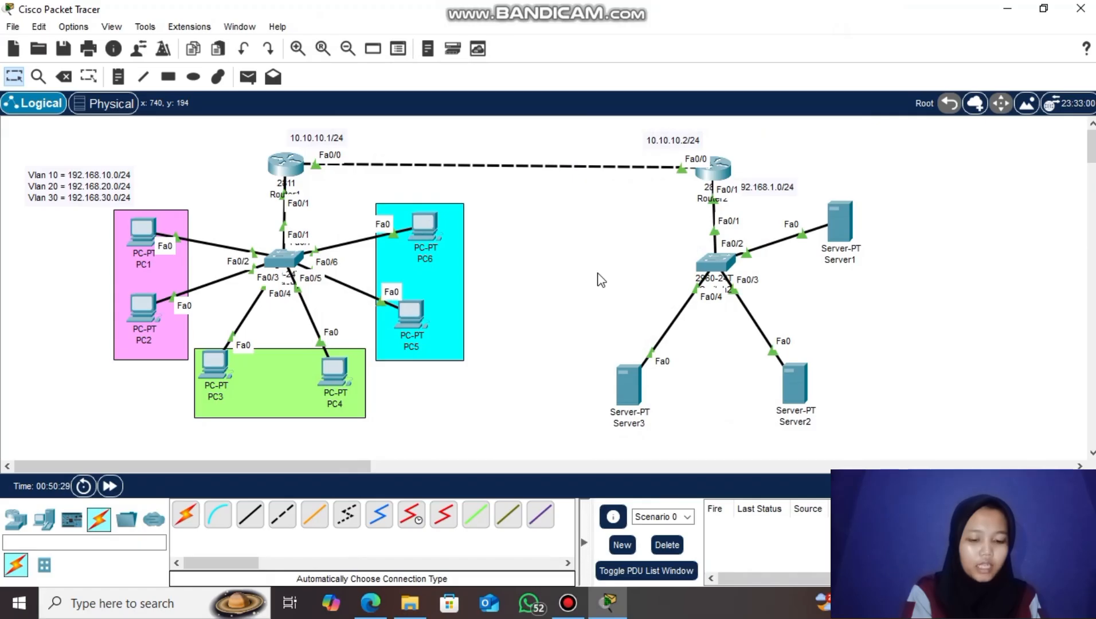
# - Set PC1's IP configuration to DHCP and close its window
pyautogui.click(143, 228)
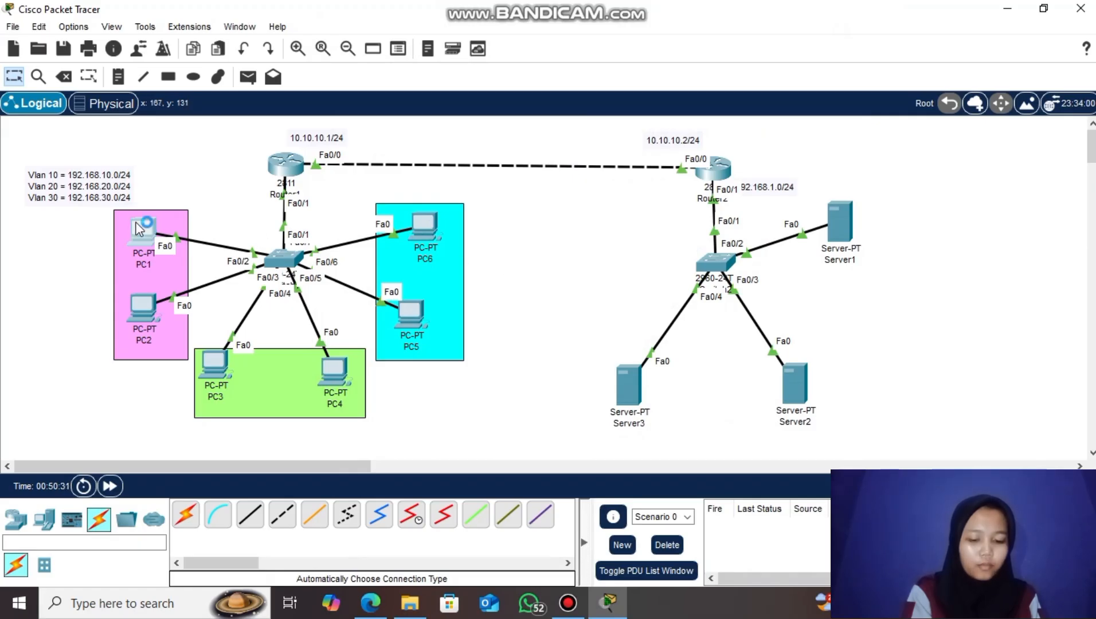
pyautogui.click(450, 57)
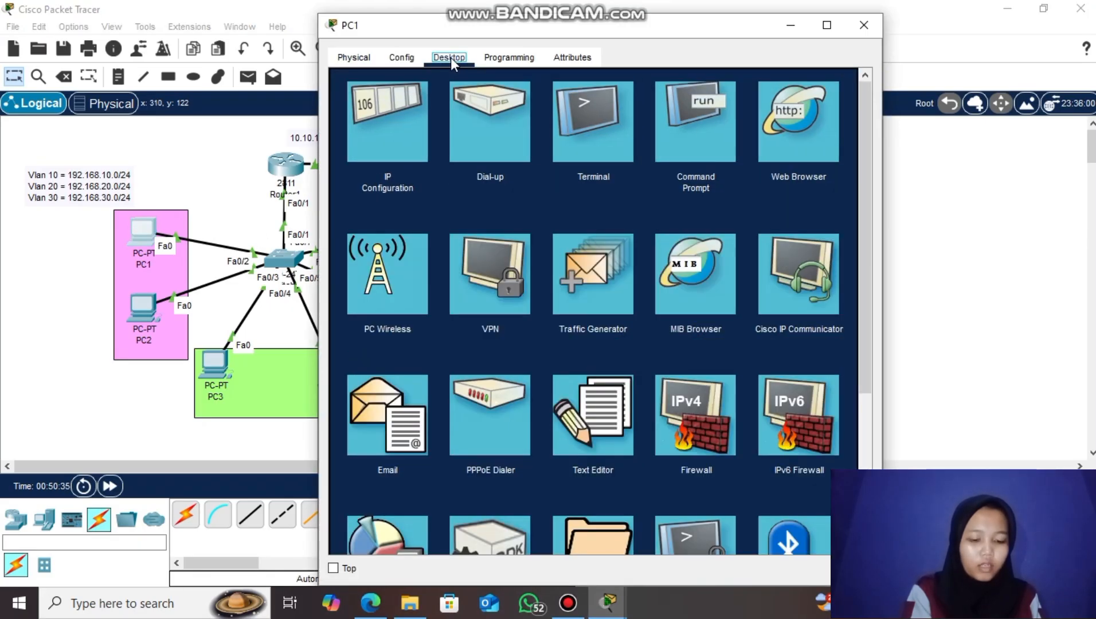
pyautogui.click(380, 123)
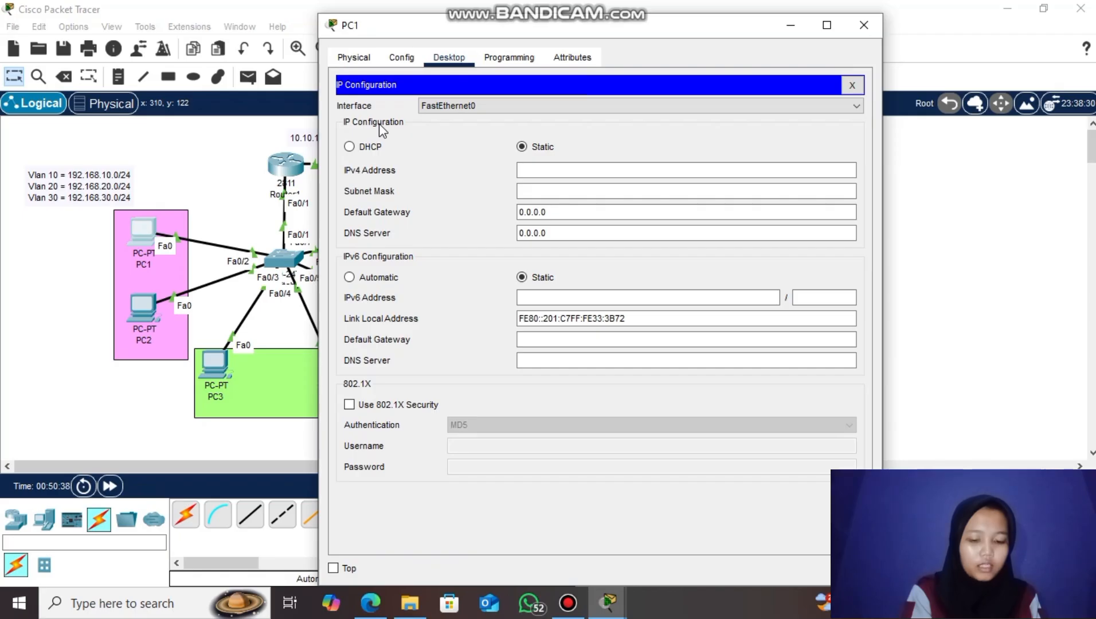
pyautogui.click(349, 147)
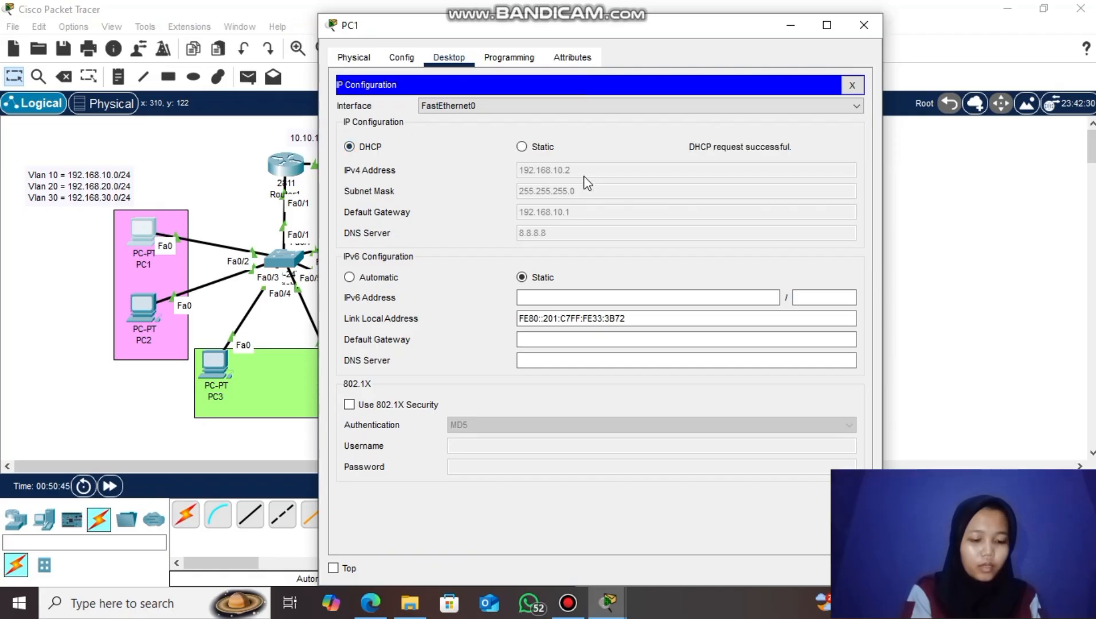
pyautogui.click(863, 25)
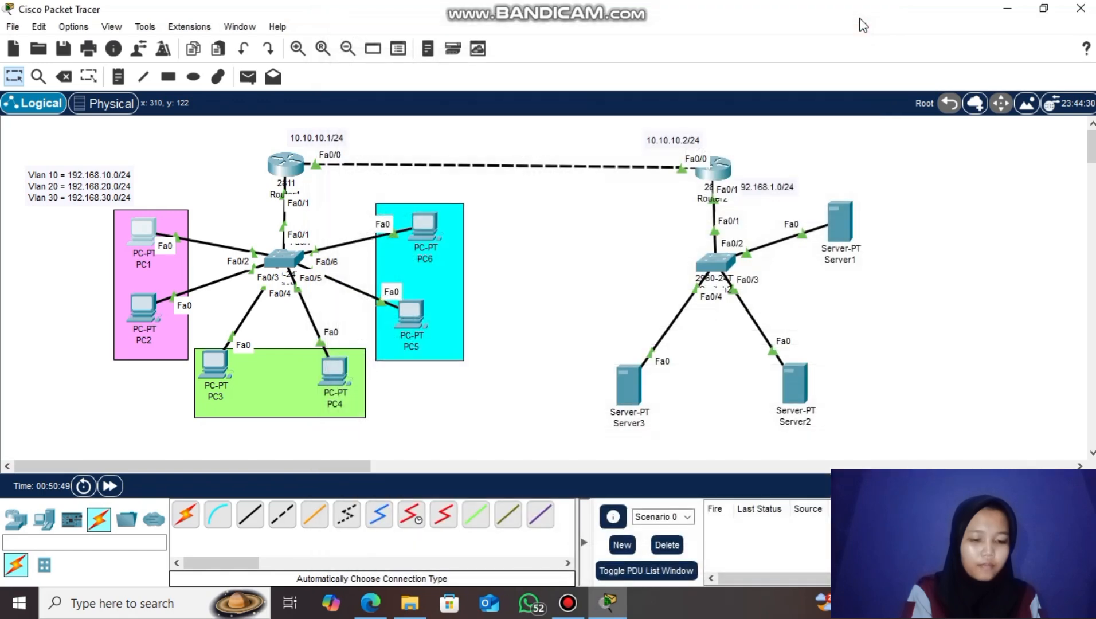
# - Switch PC2's IPv4 addressing to DHCP and close its window
pyautogui.click(138, 314)
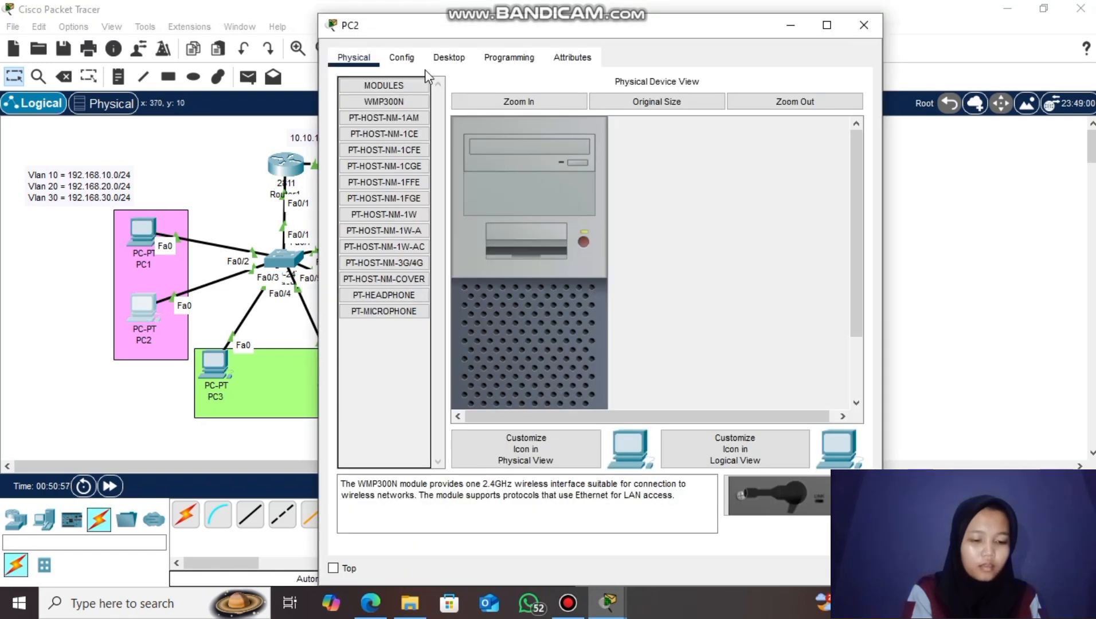
pyautogui.click(449, 57)
pyautogui.click(394, 130)
pyautogui.click(350, 147)
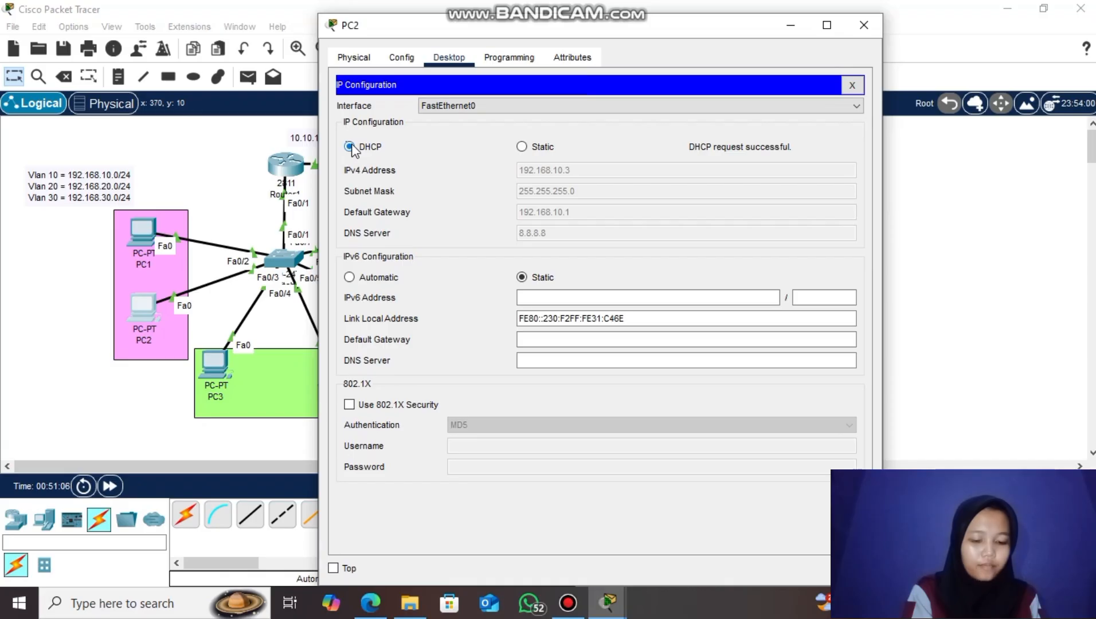
pyautogui.click(865, 25)
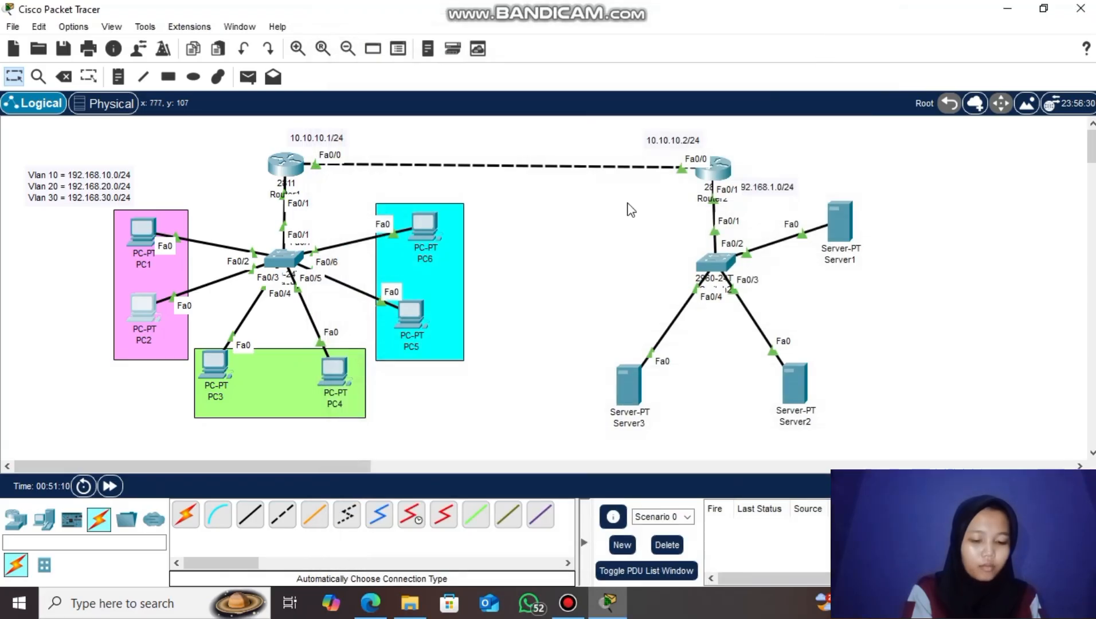
# - Set PC3 to request its IPv4 settings through DHCP and close its window
pyautogui.click(220, 363)
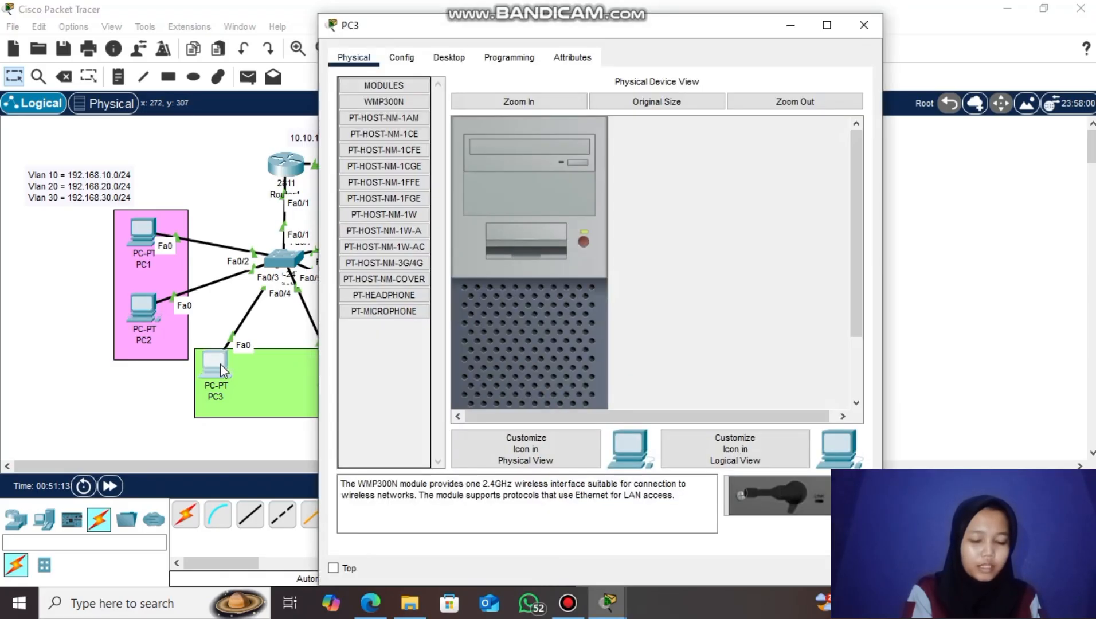
pyautogui.click(453, 60)
pyautogui.click(375, 108)
pyautogui.click(348, 147)
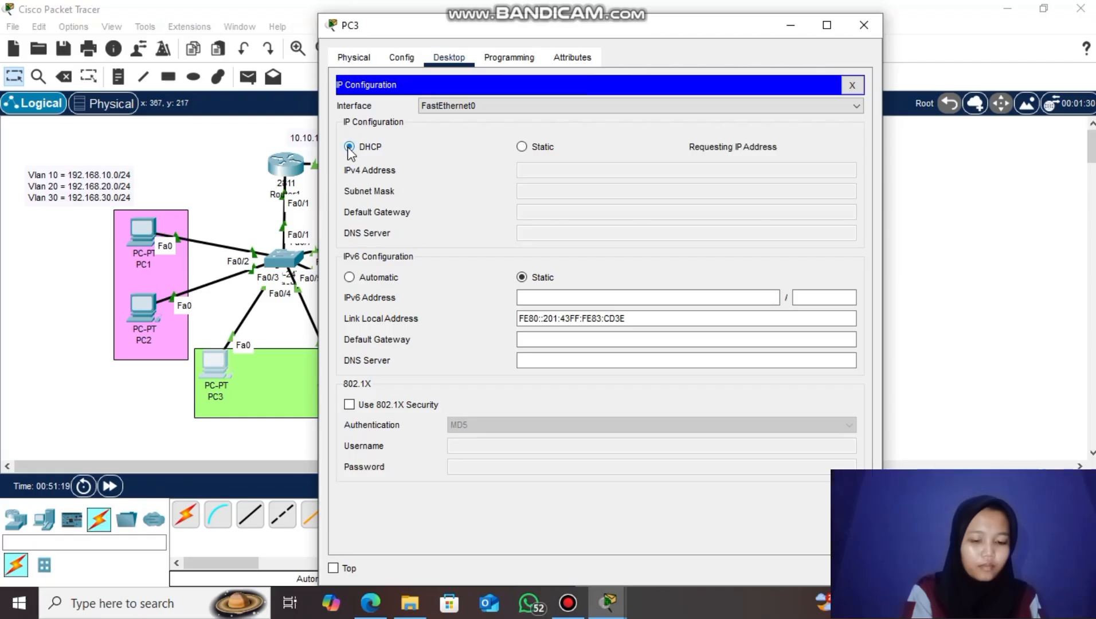
pyautogui.click(875, 33)
# - Switch PC4's IPv4 addressing from static to DHCP and close its window
pyautogui.click(336, 379)
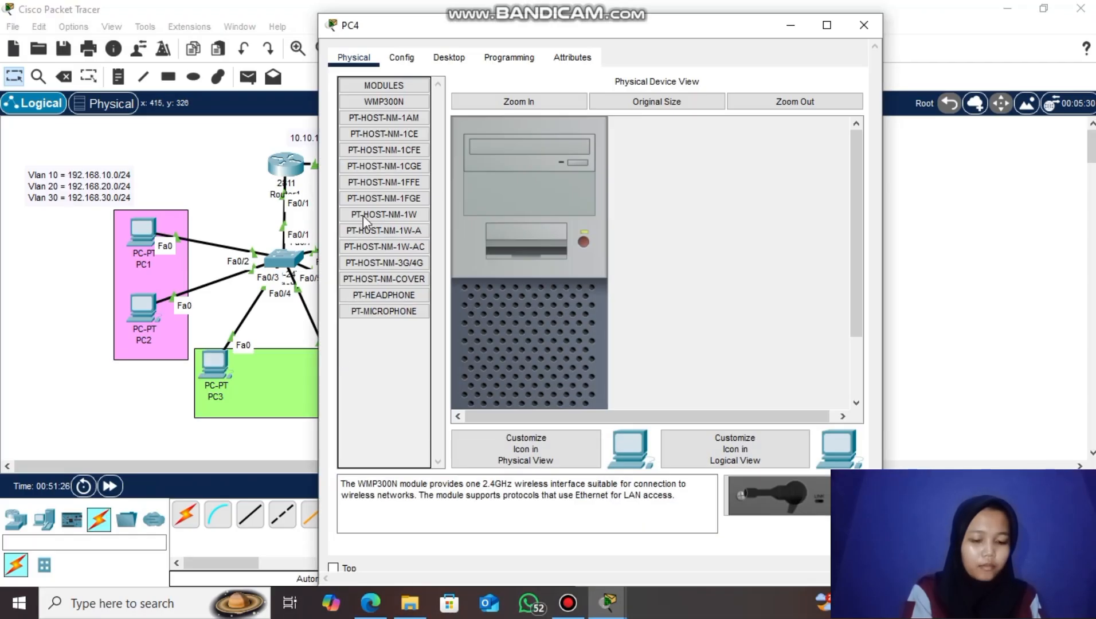
pyautogui.click(456, 57)
pyautogui.click(404, 108)
pyautogui.click(364, 148)
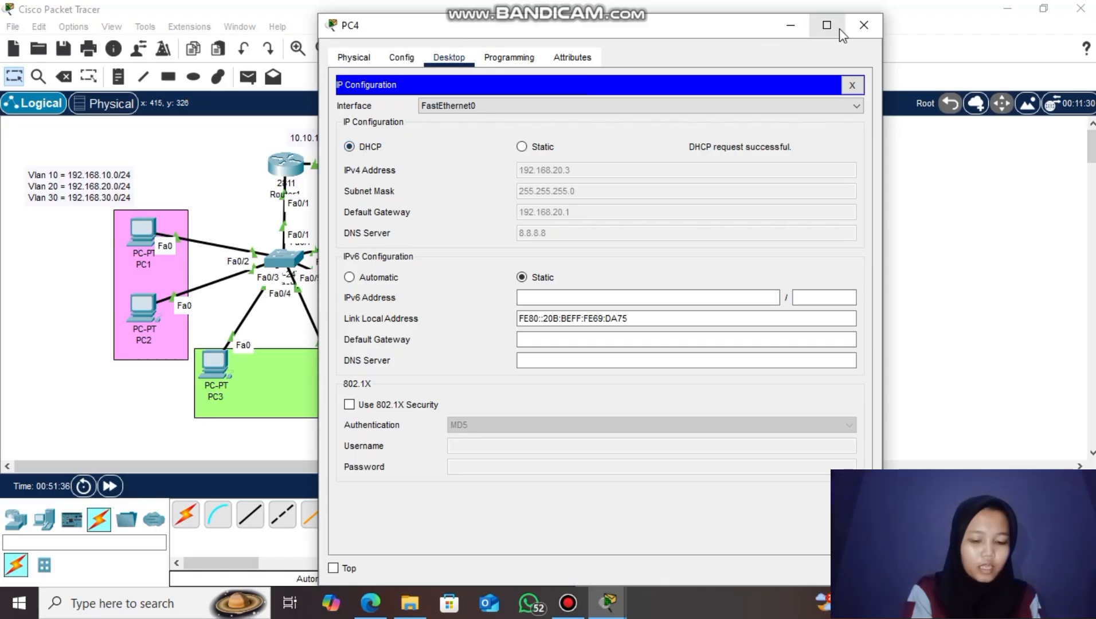
pyautogui.click(864, 25)
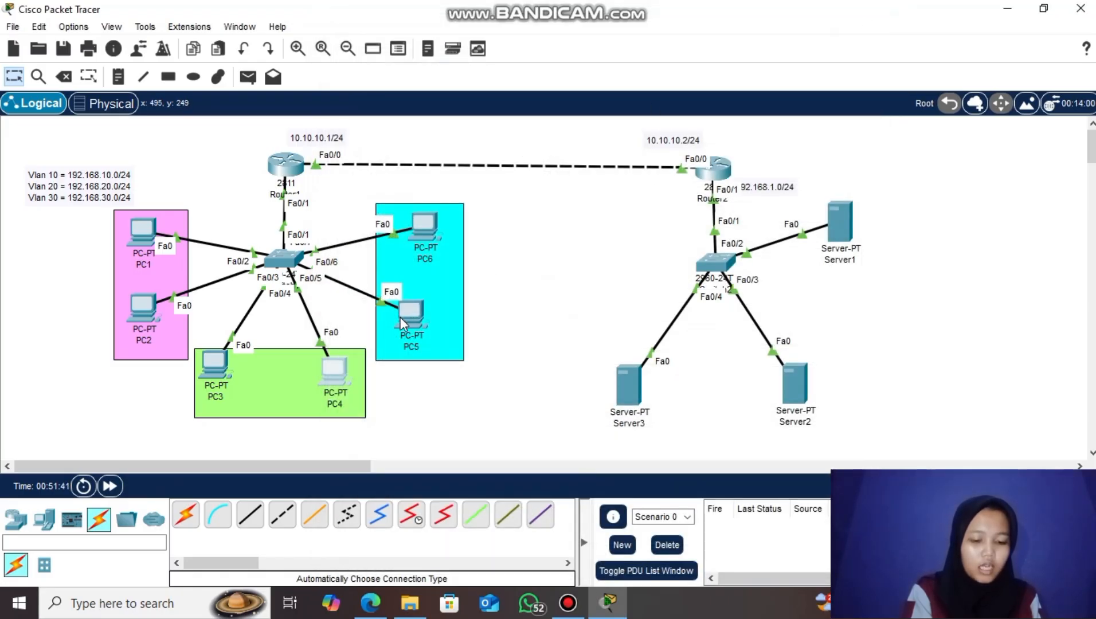
# - Set PC6's IP configuration to DHCP and close its window
pyautogui.click(400, 318)
pyautogui.click(429, 221)
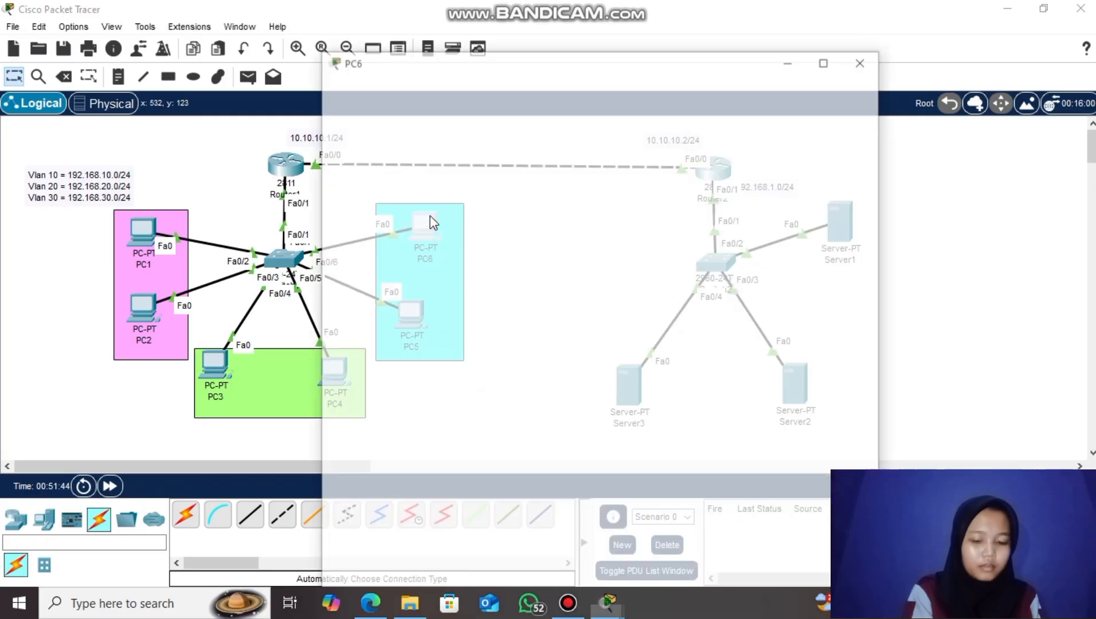
pyautogui.click(458, 59)
pyautogui.click(396, 107)
pyautogui.click(374, 148)
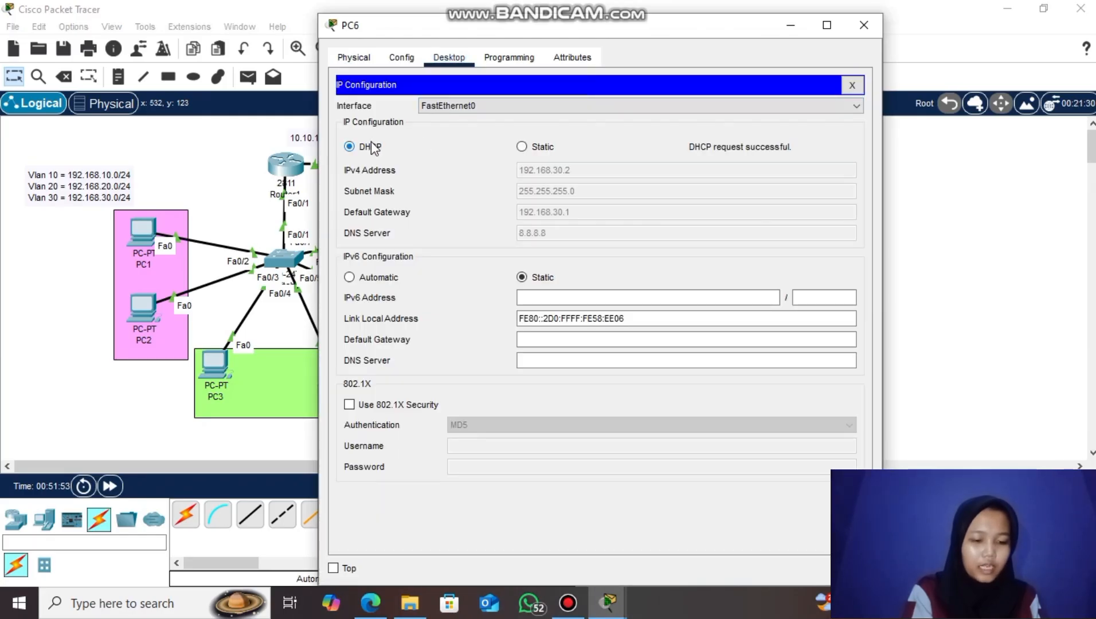
pyautogui.click(864, 25)
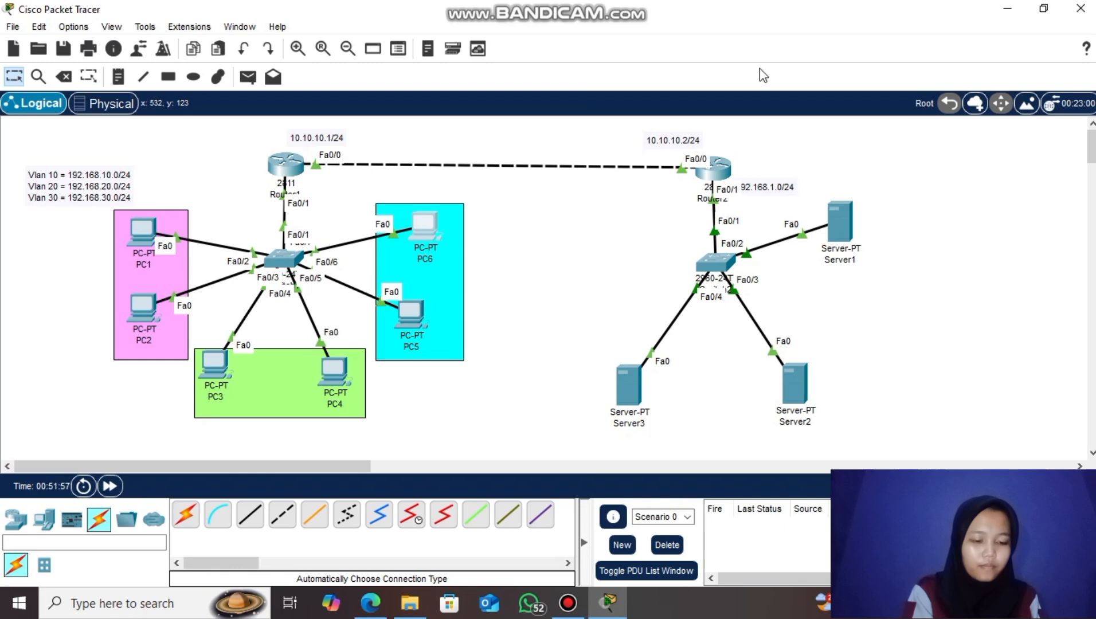
# - Set PC5 to obtain its IPv4 settings through DHCP and close its window
pyautogui.click(409, 323)
pyautogui.click(449, 57)
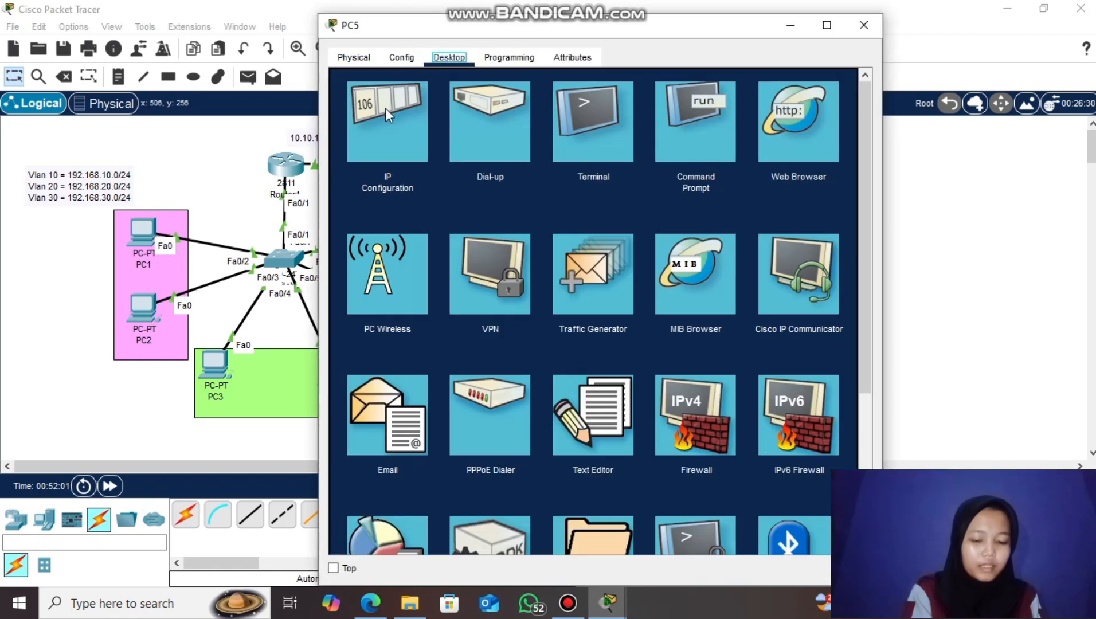
pyautogui.click(386, 108)
pyautogui.click(359, 146)
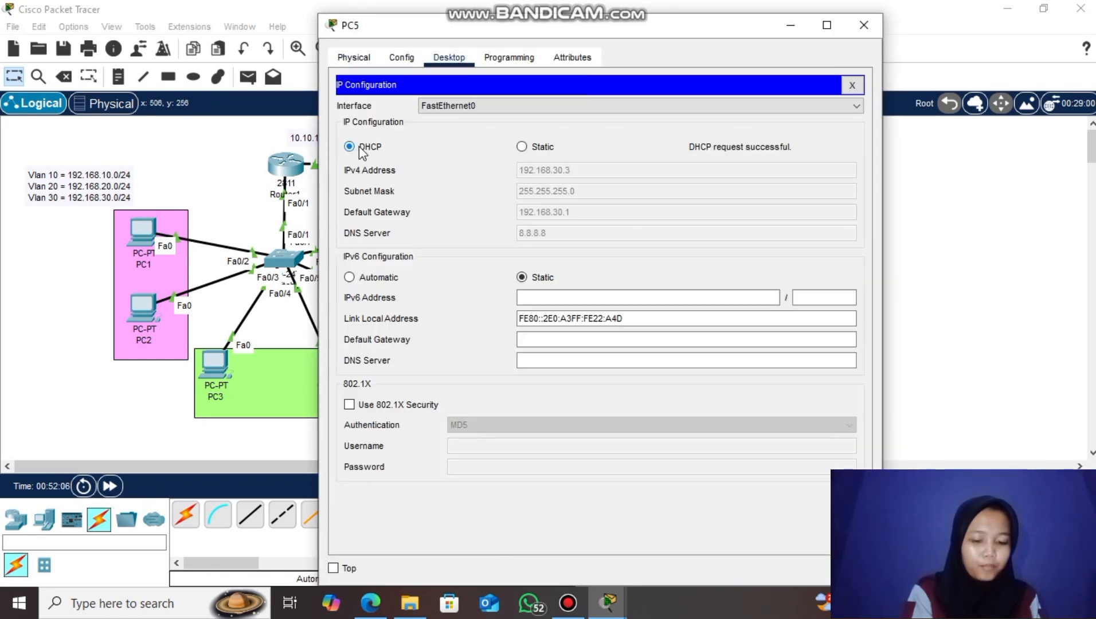
pyautogui.click(864, 25)
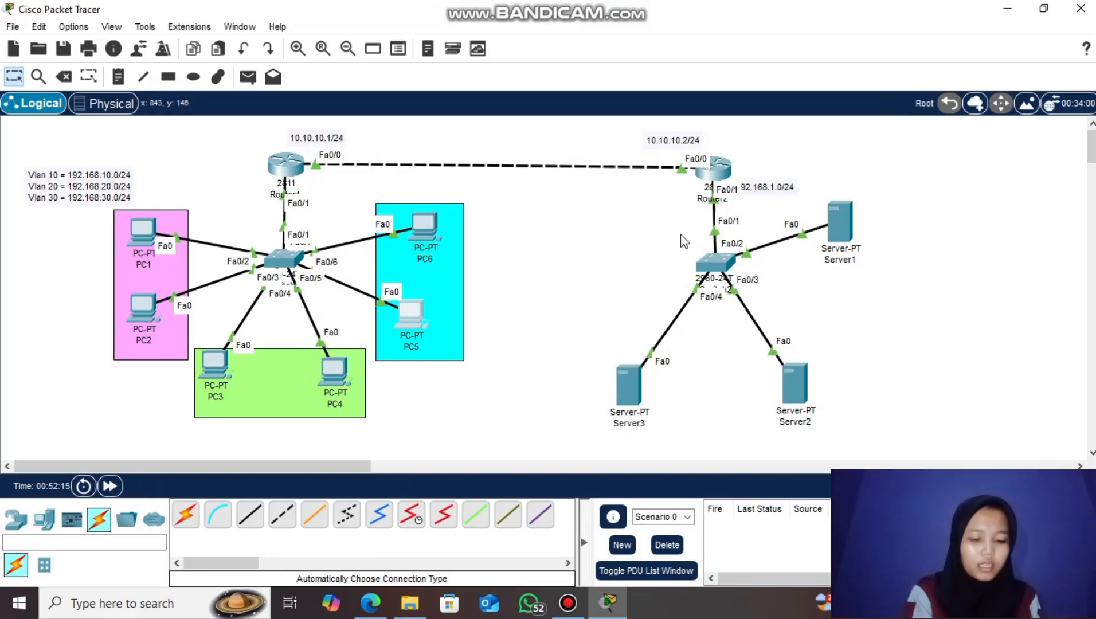
# - Check the address labels beside Router2 in the topology and enter global configuration mode in Router2's command line
pyautogui.click(712, 168)
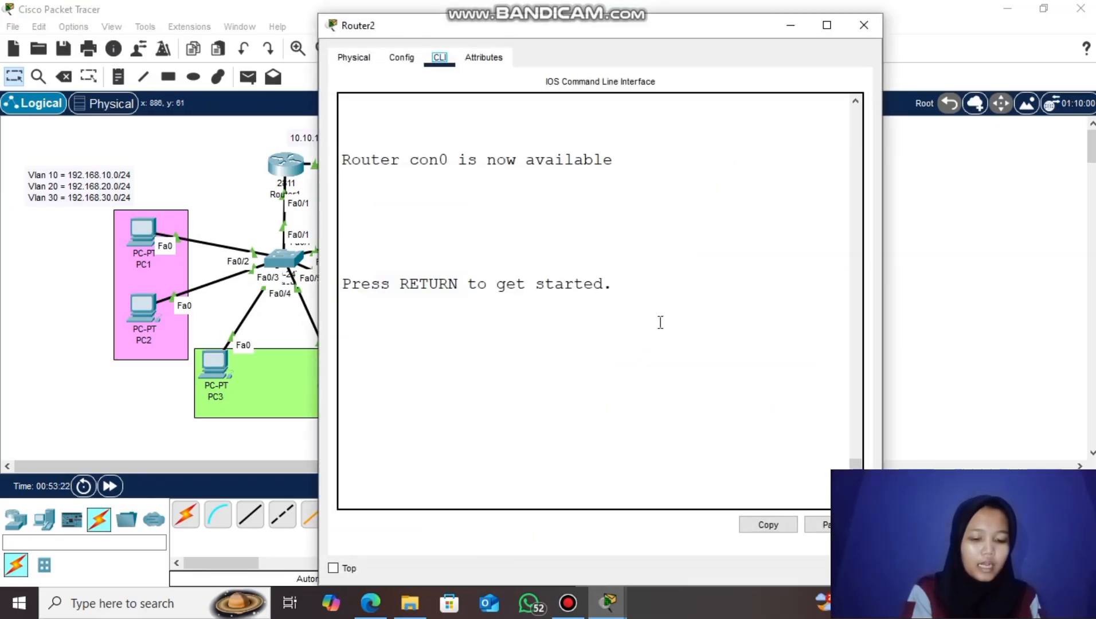
pyautogui.click(660, 322)
pyautogui.click(794, 25)
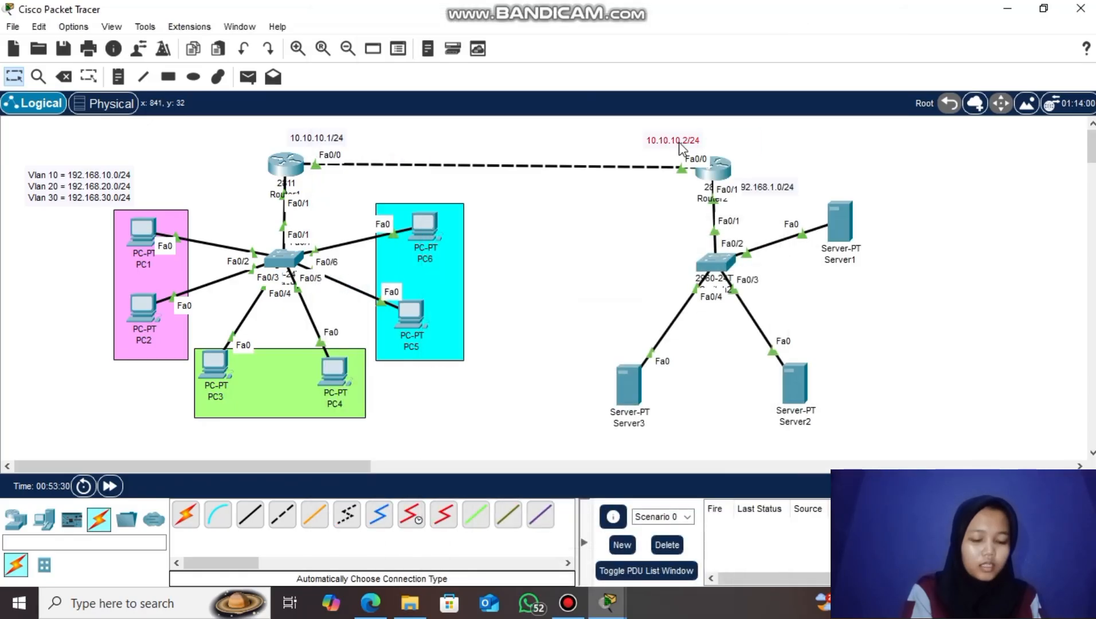
pyautogui.click(679, 143)
pyautogui.click(781, 162)
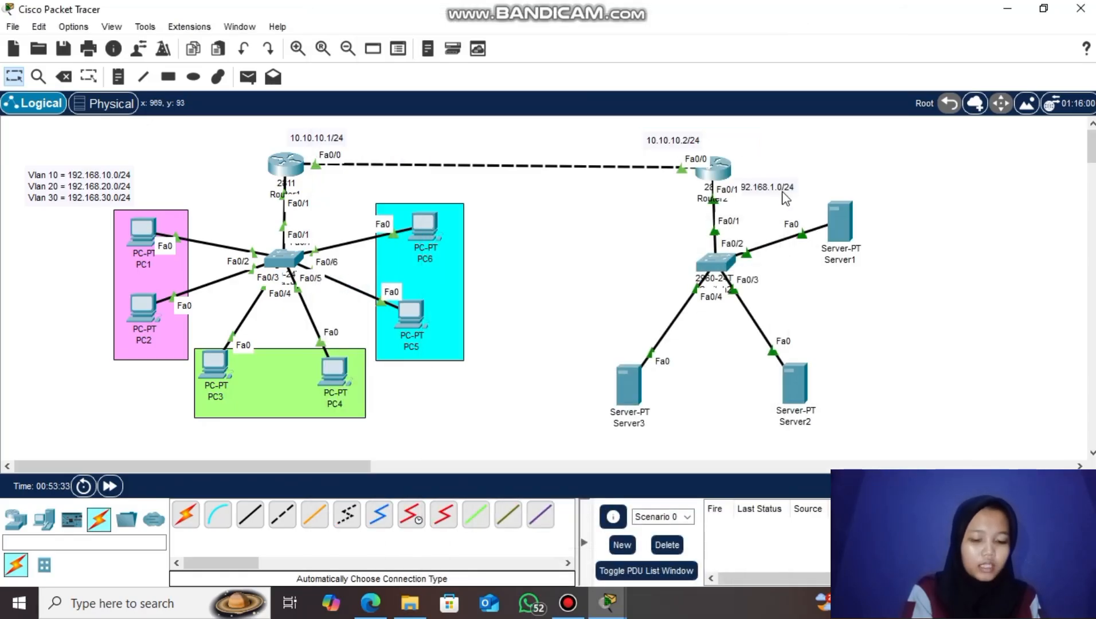
pyautogui.click(712, 173)
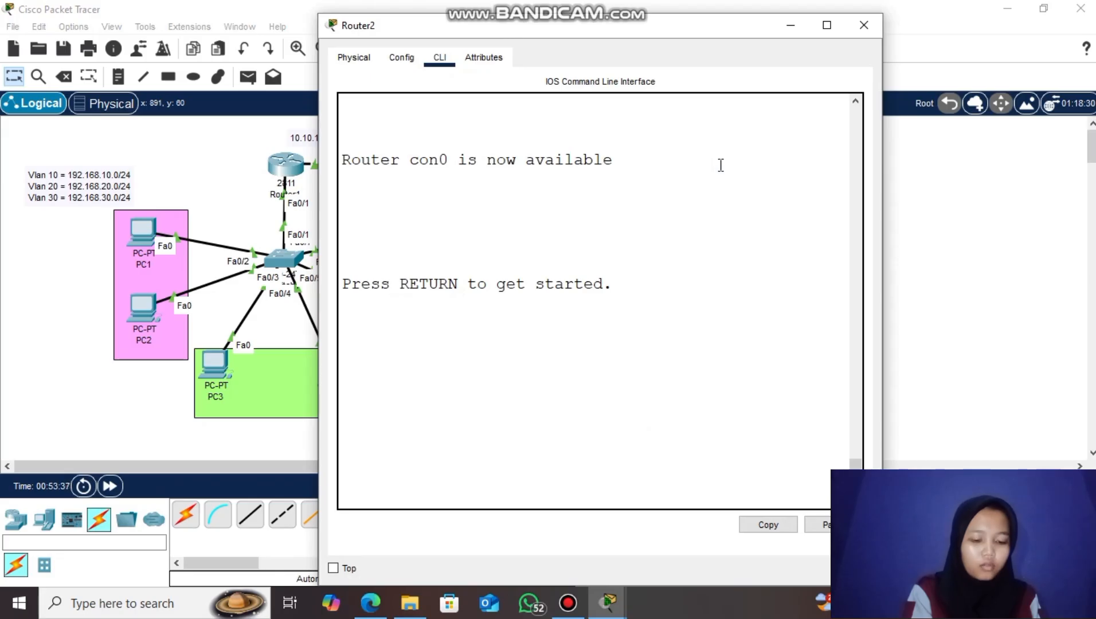
pyautogui.press('Return')
pyautogui.write('en')
pyautogui.press('Return')
pyautogui.write('conf t')
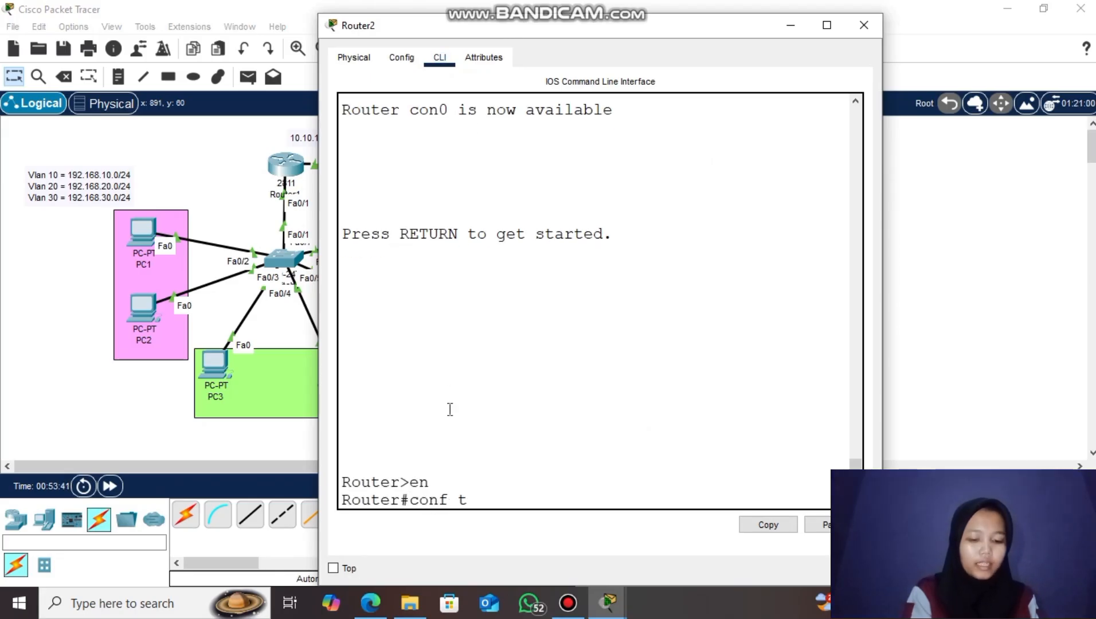
pyautogui.press('Return')
# - Assign Router2's fa0/0 interface the IP address 10.10.10.2 with mask 255.255.255.0 and exit the interface configuration
pyautogui.write('interfa')
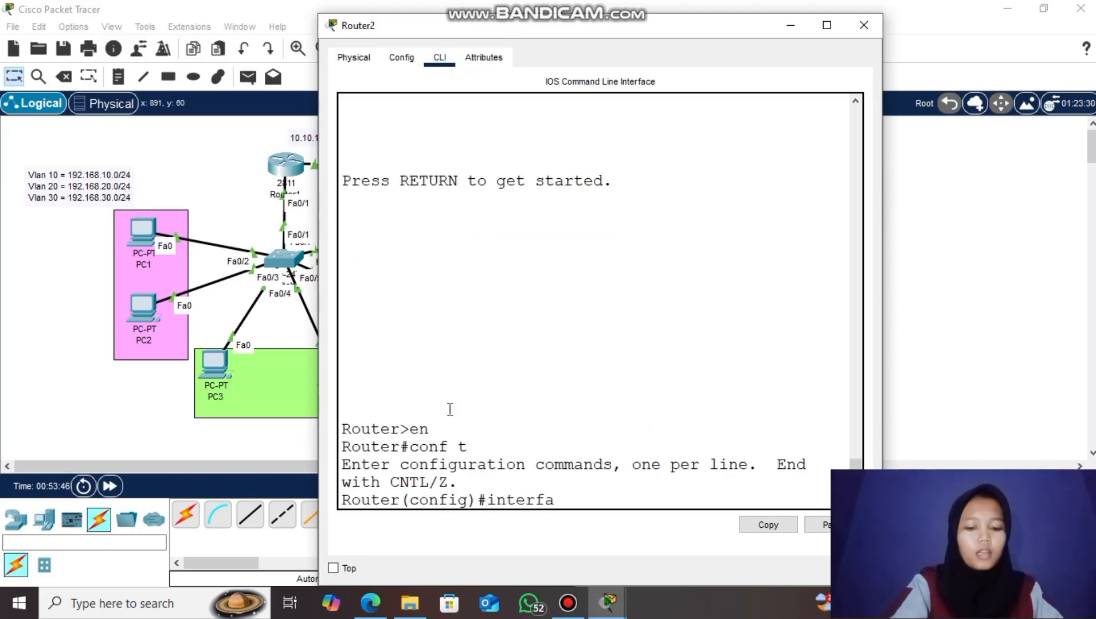
pyautogui.write('ce fa0/0')
pyautogui.press('Return')
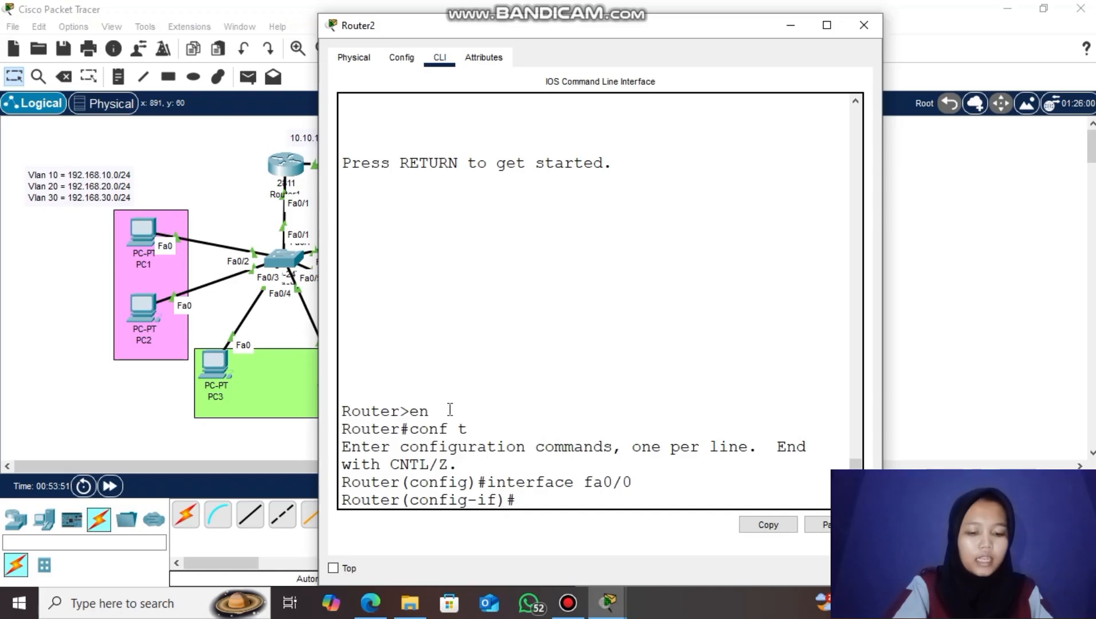
pyautogui.write('ip address 10.10.10')
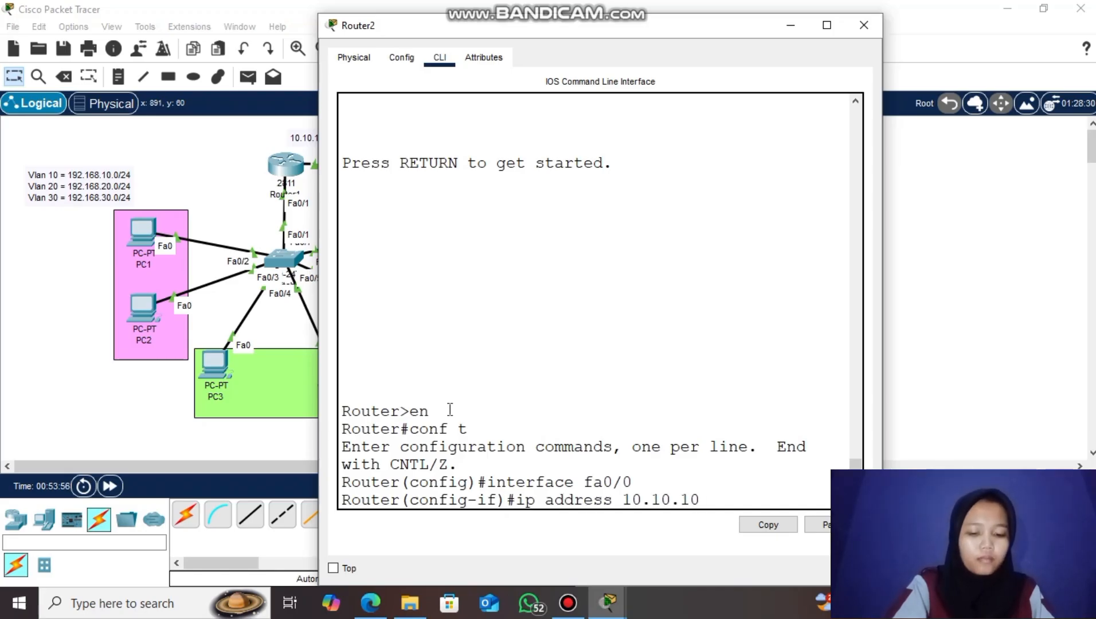
pyautogui.write('.2 255.255.255.0')
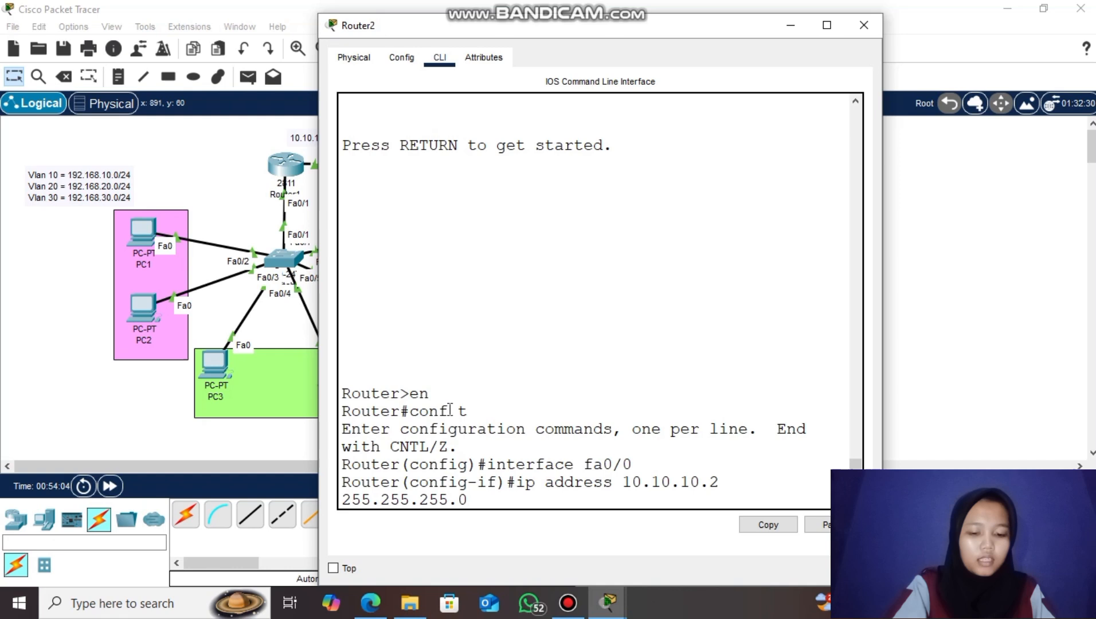
pyautogui.press('Return')
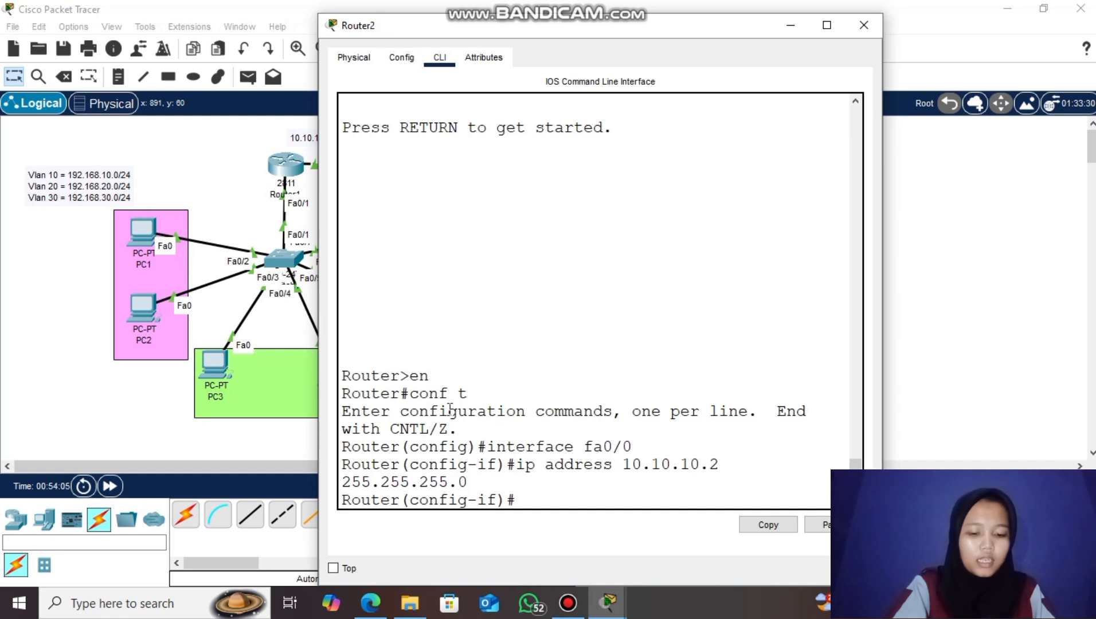
pyautogui.write('exit')
pyautogui.press('Return')
# - Assign Router2's fa0/1 interface the IP address 192.168.1.1 with mask 255.255.255.0 and exit the interface configuration
pyautogui.write('interface fa0/1')
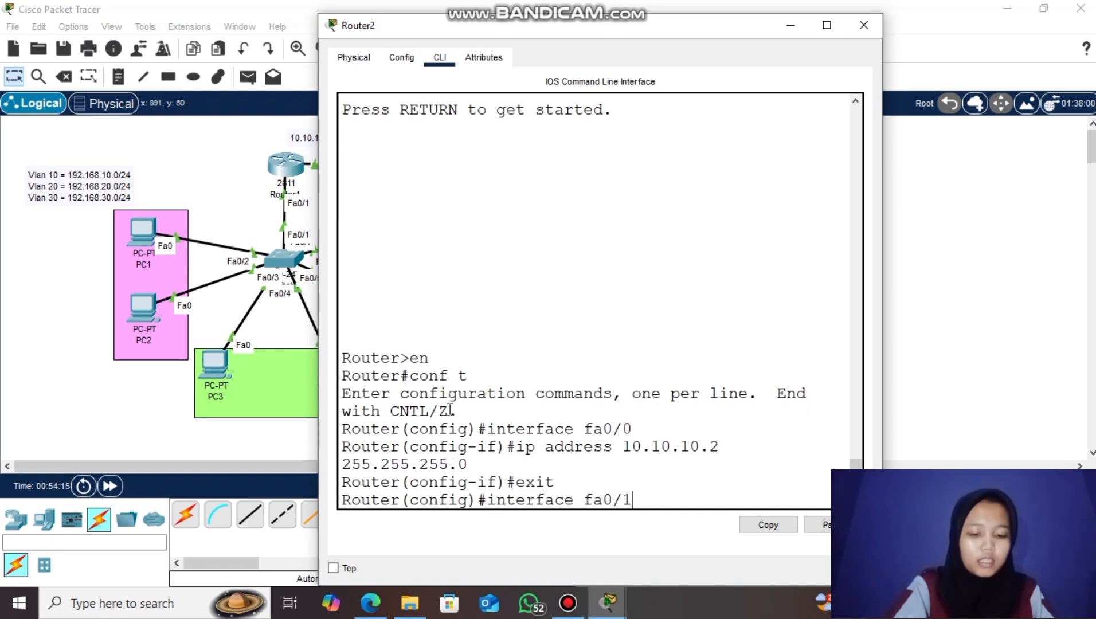
pyautogui.press('Return')
pyautogui.write('ip address')
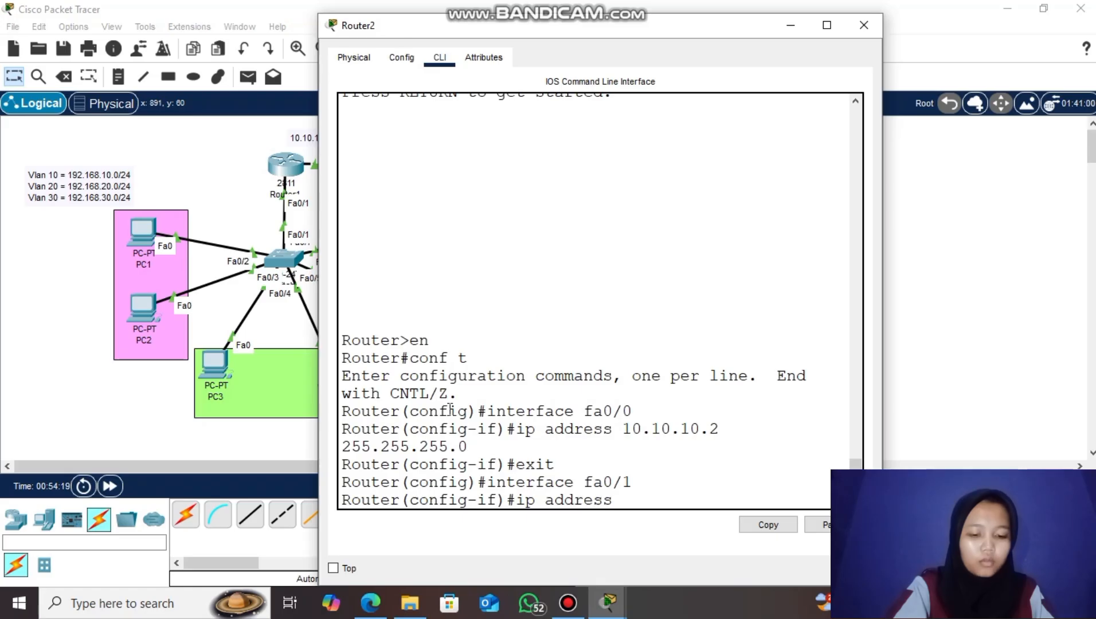
pyautogui.write(' 192.168')
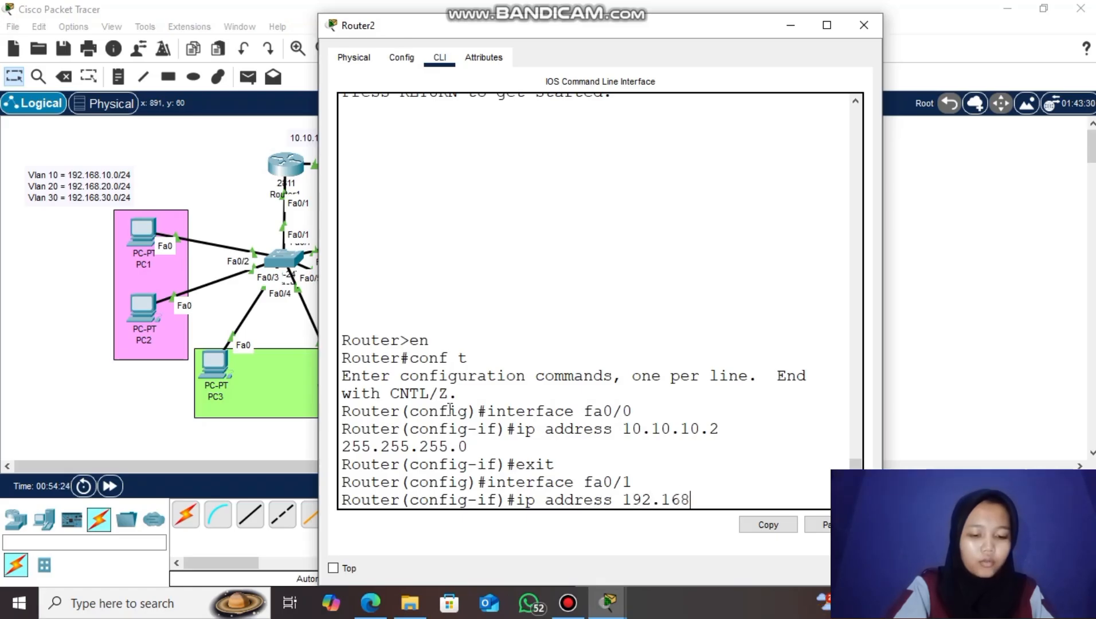
pyautogui.write('.1.1 255.255.2')
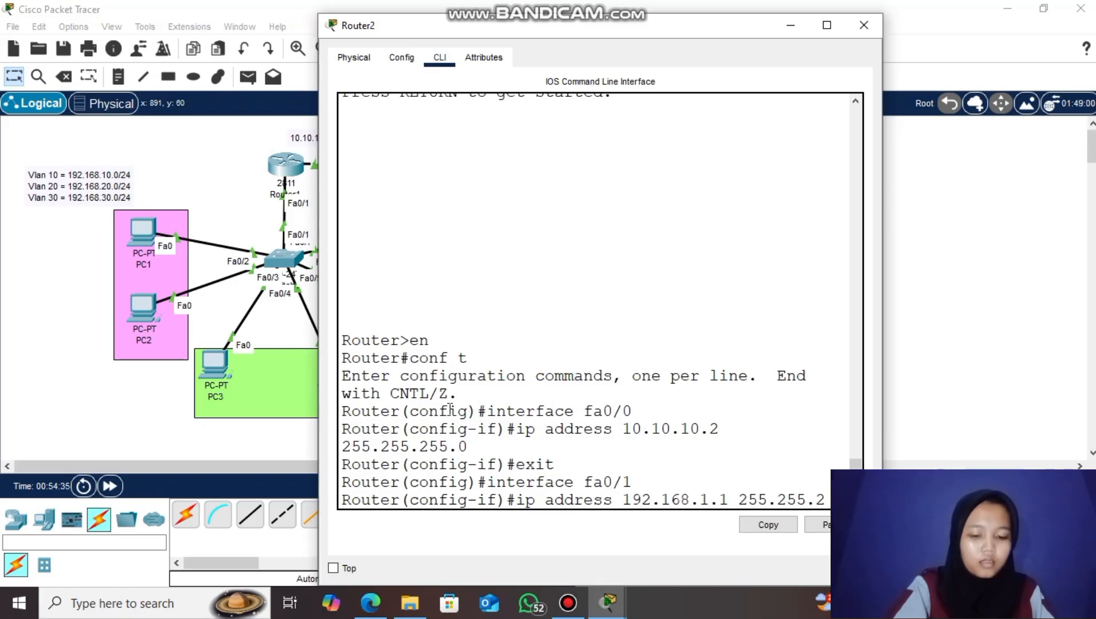
pyautogui.write('55.0')
pyautogui.press('Return')
pyautogui.write('exit')
pyautogui.press('Return')
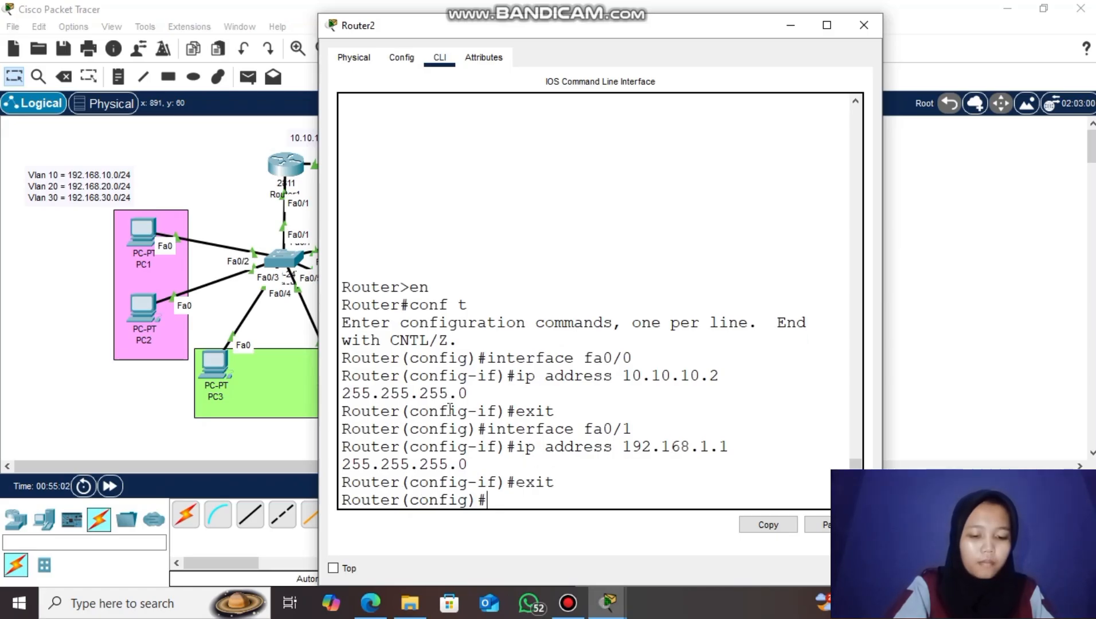
# - Create a DHCP pool named SERVER on Router2 for the network 192.168.1.0 with mask 255.255.255.0
pyautogui.write('ip dhcp pool')
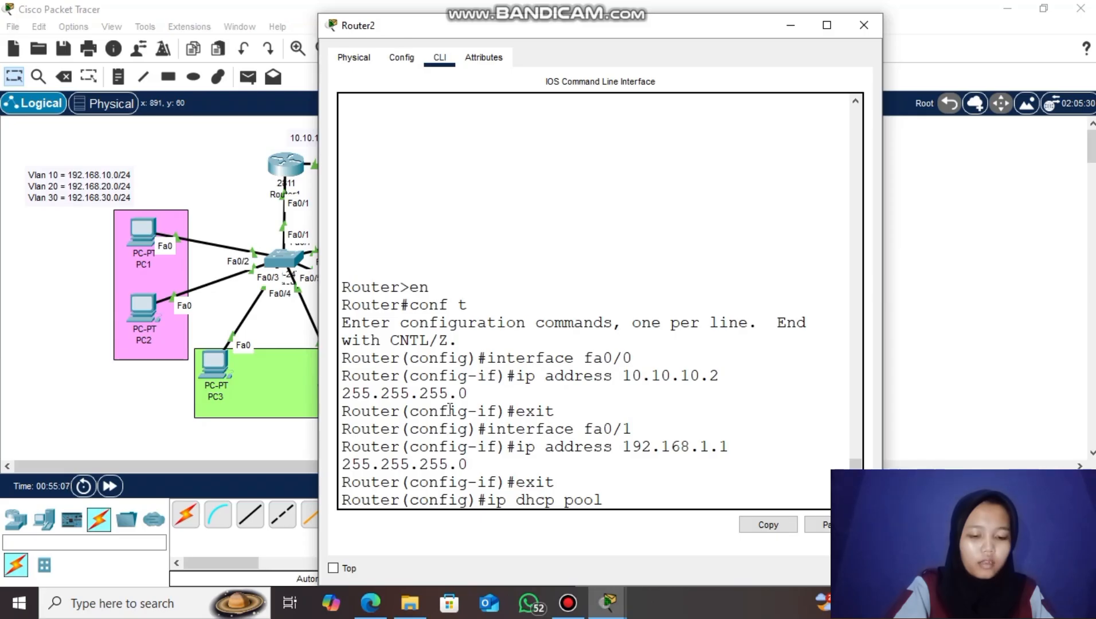
pyautogui.write(' SERVER')
pyautogui.press('Return')
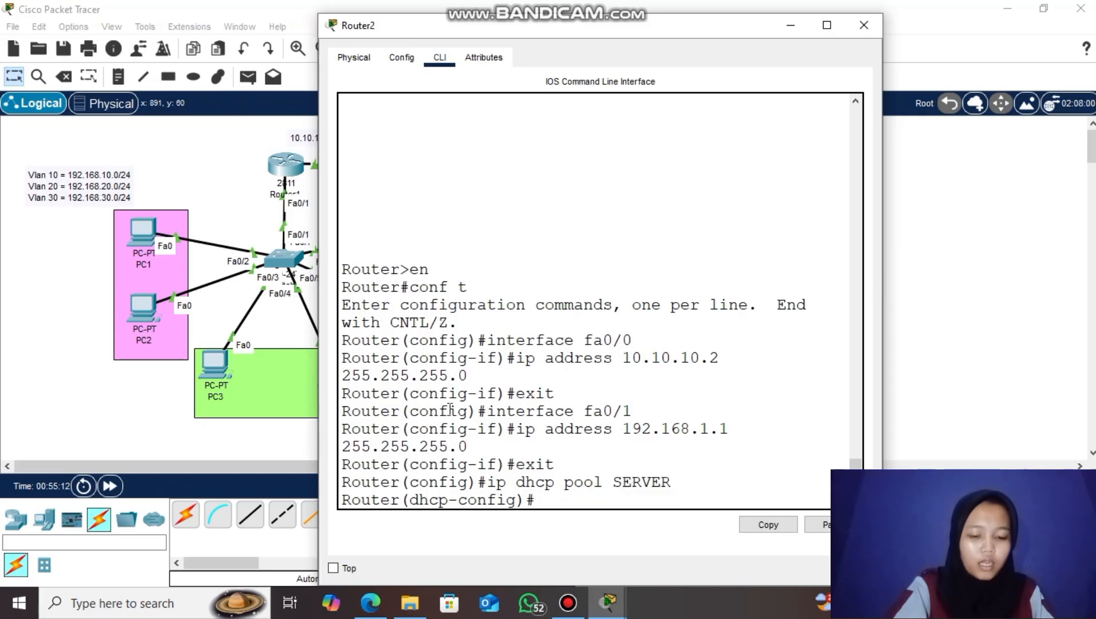
pyautogui.write('network ')
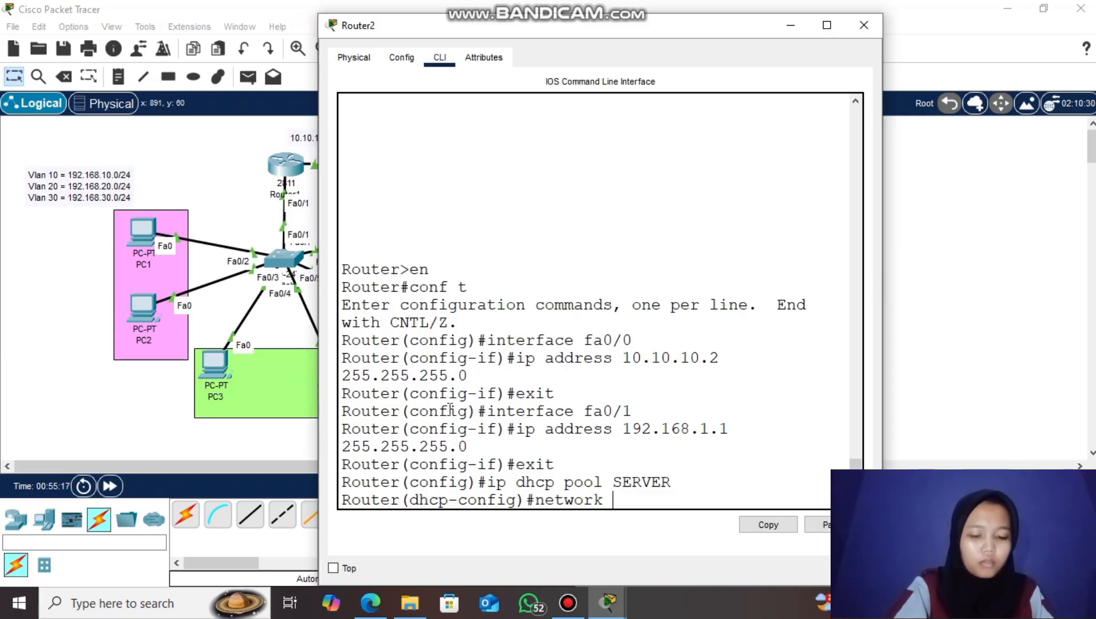
pyautogui.write('192.168.1.0')
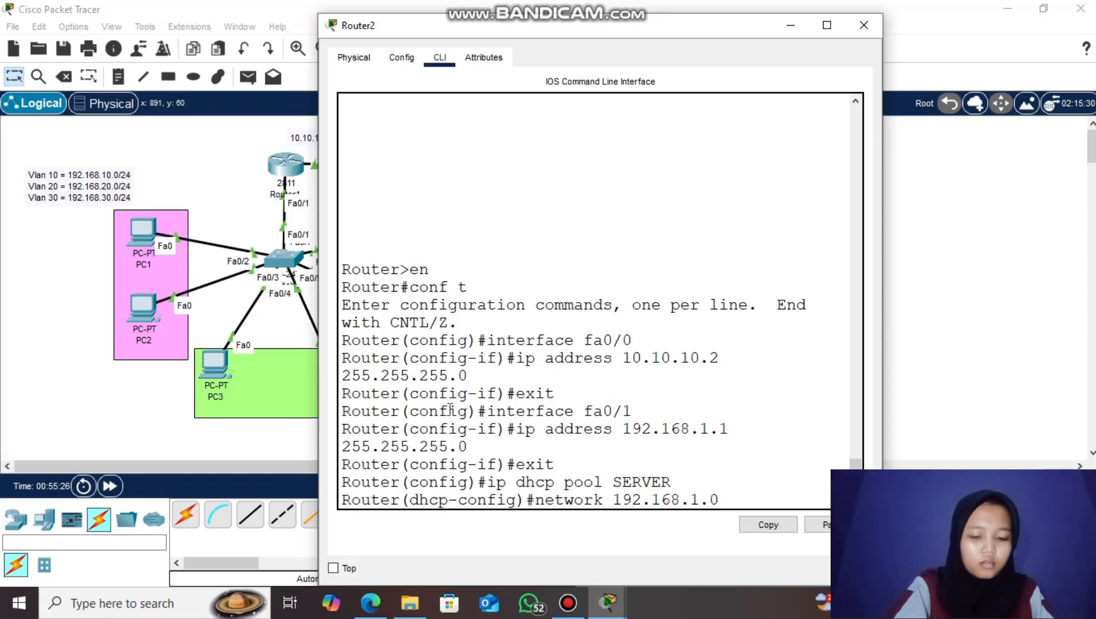
pyautogui.write(' 255.255.255')
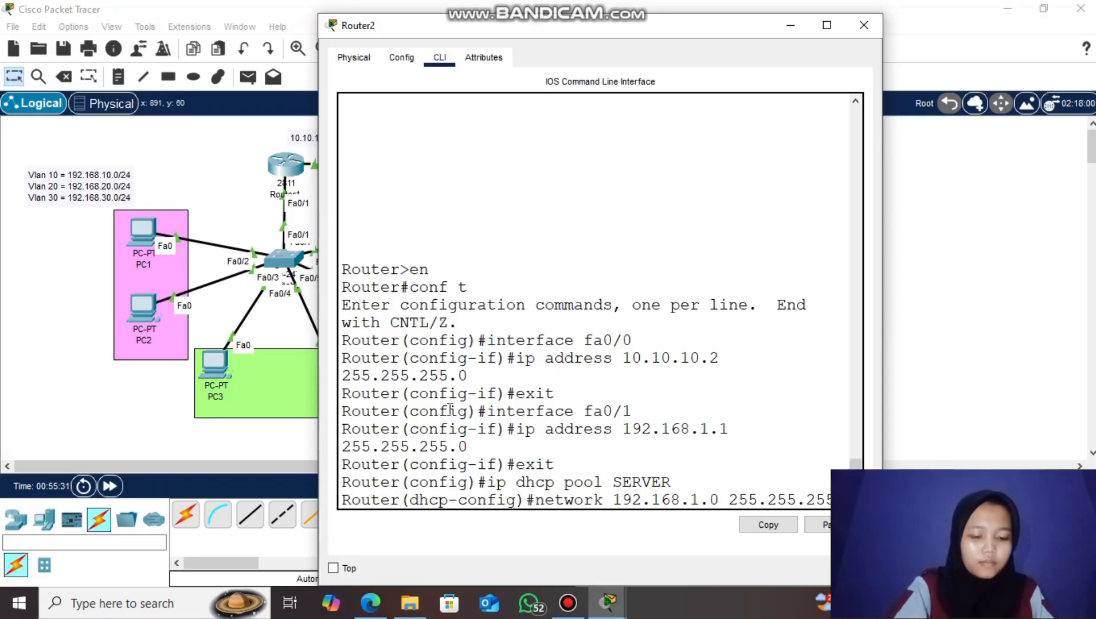
pyautogui.write('.0')
pyautogui.press('Return')
# - Set the SERVER pool's default router to 192.168.1.1 and its DNS server to 8.8.8.8, and exit the pool configuration
pyautogui.write('default-')
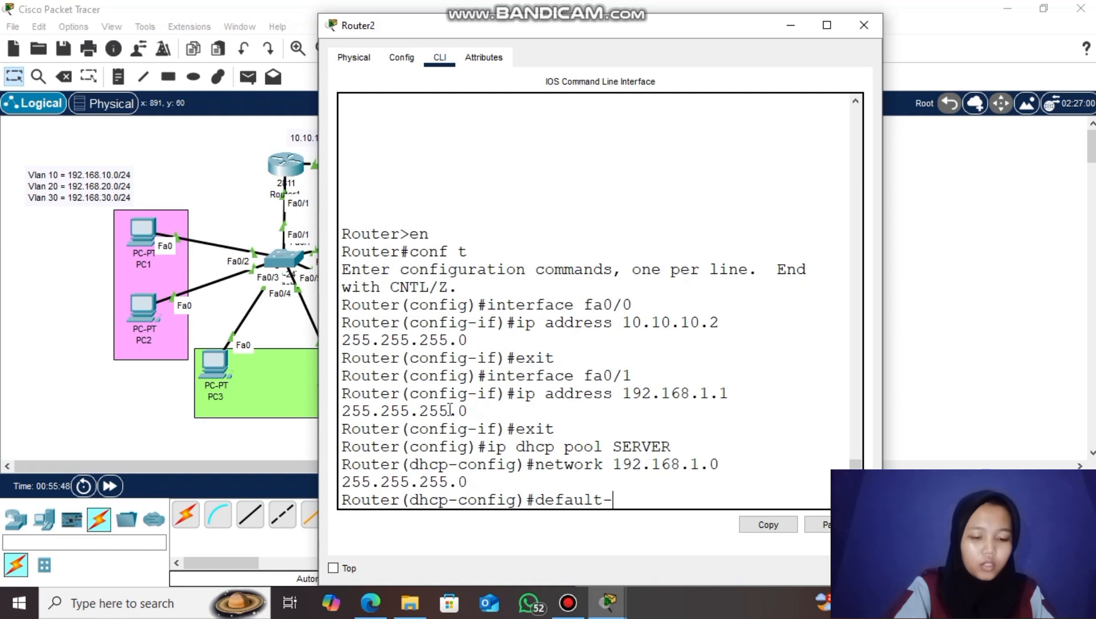
pyautogui.write('router 1')
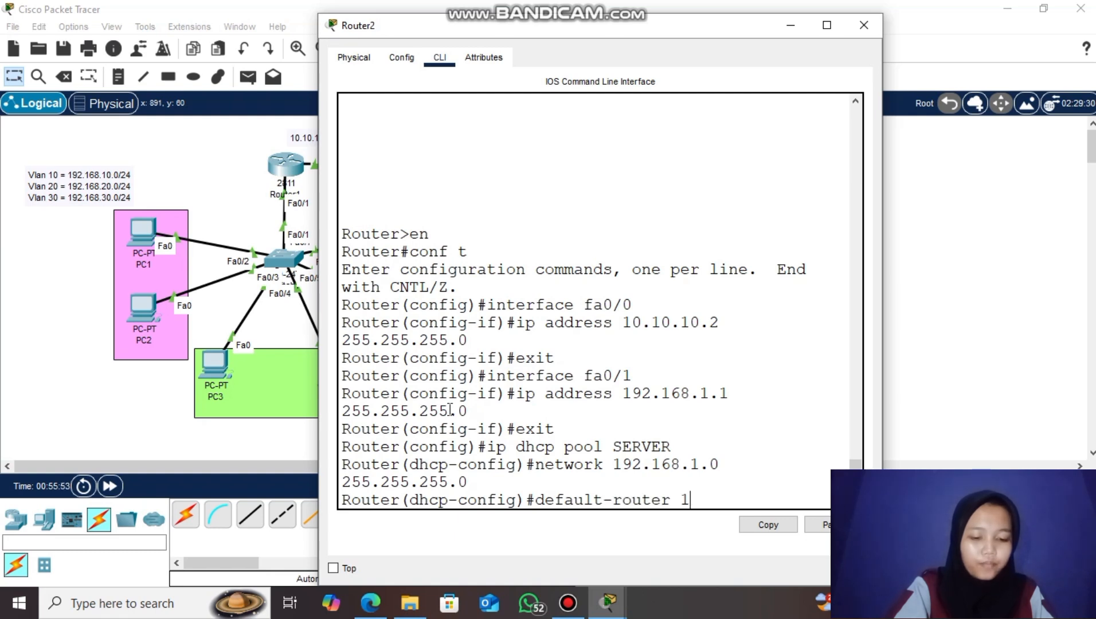
pyautogui.write('92.168.1.1')
pyautogui.press('Return')
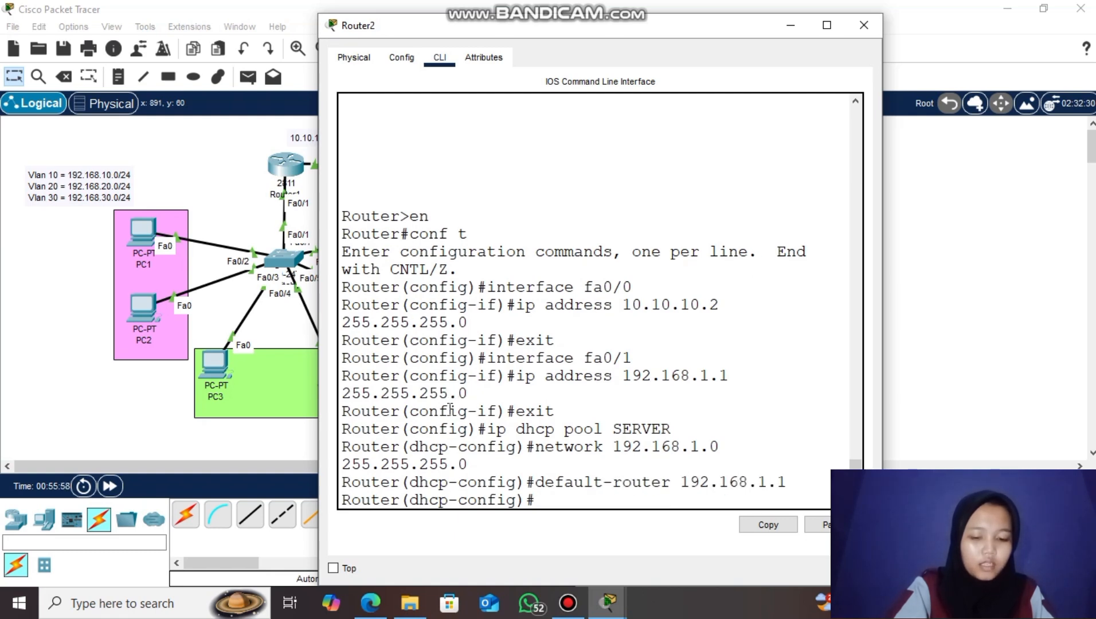
pyautogui.write('dns-server')
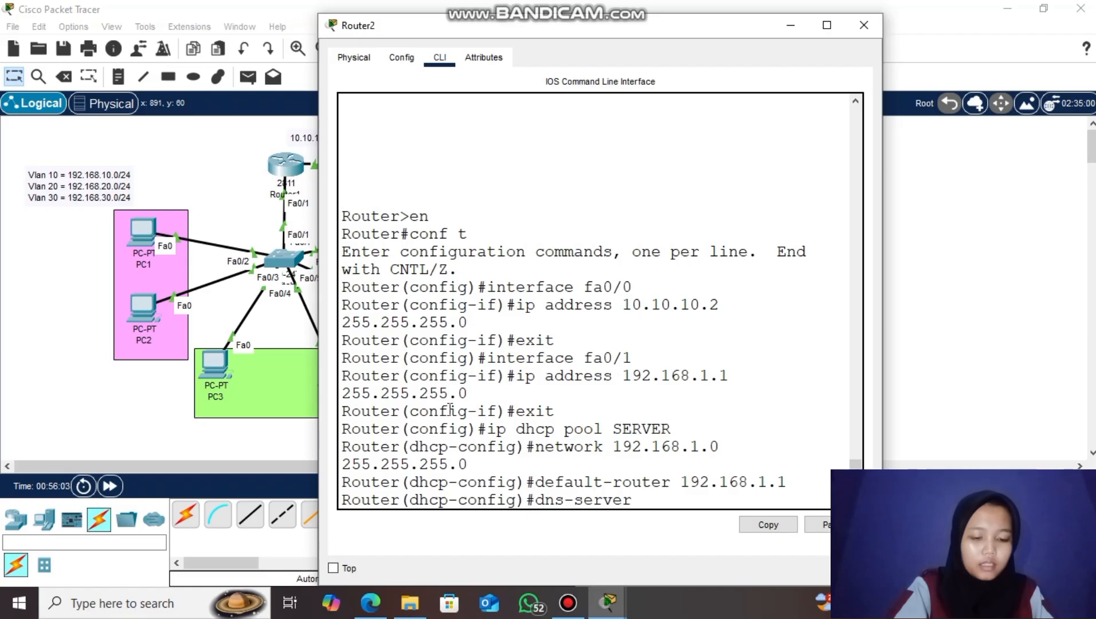
pyautogui.write(' 8.8.8.8')
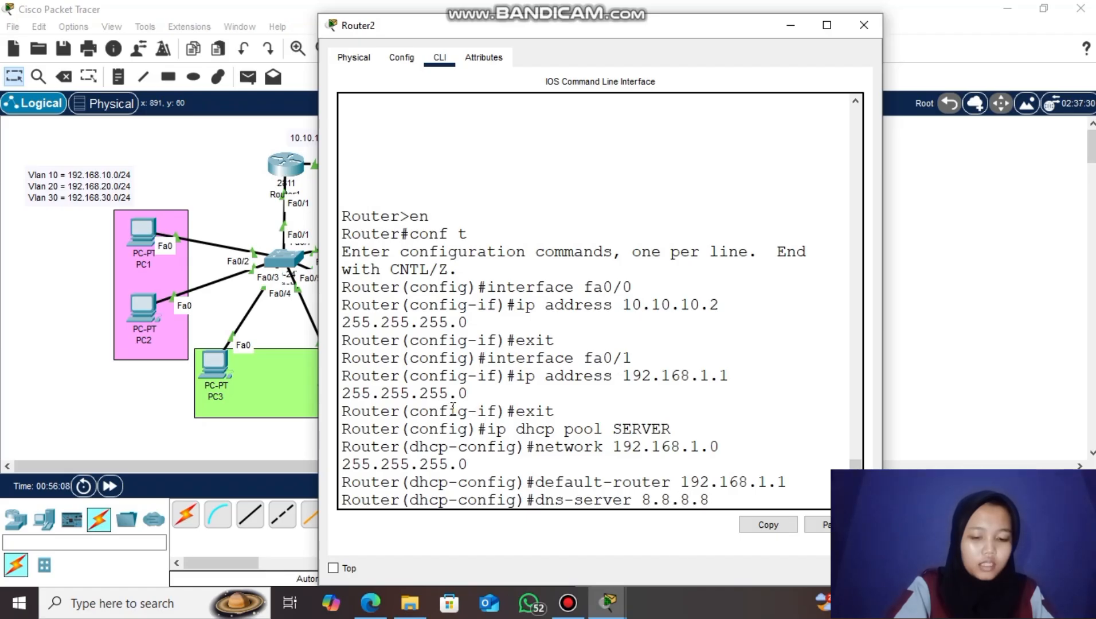
pyautogui.press('Return')
pyautogui.write('exit')
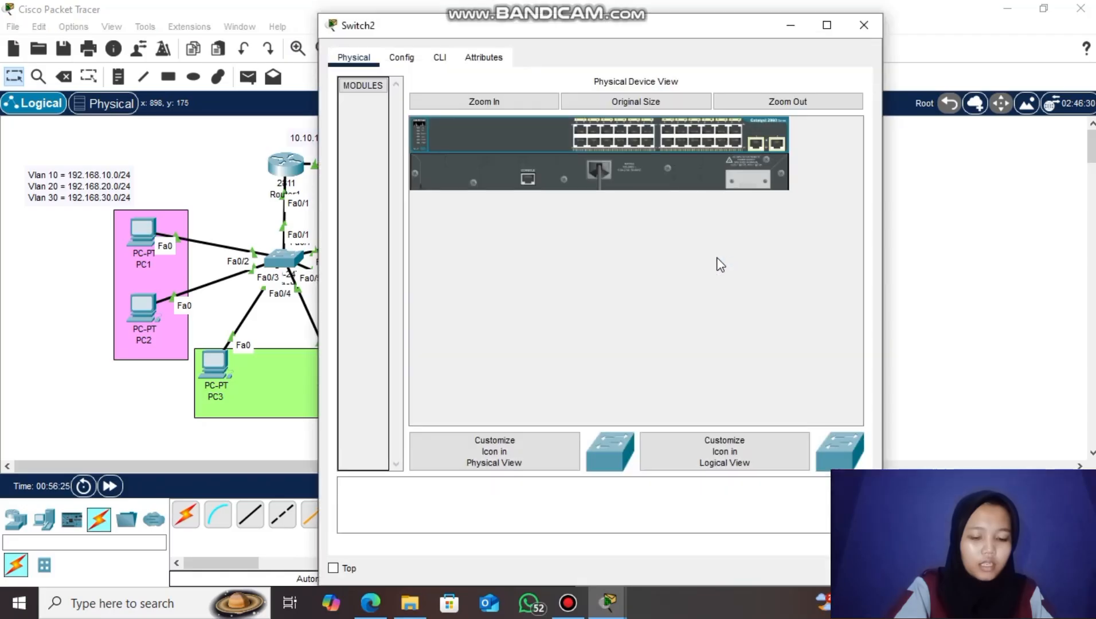
# - Enter global configuration mode in Switch2's command line
pyautogui.click(439, 59)
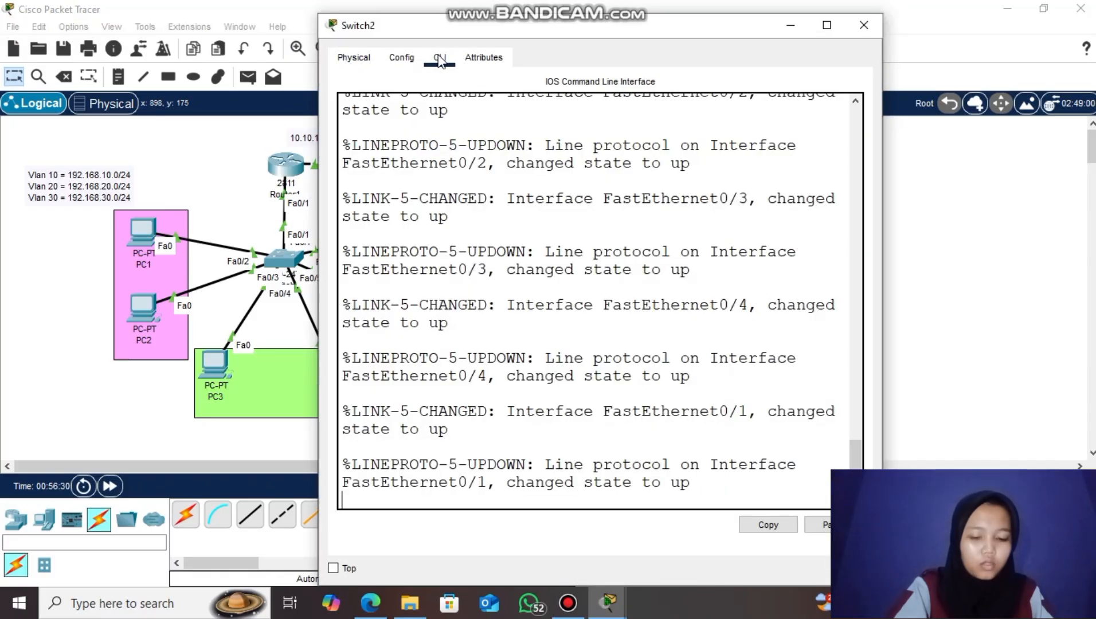
pyautogui.write('en')
pyautogui.press('Return')
pyautogui.write('conf t')
pyautogui.press('Return')
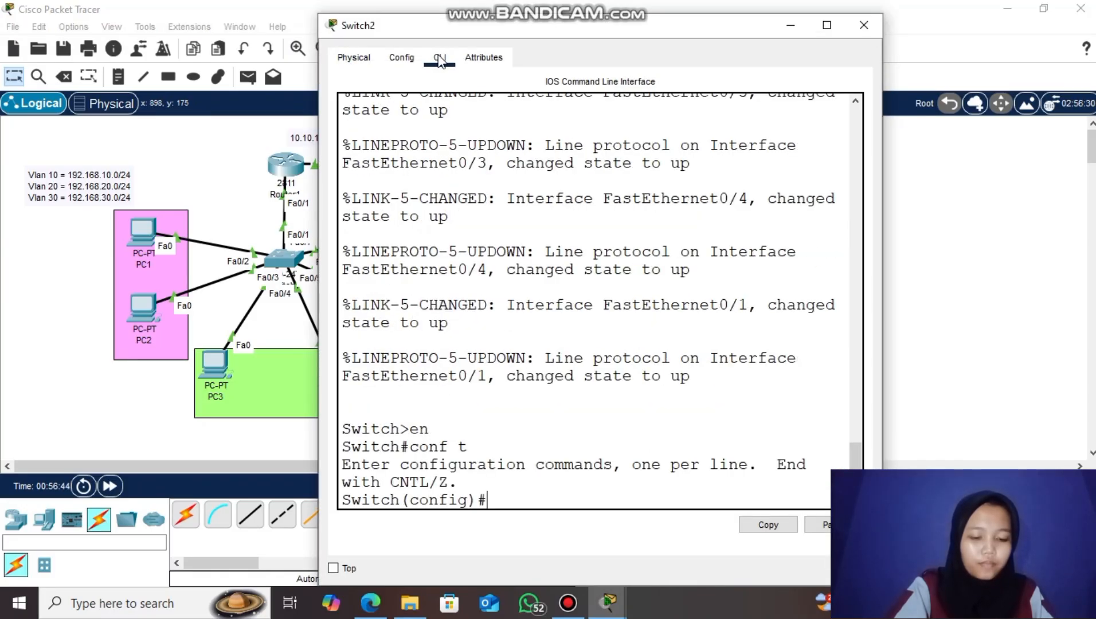
# - Set Switch2's fa0/1 interface to trunk mode, exit the interface configuration and close the switch window
pyautogui.write('interface fa0/1')
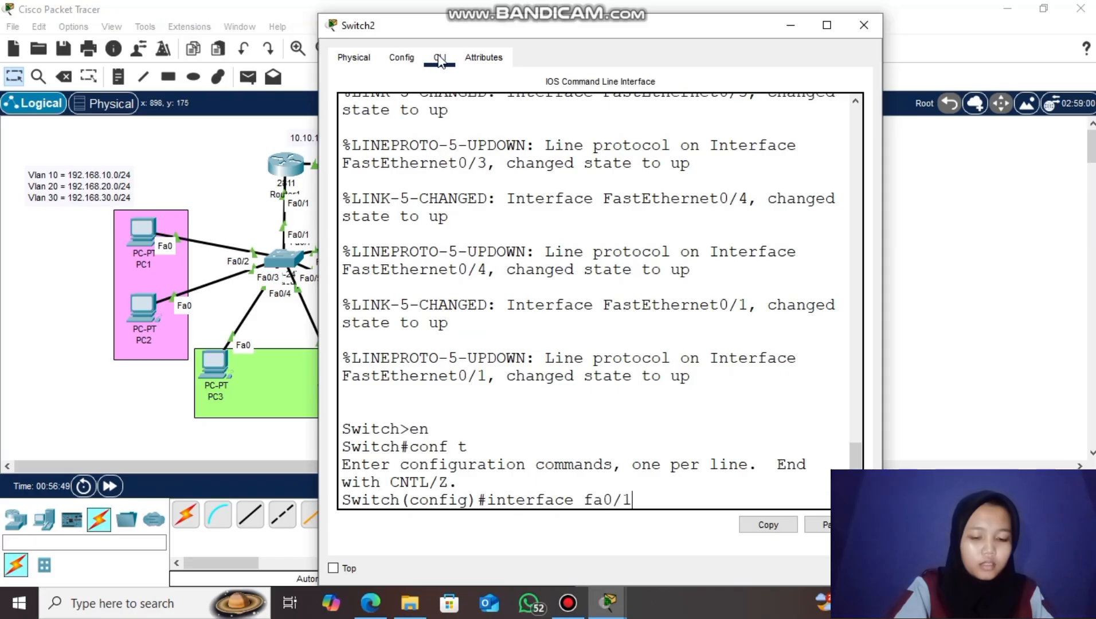
pyautogui.press('Return')
pyautogui.write('switchport')
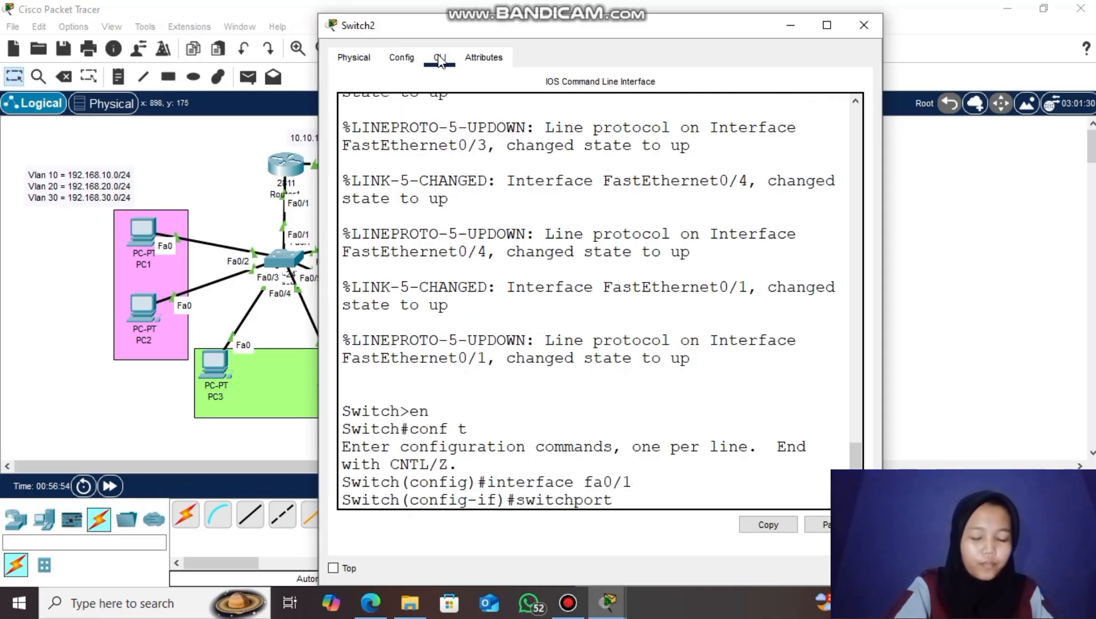
pyautogui.write(' mode trunk')
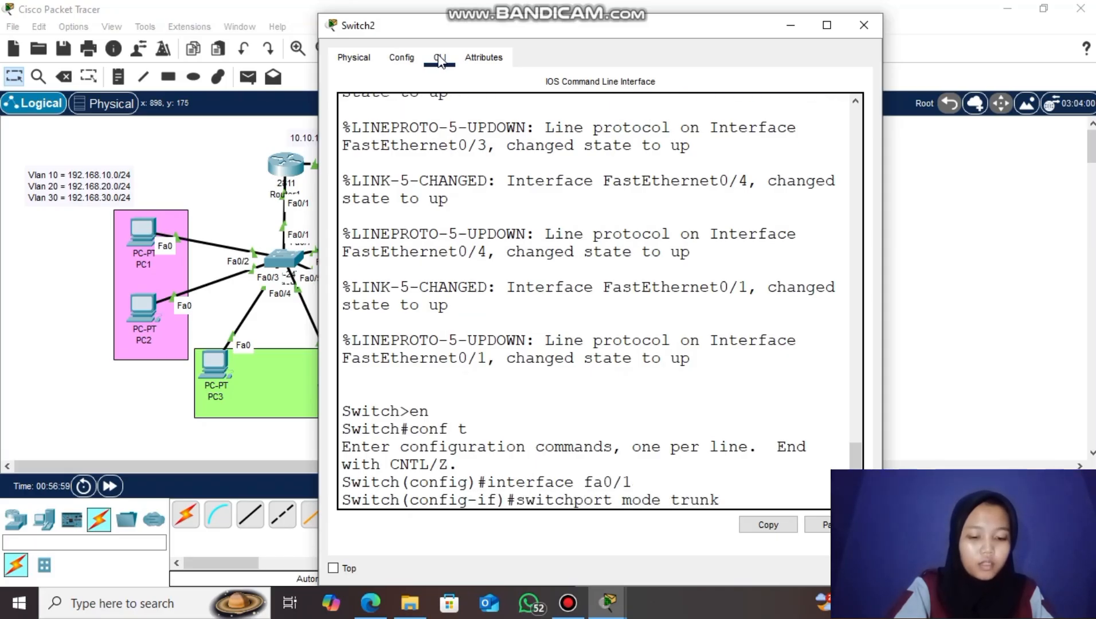
pyautogui.press('Return')
pyautogui.write('exit')
pyautogui.press('Return')
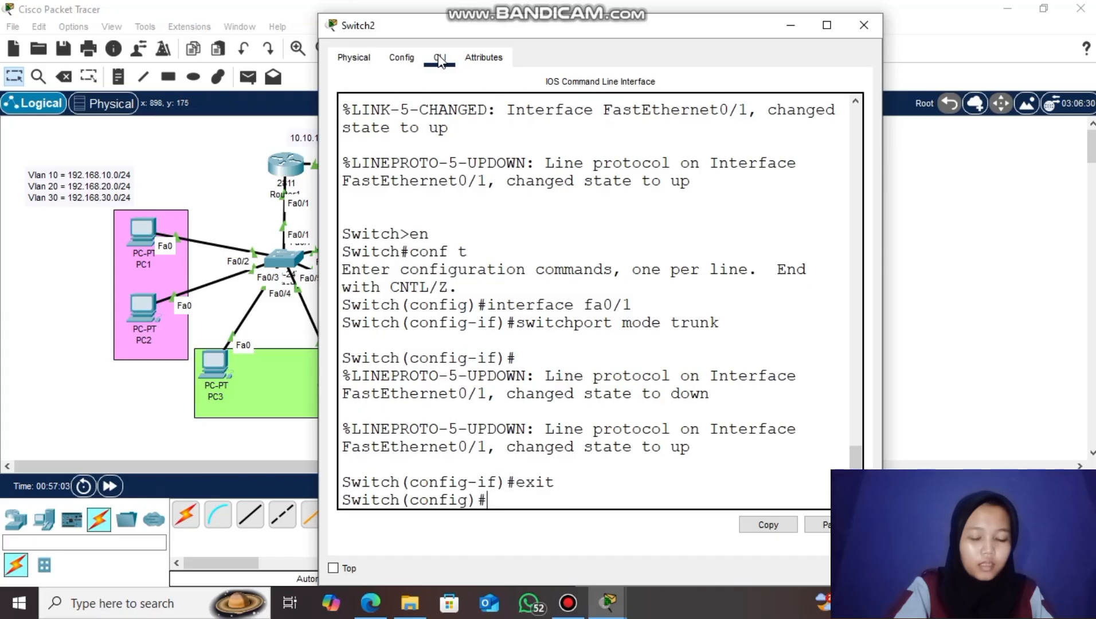
pyautogui.click(876, 23)
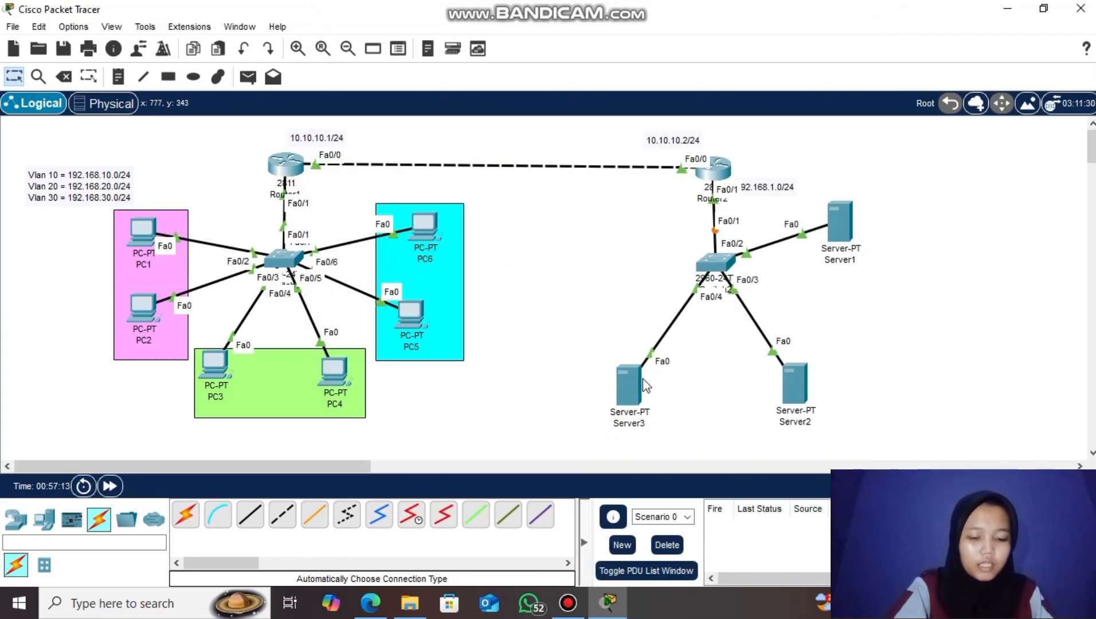
# - Set Server1 to obtain its IPv4 settings through DHCP and close its window
pyautogui.click(838, 224)
pyautogui.click(503, 57)
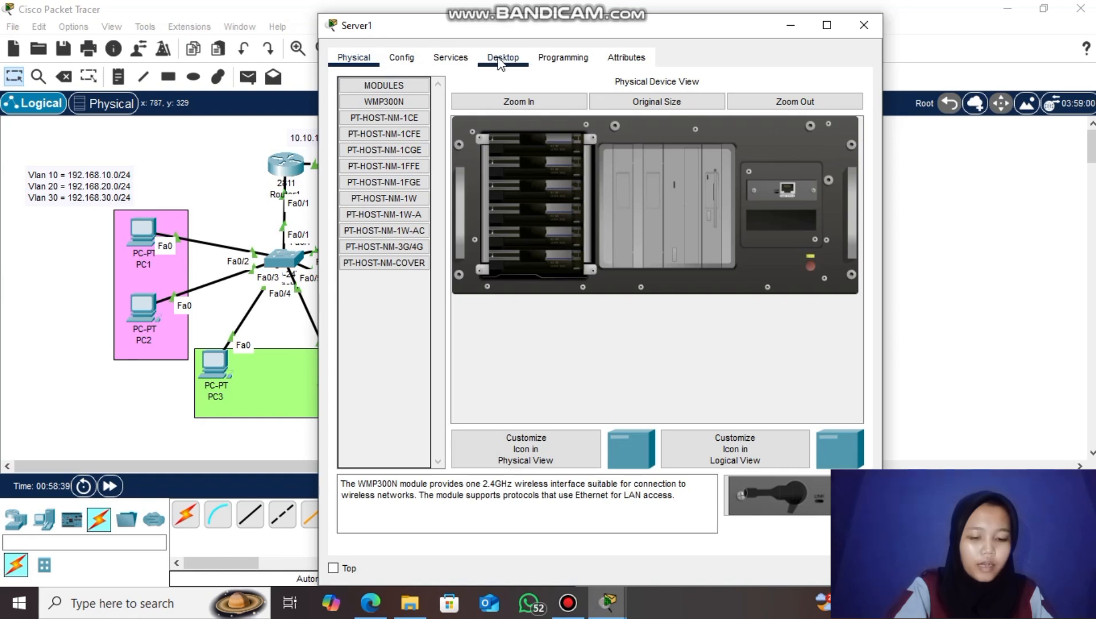
pyautogui.click(406, 103)
pyautogui.click(350, 127)
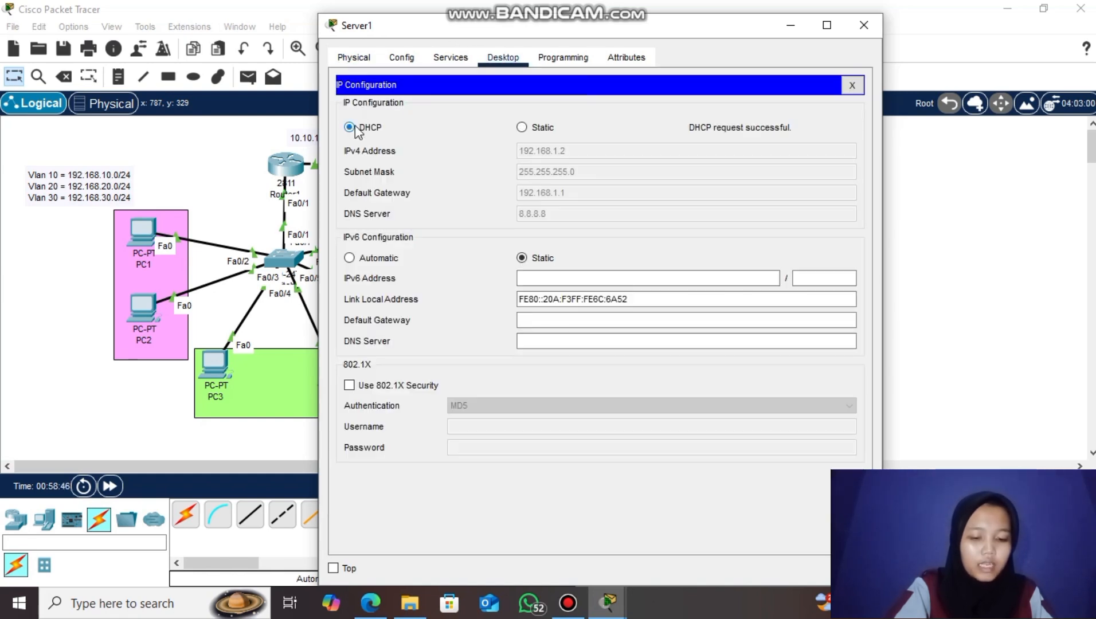
pyautogui.click(864, 25)
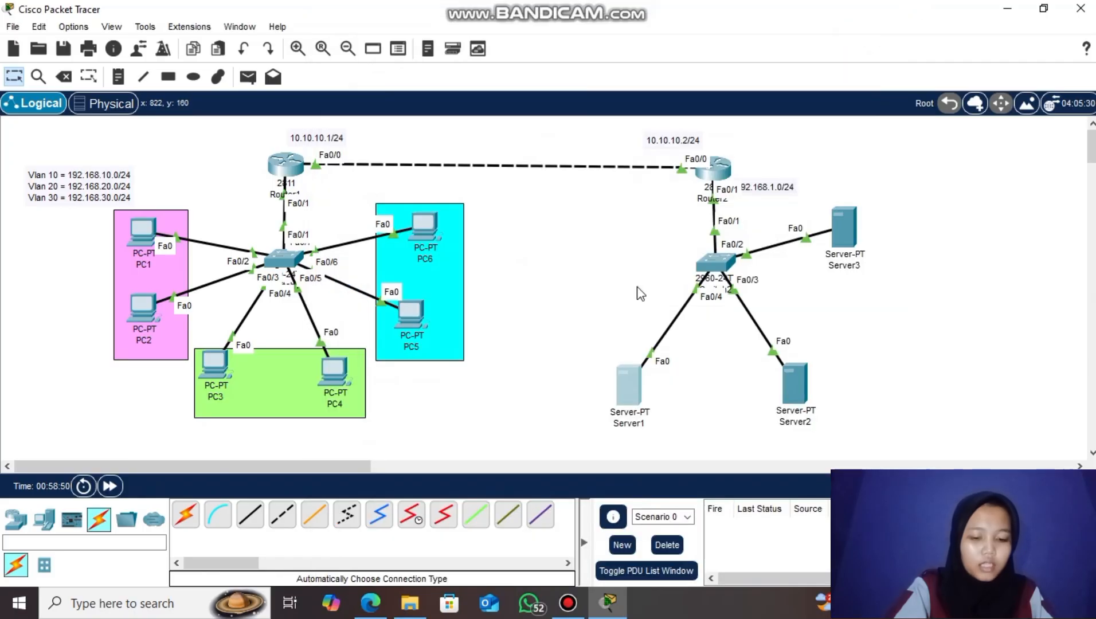
# - Set Server2 to obtain its IPv4 settings through DHCP and close its window
pyautogui.click(789, 378)
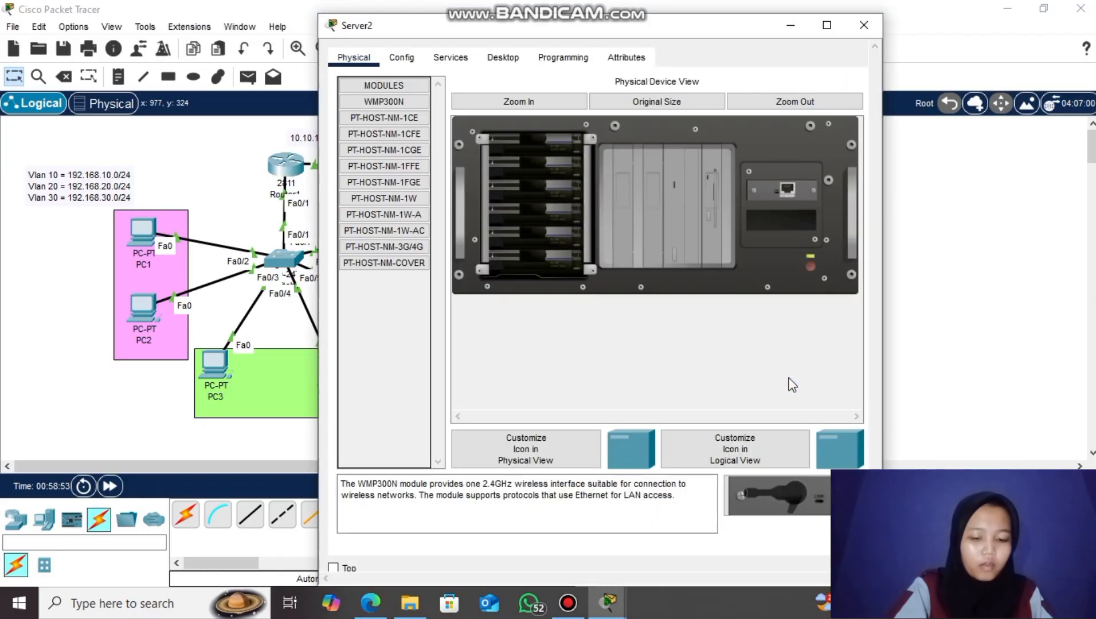
pyautogui.click(503, 58)
pyautogui.click(417, 120)
pyautogui.click(361, 128)
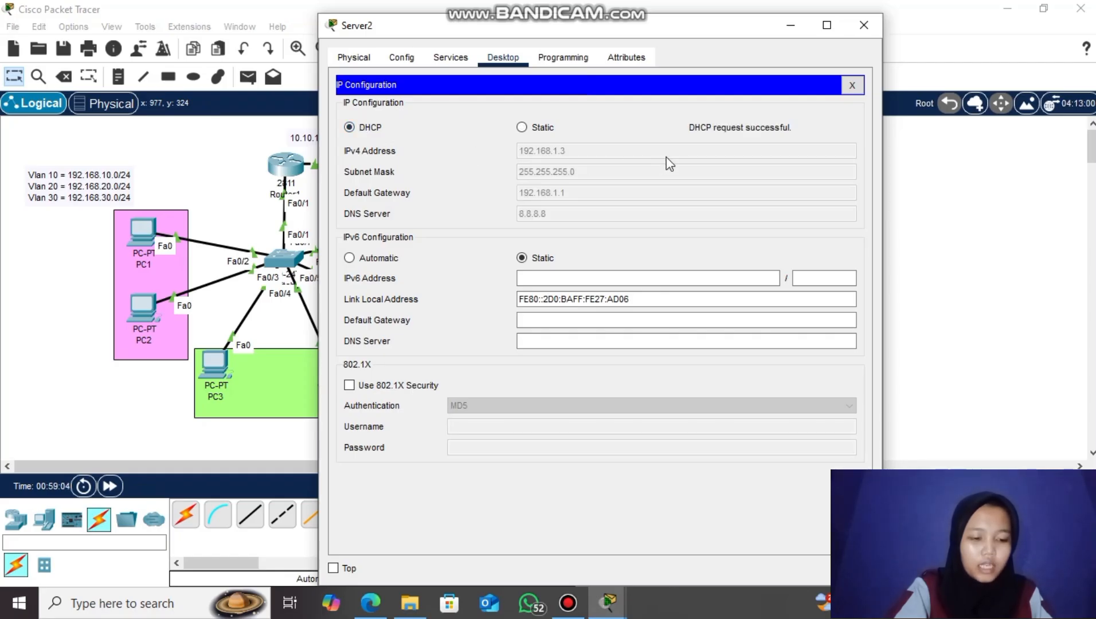
pyautogui.click(864, 25)
# - Set Server3 to obtain its IPv4 settings through DHCP and close its window
pyautogui.click(842, 231)
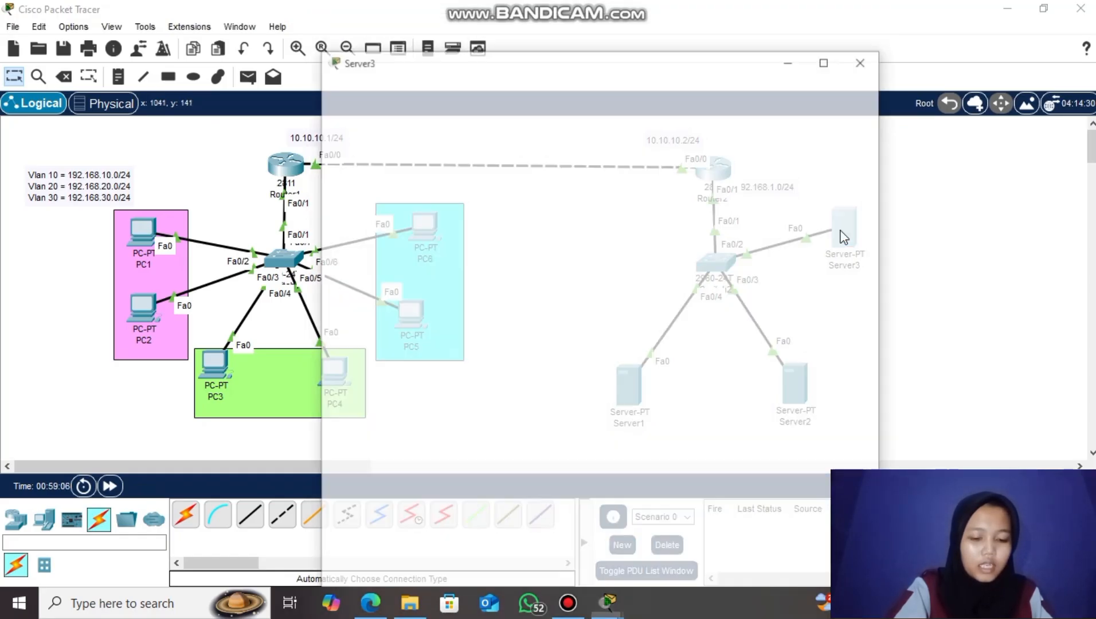
pyautogui.click(503, 58)
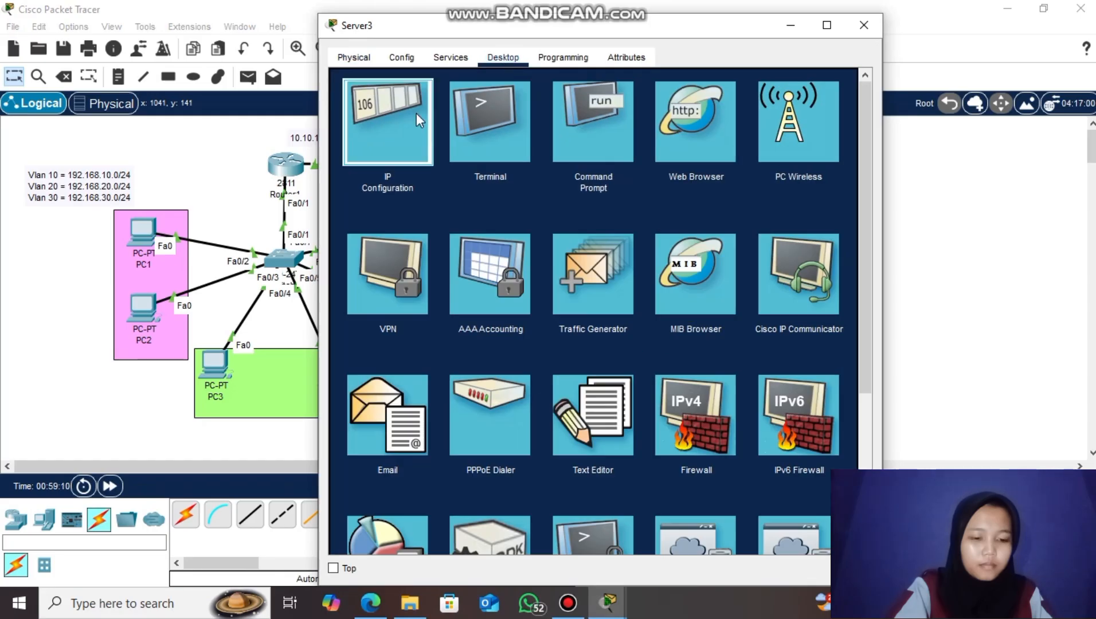
pyautogui.click(416, 113)
pyautogui.click(362, 130)
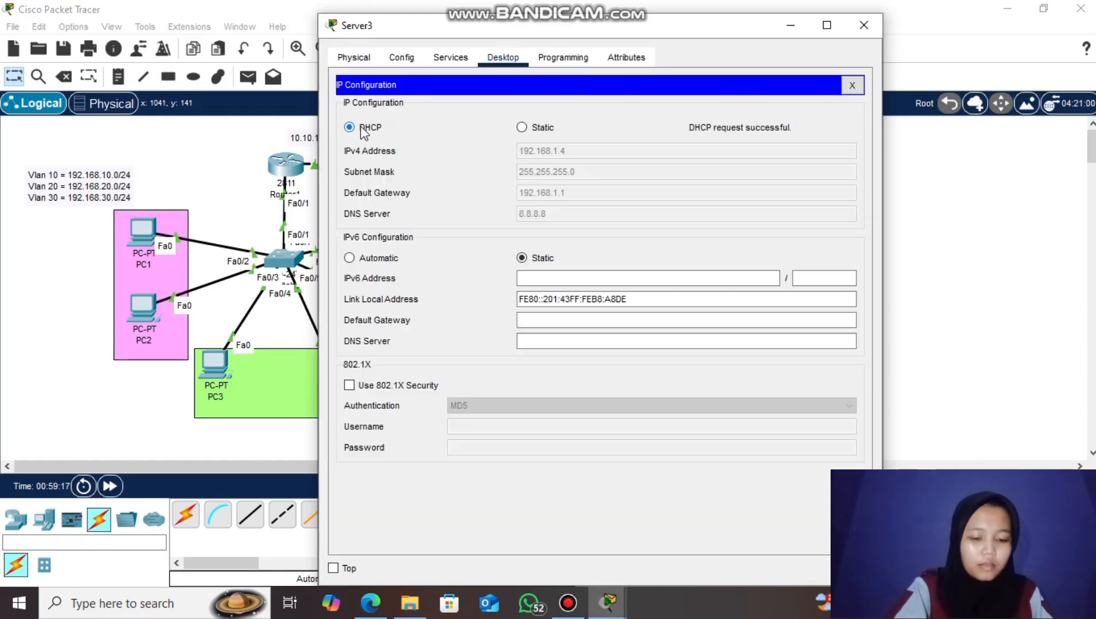
pyautogui.click(862, 25)
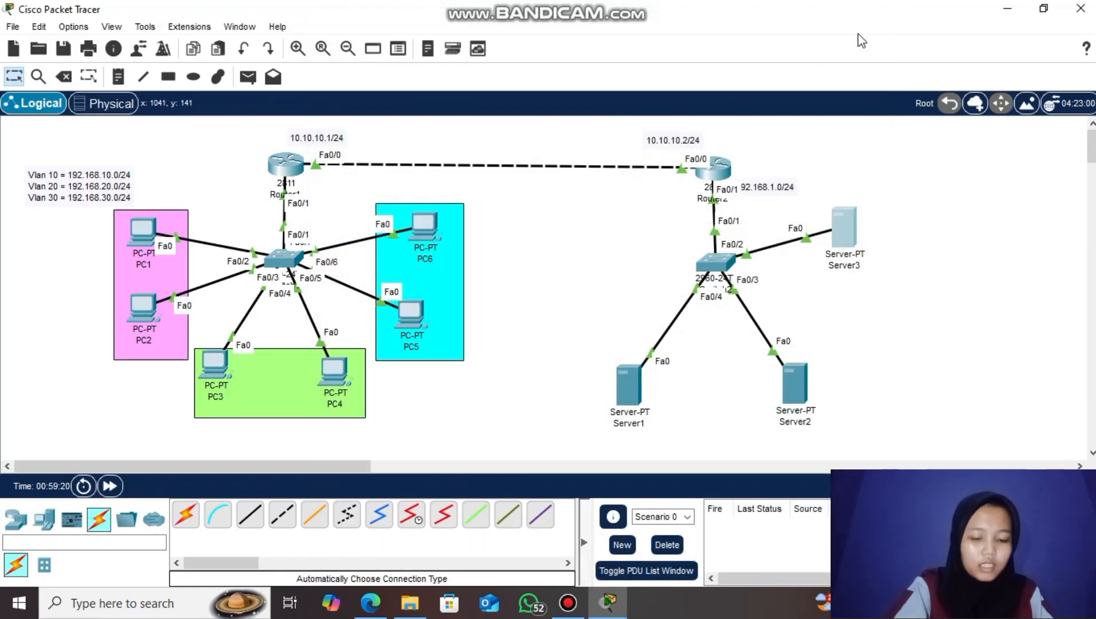
# - Test the connection from Server1 to Server2 by pinging 192.168.1.3 from Server1's command prompt
pyautogui.click(638, 379)
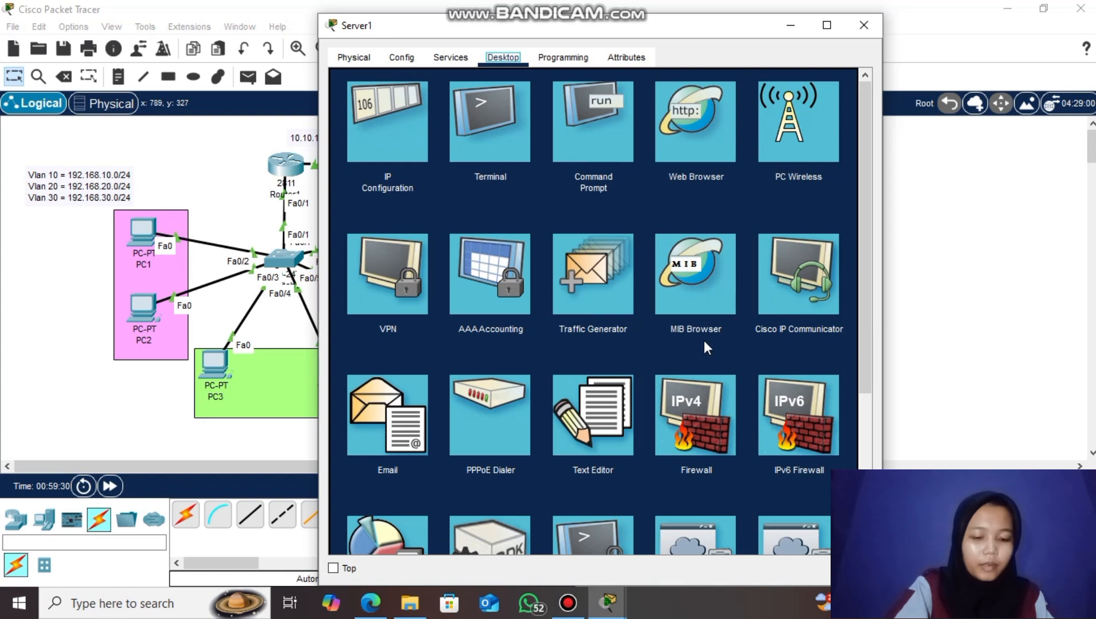
pyautogui.click(590, 153)
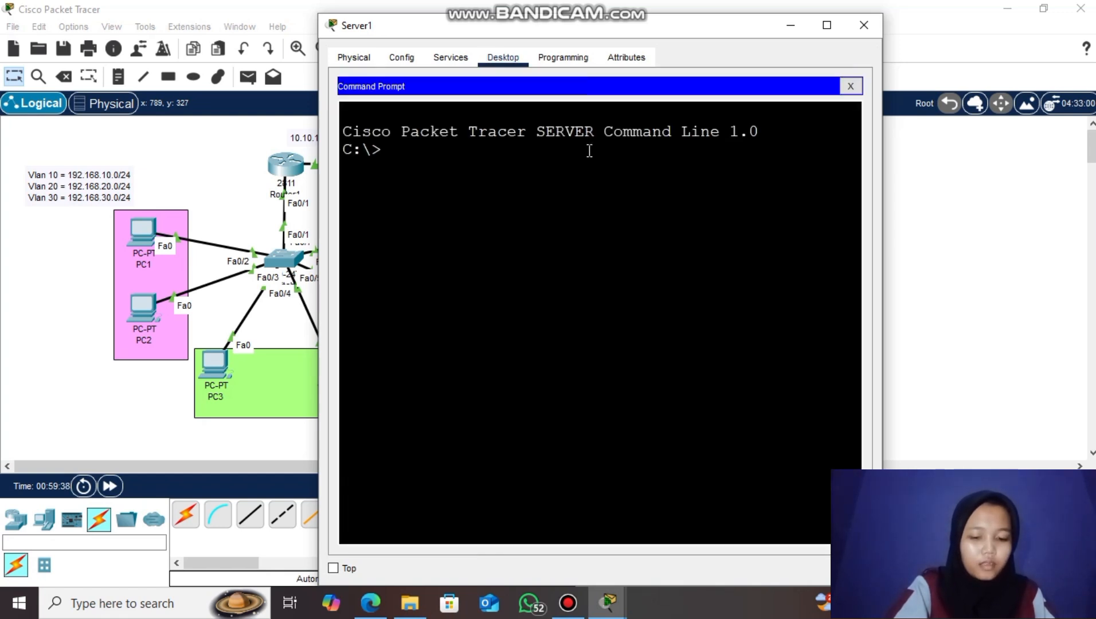
pyautogui.write('ping 19')
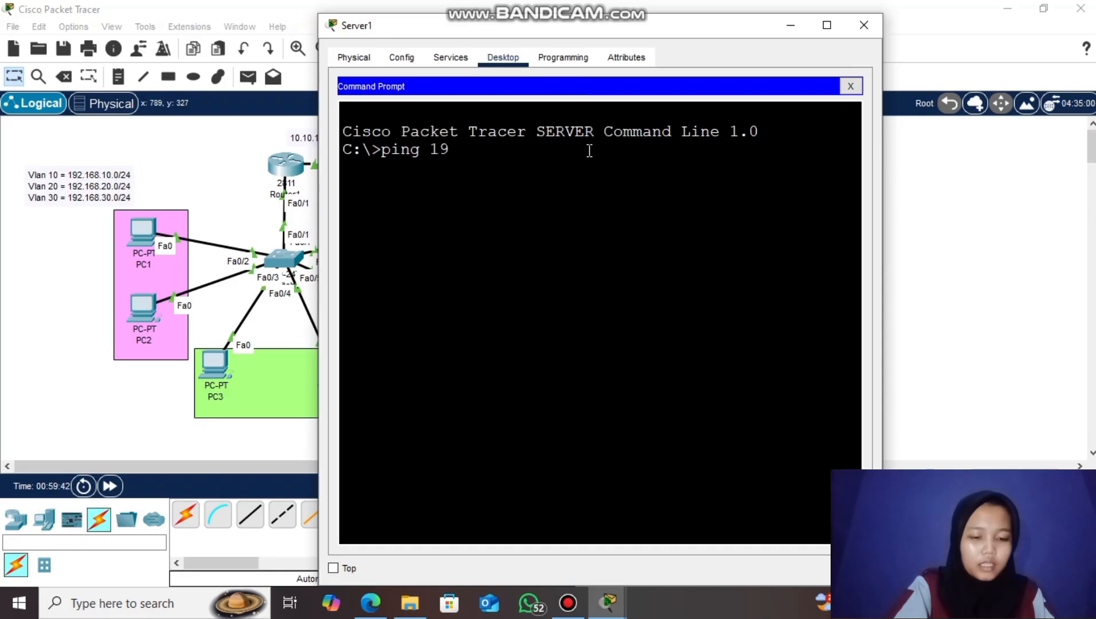
pyautogui.write('2.168.1.3')
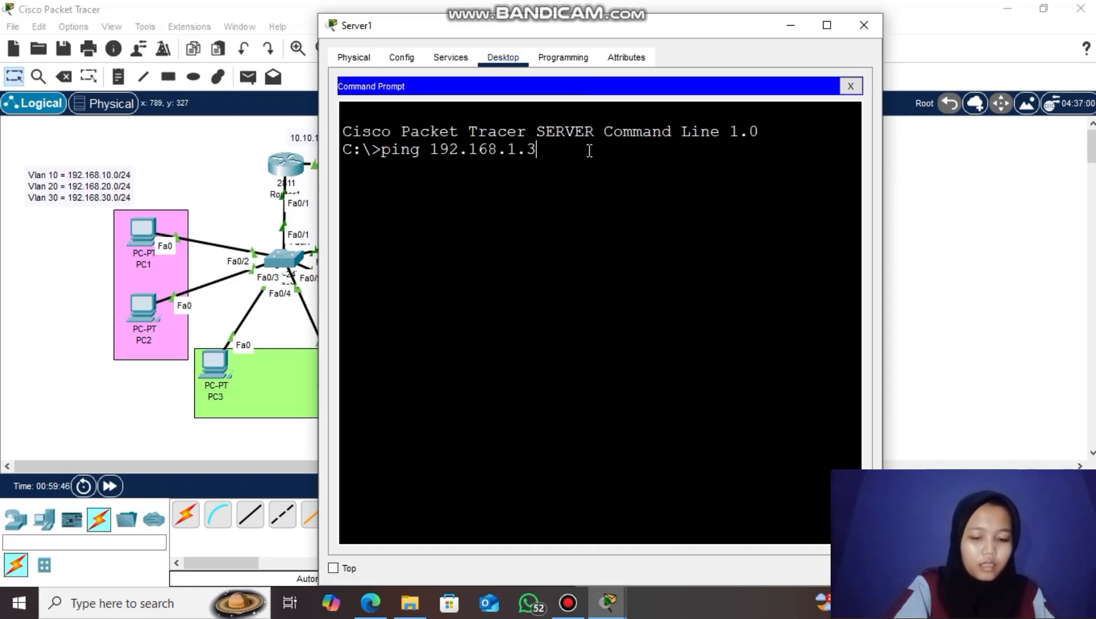
pyautogui.press('Return')
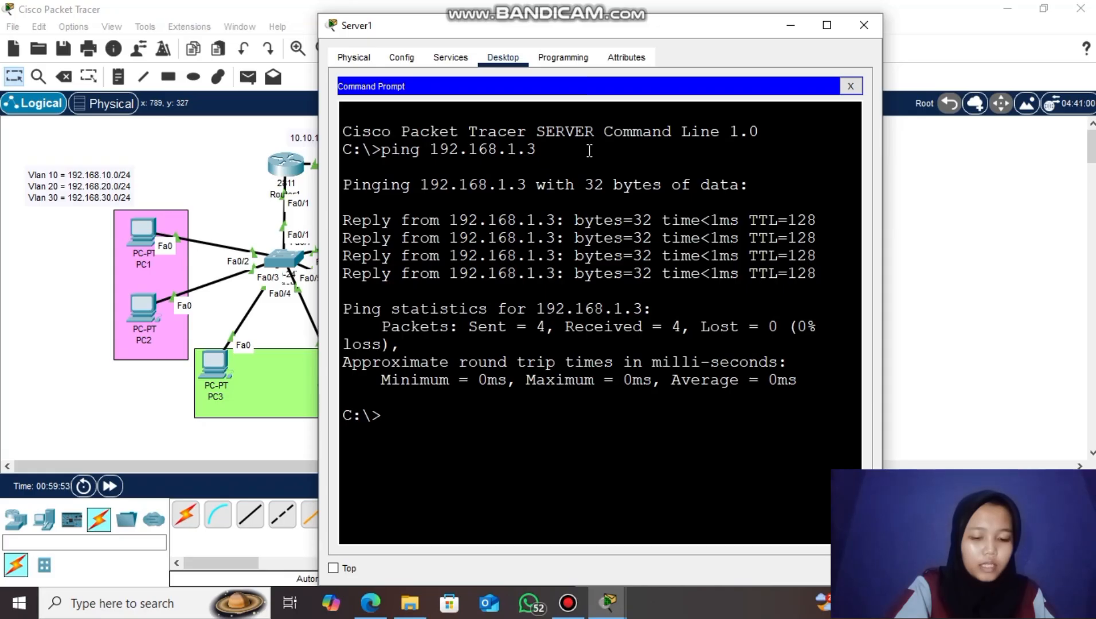
# - Ping Server3 at 192.168.1.4 from Server1's command prompt and close the Server1 window
pyautogui.press('Up')
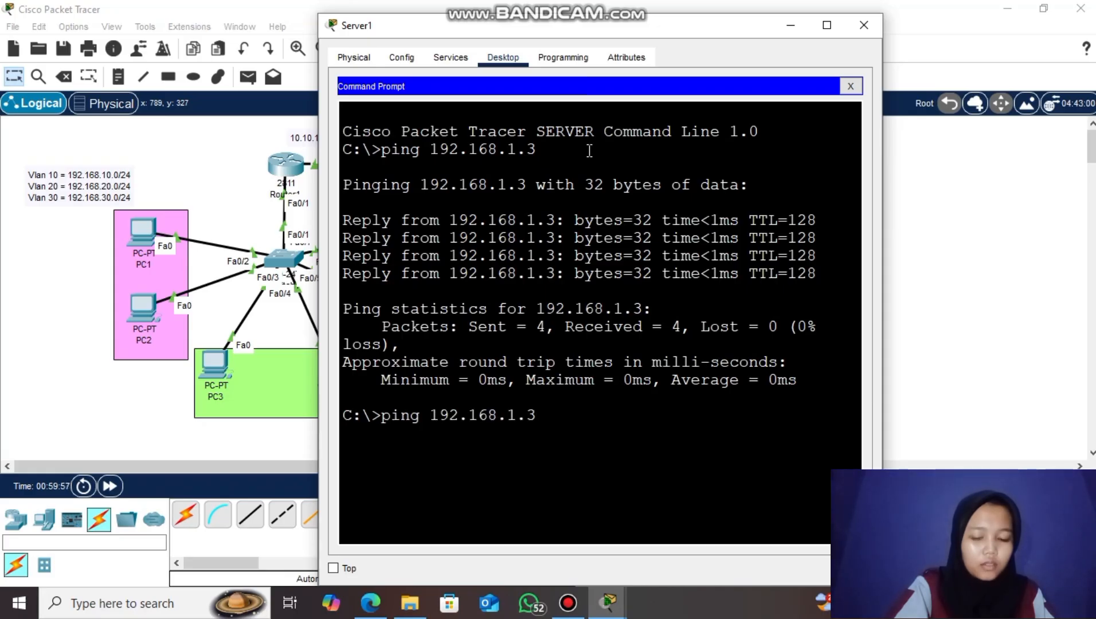
pyautogui.write('4')
pyautogui.press('Return')
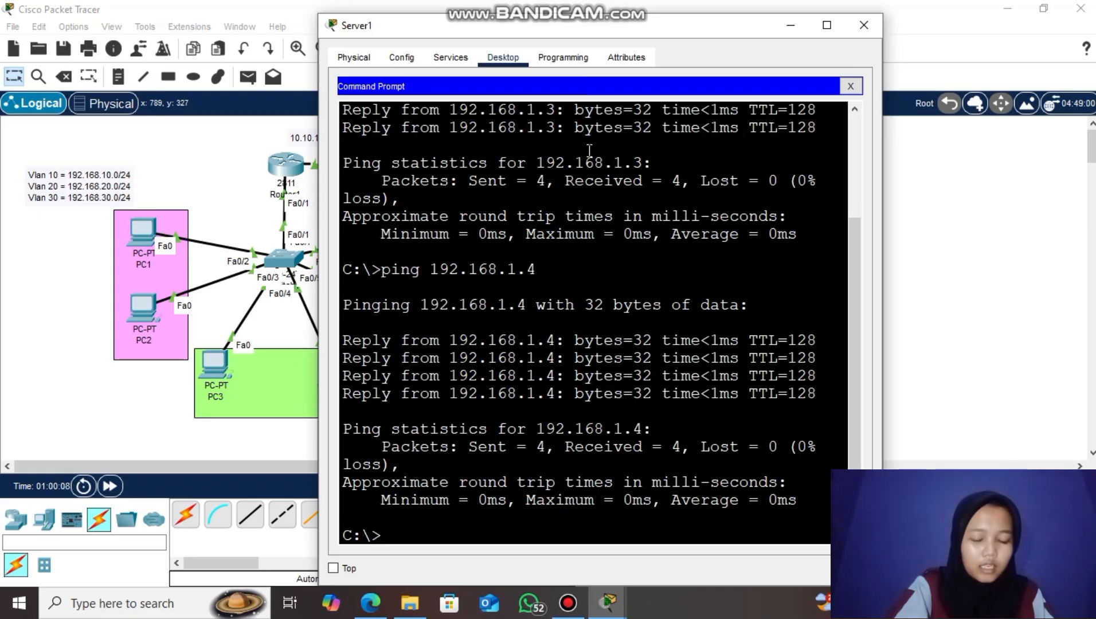
pyautogui.click(864, 24)
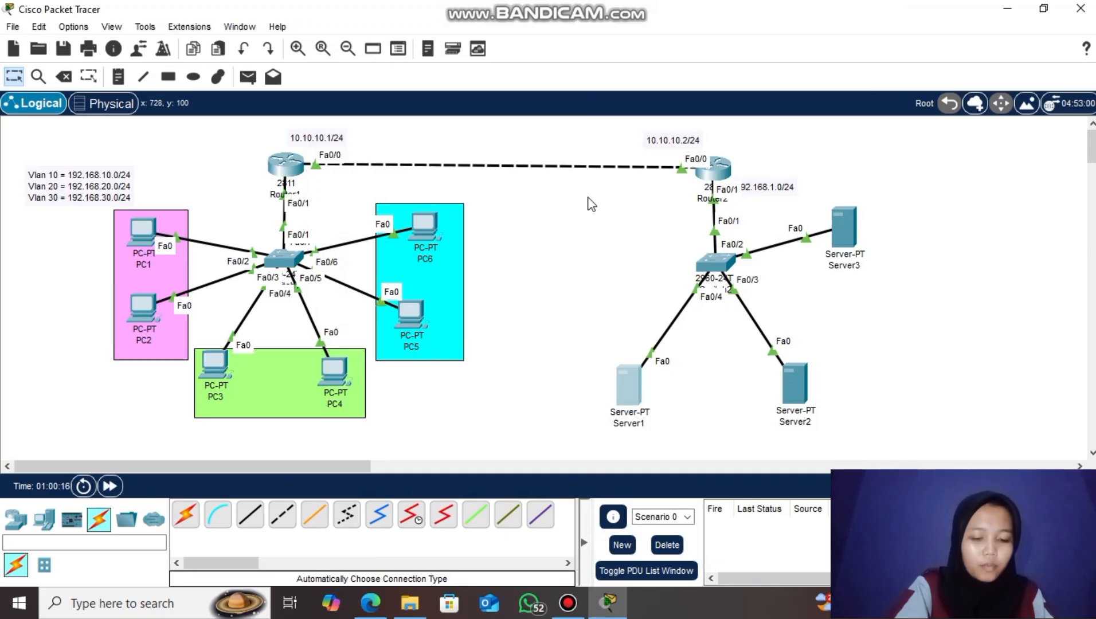
# - Test connectivity within the first two VLANs by sending simple PDUs from PC1 to PC2 and from PC3 to PC4
pyautogui.click(247, 76)
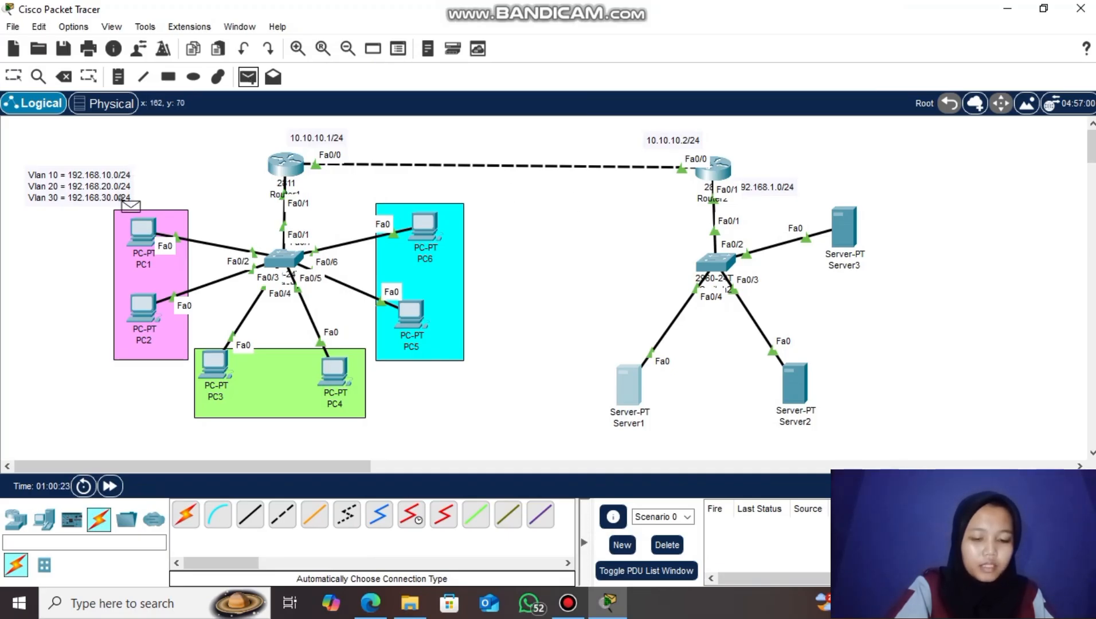
pyautogui.click(147, 244)
pyautogui.click(133, 303)
pyautogui.click(247, 77)
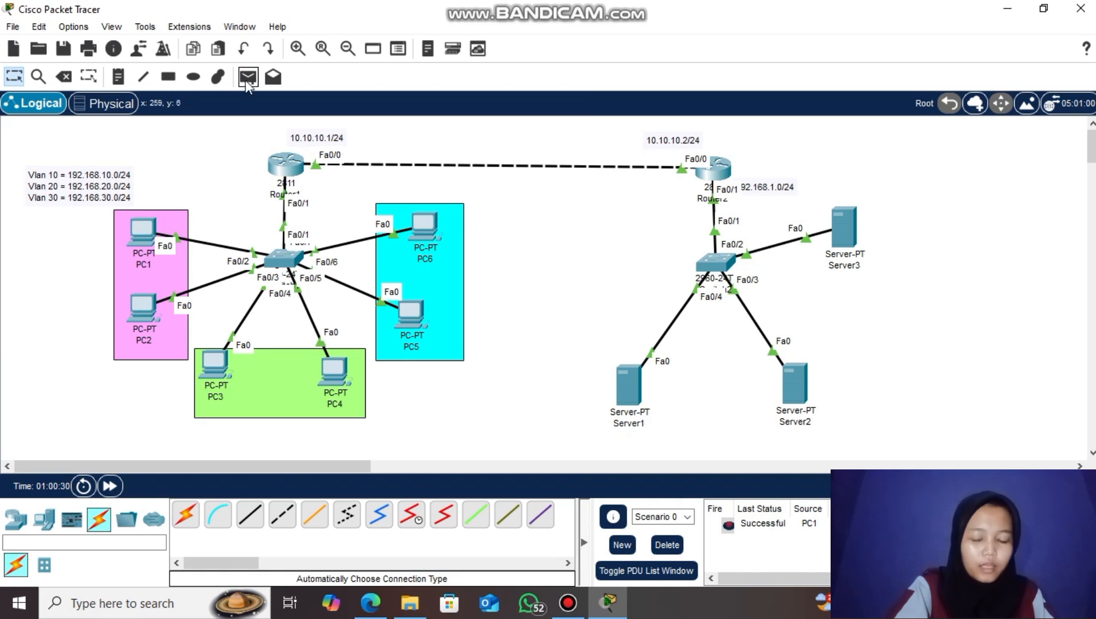
pyautogui.click(206, 359)
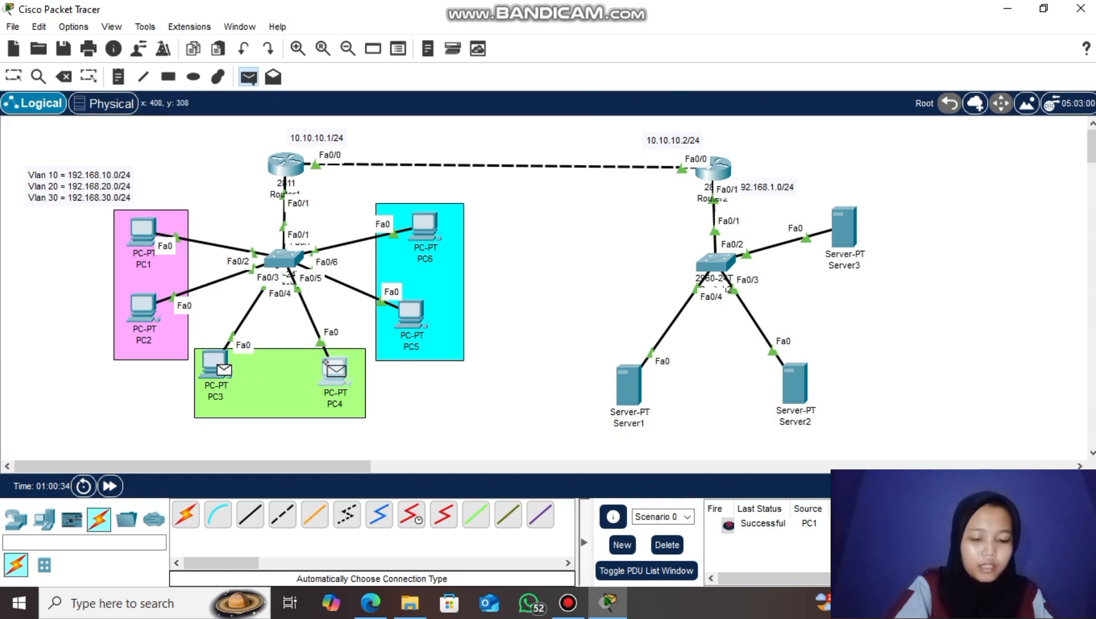
pyautogui.click(325, 367)
# - Send a simple PDU from PC5 to PC6, and delete the current PDU scenario to clear its list
pyautogui.click(247, 77)
pyautogui.click(408, 312)
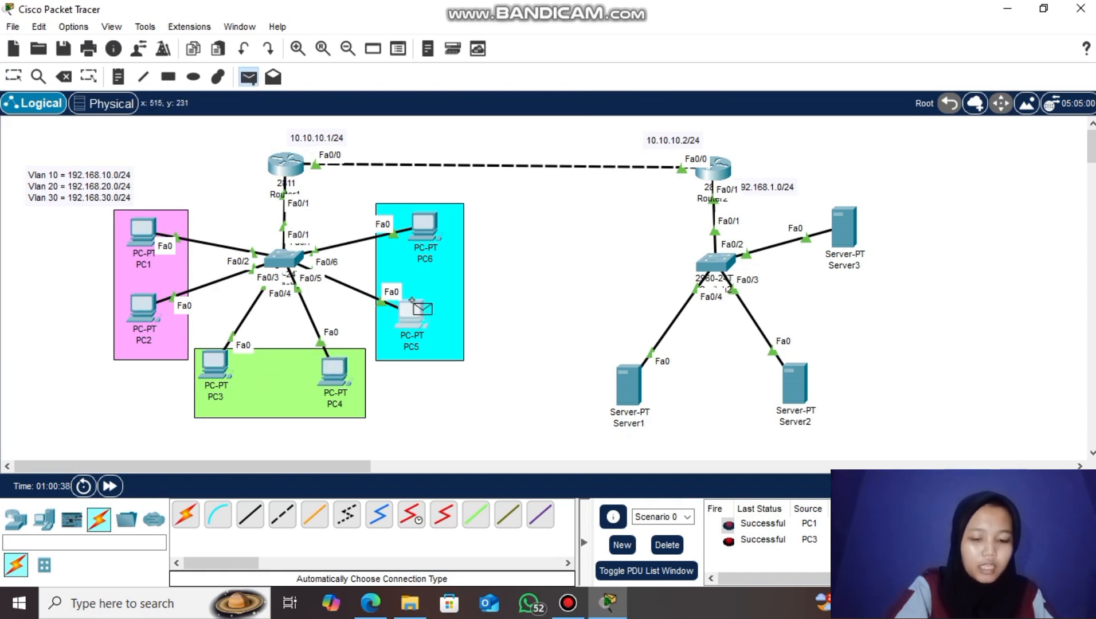
pyautogui.click(422, 235)
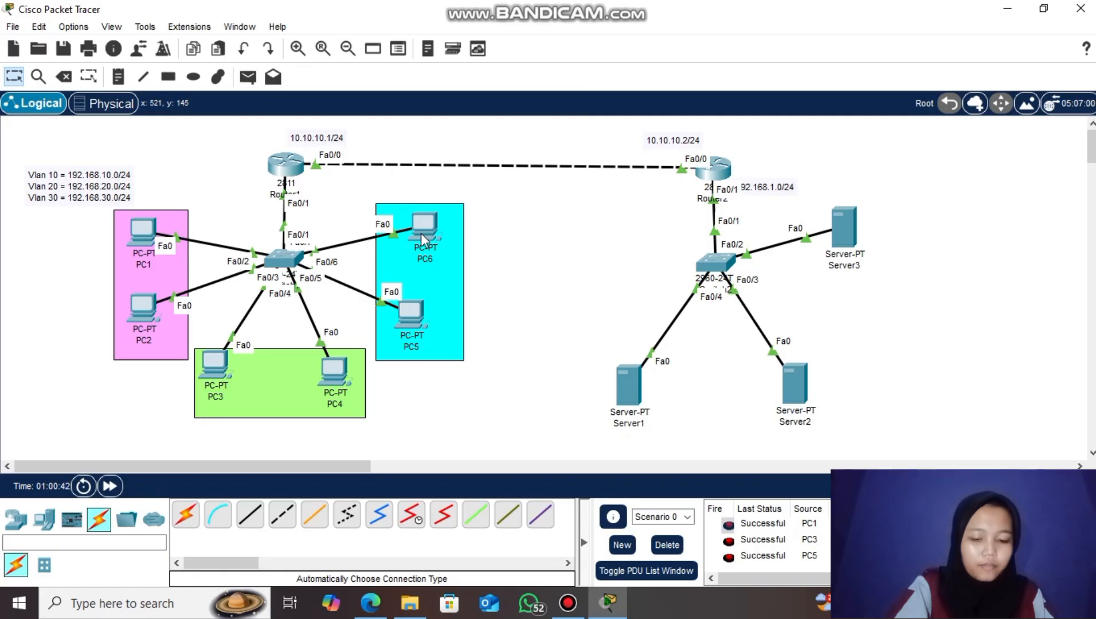
pyautogui.click(665, 546)
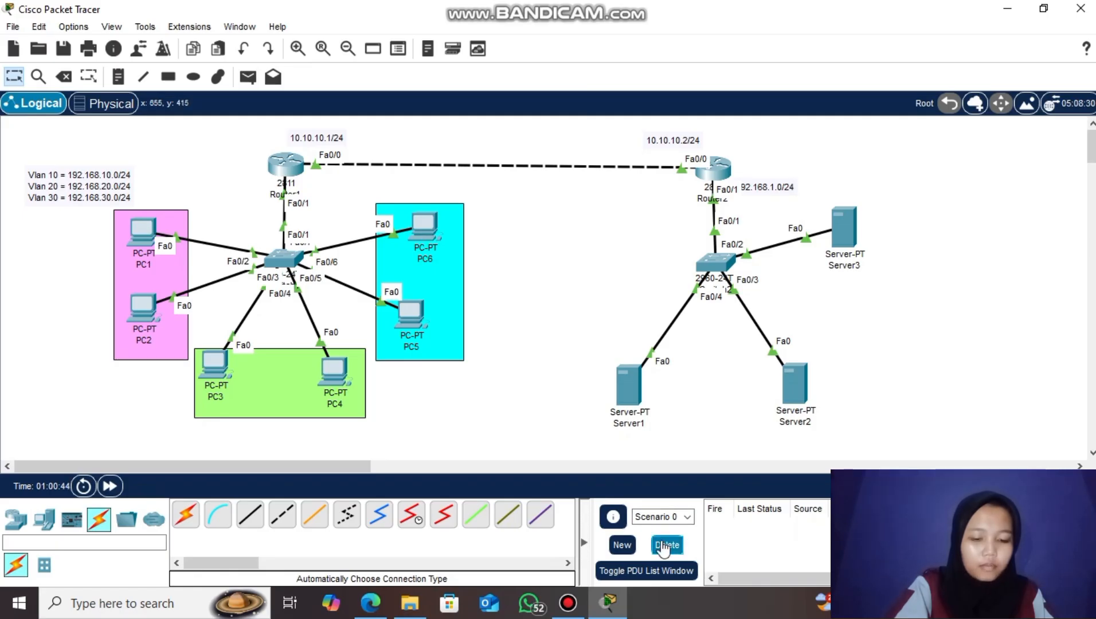
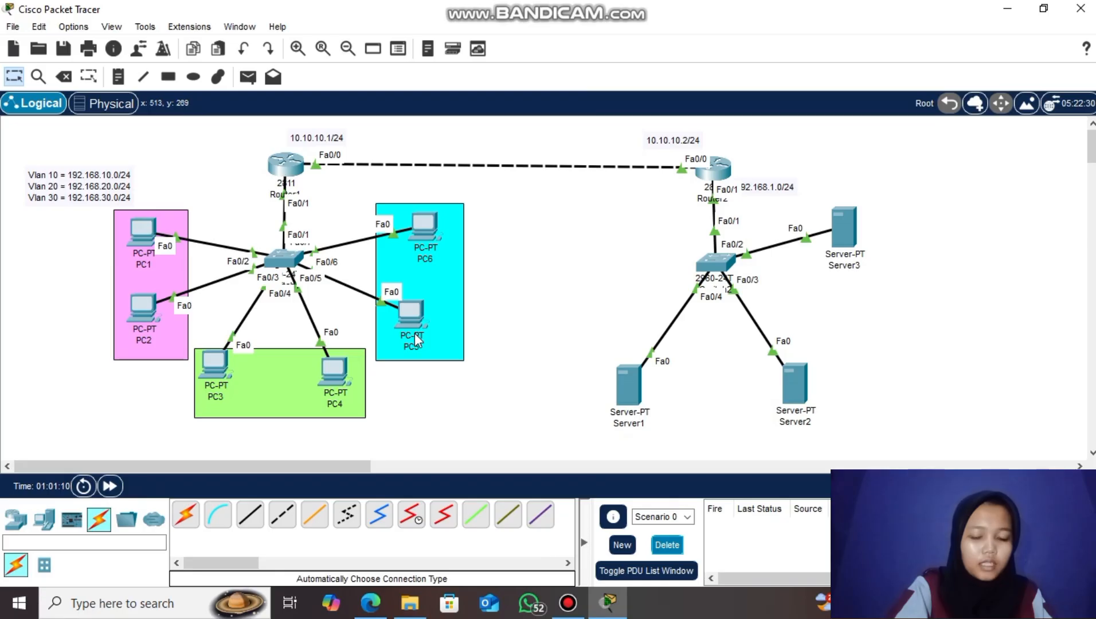
# - Send simple PDUs from PC6 to PC5 and from PC5 to PC4 to test the connections
pyautogui.press('p')
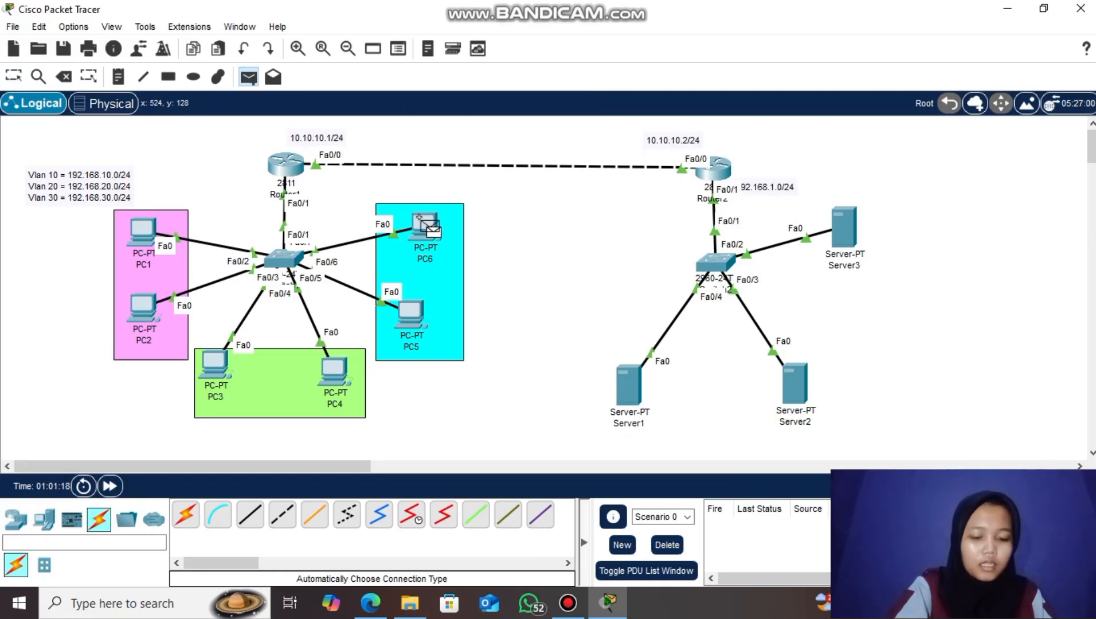
pyautogui.click(423, 224)
pyautogui.click(411, 313)
pyautogui.click(244, 82)
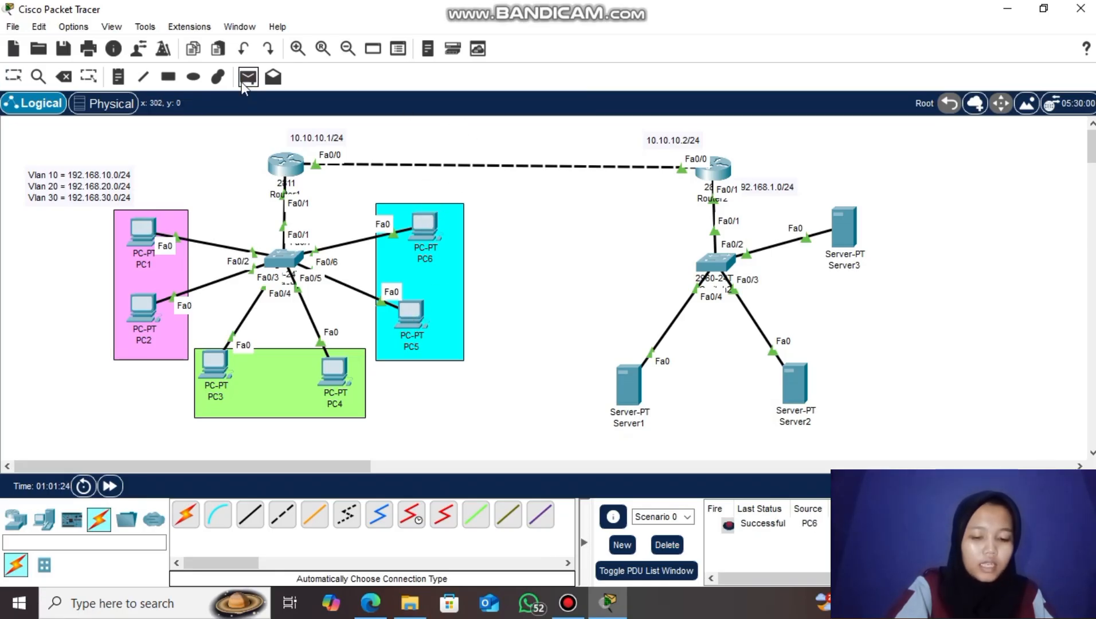
pyautogui.click(412, 315)
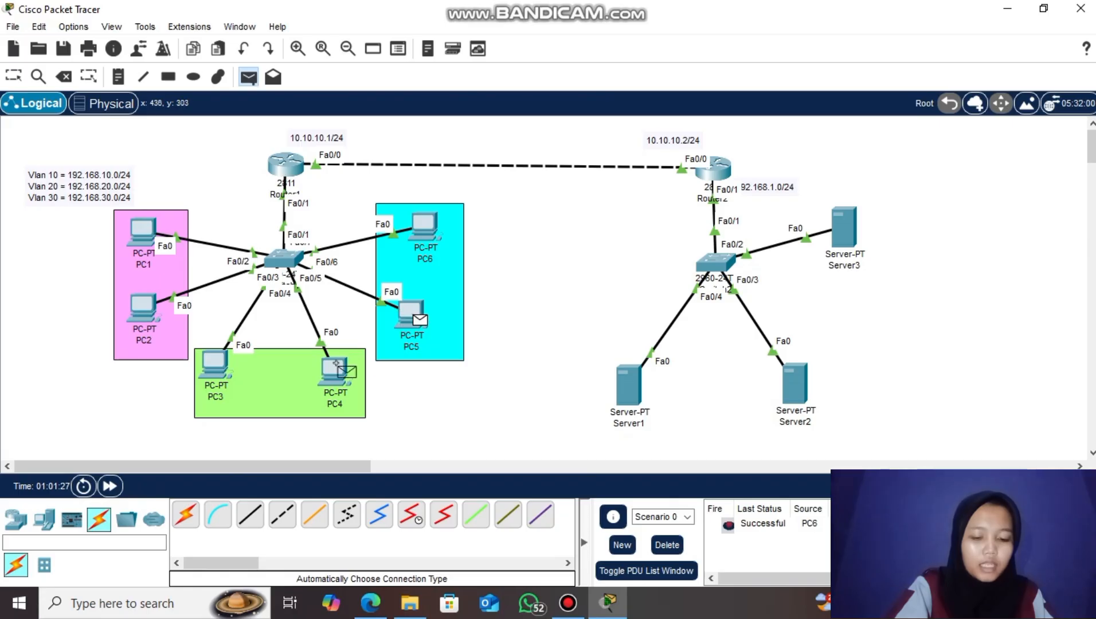
pyautogui.click(337, 371)
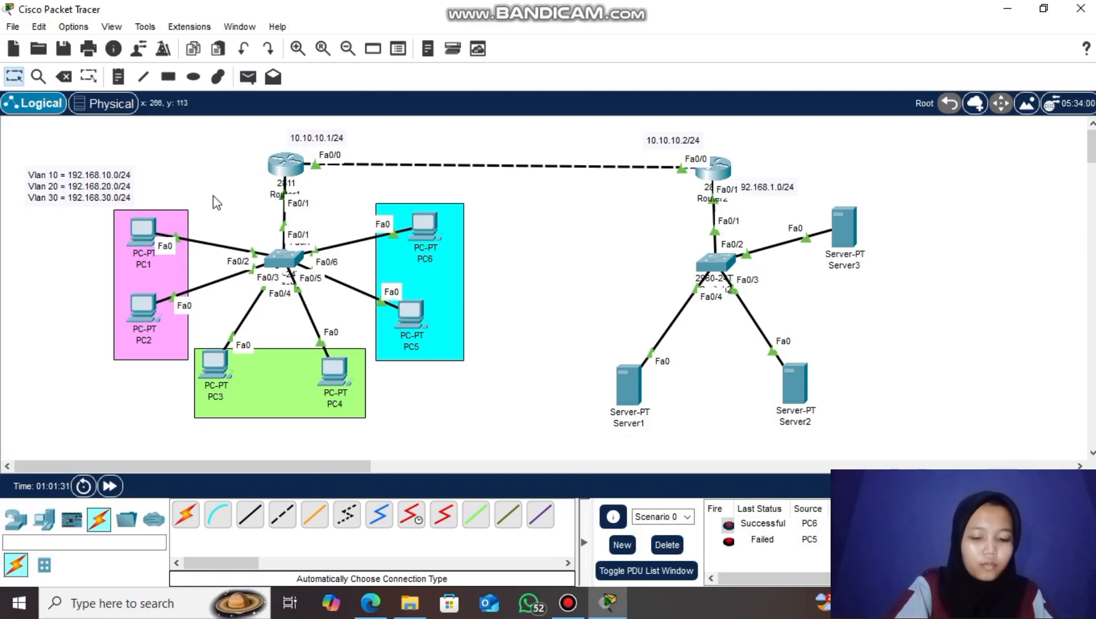
# - Send the simple PDU from PC5 to PC4 again, and delete the scenario to clear its list
pyautogui.click(247, 78)
pyautogui.click(411, 314)
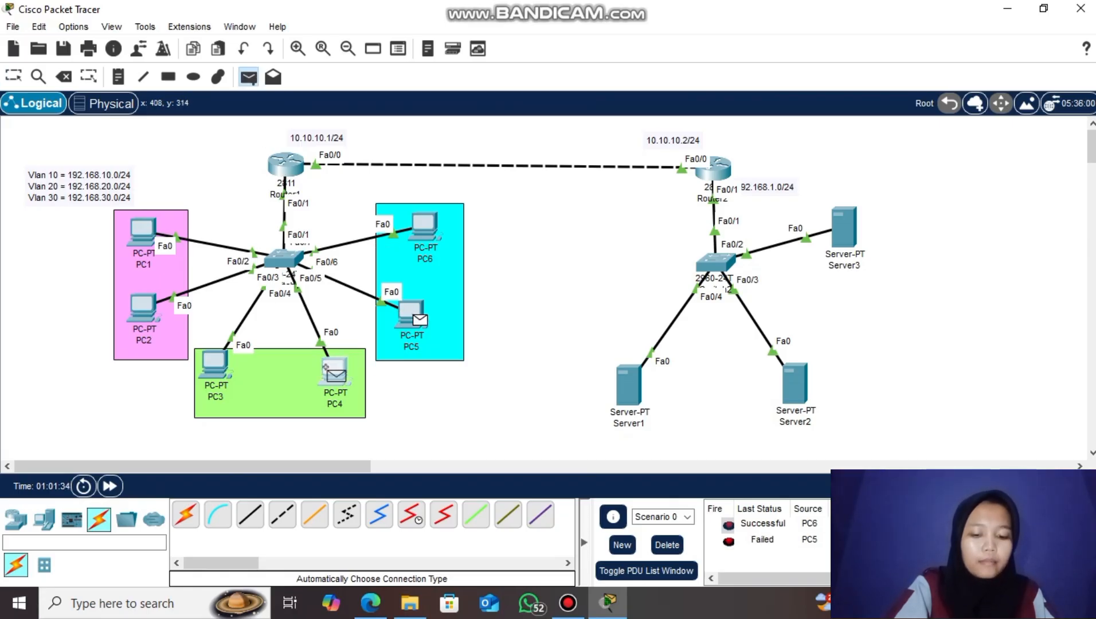
pyautogui.click(336, 371)
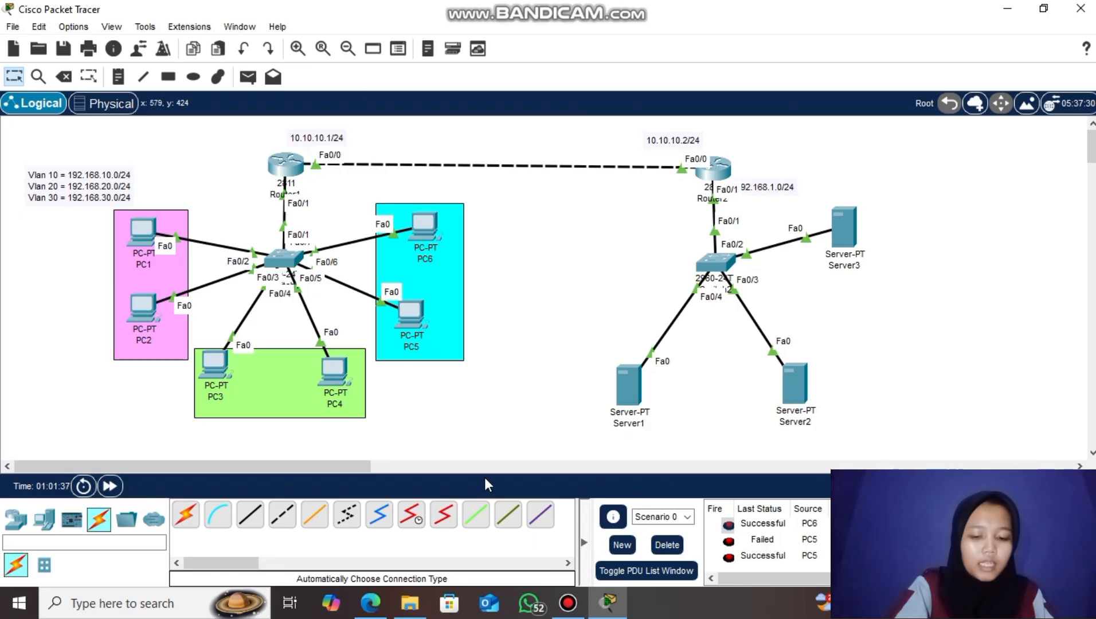
pyautogui.click(666, 546)
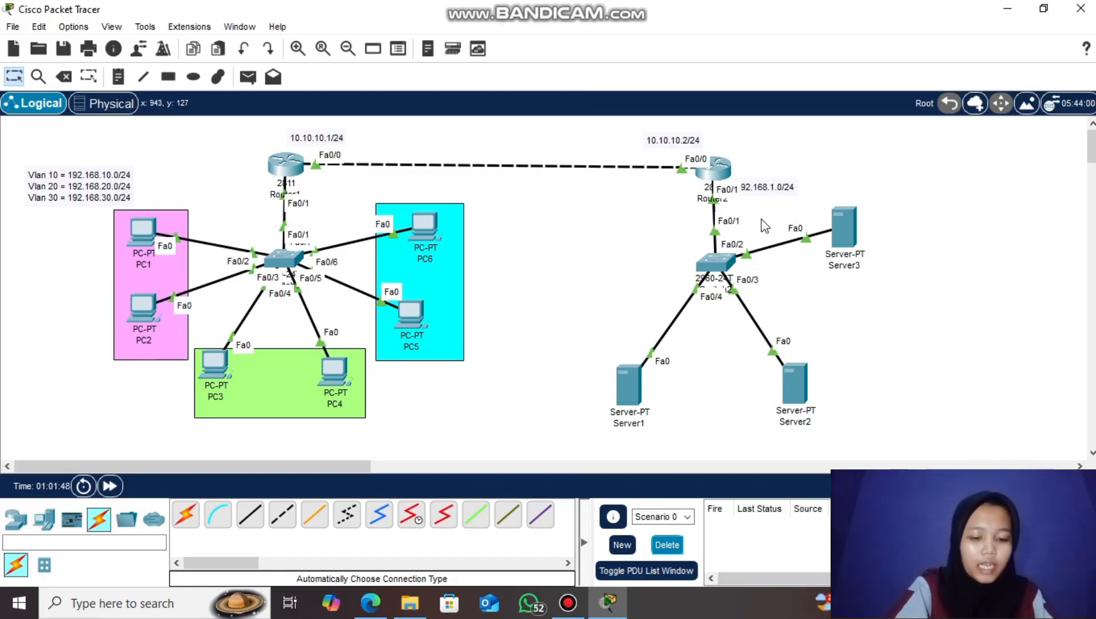
# - Ping Server2 at 192.168.1.3 from PC5's command prompt and close the PC5 window
pyautogui.click(414, 311)
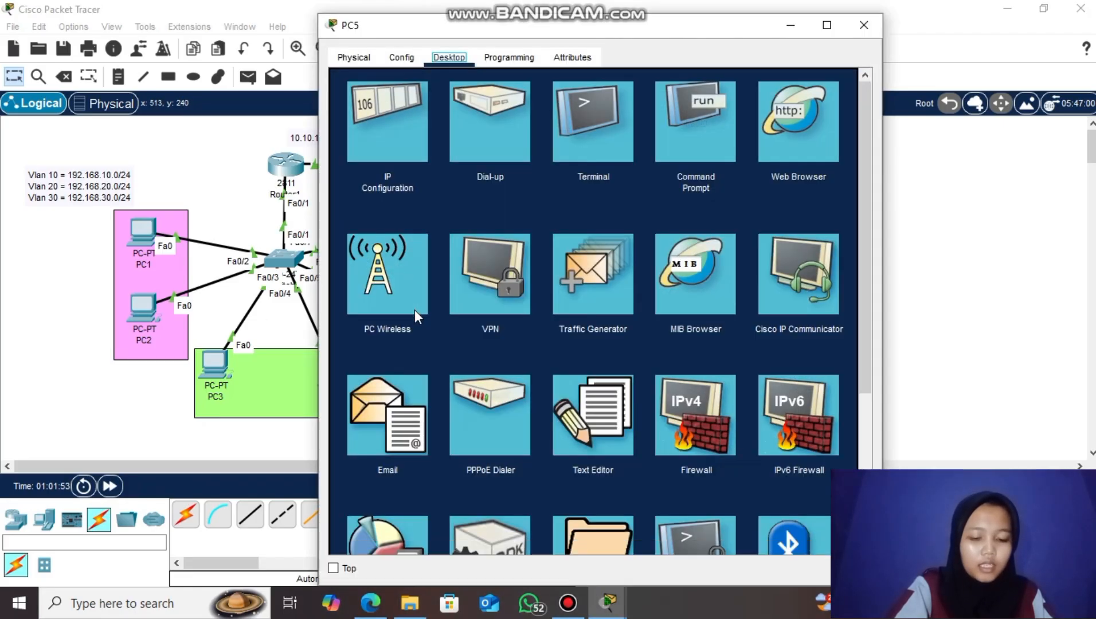
pyautogui.click(687, 113)
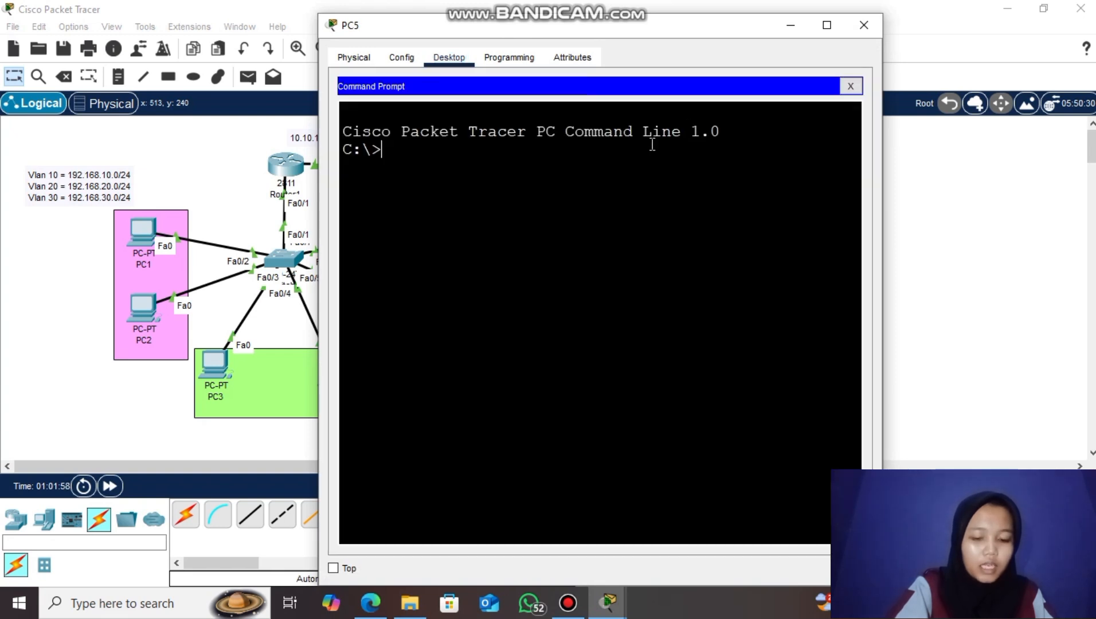
pyautogui.write('ping 192.168')
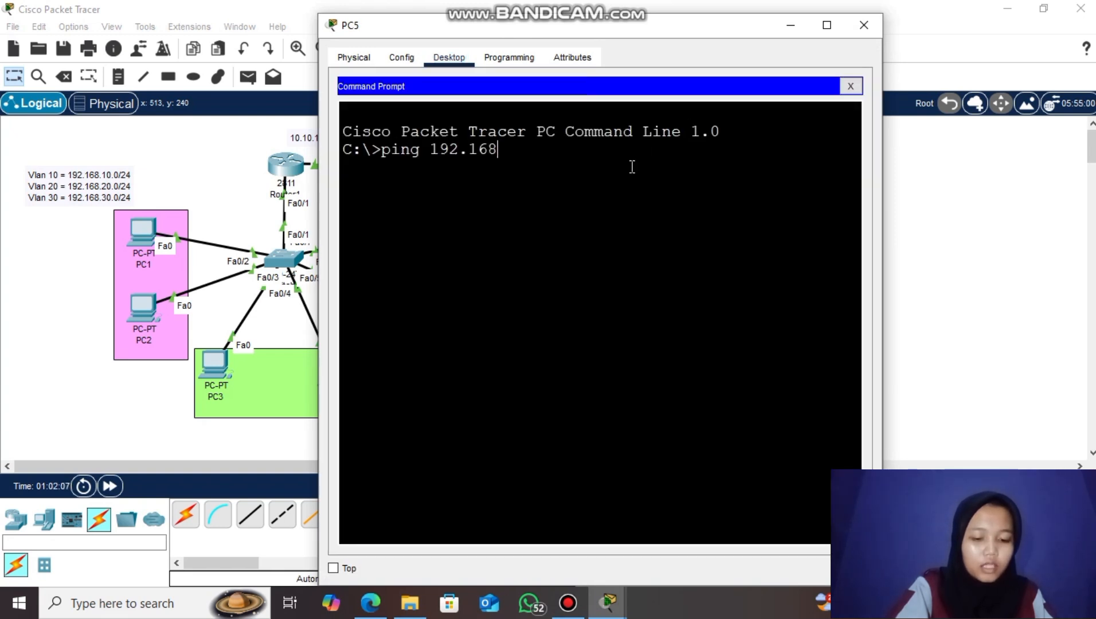
pyautogui.write('.1.3')
pyautogui.press('Return')
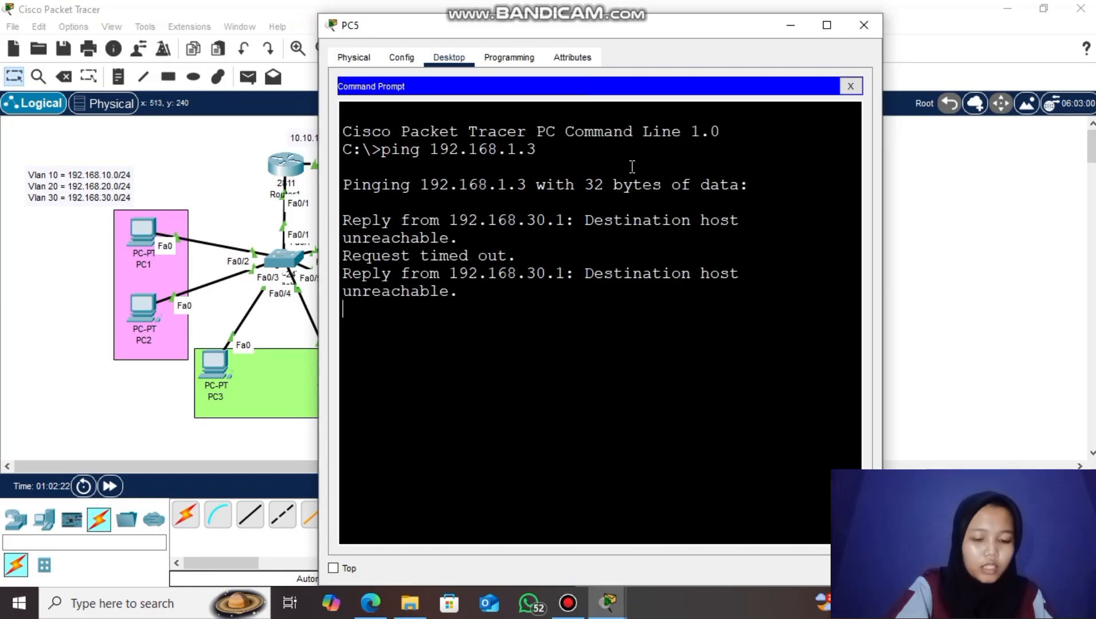
pyautogui.click(867, 23)
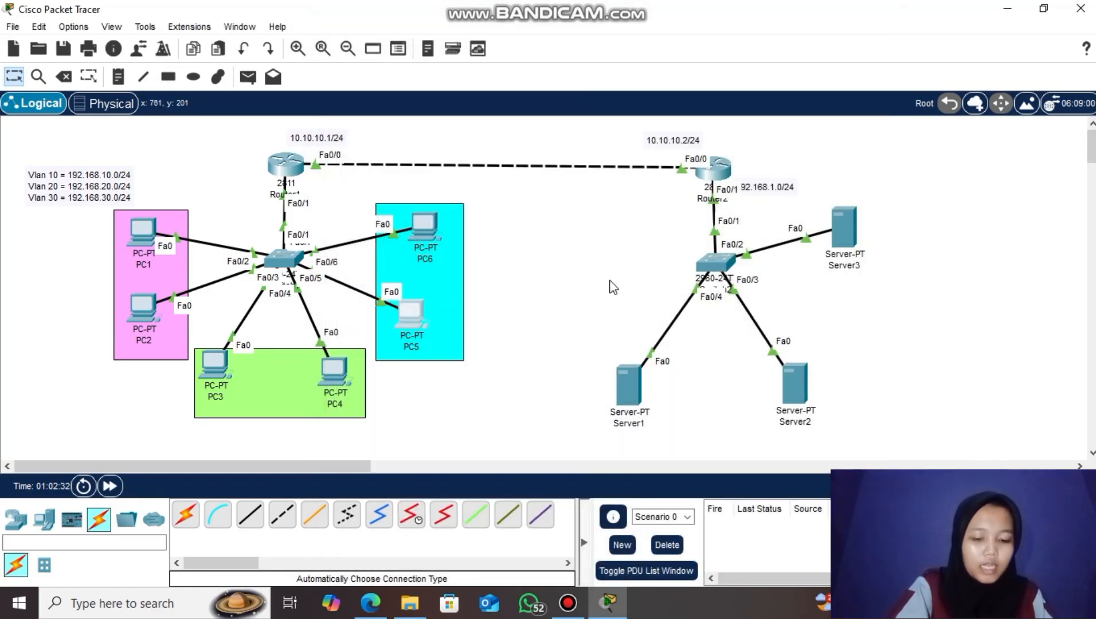
# - Open Router1's command line and enter global configuration mode with en and conf t
pyautogui.click(281, 163)
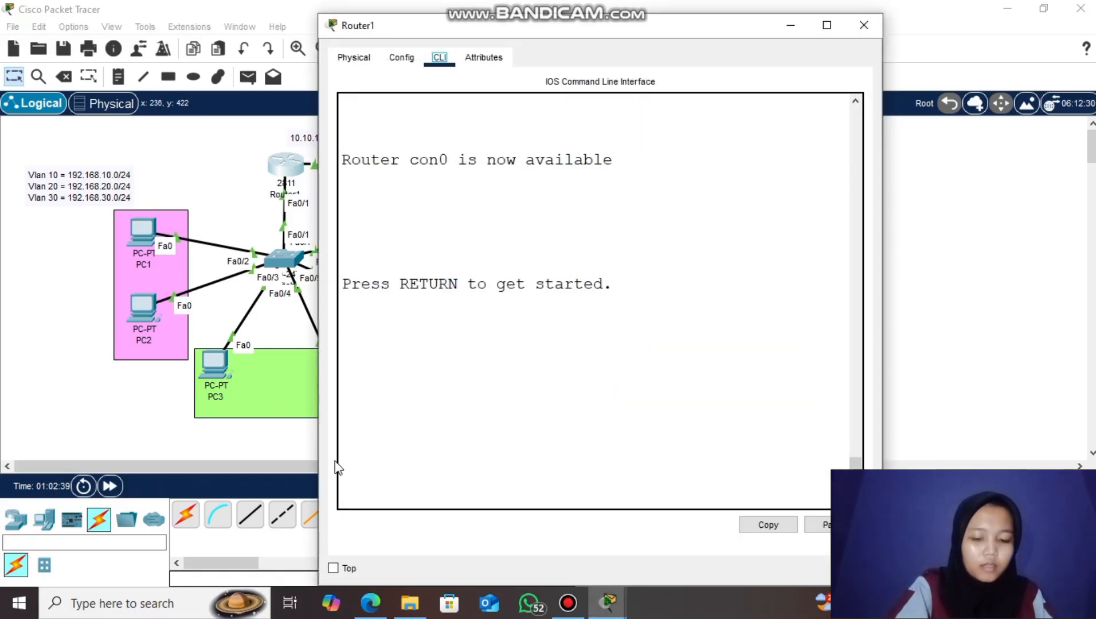
pyautogui.click(366, 450)
pyautogui.press('Return')
pyautogui.write('en')
pyautogui.press('Return')
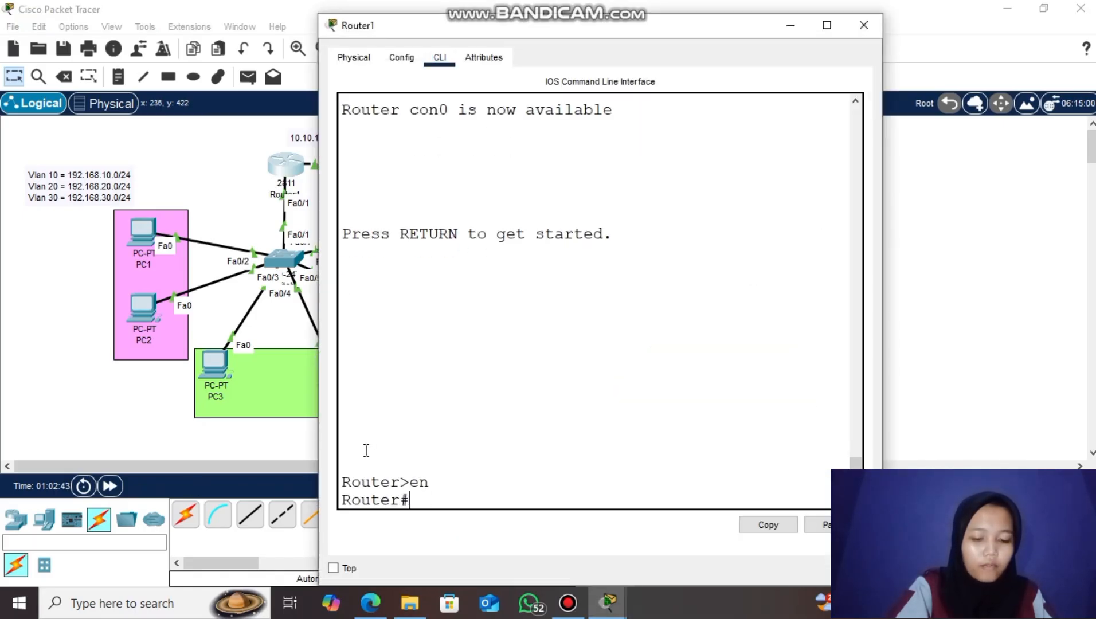
pyautogui.write('conf t')
pyautogui.press('Return')
# - Display Router1's routing table with do show ip route, widen the window and examine the directly connected networks
pyautogui.write('d')
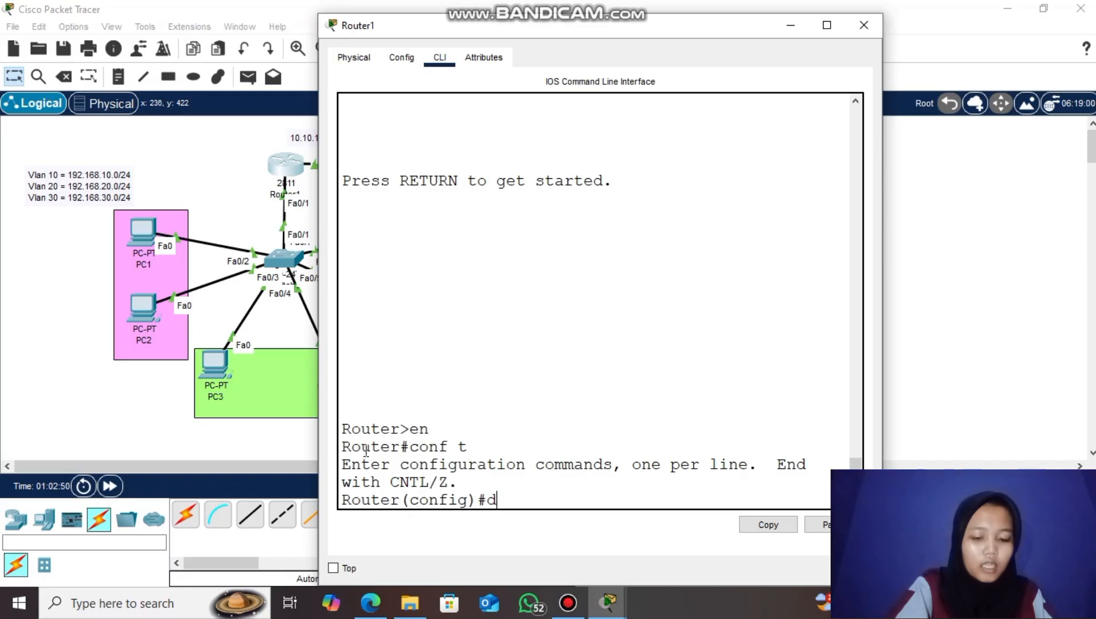
pyautogui.write('o show ip route')
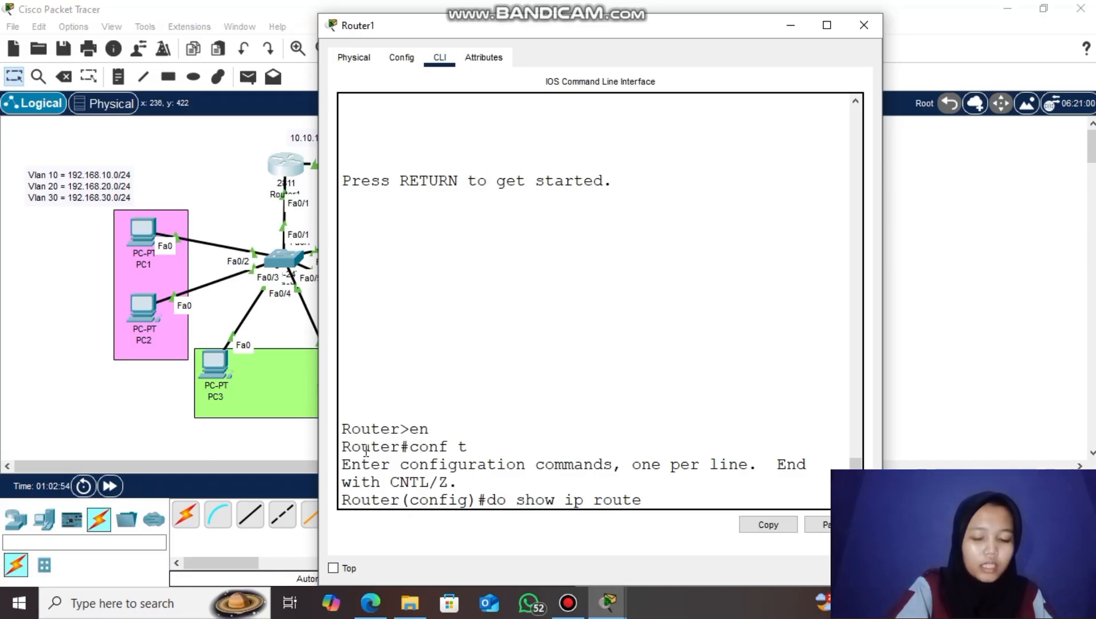
pyautogui.press('Return')
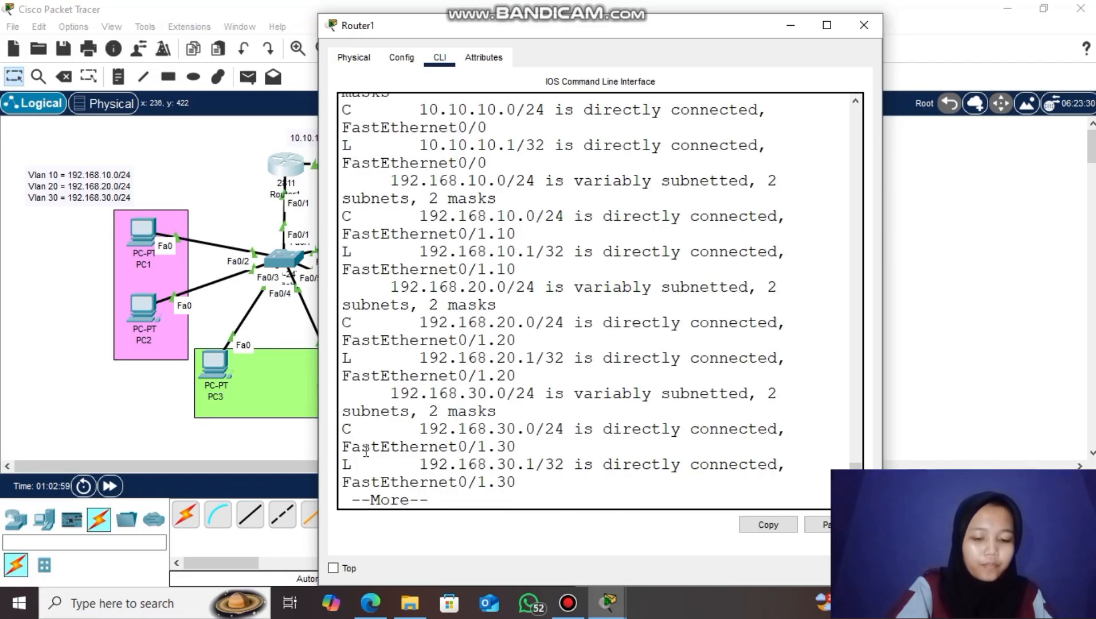
pyautogui.press('space')
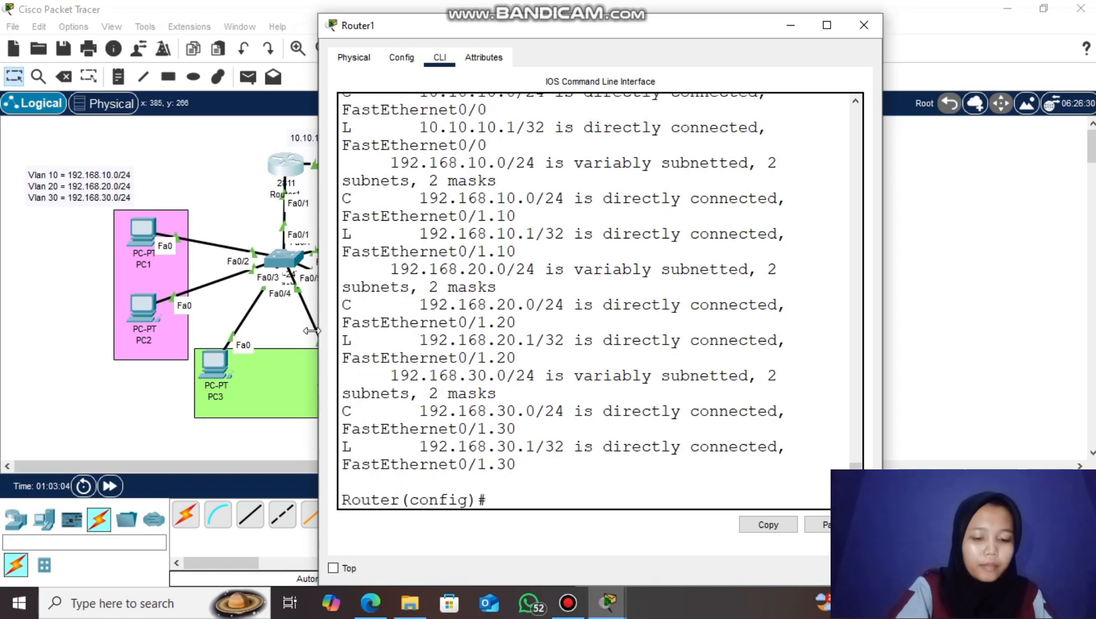
pyautogui.moveTo(317, 331); pyautogui.dragTo(161, 315)
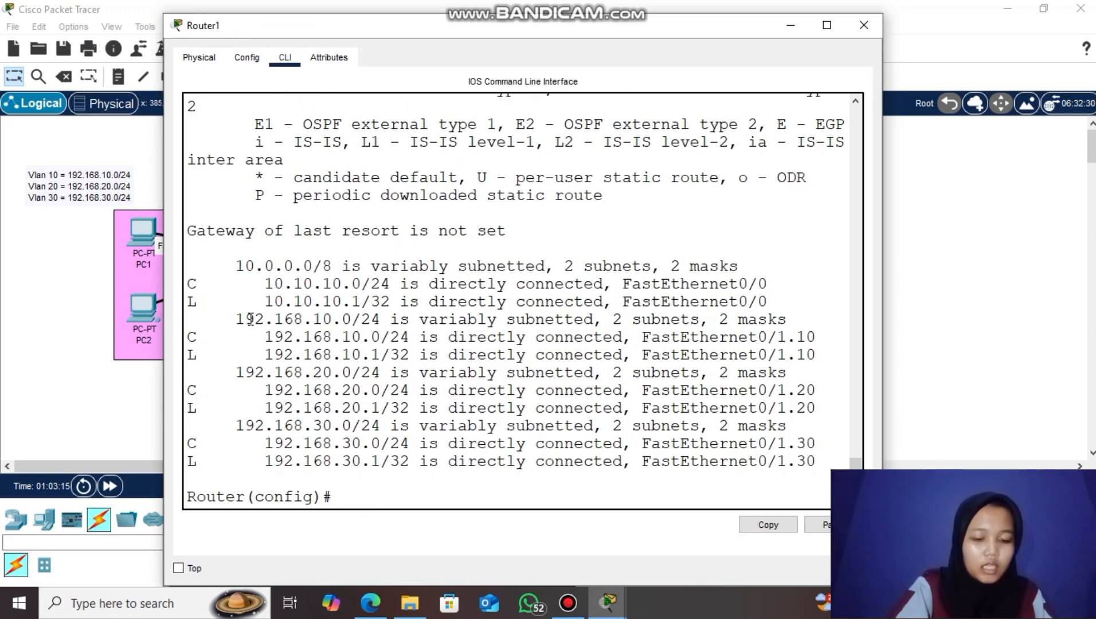
pyautogui.moveTo(320, 288); pyautogui.dragTo(362, 290)
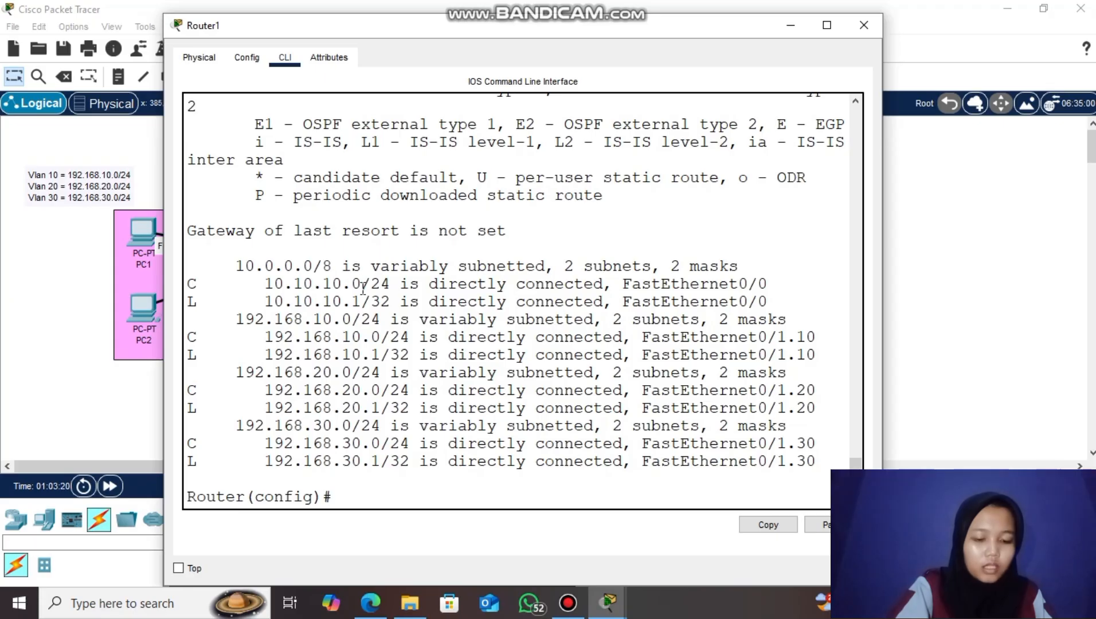
pyautogui.moveTo(341, 337); pyautogui.dragTo(381, 339)
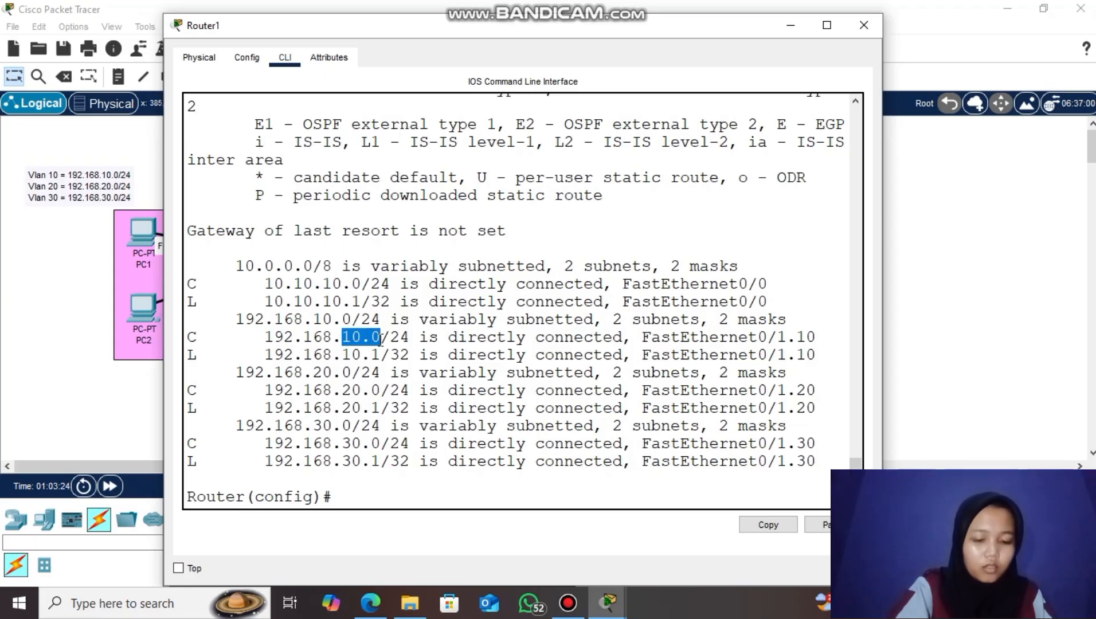
pyautogui.click(381, 340)
pyautogui.moveTo(304, 374); pyautogui.dragTo(352, 376)
pyautogui.click(352, 377)
pyautogui.moveTo(304, 427); pyautogui.dragTo(353, 430)
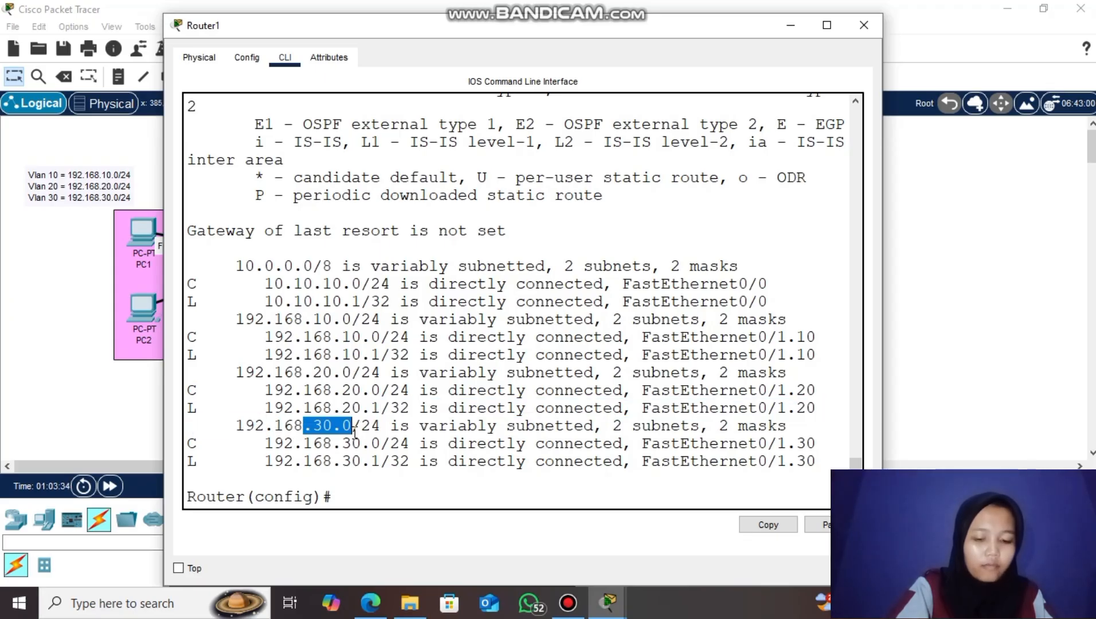
# - Query the allowed OSPF process IDs on Router1 and start OSPF process 1 with router ospf 1
pyautogui.write('router ')
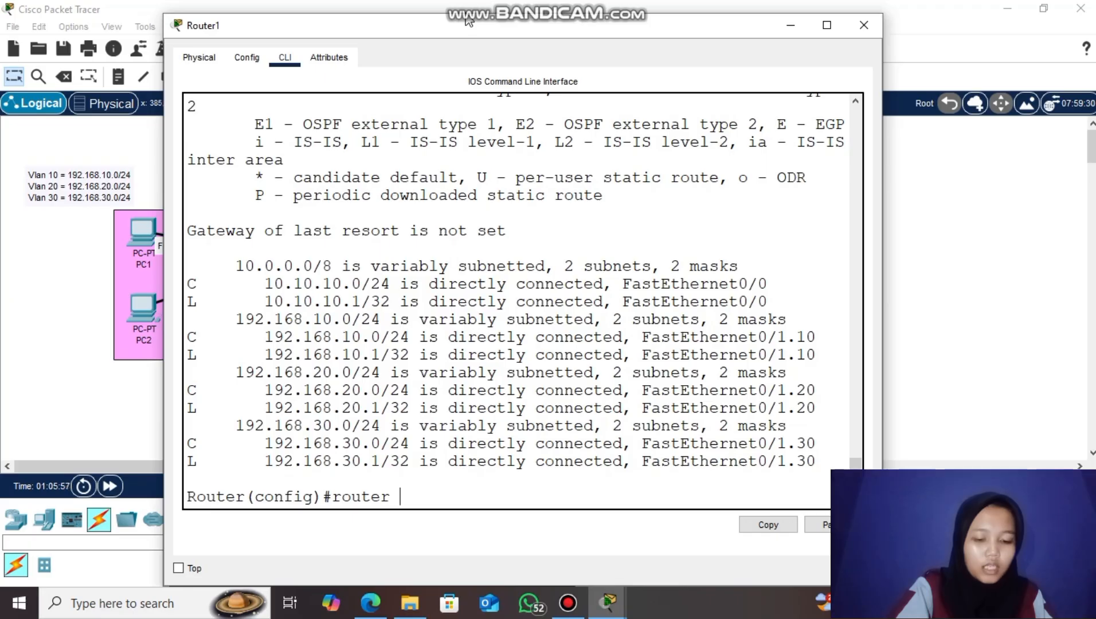
pyautogui.write('ospf ?')
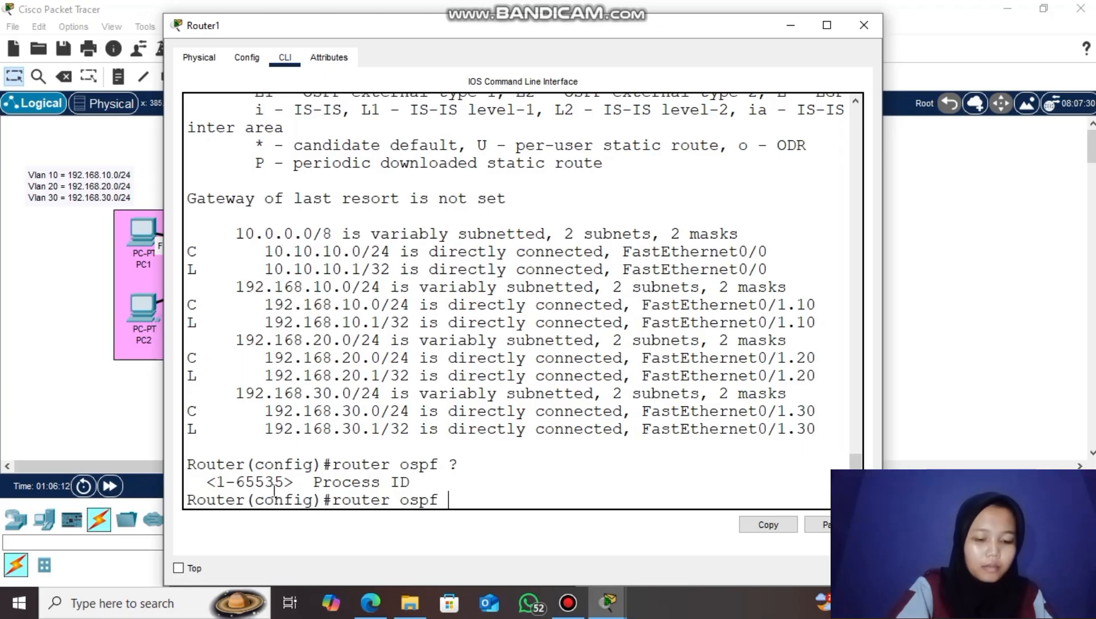
pyautogui.write('1')
pyautogui.press('Return')
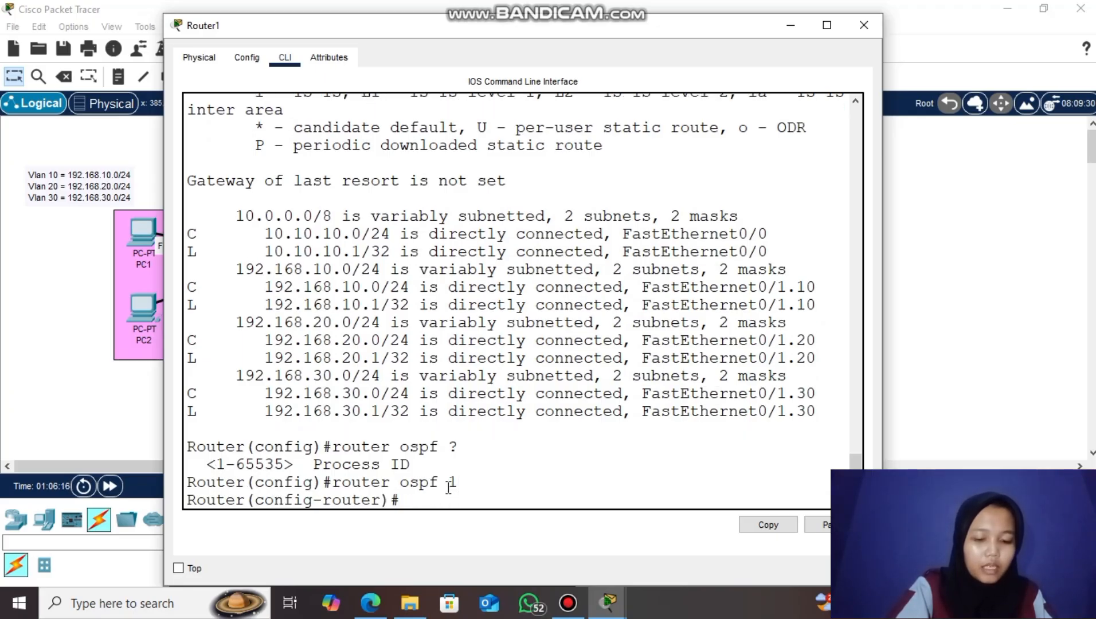
# - Query the option after network 192.168.10.0 0.0.0.255 and advertise that network in OSPF area 0 on Router1
pyautogui.write('network ')
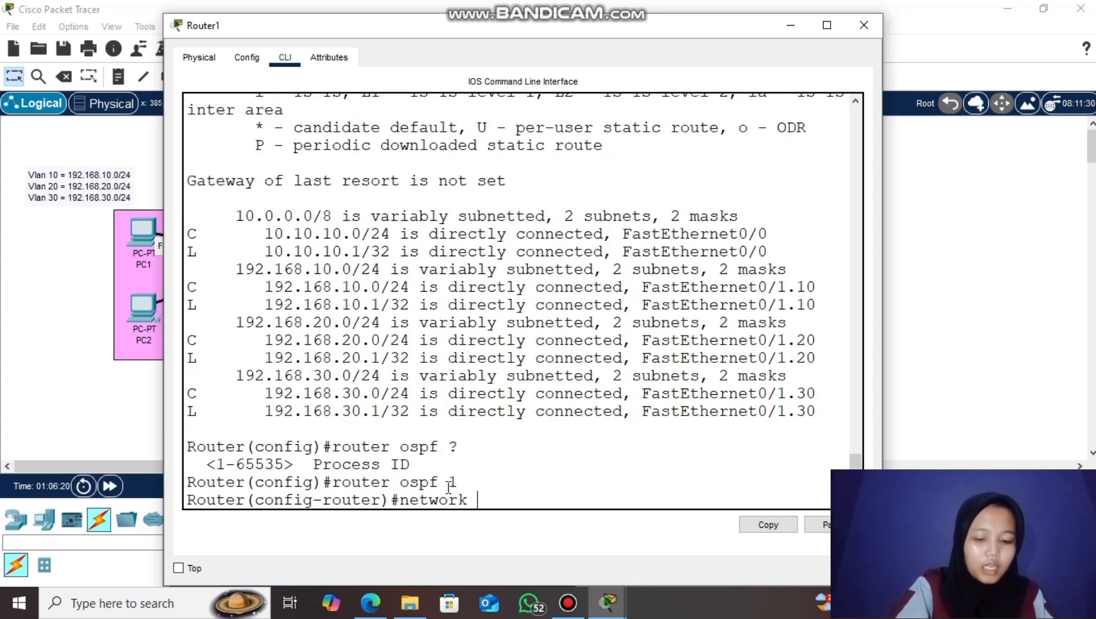
pyautogui.write('2')
pyautogui.write('192')
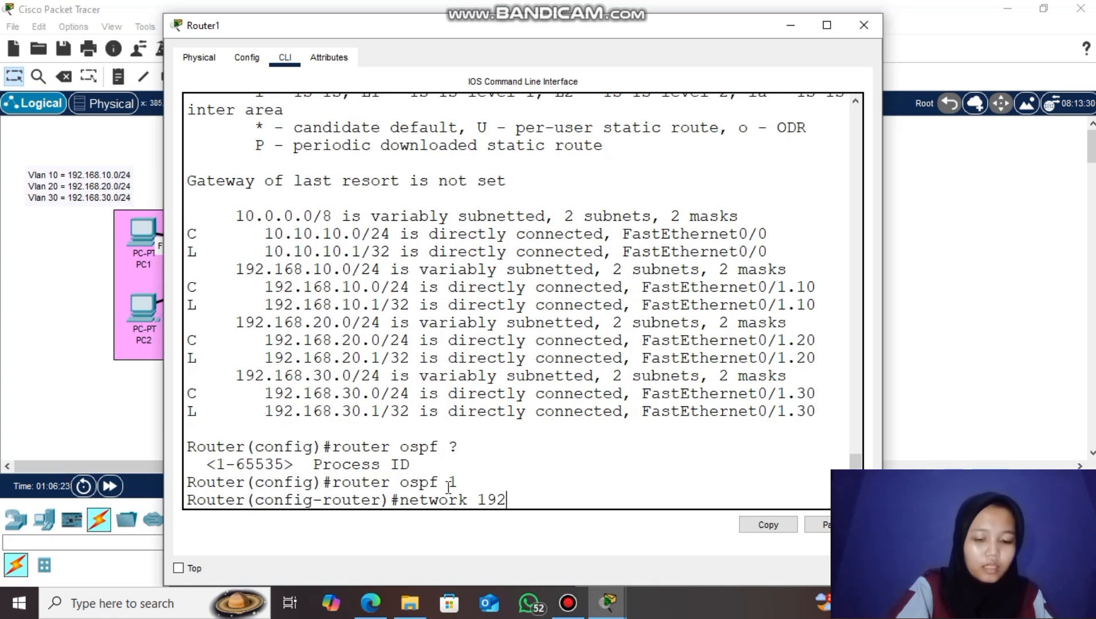
pyautogui.write('.168.10.0')
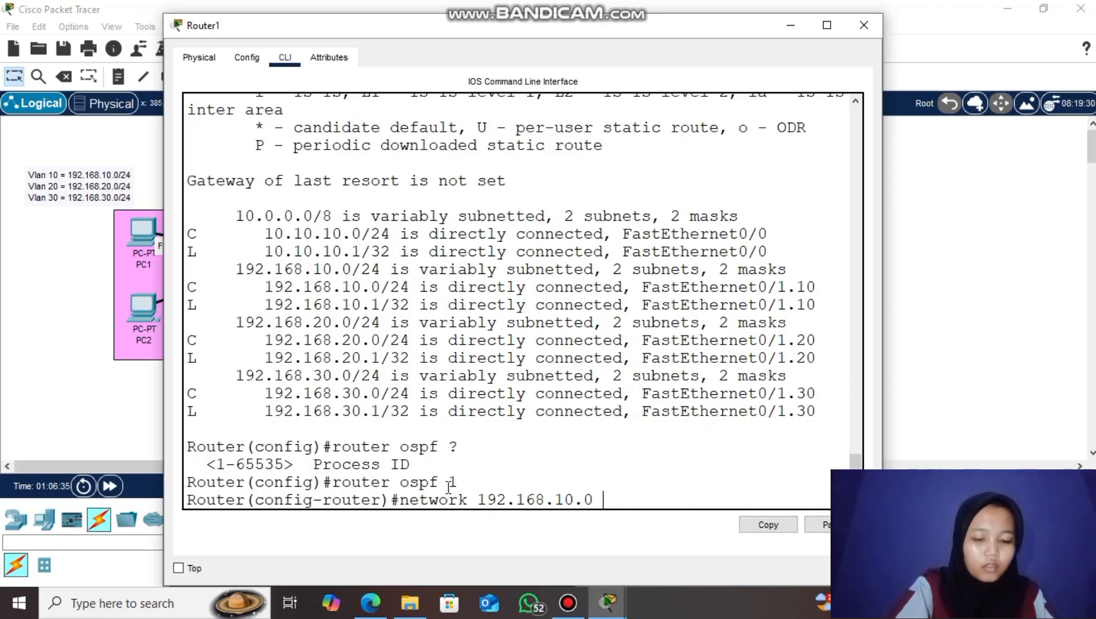
pyautogui.write(' 0.0.0')
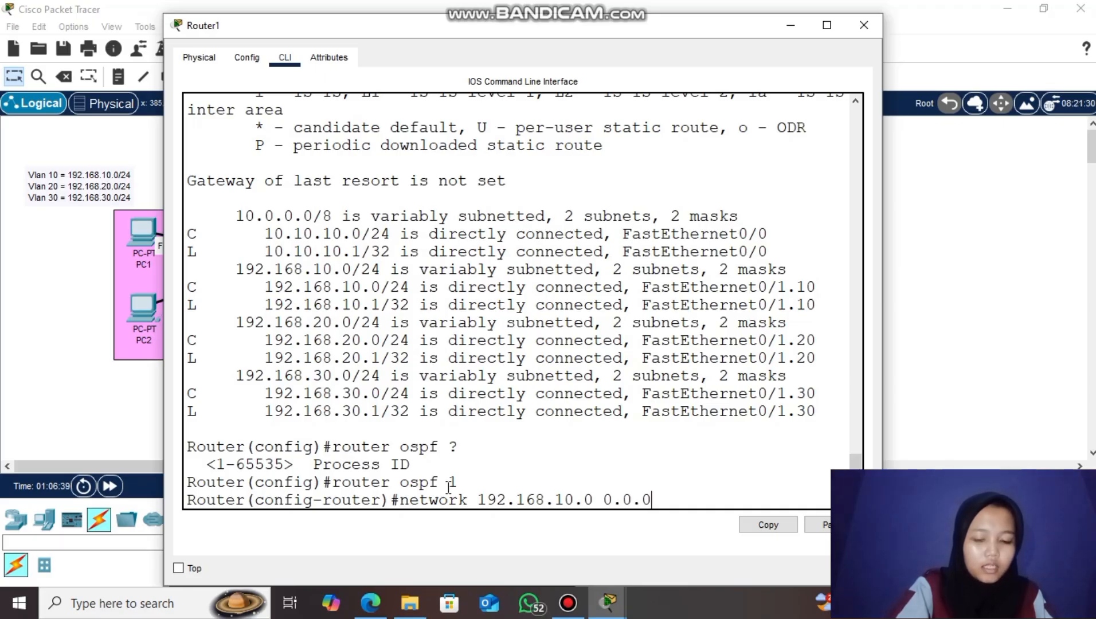
pyautogui.write('.255 ?')
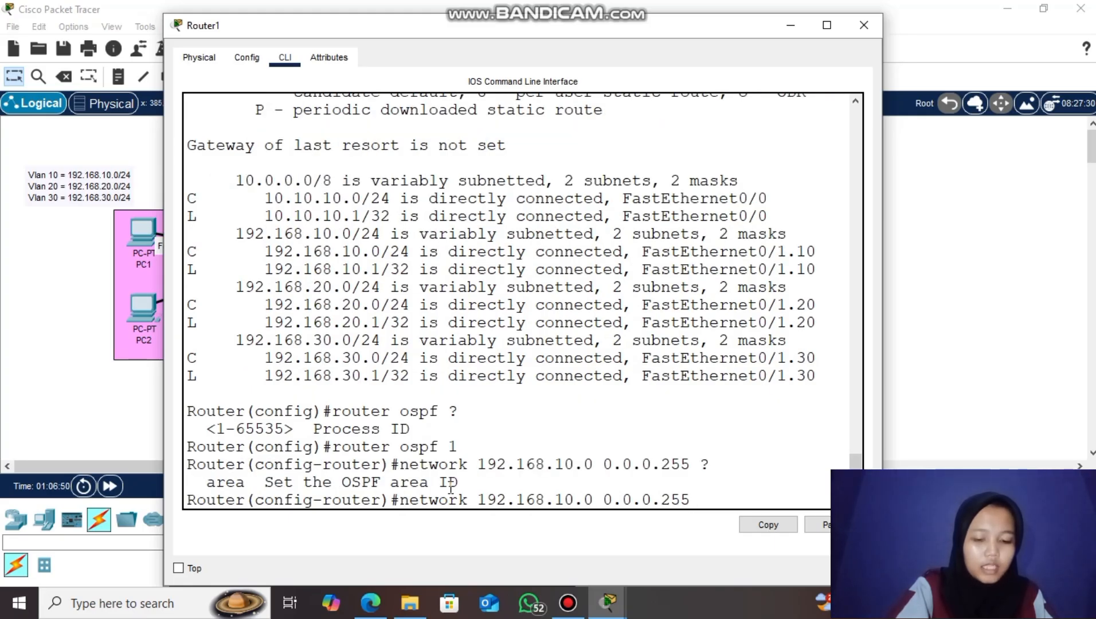
pyautogui.moveTo(342, 482); pyautogui.dragTo(458, 485)
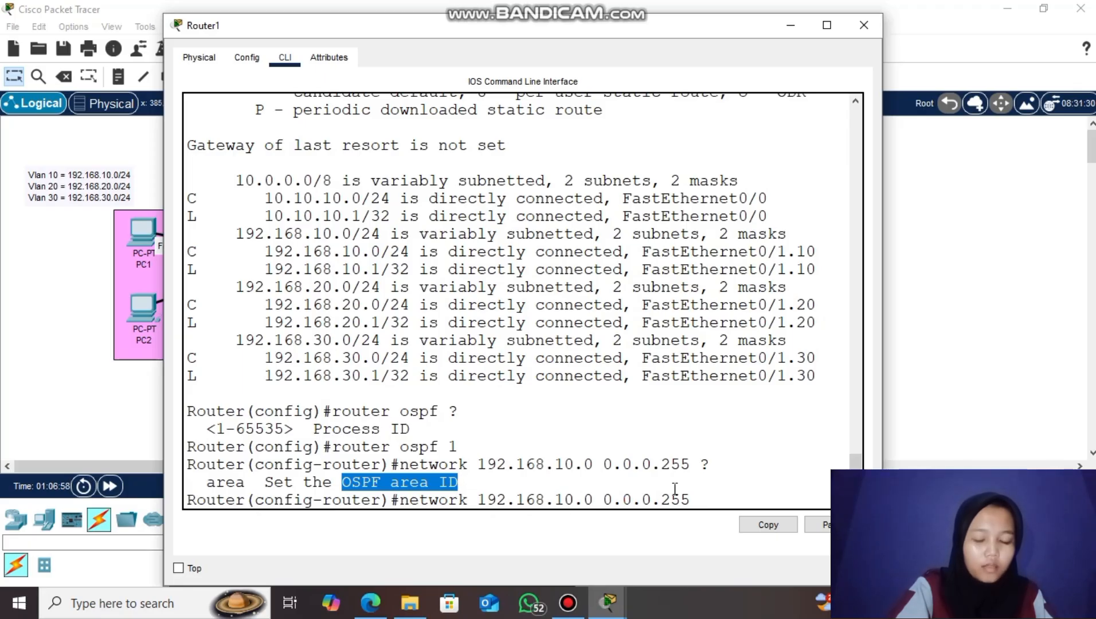
pyautogui.click(706, 505)
pyautogui.write('area 0')
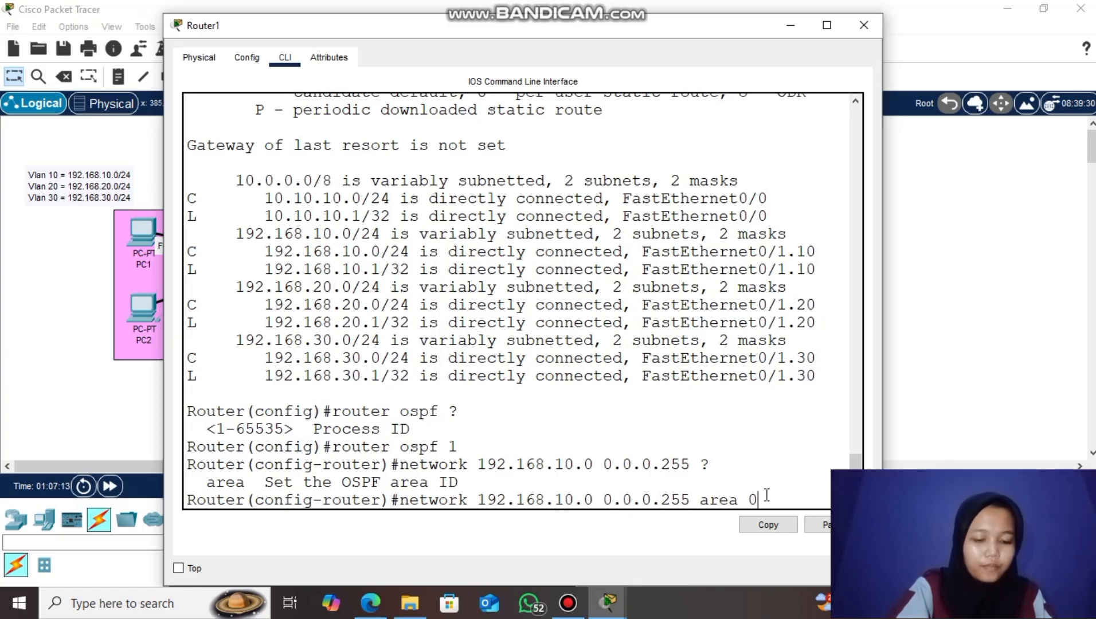
pyautogui.press('Return')
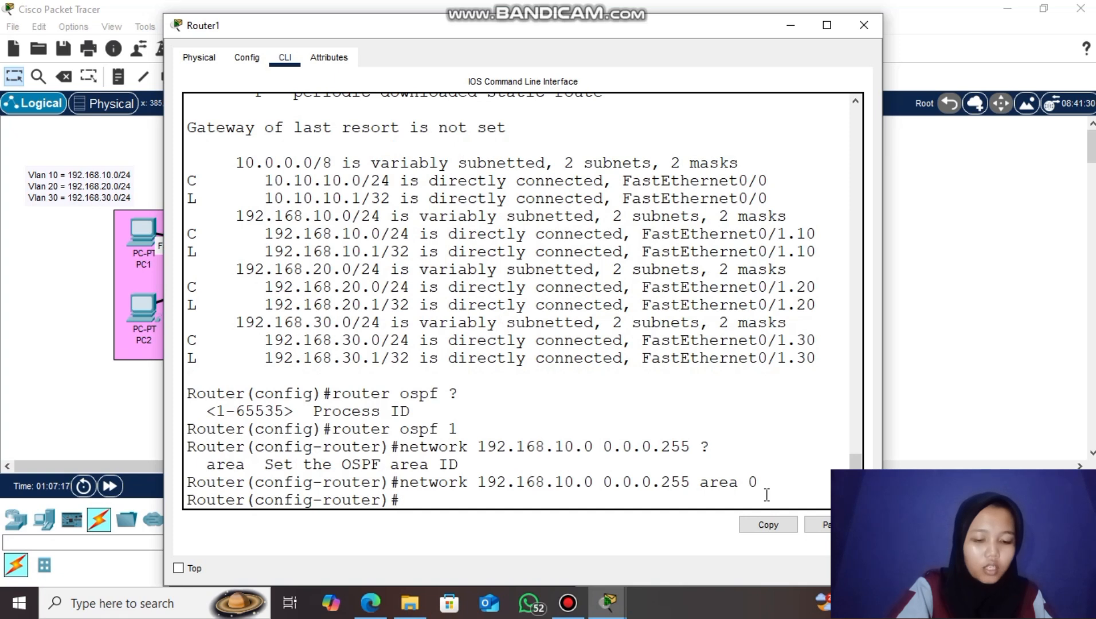
# - Advertise network 192.168.20.0 with wildcard mask 0.0.0.255 in OSPF area 0 on Router1
pyautogui.press('Up')
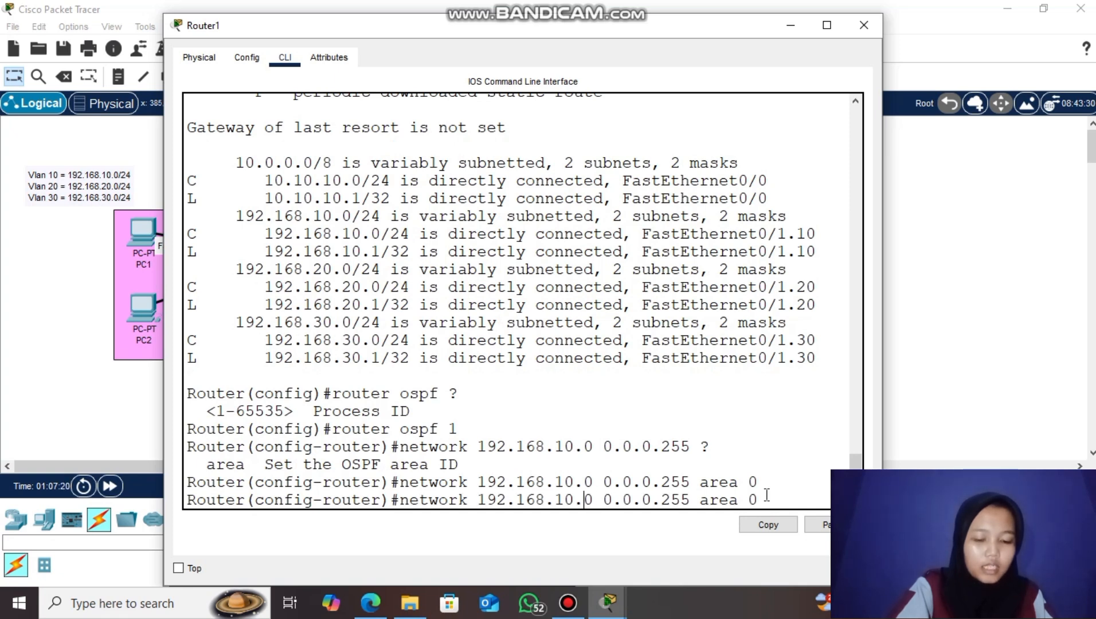
pyautogui.press('Left')
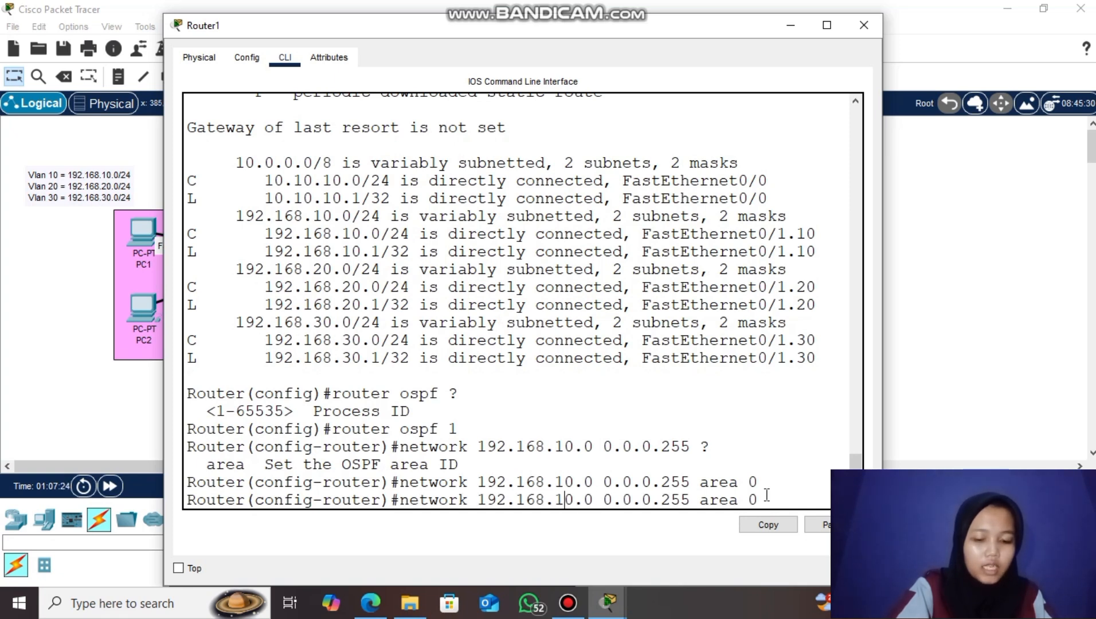
pyautogui.press('BackSpace')
pyautogui.write('2')
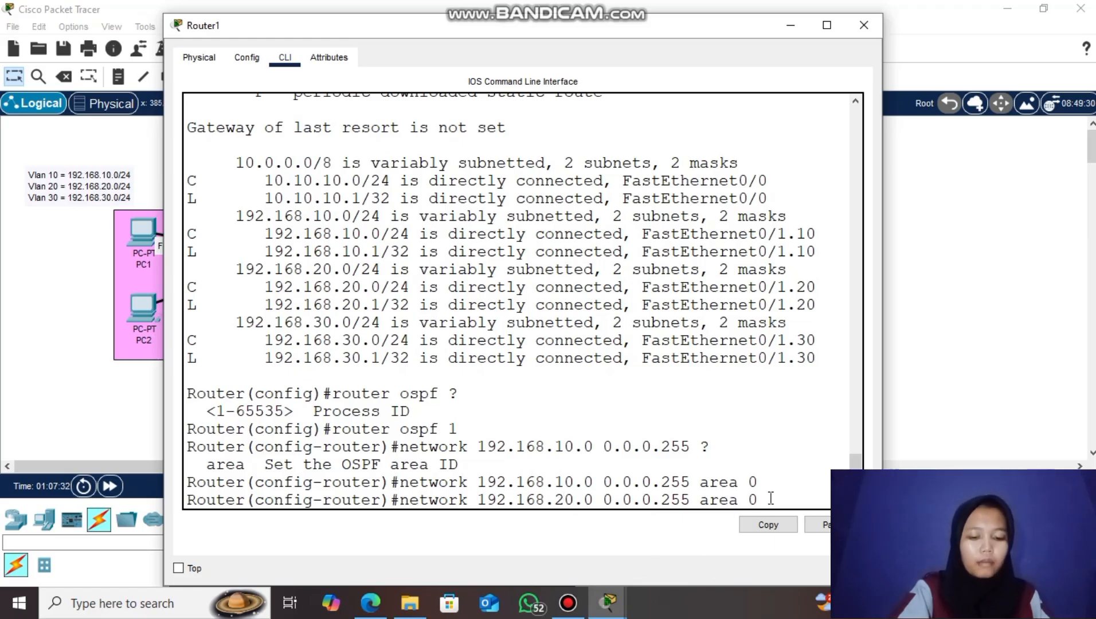
pyautogui.press('Return')
# - Advertise network 192.168.30.0 with wildcard mask 0.0.0.255 in OSPF area 0 on Router1
pyautogui.press('Up')
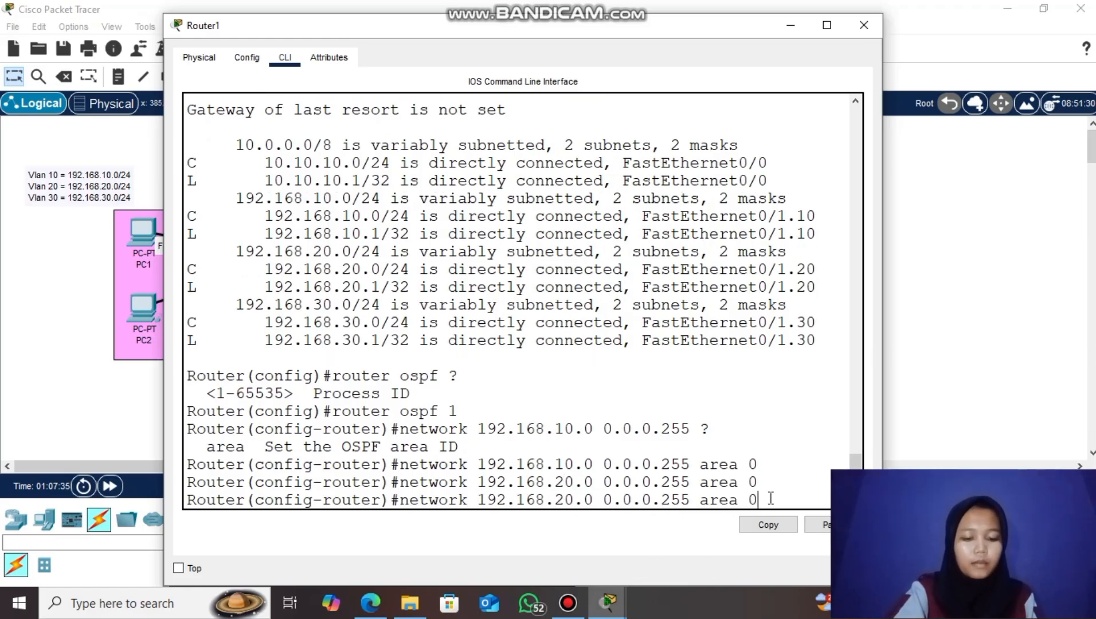
pyautogui.press('Left')
pyautogui.press('Left')
pyautogui.press('Left')
pyautogui.press('Left')
pyautogui.press('Left')
pyautogui.press('Left')
pyautogui.press('Left')
pyautogui.press('Left')
pyautogui.press('Left')
pyautogui.press('Left')
pyautogui.press('Left')
pyautogui.press('Left')
pyautogui.press('Left')
pyautogui.press('Left')
pyautogui.press('Left')
pyautogui.press('Left')
pyautogui.press('Left')
pyautogui.press('Left')
pyautogui.press('Left')
pyautogui.press('Left')
pyautogui.press('BackSpace')
pyautogui.write('3')
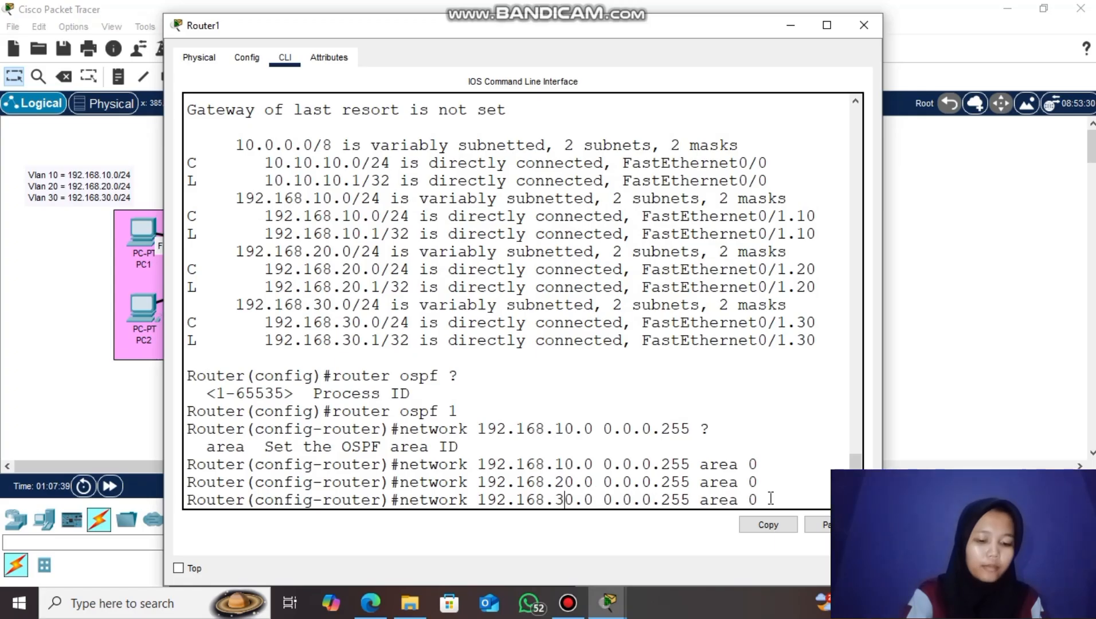
pyautogui.press('Return')
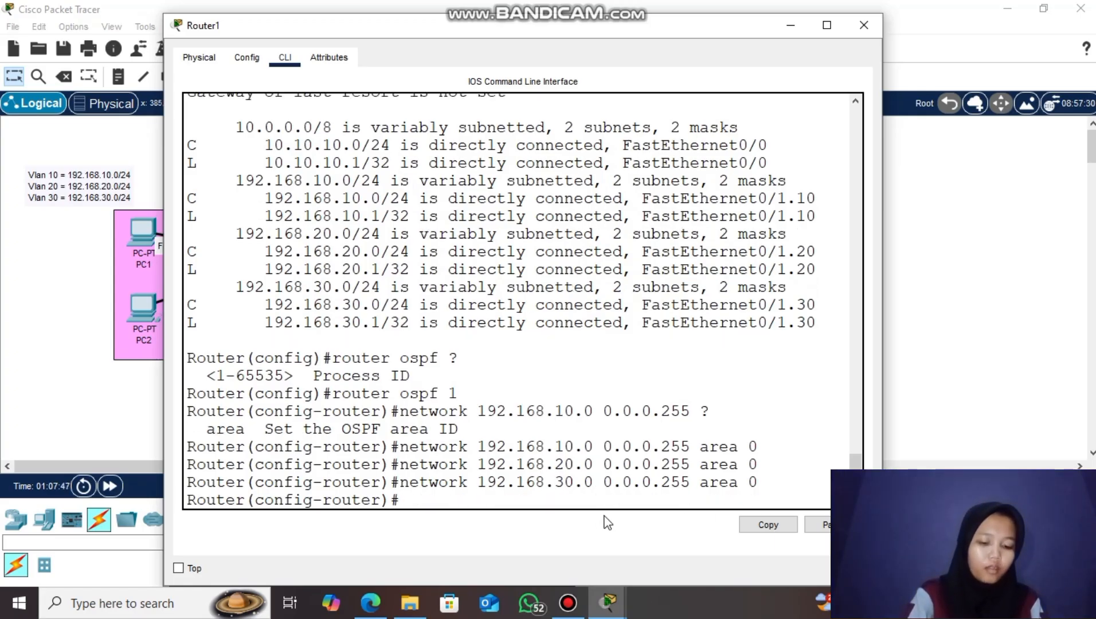
# - Advertise network 10.10.10.0 0.0.0.255 in area 0, exit OSPF configuration and close the Router1 window
pyautogui.press('Up')
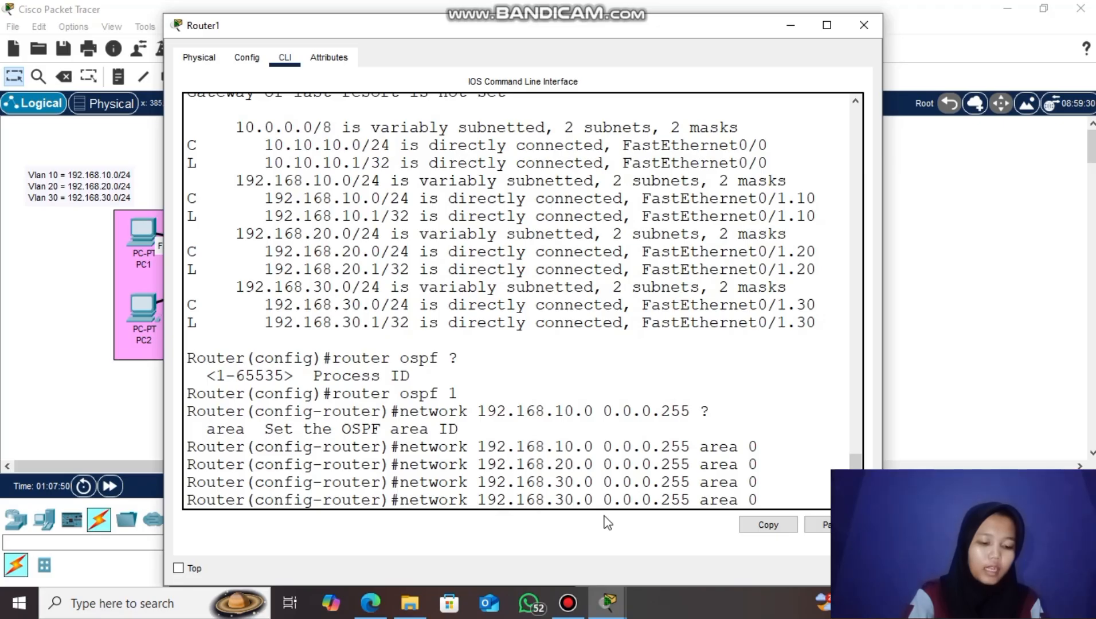
pyautogui.press('BackSpace')
pyautogui.press('BackSpace')
pyautogui.press('BackSpace')
pyautogui.press('BackSpace')
pyautogui.press('BackSpace')
pyautogui.press('BackSpace')
pyautogui.press('BackSpace')
pyautogui.press('BackSpace')
pyautogui.press('BackSpace')
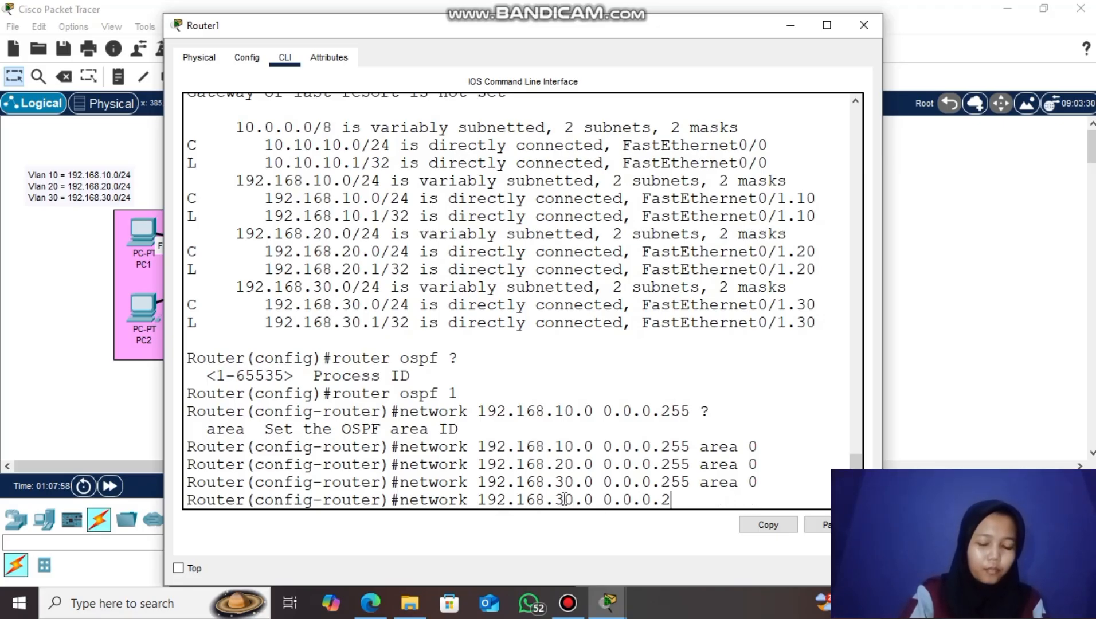
pyautogui.write('55 area 0')
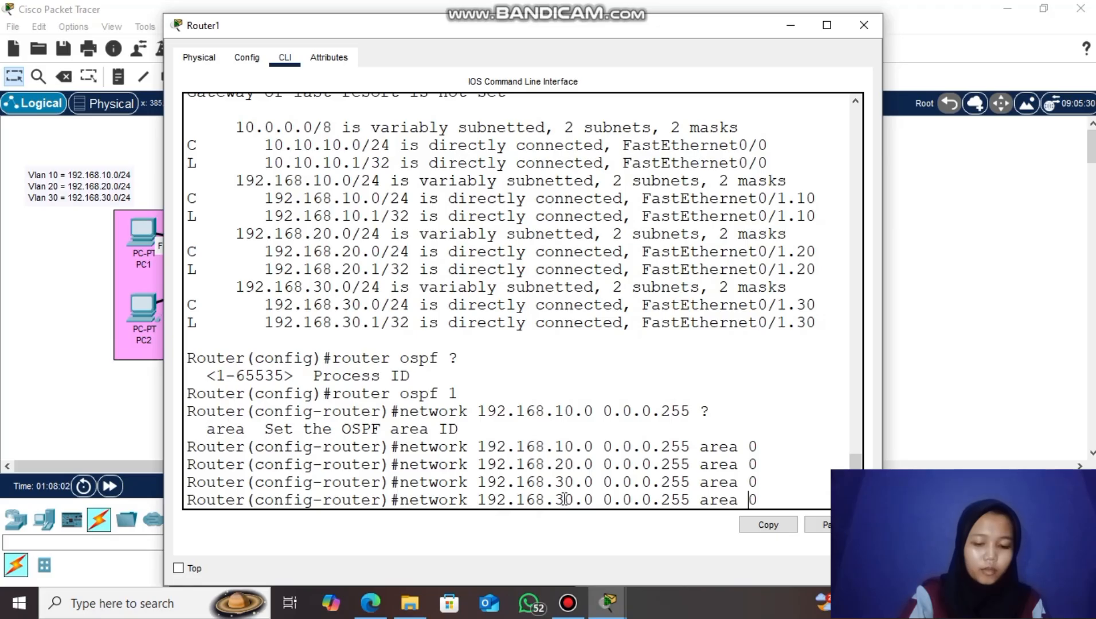
pyautogui.press('Left')
pyautogui.press('Left')
pyautogui.press('Left')
pyautogui.press('Left')
pyautogui.press('Left')
pyautogui.press('Left')
pyautogui.press('Left')
pyautogui.press('Left')
pyautogui.press('Left')
pyautogui.press('Left')
pyautogui.press('Left')
pyautogui.press('Left')
pyautogui.press('Left')
pyautogui.press('Left')
pyautogui.press('Left')
pyautogui.press('Left')
pyautogui.press('Left')
pyautogui.press('Left')
pyautogui.press('Left')
pyautogui.press('BackSpace')
pyautogui.press('BackSpace')
pyautogui.press('BackSpace')
pyautogui.press('BackSpace')
pyautogui.press('BackSpace')
pyautogui.press('BackSpace')
pyautogui.press('BackSpace')
pyautogui.press('BackSpace')
pyautogui.press('BackSpace')
pyautogui.press('BackSpace')
pyautogui.write('10.10.')
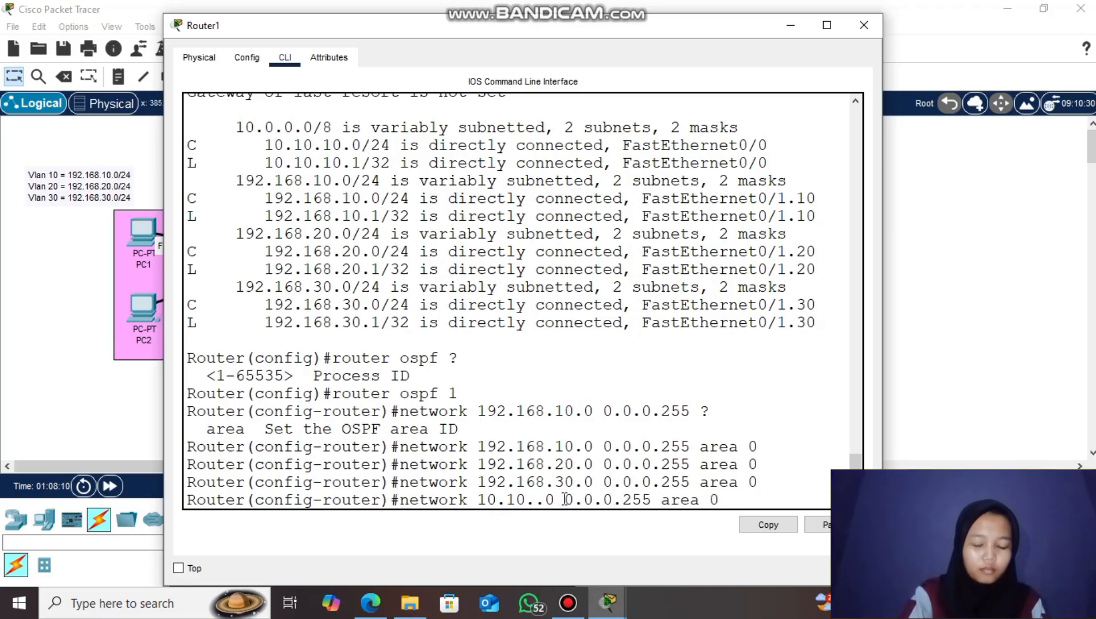
pyautogui.write('10')
pyautogui.press('Return')
pyautogui.write('exit')
pyautogui.press('Return')
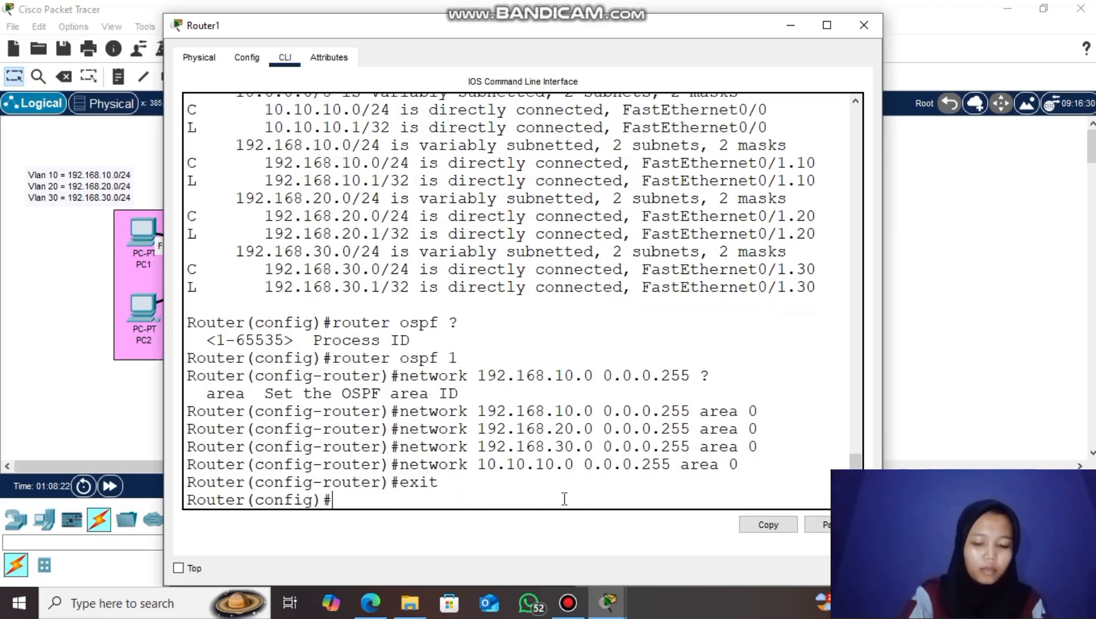
pyautogui.click(864, 25)
# - Open Router2's command line and enter global configuration mode with en and conf t
pyautogui.click(714, 169)
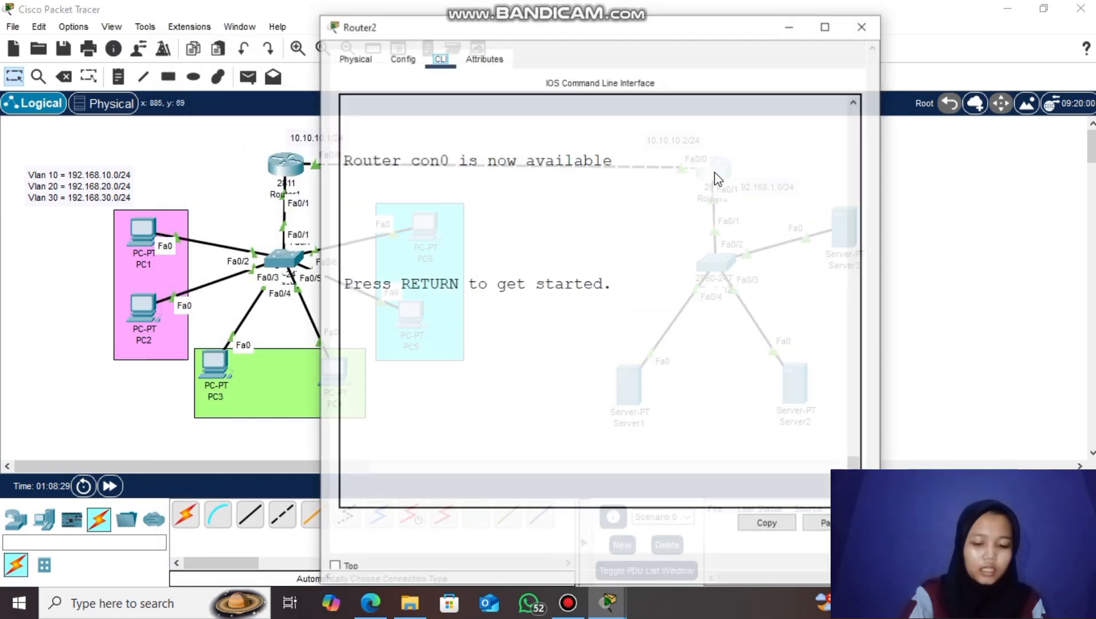
pyautogui.click(536, 377)
pyautogui.press('Return')
pyautogui.write('en')
pyautogui.press('Return')
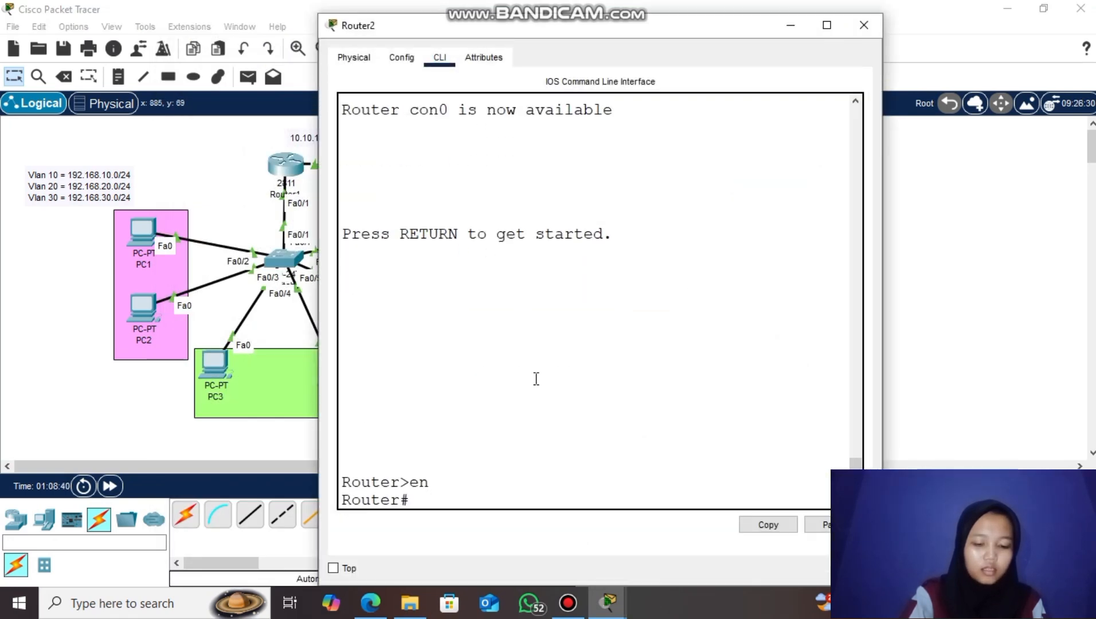
pyautogui.write('conf t')
pyautogui.press('Return')
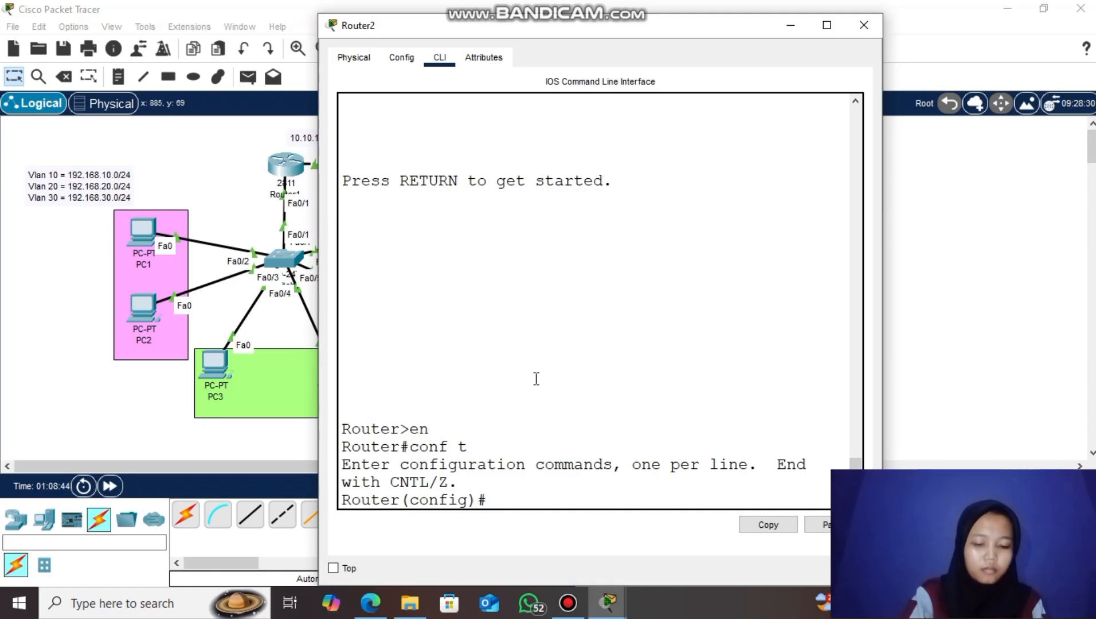
# - Begin a router command in Router2's global configuration mode to set up its routing process
pyautogui.write('router ')
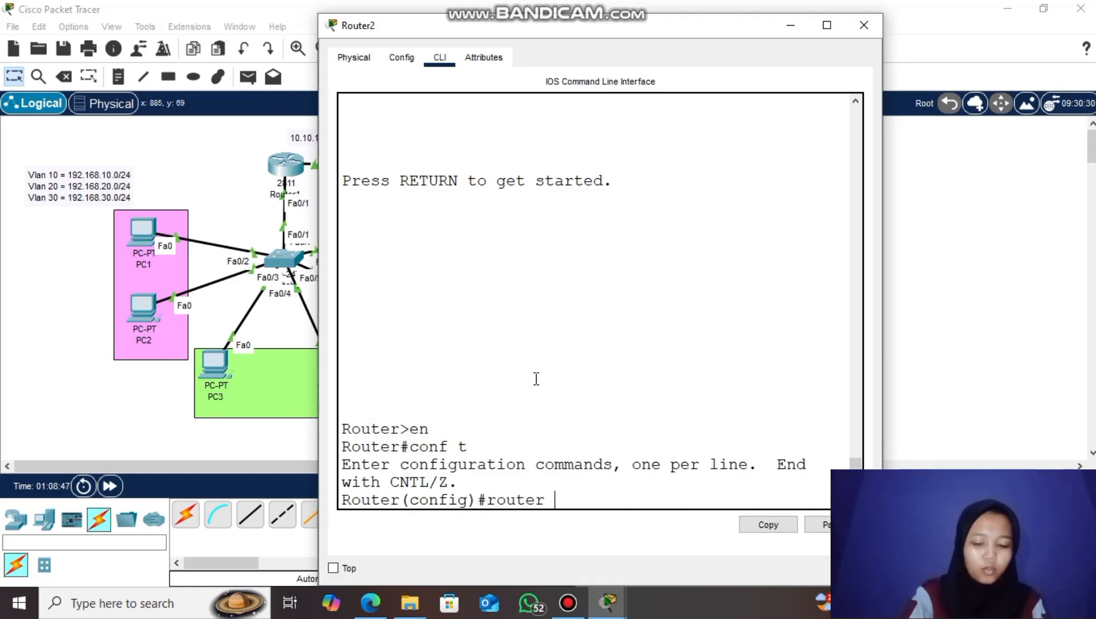
# - Enable OSPF process 2 on Router2 and advertise network 192.168.1.0 with wildcard mask 0.0.0.255 in area 0
pyautogui.write('ospf 2')
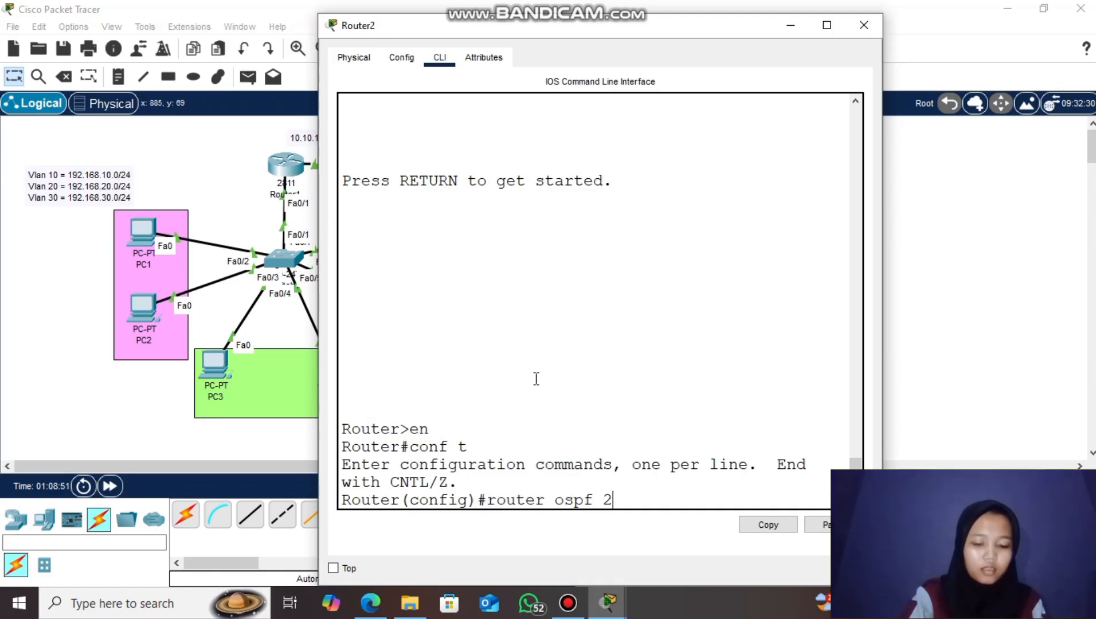
pyautogui.press('Return')
pyautogui.write('nwtqork')
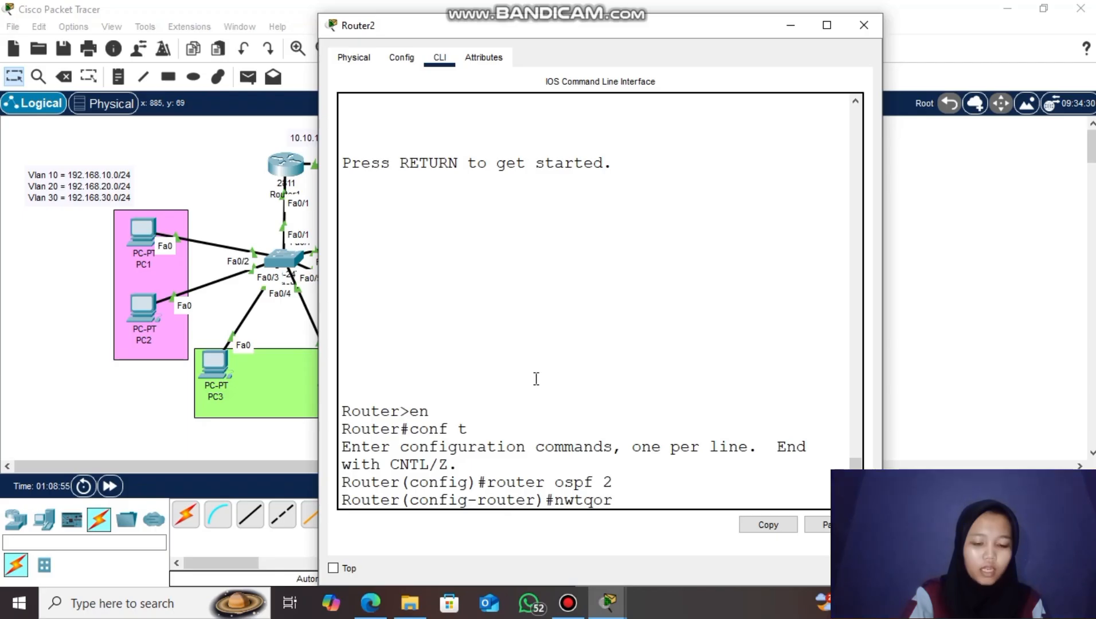
pyautogui.press('BackSpace')
pyautogui.press('BackSpace')
pyautogui.press('BackSpace')
pyautogui.press('BackSpace')
pyautogui.press('BackSpace')
pyautogui.press('BackSpace')
pyautogui.write('e')
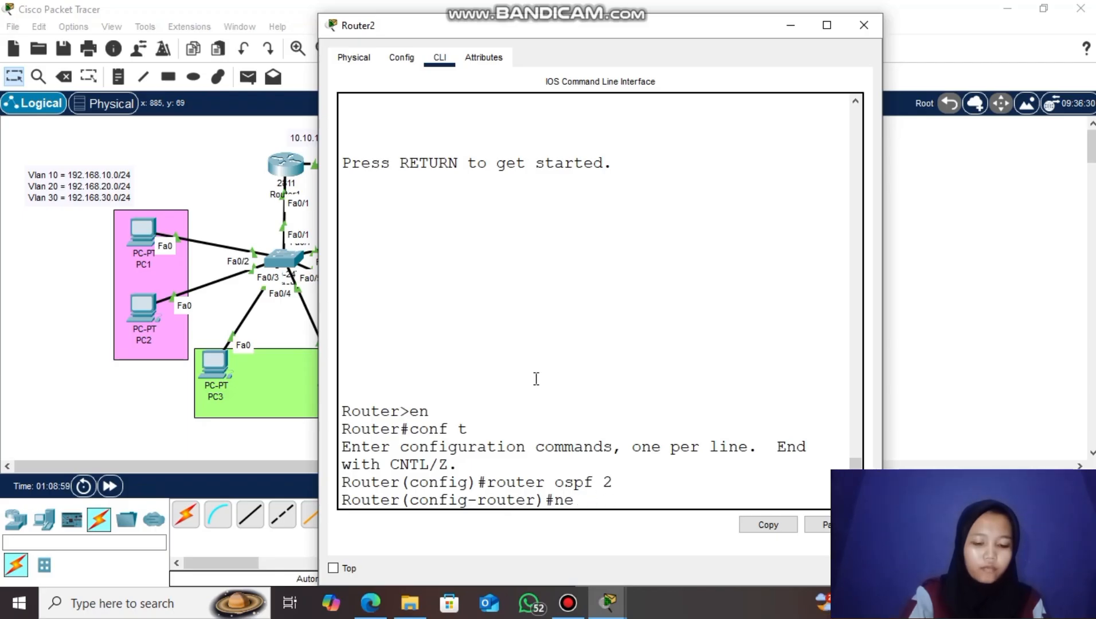
pyautogui.write('twork 192.168')
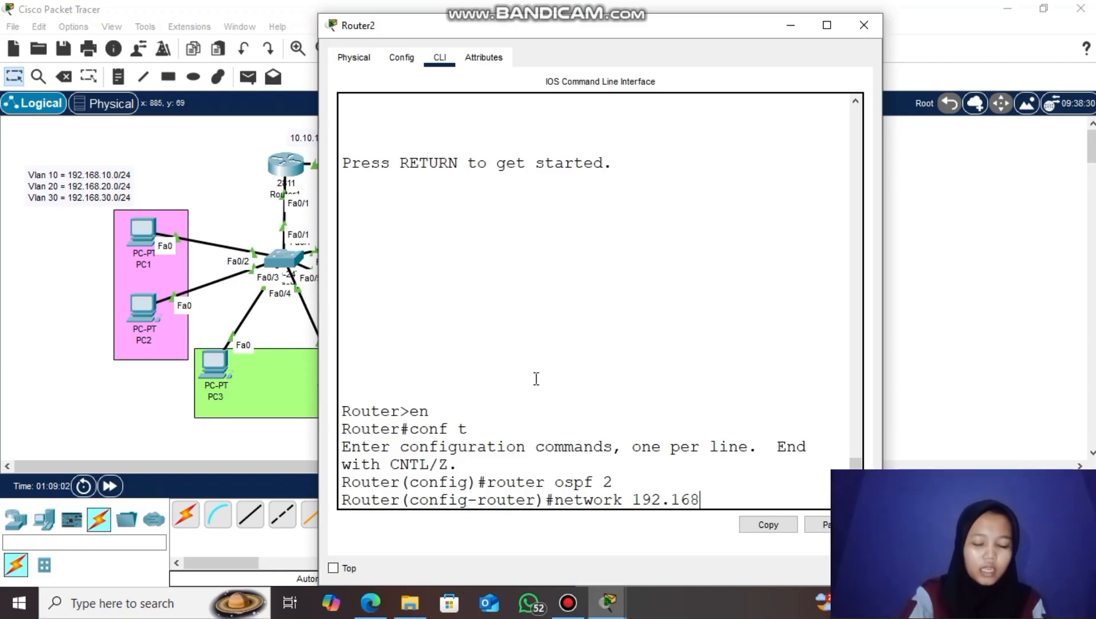
pyautogui.write('.')
pyautogui.write('1')
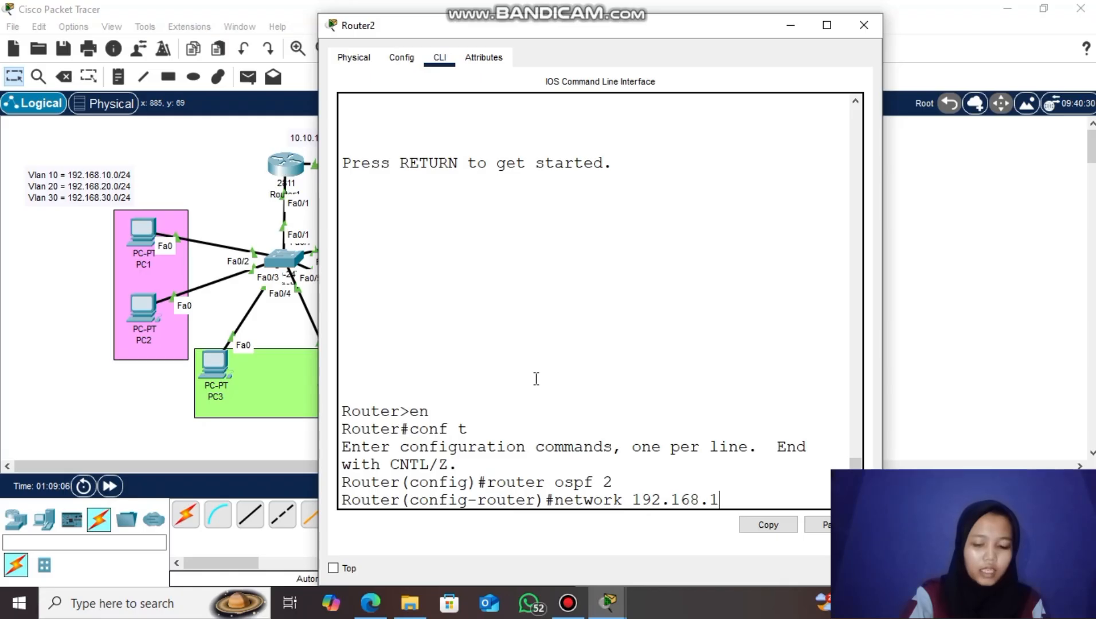
pyautogui.write('.0 0.0.0.')
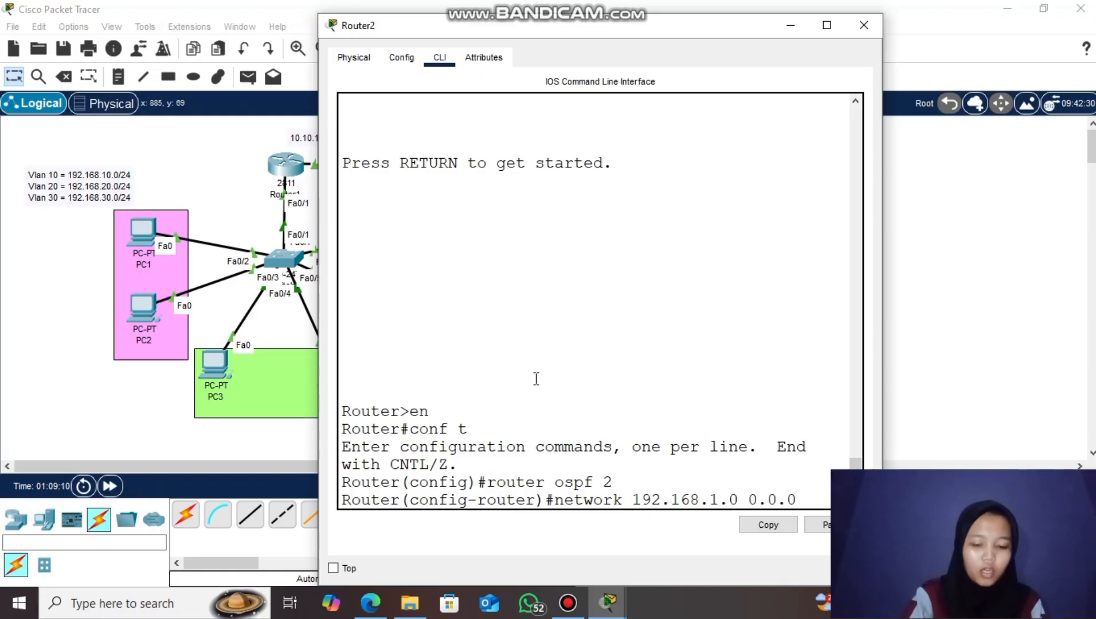
pyautogui.write('255')
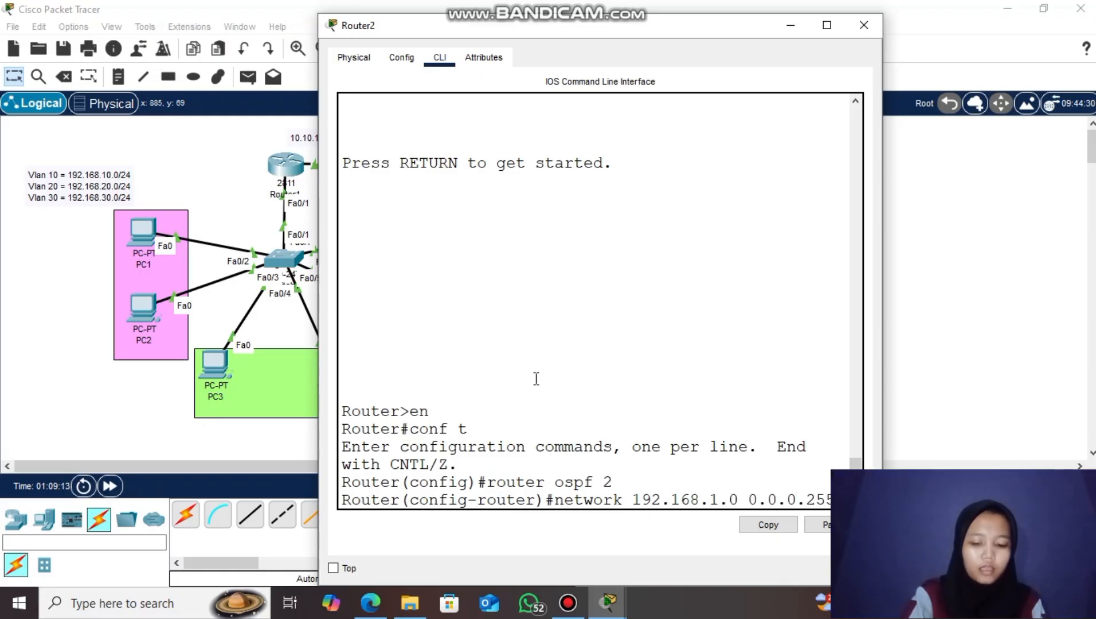
pyautogui.write(' area 0')
pyautogui.press('Return')
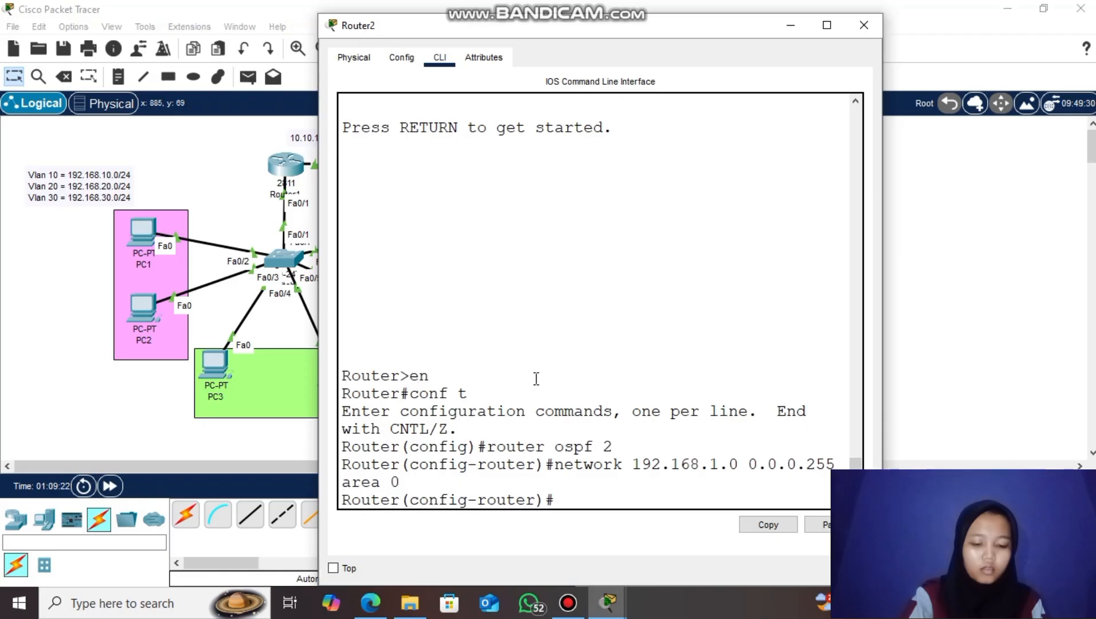
# - Advertise network 10.10.10.0 with wildcard mask 0.0.0.255 in area 0 on Router2 and exit the OSPF configuration
pyautogui.press('Up')
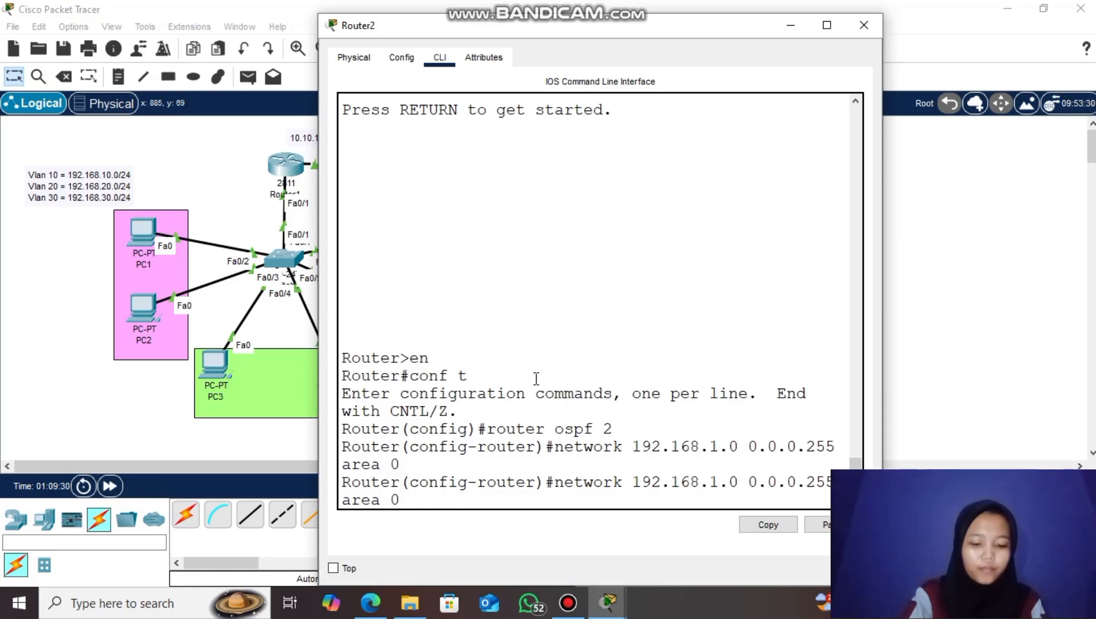
pyautogui.press('Left')
pyautogui.press('Left')
pyautogui.press('Left')
pyautogui.press('Left')
pyautogui.press('Left')
pyautogui.press('Left')
pyautogui.press('Left')
pyautogui.press('Left')
pyautogui.press('Left')
pyautogui.press('Left')
pyautogui.press('Left')
pyautogui.press('Left')
pyautogui.press('Left')
pyautogui.press('Left')
pyautogui.press('Left')
pyautogui.press('Left')
pyautogui.press('Left')
pyautogui.press('Left')
pyautogui.press('Left')
pyautogui.press('BackSpace')
pyautogui.press('BackSpace')
pyautogui.press('BackSpace')
pyautogui.press('BackSpace')
pyautogui.press('BackSpace')
pyautogui.press('BackSpace')
pyautogui.press('BackSpace')
pyautogui.press('BackSpace')
pyautogui.press('BackSpace')
pyautogui.write('10.10.10')
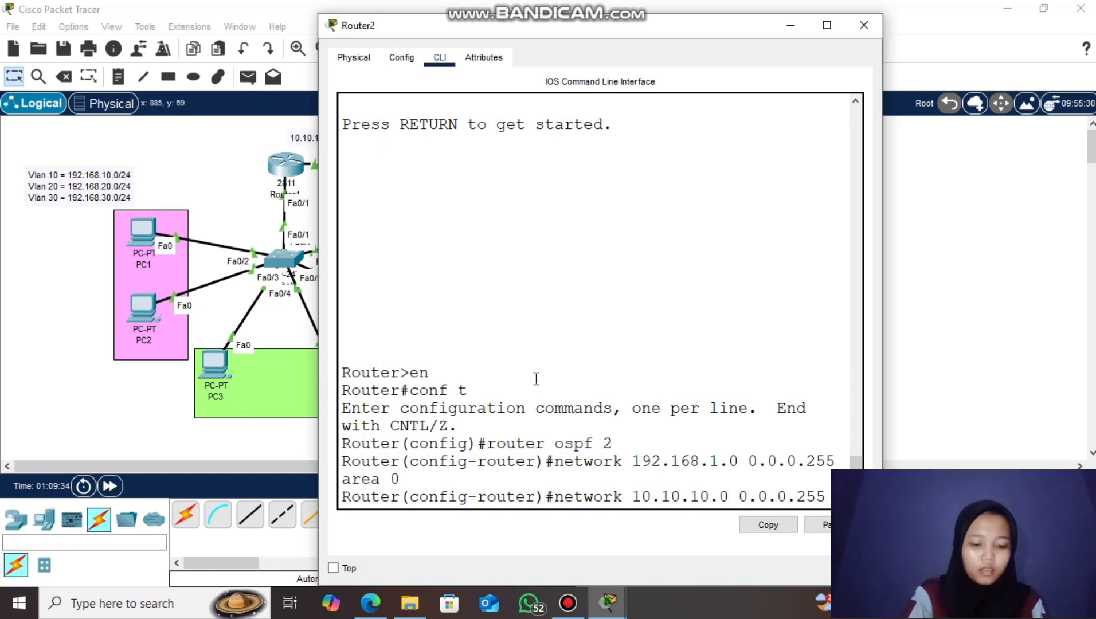
pyautogui.press('Return')
pyautogui.write('exit')
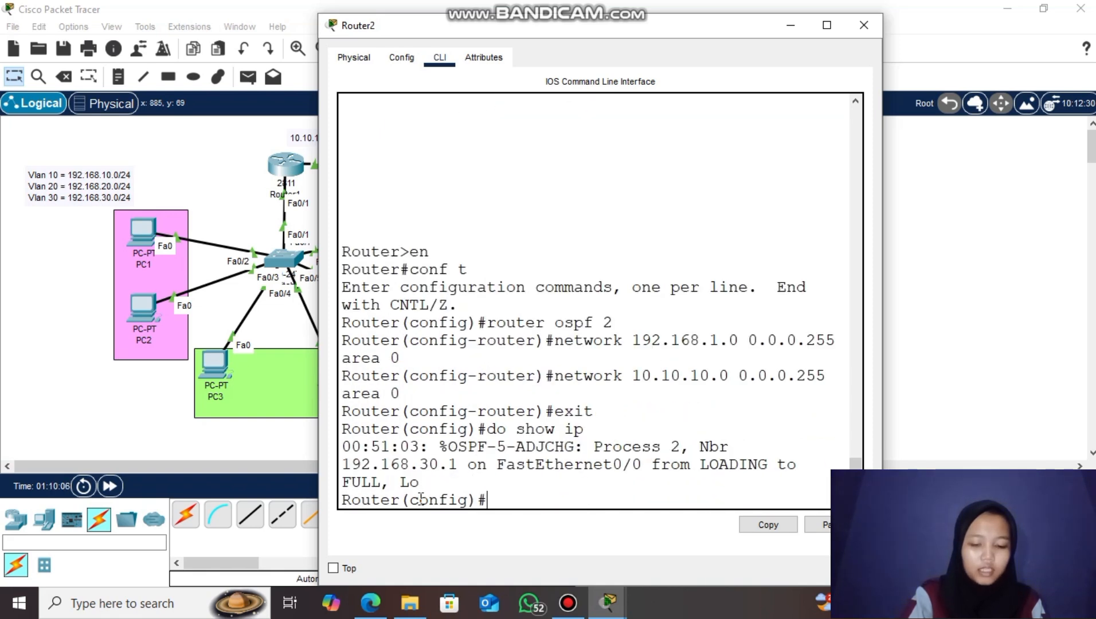
# - Show Router2's IP routing table and examine the OSPF routes to the VLAN networks
pyautogui.write('do show ip route')
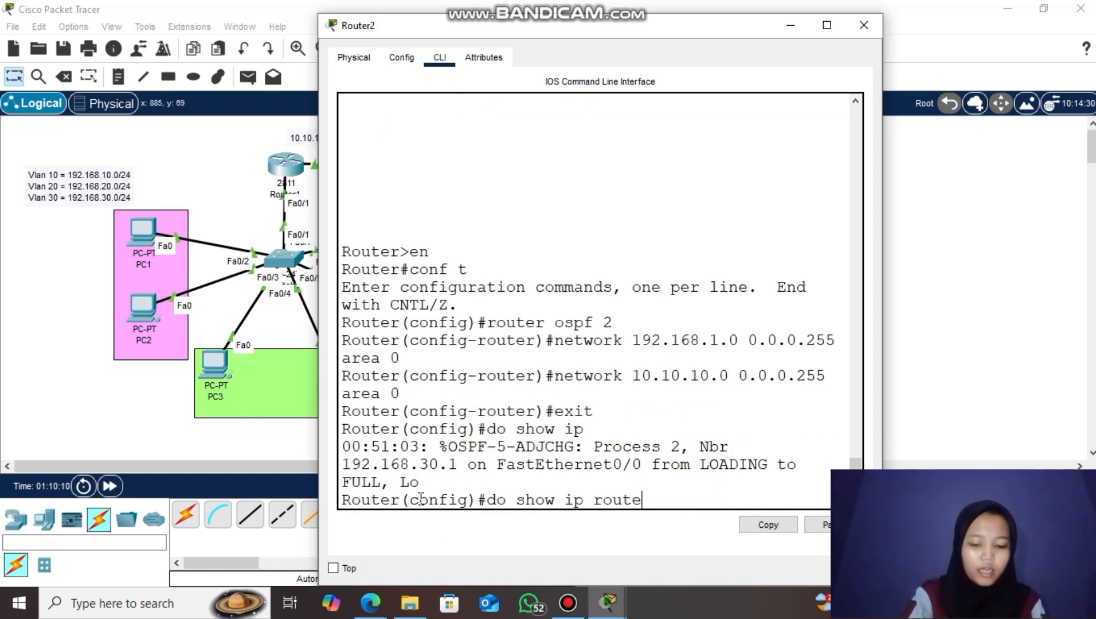
pyautogui.press('Return')
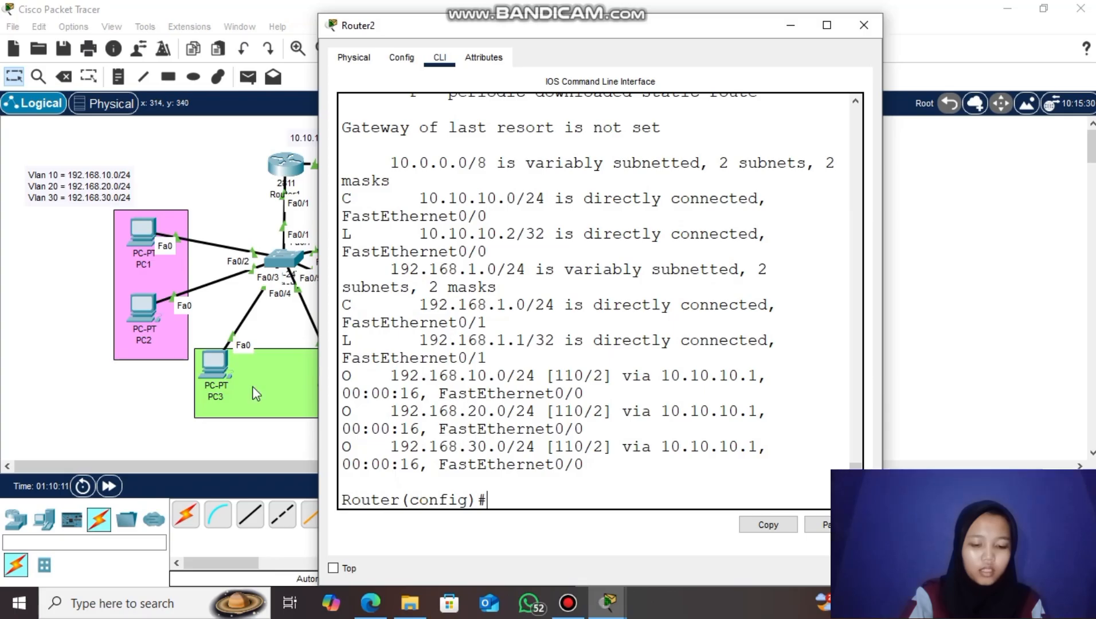
pyautogui.moveTo(318, 363); pyautogui.dragTo(455, 463)
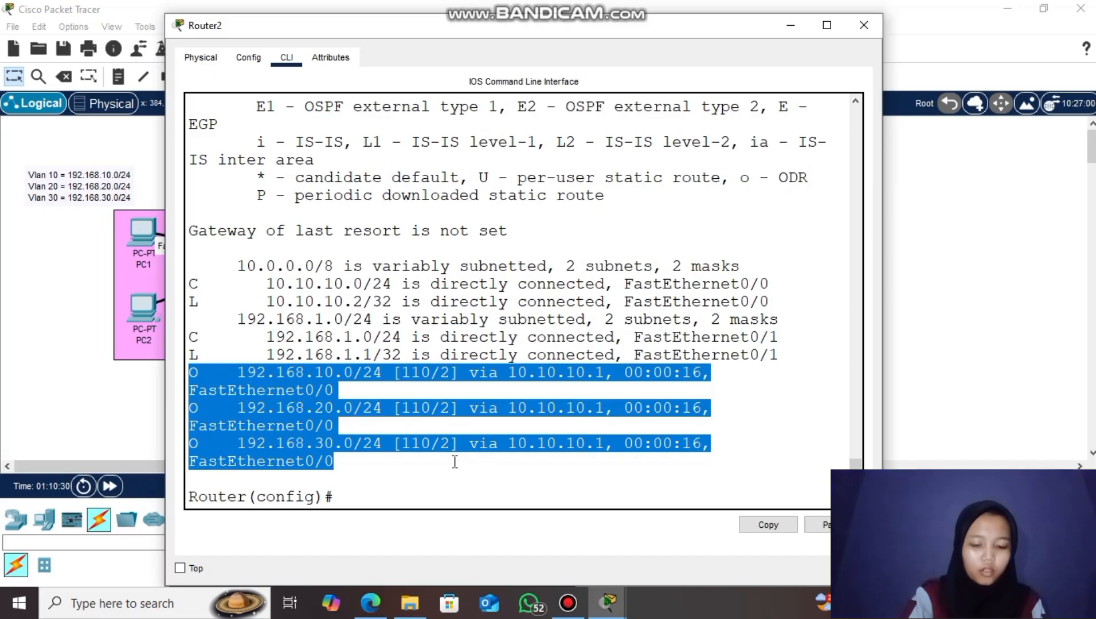
pyautogui.click(455, 462)
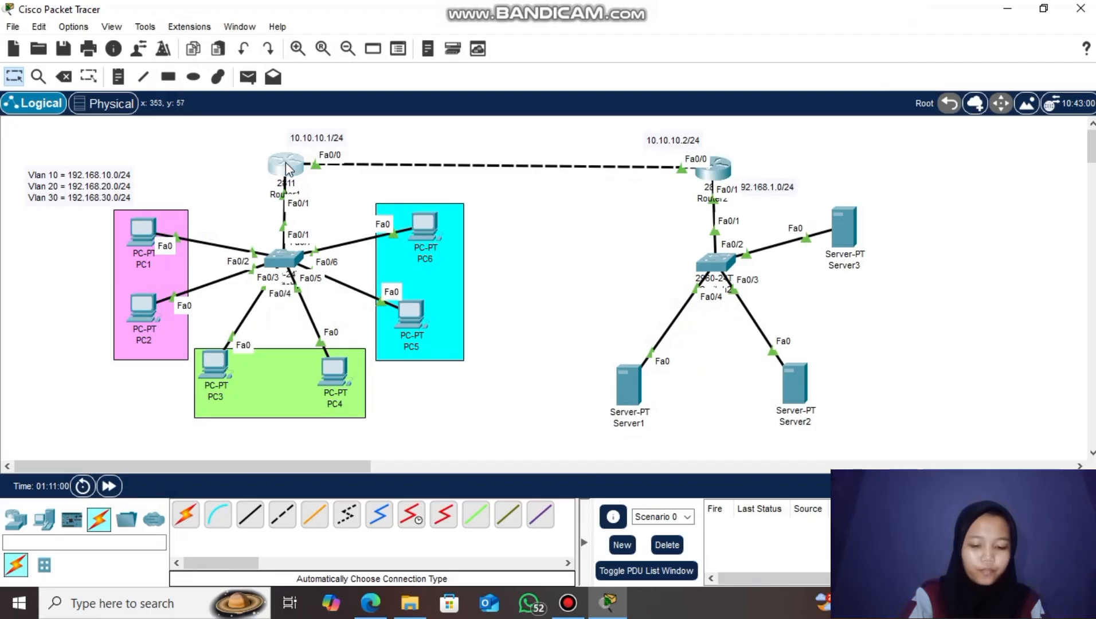
# - Show the full IP routing table on Router1 from its command line
pyautogui.click(285, 165)
pyautogui.click(344, 416)
pyautogui.press('Return')
pyautogui.write('do')
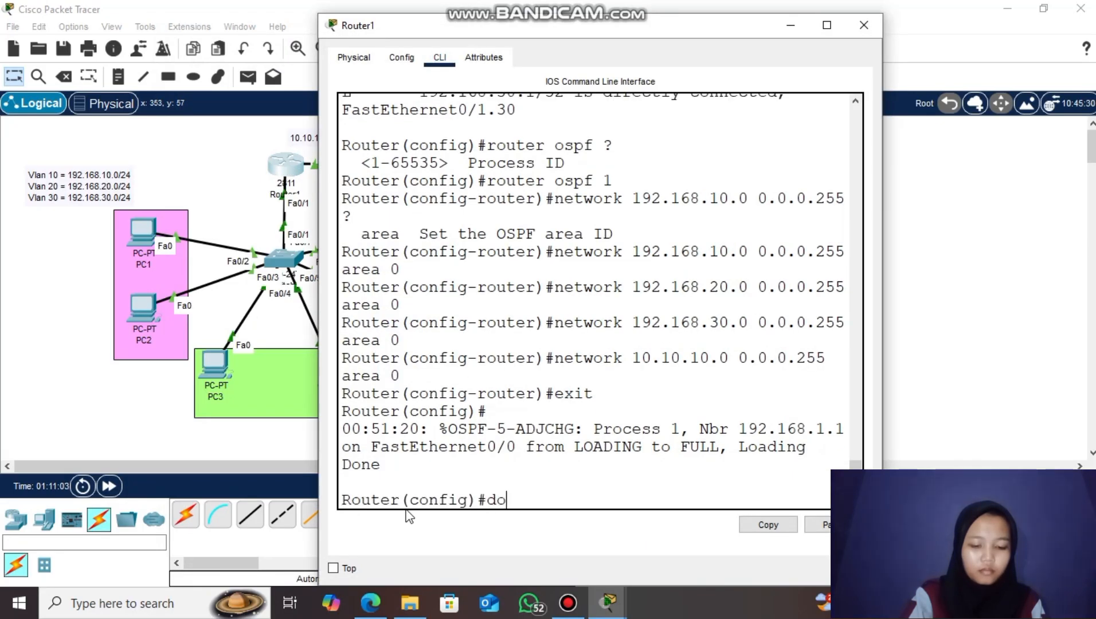
pyautogui.write(' show ip route')
pyautogui.press('Return')
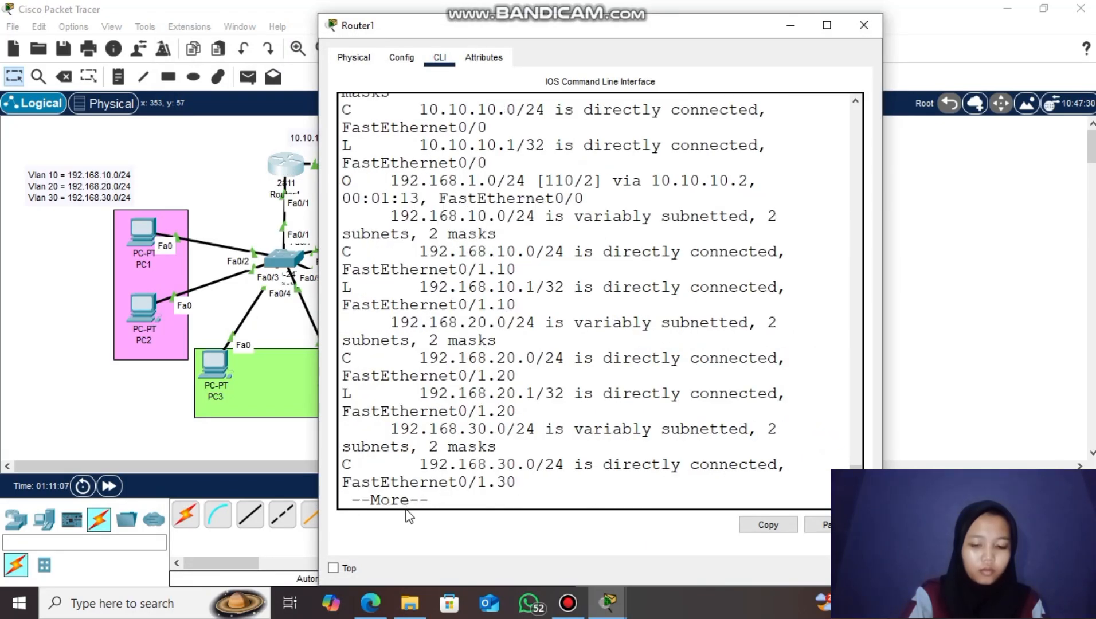
pyautogui.press('space')
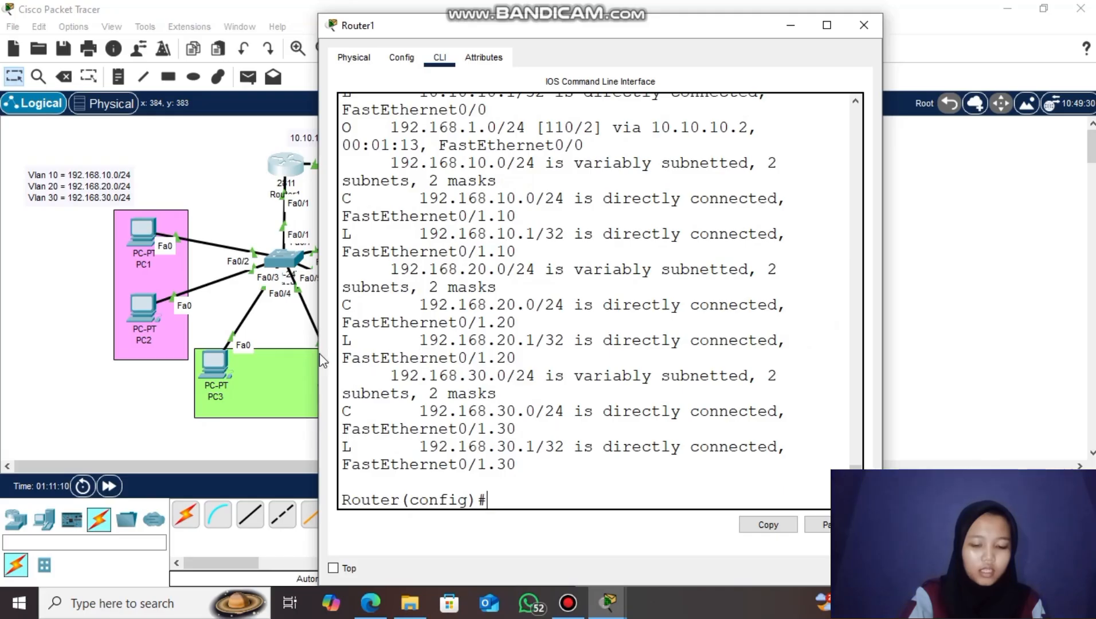
# - Examine the OSPF route to 192.168.1.0/24 and its next hop in Router1's routing table, then close the router window
pyautogui.moveTo(316, 354); pyautogui.dragTo(151, 354)
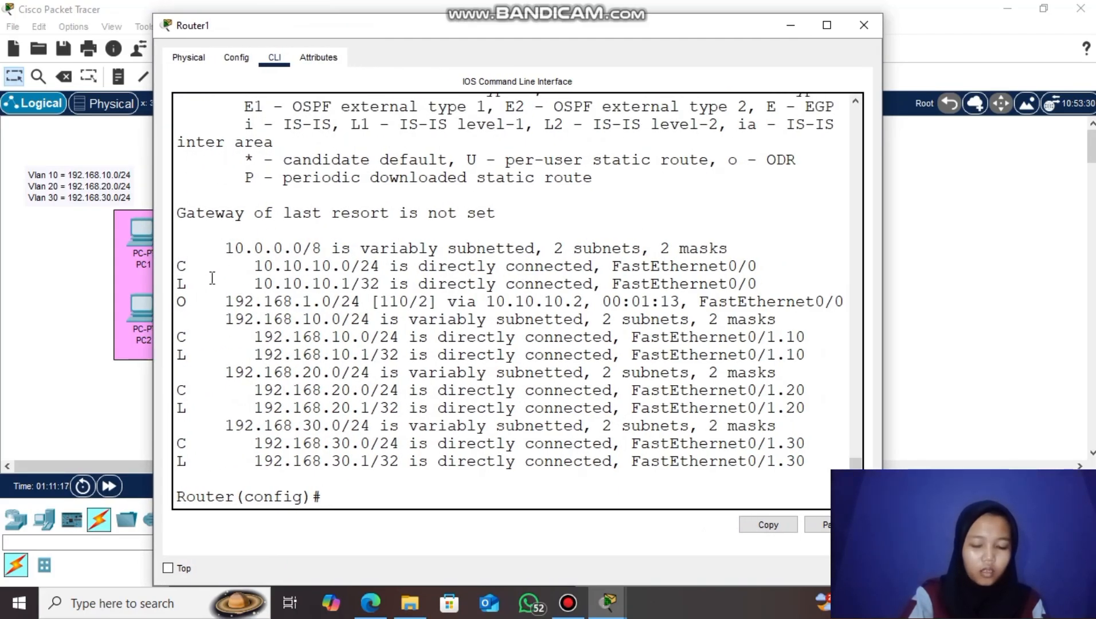
pyautogui.moveTo(177, 302); pyautogui.dragTo(609, 300)
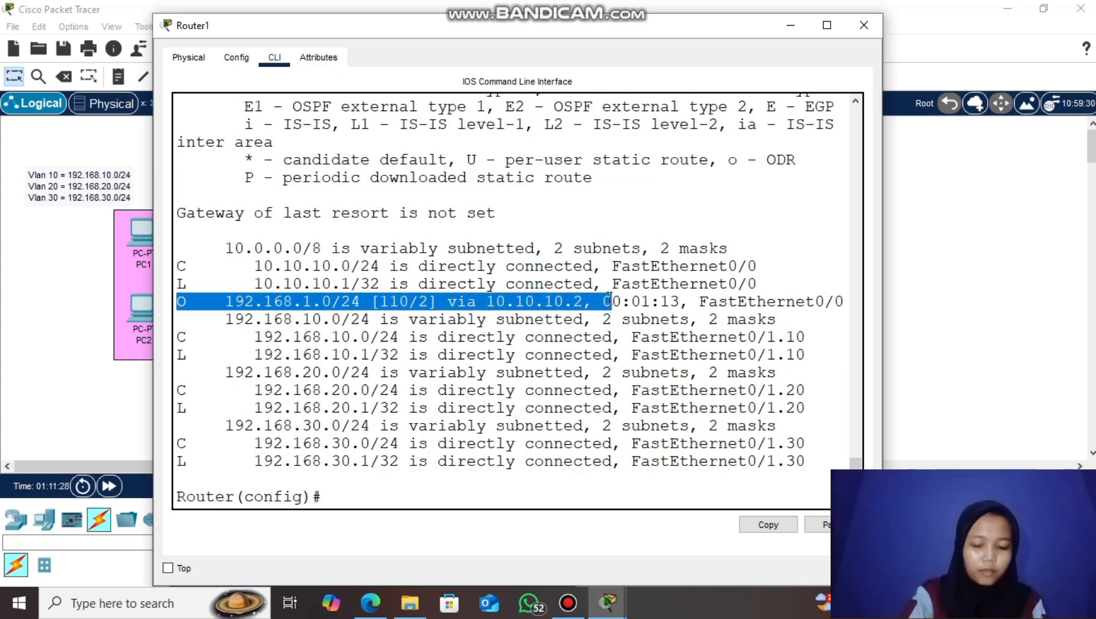
pyautogui.click(499, 302)
pyautogui.moveTo(487, 302); pyautogui.dragTo(583, 303)
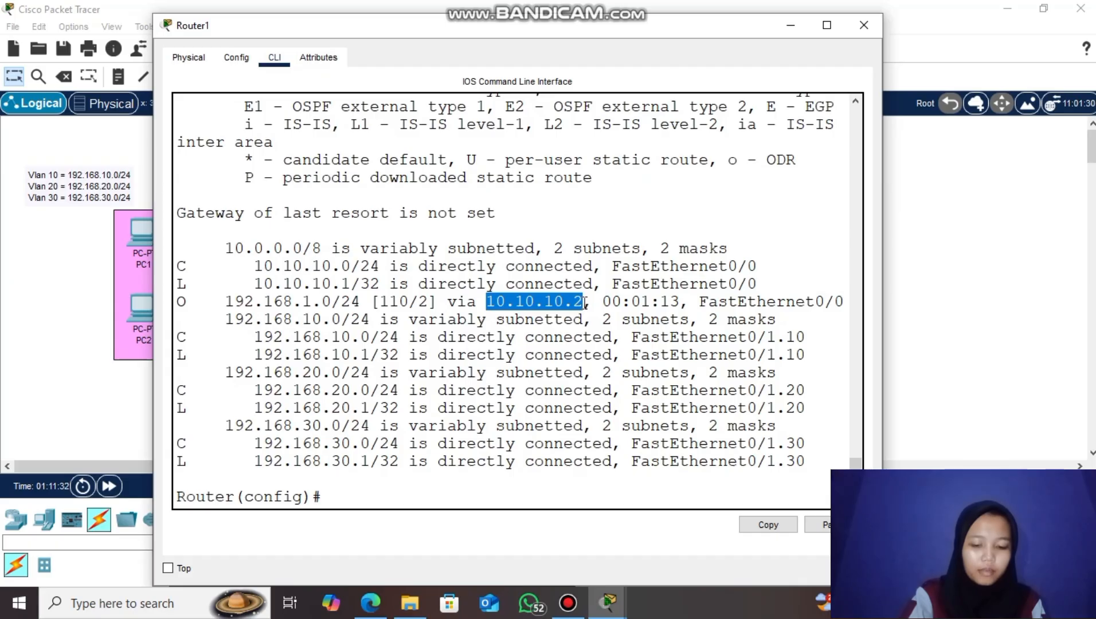
pyautogui.click(583, 304)
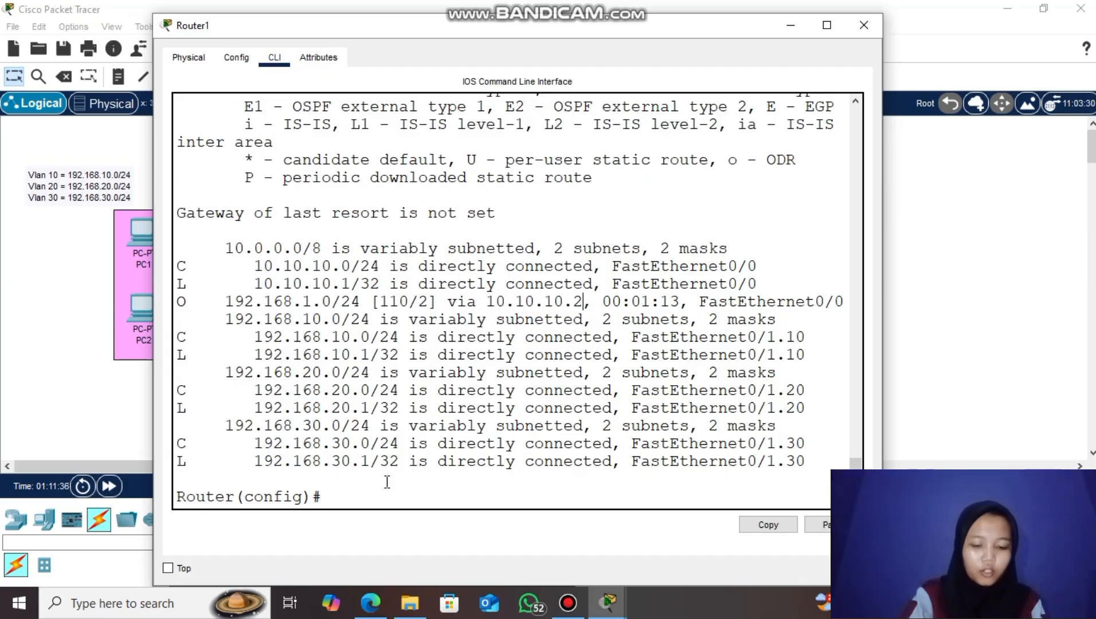
pyautogui.click(863, 25)
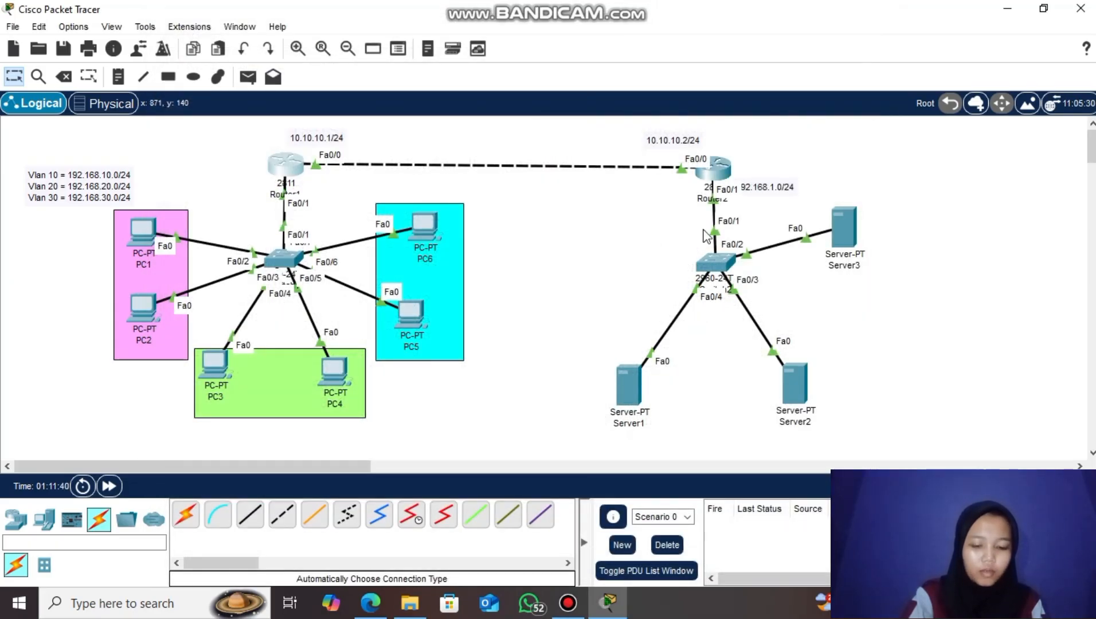
# - Check the IP configuration of PC6 for its IPv4 address and close its window
pyautogui.click(415, 229)
pyautogui.click(394, 164)
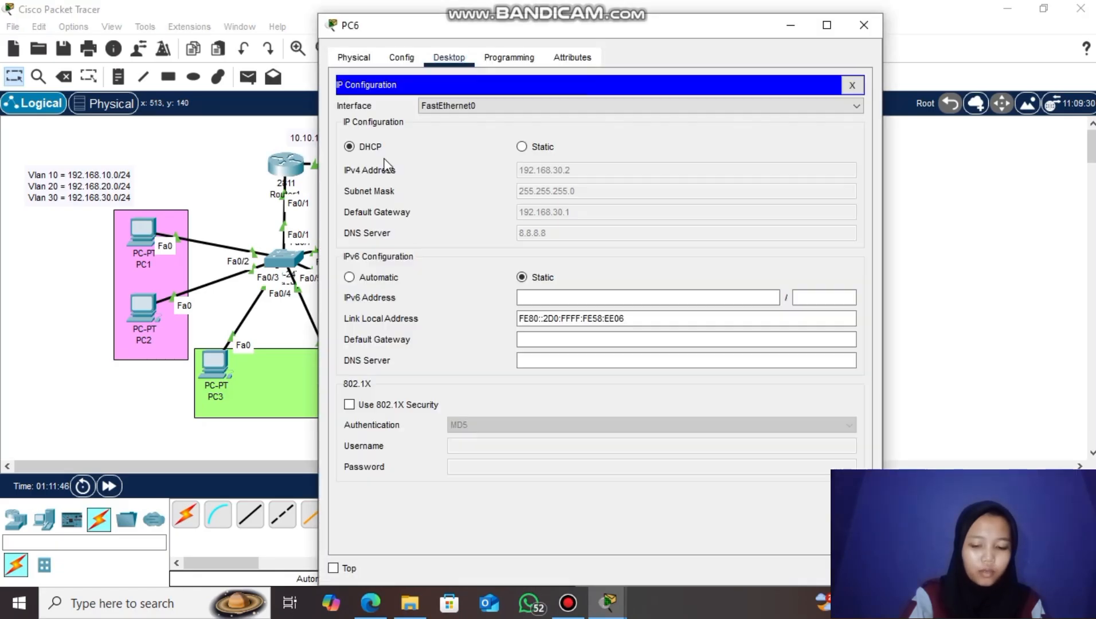
pyautogui.click(871, 33)
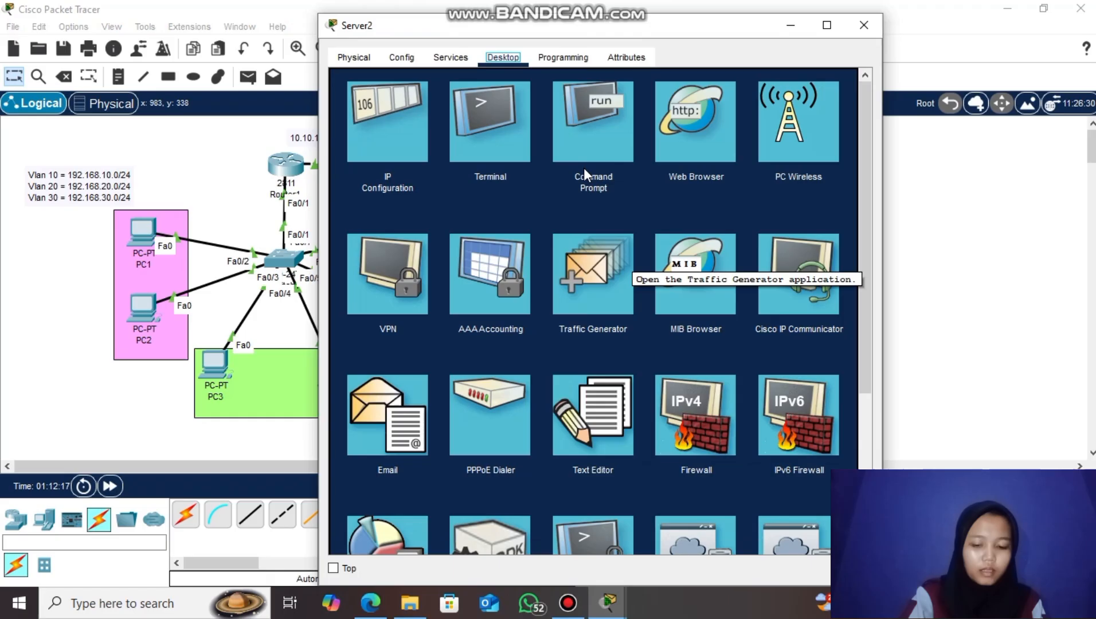
# - Ping PC6 at 192.168.30.2 twice from Server2's command prompt and close the server window
pyautogui.click(582, 142)
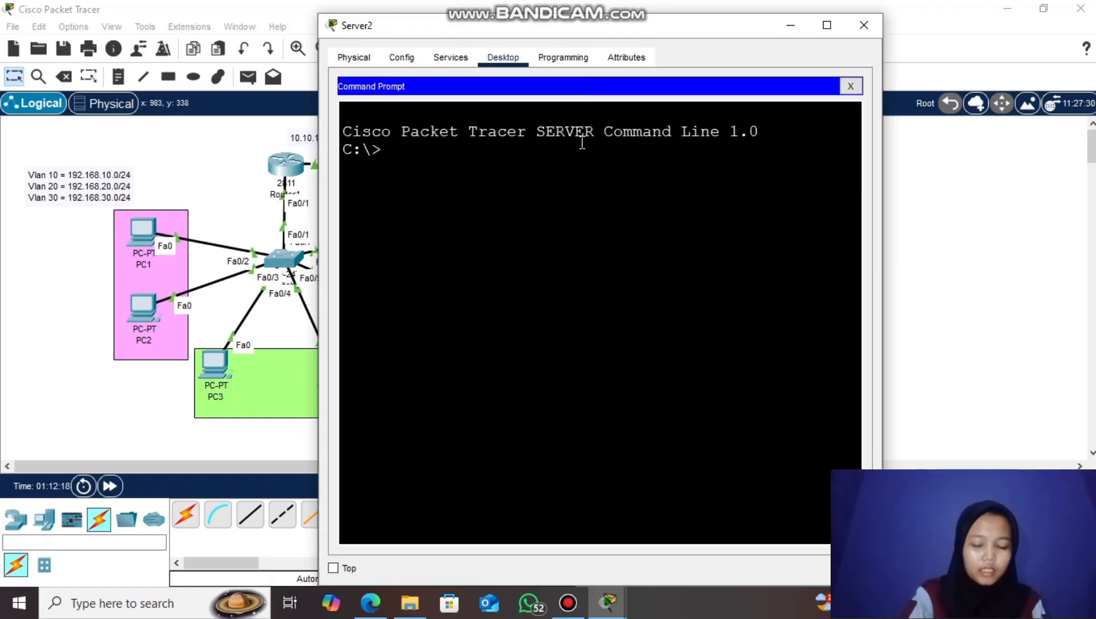
pyautogui.write('ping 192.168.30.2')
pyautogui.press('Return')
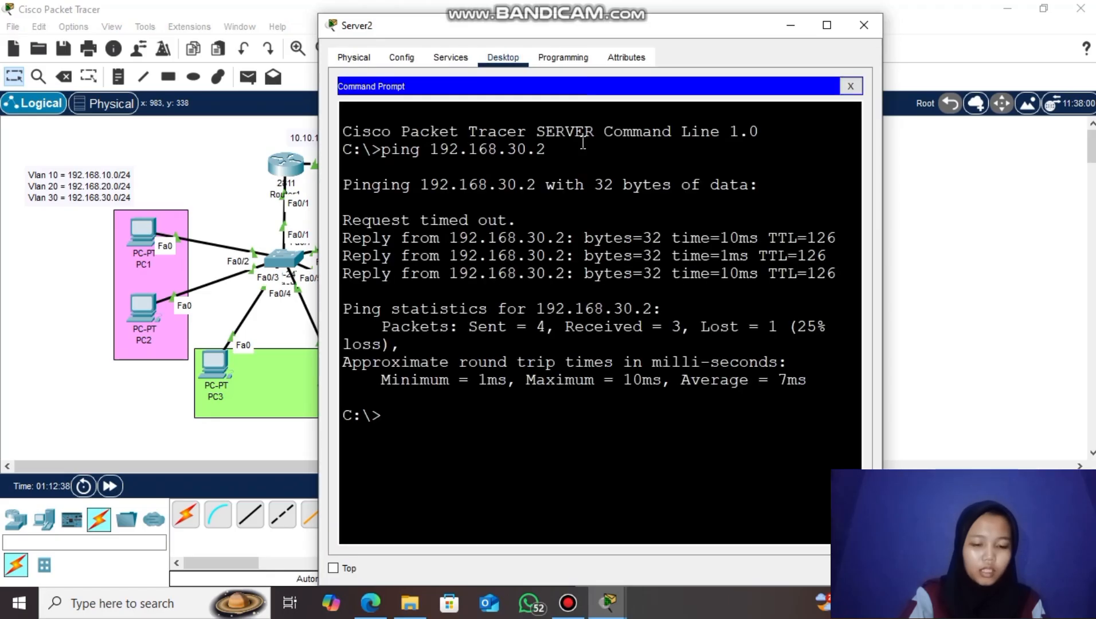
pyautogui.write('ping 192.168.30.2')
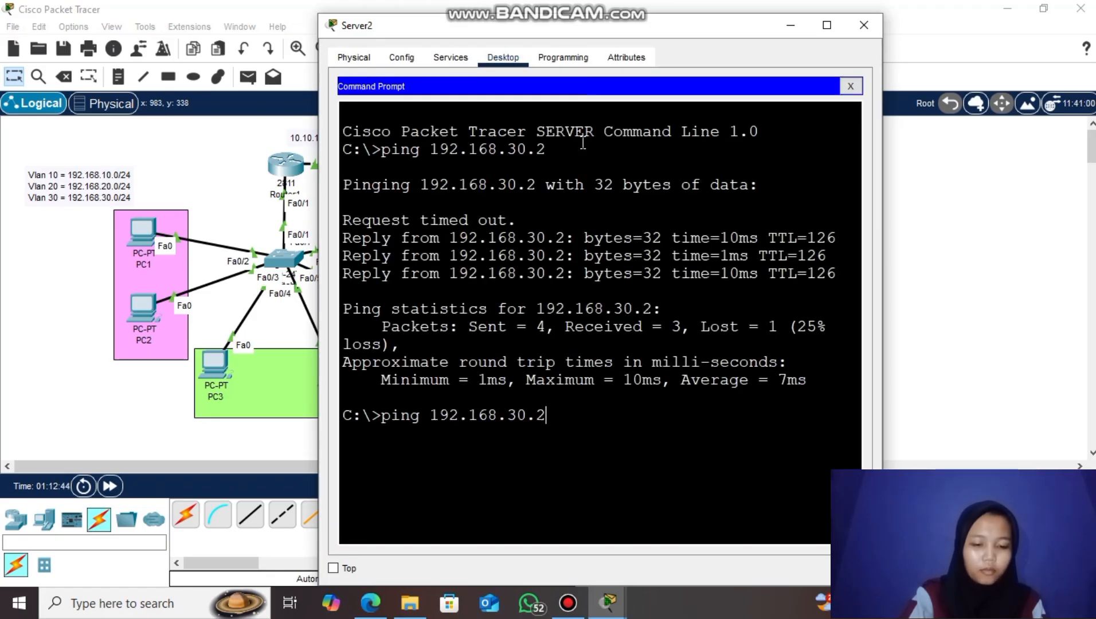
pyautogui.press('Return')
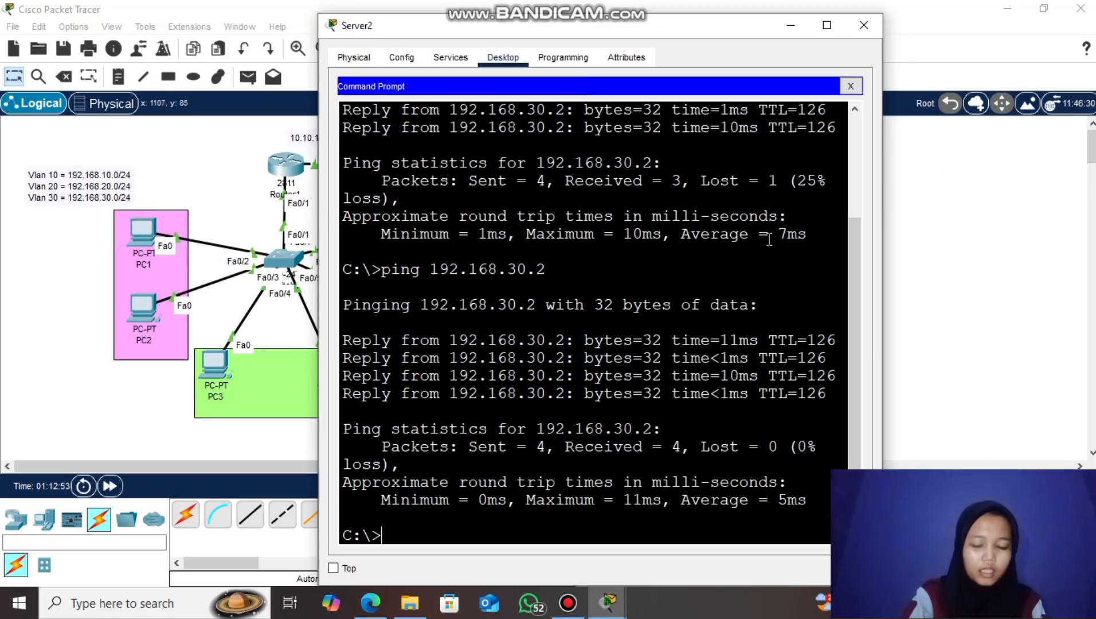
pyautogui.click(864, 25)
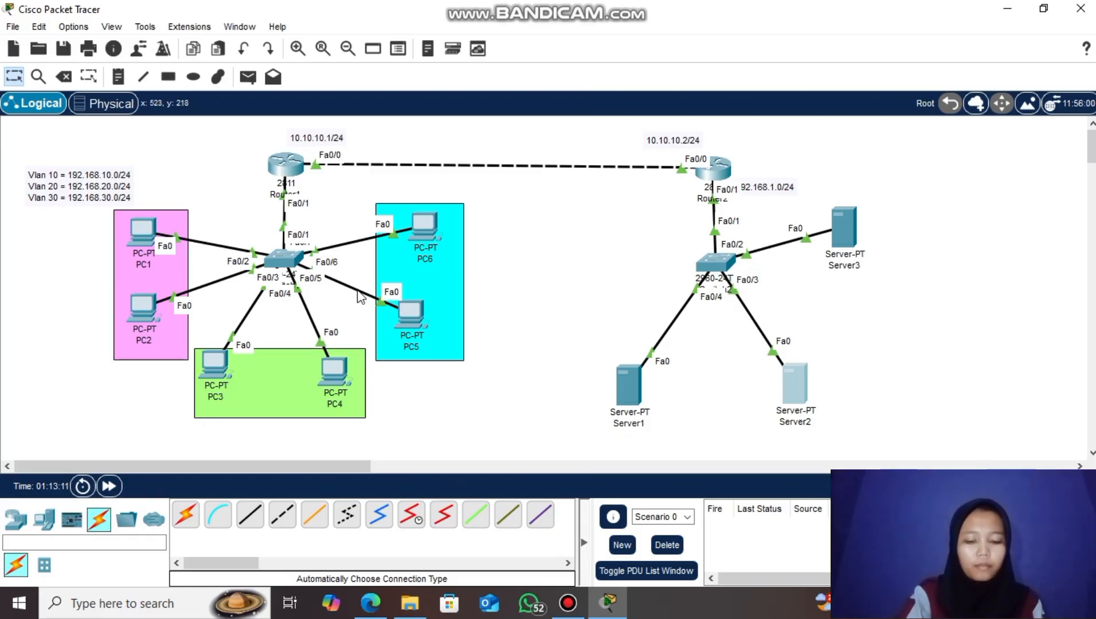
# - Place the note "Blokir VLAN30 -> Server" in the empty area between the VLAN PCs and the servers
pyautogui.click(119, 78)
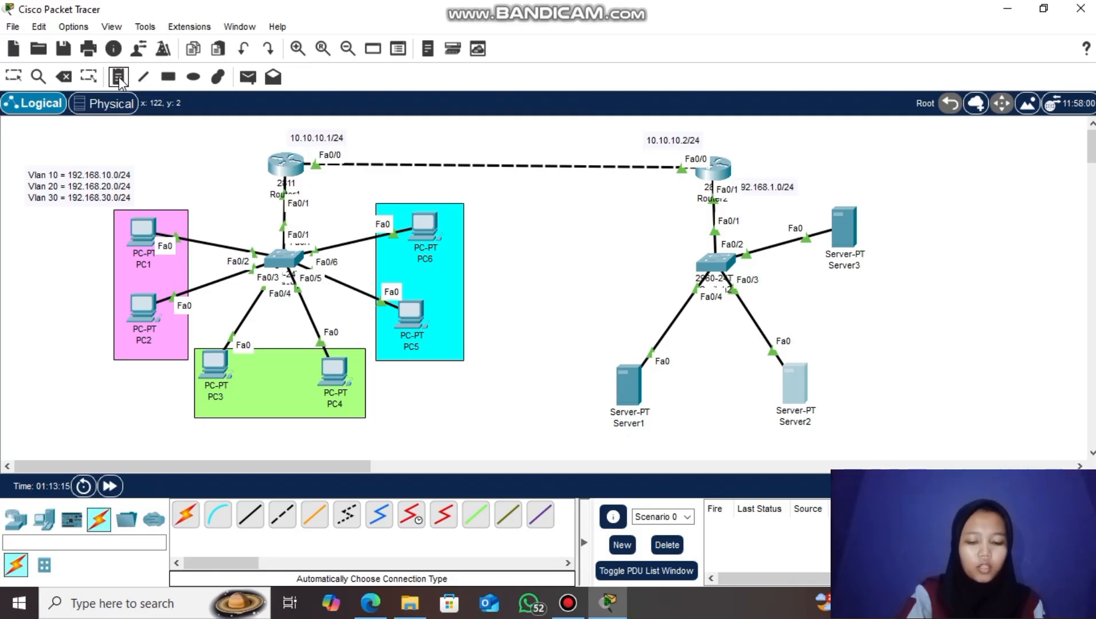
pyautogui.click(510, 225)
pyautogui.write('Blokir n')
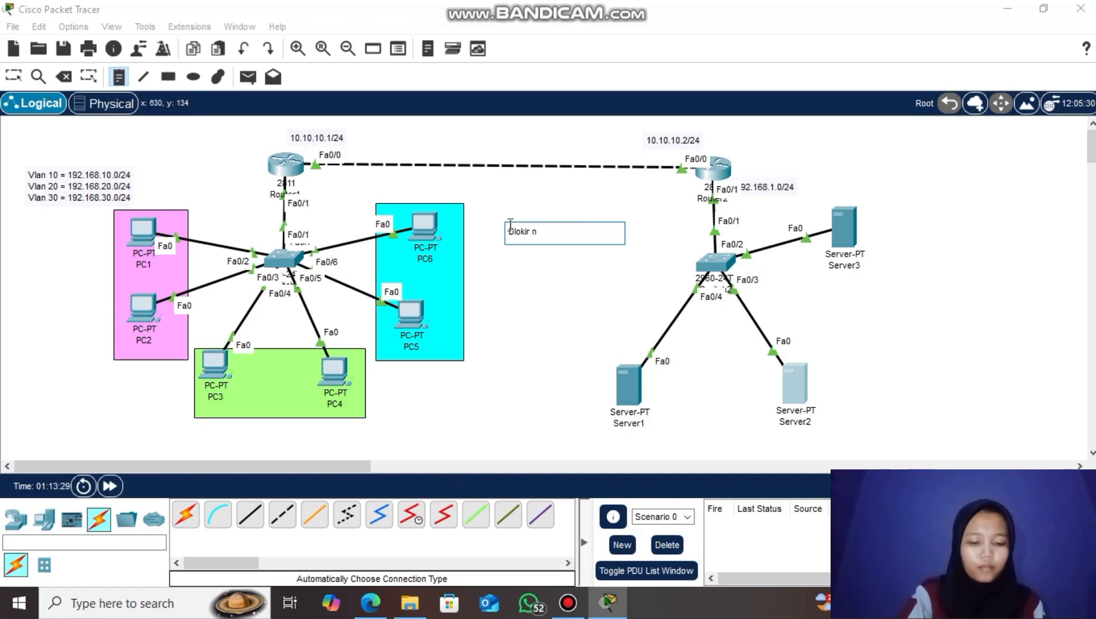
pyautogui.press('BackSpace')
pyautogui.write('VLAN ')
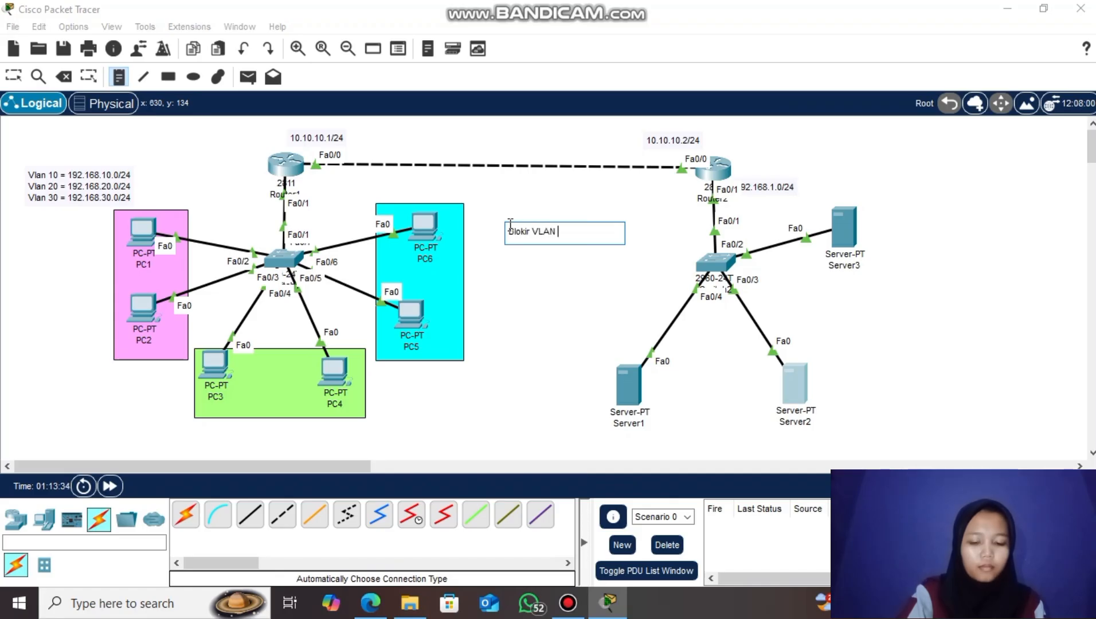
pyautogui.write('30 -> Server')
pyautogui.press('Escape')
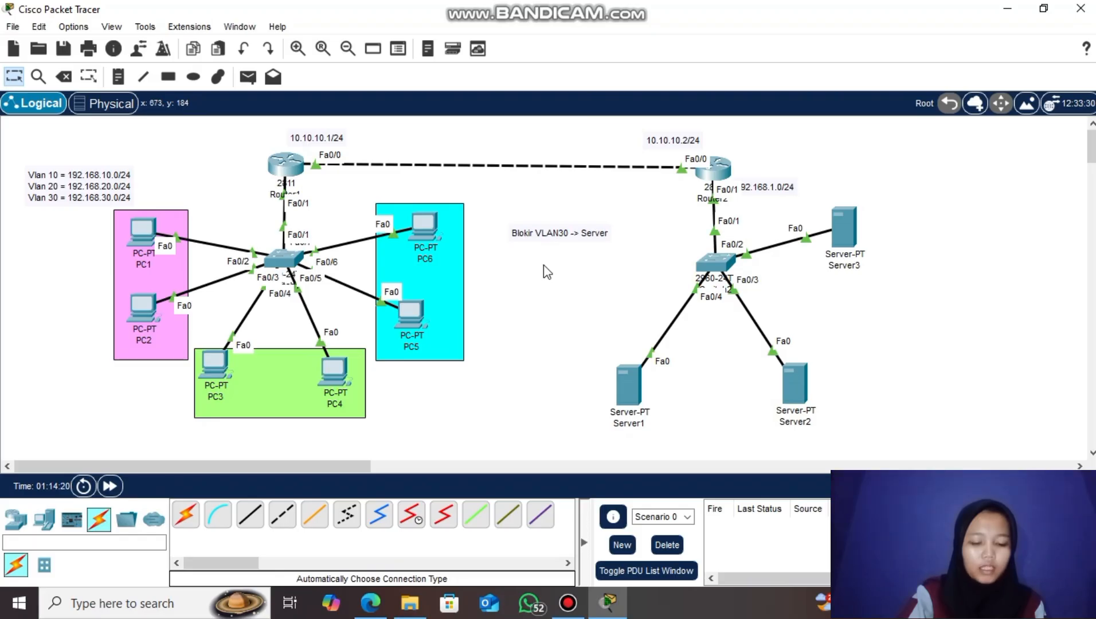
# - Place a two-line note reading "Standar" and "Extended" below the "Blokir VLAN30 -> Server" note
pyautogui.click(117, 79)
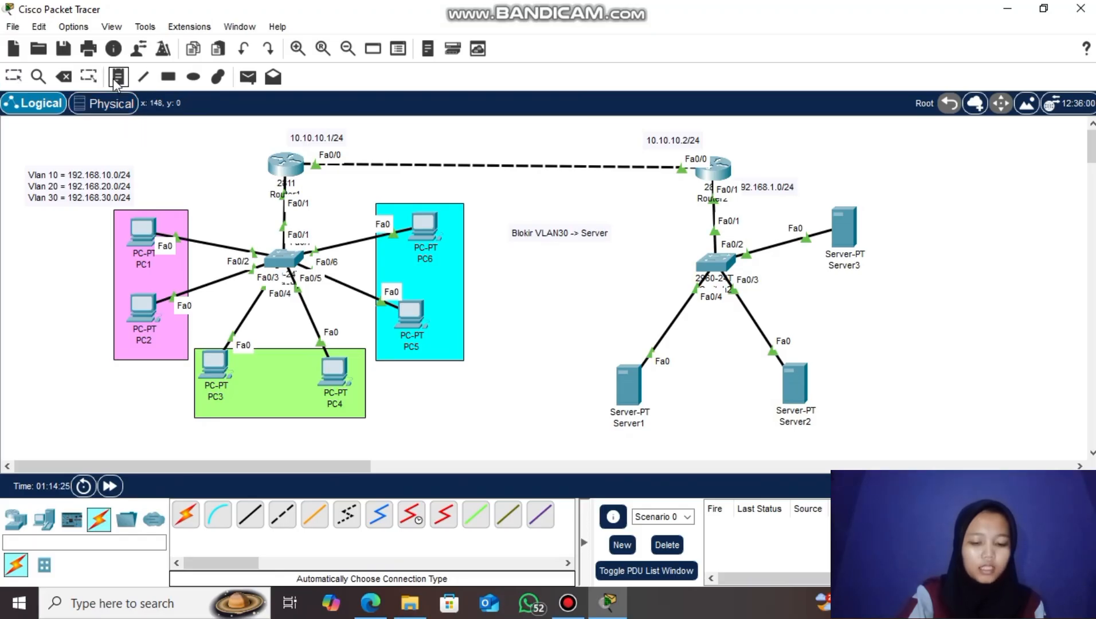
pyautogui.click(490, 268)
pyautogui.write('S')
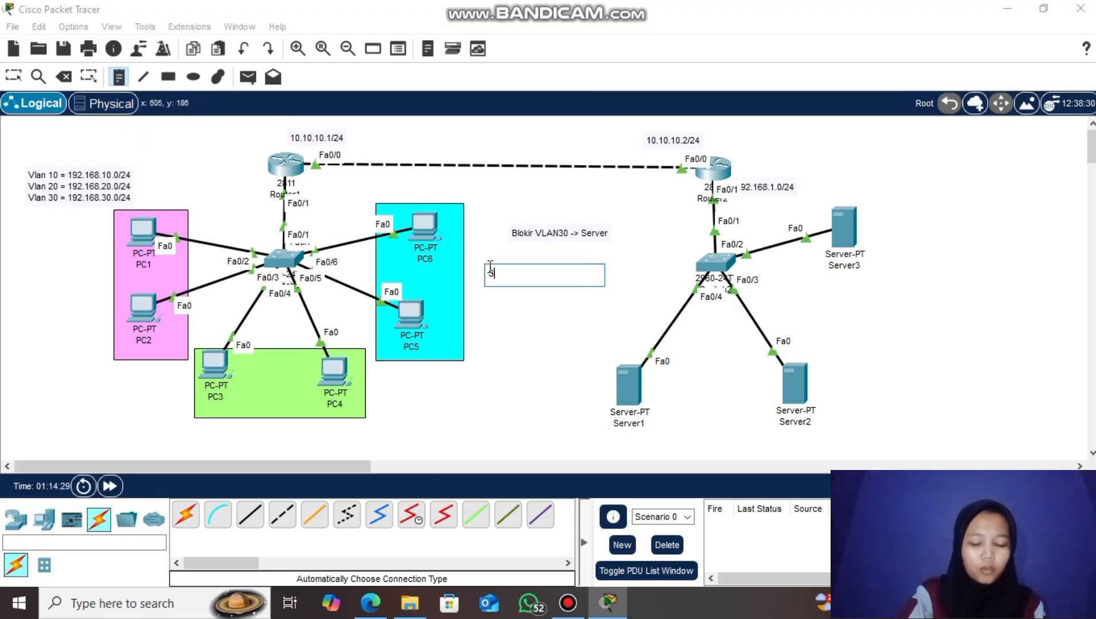
pyautogui.write('tand')
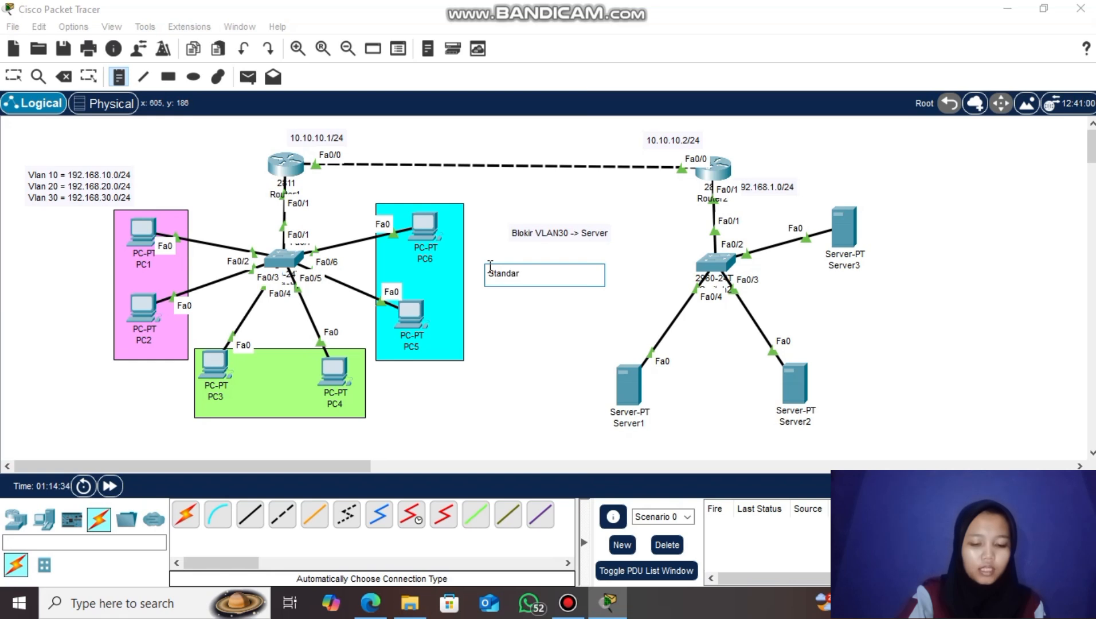
pyautogui.write('ar')
pyautogui.press('Return')
pyautogui.write('E')
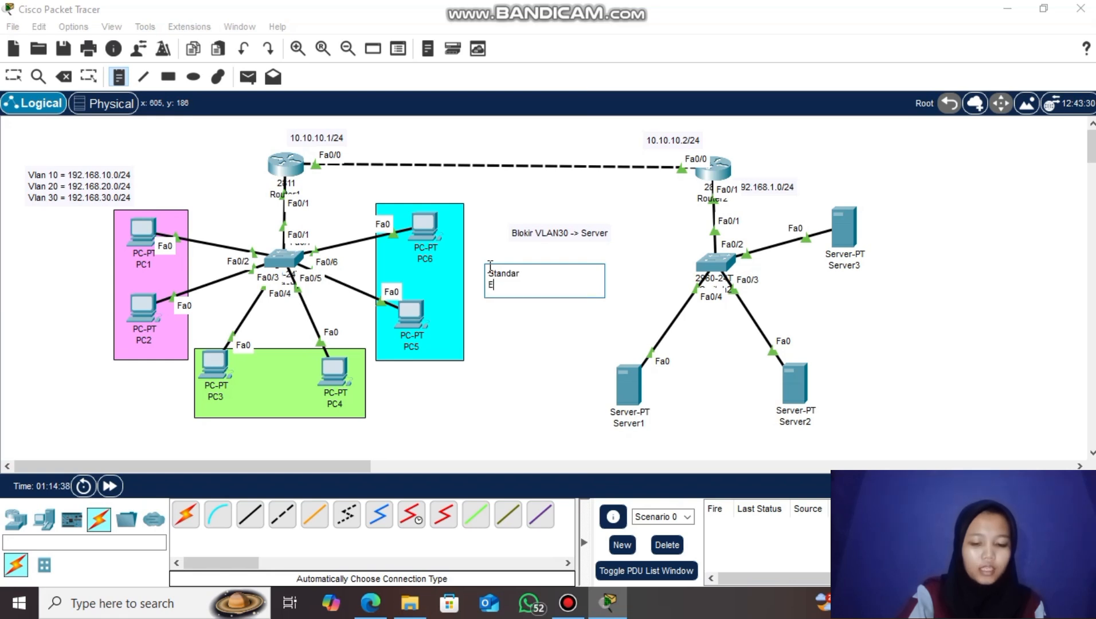
pyautogui.write('xtended')
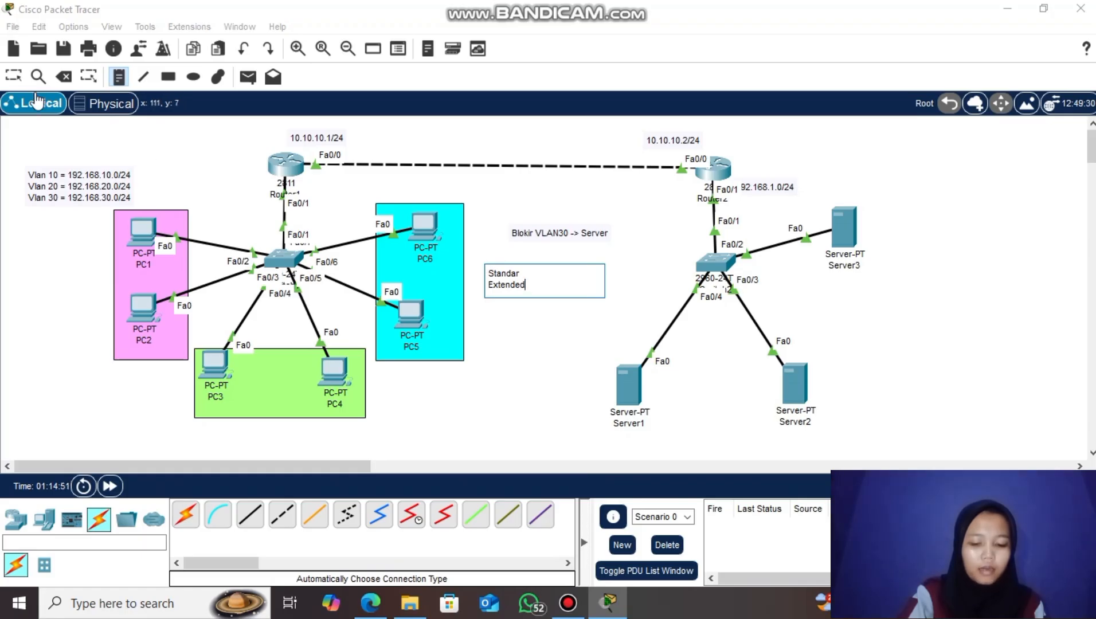
pyautogui.click(15, 76)
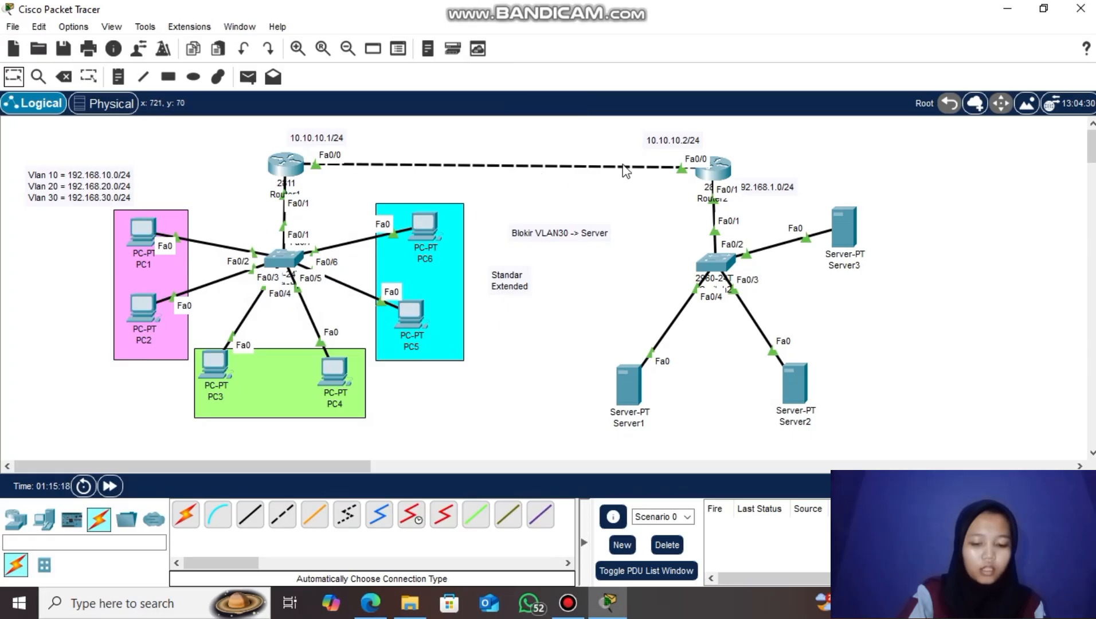
# - Begin an access-list command in Router2's CLI and request its help to compare the standard and extended number ranges
pyautogui.click(717, 172)
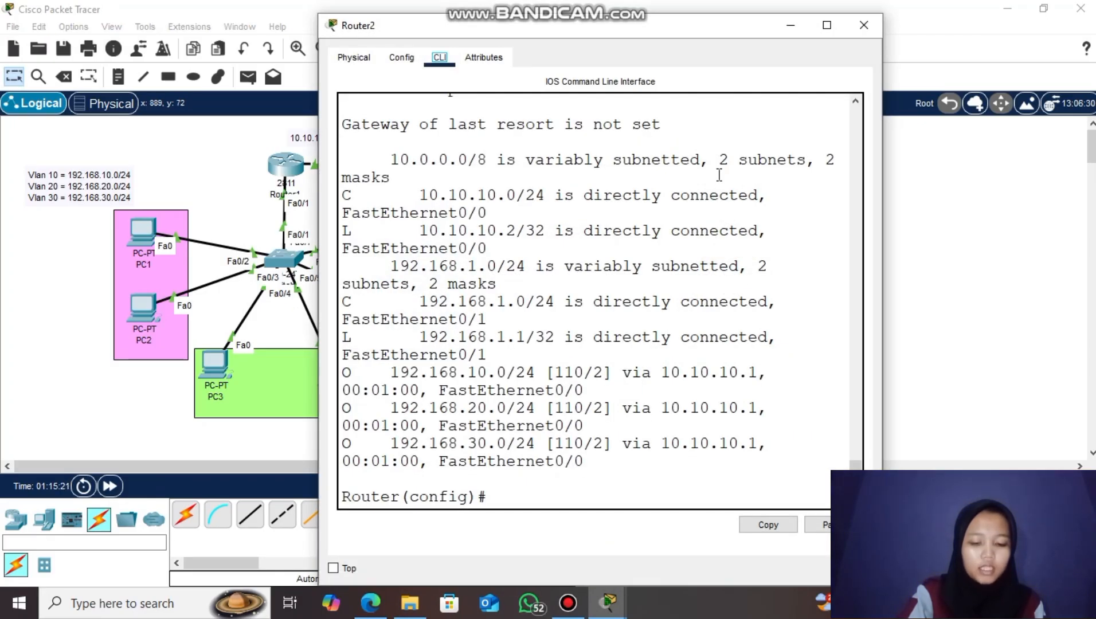
pyautogui.click(719, 174)
pyautogui.write('access')
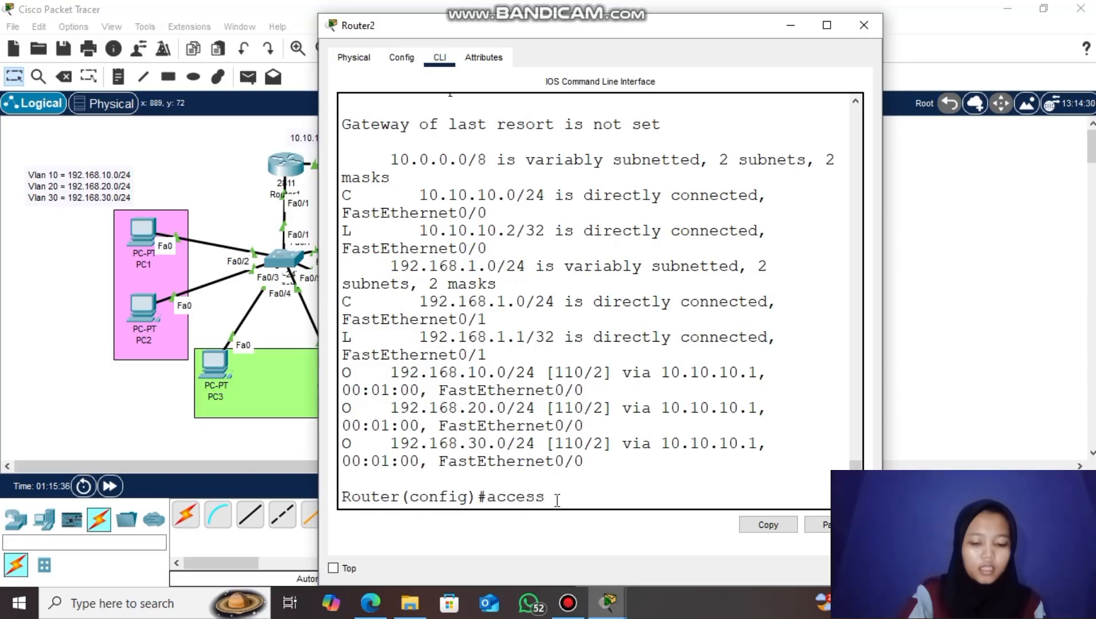
pyautogui.write('-list ?')
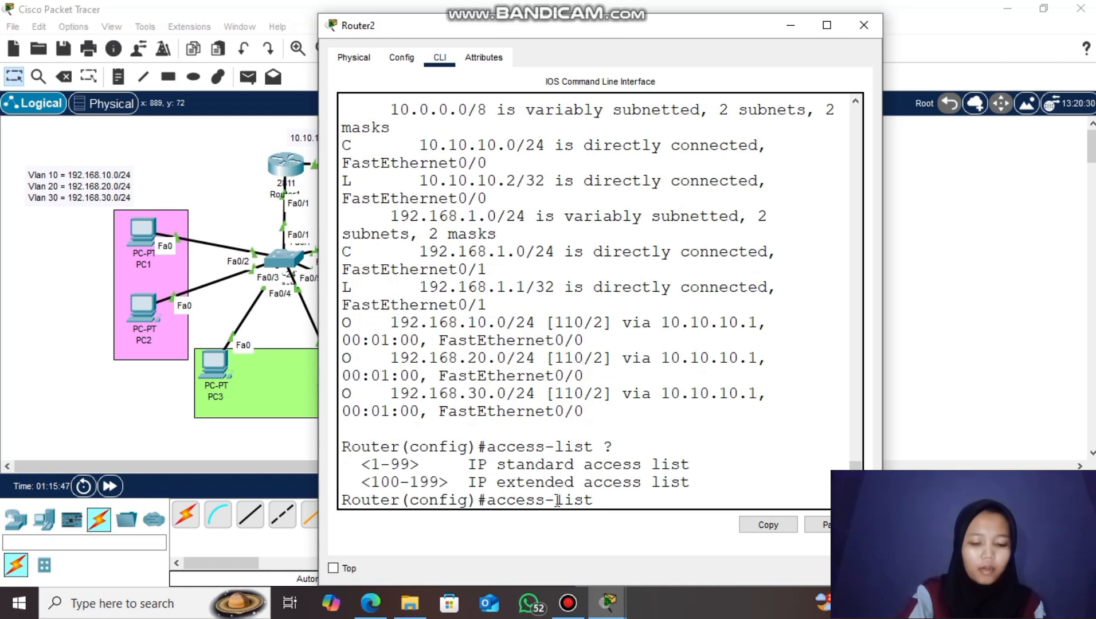
pyautogui.moveTo(351, 465); pyautogui.dragTo(705, 467)
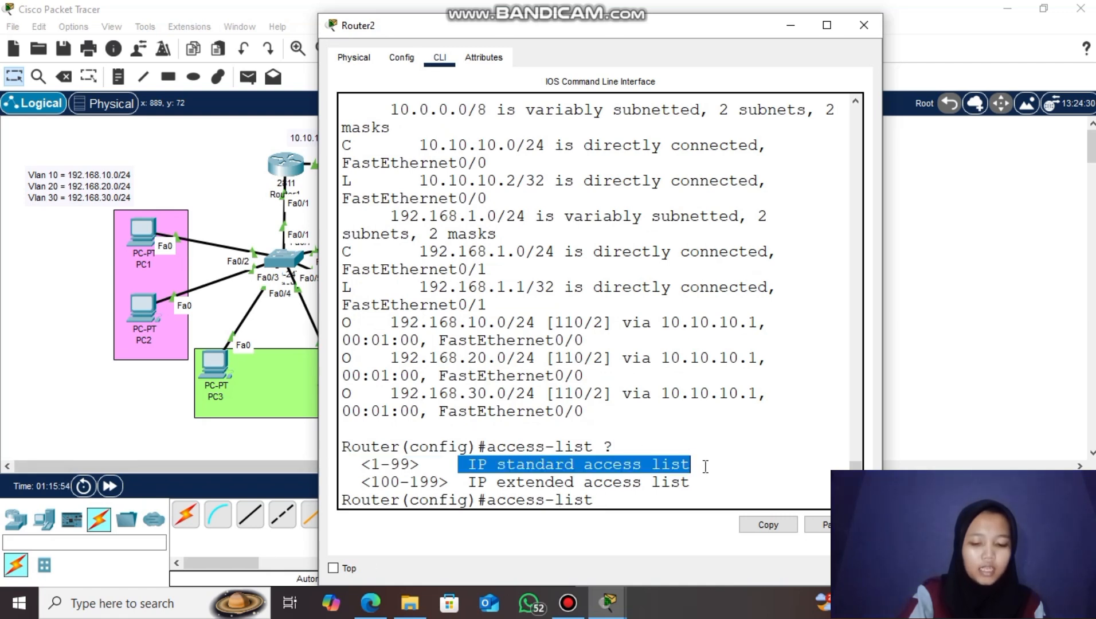
pyautogui.click(706, 467)
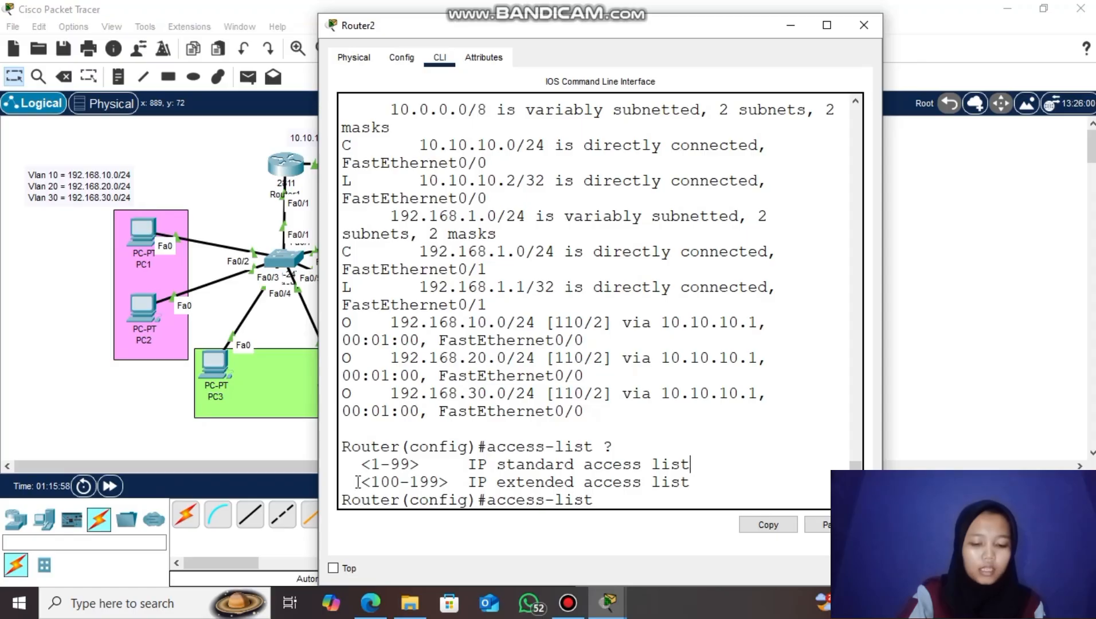
pyautogui.moveTo(352, 482); pyautogui.dragTo(691, 483)
pyautogui.click(482, 480)
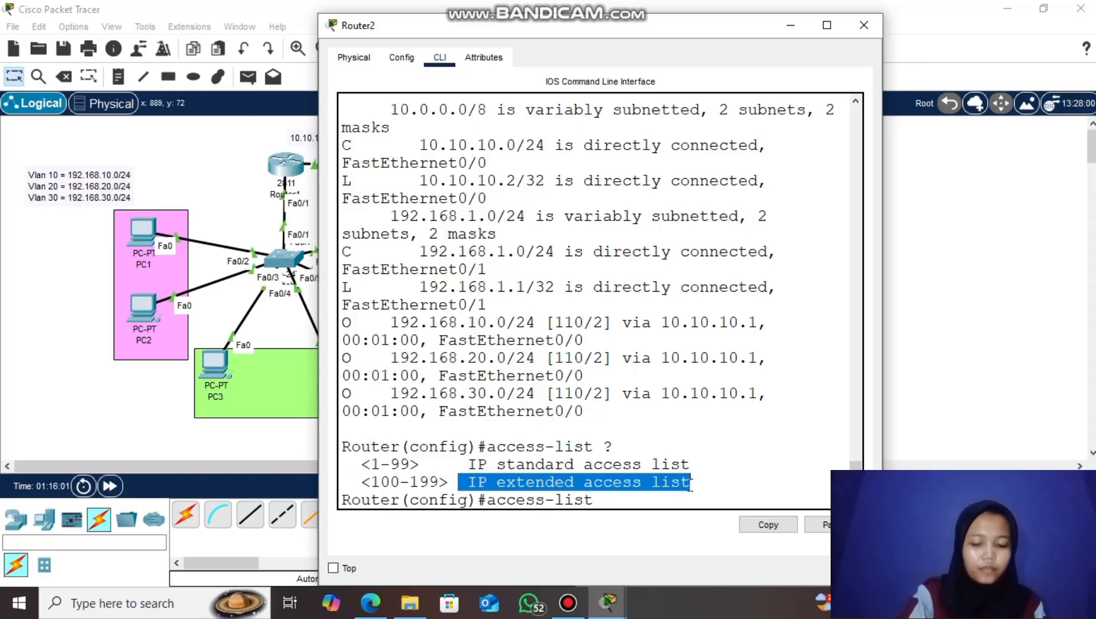
pyautogui.click(691, 483)
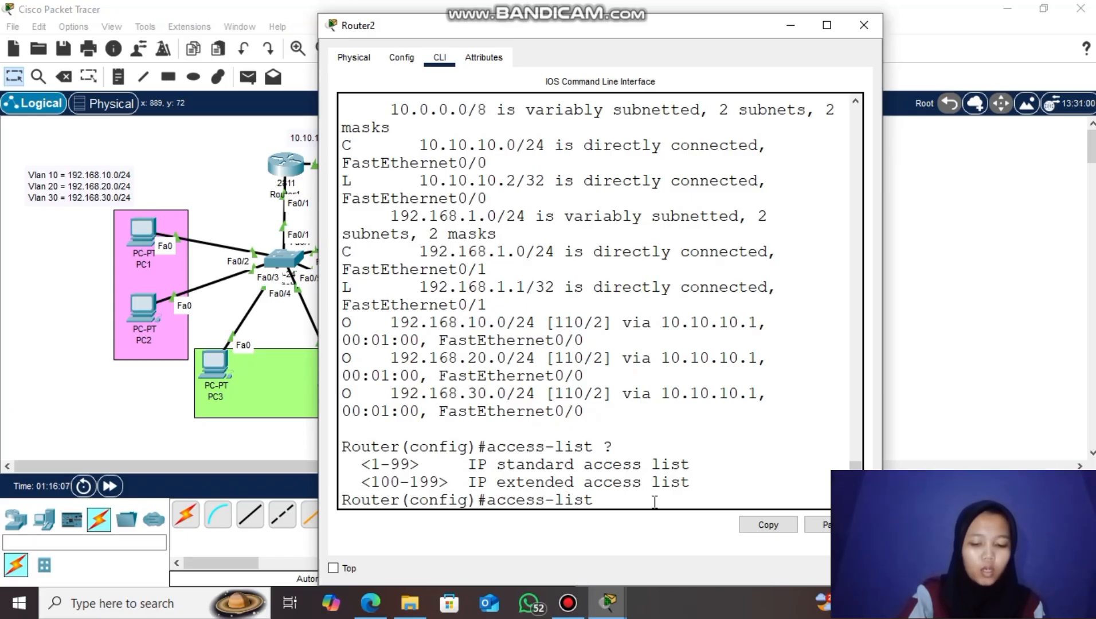
# - Choose list number 1 for the access-list command and examine the help for its deny and permit actions
pyautogui.write('1')
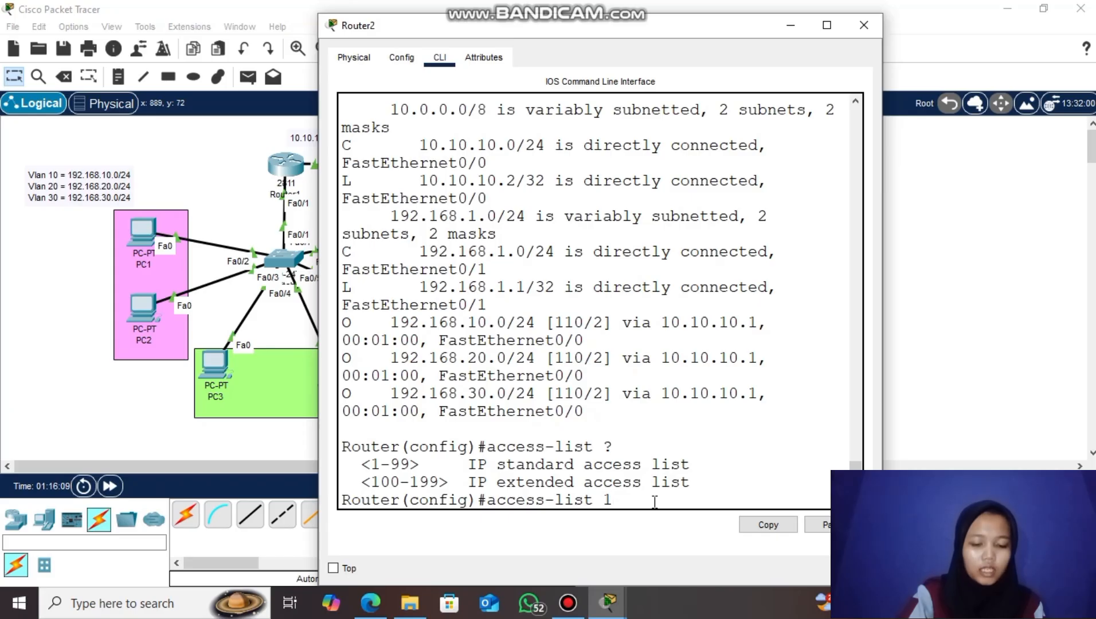
pyautogui.write(' ?')
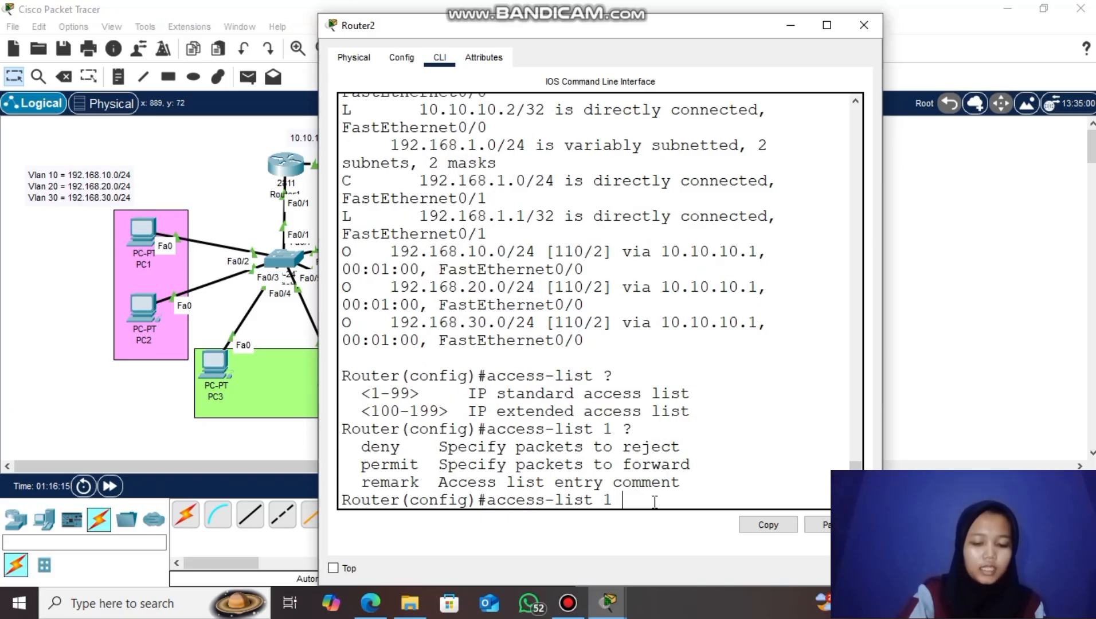
pyautogui.moveTo(352, 447); pyautogui.dragTo(468, 500)
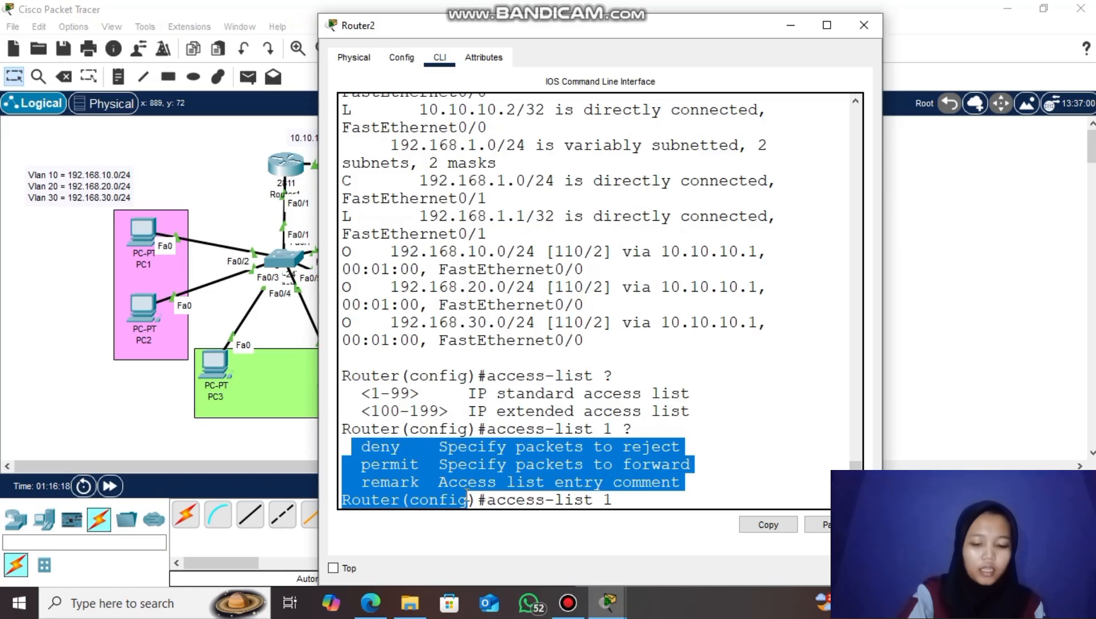
pyautogui.click(482, 469)
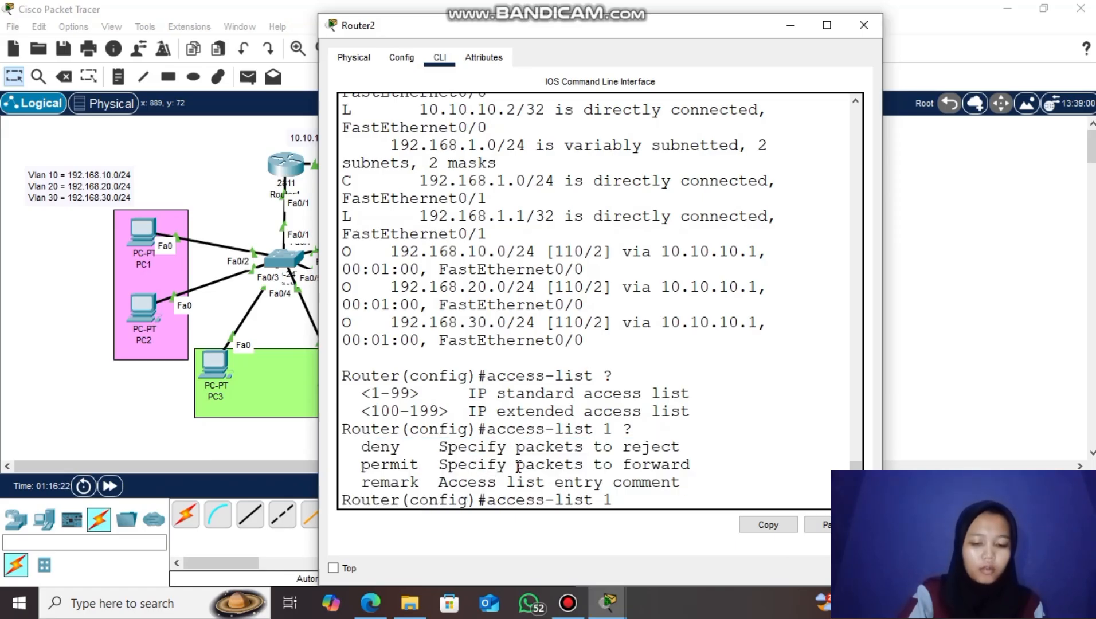
pyautogui.moveTo(361, 447); pyautogui.dragTo(709, 446)
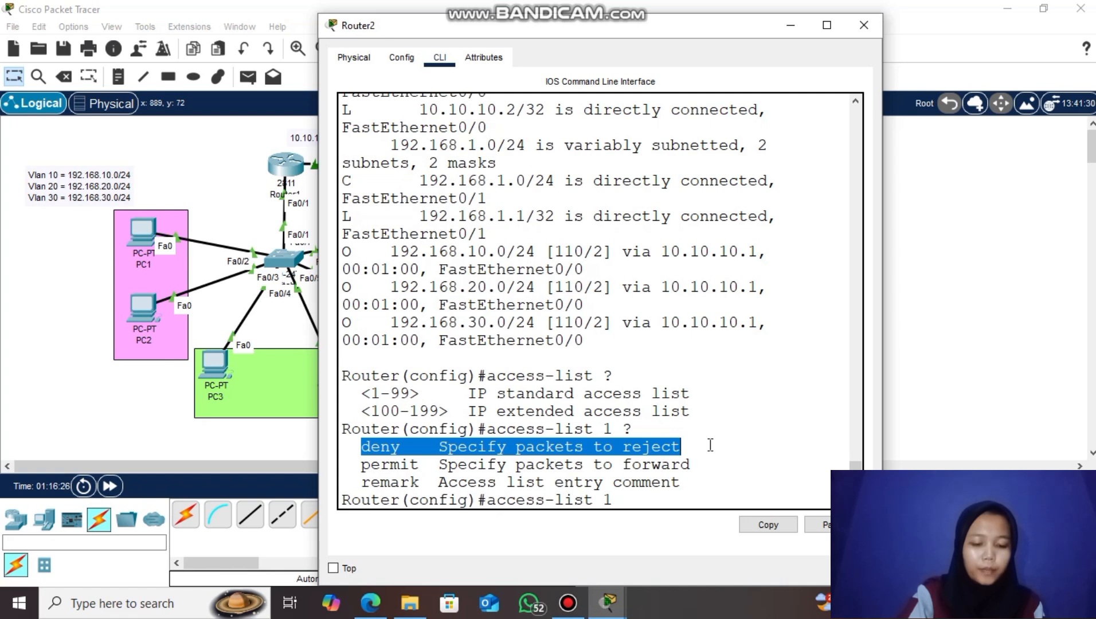
pyautogui.click(710, 446)
pyautogui.moveTo(344, 467); pyautogui.dragTo(750, 469)
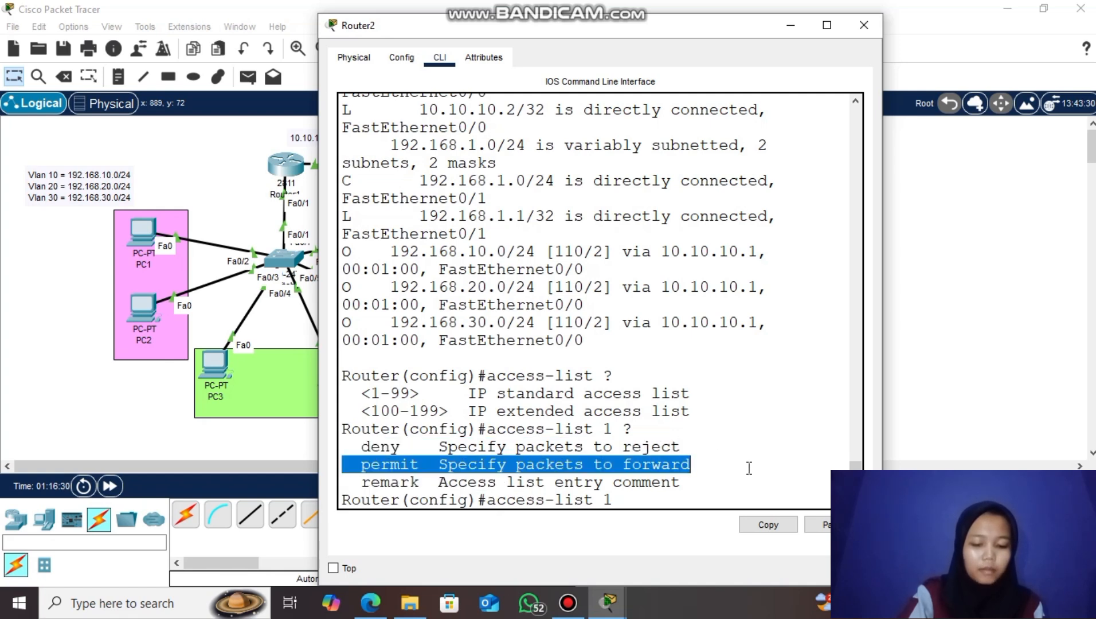
pyautogui.click(748, 469)
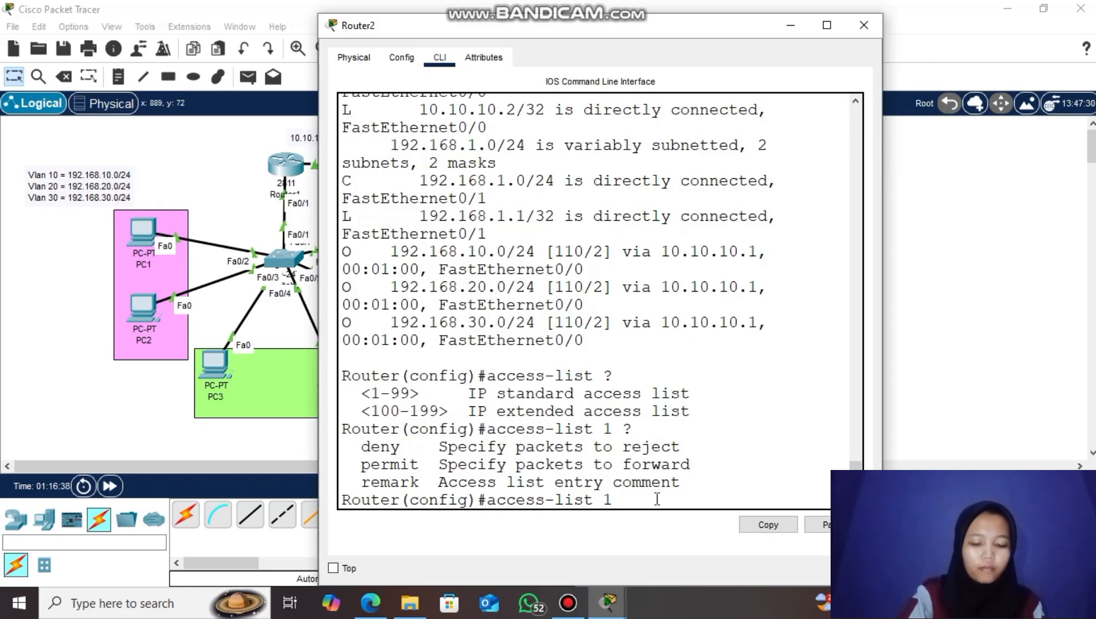
# - Add the deny action to access-list 1 and examine the help for its source address options
pyautogui.write('deny')
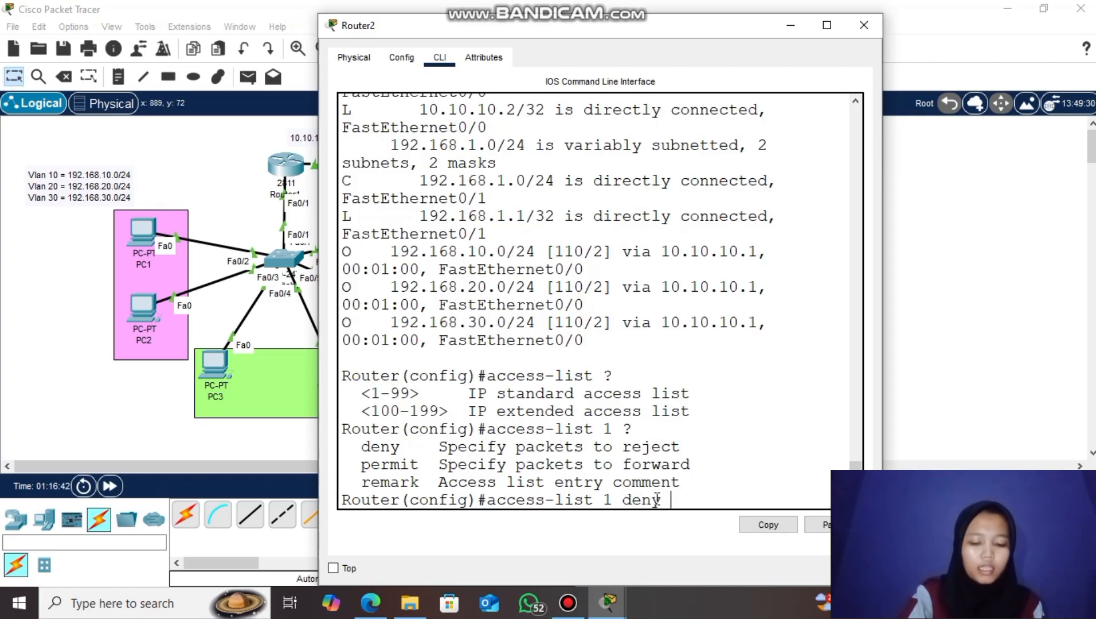
pyautogui.write(' ?')
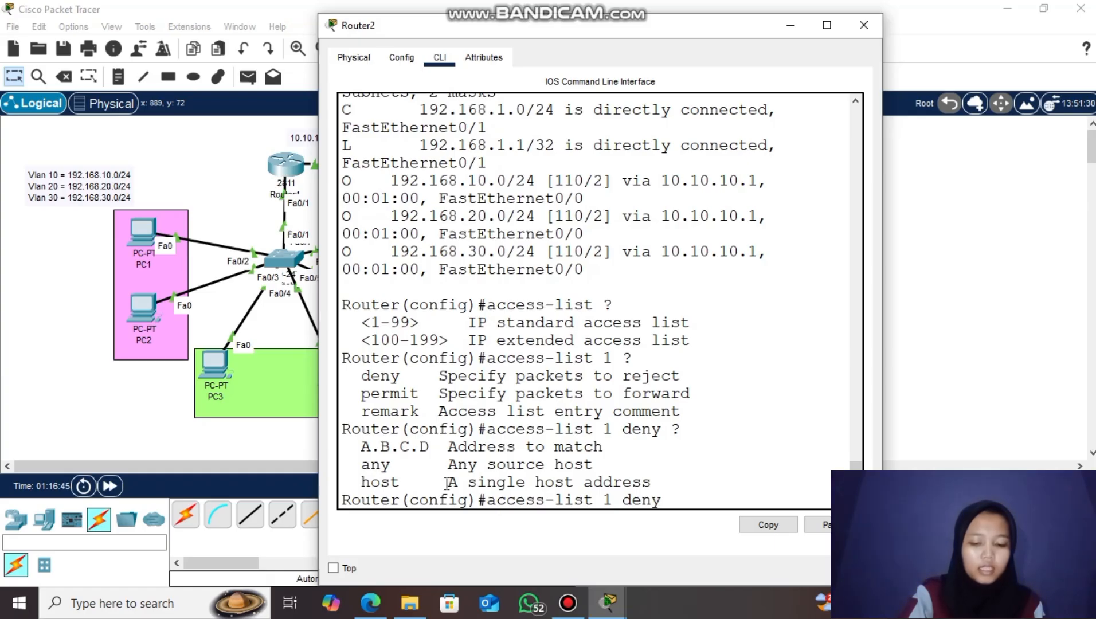
pyautogui.moveTo(356, 449); pyautogui.dragTo(652, 484)
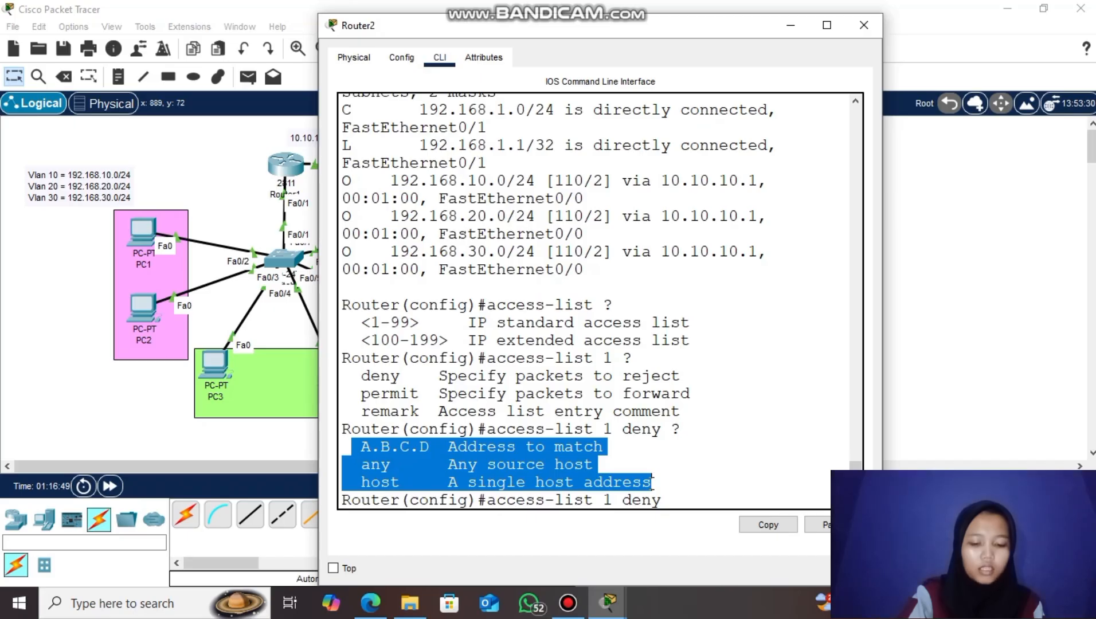
pyautogui.click(652, 484)
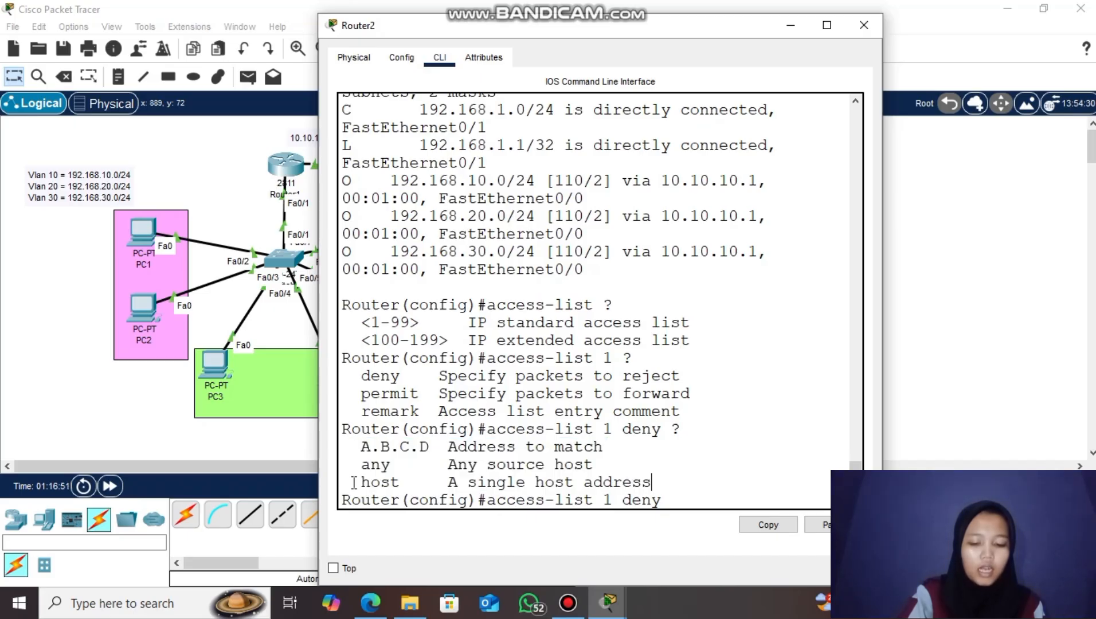
pyautogui.moveTo(352, 483); pyautogui.dragTo(554, 486)
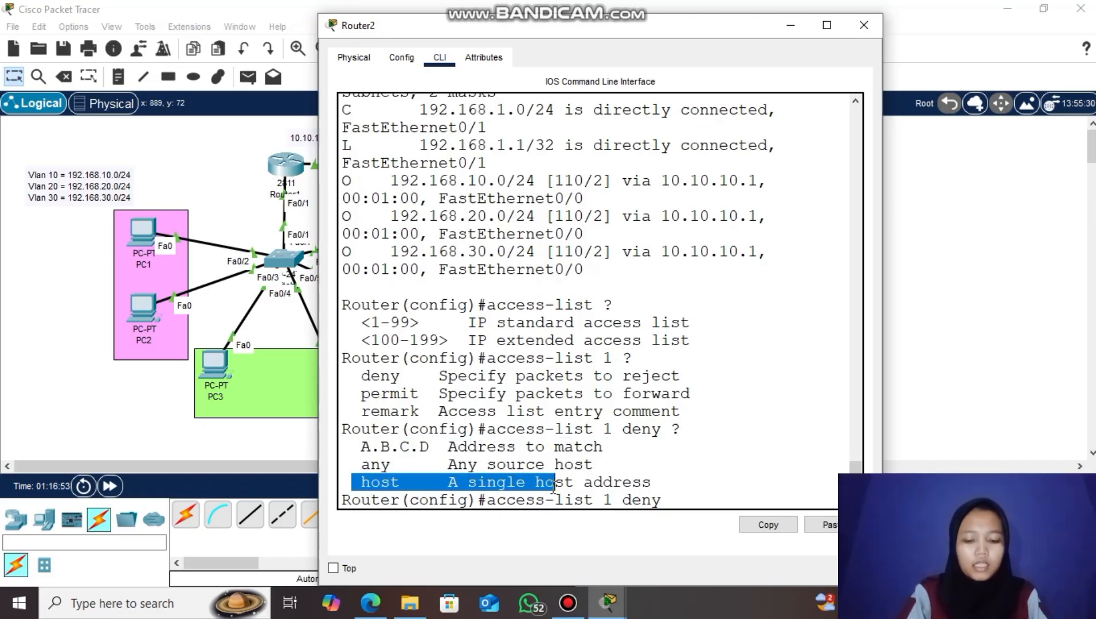
pyautogui.click(574, 493)
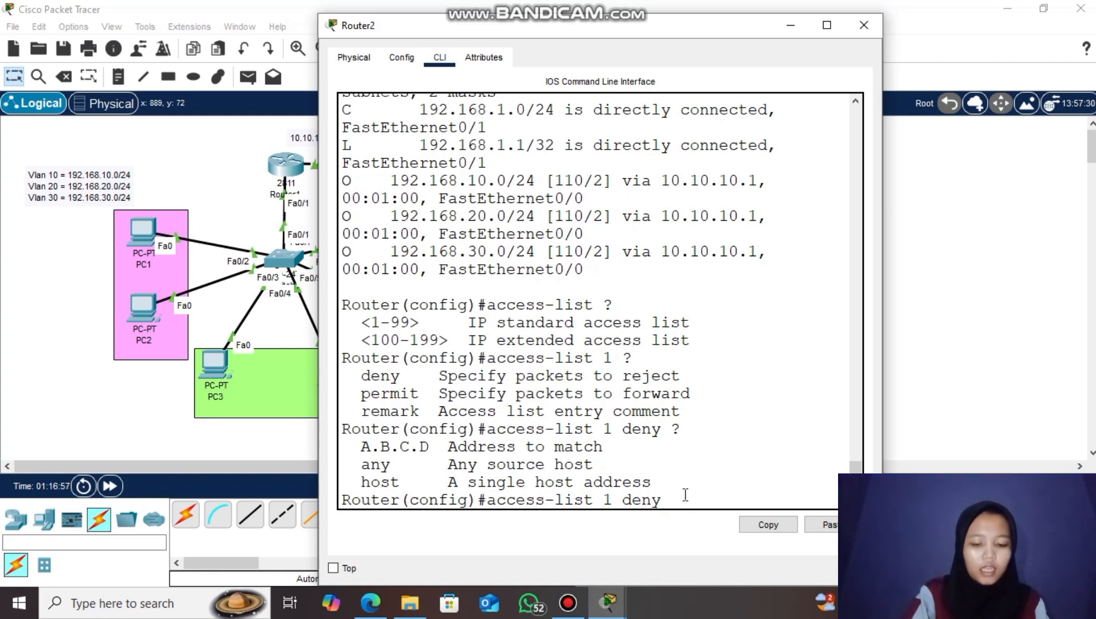
# - Try specifying host 192.168.30.2 as the source in the access-list 1 deny command and compare it with the any option
pyautogui.write('host')
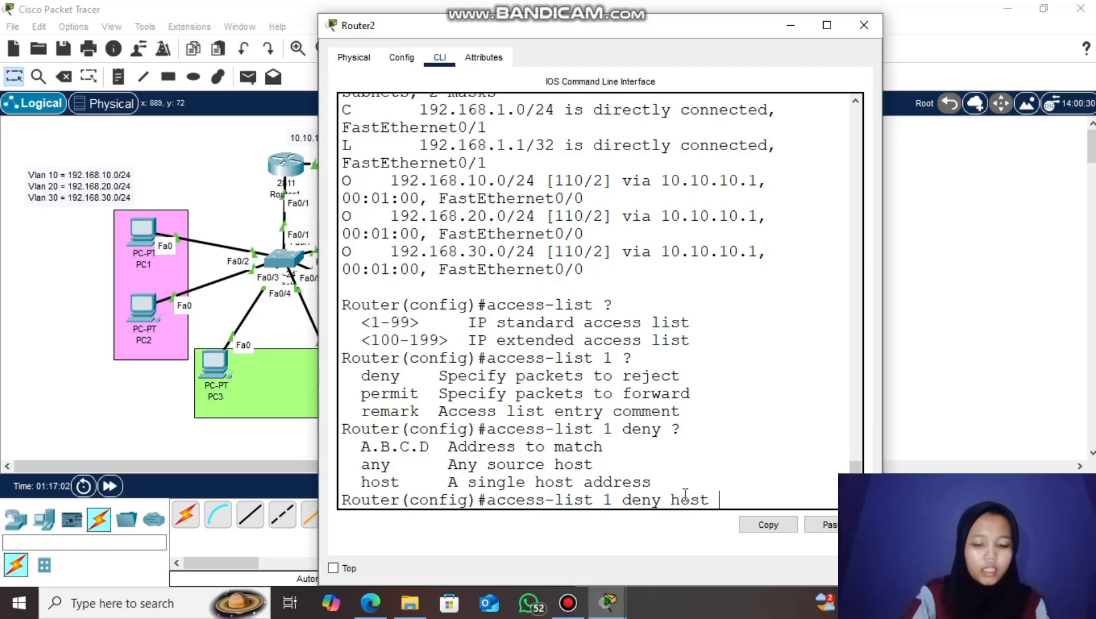
pyautogui.write(' 192.168')
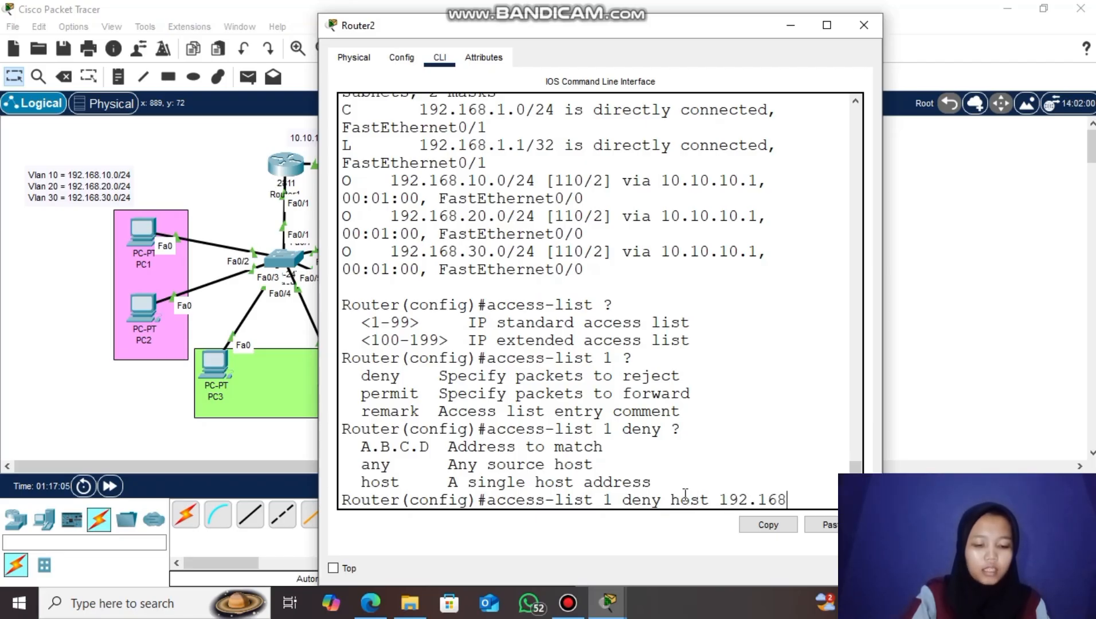
pyautogui.write('.30.2')
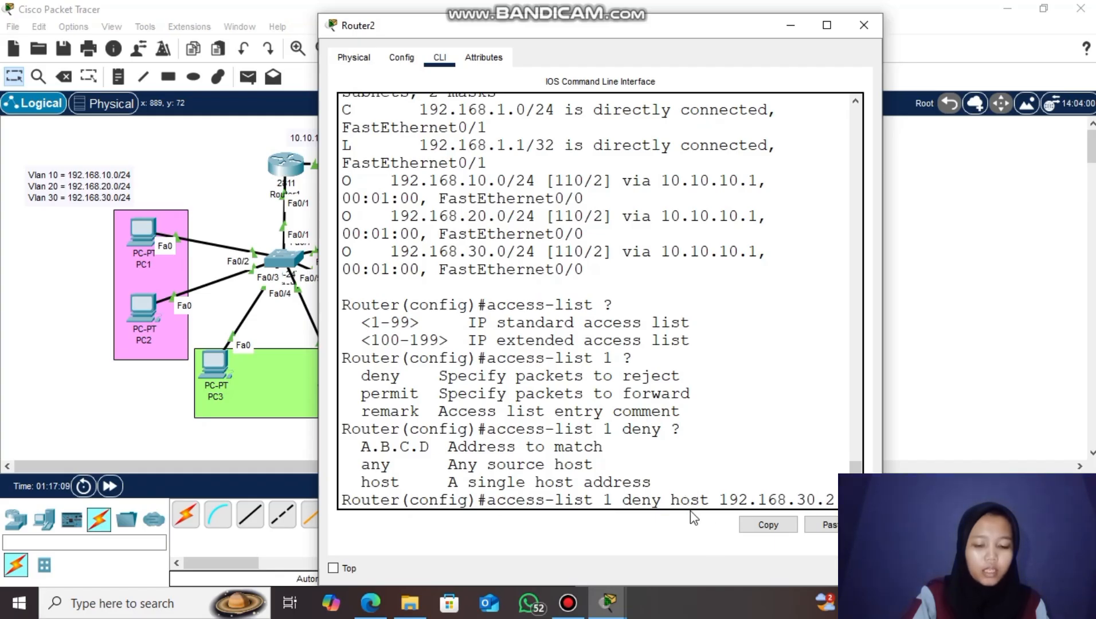
pyautogui.press('Left')
pyautogui.press('Left')
pyautogui.press('Left')
pyautogui.press('Left')
pyautogui.press('Left')
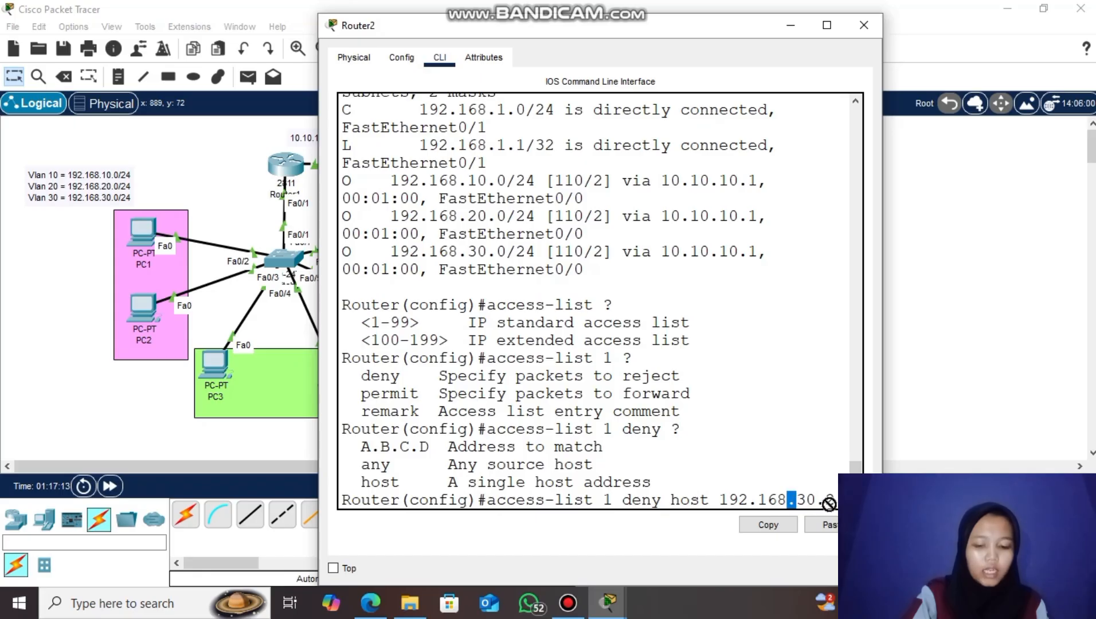
pyautogui.press('Right')
pyautogui.press('Right')
pyautogui.press('Right')
pyautogui.press('Right')
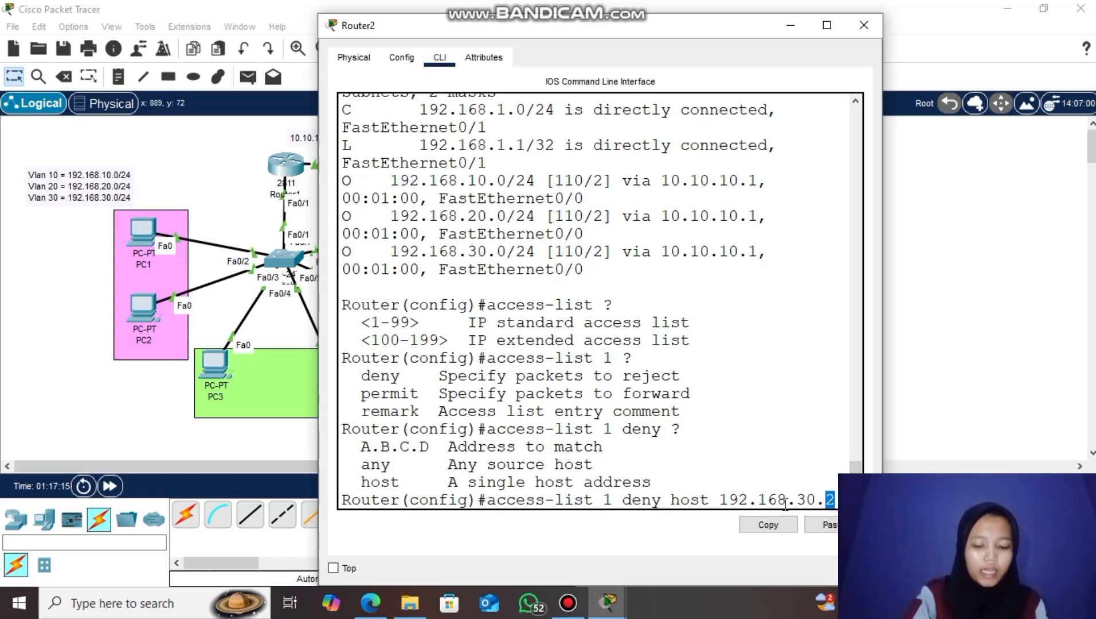
pyautogui.moveTo(796, 504); pyautogui.dragTo(839, 506)
pyautogui.click(842, 504)
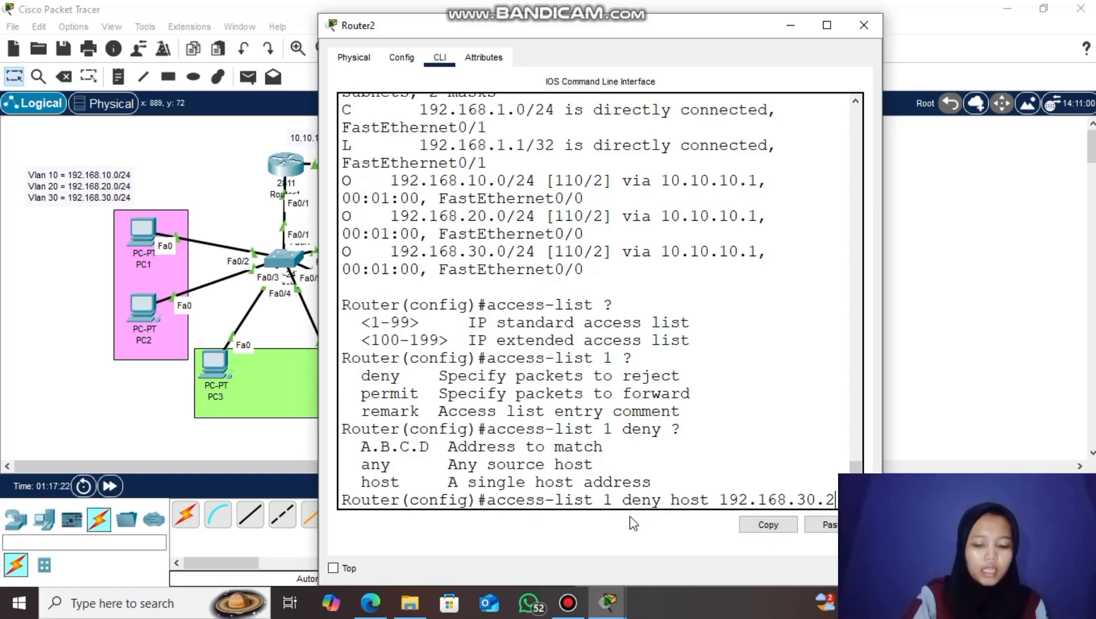
pyautogui.moveTo(359, 465); pyautogui.dragTo(597, 469)
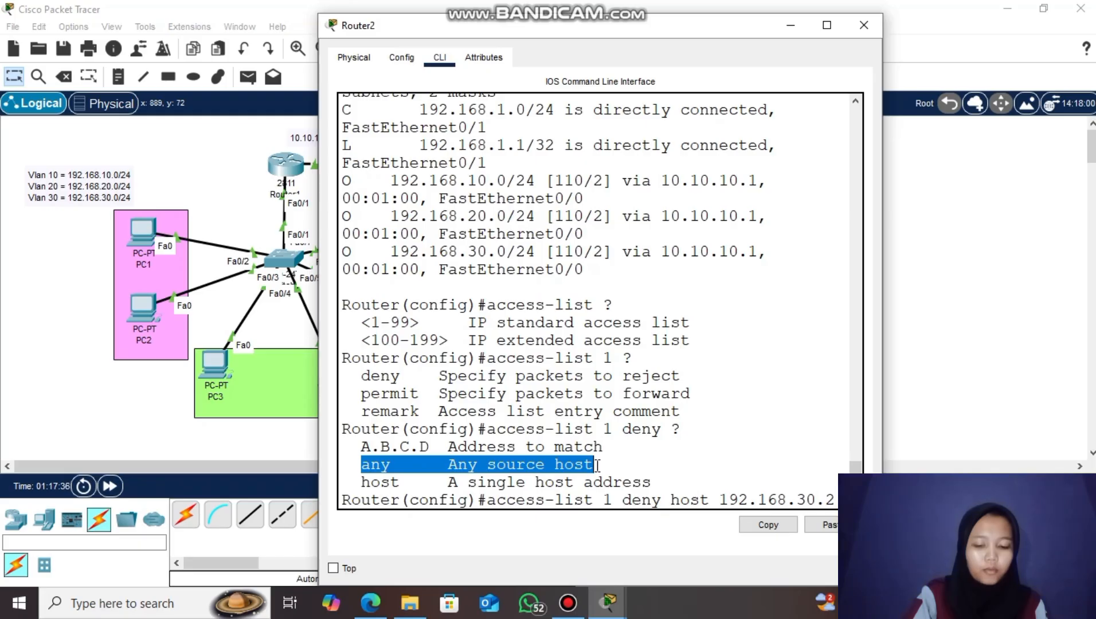
# - Erase the host 192.168.30.2 portion from the command line, keeping only access-list 1 deny
pyautogui.click(833, 500)
pyautogui.press('BackSpace')
pyautogui.press('BackSpace')
pyautogui.press('BackSpace')
pyautogui.press('BackSpace')
pyautogui.press('BackSpace')
pyautogui.press('BackSpace')
pyautogui.press('BackSpace')
pyautogui.press('BackSpace')
pyautogui.press('BackSpace')
pyautogui.press('BackSpace')
pyautogui.press('BackSpace')
pyautogui.press('BackSpace')
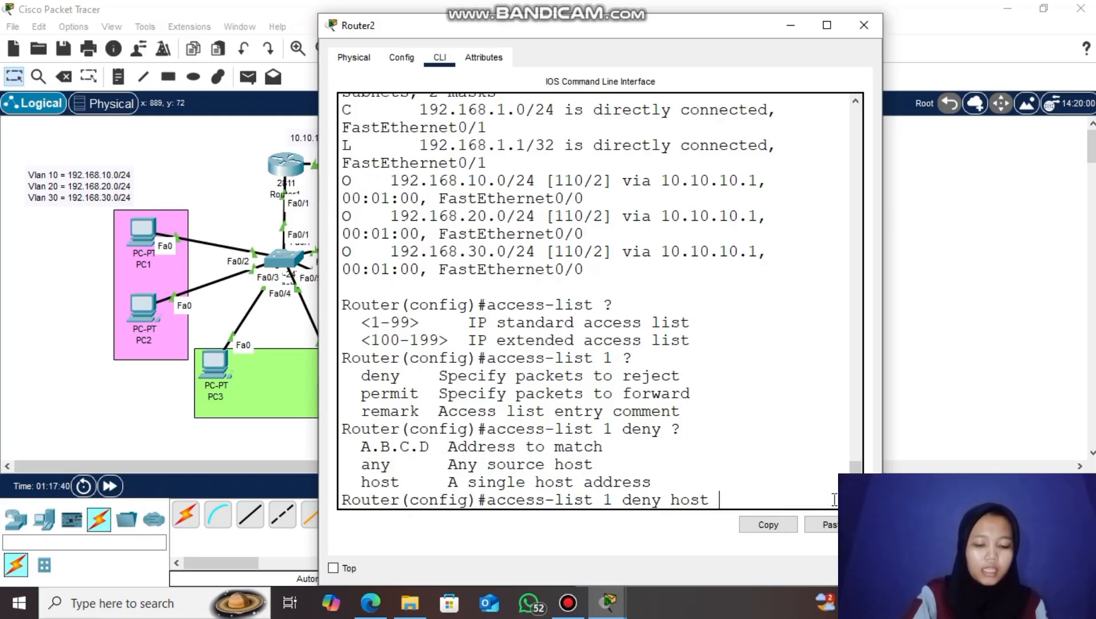
pyautogui.press('BackSpace')
pyautogui.press('BackSpace')
pyautogui.press('BackSpace')
pyautogui.press('BackSpace')
pyautogui.press('BackSpace')
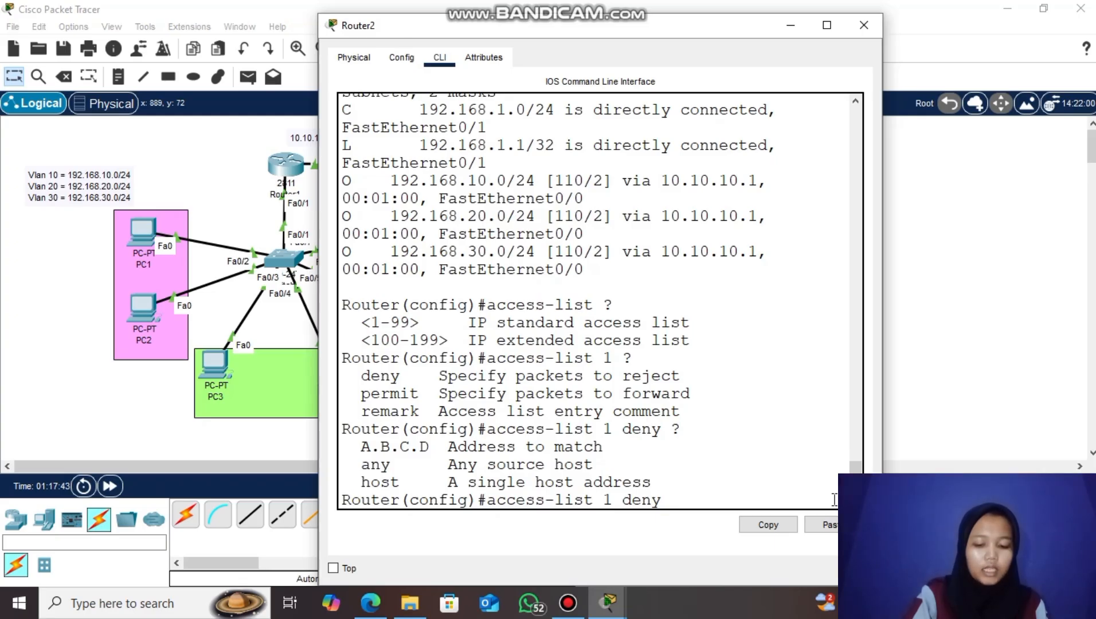
pyautogui.write('any')
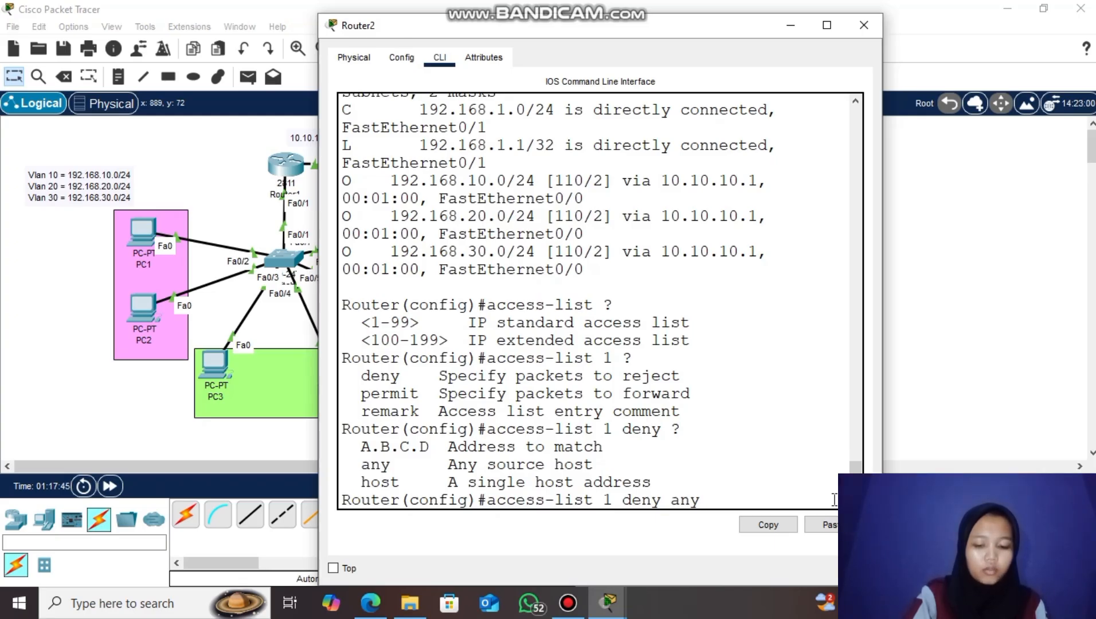
pyautogui.press('BackSpace')
pyautogui.press('BackSpace')
pyautogui.press('BackSpace')
pyautogui.press('BackSpace')
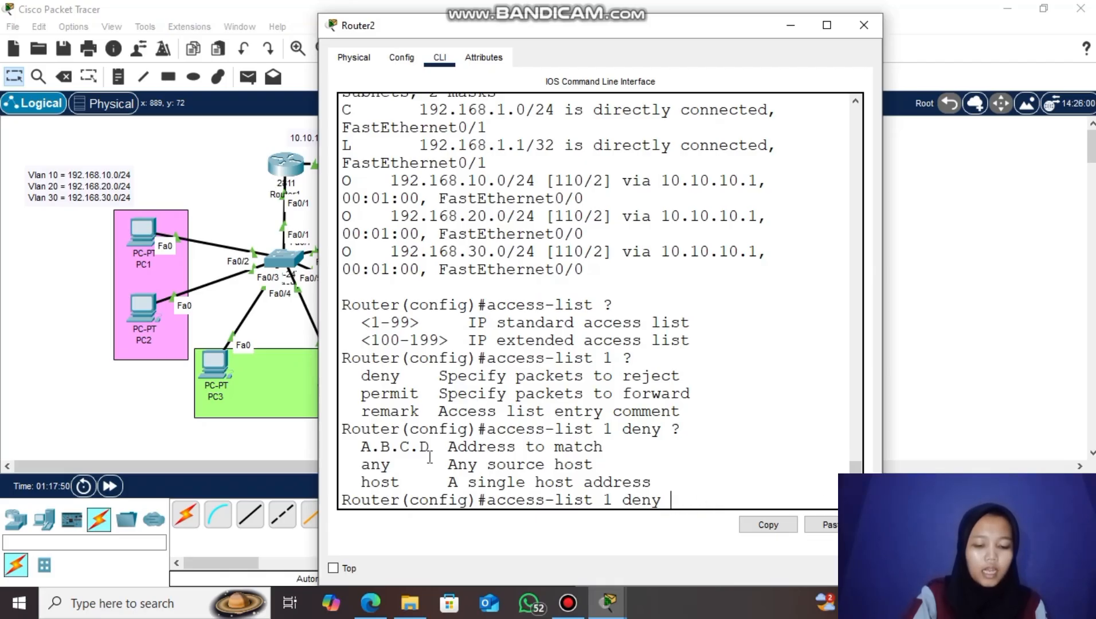
# - Specify source network 192.168.30.0 in the access-list 1 deny command and examine the help for its wildcard bits
pyautogui.moveTo(352, 446); pyautogui.dragTo(631, 449)
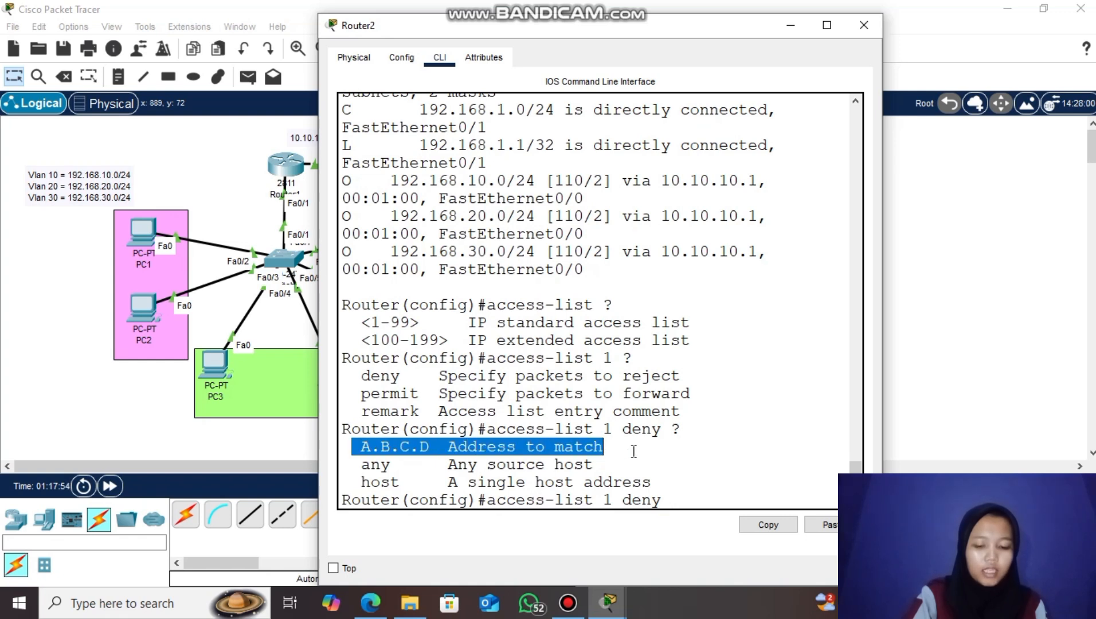
pyautogui.click(673, 502)
pyautogui.write('192.')
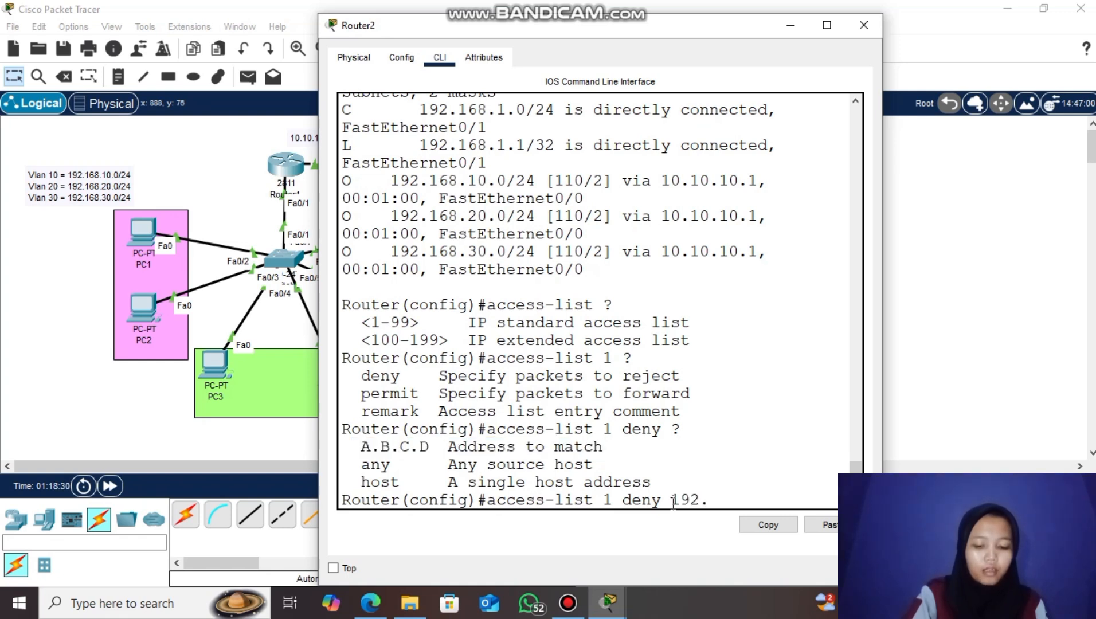
pyautogui.write('168.30.0')
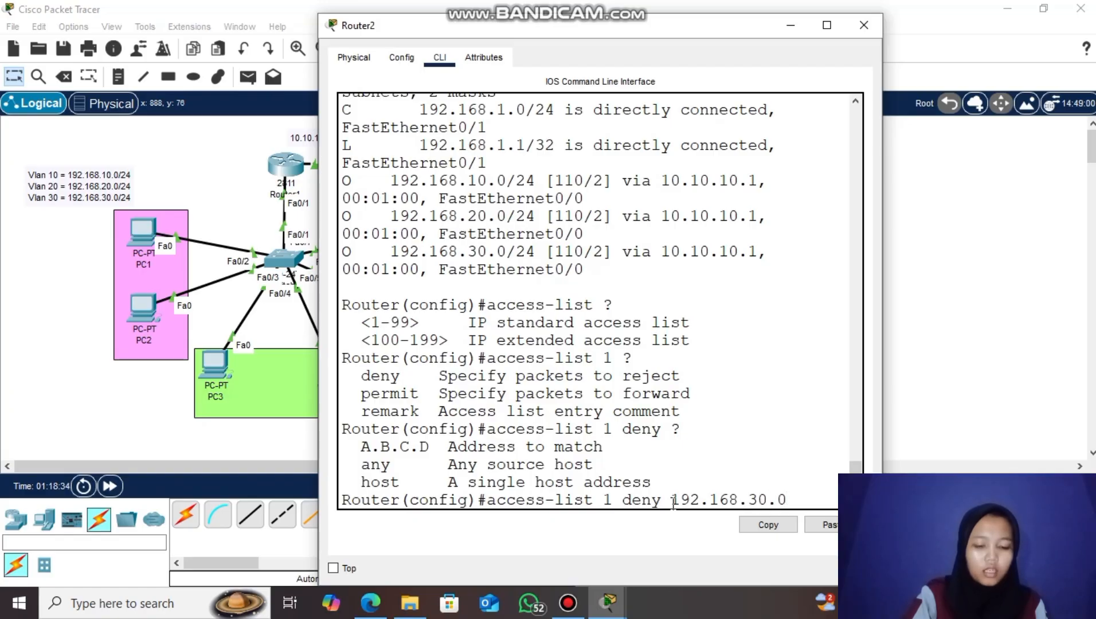
pyautogui.write(' ?')
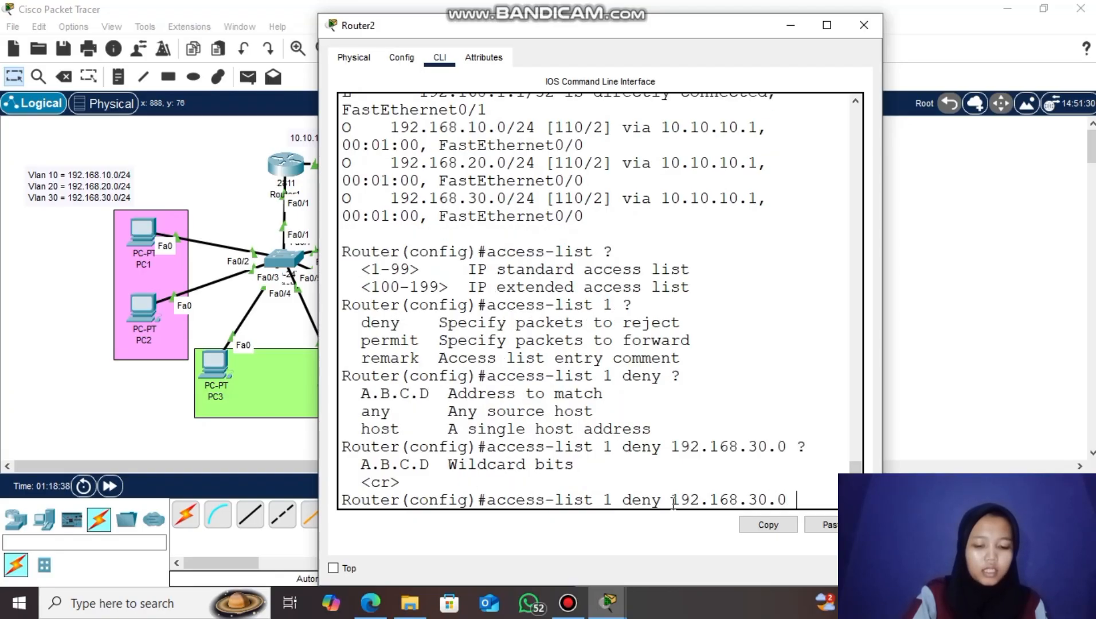
pyautogui.moveTo(351, 464); pyautogui.dragTo(546, 476)
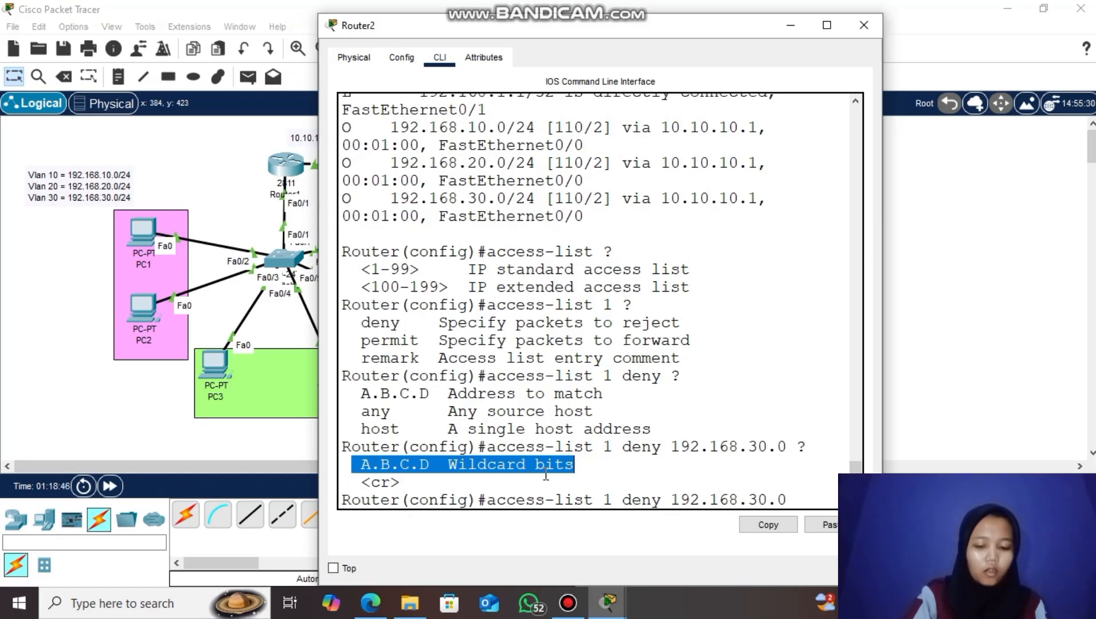
# - Complete the deny entry of access-list 1 for 192.168.30.0 with wildcard mask 0.0.0.255, checking the remaining options before running it
pyautogui.write('0.0.')
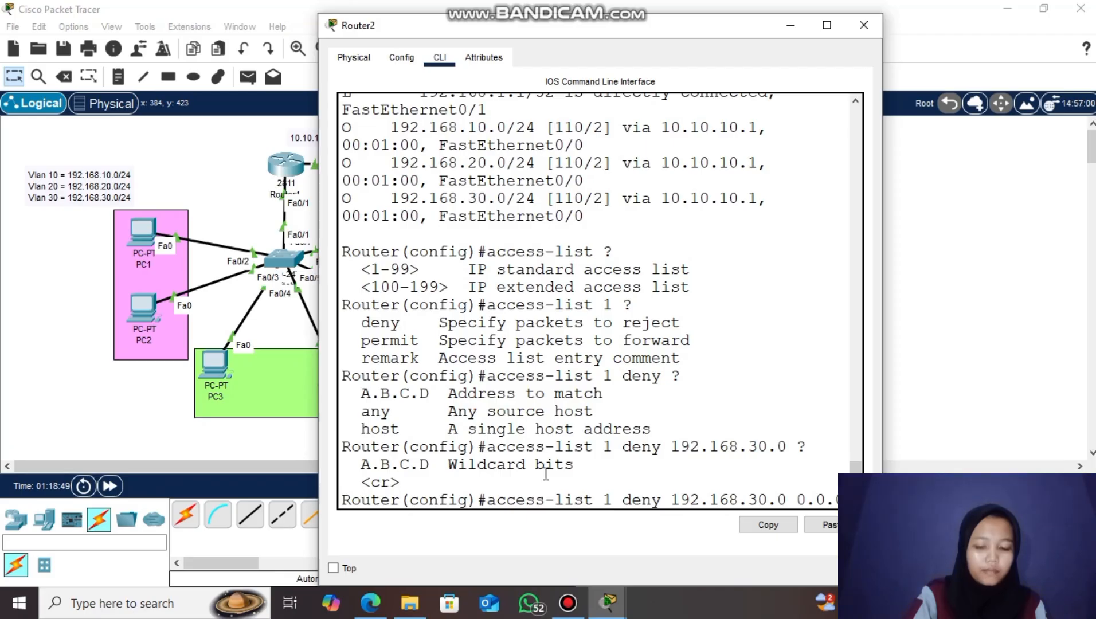
pyautogui.write('0.')
pyautogui.write('255 ?')
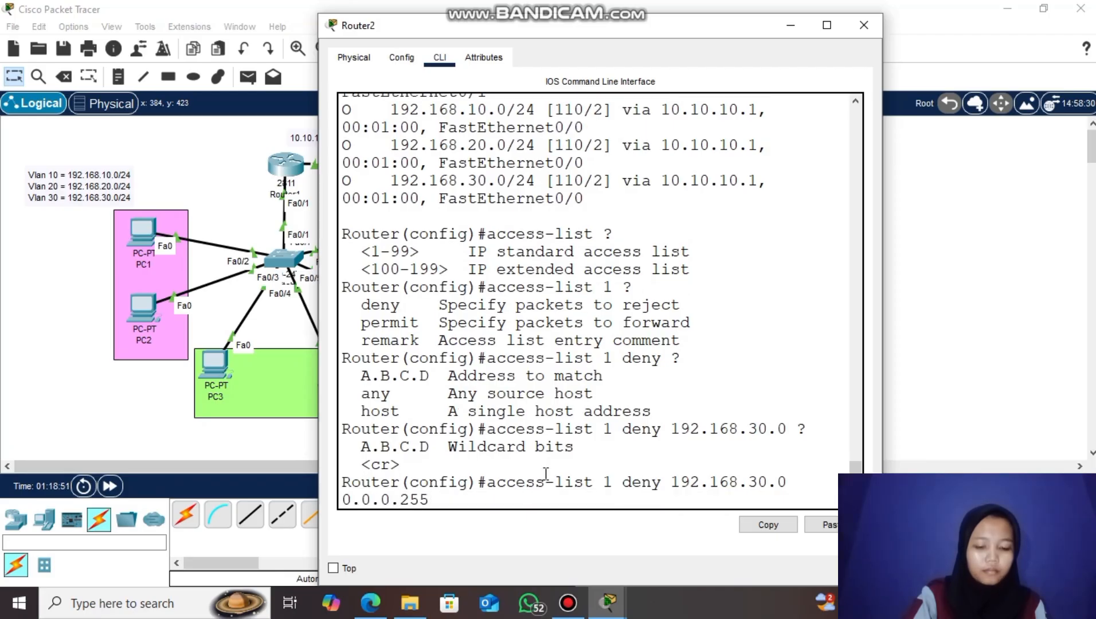
pyautogui.moveTo(400, 465); pyautogui.dragTo(359, 462)
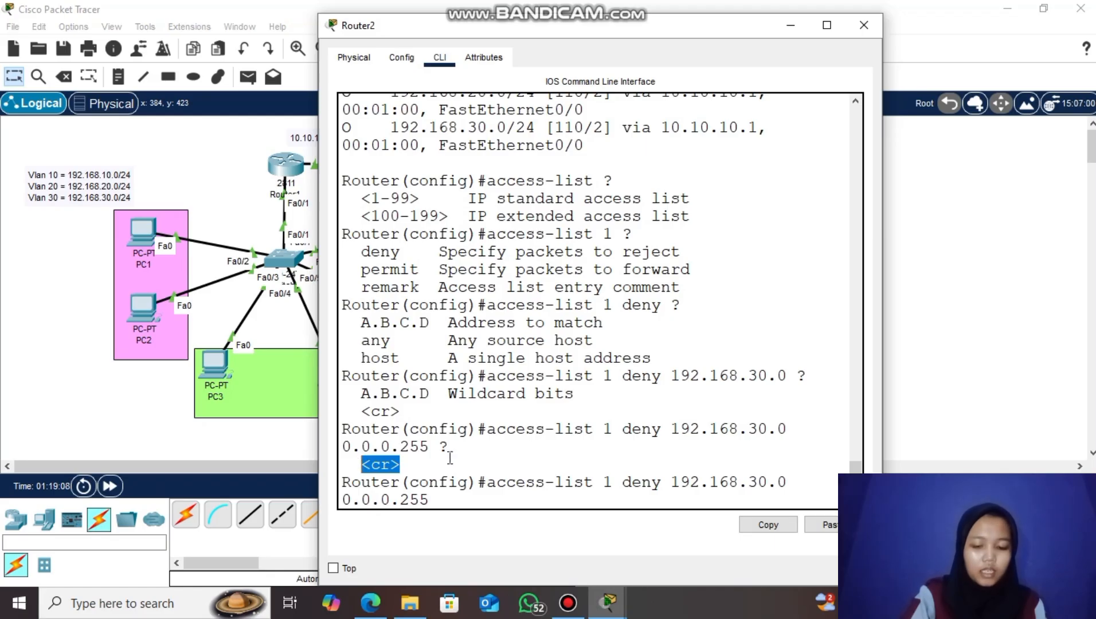
pyautogui.click(462, 501)
pyautogui.press('Return')
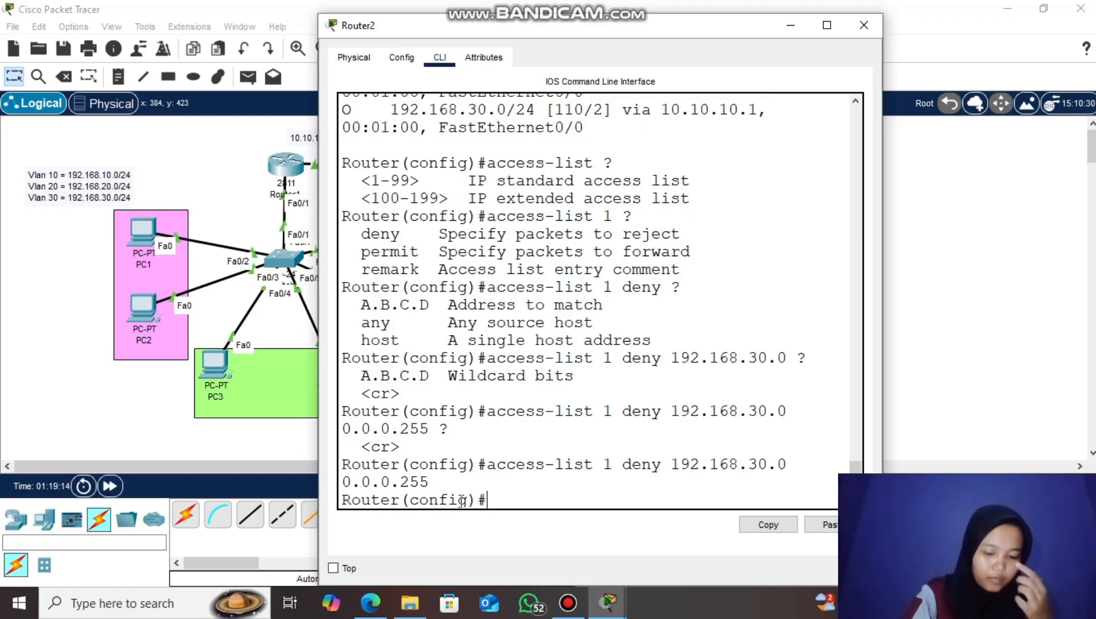
# - Run do show access-list, examine the deny entry of list 1, and go back to the topology
pyautogui.write('do show')
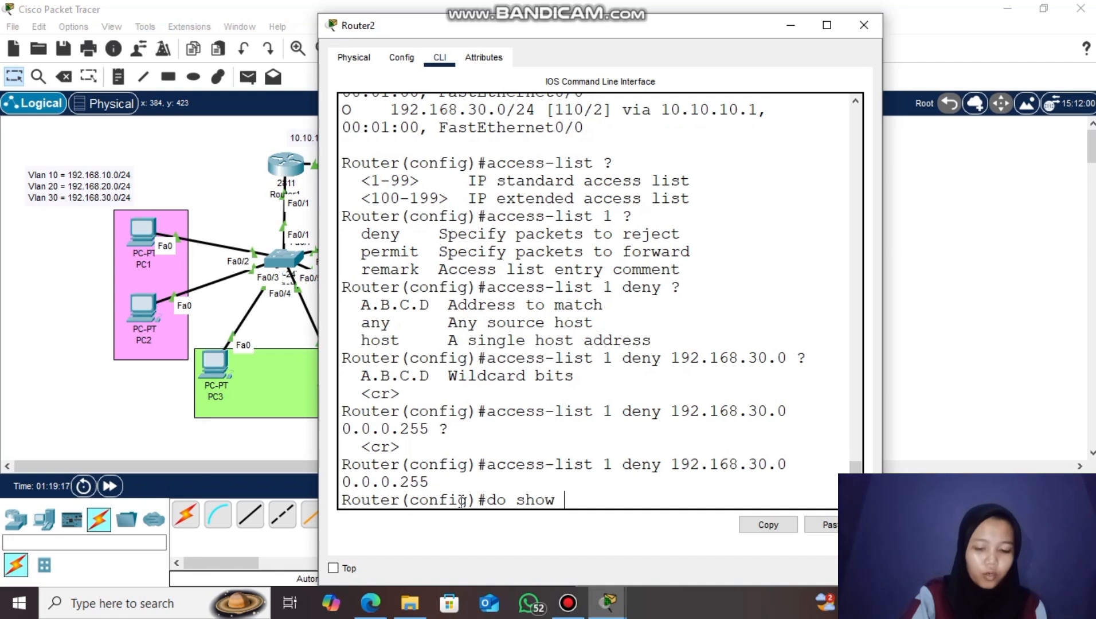
pyautogui.write(' access-')
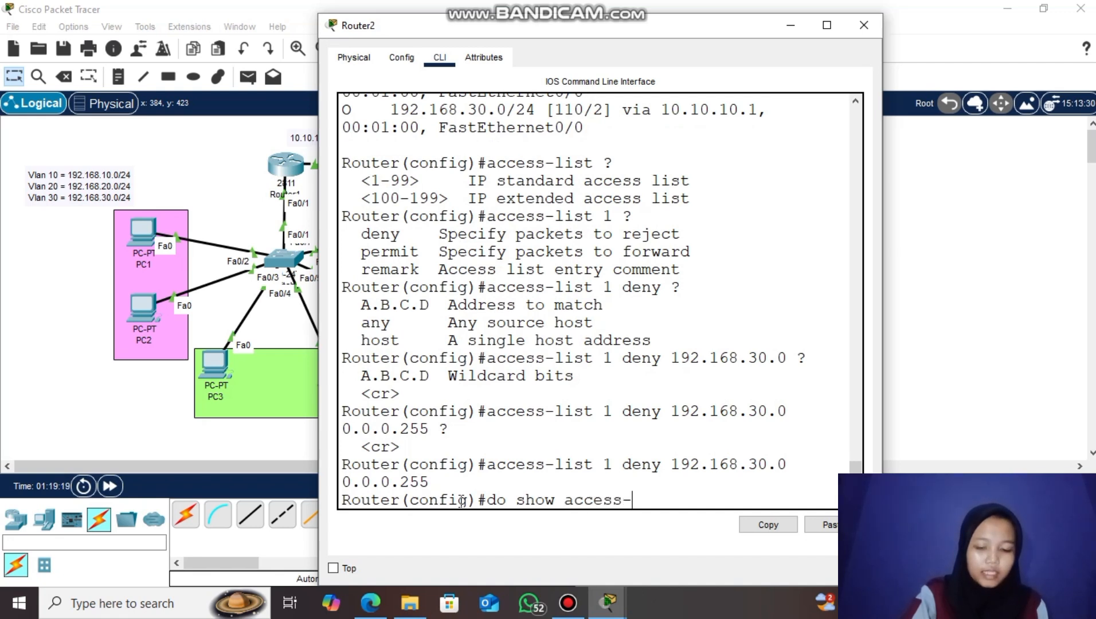
pyautogui.write('list')
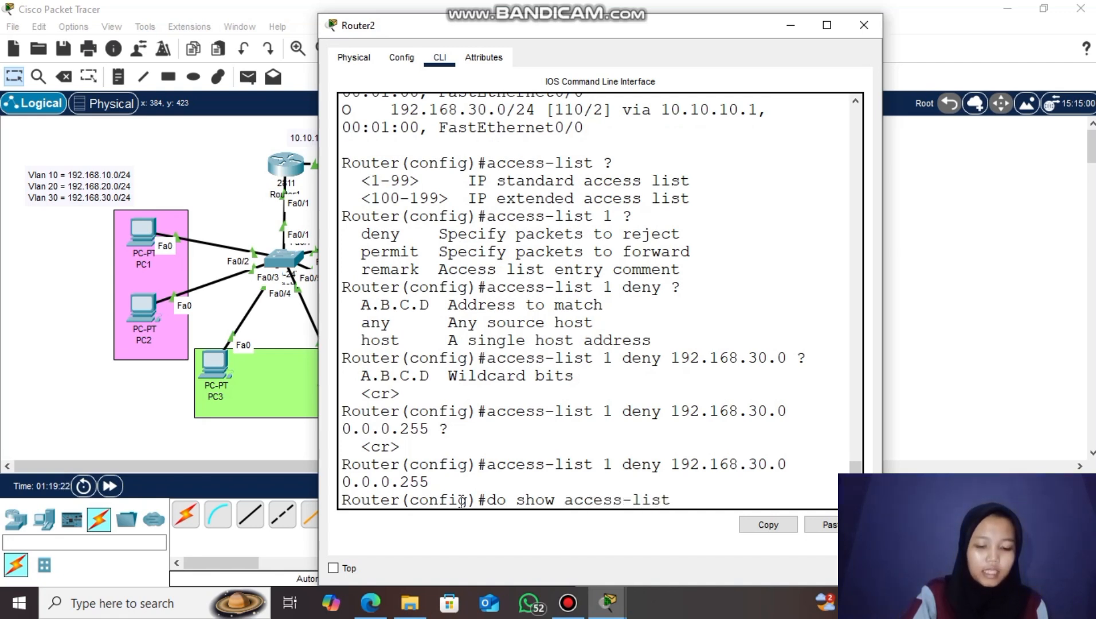
pyautogui.press('Return')
pyautogui.moveTo(379, 465); pyautogui.dragTo(736, 466)
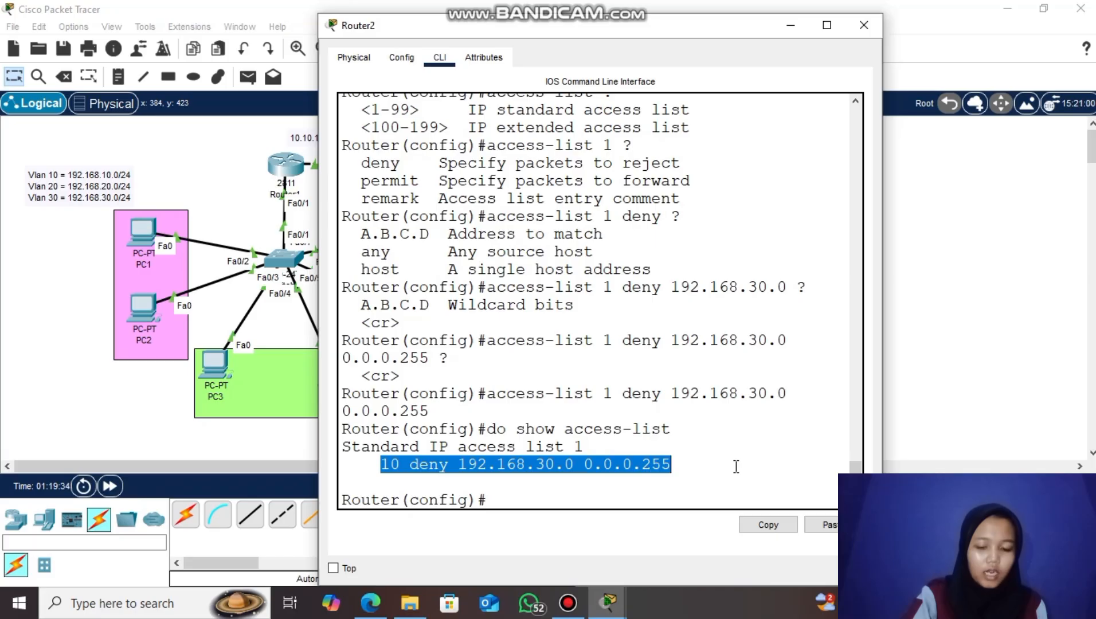
pyautogui.click(737, 467)
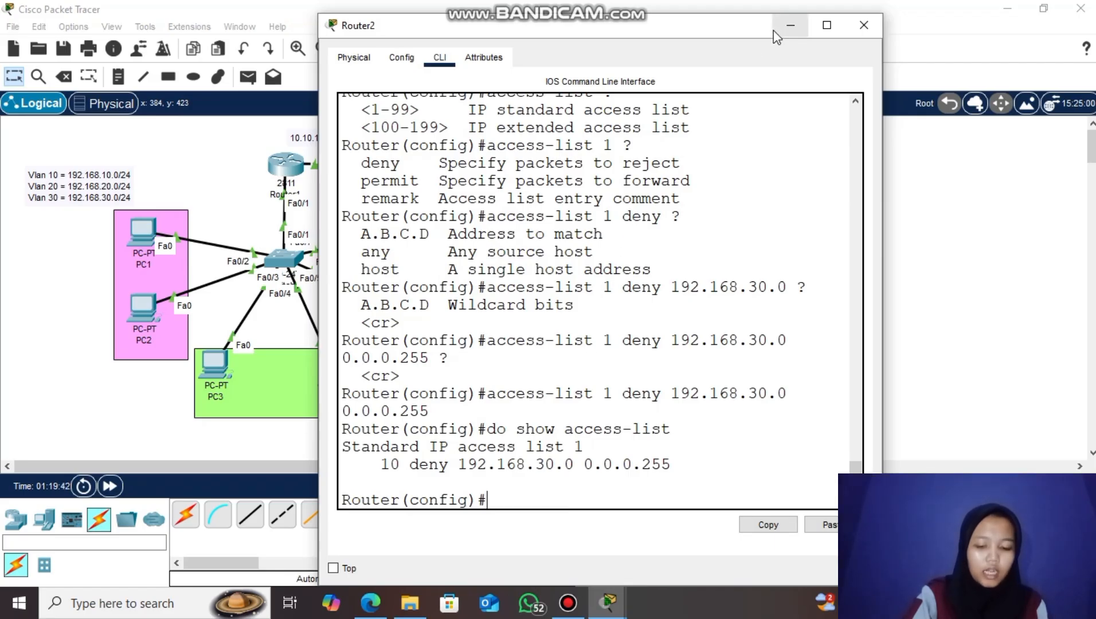
pyautogui.click(790, 25)
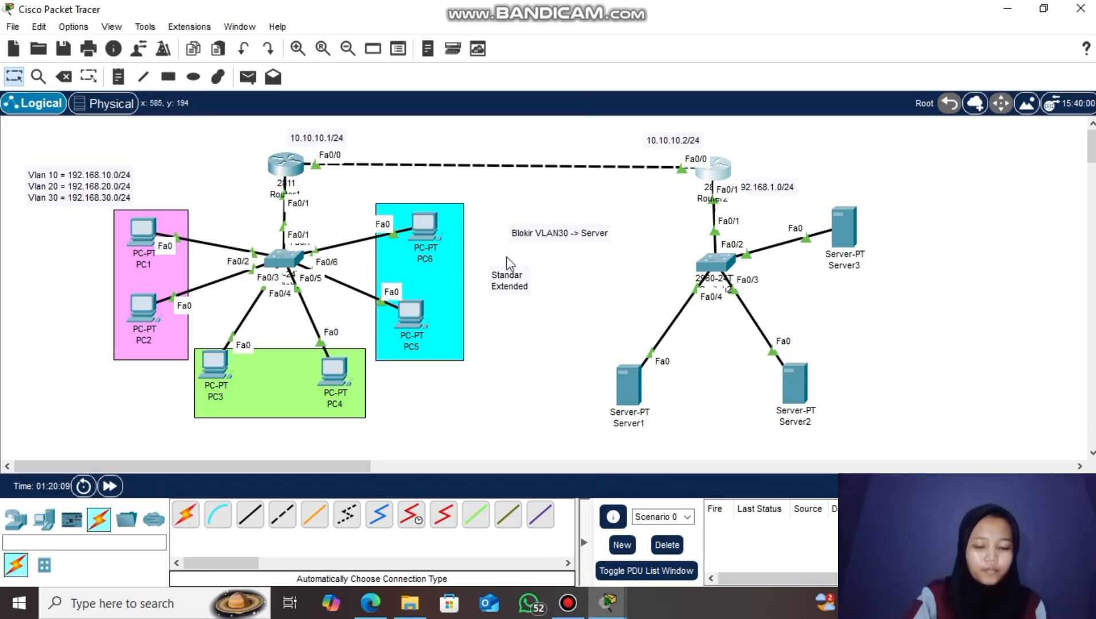
# - Add a permit any entry to access-list 1 on Router2
pyautogui.click(724, 172)
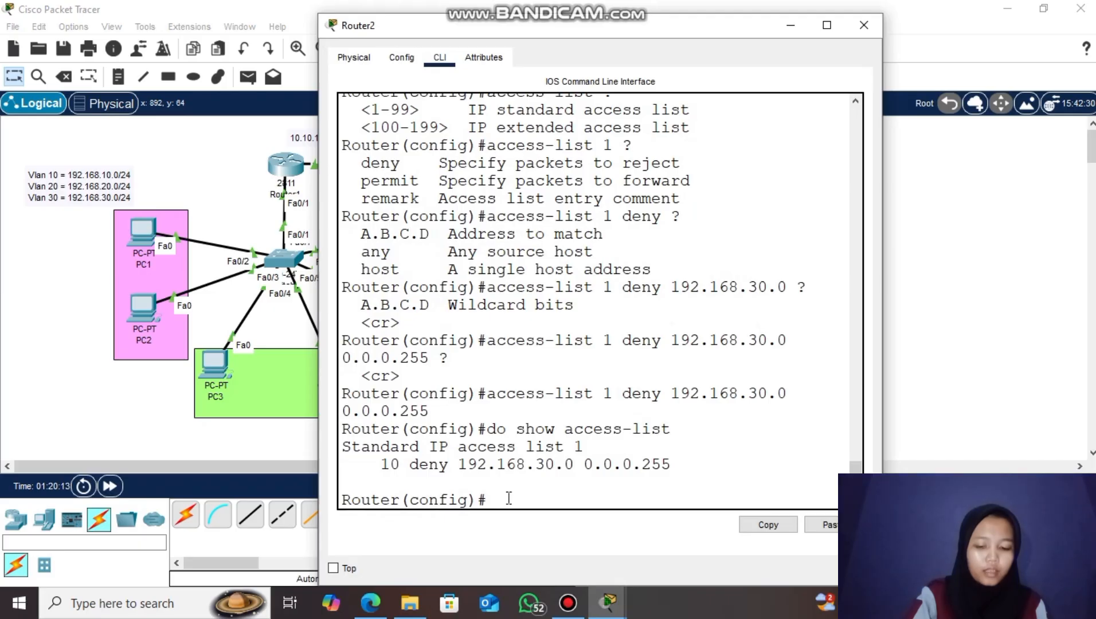
pyautogui.write('access-list 1 perm')
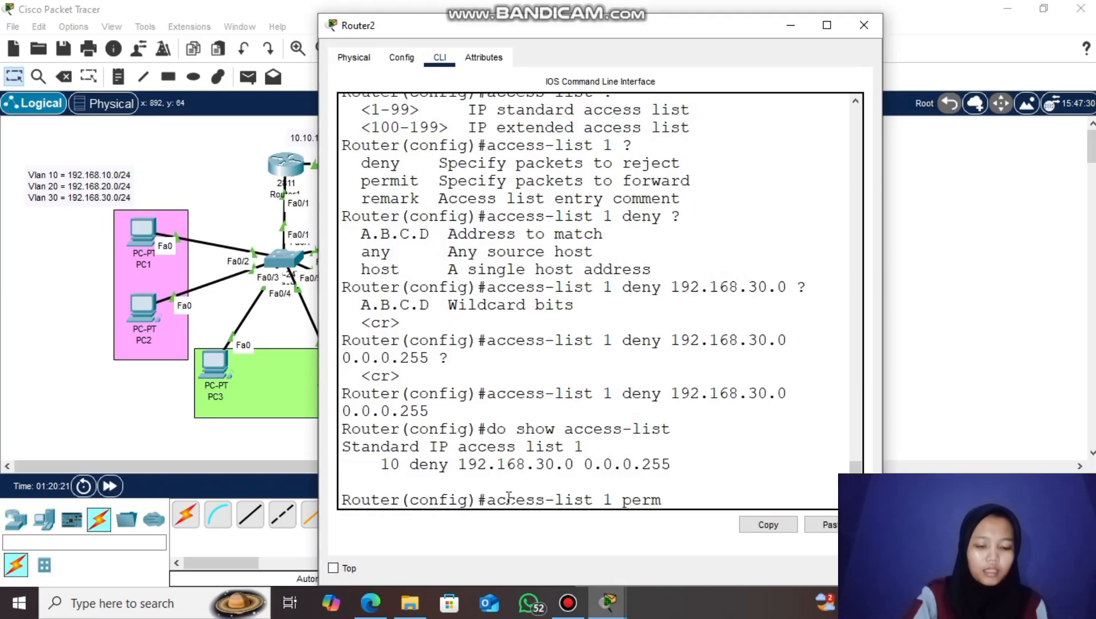
pyautogui.write('it any')
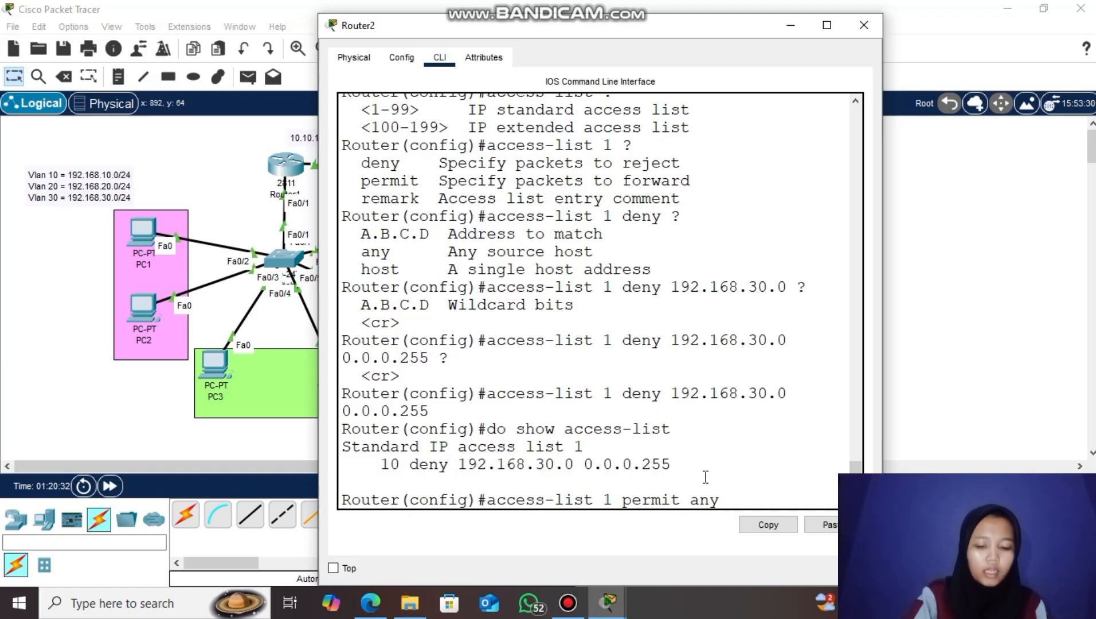
pyautogui.press('Return')
# - Display the access lists again, review the deny and permit entries of list 1, and close Router2's window
pyautogui.write('do show')
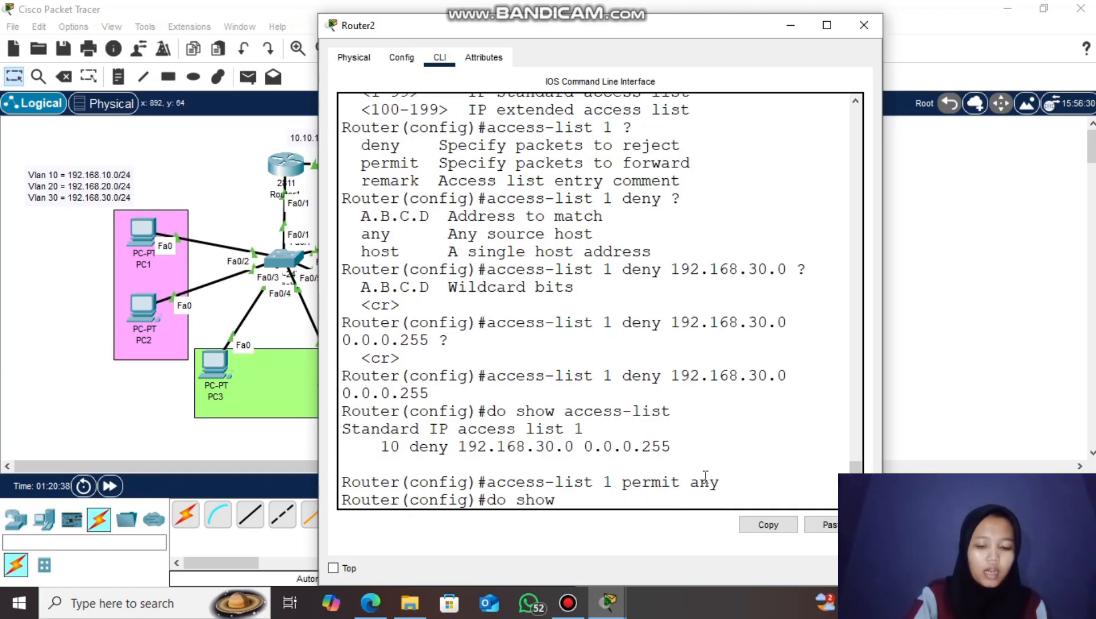
pyautogui.write(' access-list')
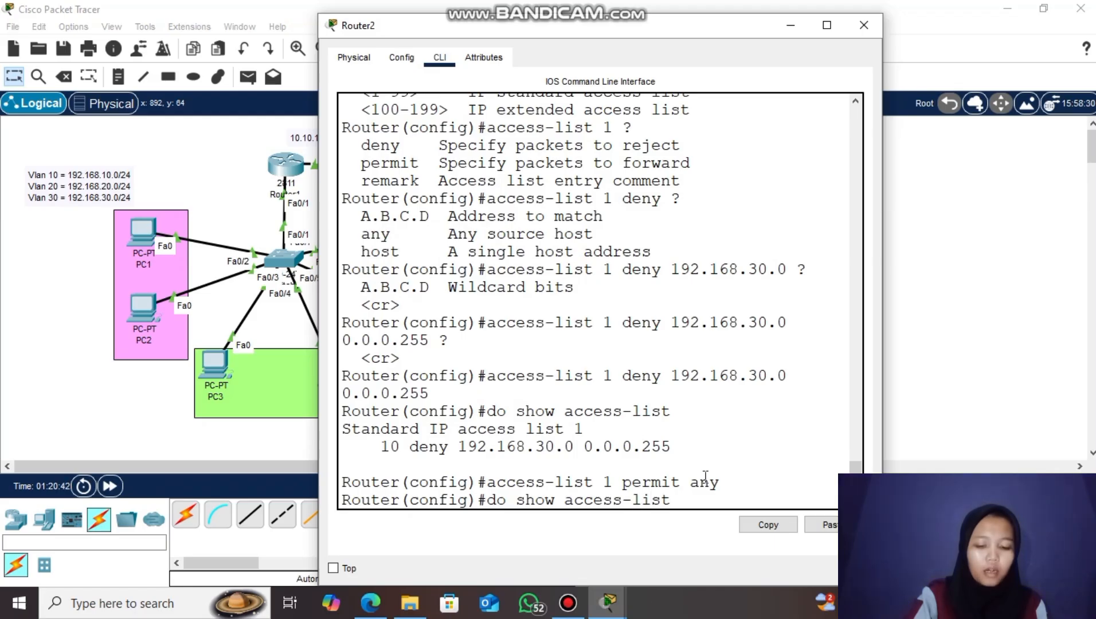
pyautogui.press('Return')
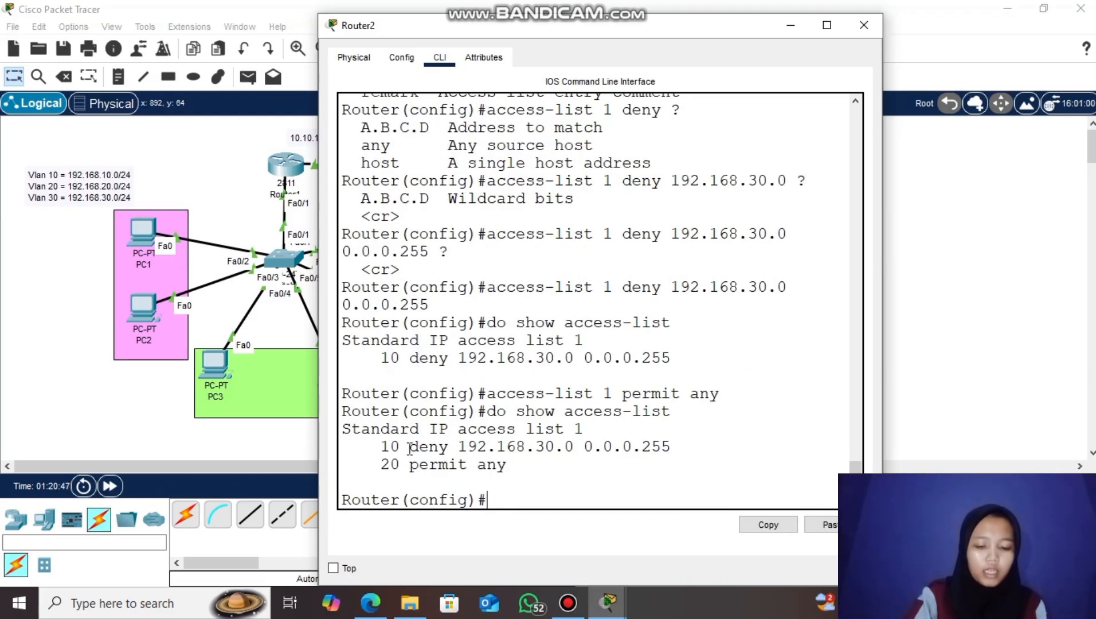
pyautogui.moveTo(410, 449); pyautogui.dragTo(624, 451)
pyautogui.click(623, 453)
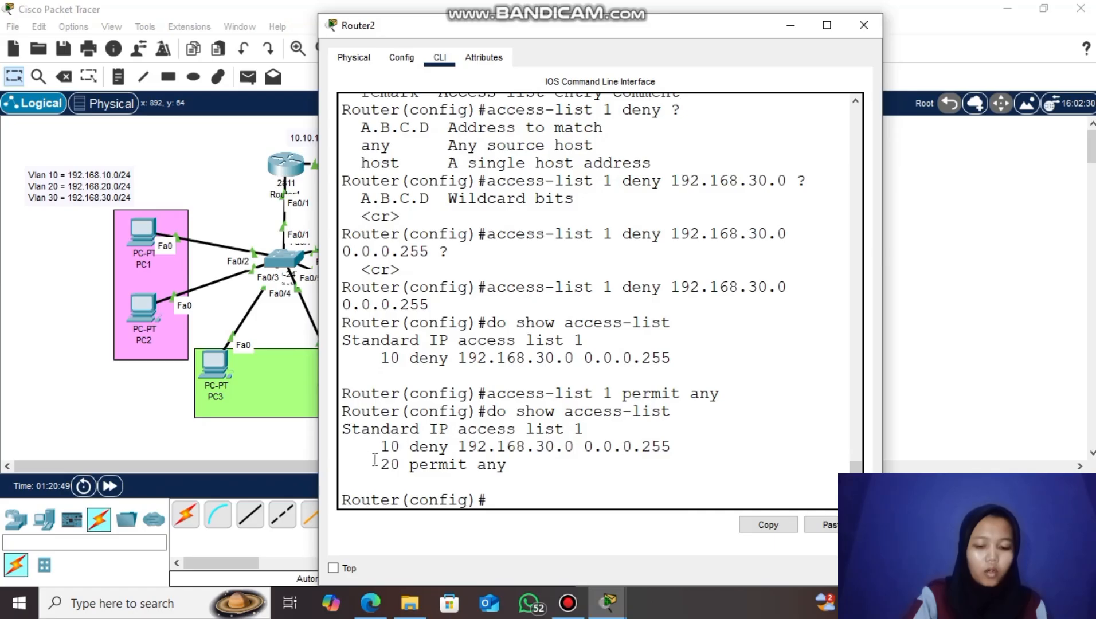
pyautogui.moveTo(375, 460); pyautogui.dragTo(540, 470)
pyautogui.click(540, 470)
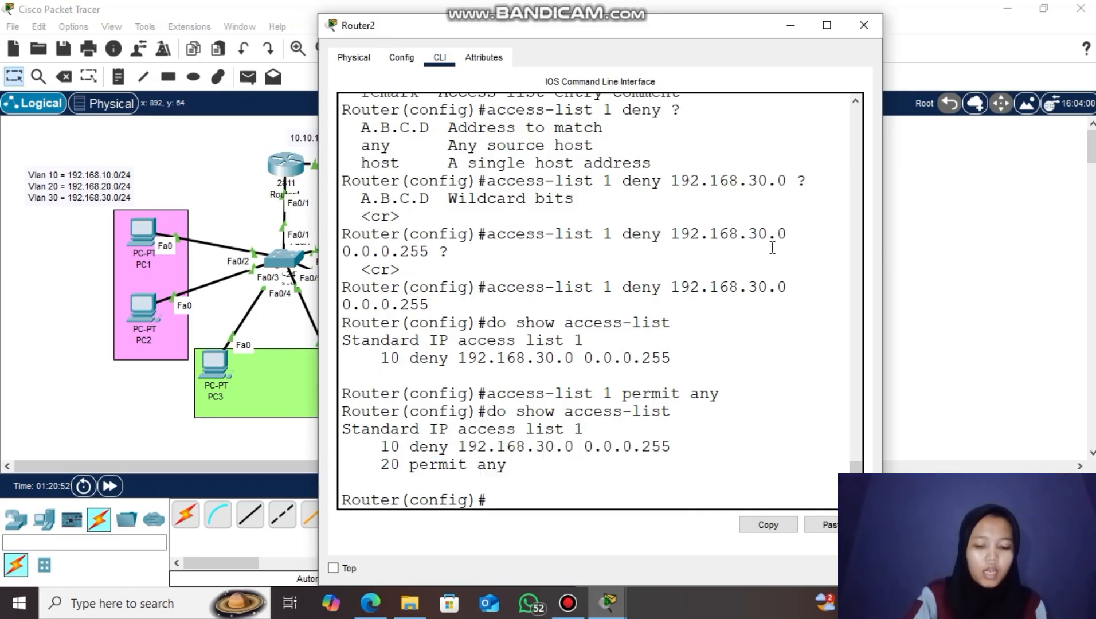
pyautogui.click(863, 24)
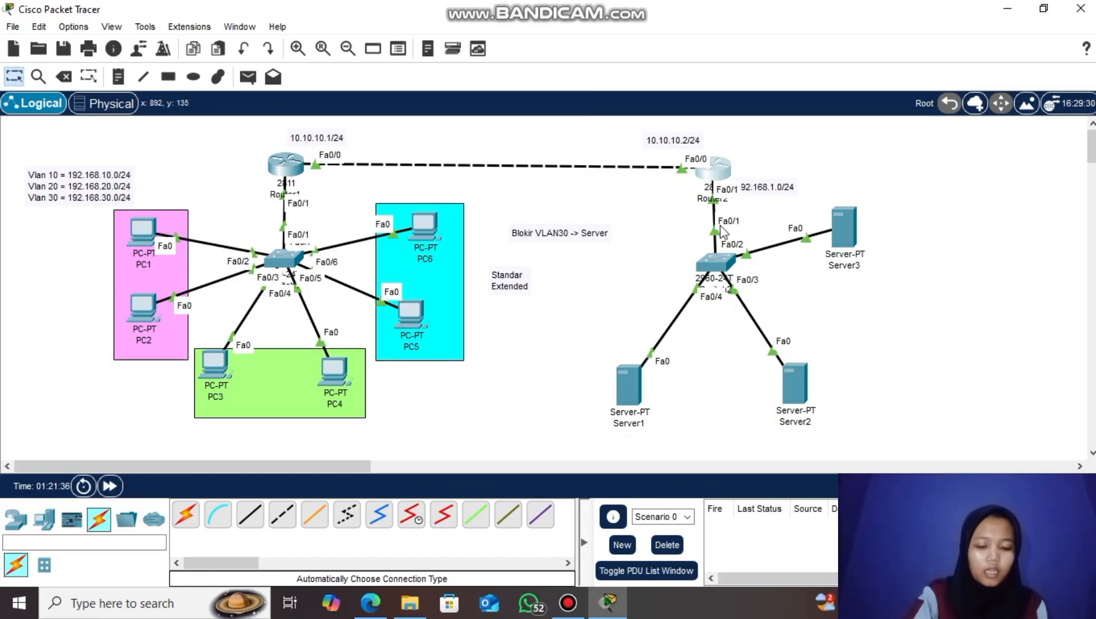
# - Reopen Router2's command line and enter configuration mode for interface fa0/1
pyautogui.click(714, 175)
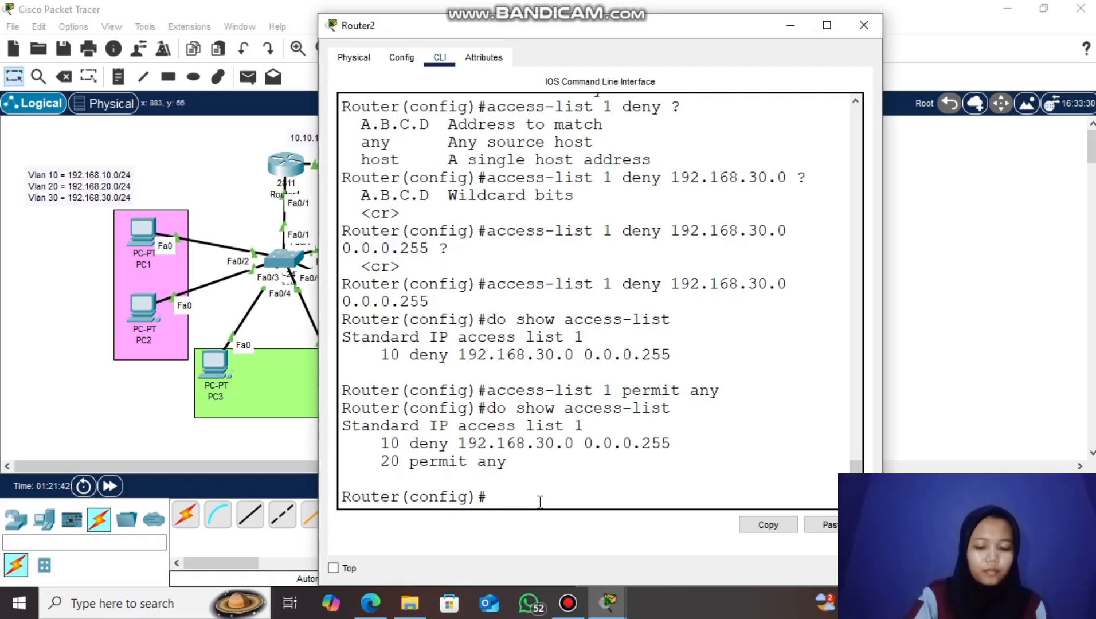
pyautogui.write('inte')
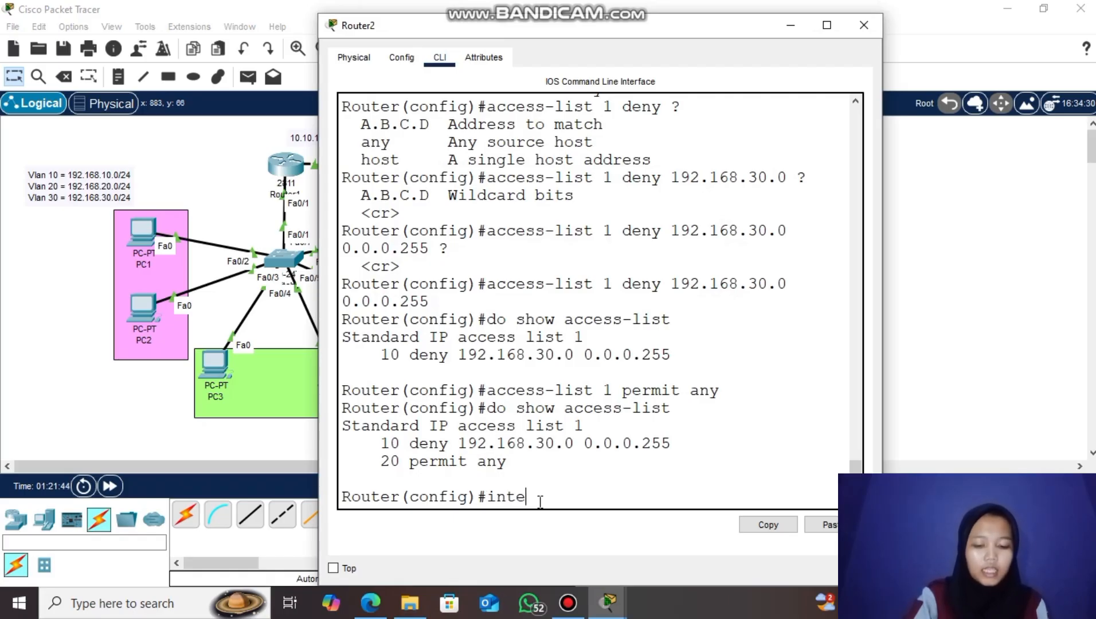
pyautogui.write('rface fa')
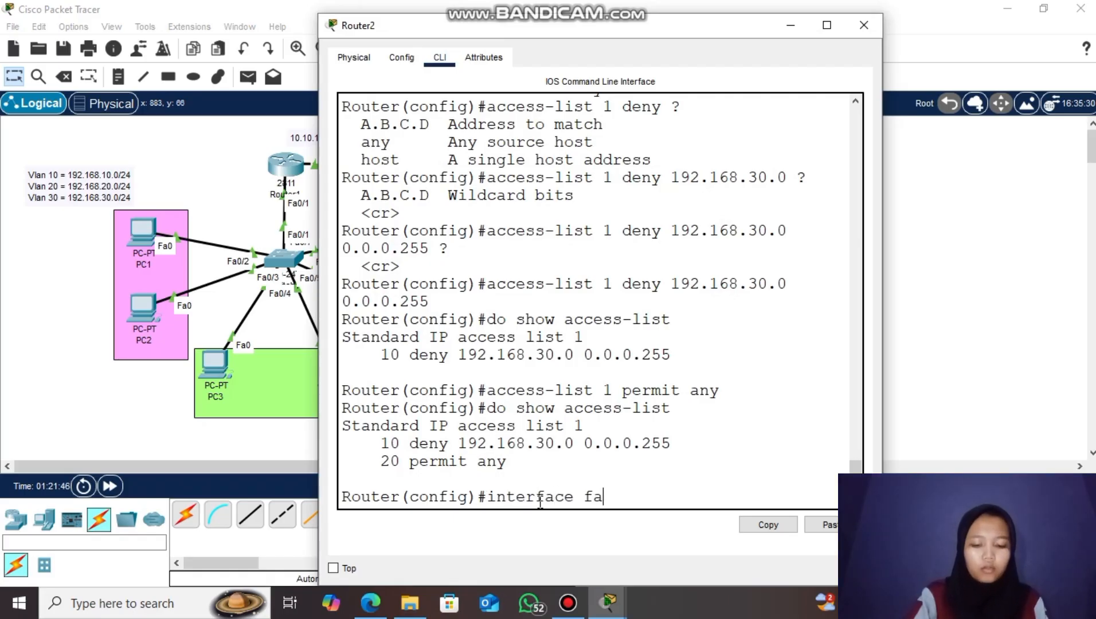
pyautogui.write('0/1')
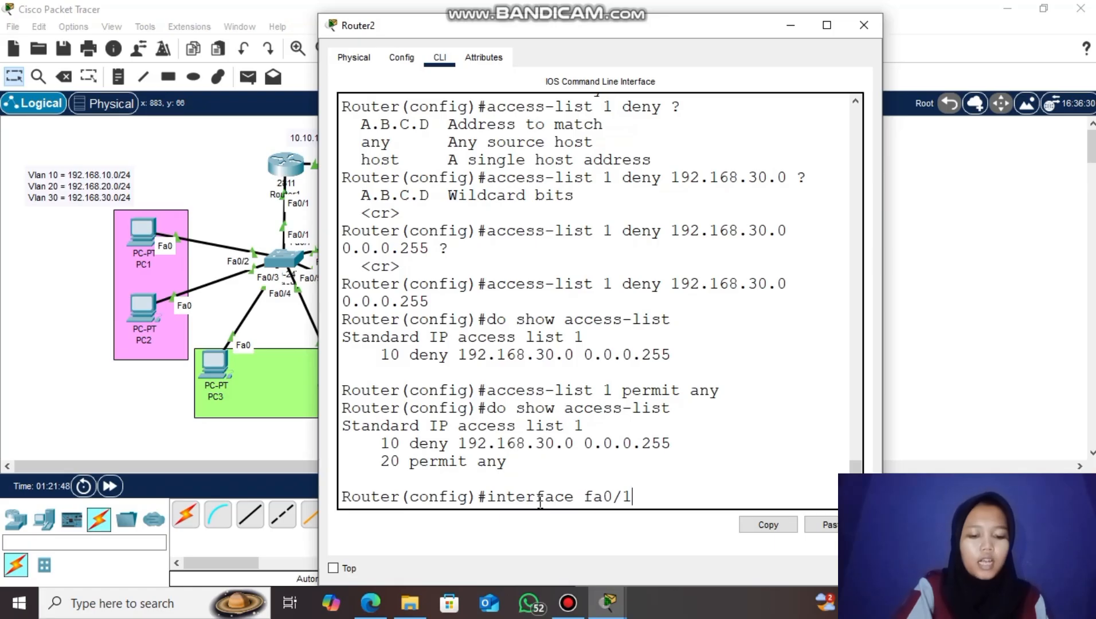
pyautogui.press('Return')
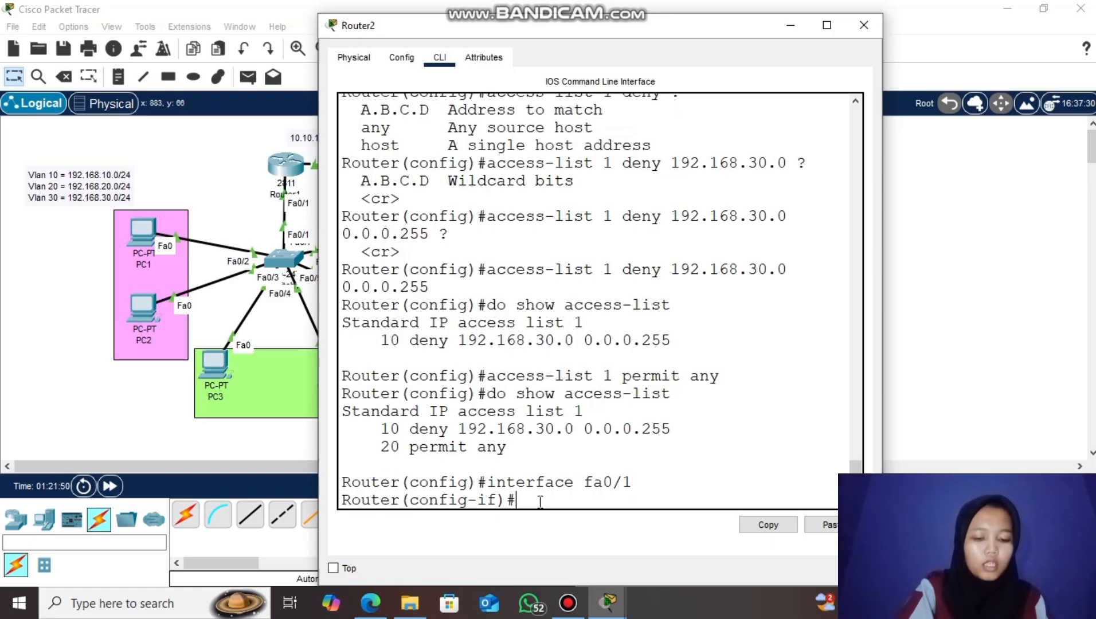
# - List the direction options for ip access-group 1 on fa0/1 and examine the inbound and outbound choices
pyautogui.write('ip ad')
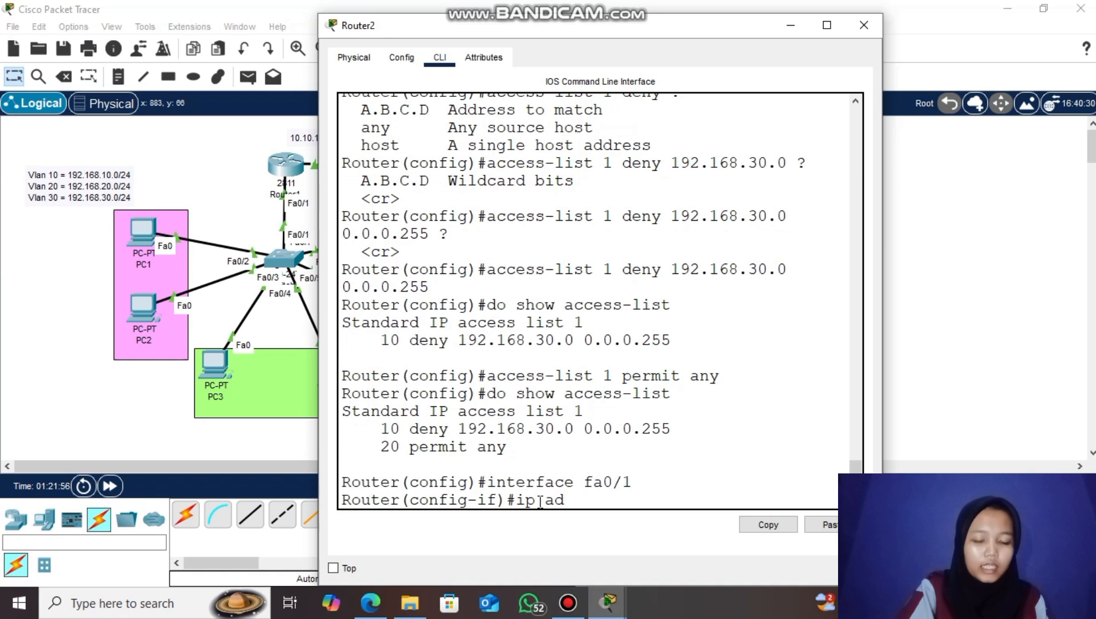
pyautogui.press('BackSpace')
pyautogui.write('c')
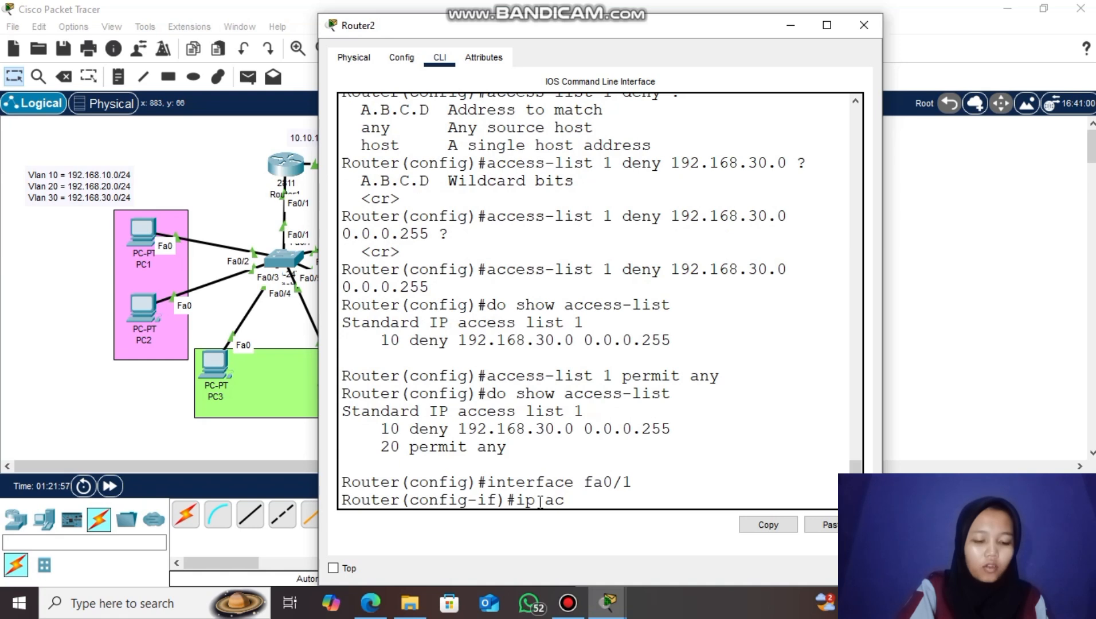
pyautogui.write('cess-')
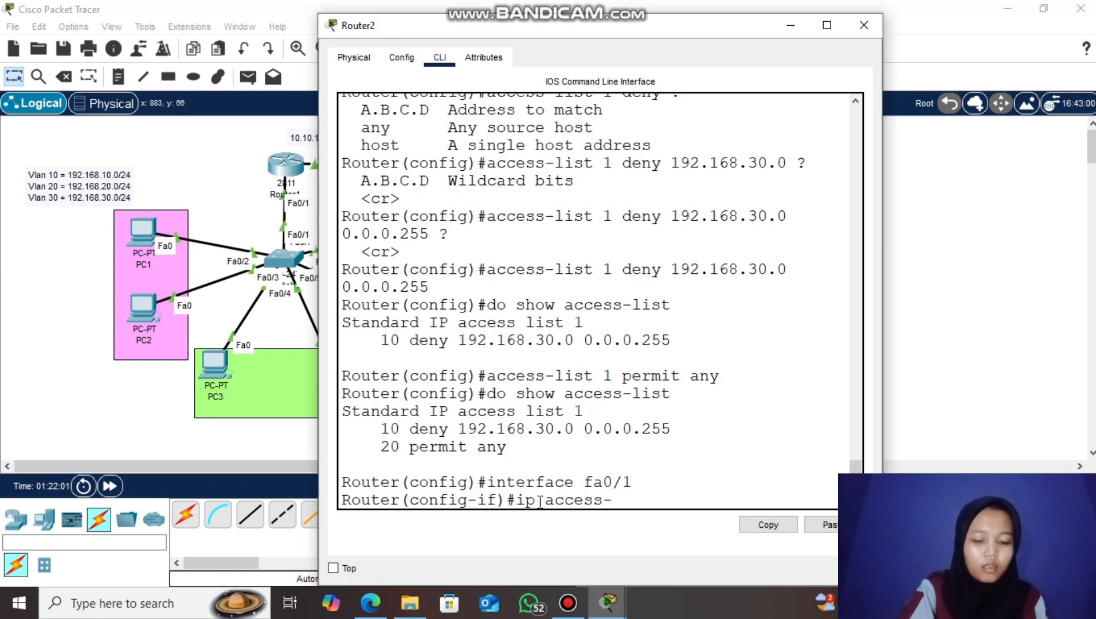
pyautogui.write('group')
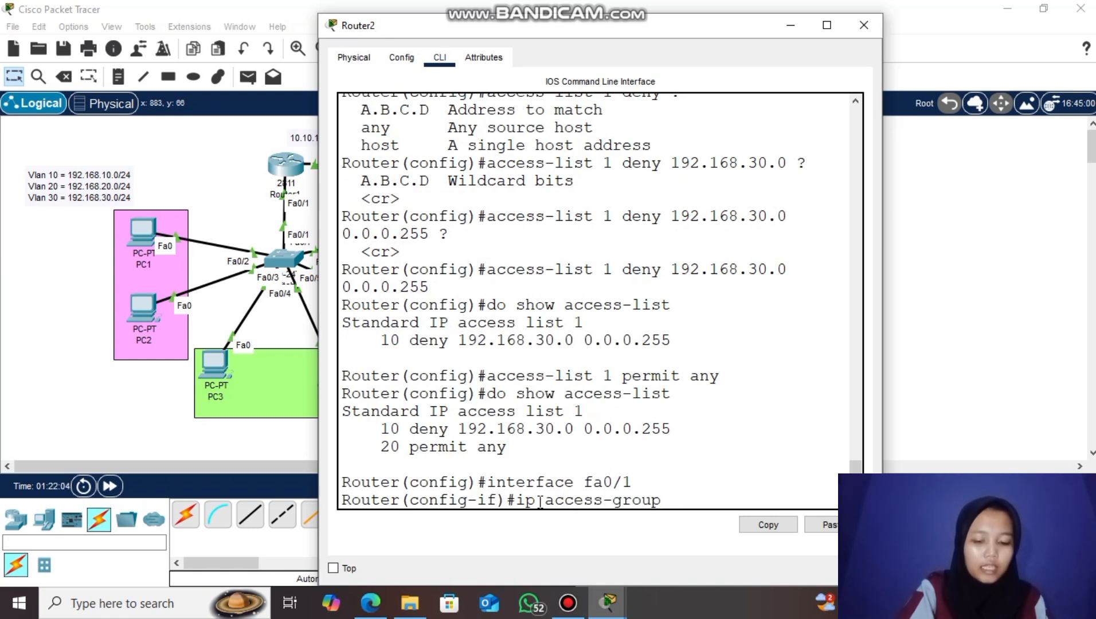
pyautogui.write(' 1 ?')
pyautogui.moveTo(350, 463); pyautogui.dragTo(431, 480)
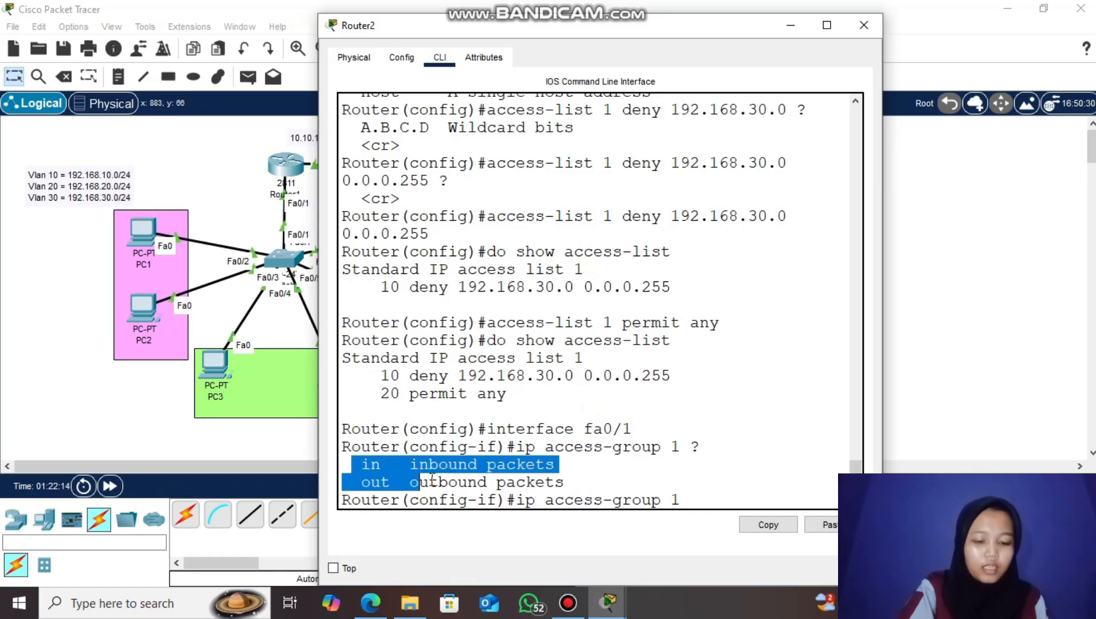
pyautogui.click(433, 480)
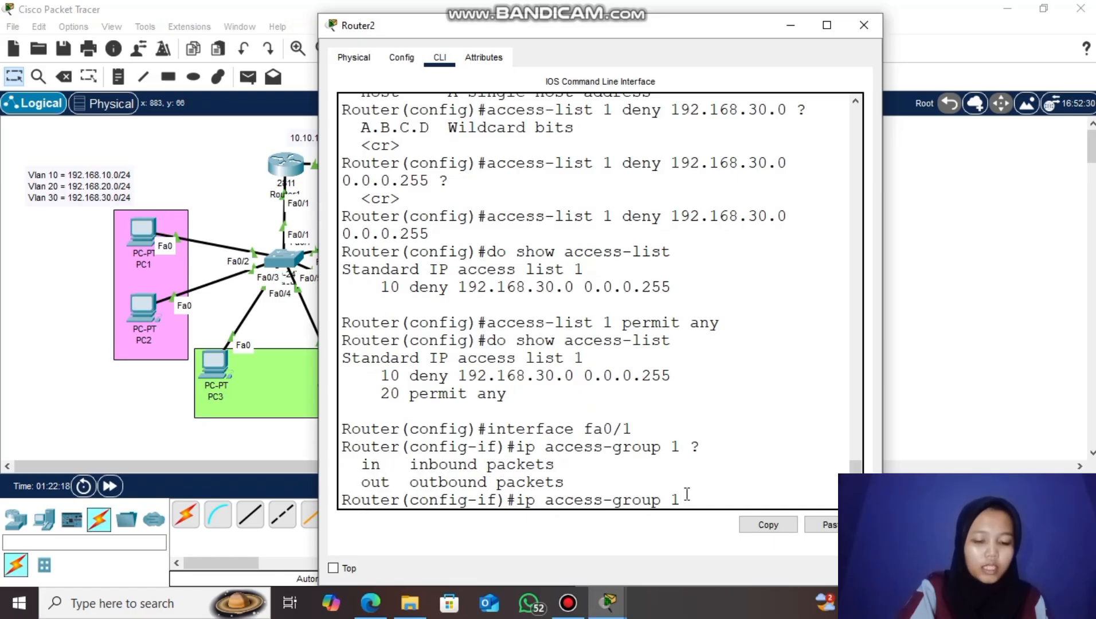
# - Apply access group 1 outbound on fa0/1, leave interface configuration mode, and close Router2's window
pyautogui.write('out')
pyautogui.press('BackSpace')
pyautogui.press('BackSpace')
pyautogui.press('BackSpace')
pyautogui.press('BackSpace')
pyautogui.write('out')
pyautogui.press('Return')
pyautogui.write('er(config-if)#e')
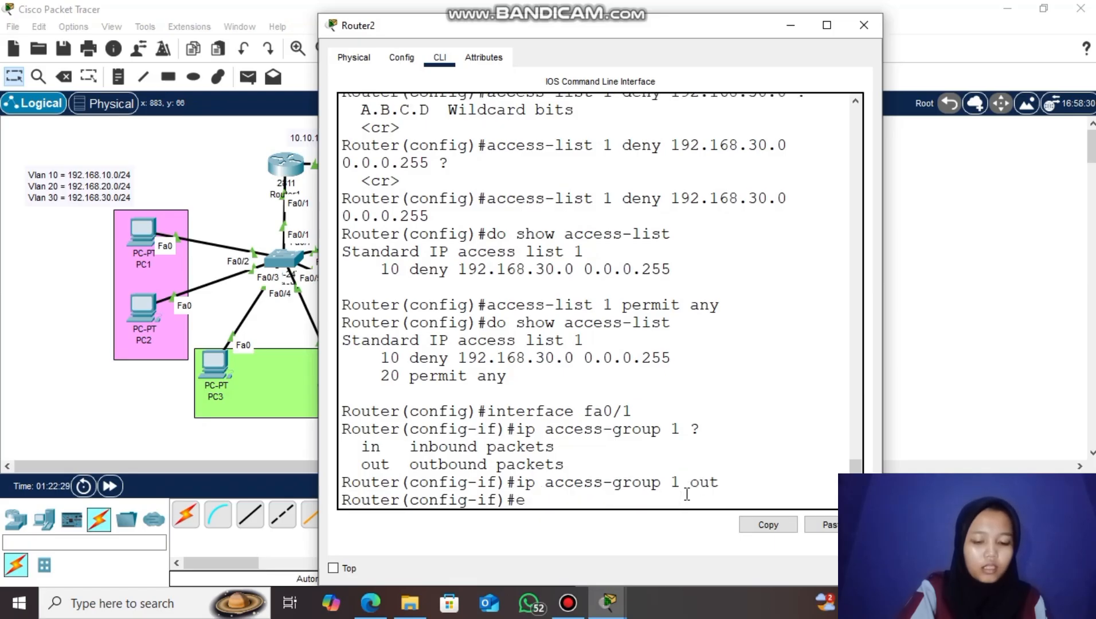
pyautogui.write('xit')
pyautogui.press('Return')
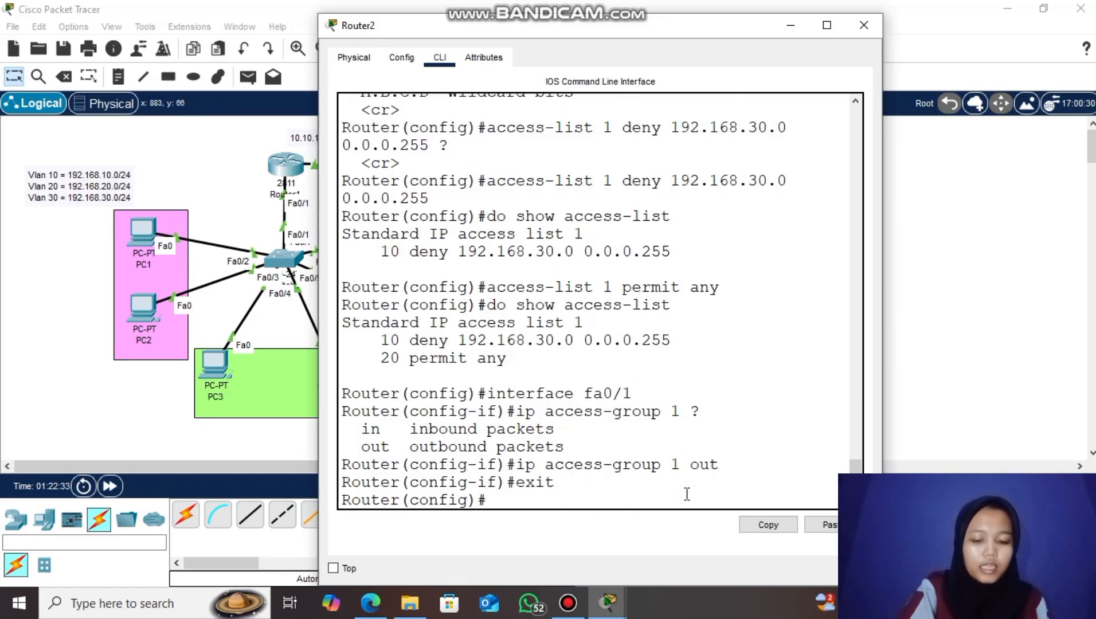
pyautogui.click(864, 25)
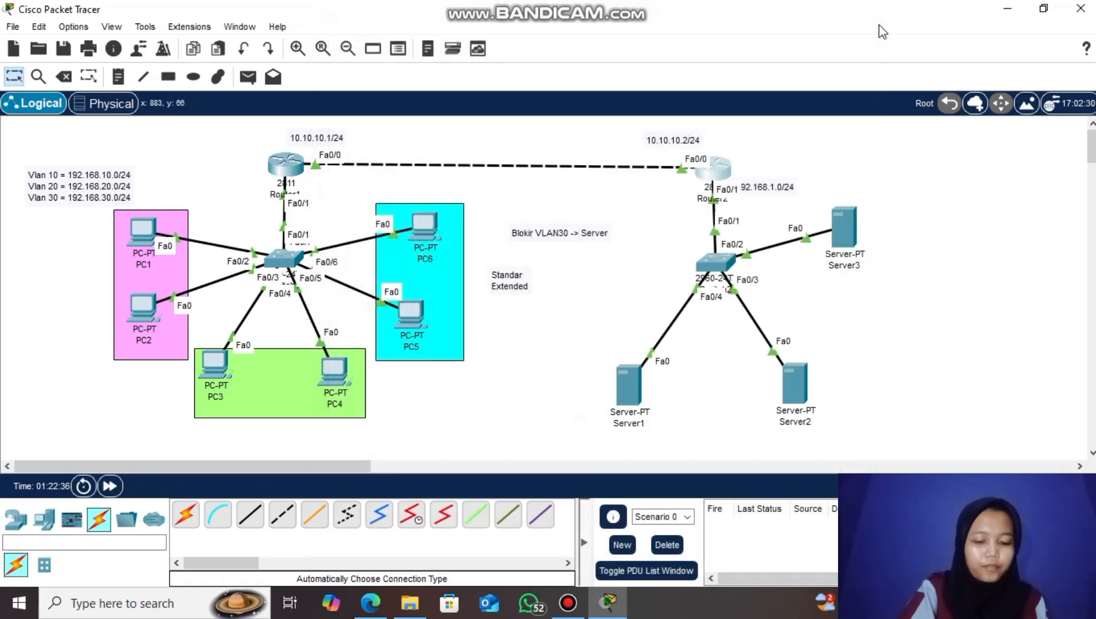
# - Test the access list by sending simple PDUs from PC6 to Server2 and from PC4 to Server2
pyautogui.click(423, 224)
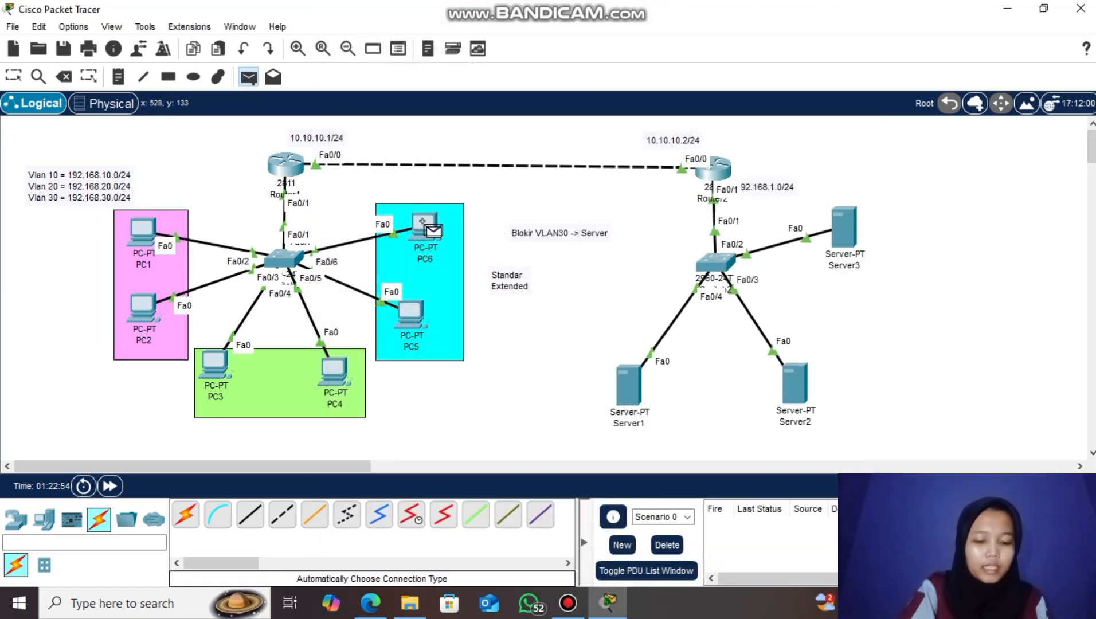
pyautogui.click(792, 376)
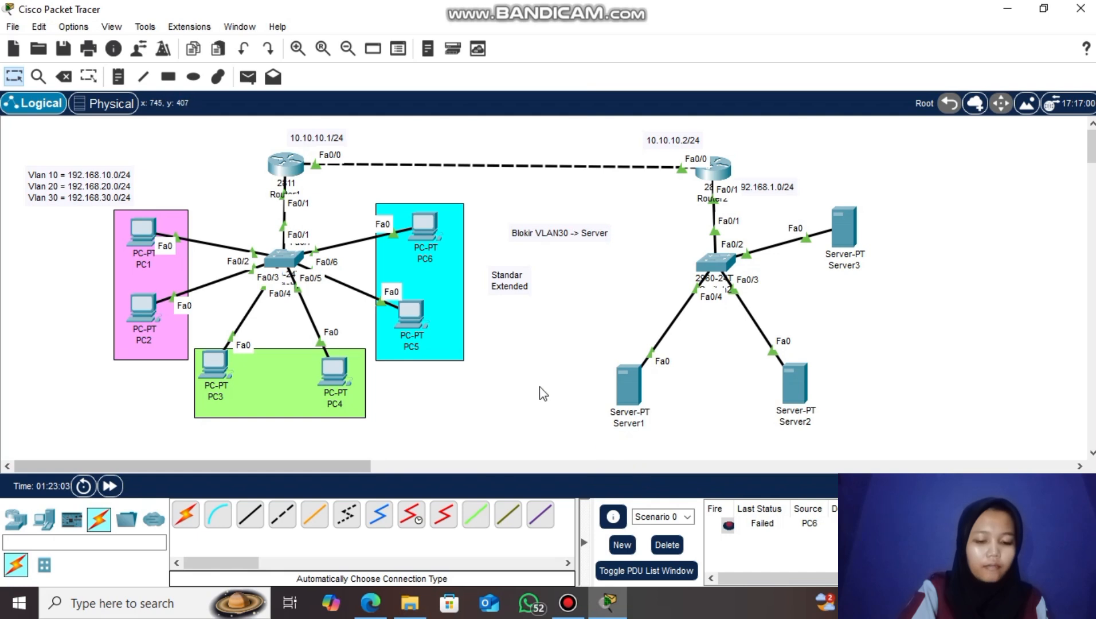
pyautogui.click(248, 77)
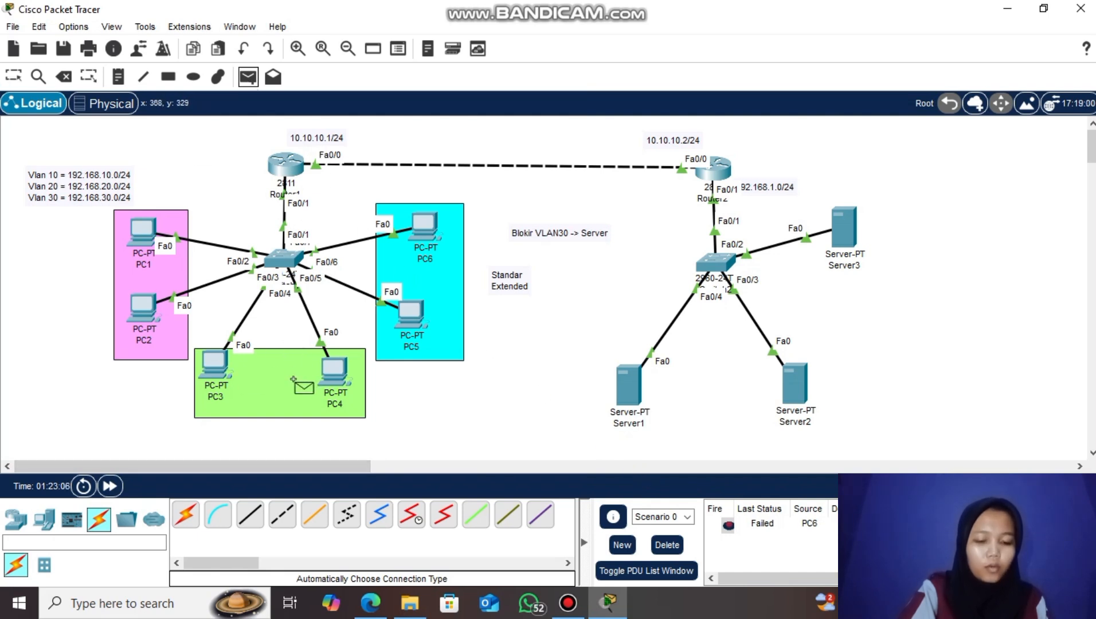
pyautogui.click(335, 373)
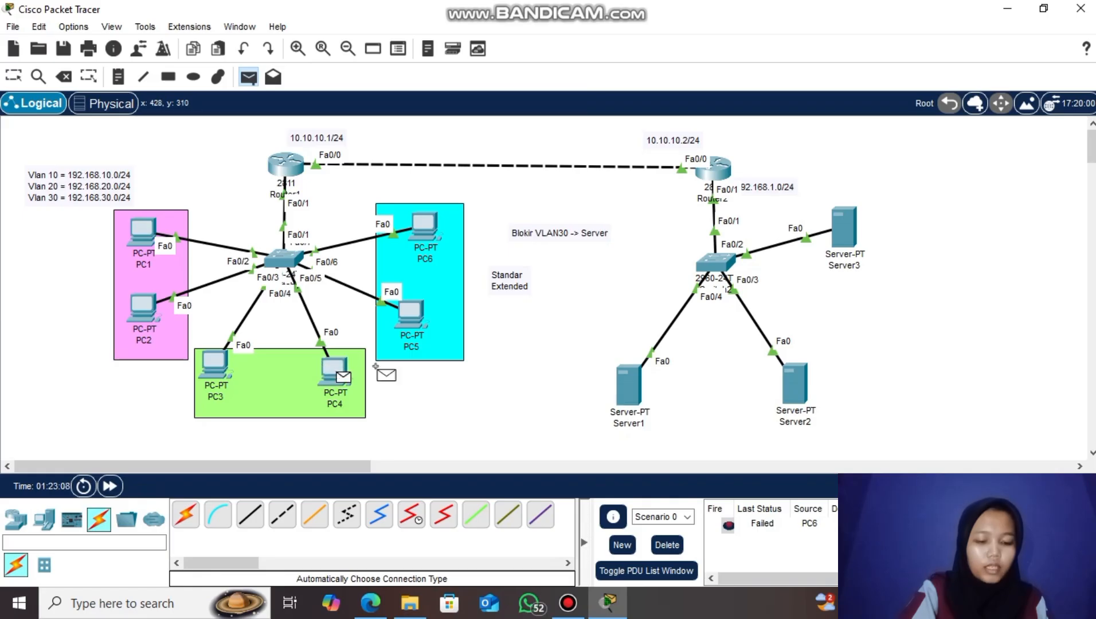
pyautogui.click(794, 381)
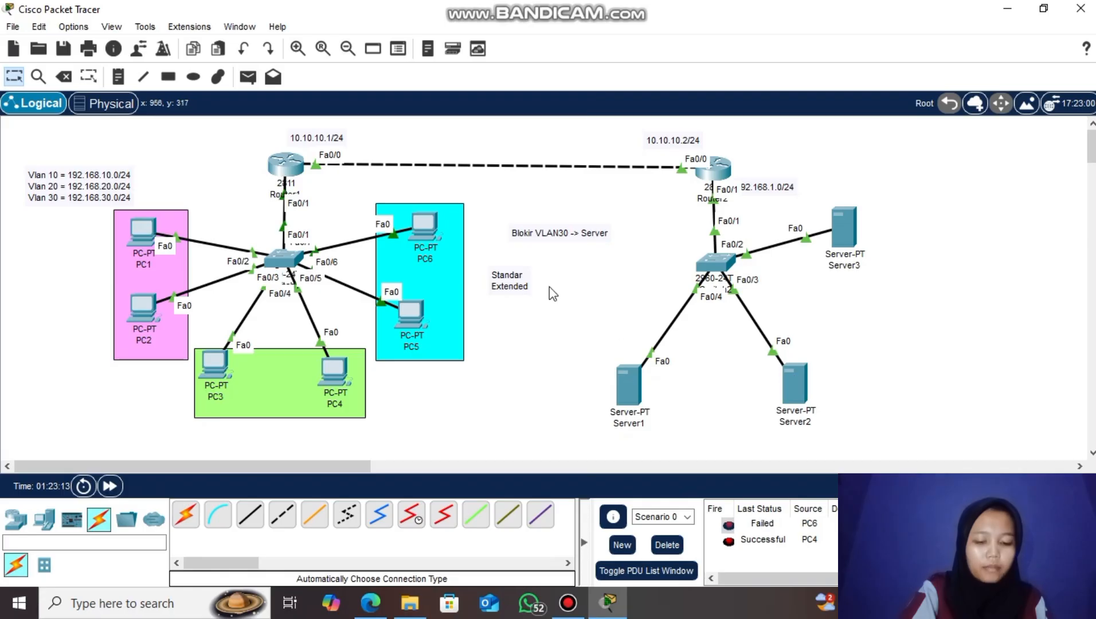
# - Send a simple PDU from PC1 to Server1 to test access from VLAN 10
pyautogui.click(243, 79)
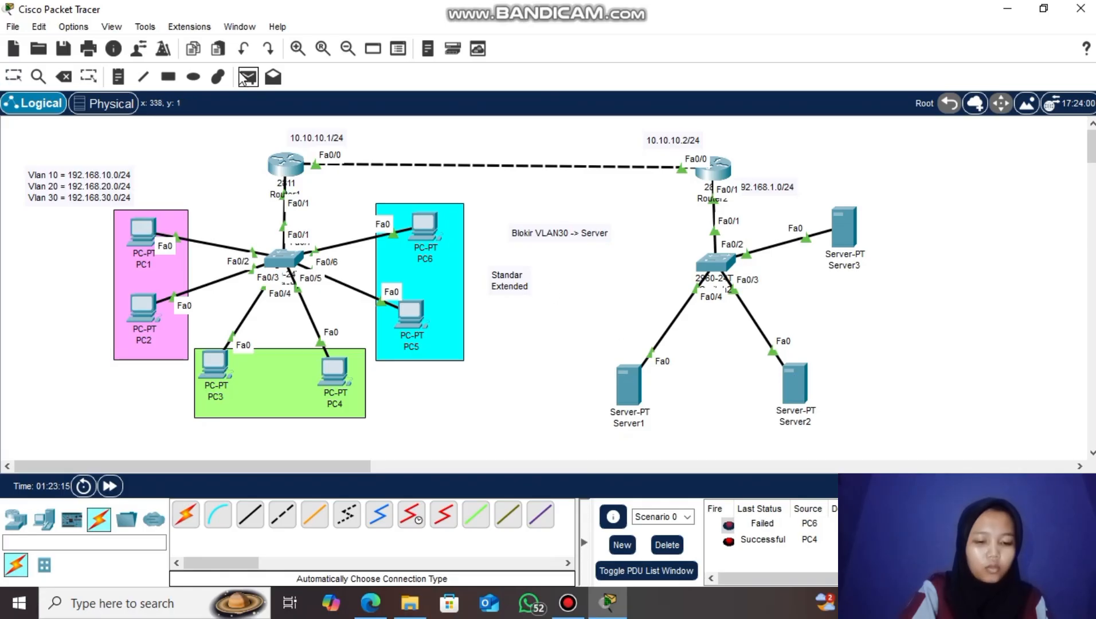
pyautogui.click(144, 232)
pyautogui.click(617, 376)
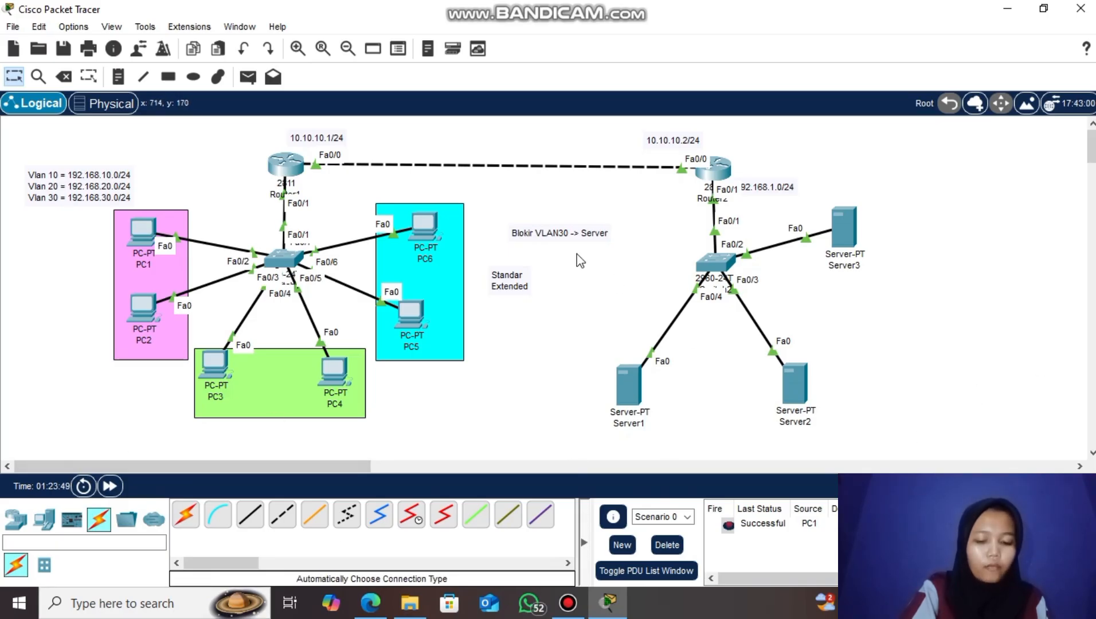
# - Run do show access-list on Router2, examine the match counters of the deny and permit entries, and minimize the window
pyautogui.click(713, 171)
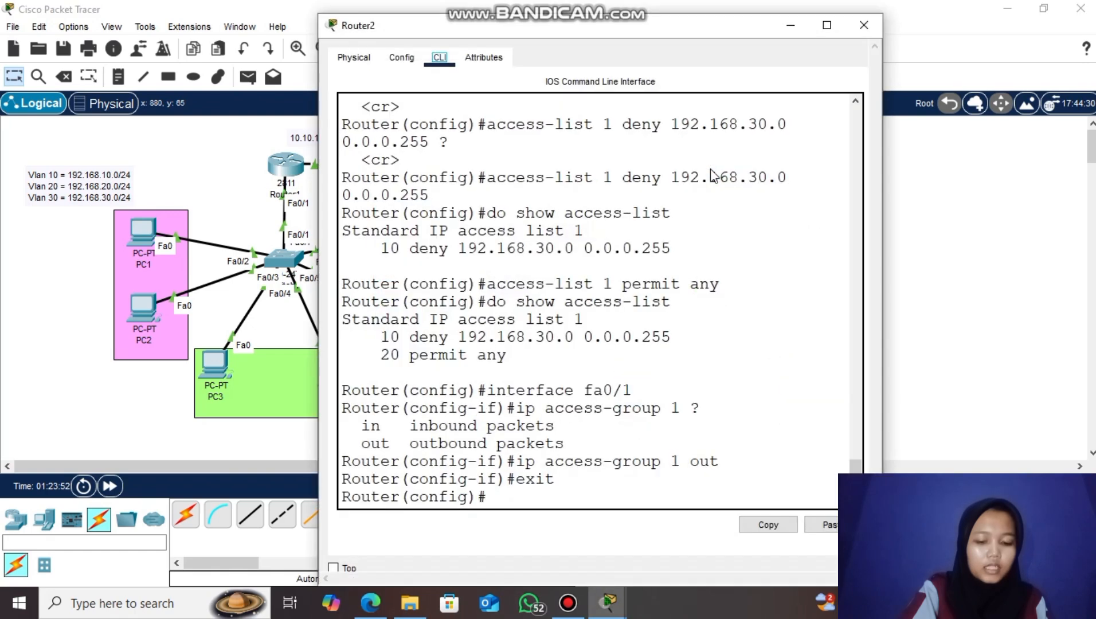
pyautogui.click(528, 497)
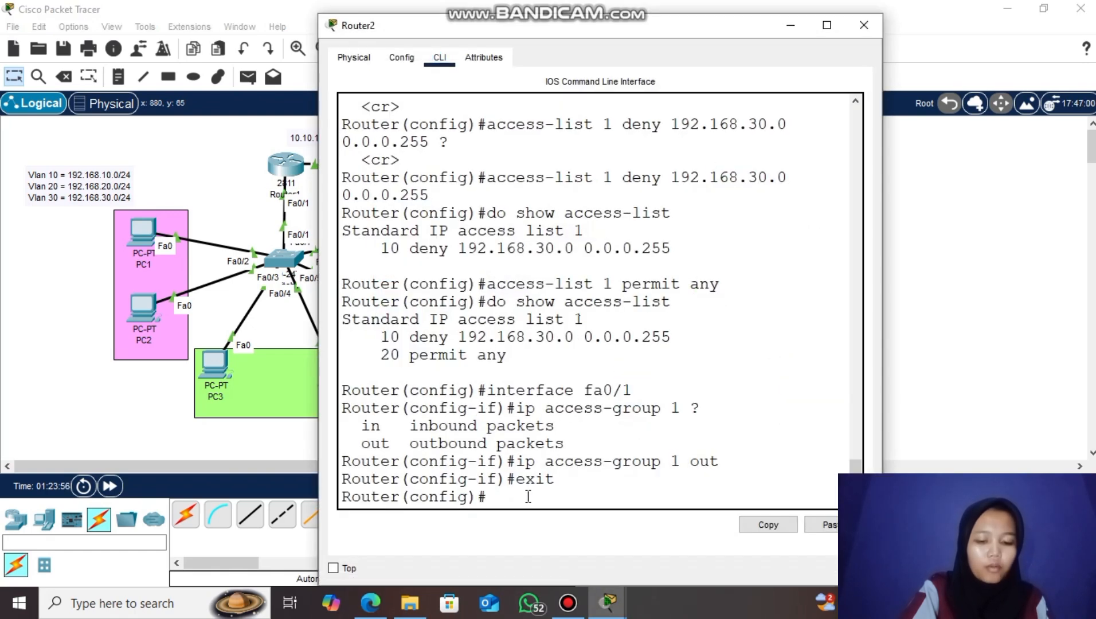
pyautogui.press('Up')
pyautogui.press('Up')
pyautogui.press('Up')
pyautogui.press('Up')
pyautogui.press('Up')
pyautogui.press('Up')
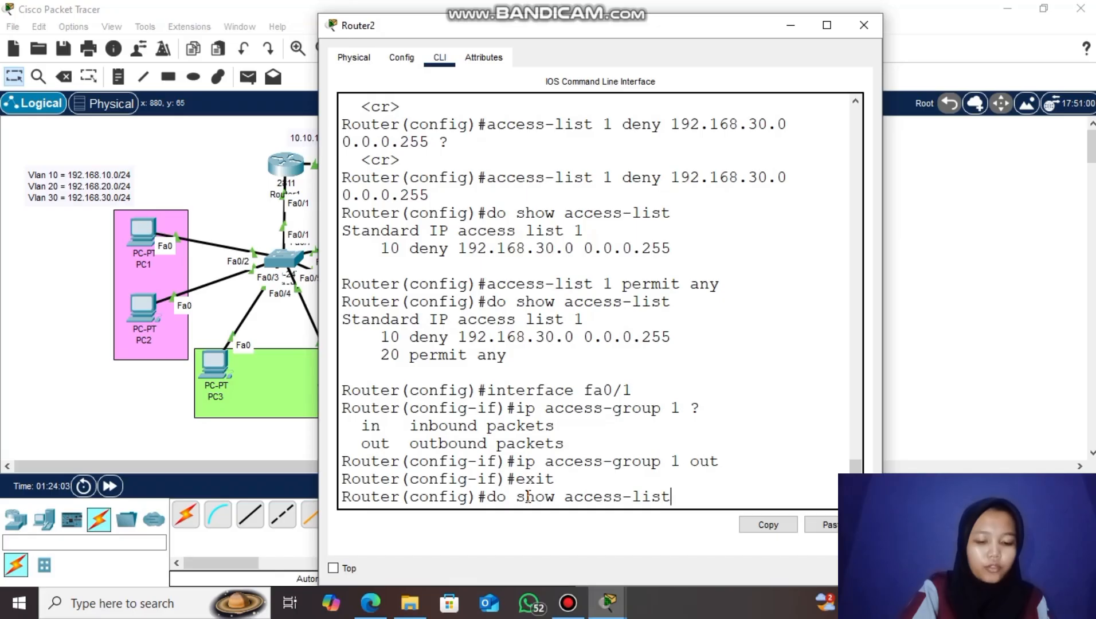
pyautogui.press('Return')
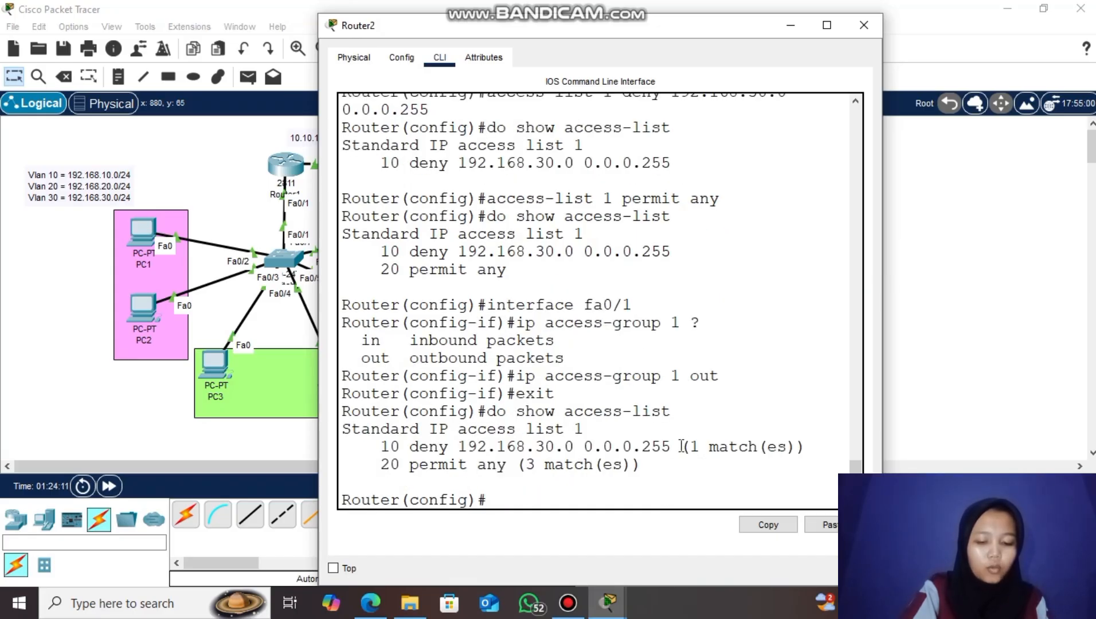
pyautogui.moveTo(682, 447); pyautogui.dragTo(798, 447)
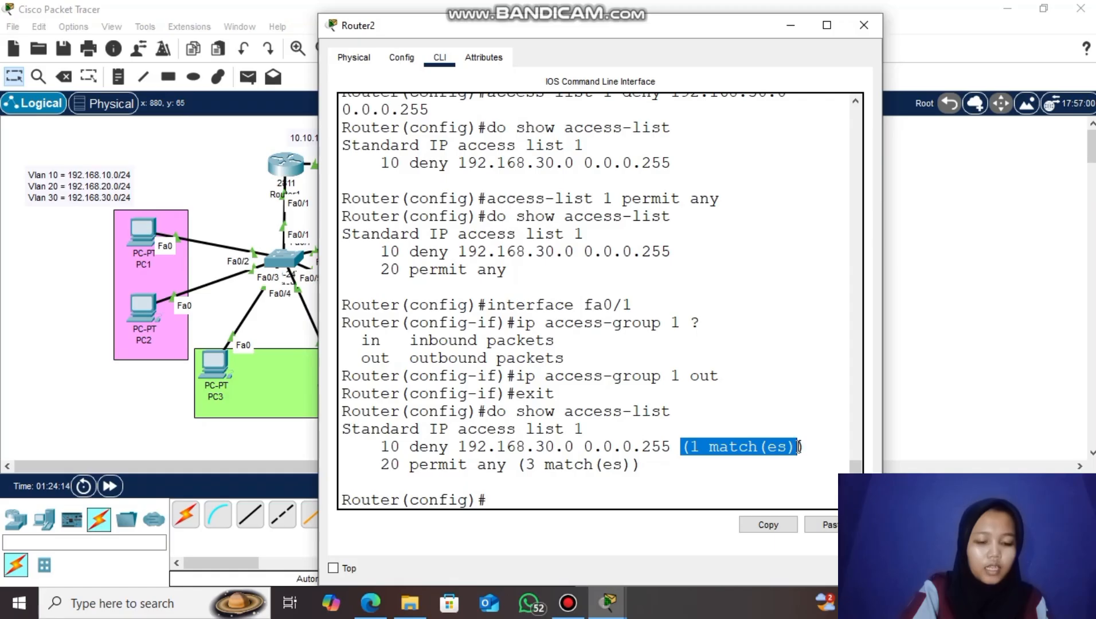
pyautogui.moveTo(517, 466); pyautogui.dragTo(620, 481)
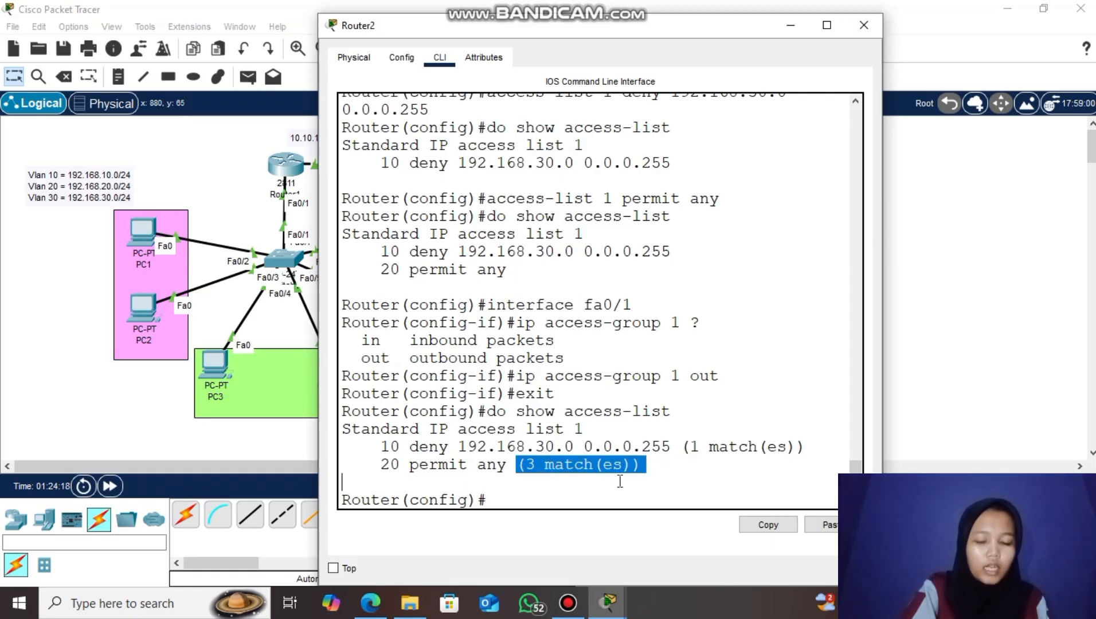
pyautogui.click(620, 481)
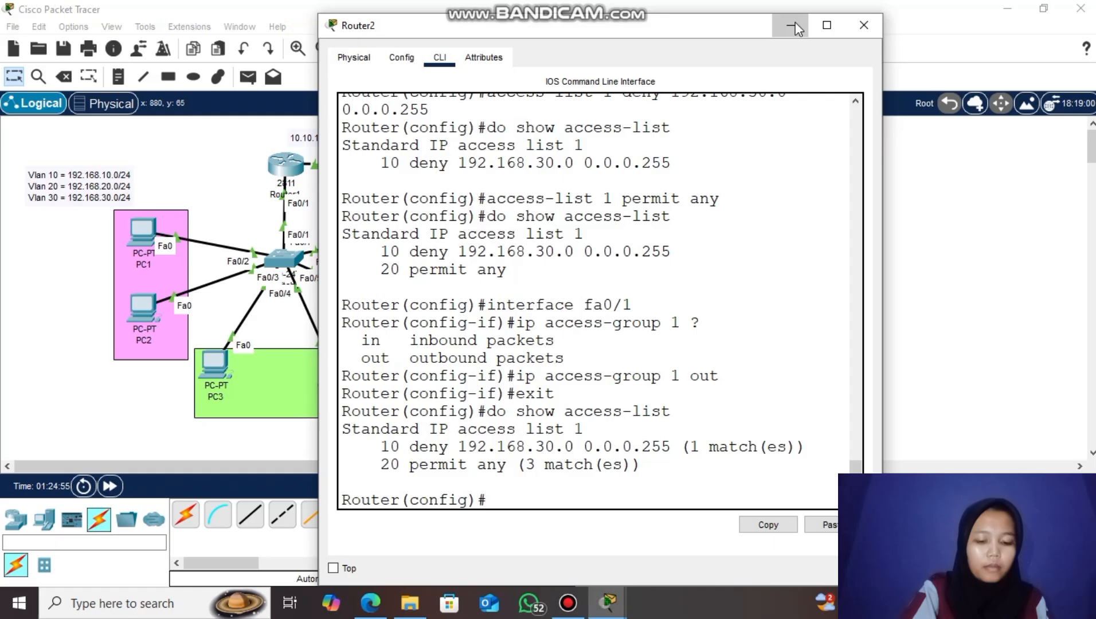
pyautogui.click(795, 25)
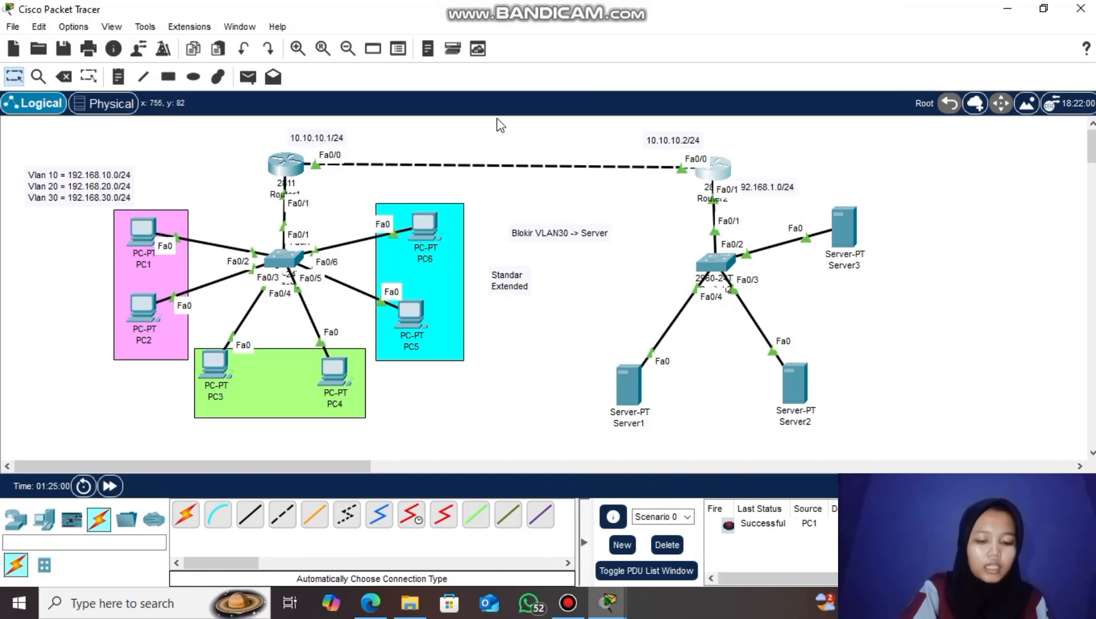
# - Send a simple PDU from PC5 to Server3 and check its delivery status
pyautogui.click(246, 78)
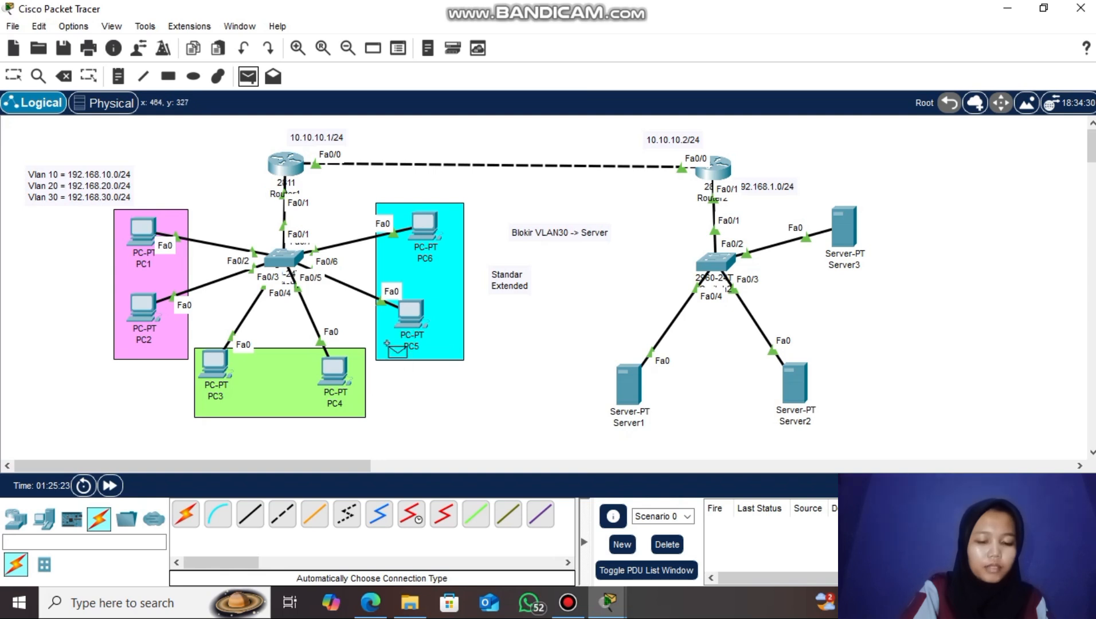
pyautogui.click(407, 311)
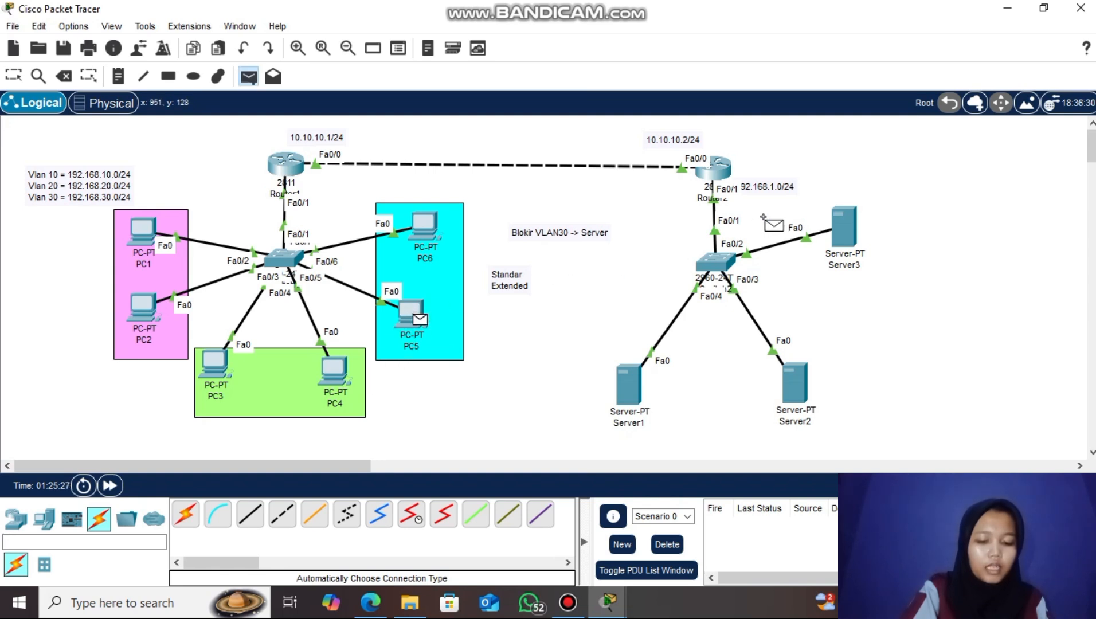
pyautogui.click(845, 221)
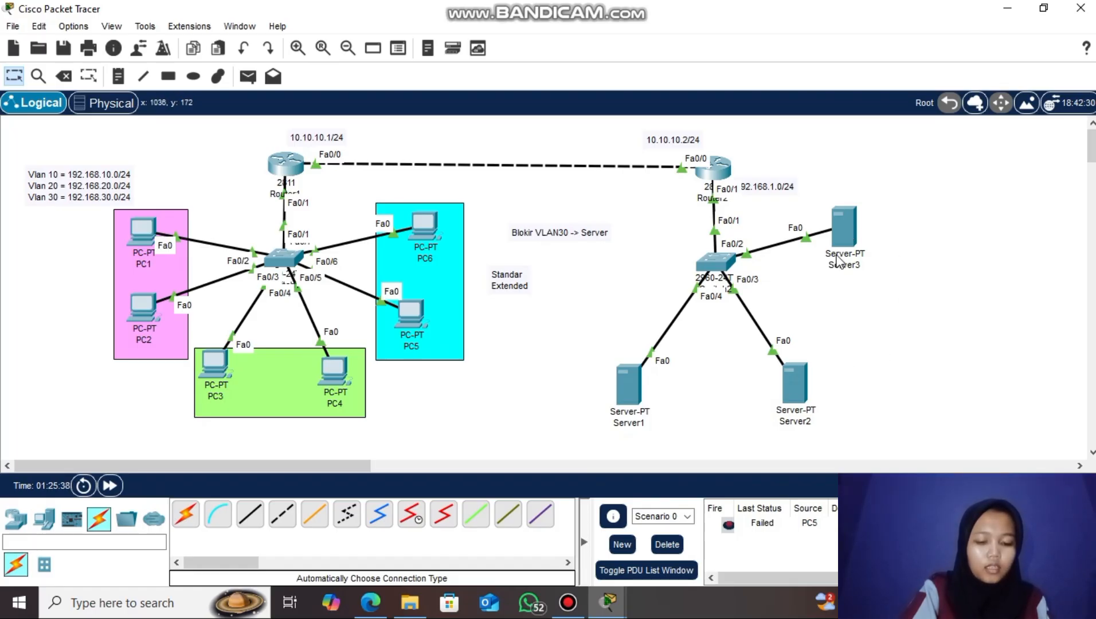
pyautogui.moveTo(838, 261)
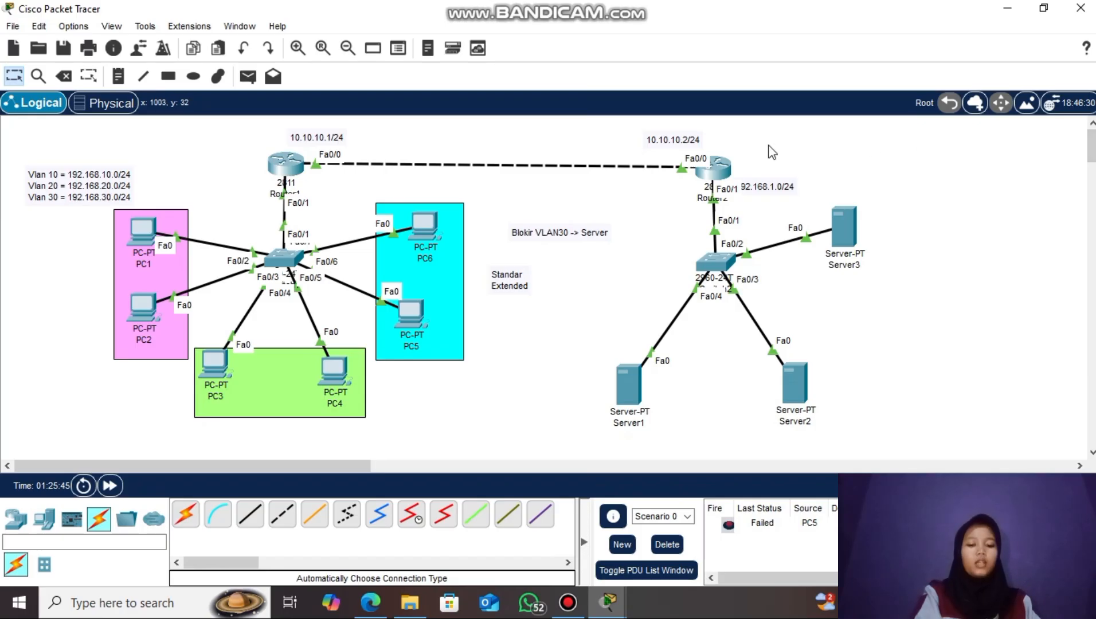
pyautogui.moveTo(700, 170)
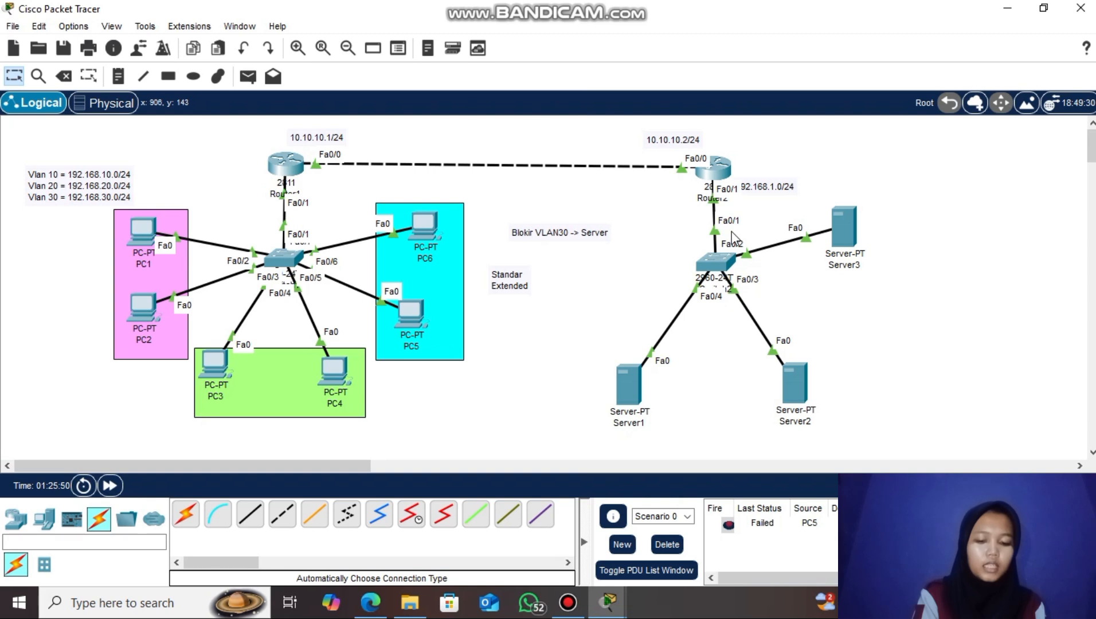
# - Reopen Router2's command line and return to configuration mode for interface fa0/1
pyautogui.click(710, 175)
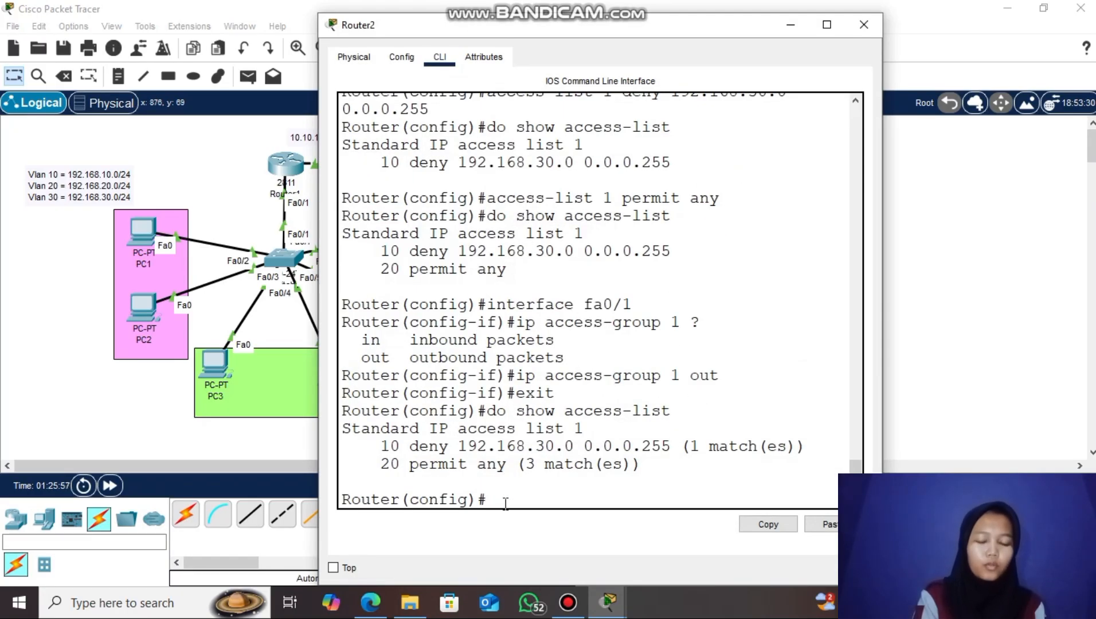
pyautogui.write('inte')
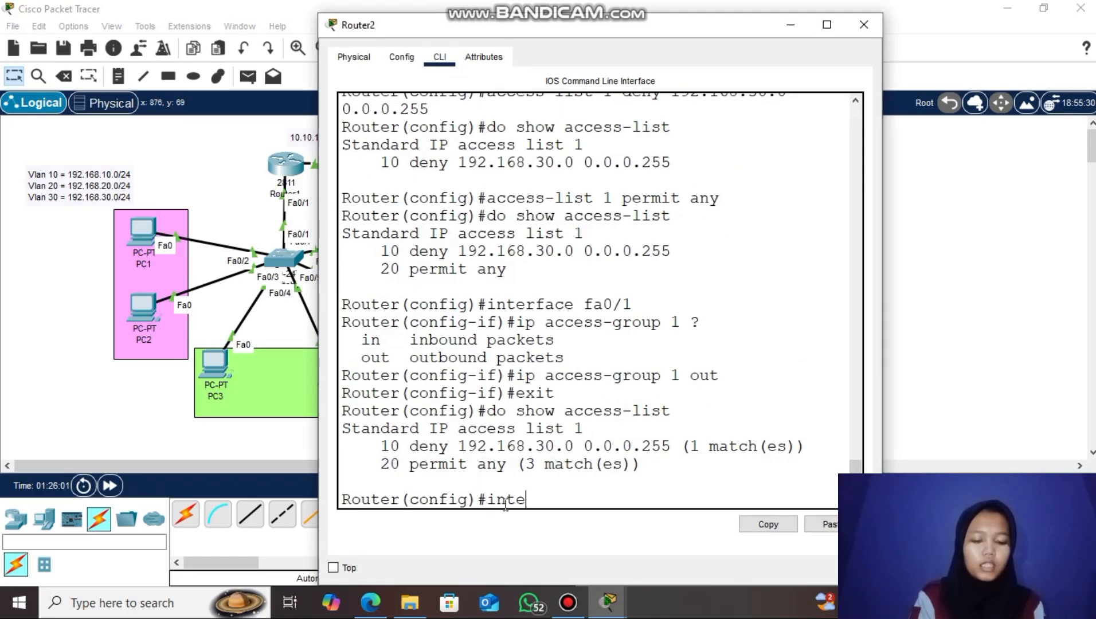
pyautogui.write('rface fa0/1')
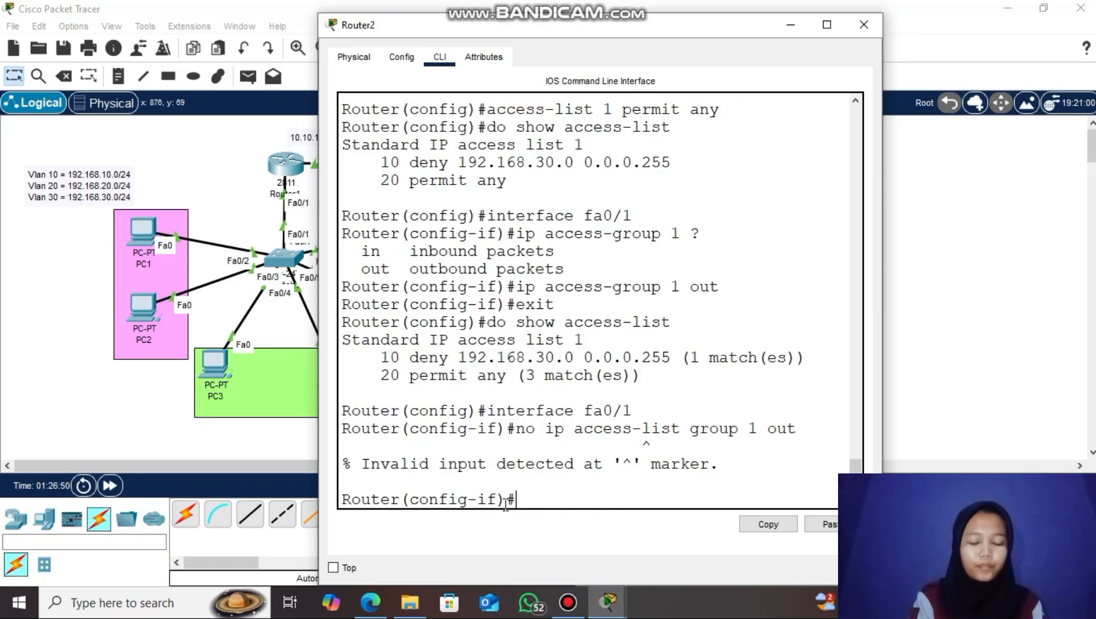
# - Correct the rejected command to no ip access-group 1 out and run it to remove the outbound filter from fa0/1
pyautogui.press('Up')
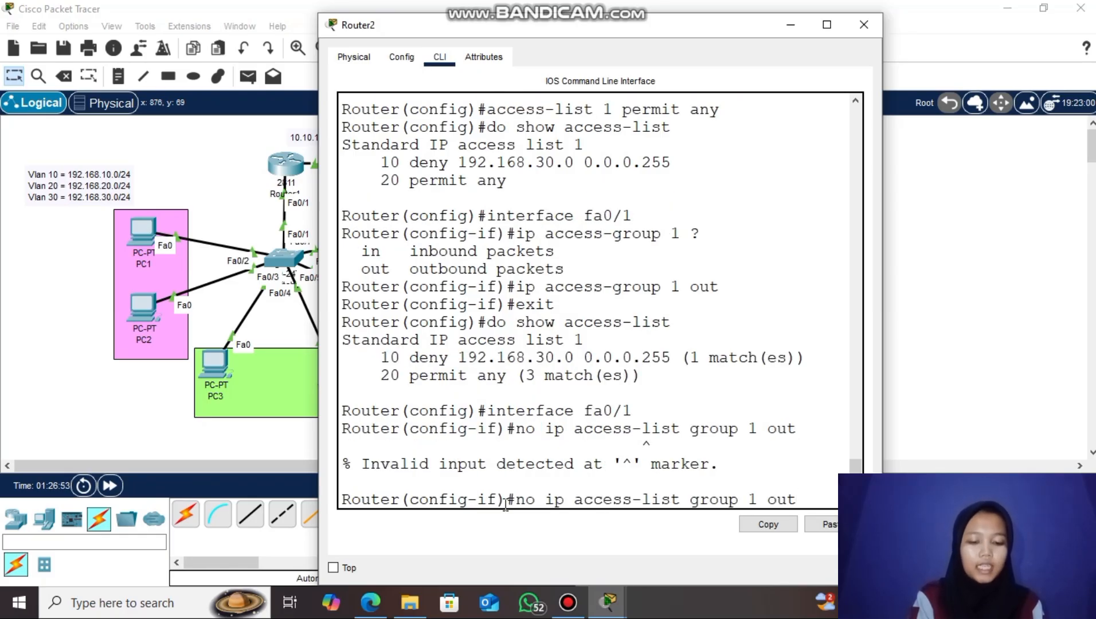
pyautogui.press('Left')
pyautogui.press('Left')
pyautogui.press('Left')
pyautogui.press('Left')
pyautogui.press('Left')
pyautogui.press('Left')
pyautogui.press('Left')
pyautogui.press('Left')
pyautogui.press('Left')
pyautogui.press('Left')
pyautogui.press('Left')
pyautogui.press('BackSpace')
pyautogui.press('BackSpace')
pyautogui.press('BackSpace')
pyautogui.press('BackSpace')
pyautogui.press('BackSpace')
pyautogui.press('Return')
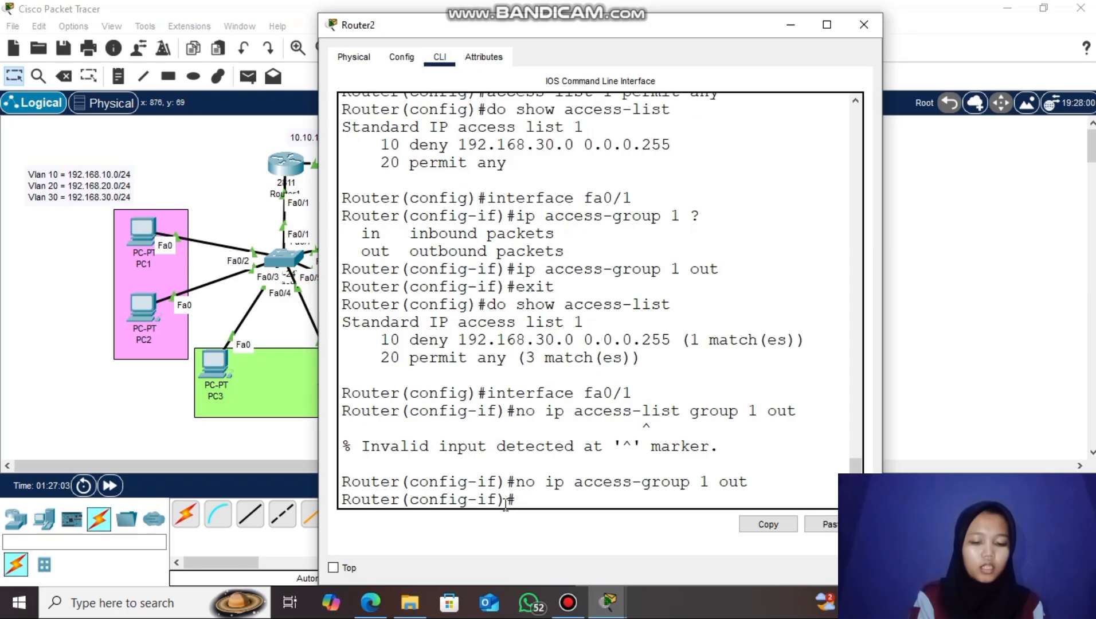
# - Run do show access-list on Router2, examine the match counters of access list 1's entries, and close the window
pyautogui.write('do show access')
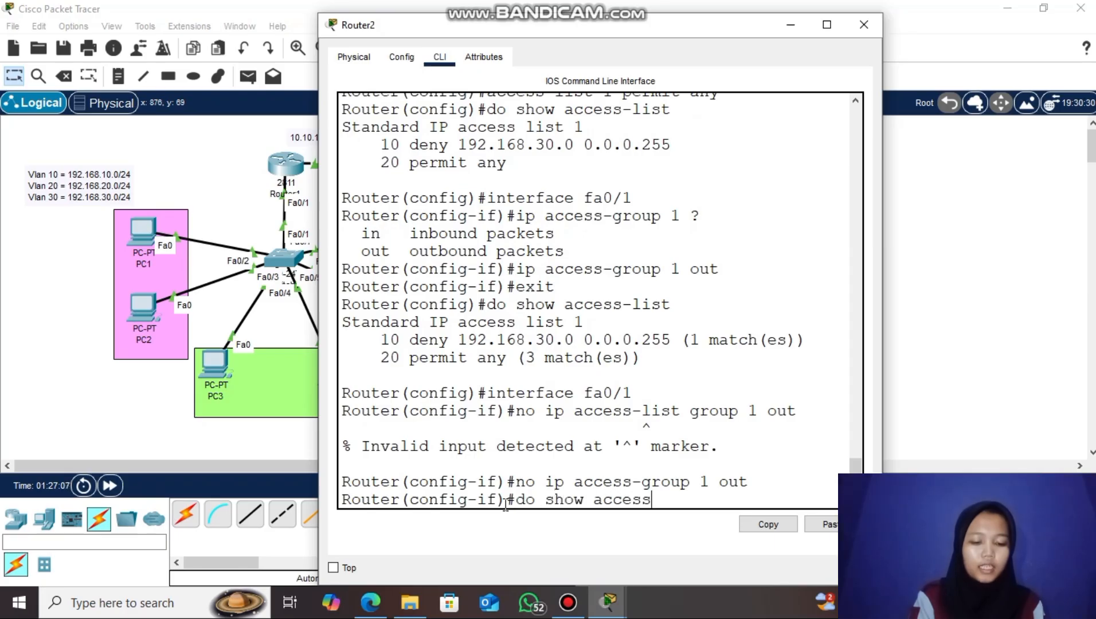
pyautogui.write('-list')
pyautogui.press('Return')
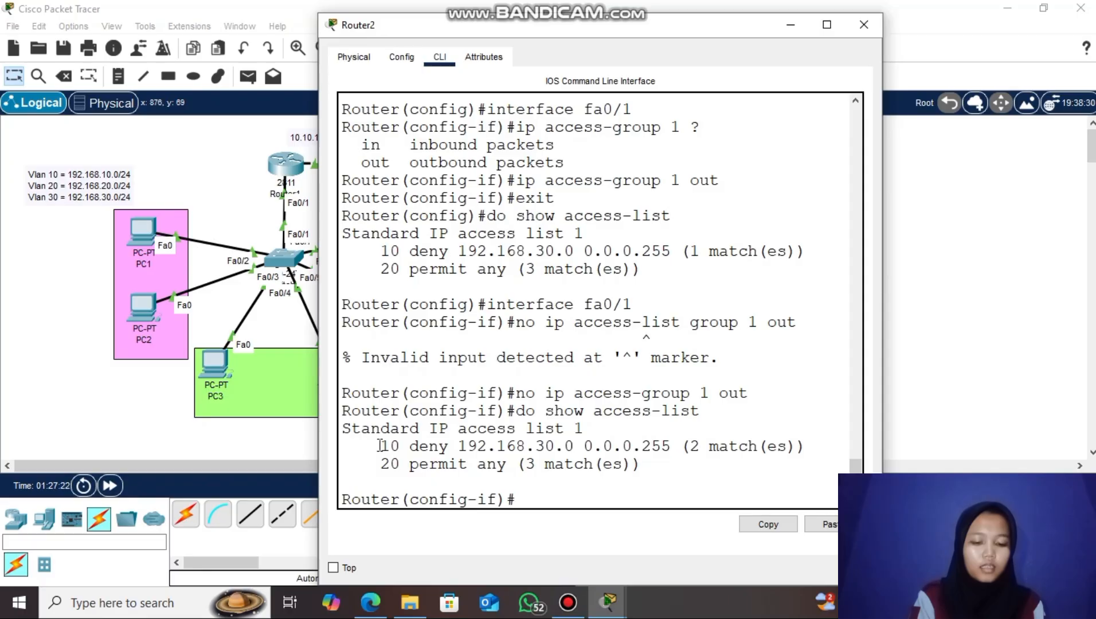
pyautogui.moveTo(380, 446); pyautogui.dragTo(705, 467)
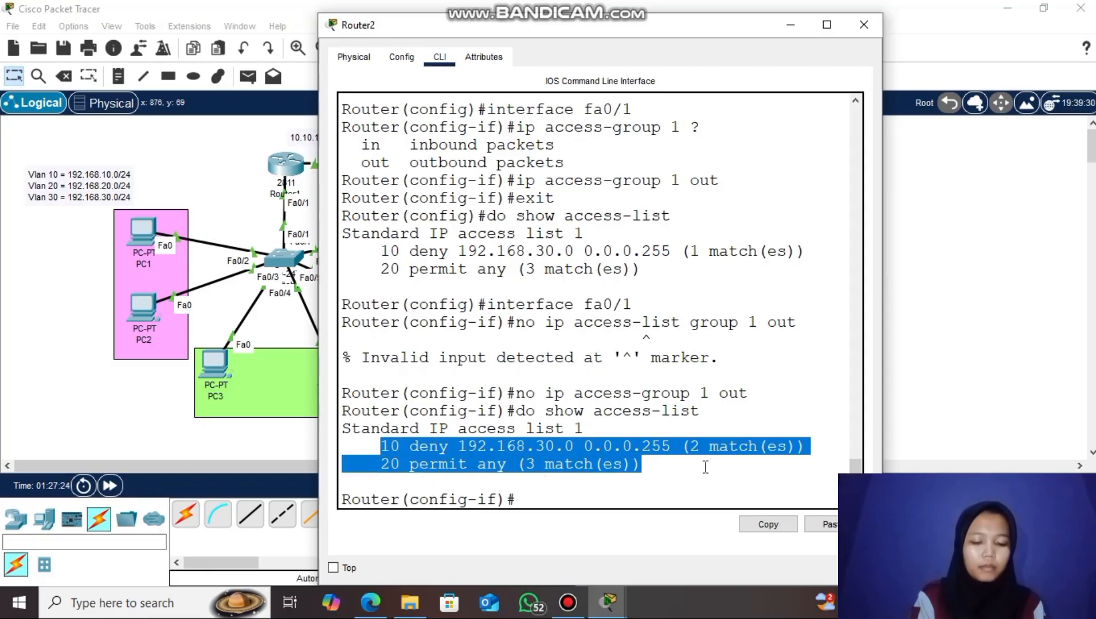
pyautogui.click(705, 467)
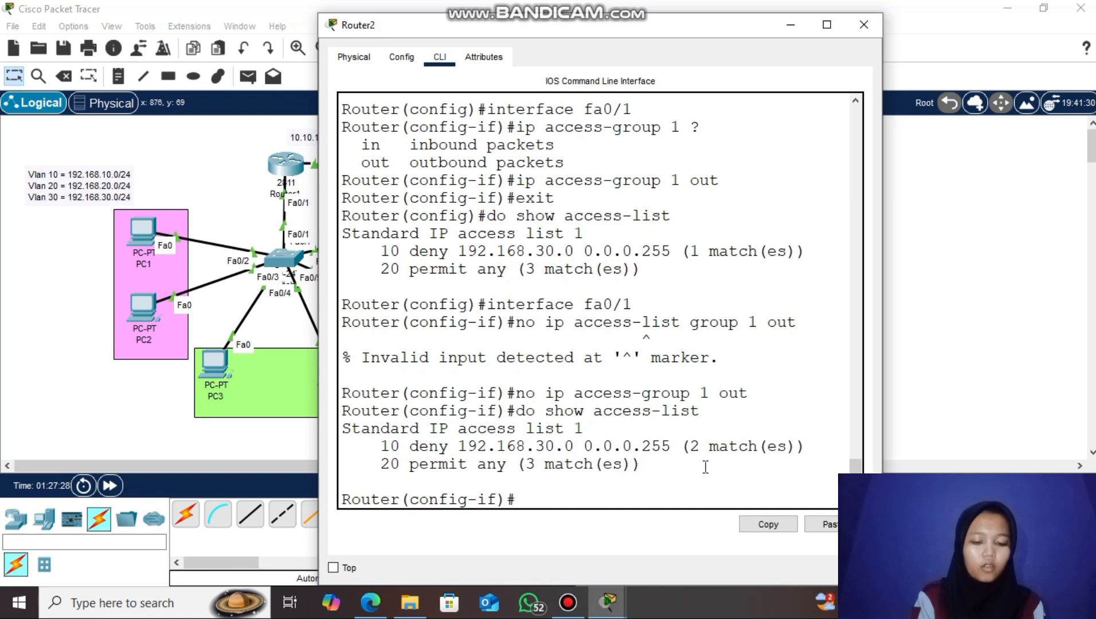
pyautogui.click(577, 488)
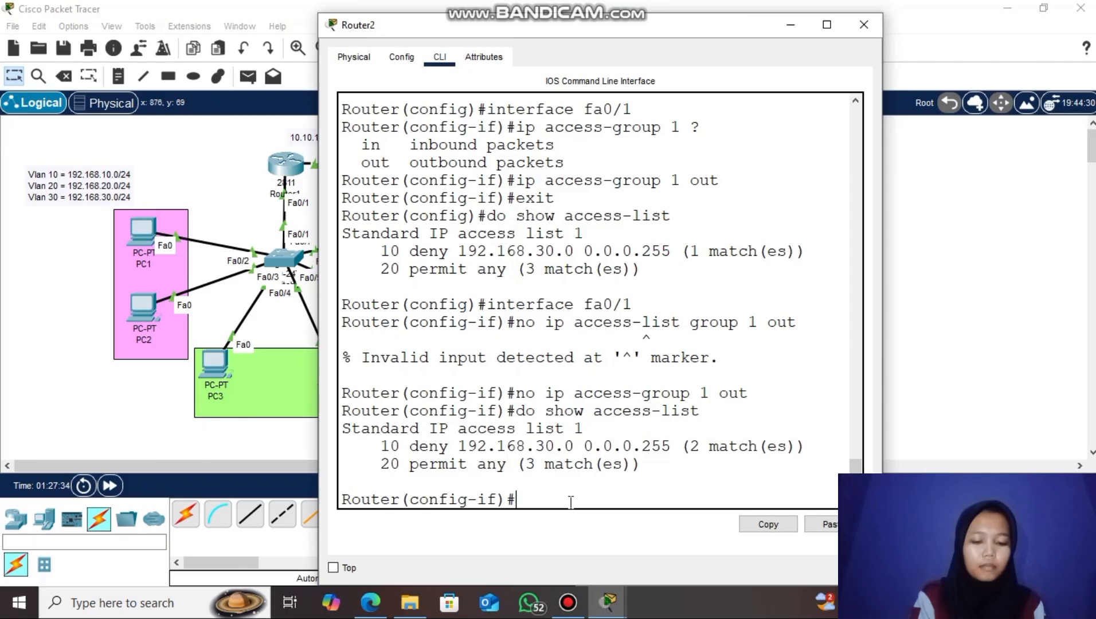
pyautogui.click(879, 30)
# - Send a simple PDU from PC6 to Server1 and check its delivery status
pyautogui.click(248, 76)
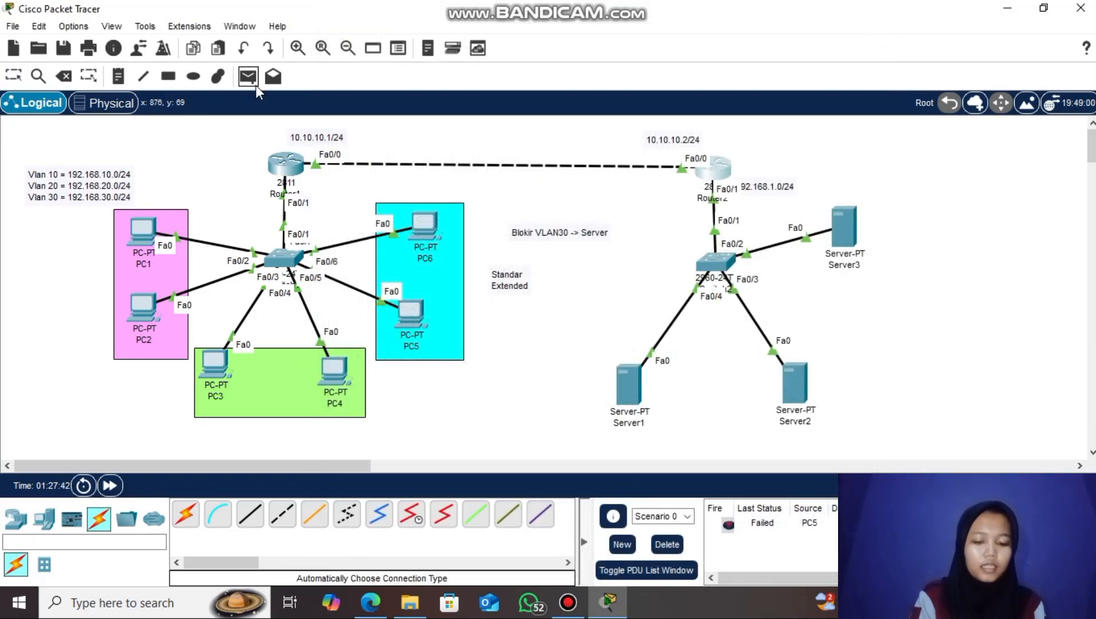
pyautogui.click(413, 228)
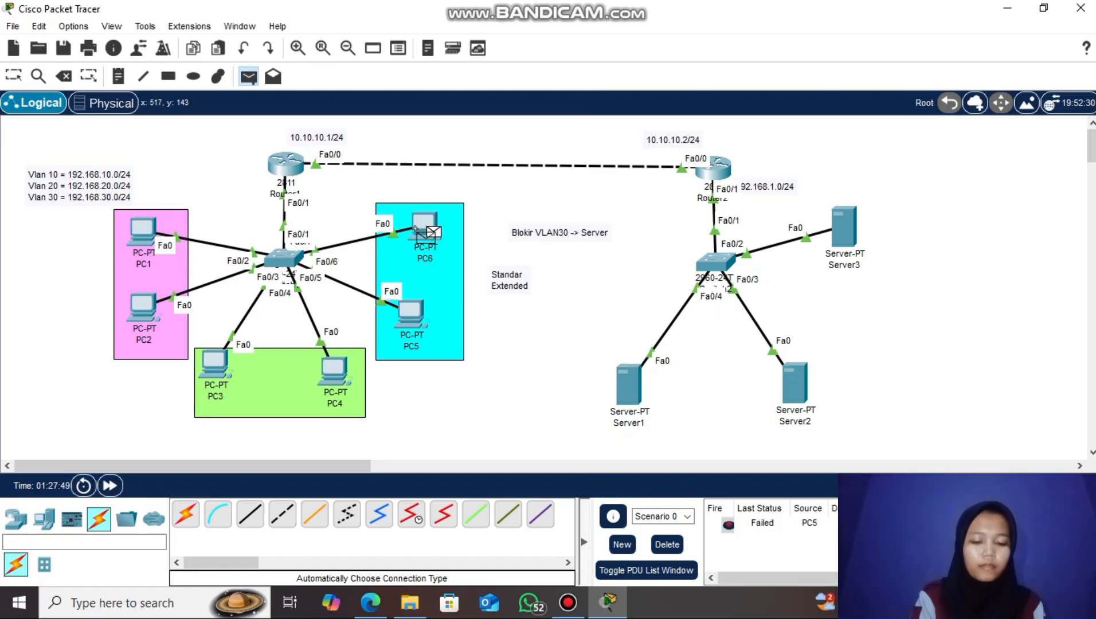
pyautogui.click(626, 385)
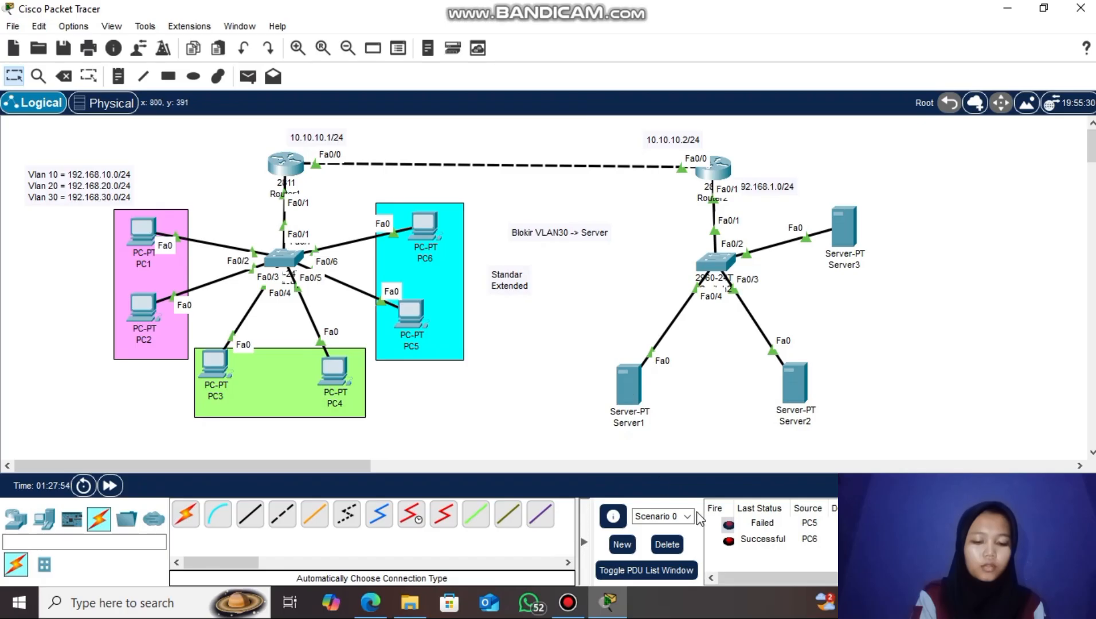
pyautogui.click(747, 545)
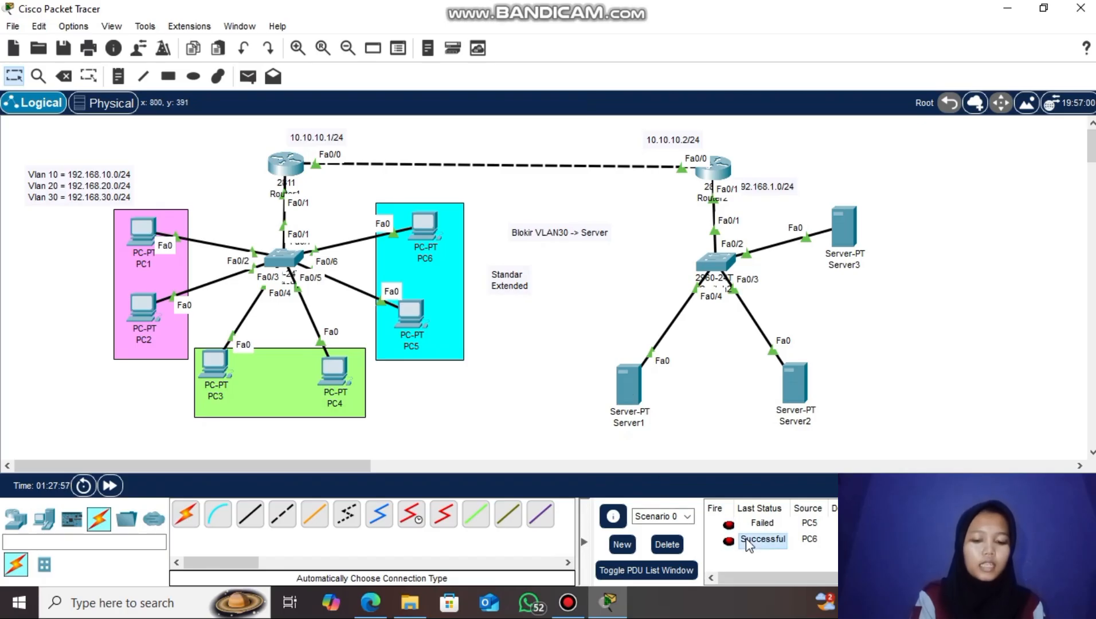
# - Test delivery from PC6 to Server3 with simple PDUs and clear the PDU list
pyautogui.click(248, 76)
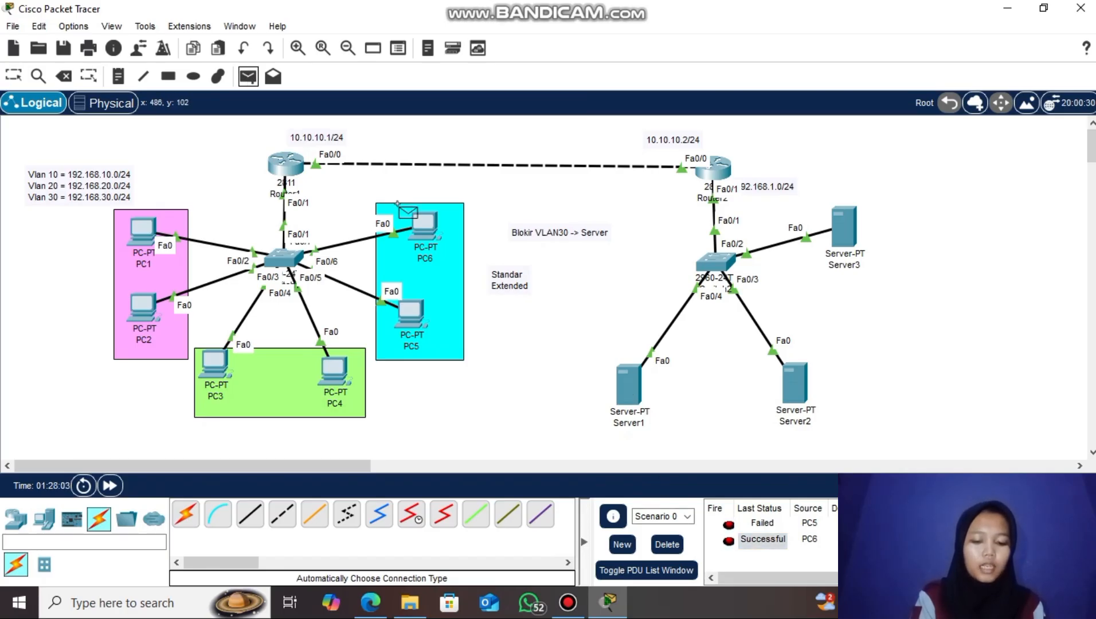
pyautogui.click(413, 218)
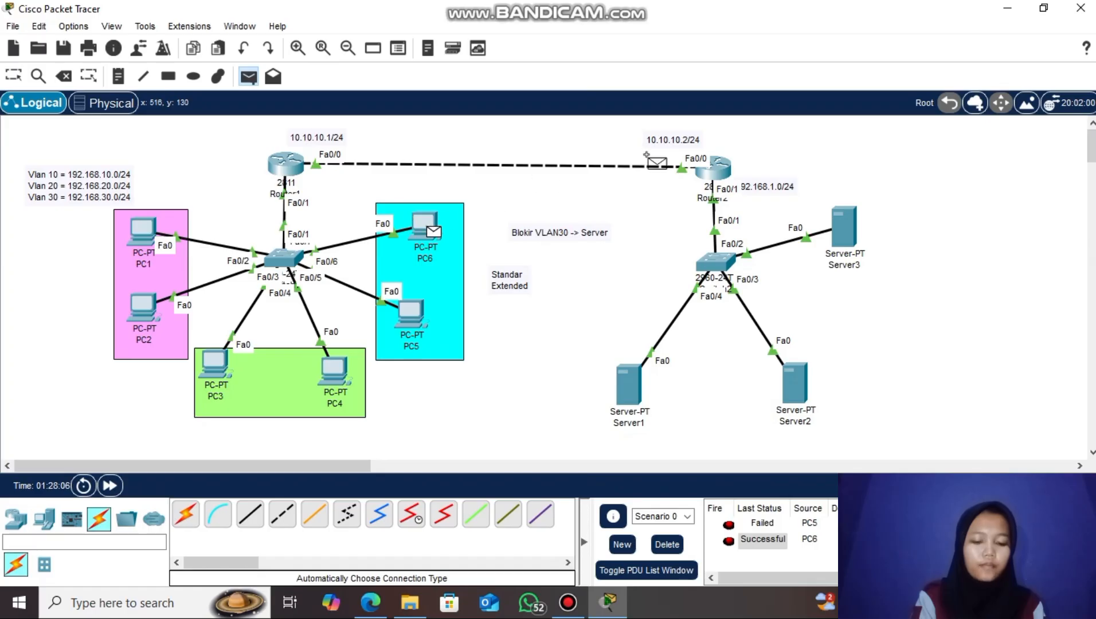
pyautogui.click(841, 232)
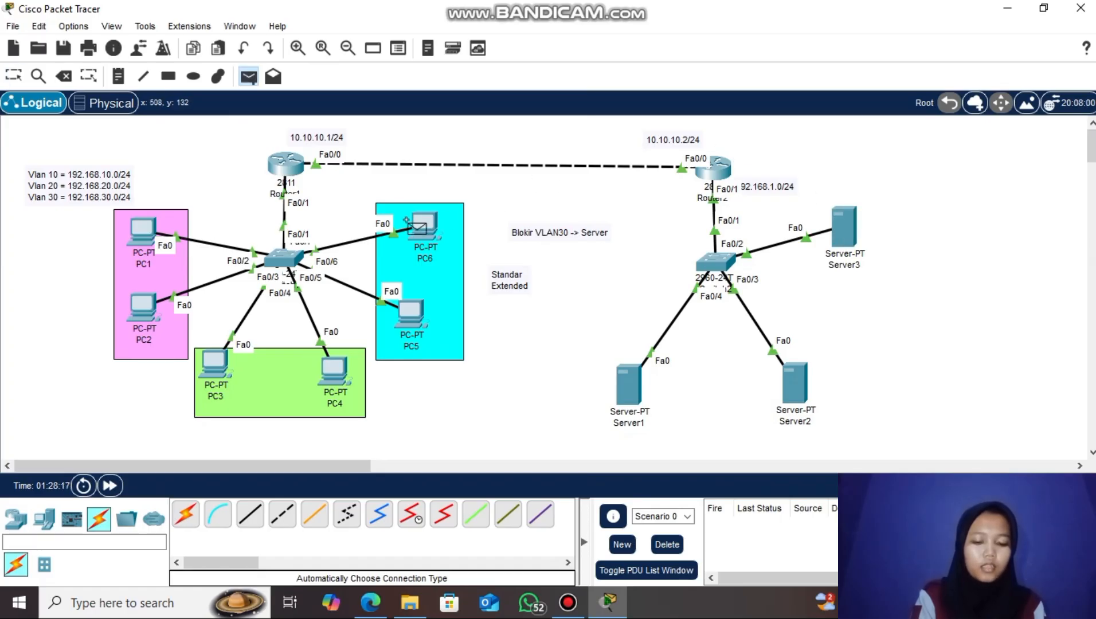
pyautogui.click(409, 221)
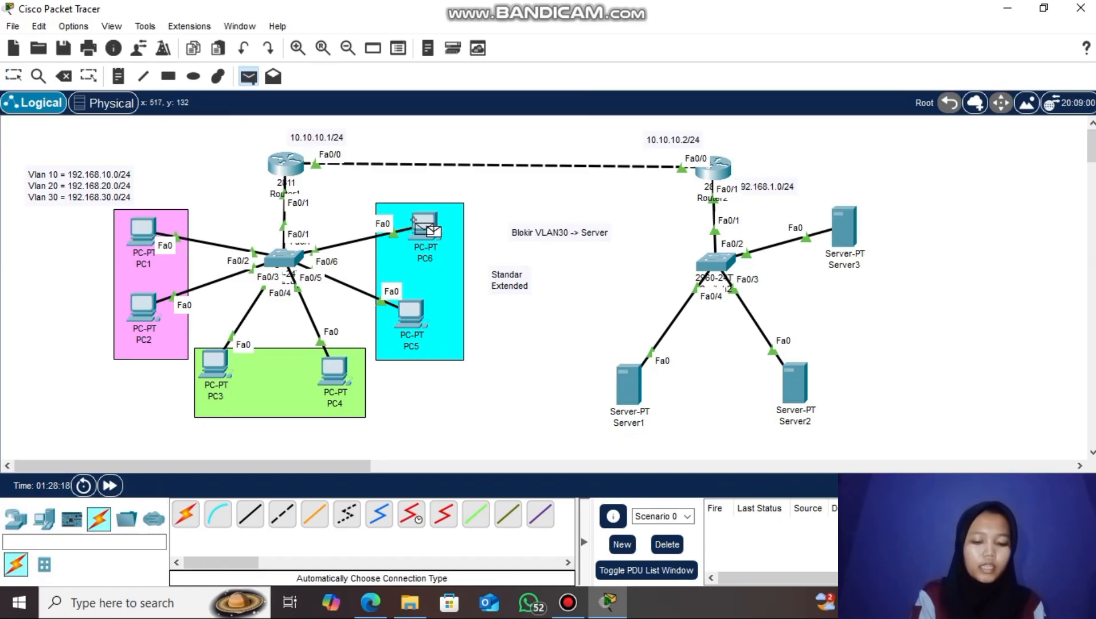
pyautogui.click(833, 217)
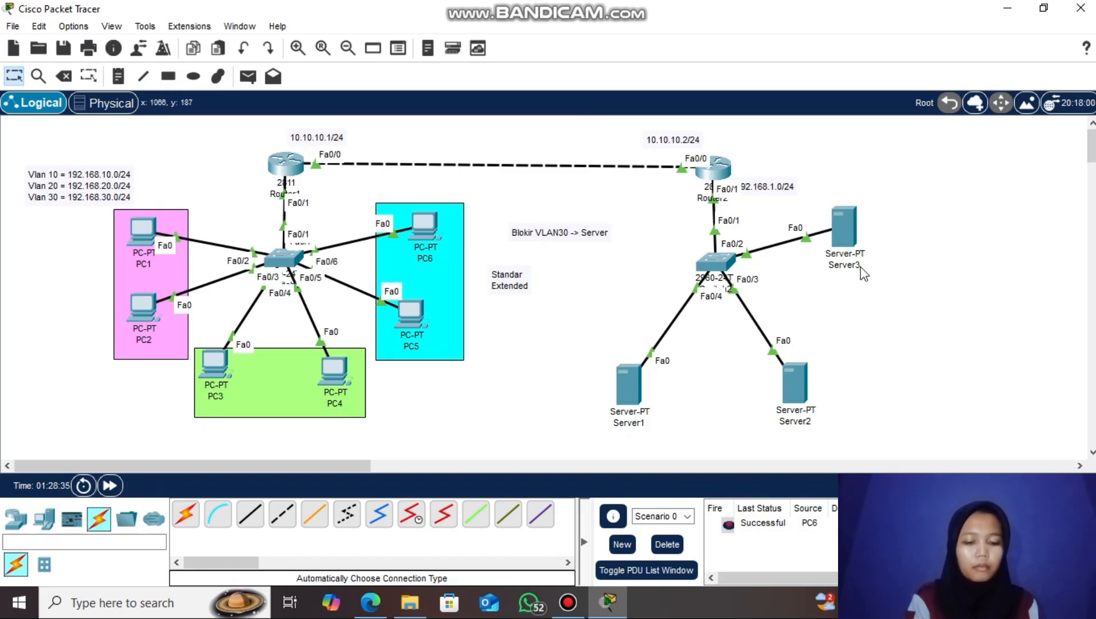
pyautogui.click(667, 544)
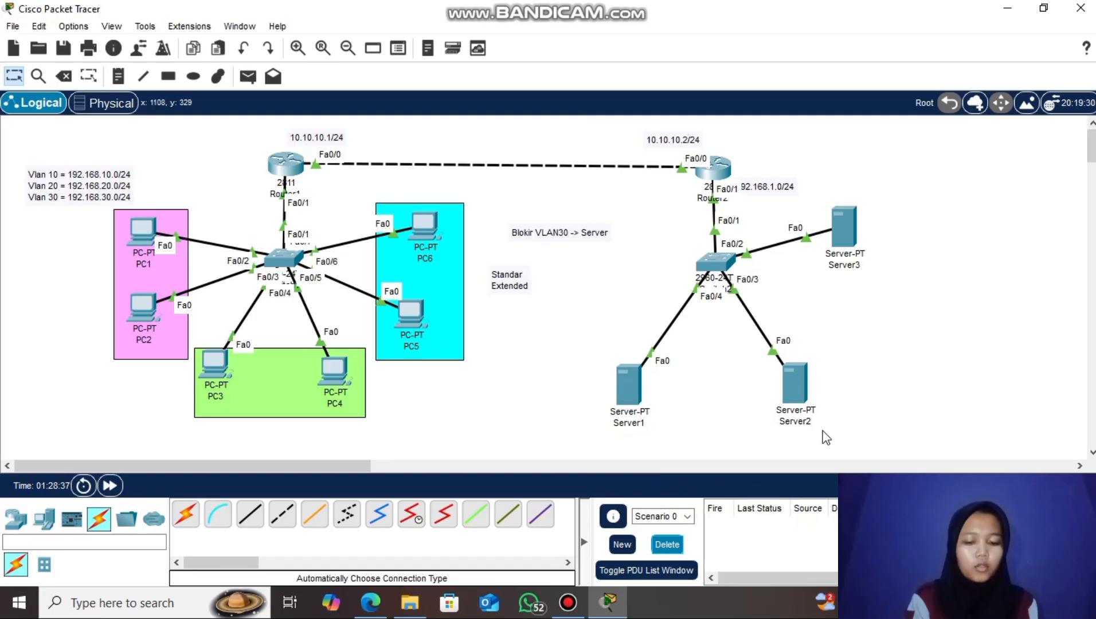
# - Reopen Router2's command line, exit the current interface mode and enter interface fa0/1 again
pyautogui.click(732, 167)
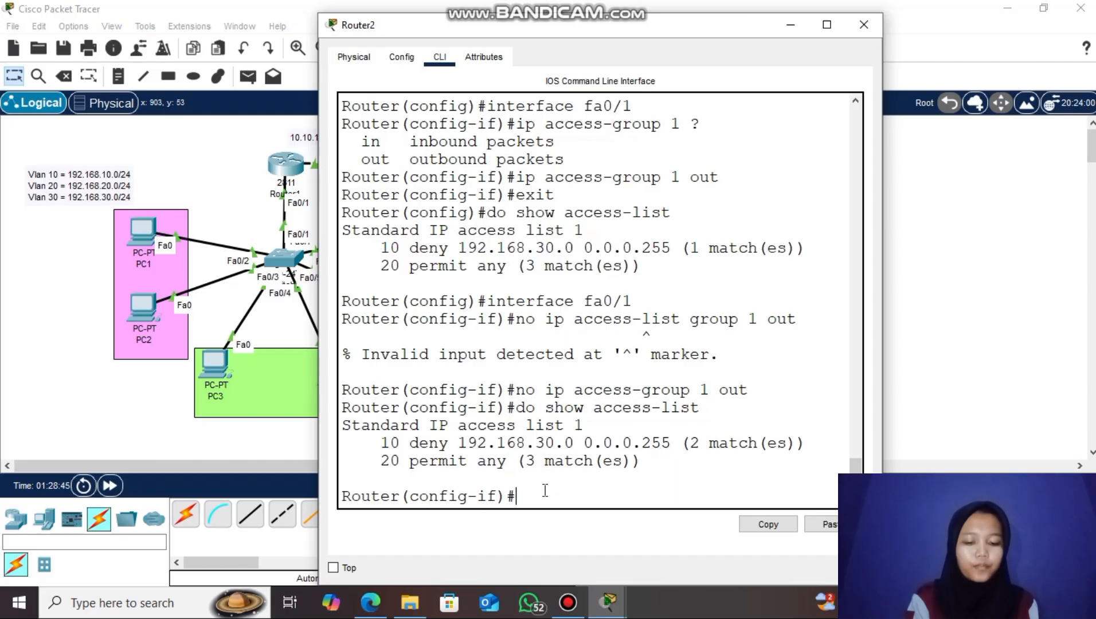
pyautogui.write('exit')
pyautogui.press('Return')
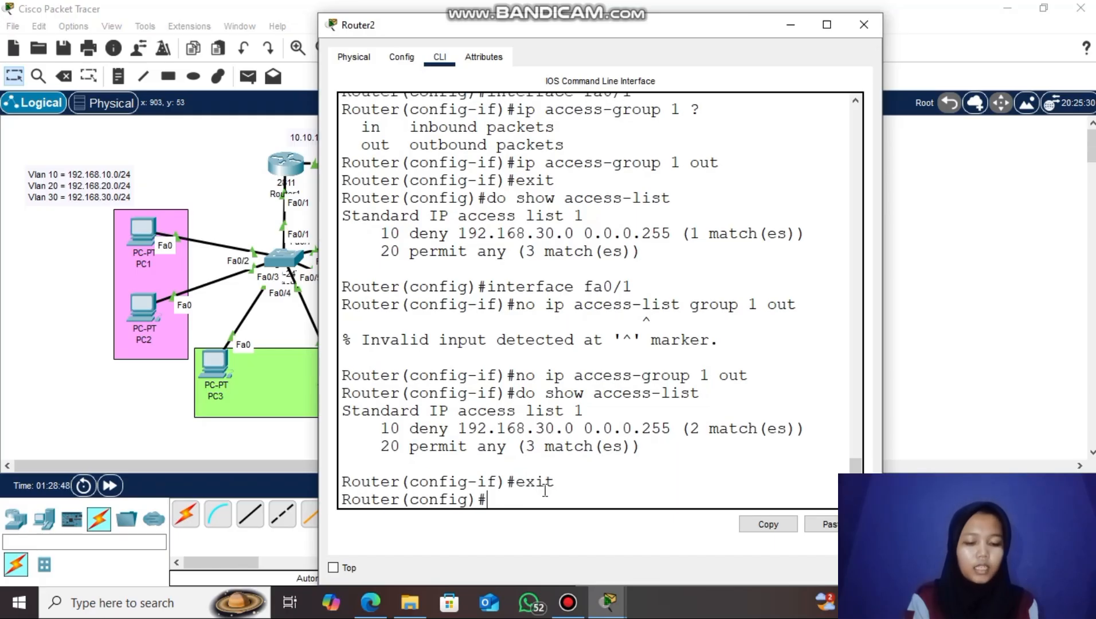
pyautogui.press('Up')
pyautogui.press('Up')
pyautogui.press('Up')
pyautogui.press('Up')
pyautogui.press('Up')
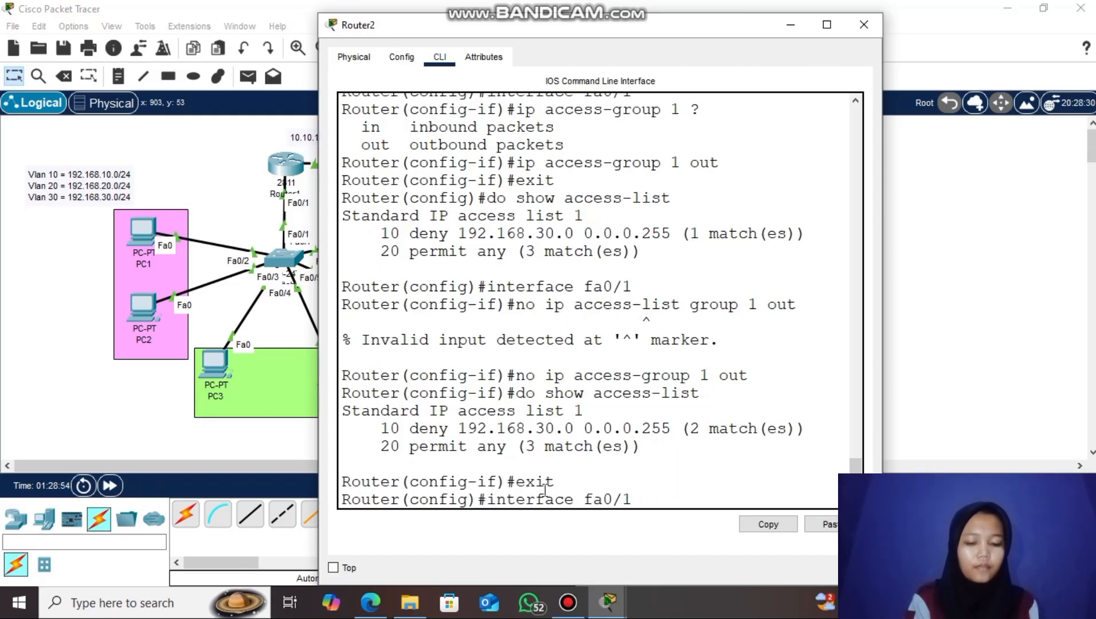
pyautogui.press('Return')
# - Edit the recalled command to ip access-group 1 out, run it on fa0/1 to reapply the outbound filter, and close Router2
pyautogui.press('Up')
pyautogui.press('Up')
pyautogui.press('Up')
pyautogui.press('Up')
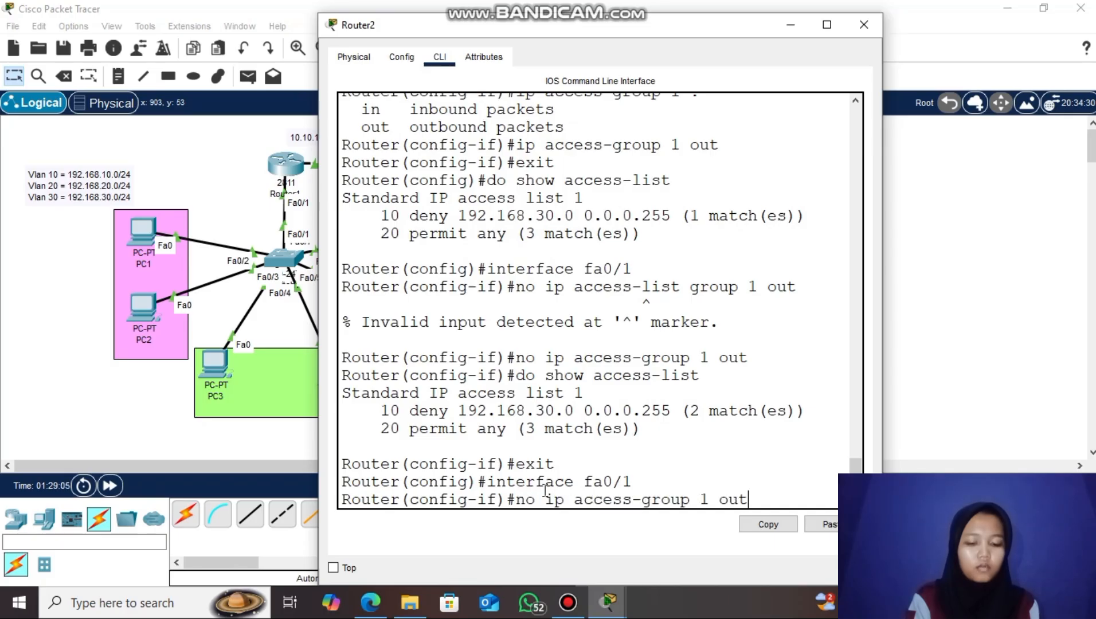
pyautogui.press('Left')
pyautogui.press('Left')
pyautogui.press('Left')
pyautogui.press('Left')
pyautogui.press('Left')
pyautogui.press('Left')
pyautogui.press('Left')
pyautogui.press('Left')
pyautogui.press('Left')
pyautogui.press('Left')
pyautogui.press('Left')
pyautogui.press('Left')
pyautogui.press('Left')
pyautogui.press('Left')
pyautogui.press('Left')
pyautogui.press('Left')
pyautogui.press('Left')
pyautogui.press('Left')
pyautogui.press('BackSpace')
pyautogui.press('BackSpace')
pyautogui.press('BackSpace')
pyautogui.press('BackSpace')
pyautogui.press('BackSpace')
pyautogui.press('BackSpace')
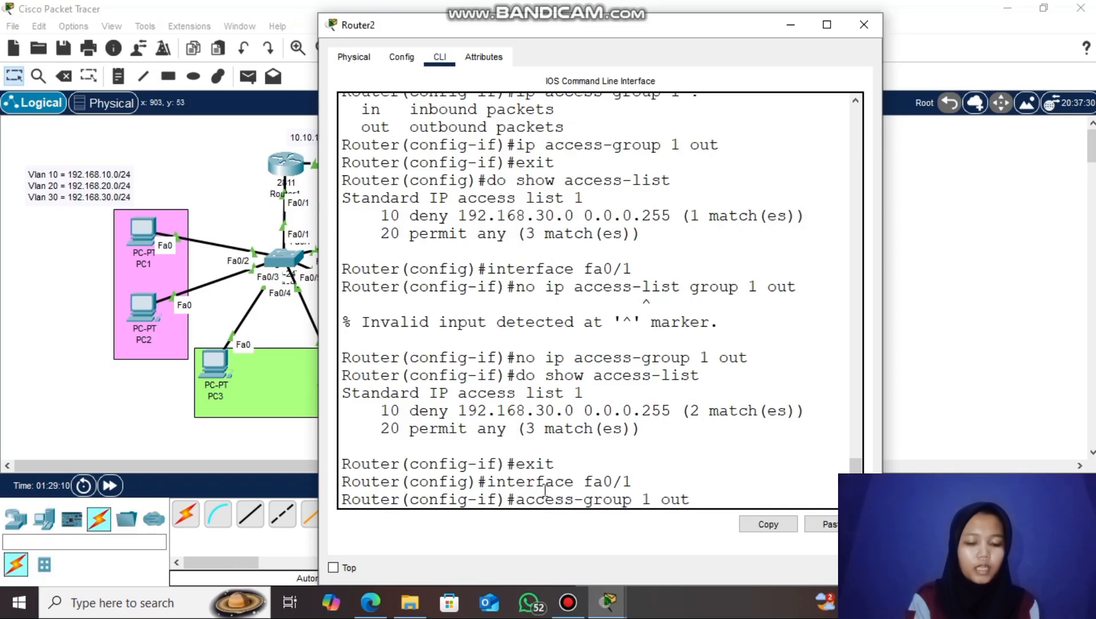
pyautogui.write('ip')
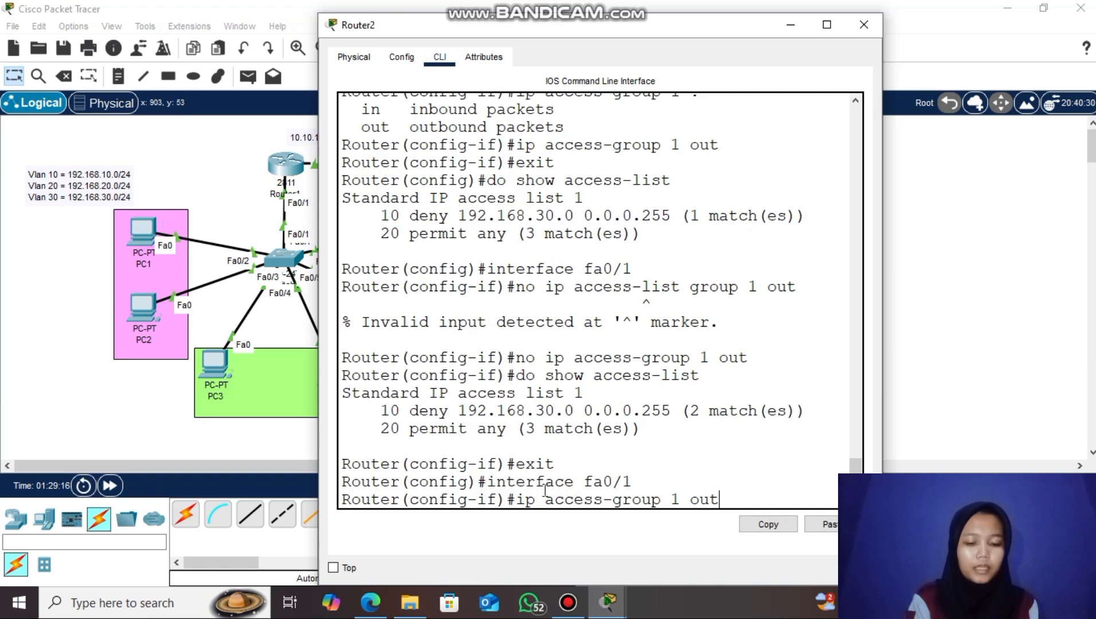
pyautogui.press('Return')
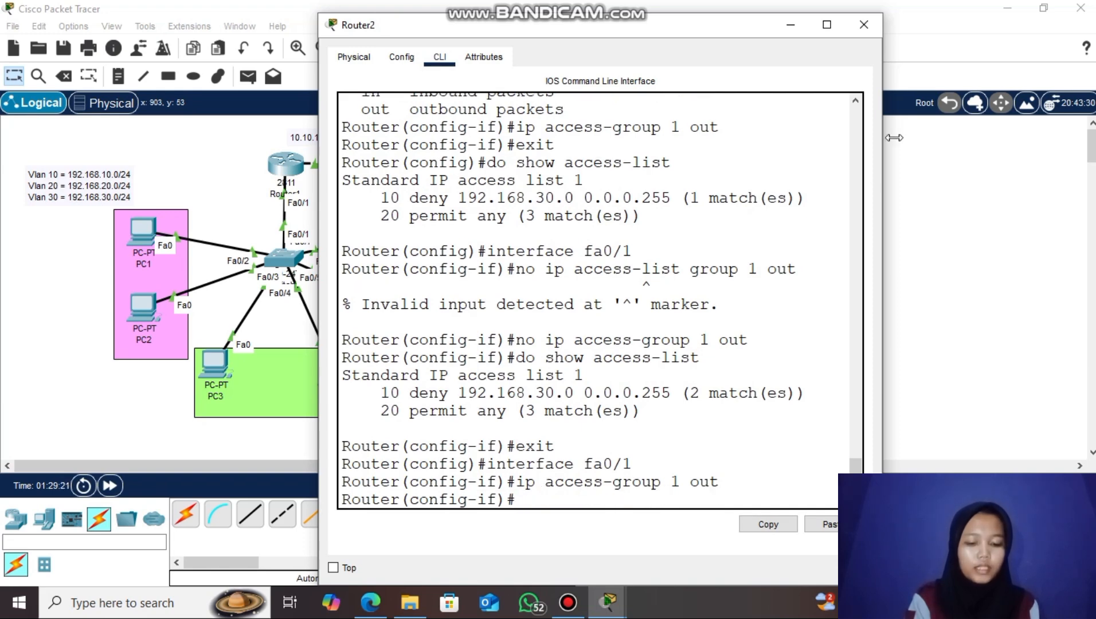
pyautogui.click(864, 25)
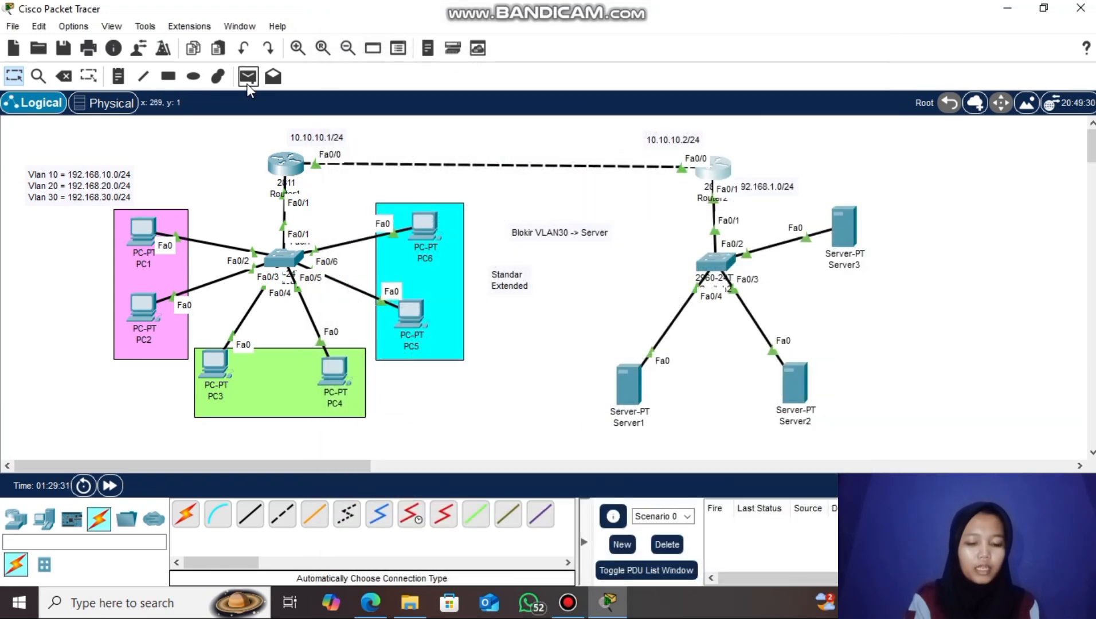
# - Send a simple PDU from PC6 to Server2 and check its delivery status
pyautogui.click(248, 77)
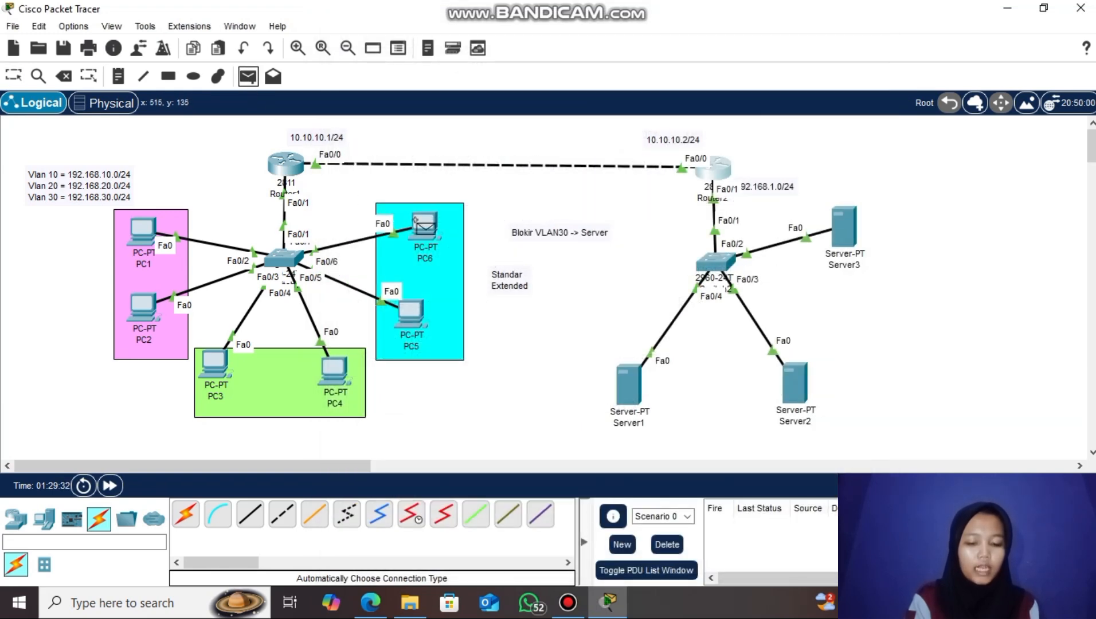
pyautogui.click(416, 220)
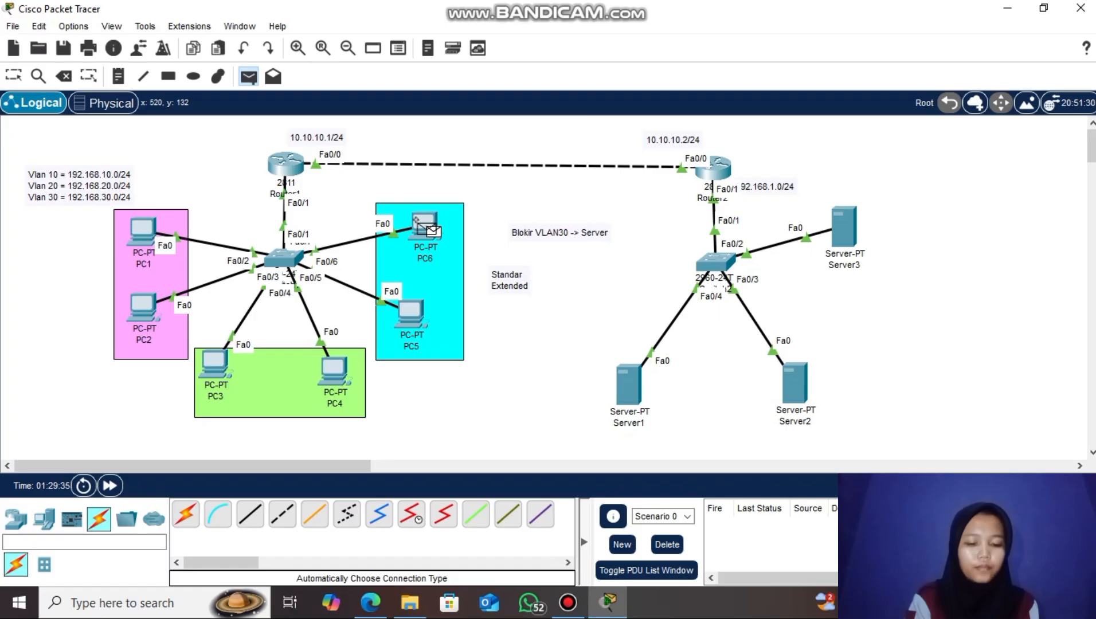
pyautogui.click(792, 381)
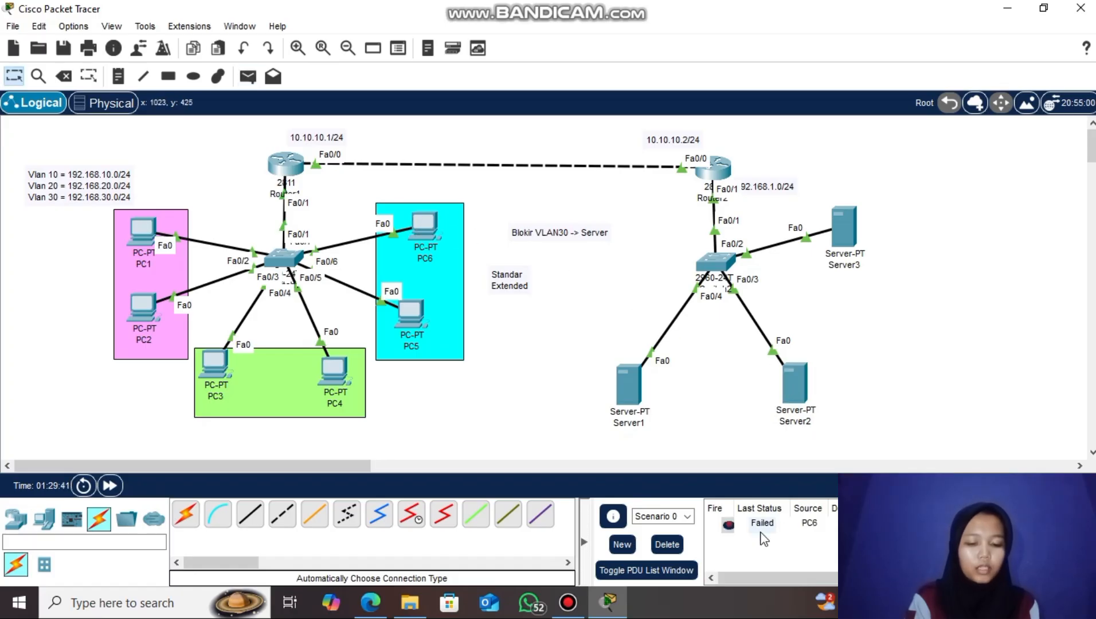
# - Send a simple PDU from PC5 to Server3 and check its delivery status
pyautogui.click(248, 76)
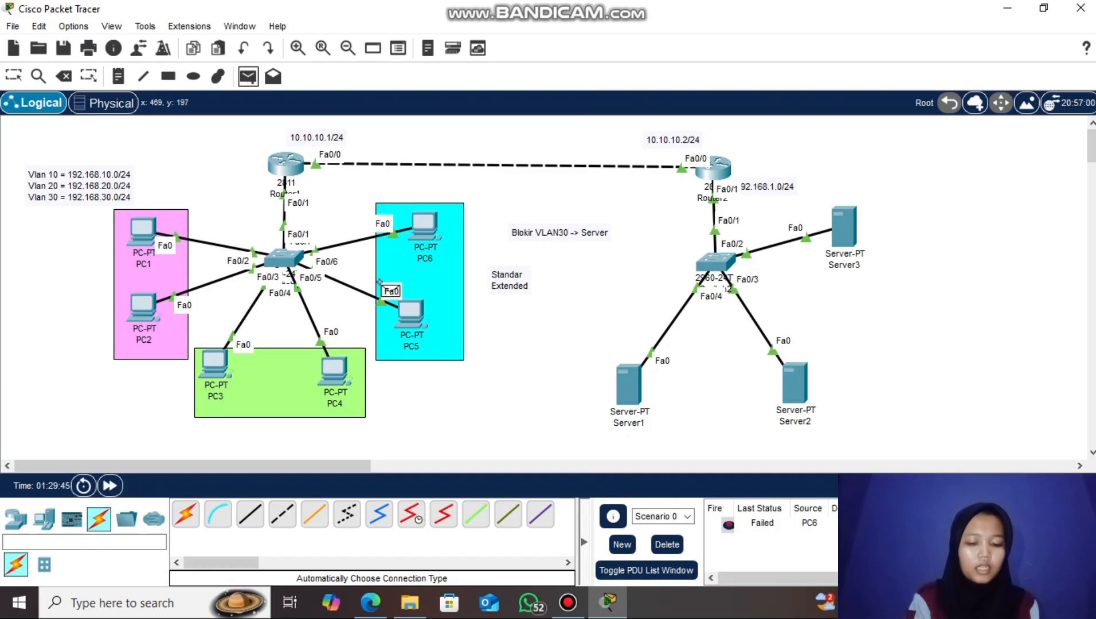
pyautogui.click(398, 302)
pyautogui.click(841, 232)
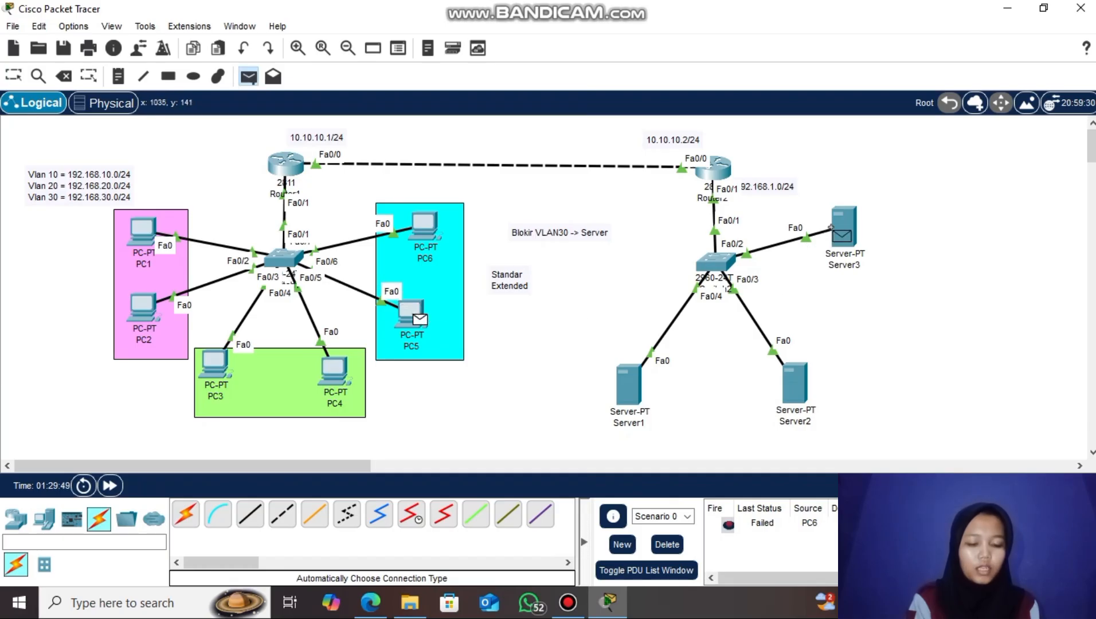
# - Send a simple PDU from PC5 to Router2, check its delivery status and clear the PDU list
pyautogui.click(401, 314)
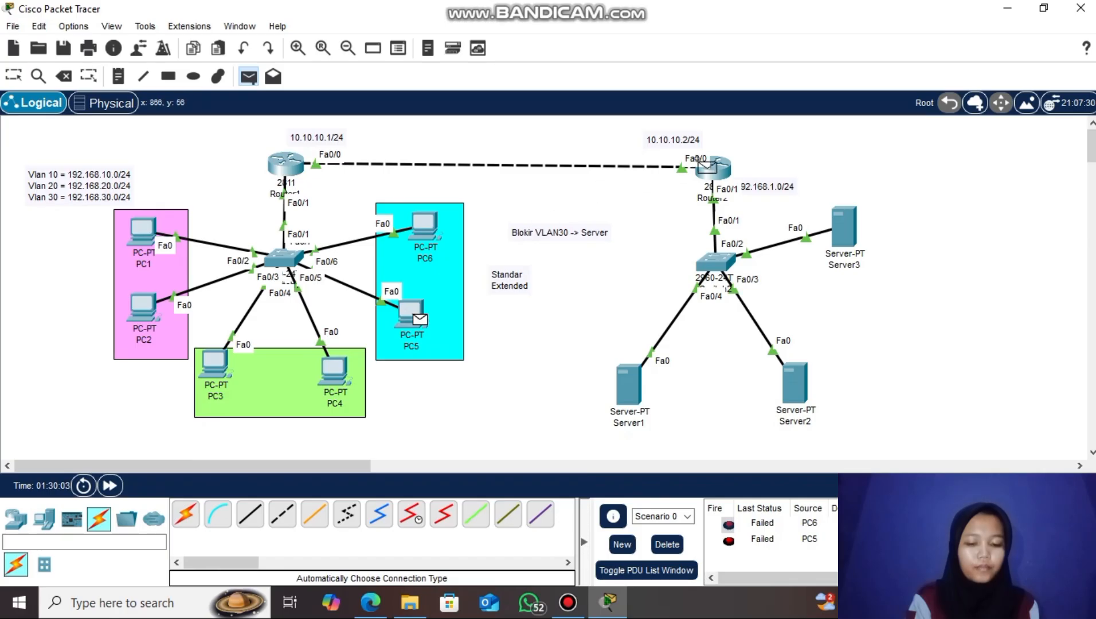
pyautogui.click(710, 168)
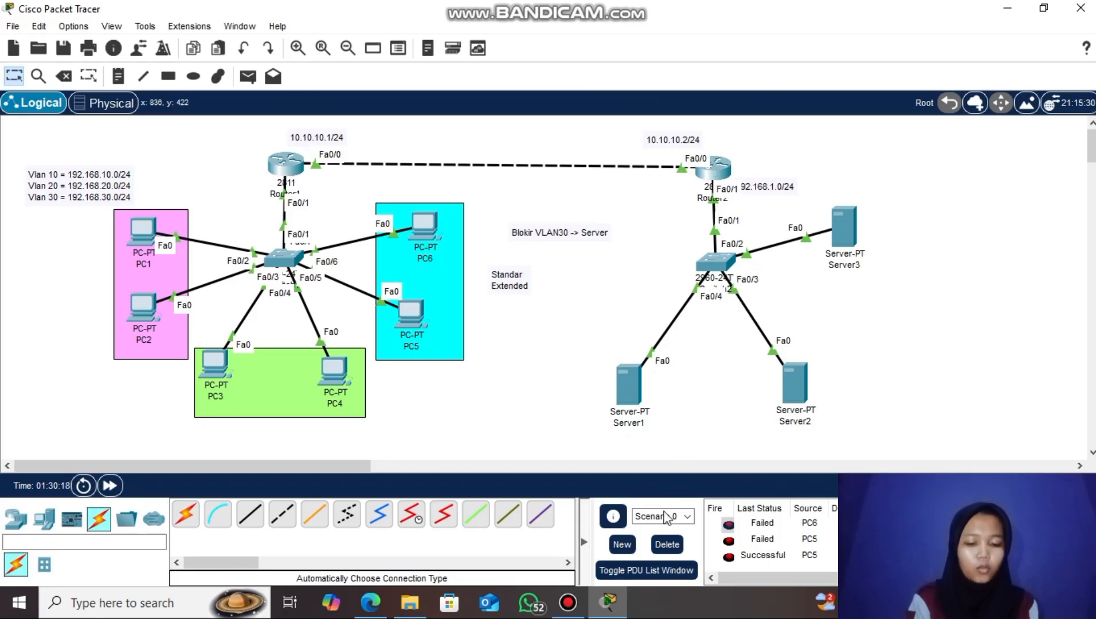
pyautogui.click(667, 546)
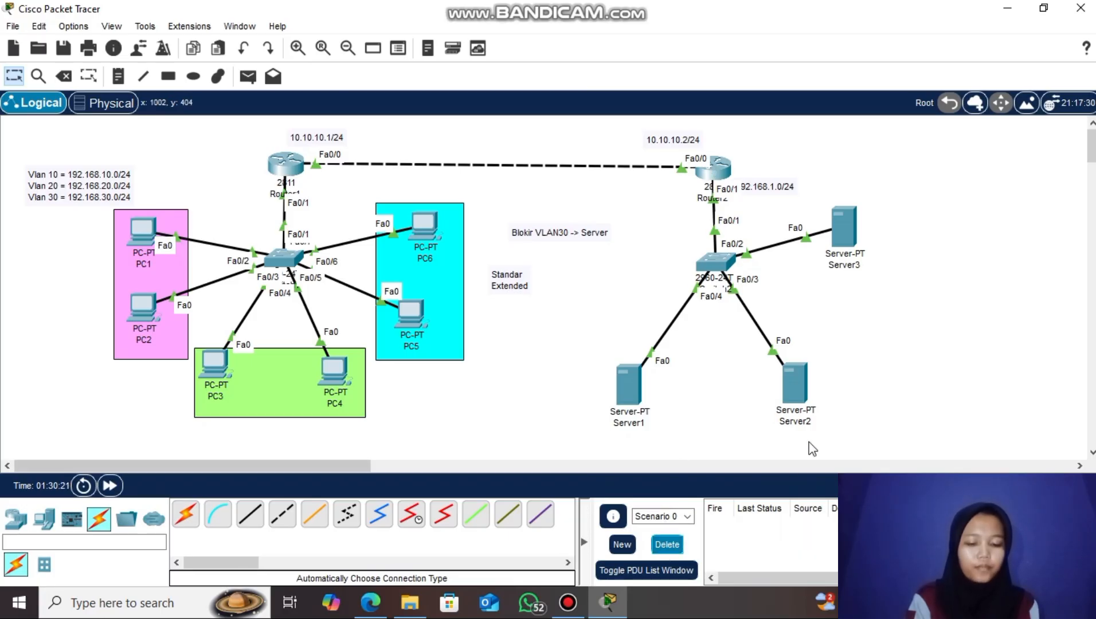
# - Reopen Router2's command line and run no ip access-group 1 out to remove the outbound filter from fa0/1
pyautogui.doubleClick(713, 168)
pyautogui.press('Up')
pyautogui.press('Up')
pyautogui.press('Up')
pyautogui.press('Up')
pyautogui.press('Up')
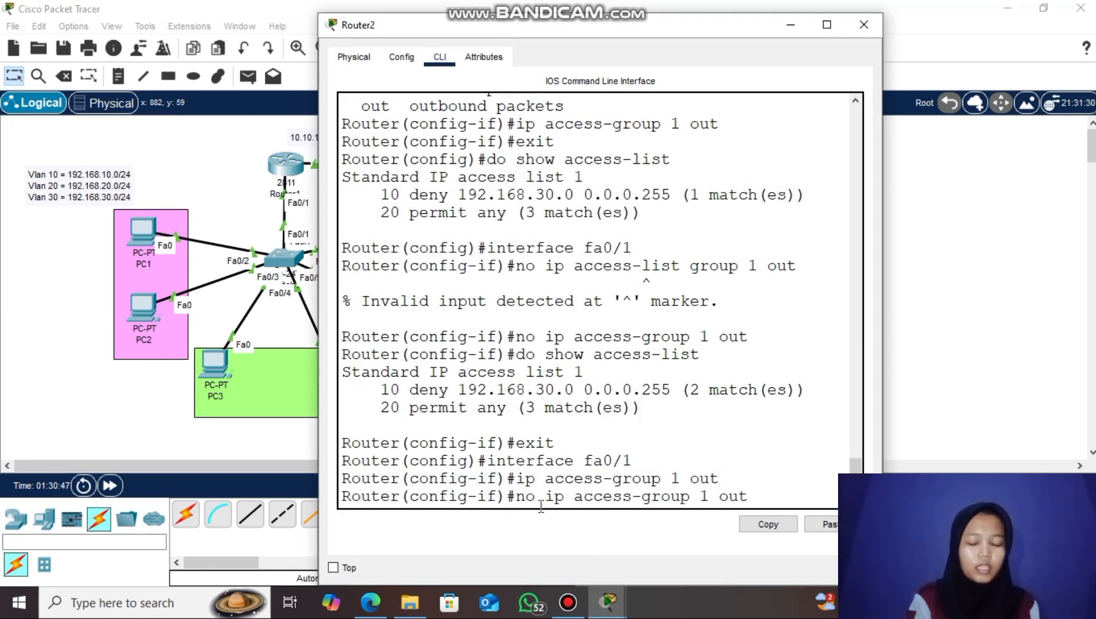
pyautogui.moveTo(575, 460); pyautogui.dragTo(643, 466)
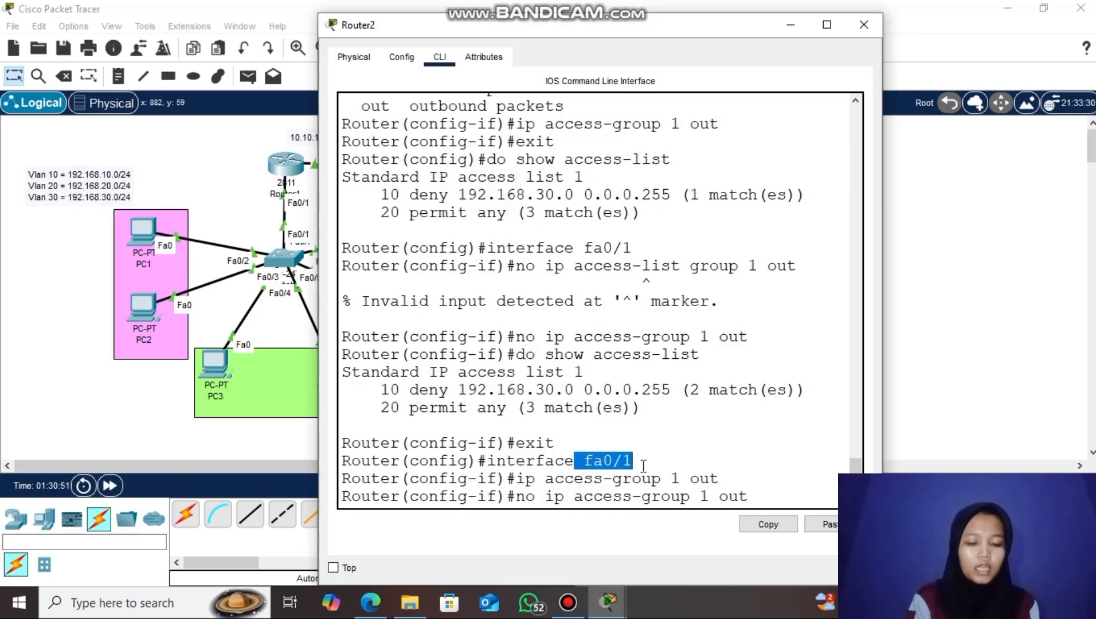
pyautogui.press('Return')
# - Leave fa0/1 and apply access list 1 inbound on interface fa0/0 with ip access-group 1 in
pyautogui.write('exit')
pyautogui.press('Return')
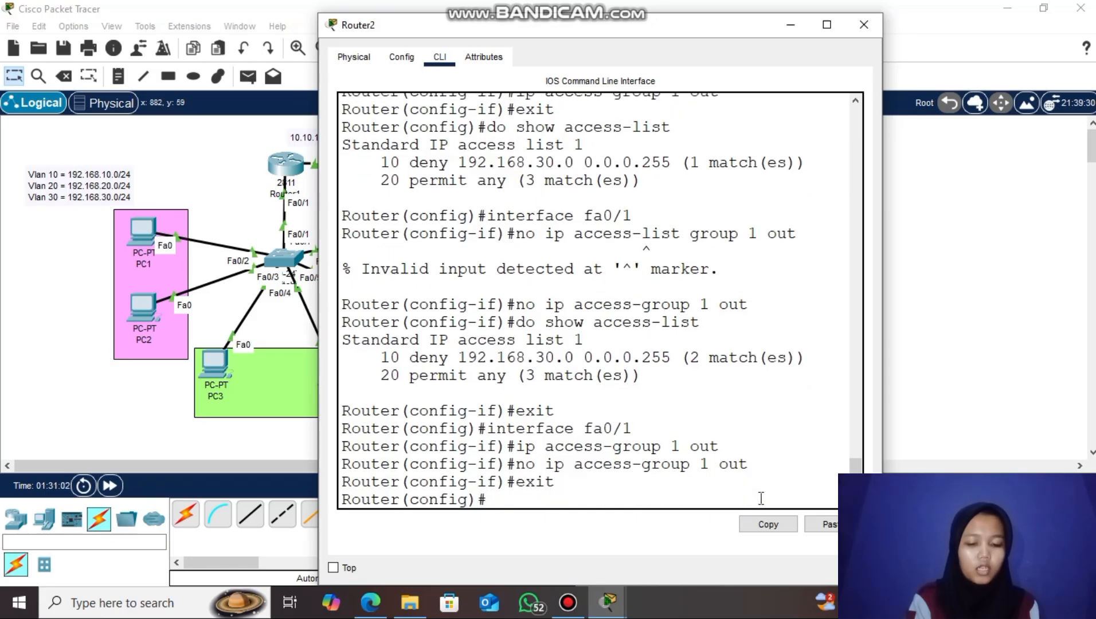
pyautogui.write('interface fa0')
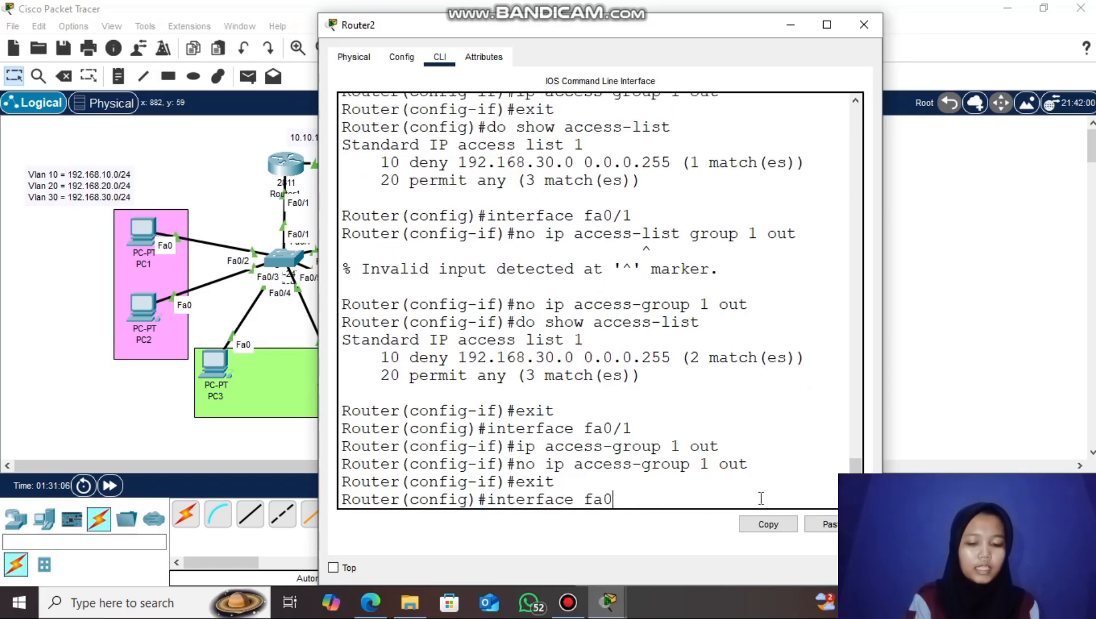
pyautogui.write('/0')
pyautogui.press('Return')
pyautogui.write('ip ')
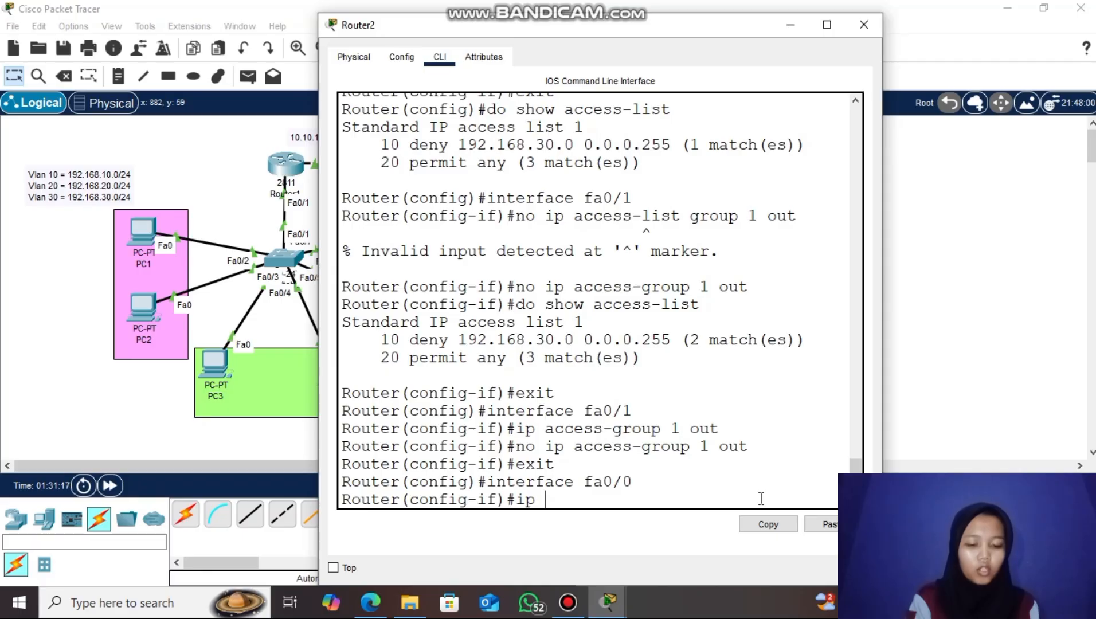
pyautogui.write('access-gro')
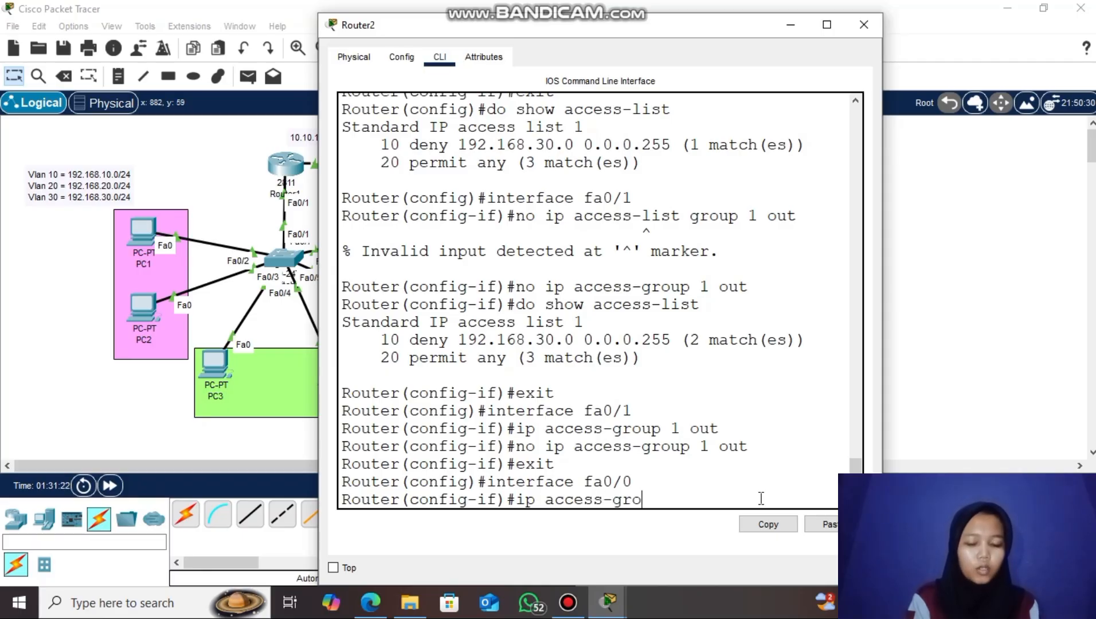
pyautogui.write('up 1 ')
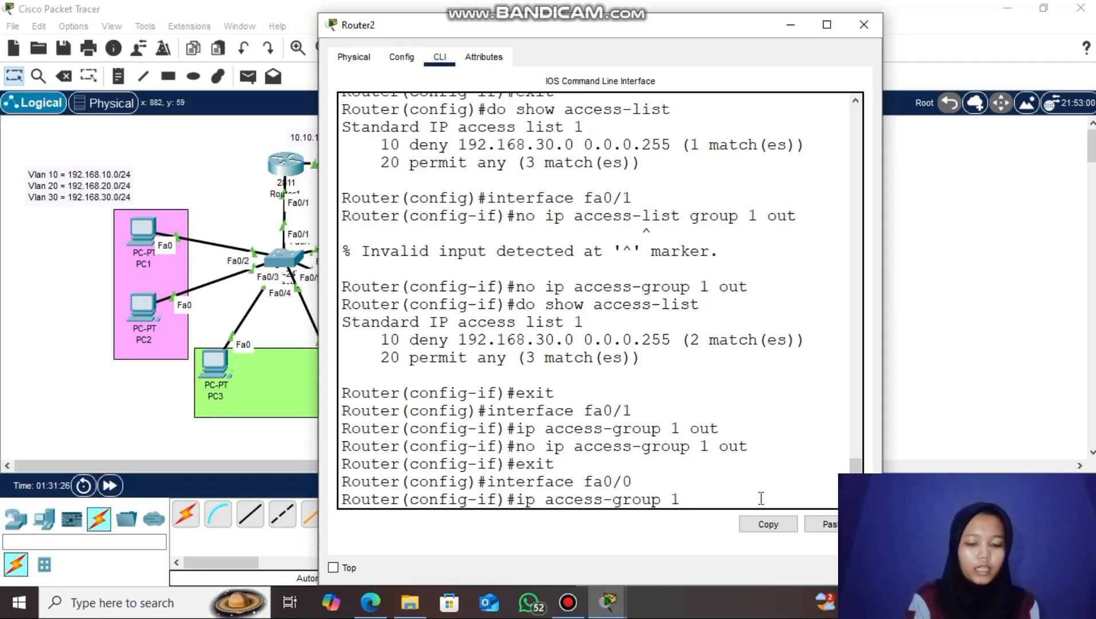
pyautogui.write('in')
pyautogui.press('BackSpace')
pyautogui.press('BackSpace')
pyautogui.write('in')
pyautogui.press('Return')
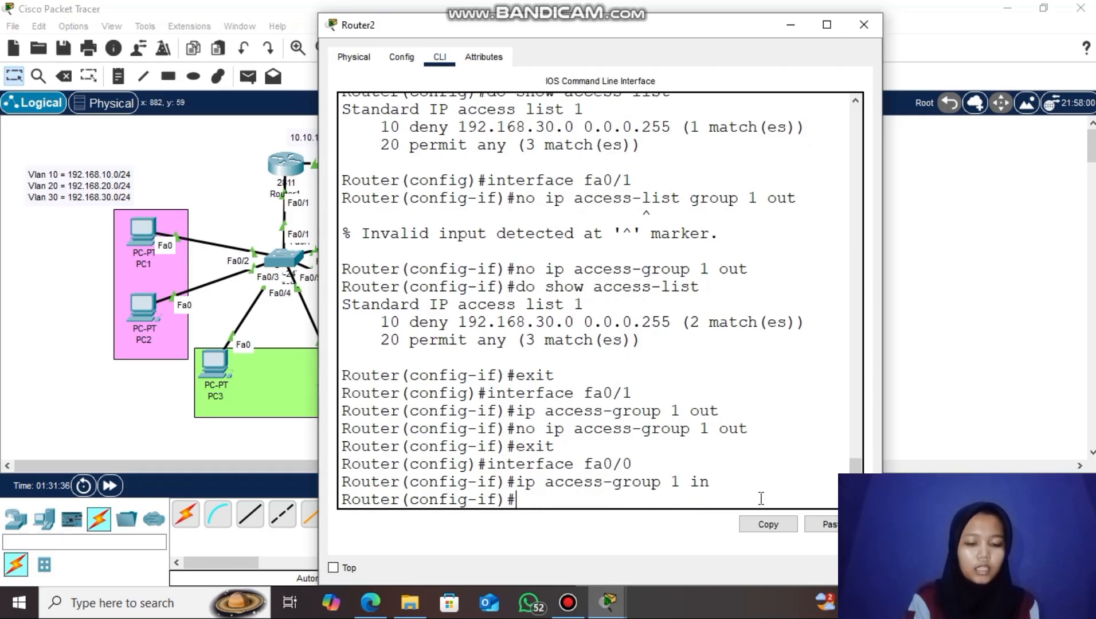
# - Close Router2's window, send a simple PDU from PC6 to Server1 and check its delivery status
pyautogui.click(864, 25)
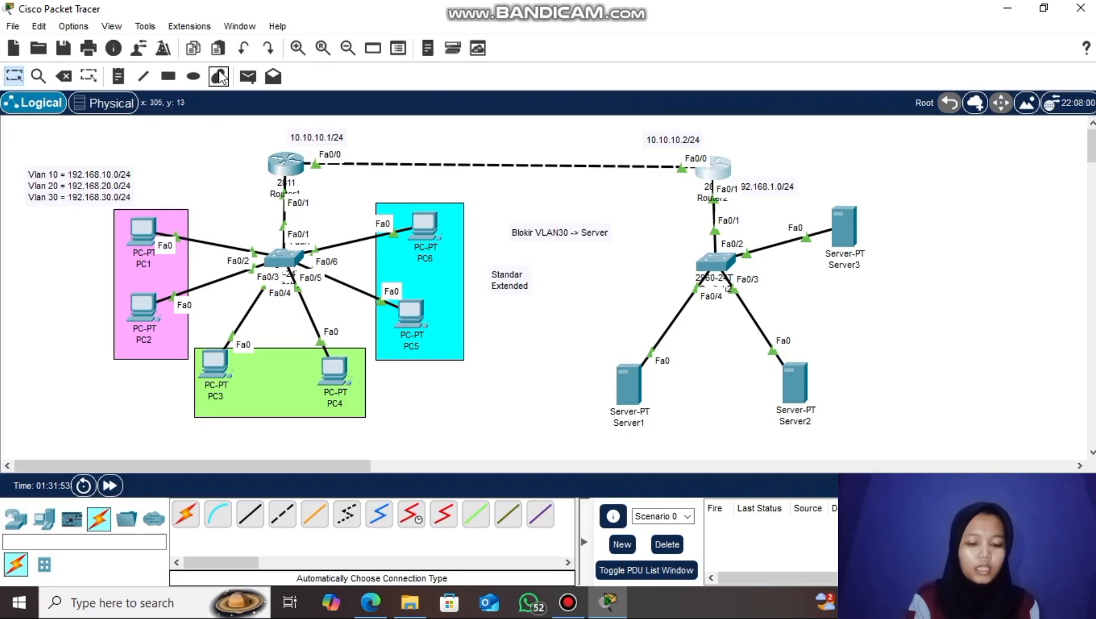
pyautogui.click(248, 77)
pyautogui.click(423, 224)
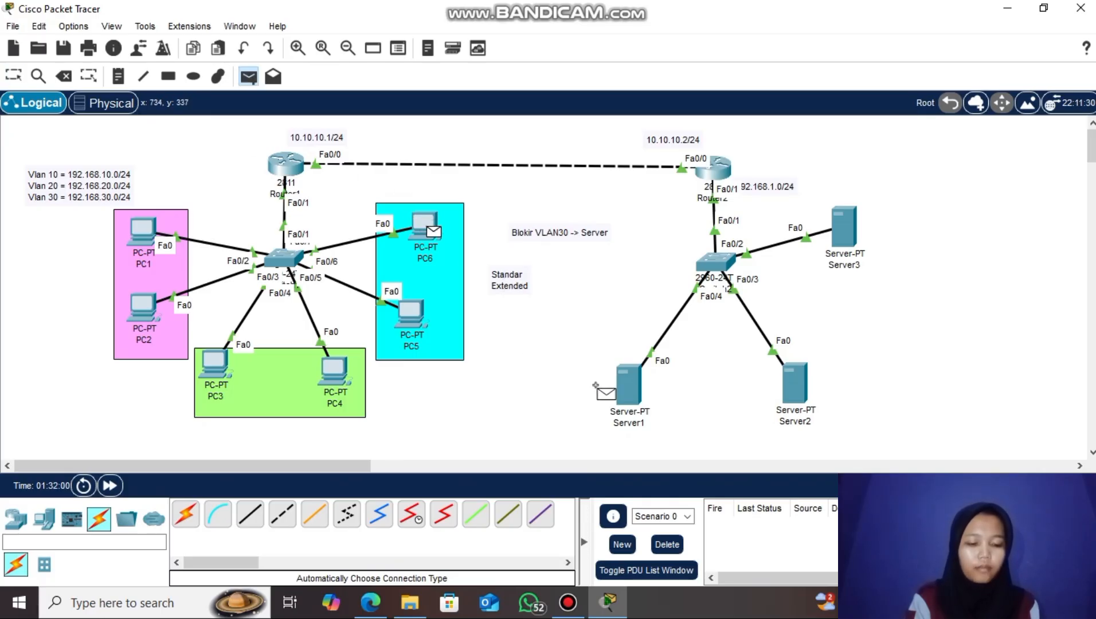
pyautogui.click(619, 378)
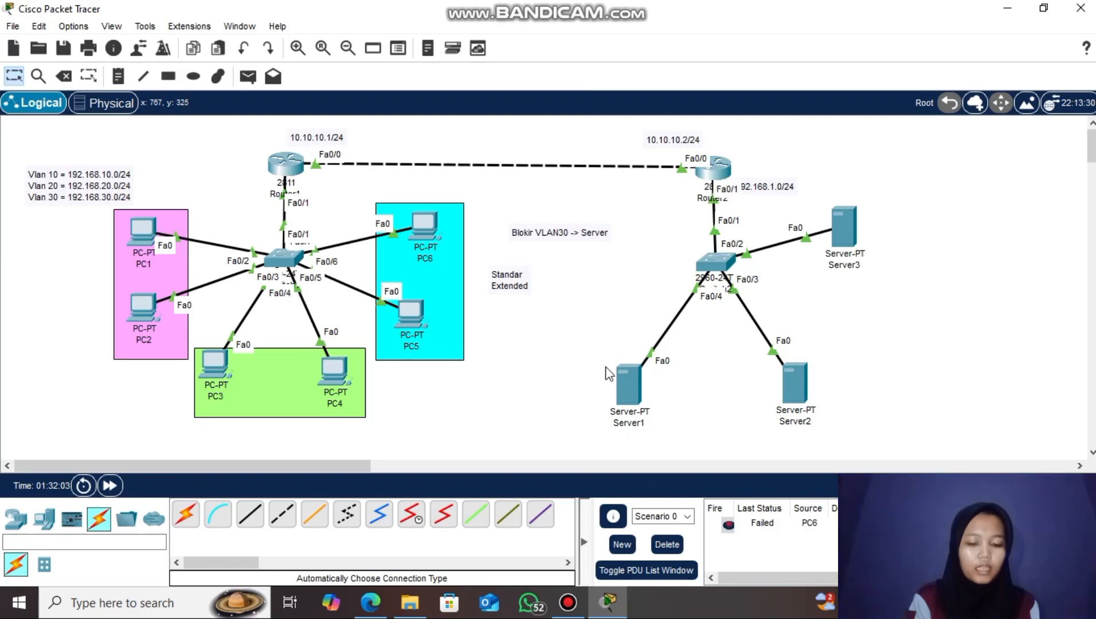
# - Send a simple PDU from PC6 to Server3 and check its delivery status
pyautogui.click(248, 76)
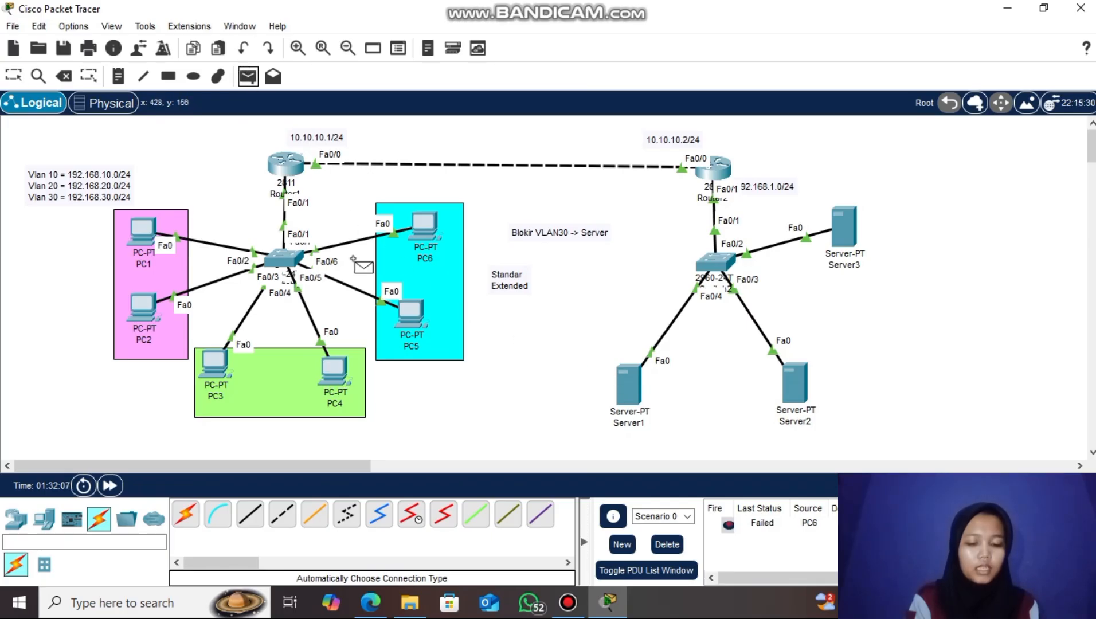
pyautogui.click(417, 224)
pyautogui.click(840, 224)
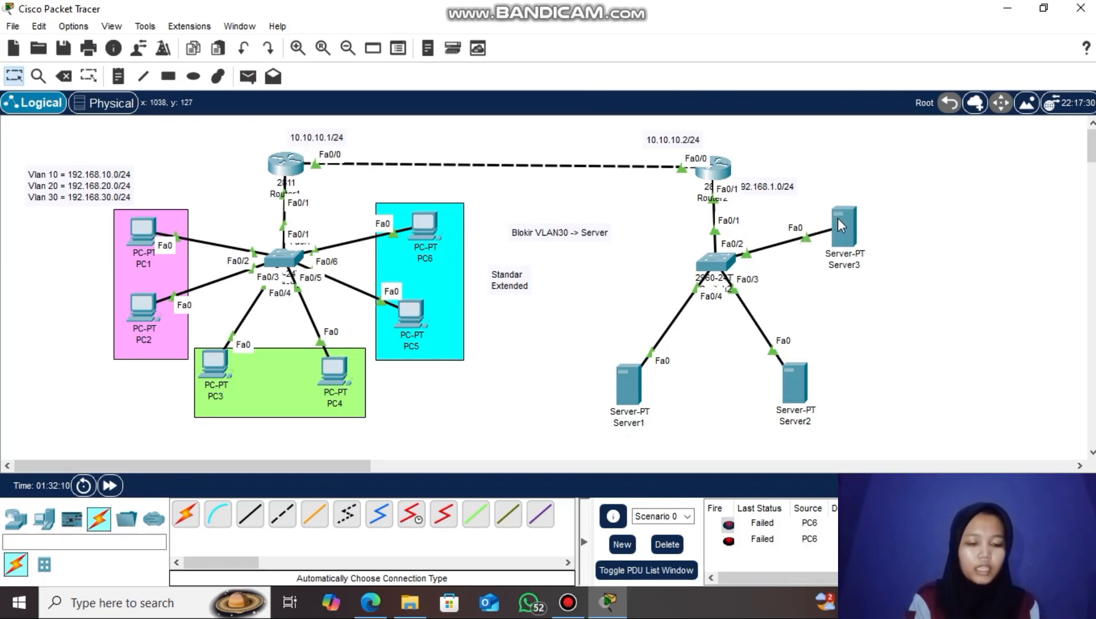
# - Send a simple PDU from PC6 to Router2 and check its delivery status
pyautogui.click(248, 77)
pyautogui.click(422, 225)
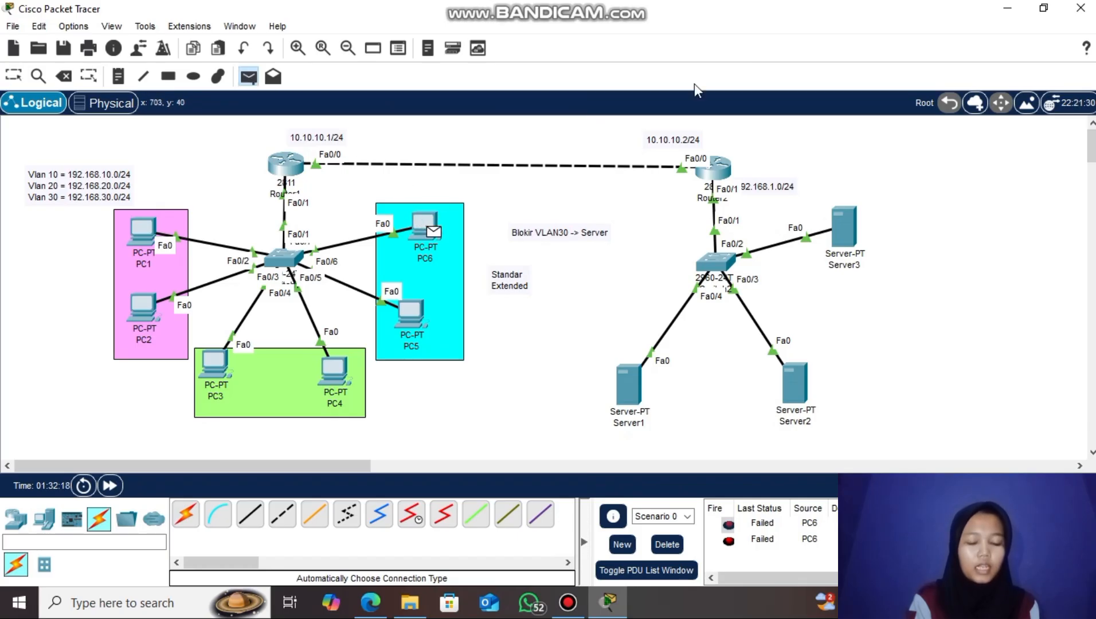
pyautogui.click(703, 168)
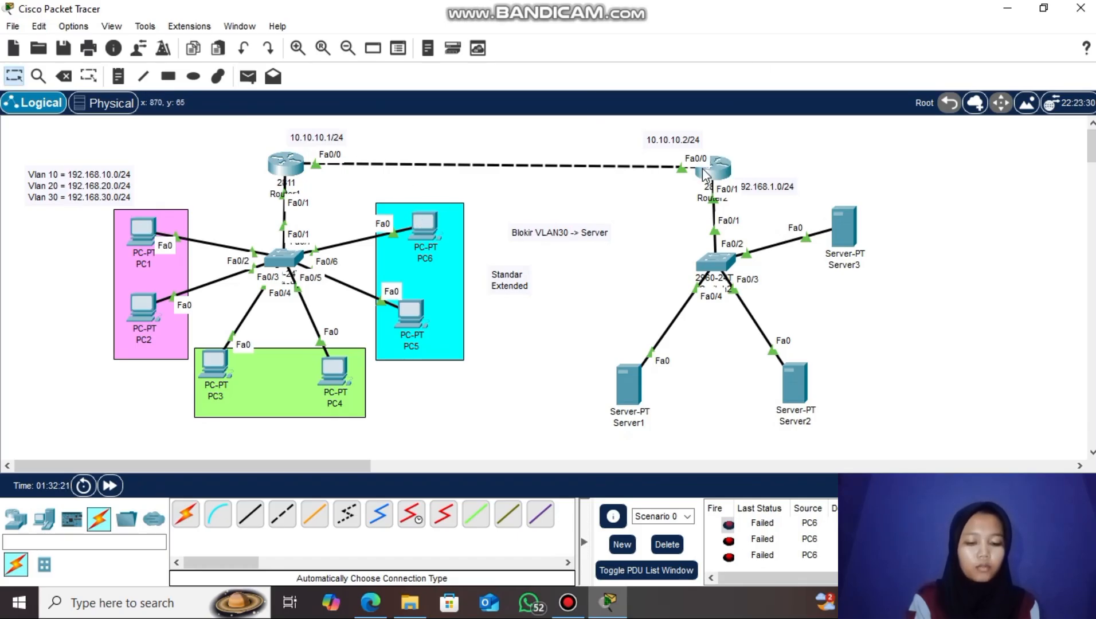
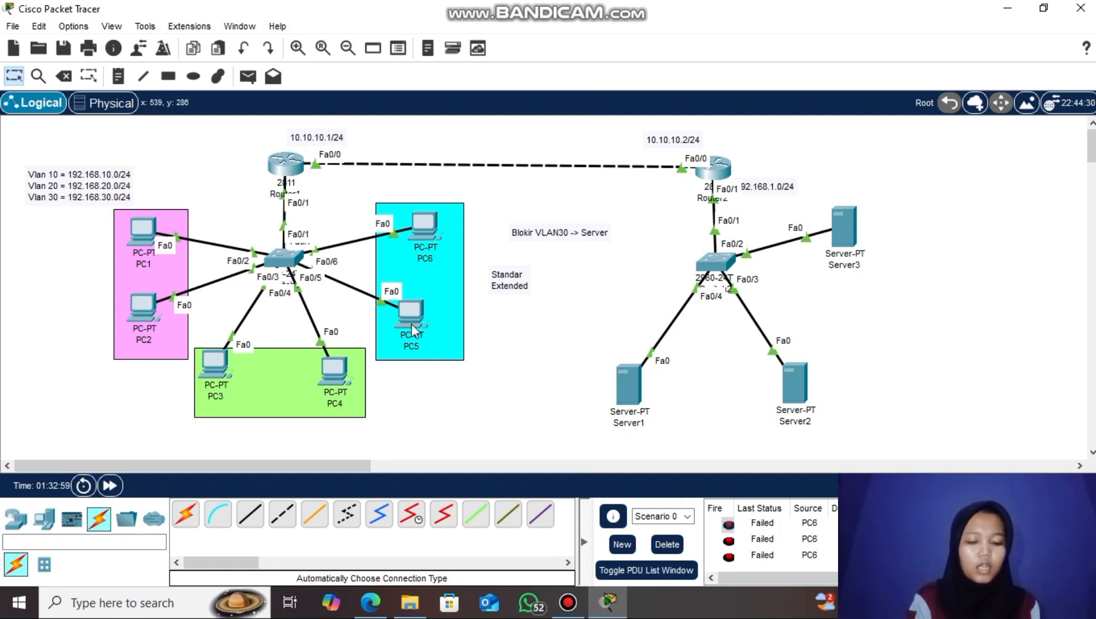
# - Reopen Router2's command line, remove the inbound filter from fa0/0 with no ip access-group 1 in, and exit interface mode
pyautogui.moveTo(284, 169)
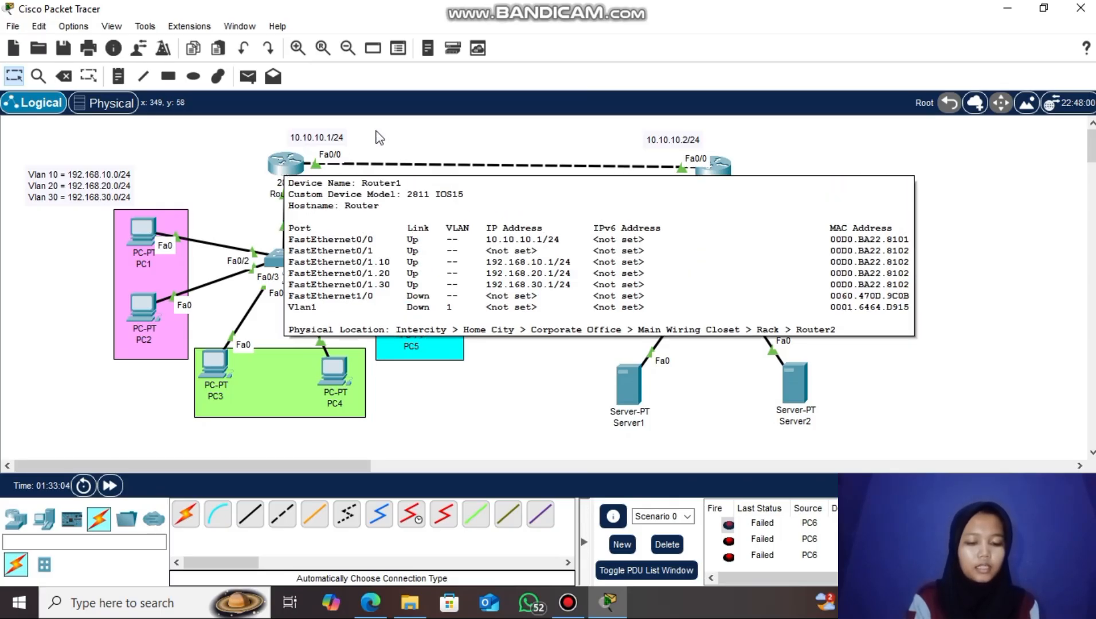
pyautogui.click(729, 166)
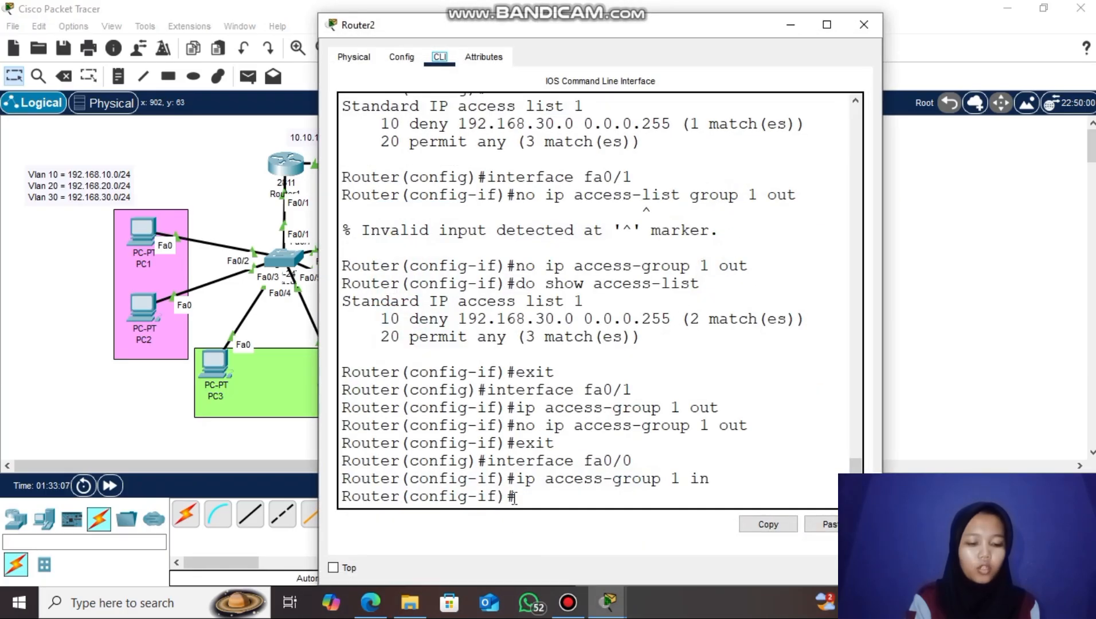
pyautogui.press('Up')
pyautogui.press('Home')
pyautogui.write('no')
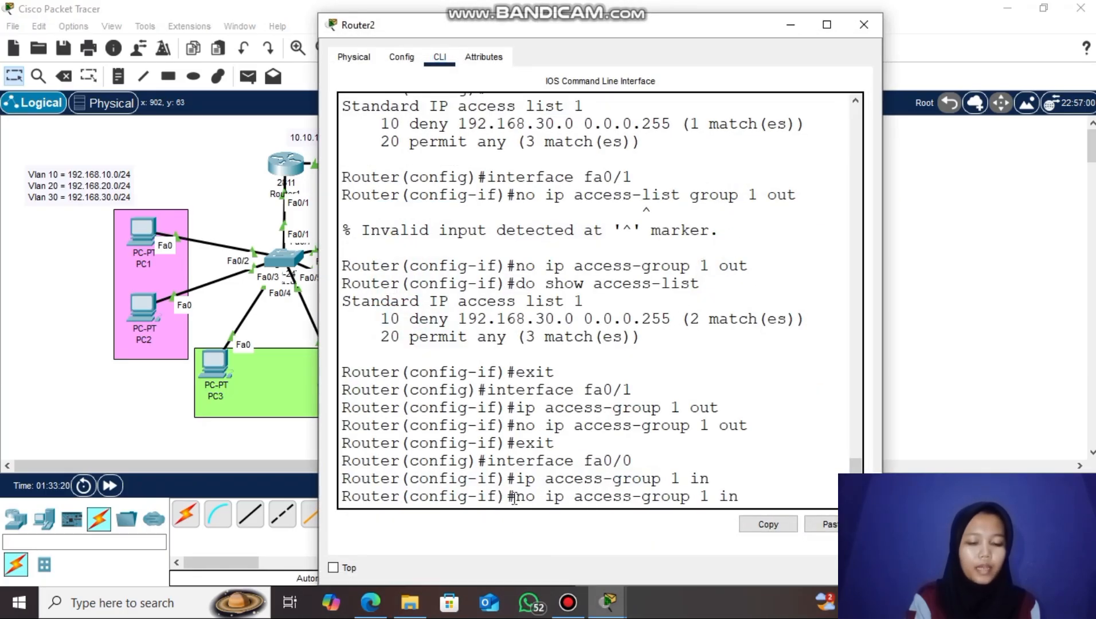
pyautogui.press('Return')
pyautogui.write('exit')
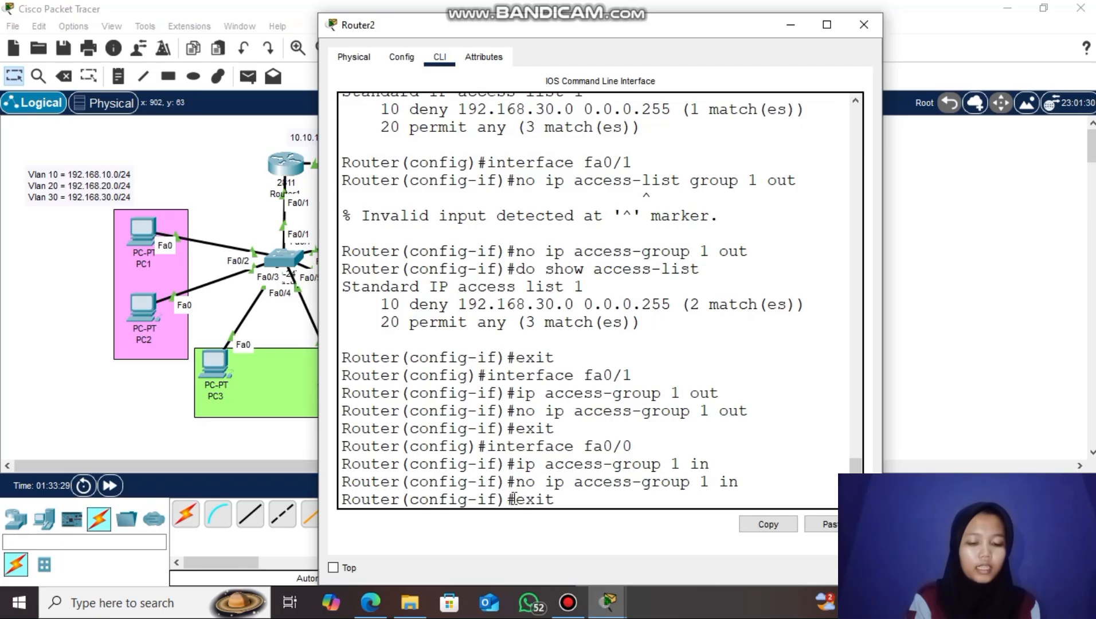
pyautogui.press('Return')
# - Run do show run on Router2 and page through the configuration to the access-list 1 entries
pyautogui.write('do')
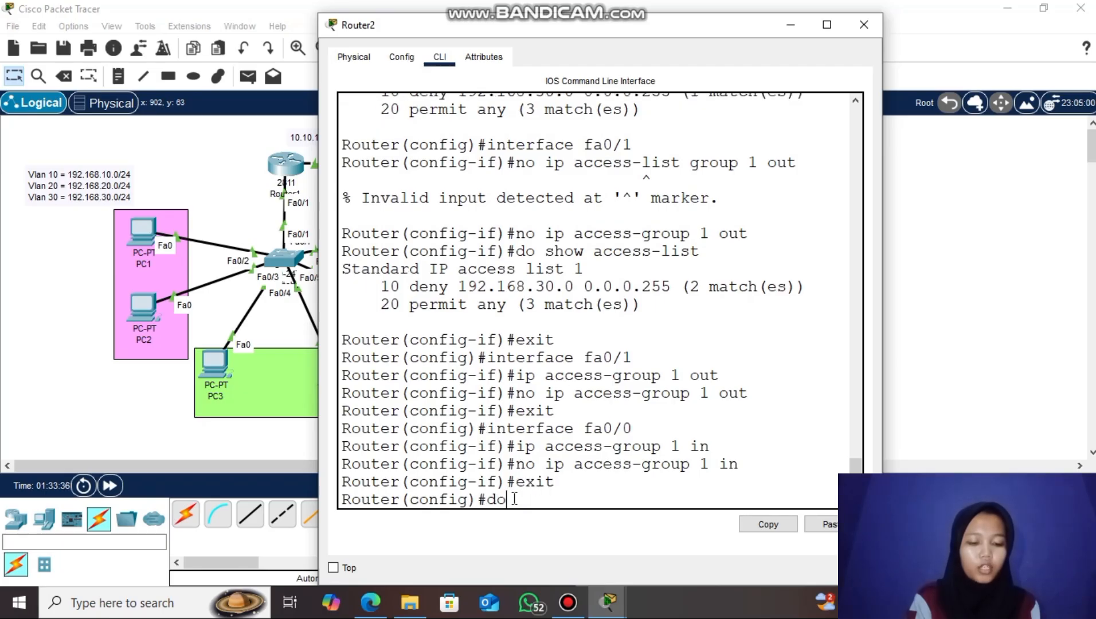
pyautogui.write(' show run')
pyautogui.press('Return')
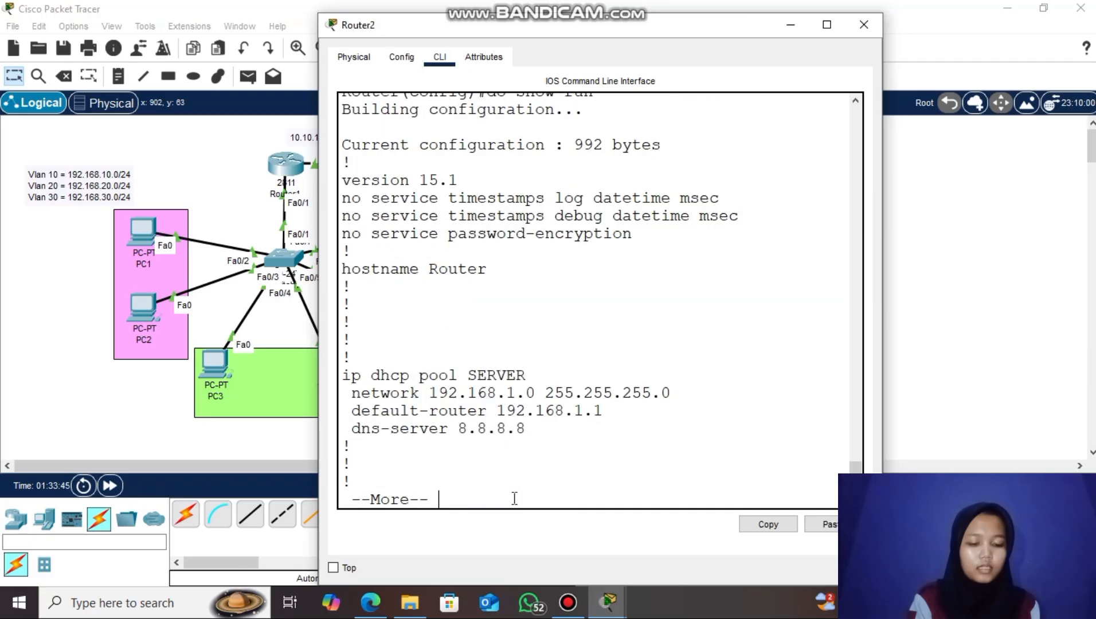
pyautogui.press('Return')
pyautogui.press('Return')
pyautogui.press('Return')
pyautogui.press('Return')
pyautogui.press('Return')
pyautogui.press('Return')
pyautogui.press('Return')
pyautogui.press('Return')
pyautogui.press('Return')
pyautogui.press('Return')
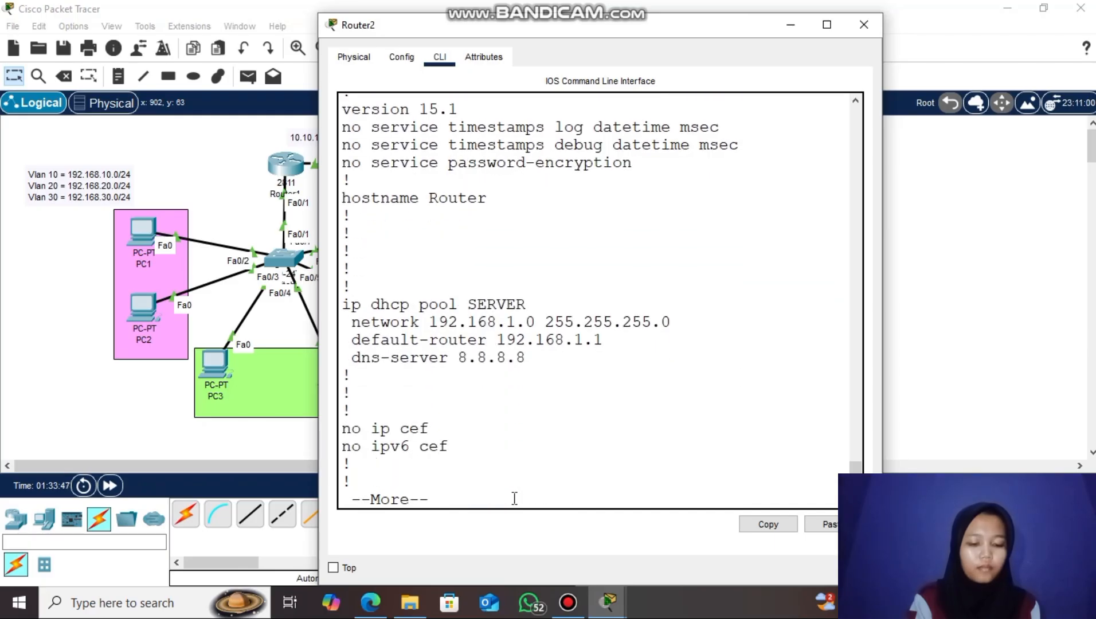
pyautogui.press('Return')
pyautogui.press('Return')
pyautogui.press('Return')
pyautogui.press('Return')
pyautogui.press('Return')
pyautogui.press('Return')
pyautogui.press('Return')
pyautogui.press('Return')
pyautogui.press('Return')
pyautogui.press('Return')
pyautogui.press('Return')
pyautogui.press('Return')
pyautogui.press('Return')
pyautogui.press('Return')
pyautogui.press('Return')
pyautogui.press('Return')
pyautogui.press('Return')
pyautogui.press('Return')
pyautogui.press('Return')
pyautogui.press('Return')
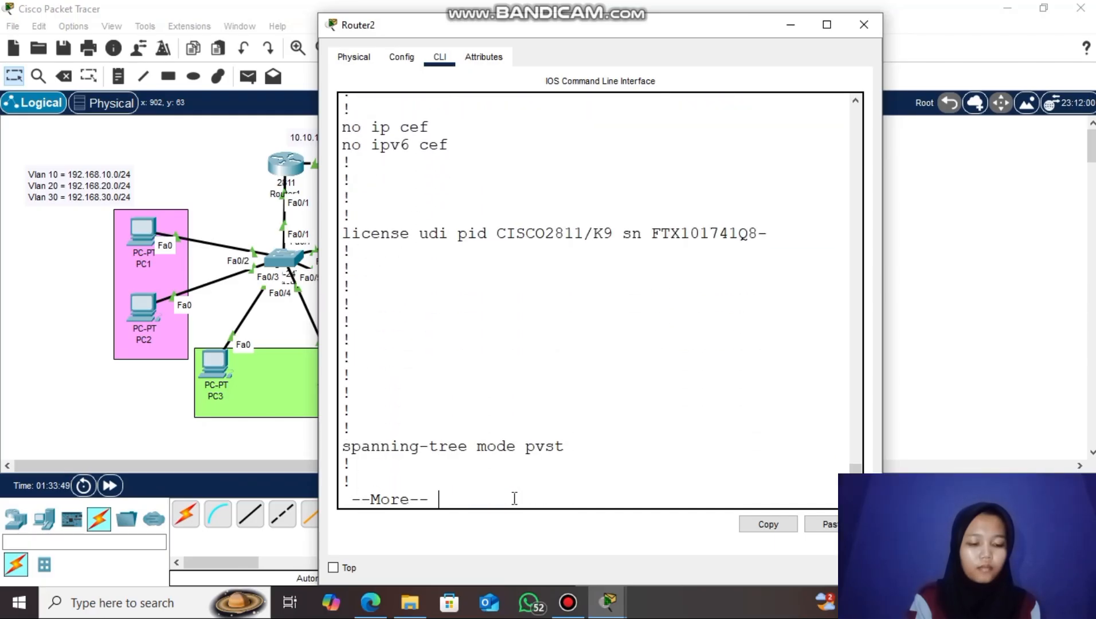
pyautogui.press('Return')
pyautogui.press('Return')
pyautogui.press('Return')
pyautogui.press('Return')
pyautogui.press('Return')
pyautogui.press('Return')
pyautogui.press('Return')
pyautogui.press('Return')
pyautogui.press('Return')
pyautogui.press('Return')
pyautogui.press('Return')
pyautogui.press('Return')
pyautogui.press('Return')
pyautogui.press('Return')
pyautogui.press('Return')
pyautogui.press('Return')
pyautogui.press('Return')
pyautogui.press('Return')
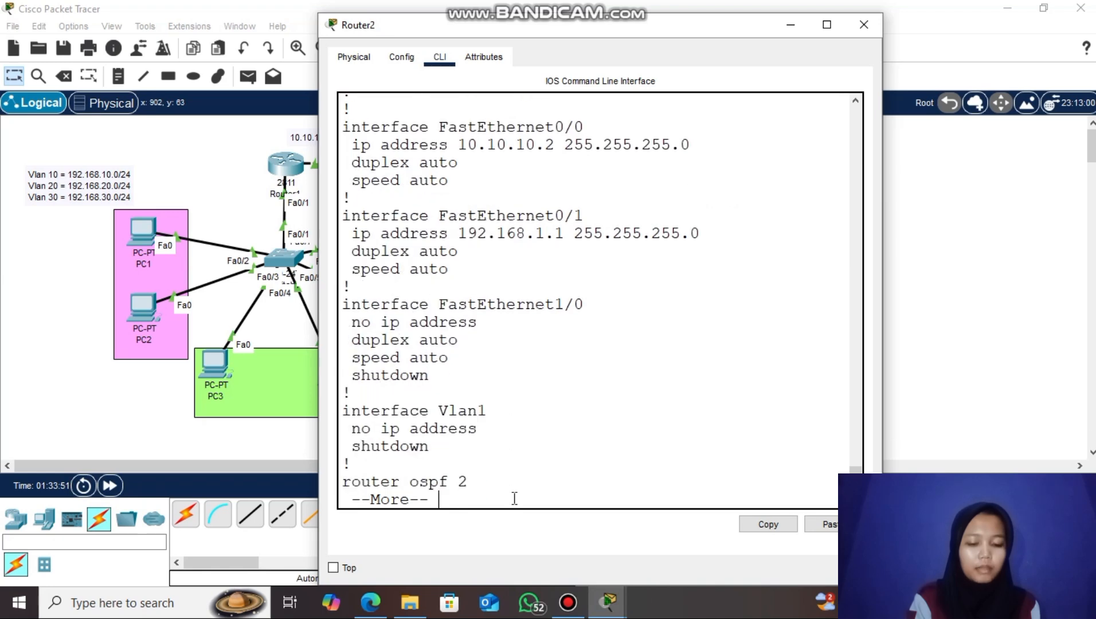
pyautogui.press('space')
# - Copy the lines access-list 1 deny 192.168.30.0 0.0.0.255 and access-list 1 permit any from Router2's configuration
pyautogui.moveTo(342, 335); pyautogui.dragTo(575, 359)
pyautogui.rightClick(596, 362)
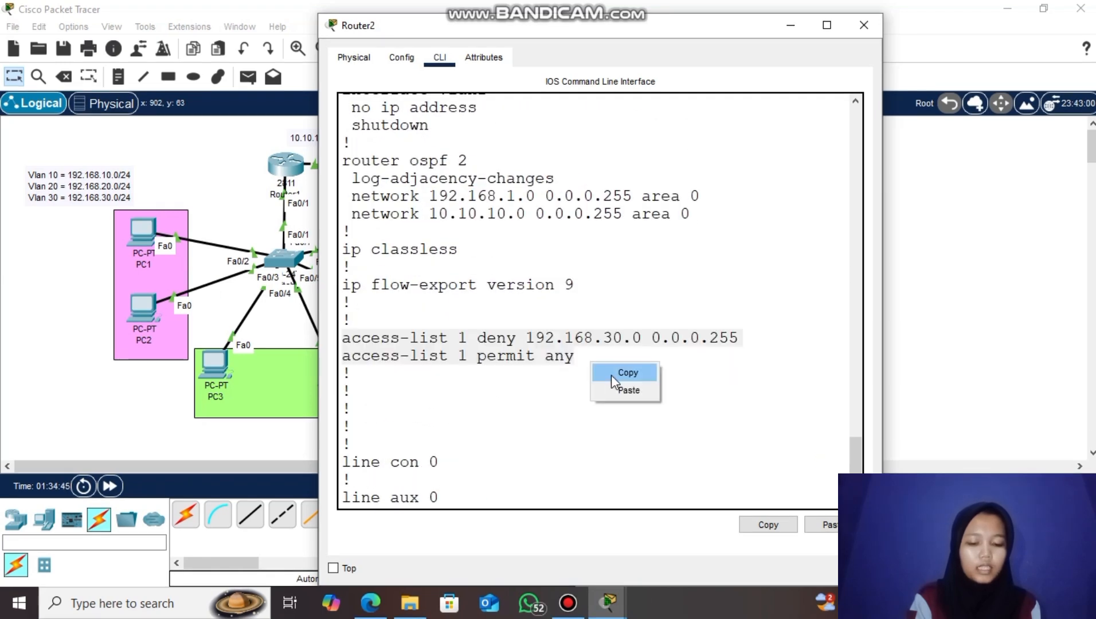
pyautogui.click(612, 375)
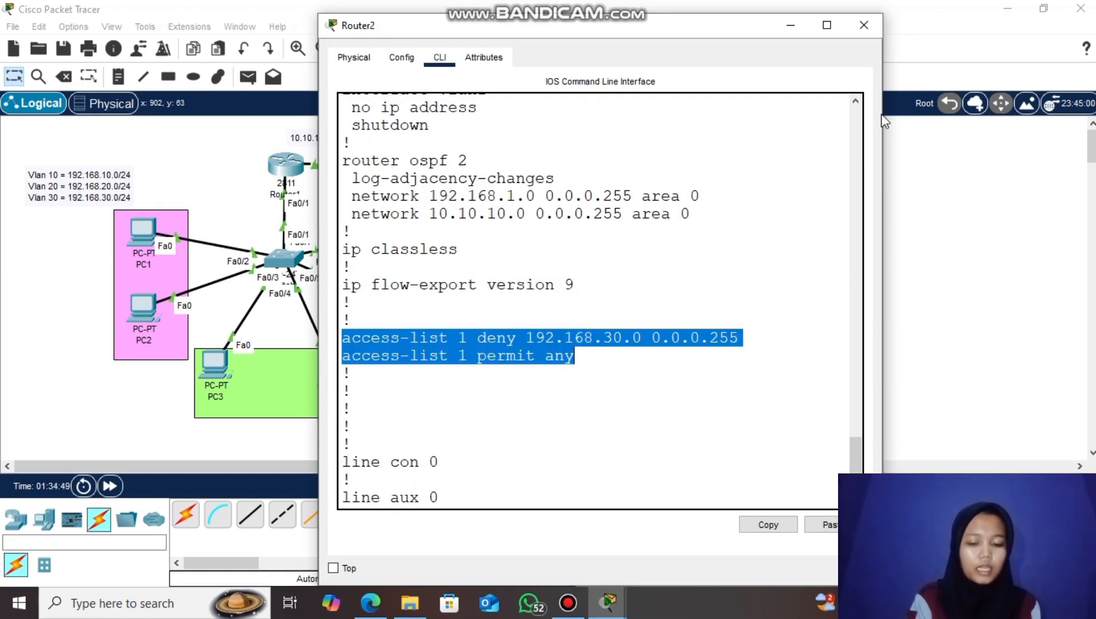
# - Enter global configuration mode on Router1 and paste the access-list 1 entries denying 192.168.30.0 0.0.0.255 and permitting any
pyautogui.click(870, 33)
pyautogui.click(287, 164)
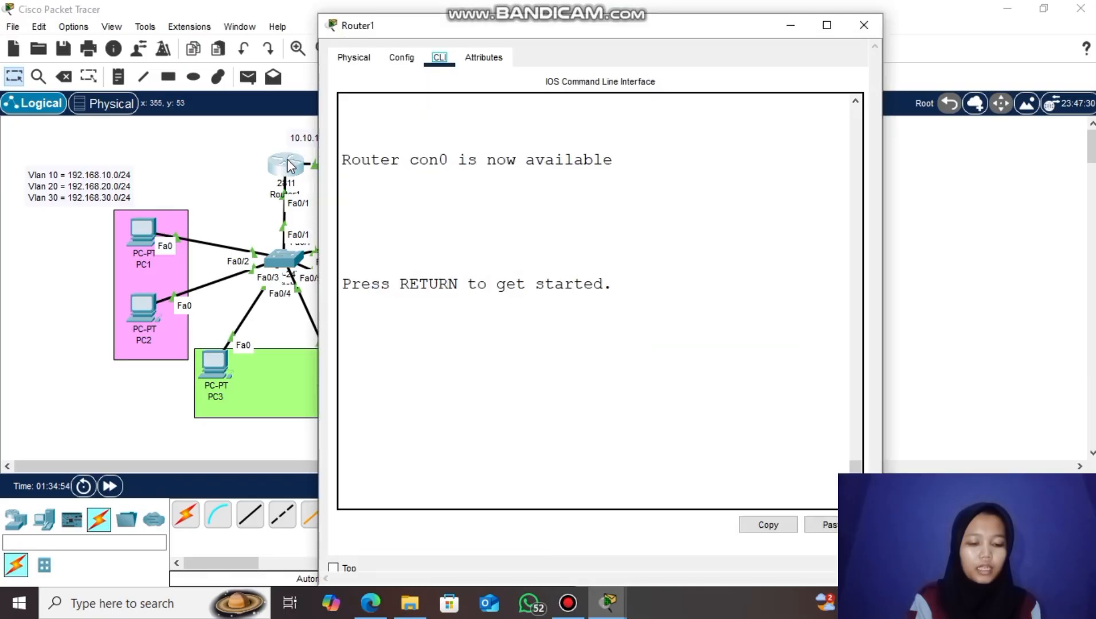
pyautogui.click(420, 423)
pyautogui.press('Return')
pyautogui.write('en')
pyautogui.press('Return')
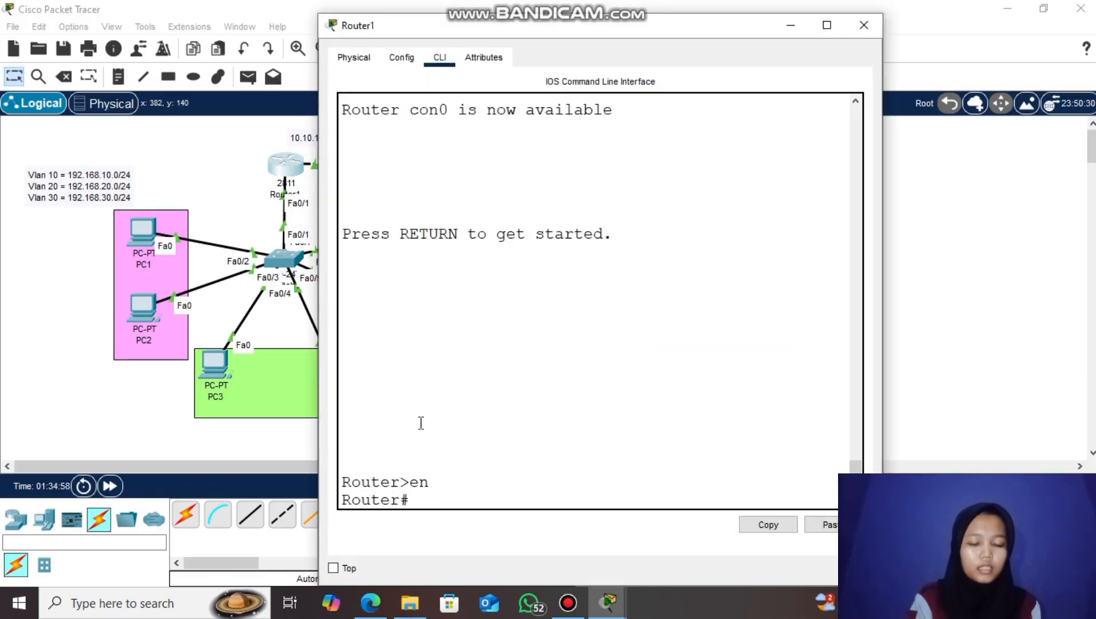
pyautogui.write('conf t')
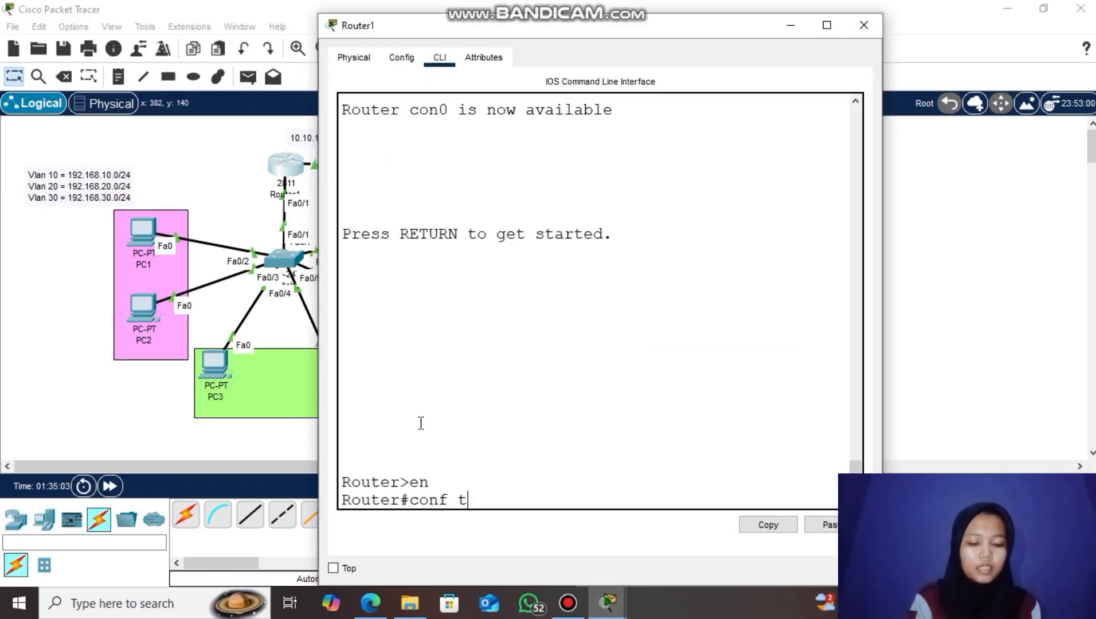
pyautogui.press('Return')
pyautogui.rightClick(421, 423)
pyautogui.click(438, 447)
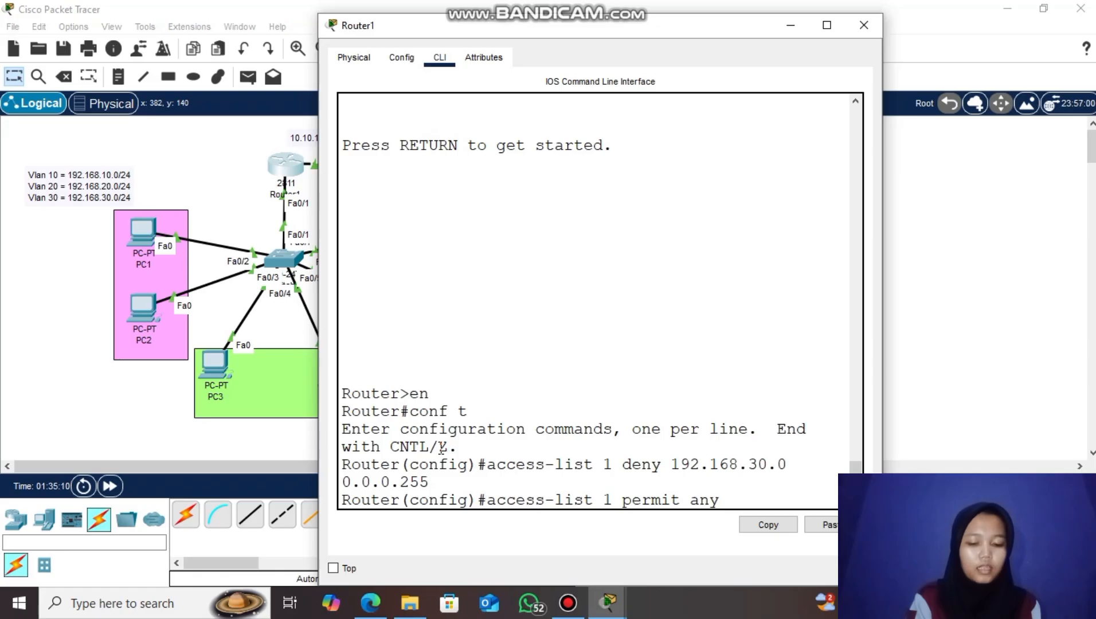
pyautogui.press('Return')
# - Run do show access-list on Router1 to check the entries of access list 1
pyautogui.write('do ')
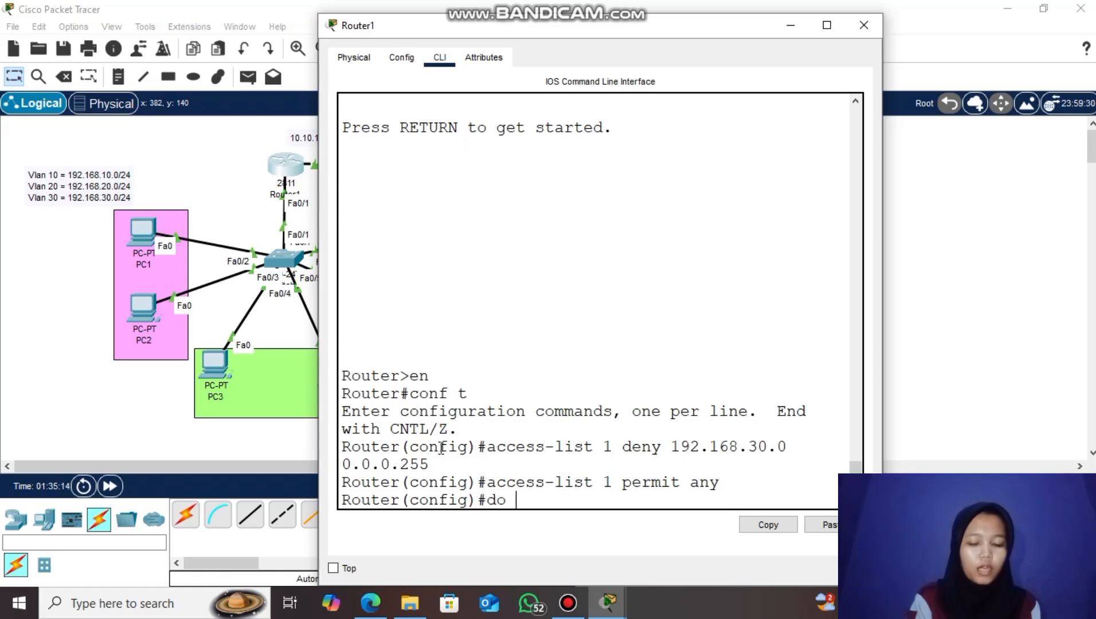
pyautogui.write('show access')
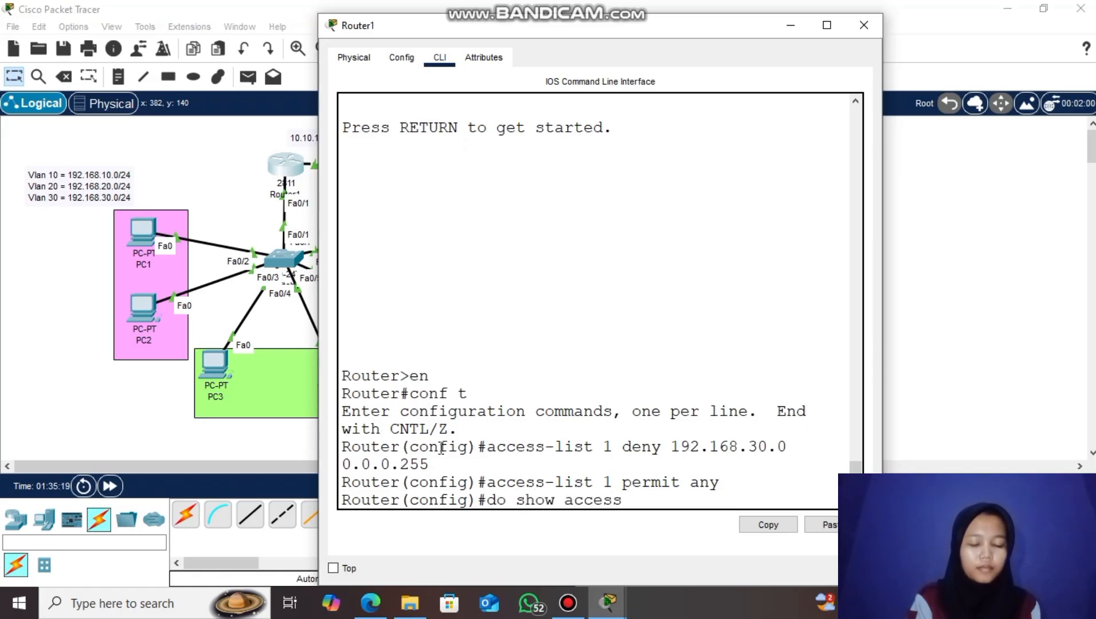
pyautogui.write('list-')
pyautogui.press('Return')
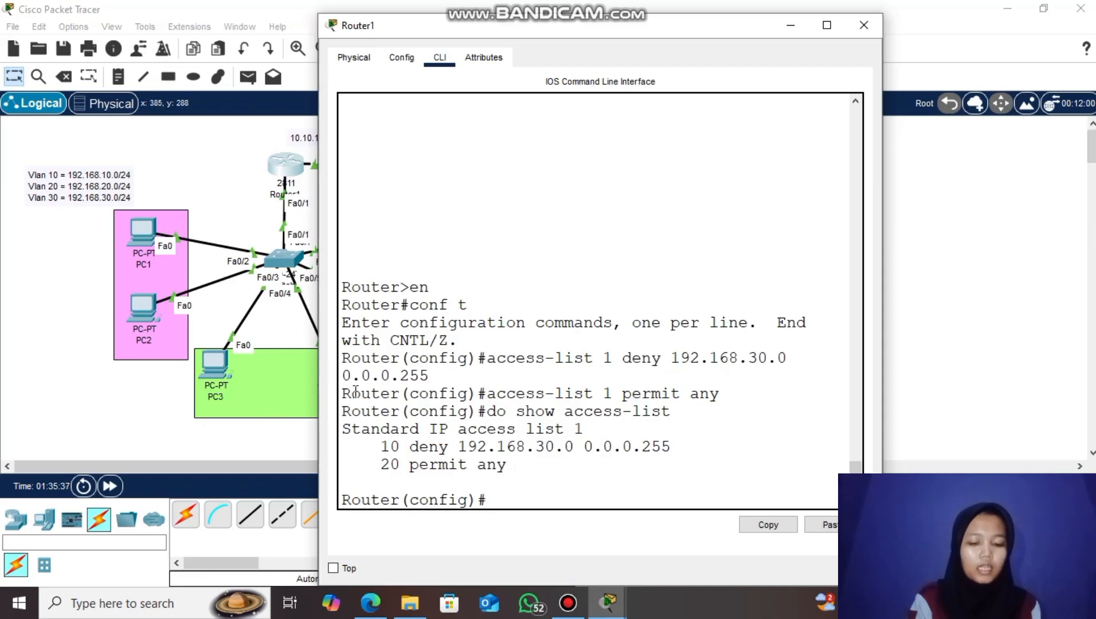
pyautogui.click(791, 25)
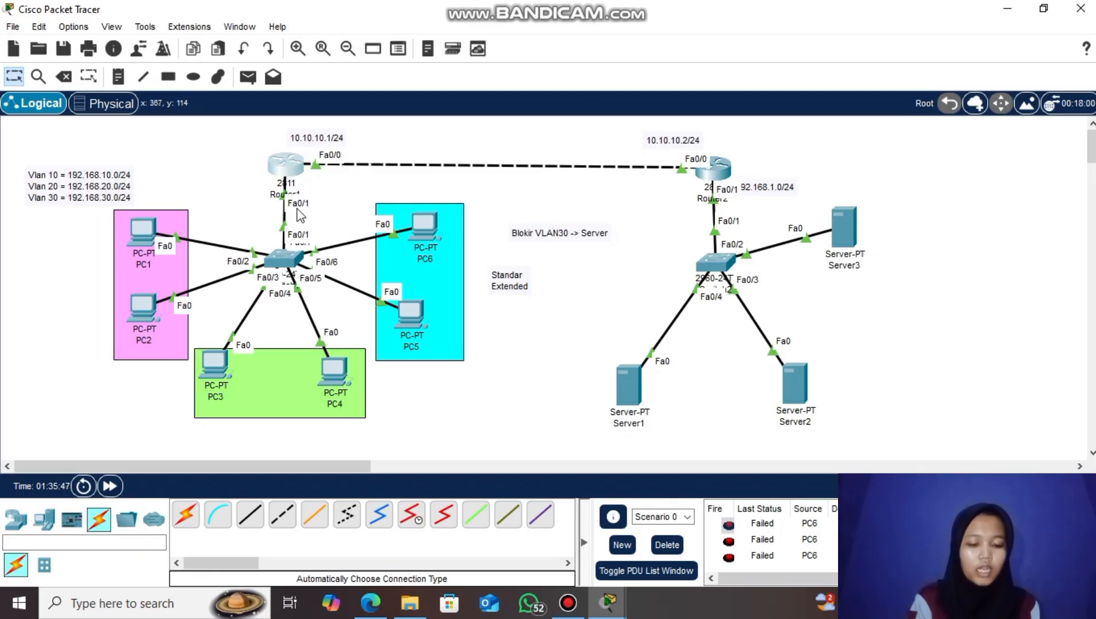
pyautogui.click(287, 172)
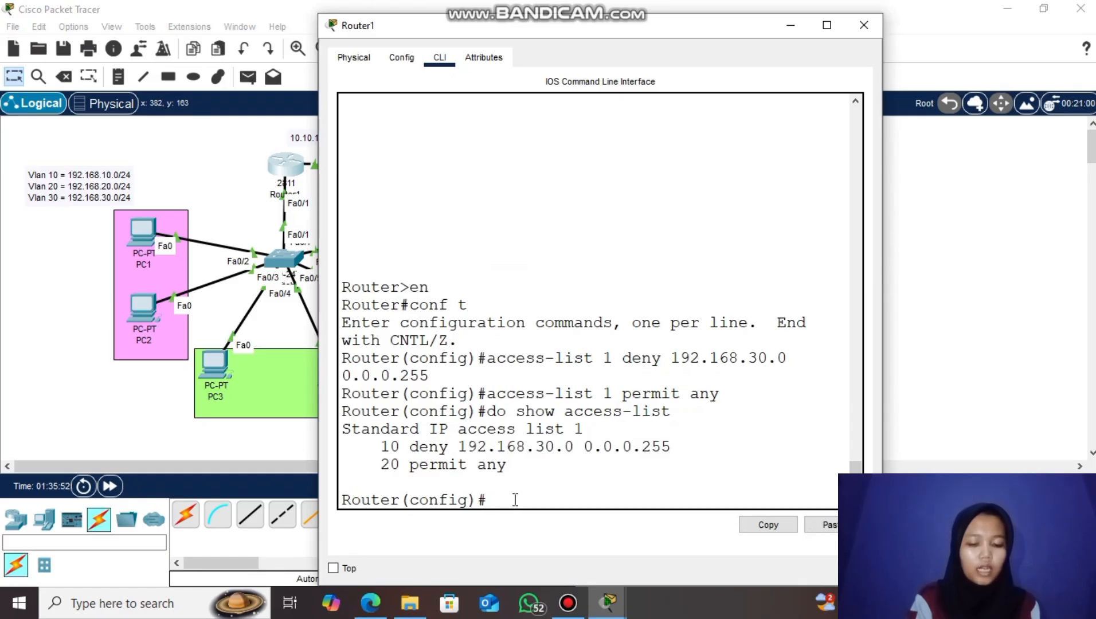
pyautogui.write('int')
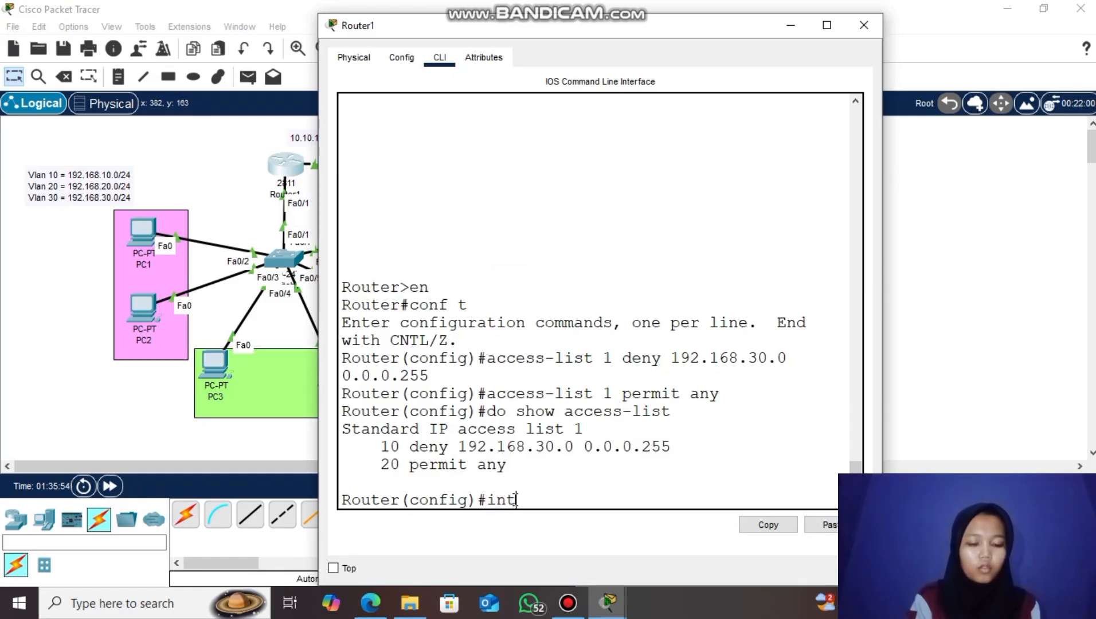
pyautogui.write('erface fa0')
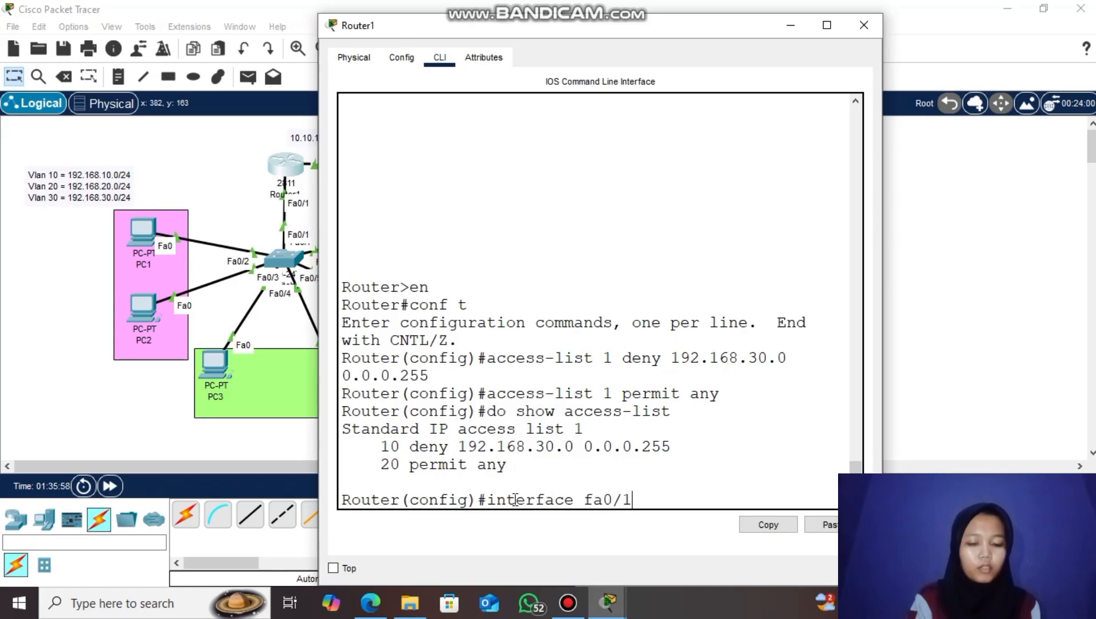
pyautogui.write('/1')
pyautogui.press('Return')
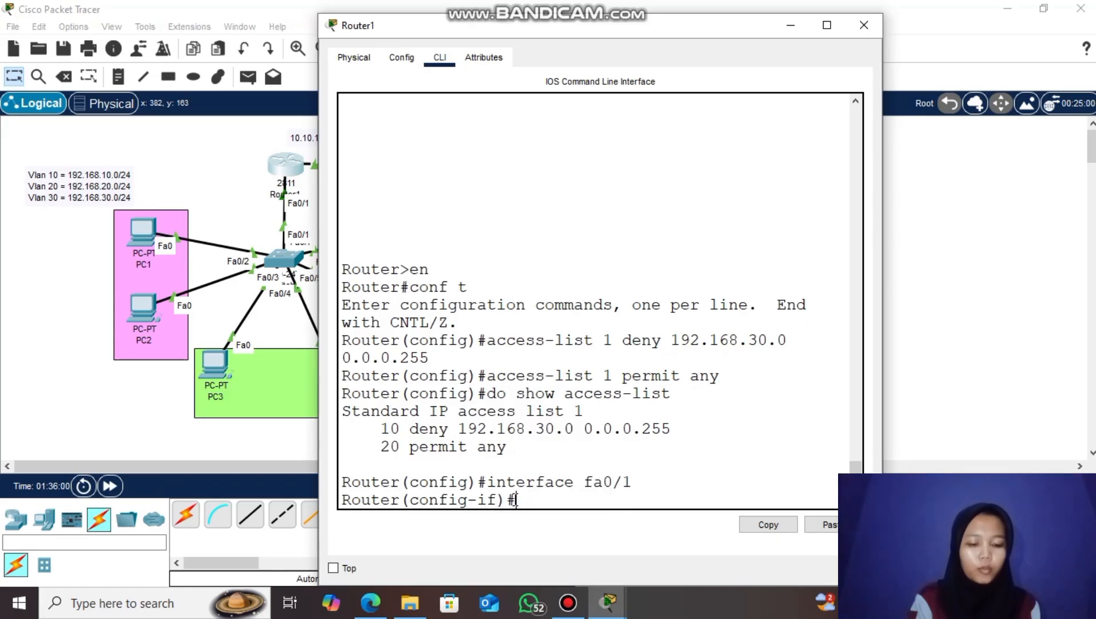
pyautogui.write('ip acce')
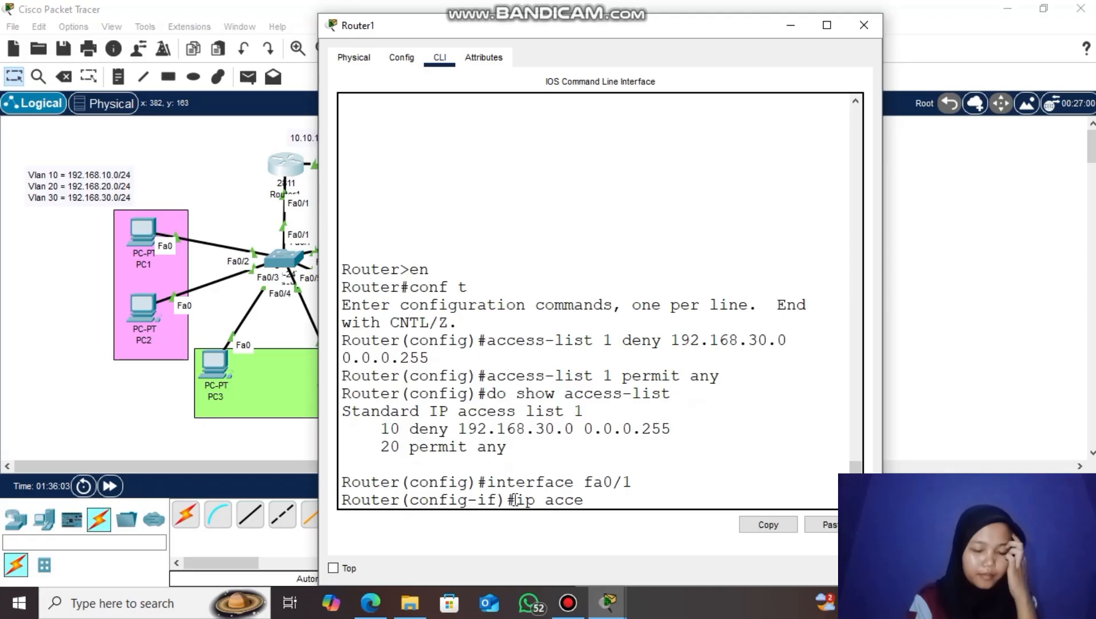
pyautogui.write('ss-list')
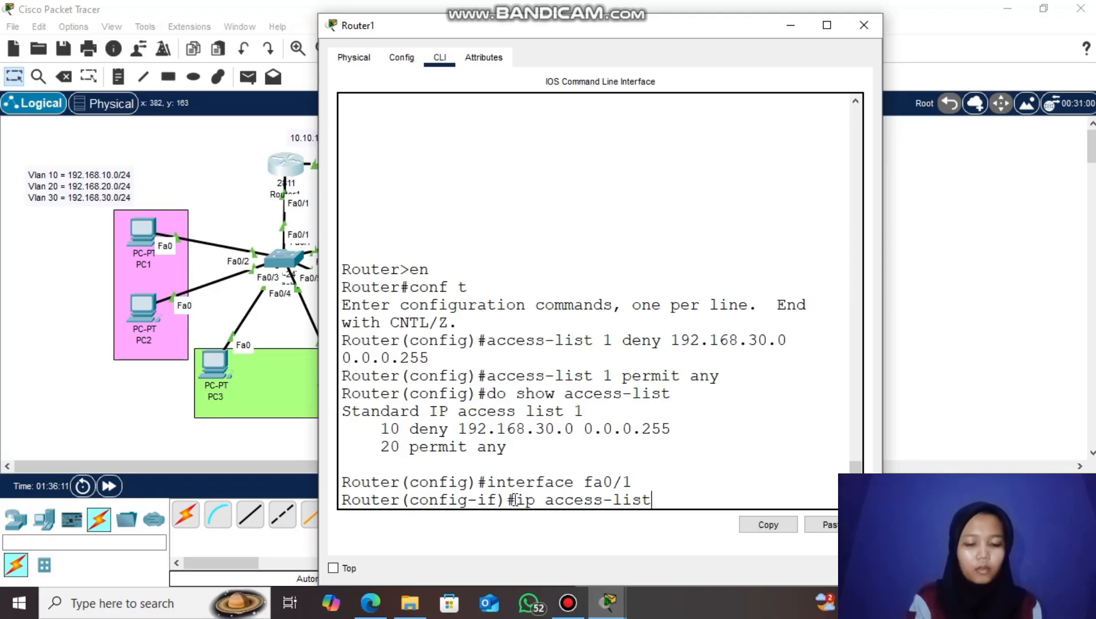
pyautogui.press('BackSpace')
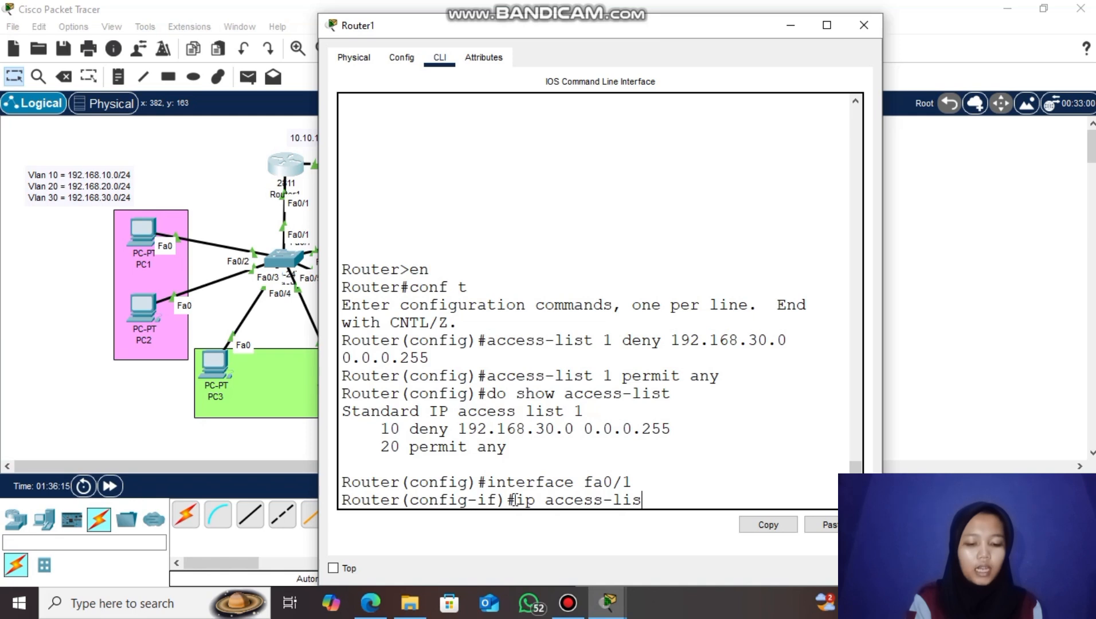
pyautogui.press('BackSpace')
pyautogui.press('BackSpace')
pyautogui.press('BackSpace')
pyautogui.press('BackSpace')
pyautogui.press('BackSpace')
pyautogui.press('BackSpace')
pyautogui.press('BackSpace')
pyautogui.press('BackSpace')
pyautogui.press('BackSpace')
pyautogui.press('BackSpace')
pyautogui.press('BackSpace')
pyautogui.press('BackSpace')
pyautogui.press('BackSpace')
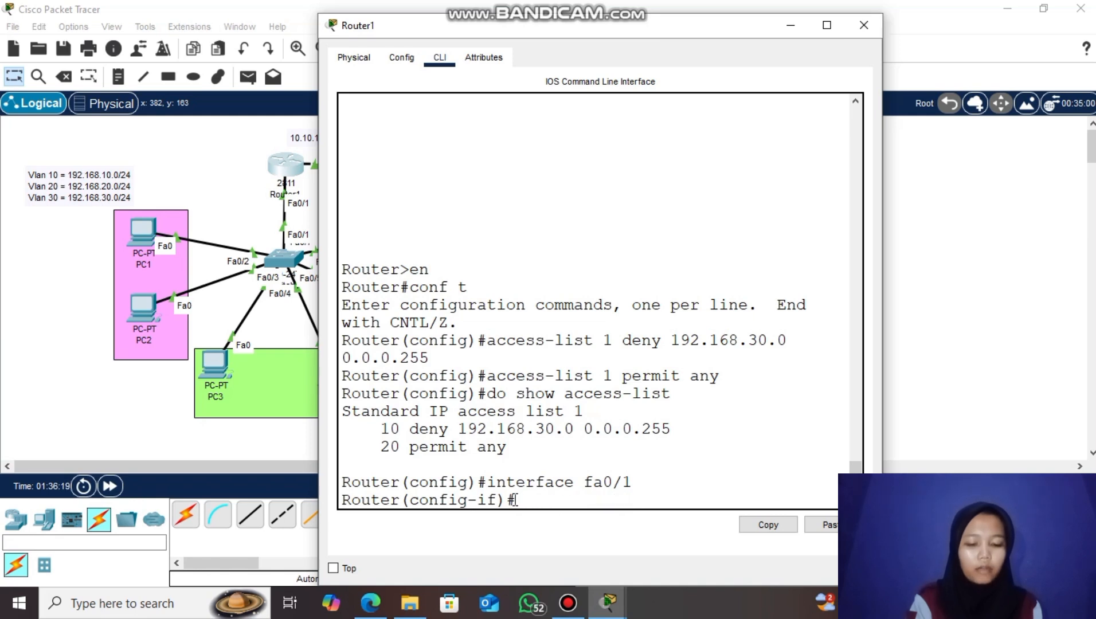
pyautogui.write('exit')
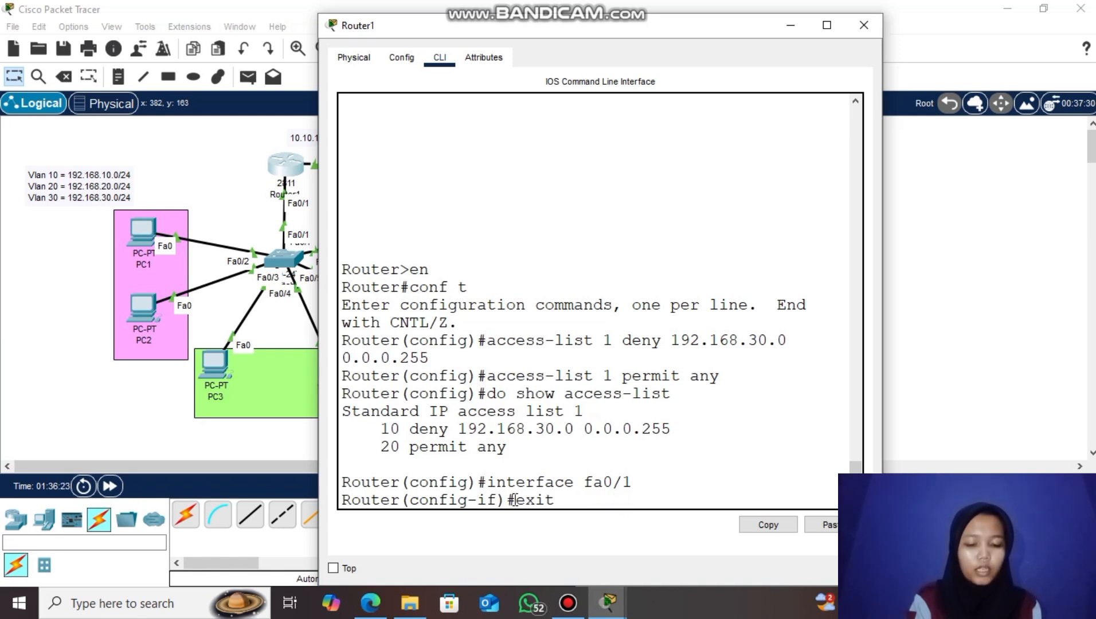
pyautogui.press('Return')
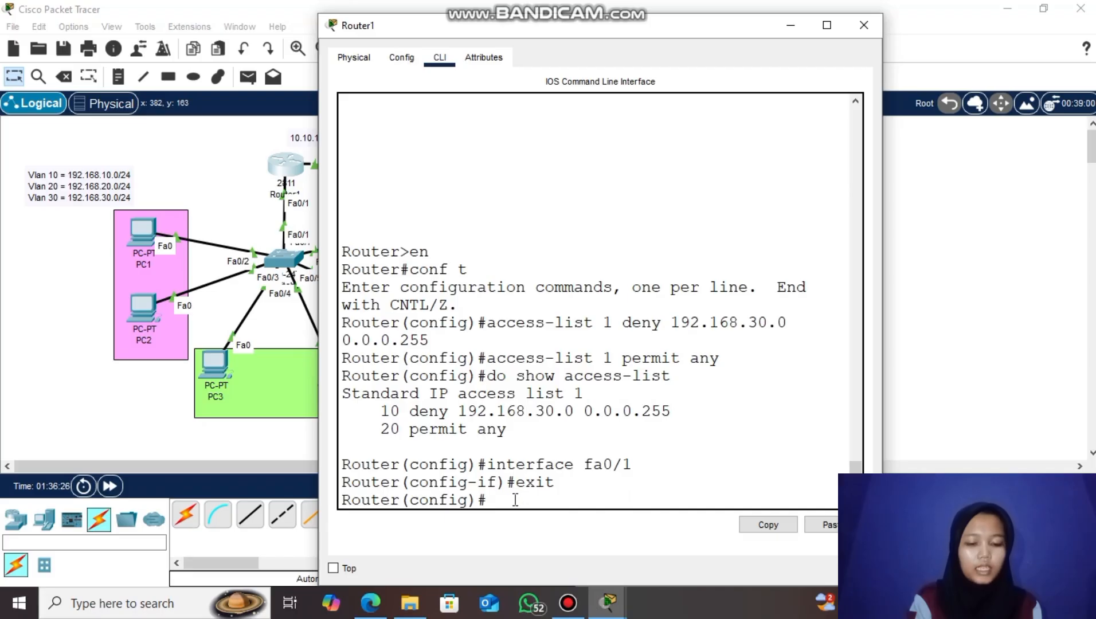
# - Apply access list 1 inbound on Router1's subinterface fa0/1.30 with ip access-group 1 in, and return to global configuration mode
pyautogui.write('int')
pyautogui.press('Tab')
pyautogui.write('fa0/1.')
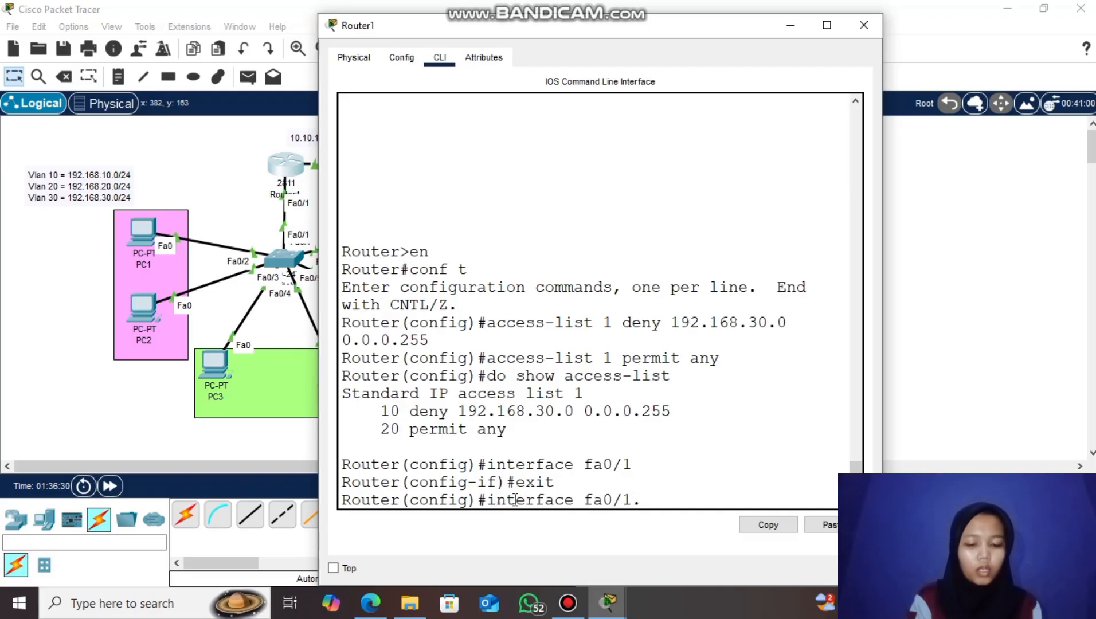
pyautogui.write('30')
pyautogui.press('Return')
pyautogui.write('ip access-')
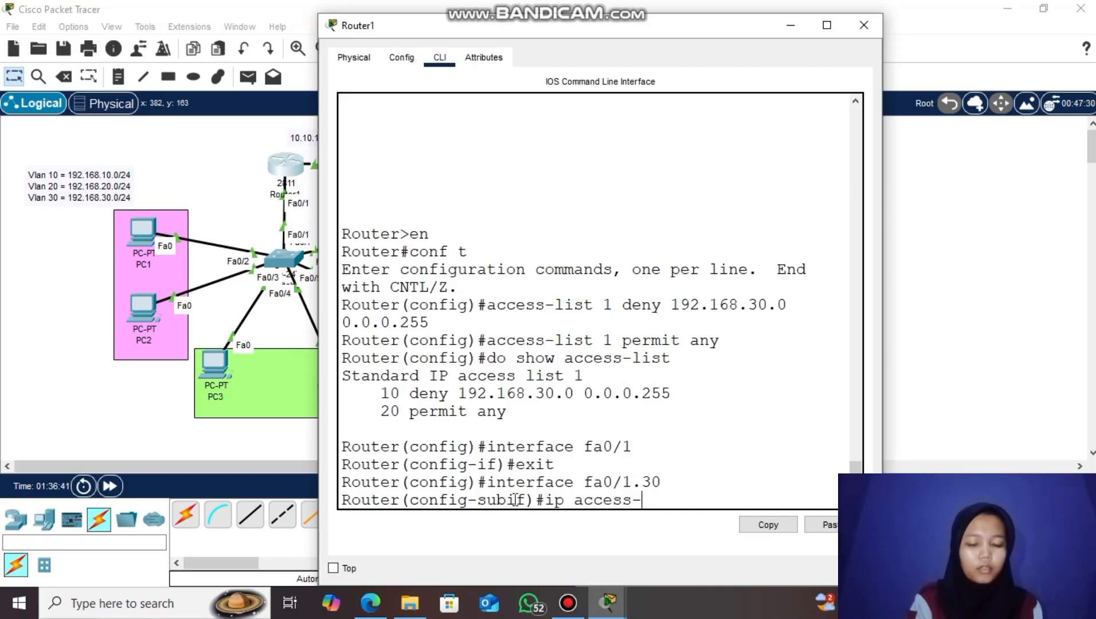
pyautogui.write('group 1 in')
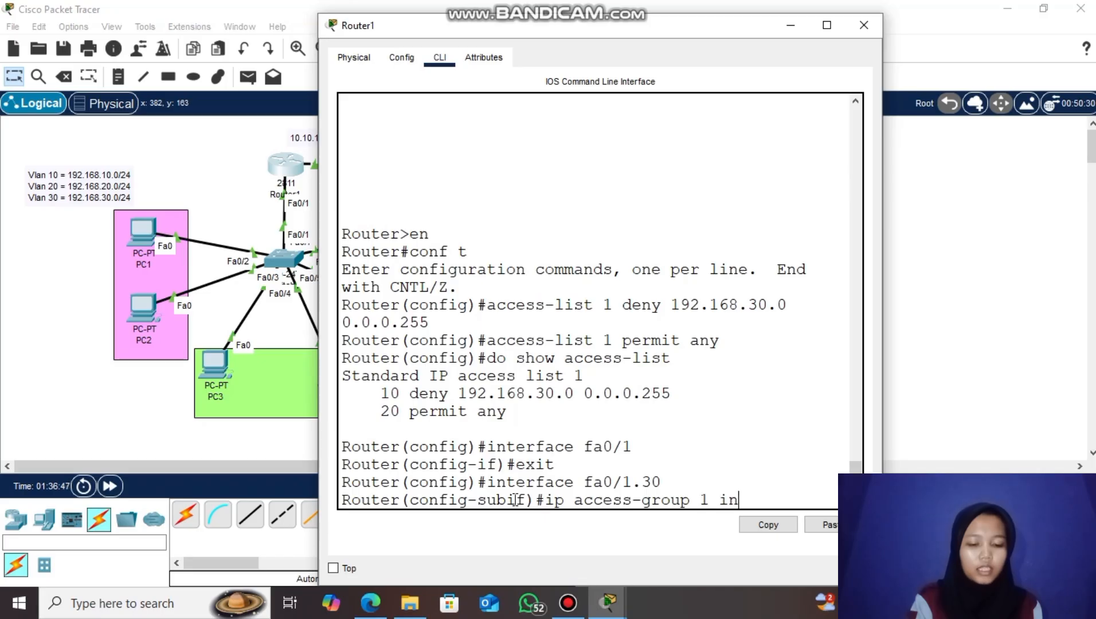
pyautogui.press('Return')
pyautogui.write('exit')
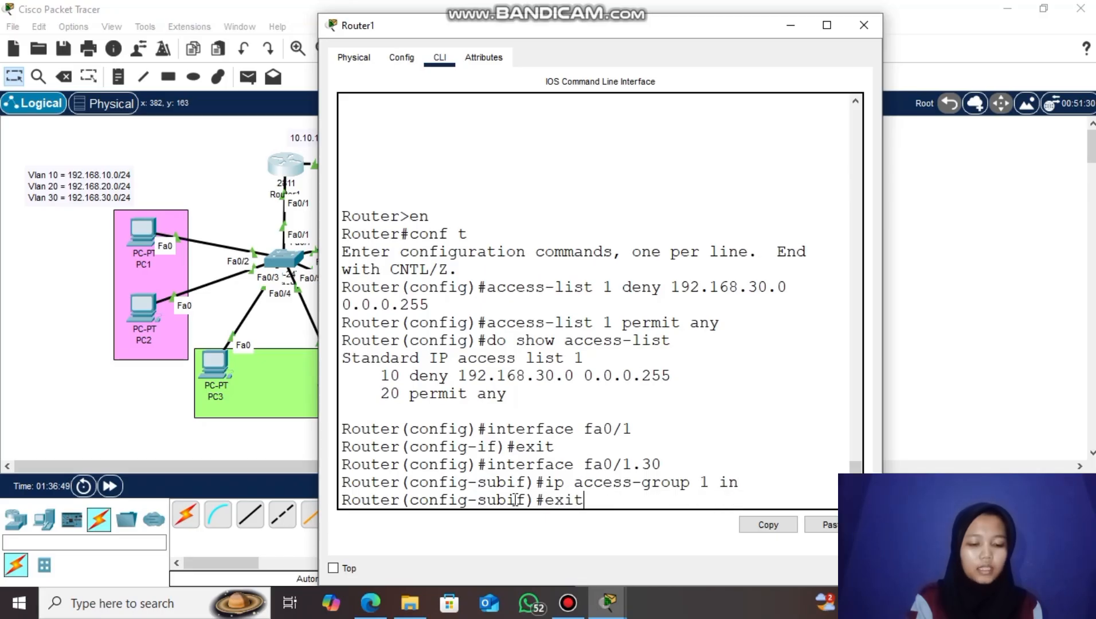
pyautogui.press('Return')
# - Run do show access-list on Router1 to check access list 1, and close the router's window
pyautogui.write('do show')
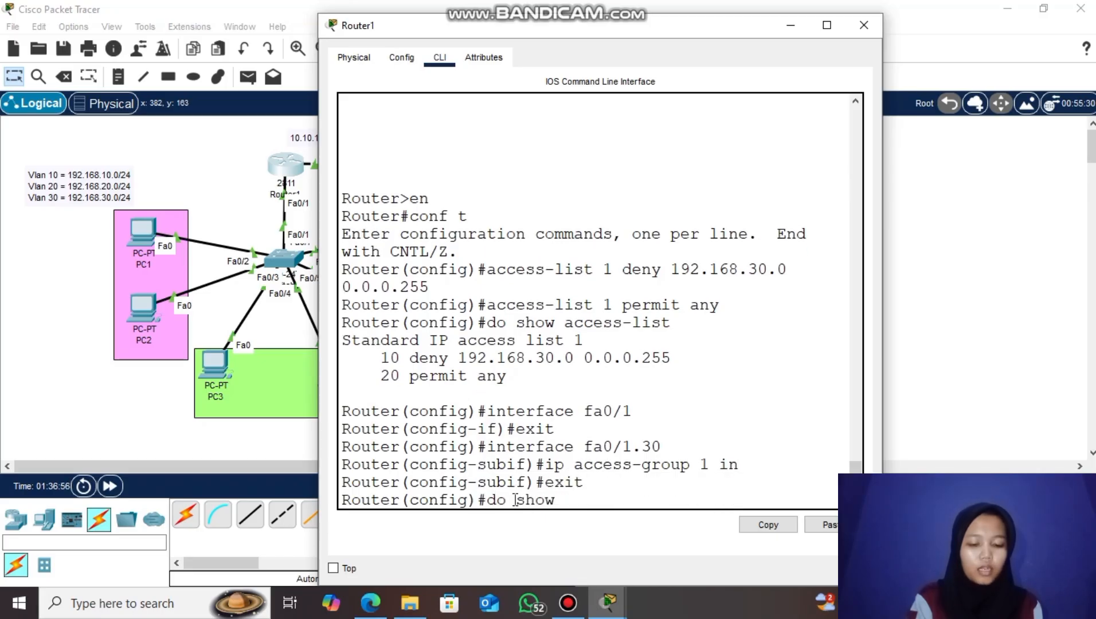
pyautogui.write(' access')
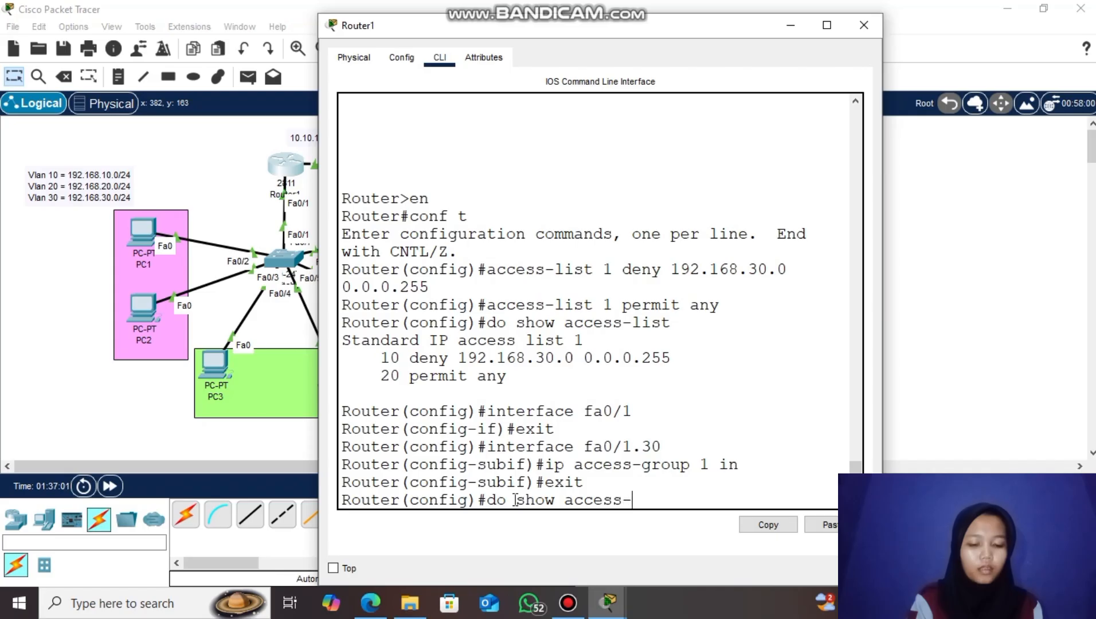
pyautogui.write('-list')
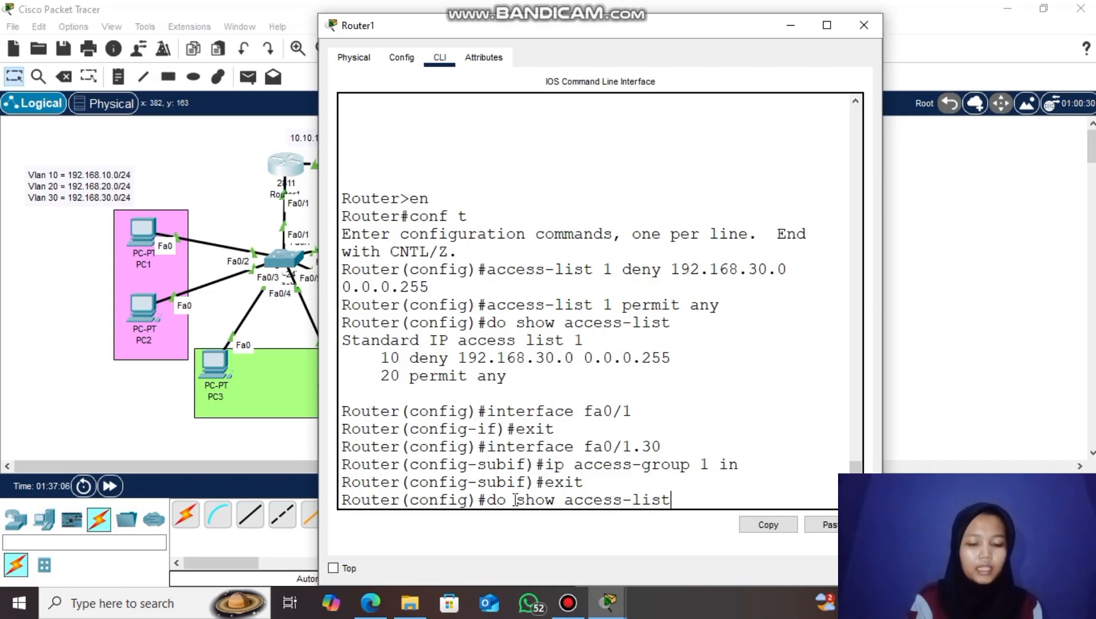
pyautogui.press('Return')
pyautogui.click(863, 25)
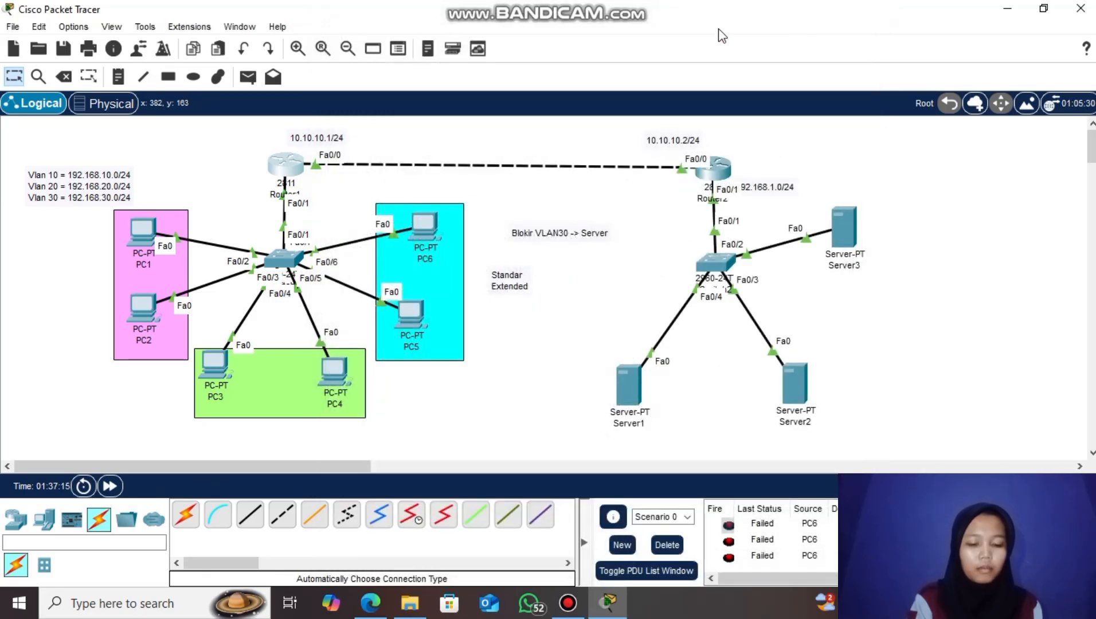
# - Send a simple PDU from PC5 to Router1 to test VLAN 30's connection to its gateway router
pyautogui.click(248, 78)
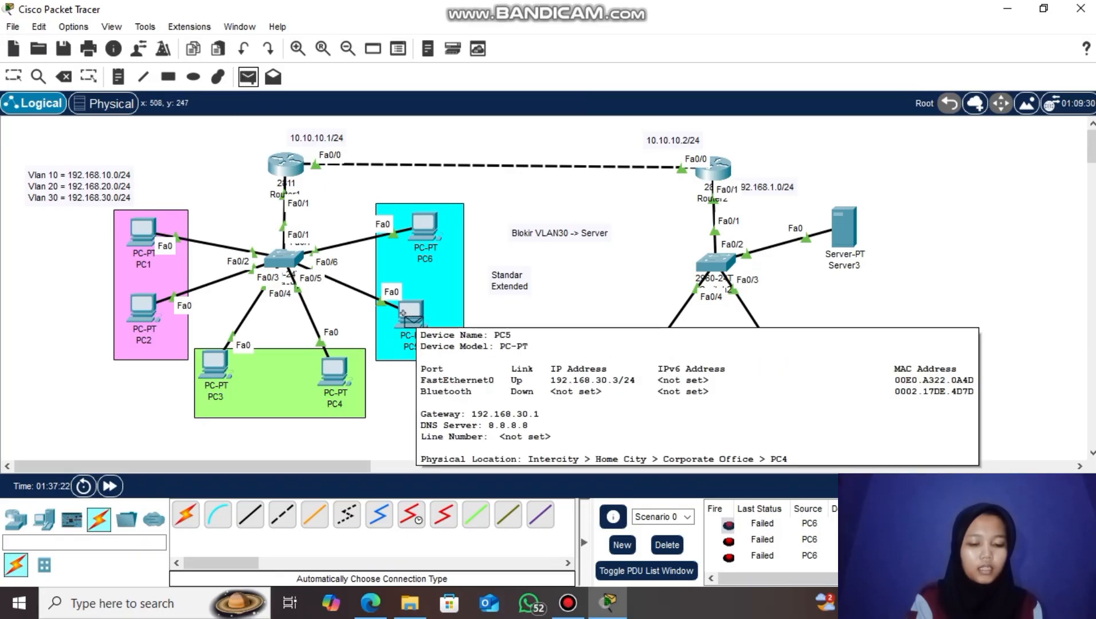
pyautogui.click(402, 315)
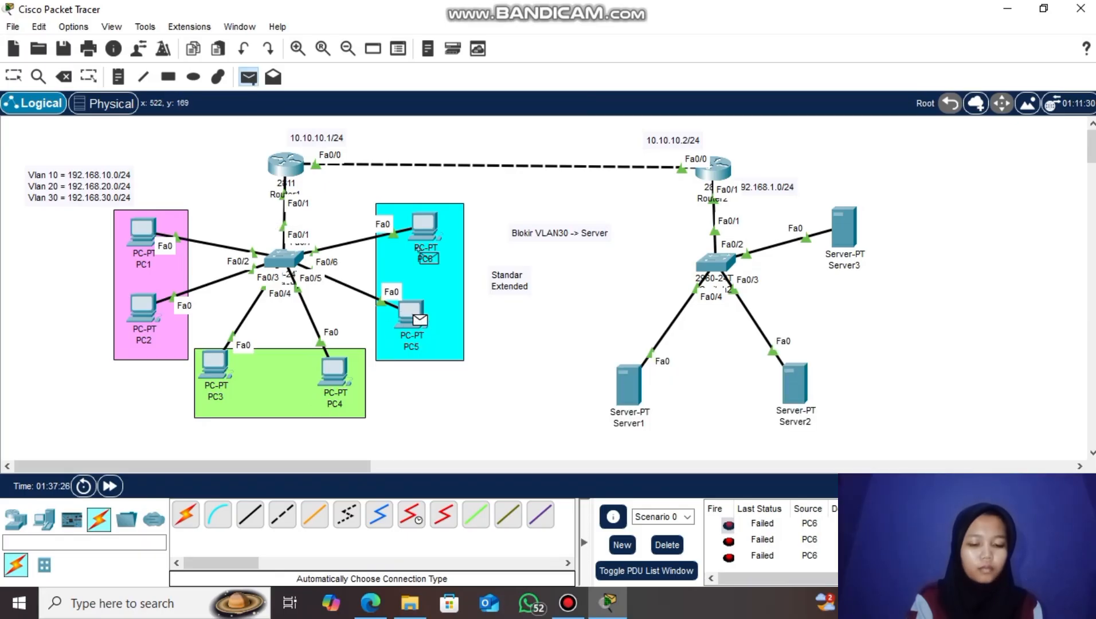
pyautogui.click(279, 166)
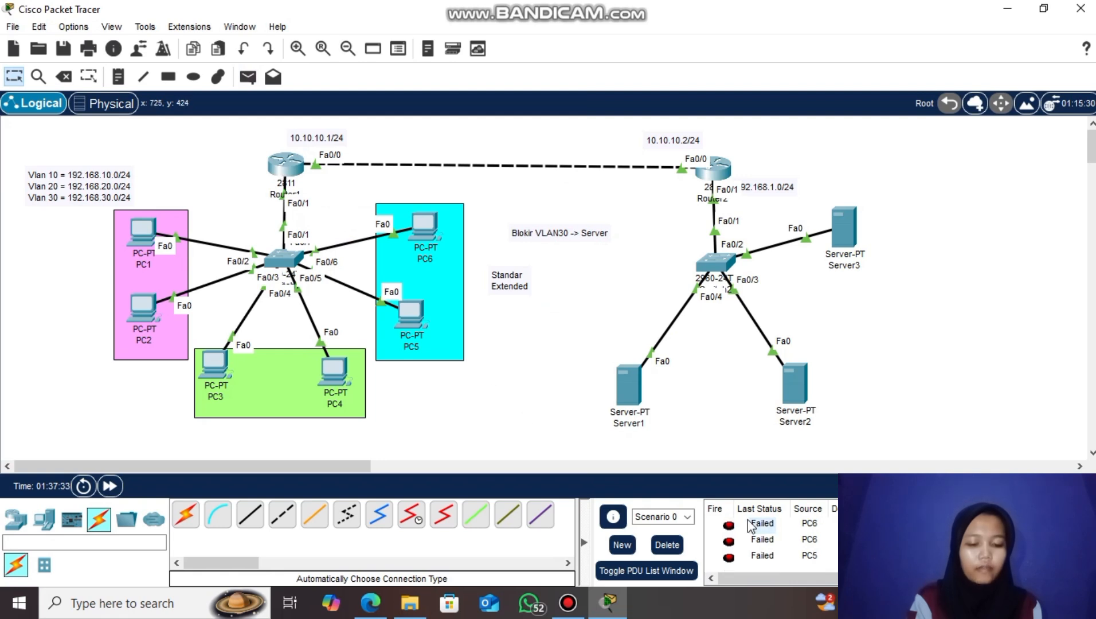
# - Clear the PDU results of Scenario 0 and send a simple PDU from PC5 to Router2
pyautogui.click(672, 549)
pyautogui.click(248, 77)
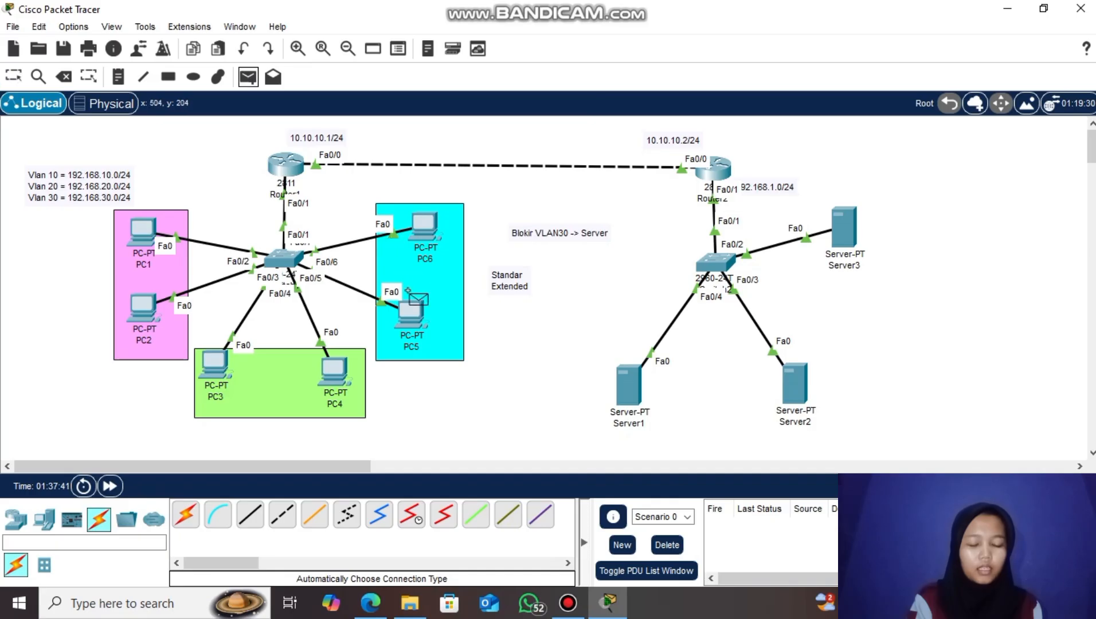
pyautogui.click(409, 314)
pyautogui.click(712, 170)
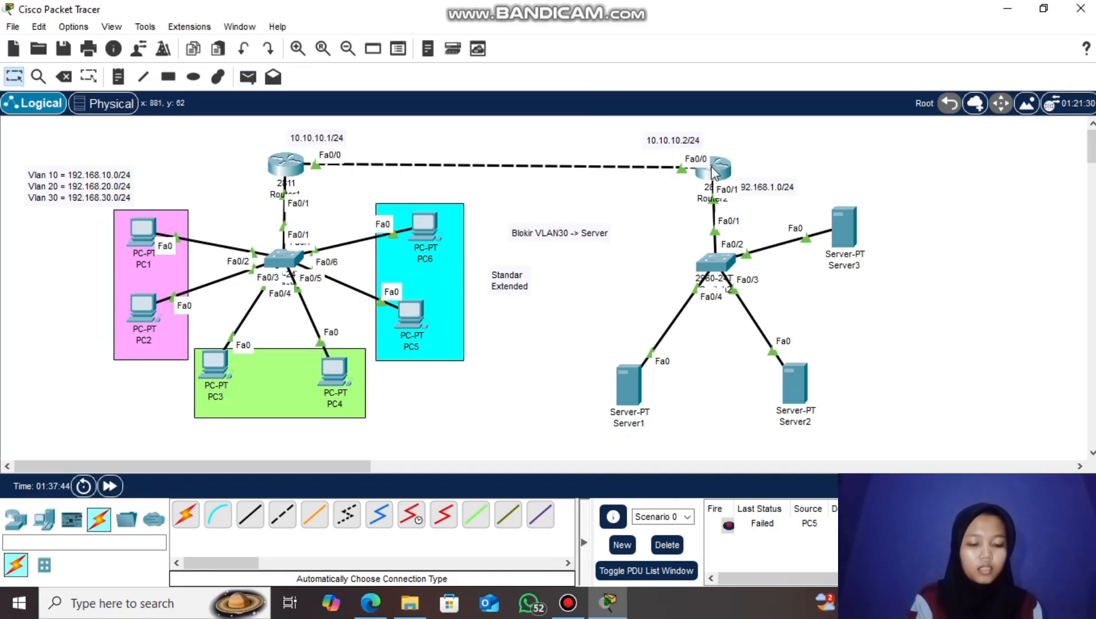
# - Send a simple PDU from PC5 to Server2 to test VLAN 30's access to the servers
pyautogui.click(248, 77)
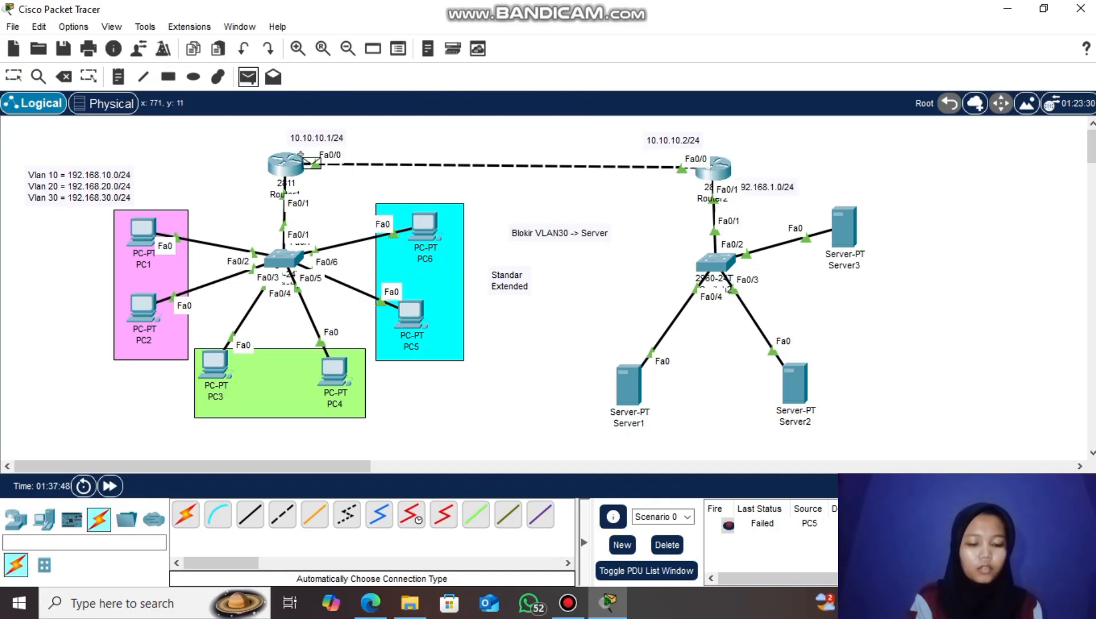
pyautogui.click(400, 310)
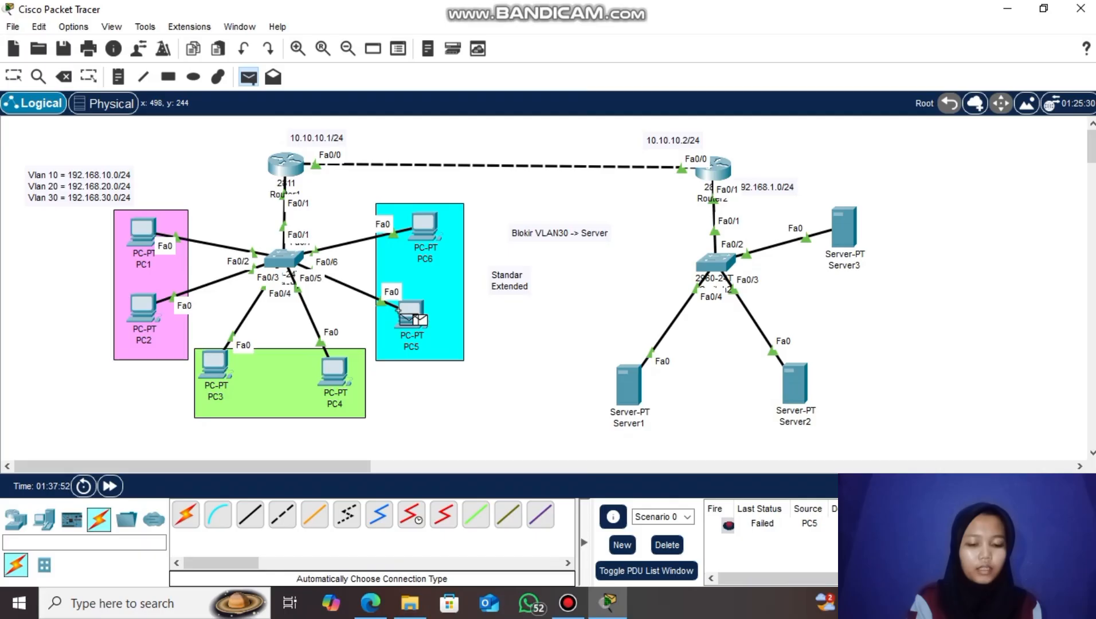
pyautogui.click(789, 389)
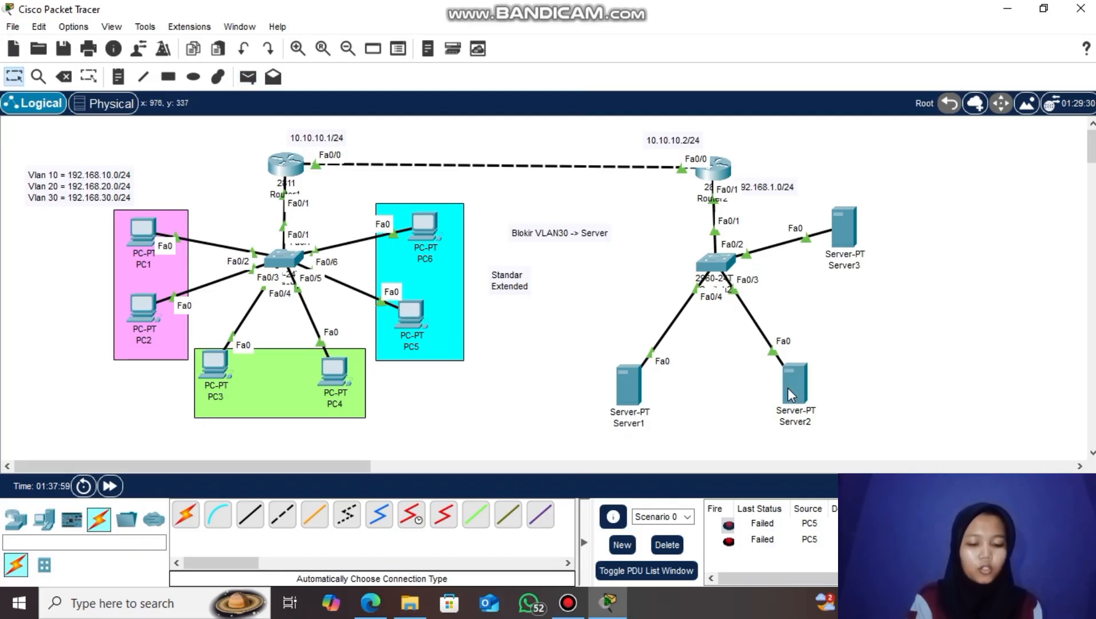
# - Run do show access-list again on Router1 and examine the match count of the deny 192.168.30.0 entry
pyautogui.click(287, 167)
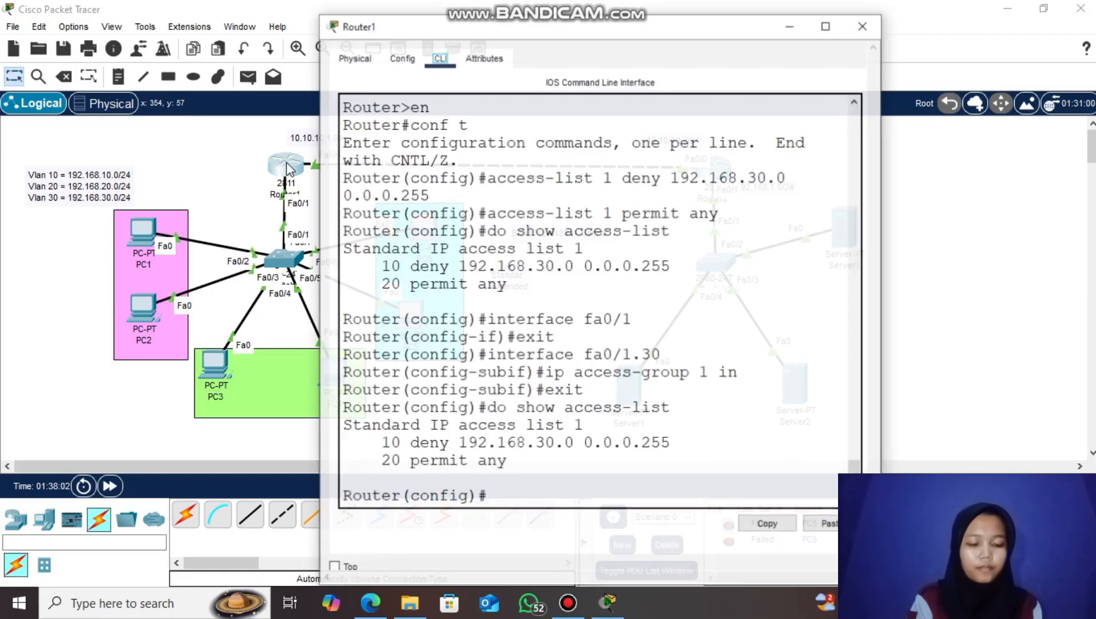
pyautogui.click(493, 496)
pyautogui.press('Up')
pyautogui.press('Return')
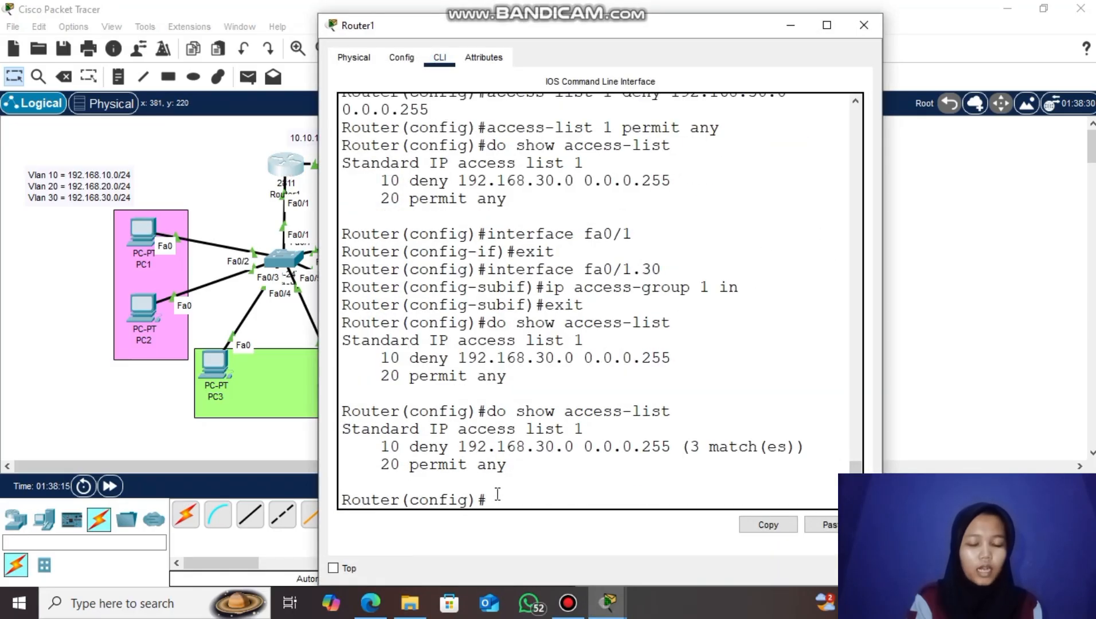
pyautogui.moveTo(682, 447); pyautogui.dragTo(844, 442)
pyautogui.click(843, 441)
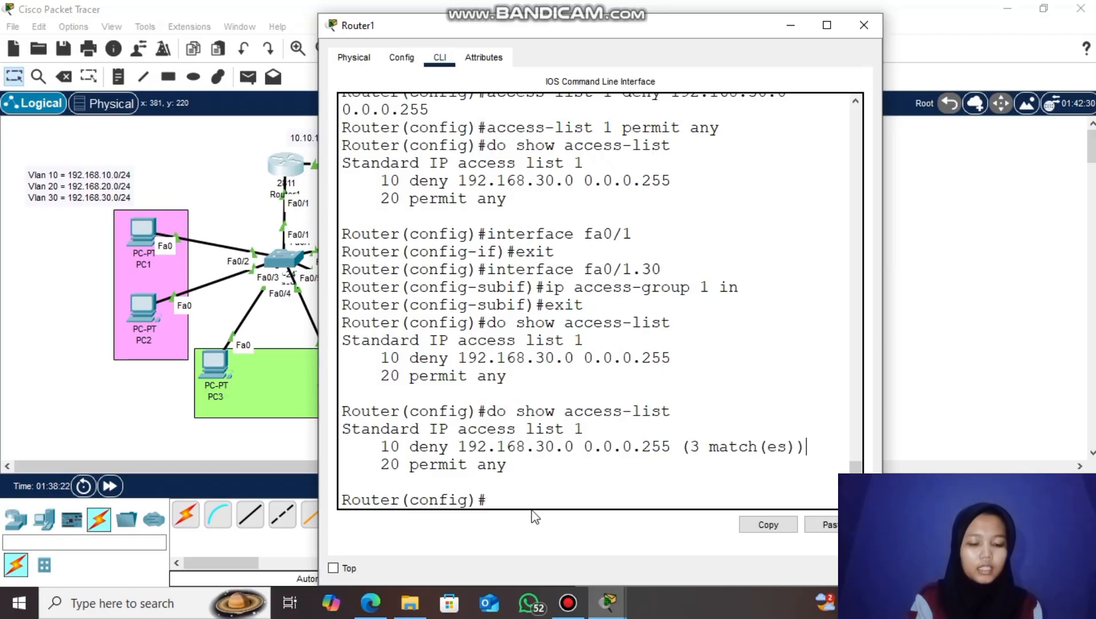
pyautogui.click(870, 26)
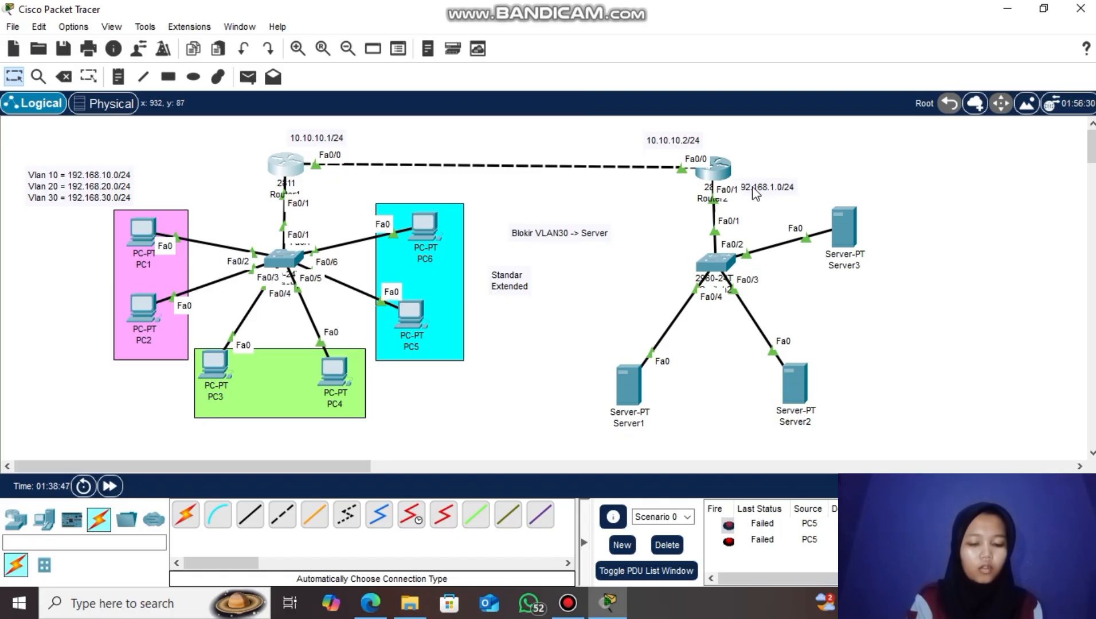
# - Remove inbound access group 1 from subinterface fa0/1.30 on Router1 and return to global configuration mode
pyautogui.click(282, 158)
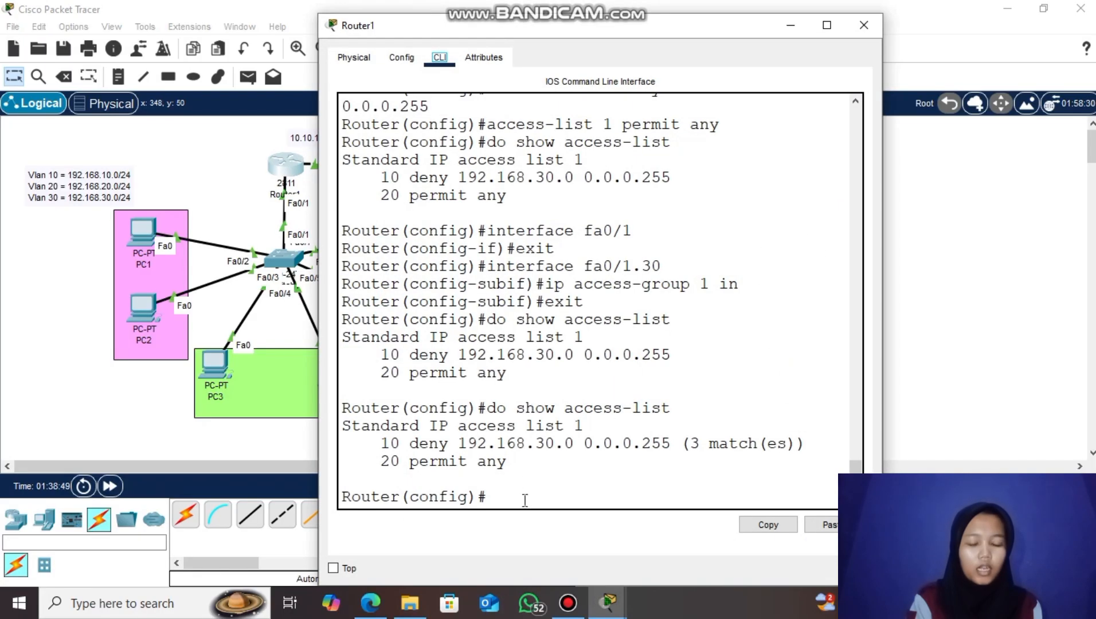
pyautogui.click(524, 501)
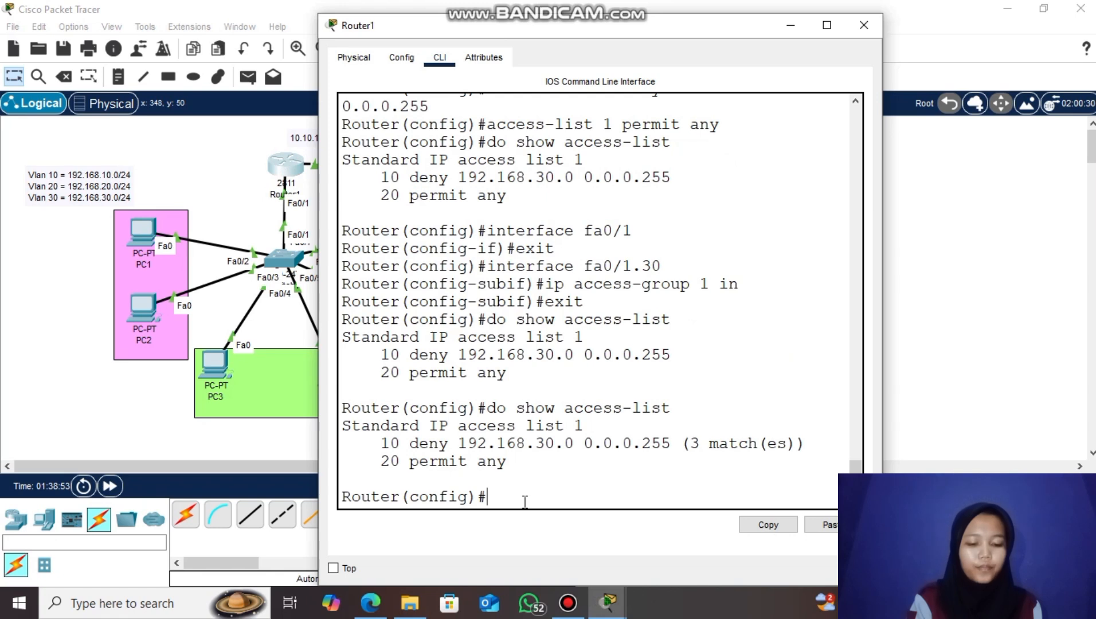
pyautogui.press('Up')
pyautogui.press('Up')
pyautogui.press('Up')
pyautogui.press('Up')
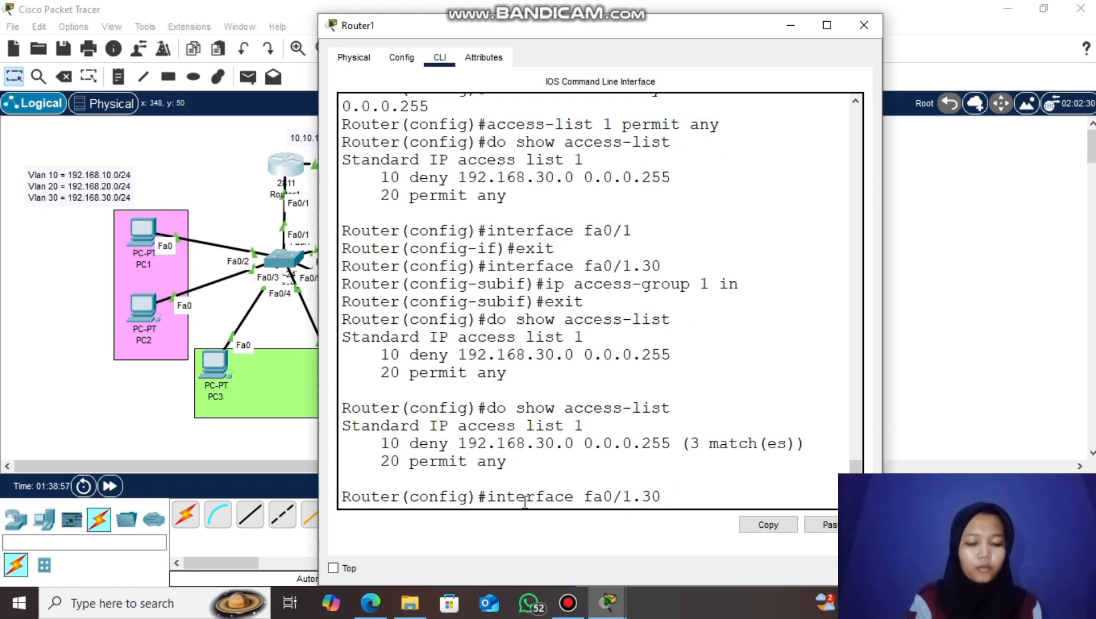
pyautogui.press('Return')
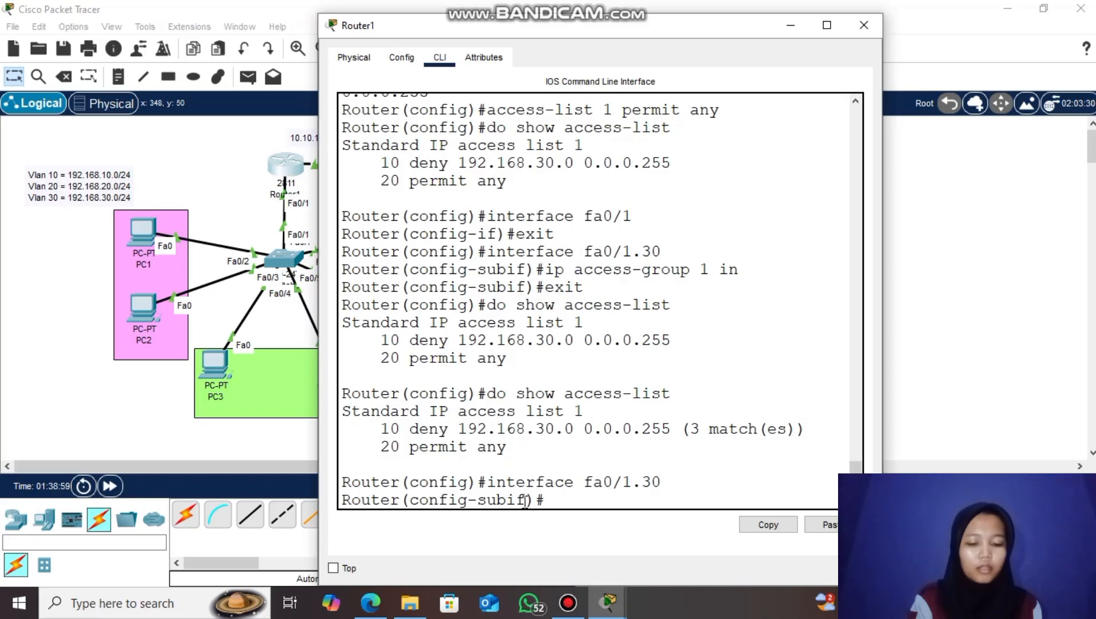
pyautogui.press('Up')
pyautogui.press('Up')
pyautogui.press('Up')
pyautogui.press('Up')
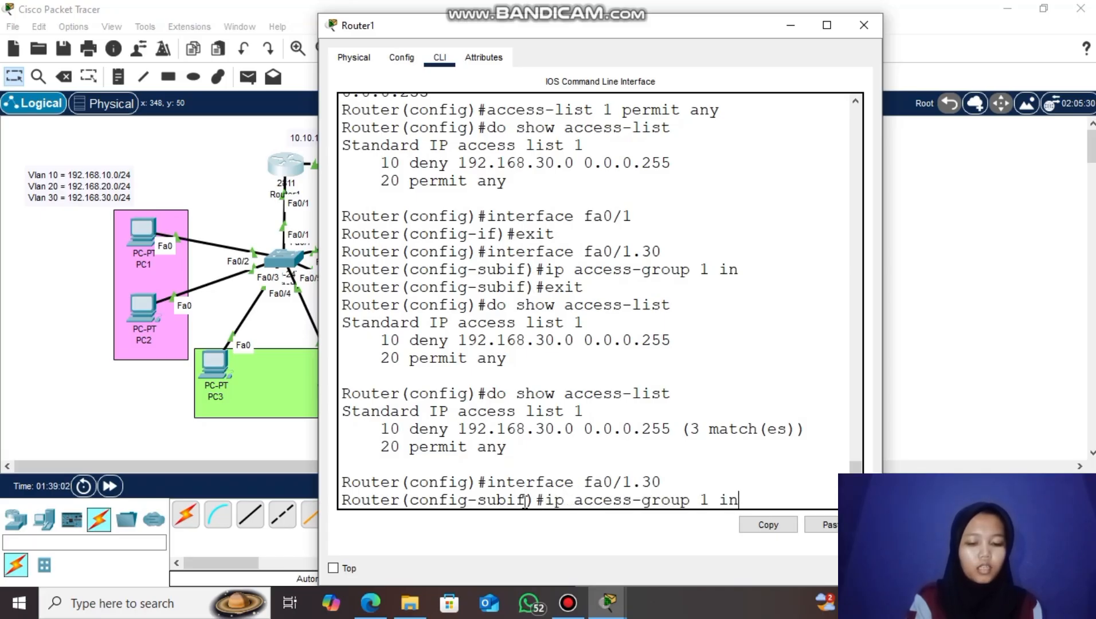
pyautogui.press('Left')
pyautogui.press('Left')
pyautogui.press('Left')
pyautogui.press('Left')
pyautogui.press('Left')
pyautogui.press('Left')
pyautogui.press('Left')
pyautogui.press('Left')
pyautogui.press('Left')
pyautogui.press('Left')
pyautogui.press('Left')
pyautogui.press('Left')
pyautogui.press('Left')
pyautogui.press('Left')
pyautogui.press('Left')
pyautogui.press('Left')
pyautogui.press('Left')
pyautogui.press('Left')
pyautogui.press('Left')
pyautogui.press('Left')
pyautogui.write('no')
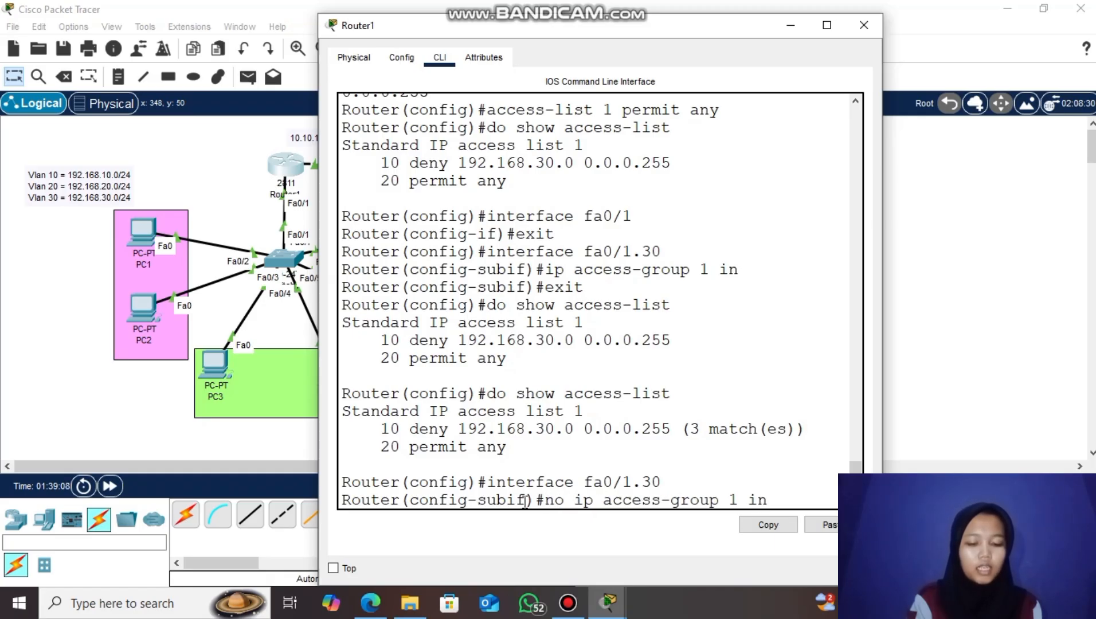
pyautogui.press('Return')
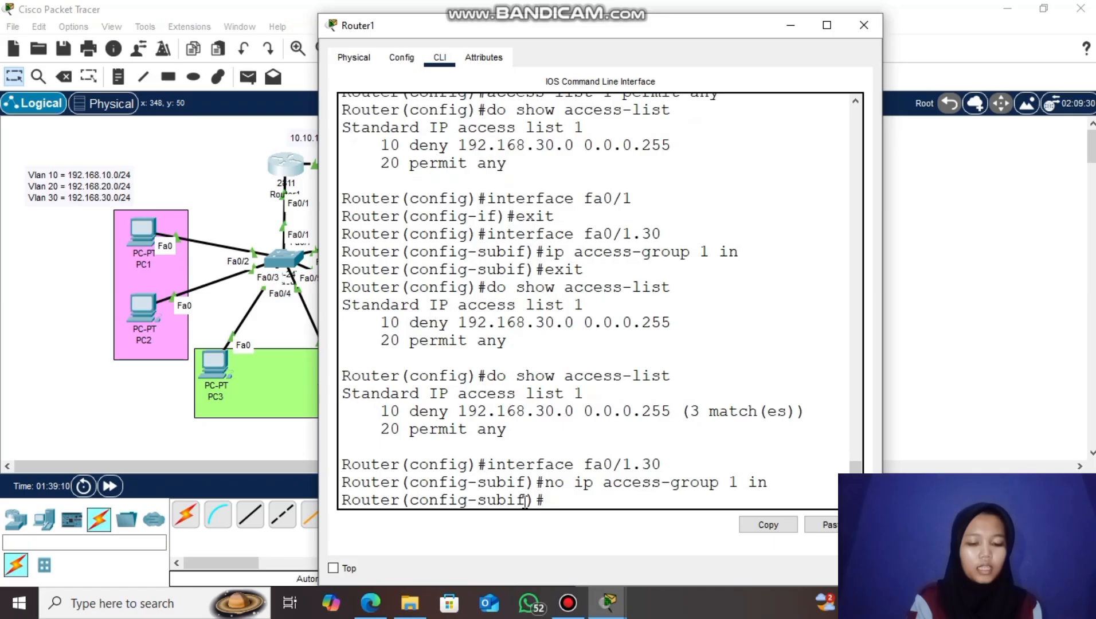
pyautogui.write('exit')
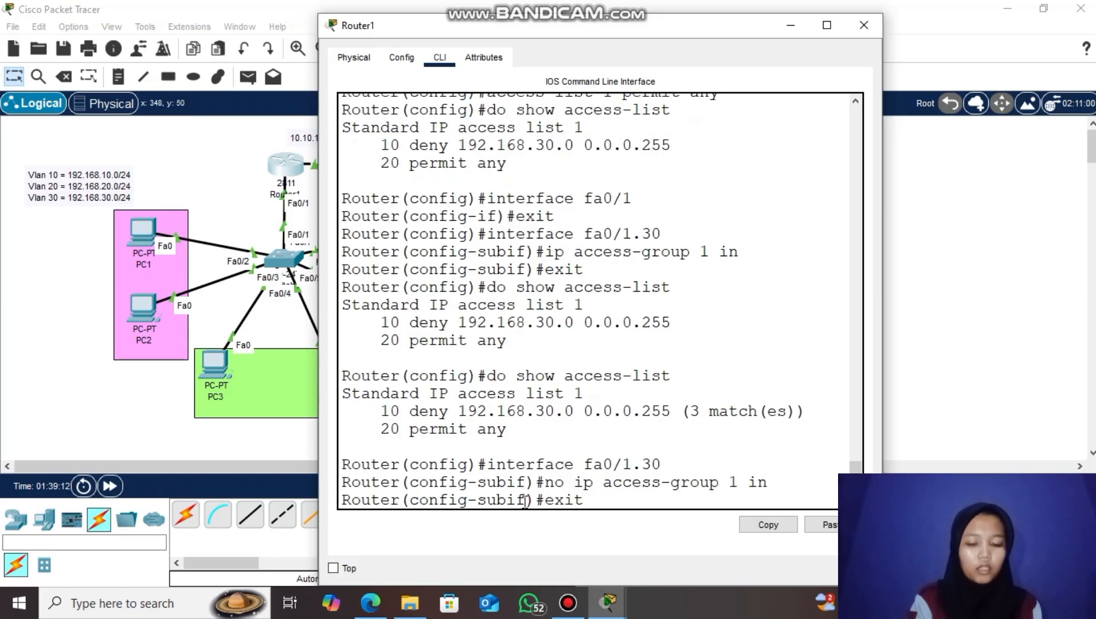
pyautogui.press('Return')
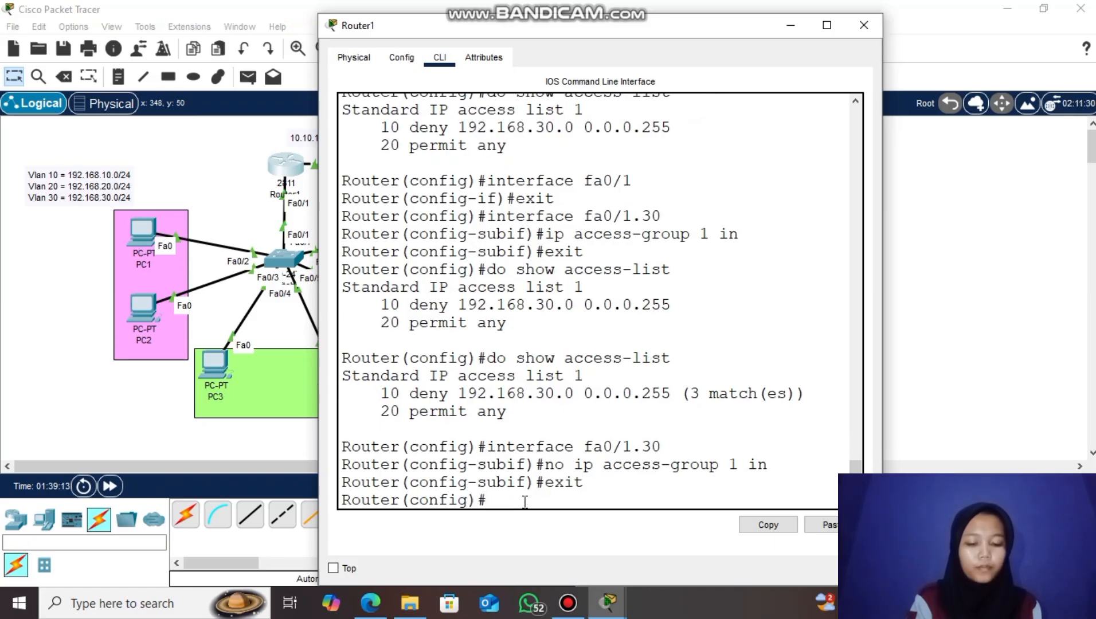
pyautogui.click(864, 25)
# - Apply access list 1 in the outbound direction on Router2's interface fa0/1
pyautogui.click(713, 167)
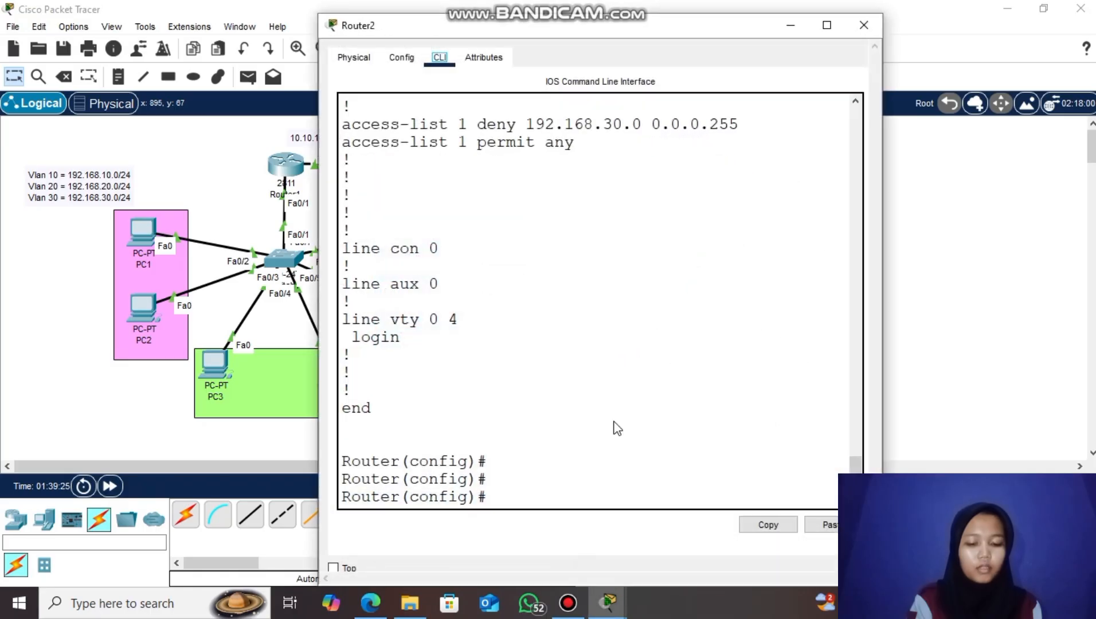
pyautogui.write('interface fa0/1')
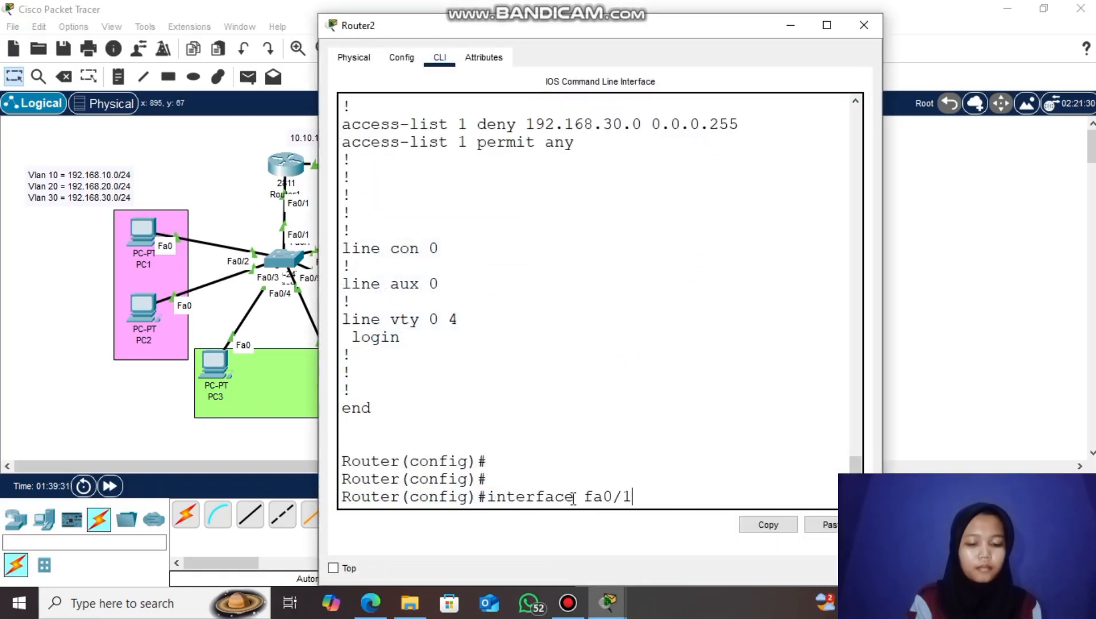
pyautogui.press('Return')
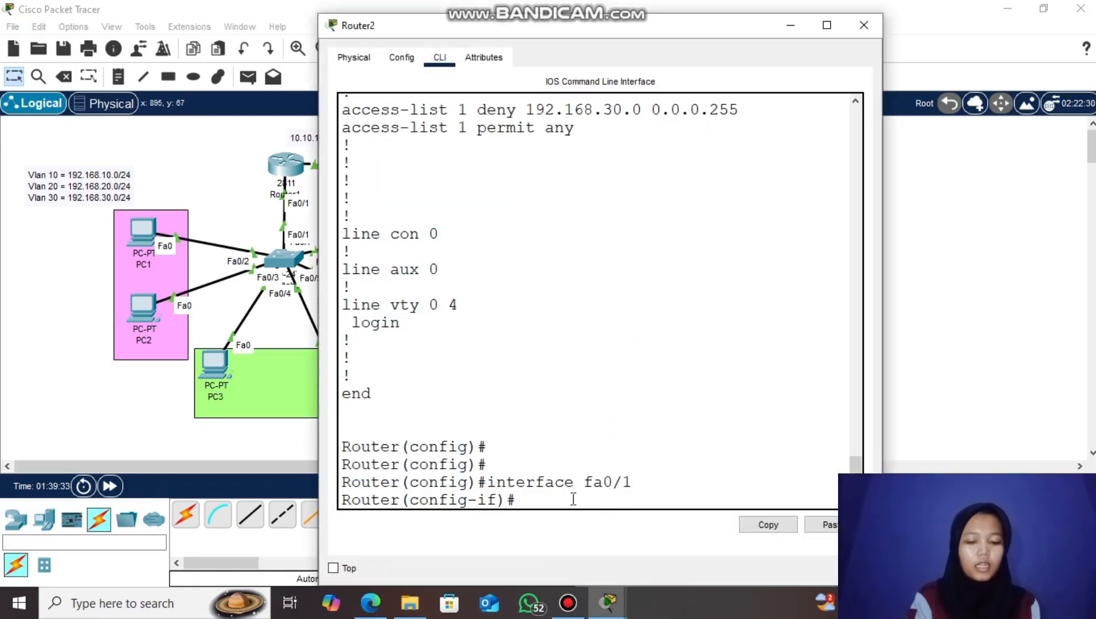
pyautogui.write('ip access')
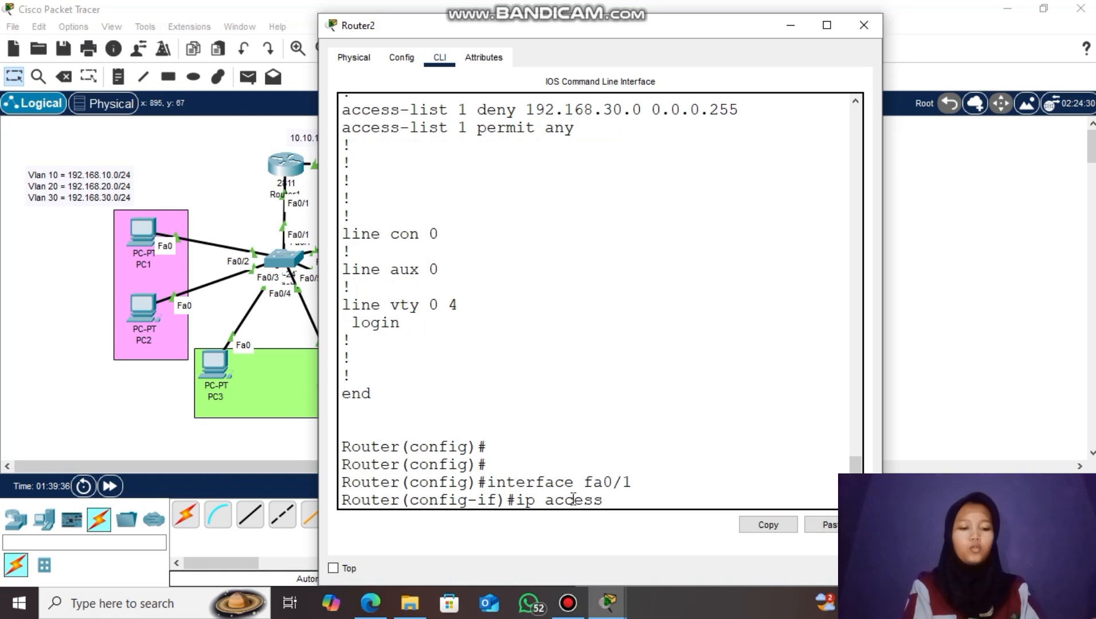
pyautogui.write('-group 1')
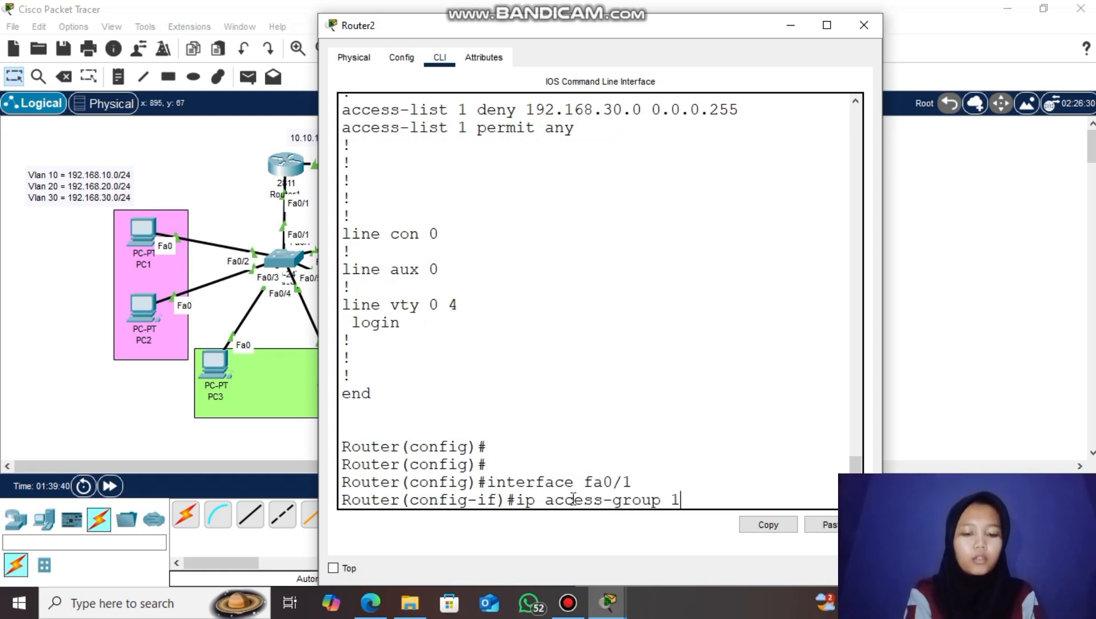
pyautogui.write(' out')
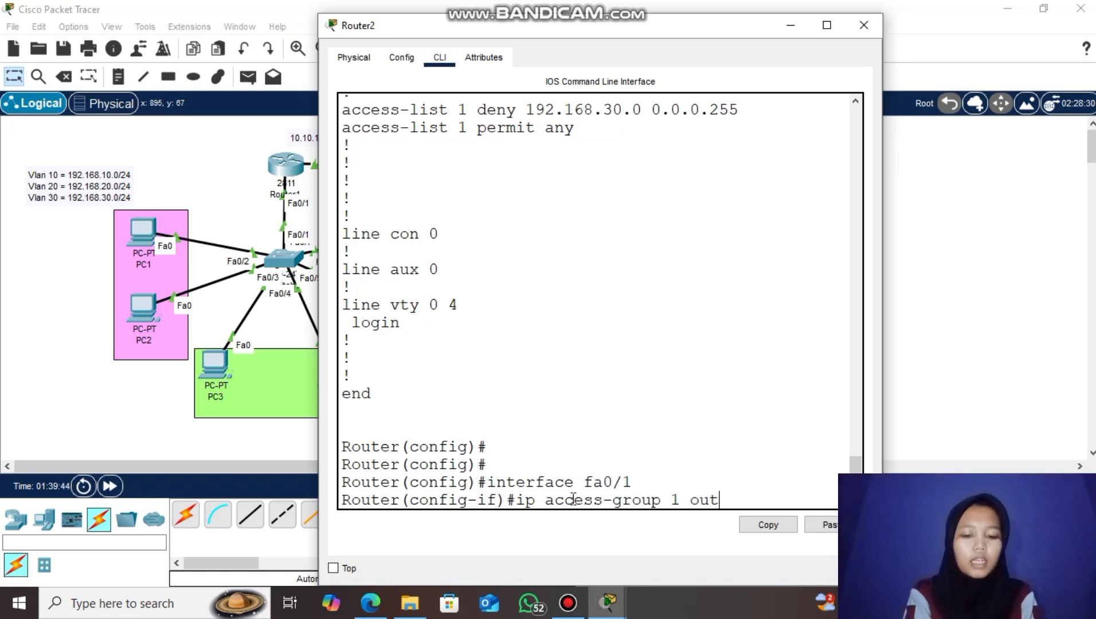
pyautogui.press('Return')
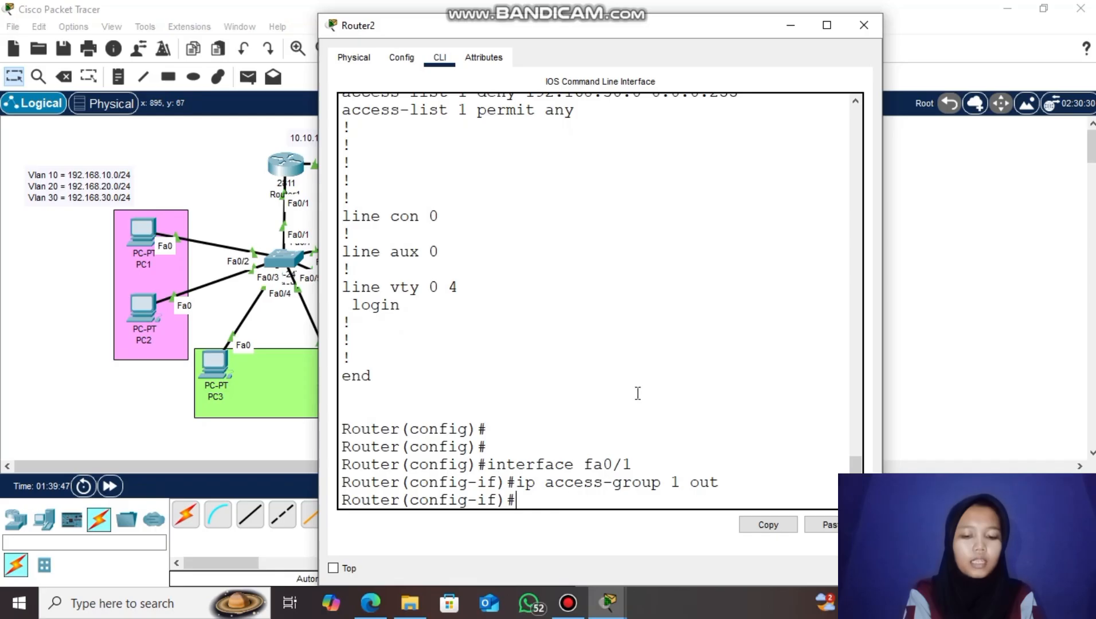
pyautogui.click(864, 24)
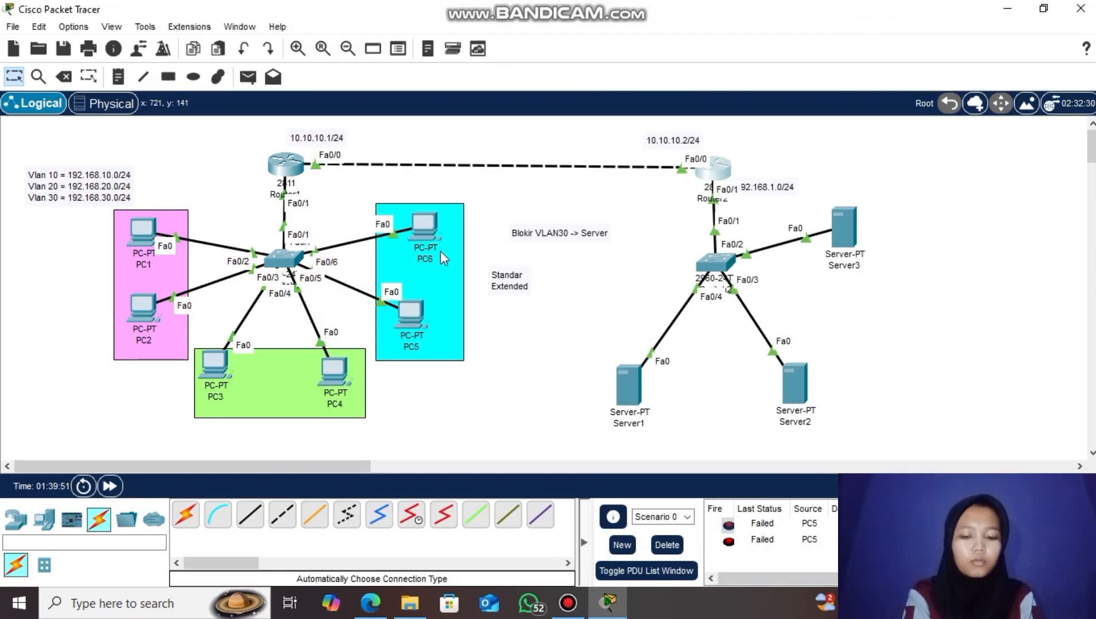
# - Send simple PDUs from PC6 to Router1 and to Router2 to test VLAN 30's access to both routers
pyautogui.click(242, 82)
pyautogui.click(424, 220)
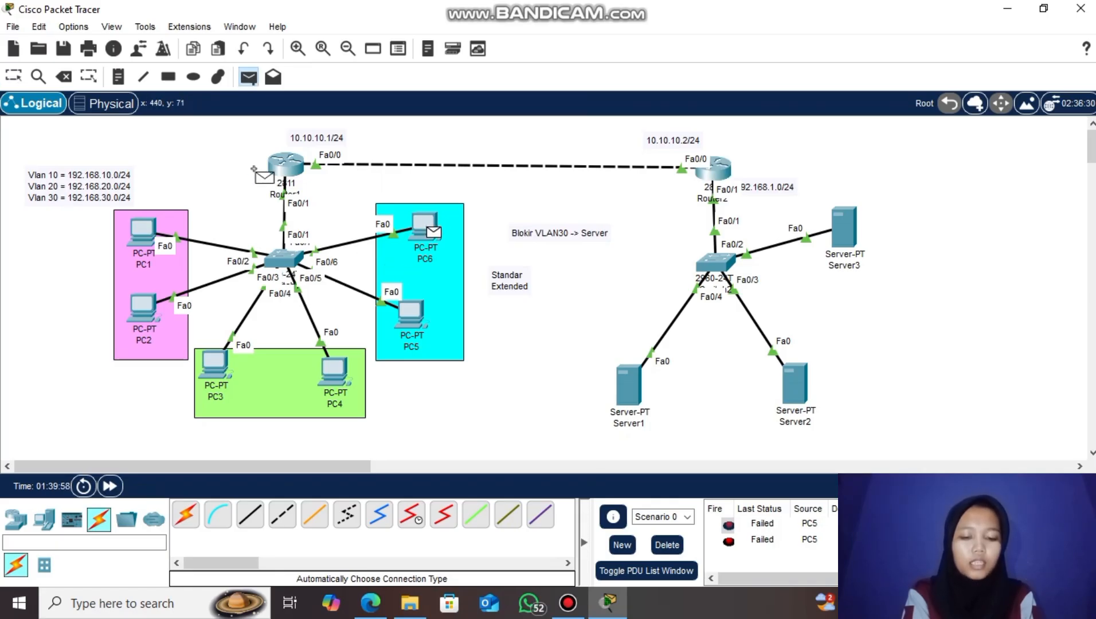
pyautogui.click(275, 167)
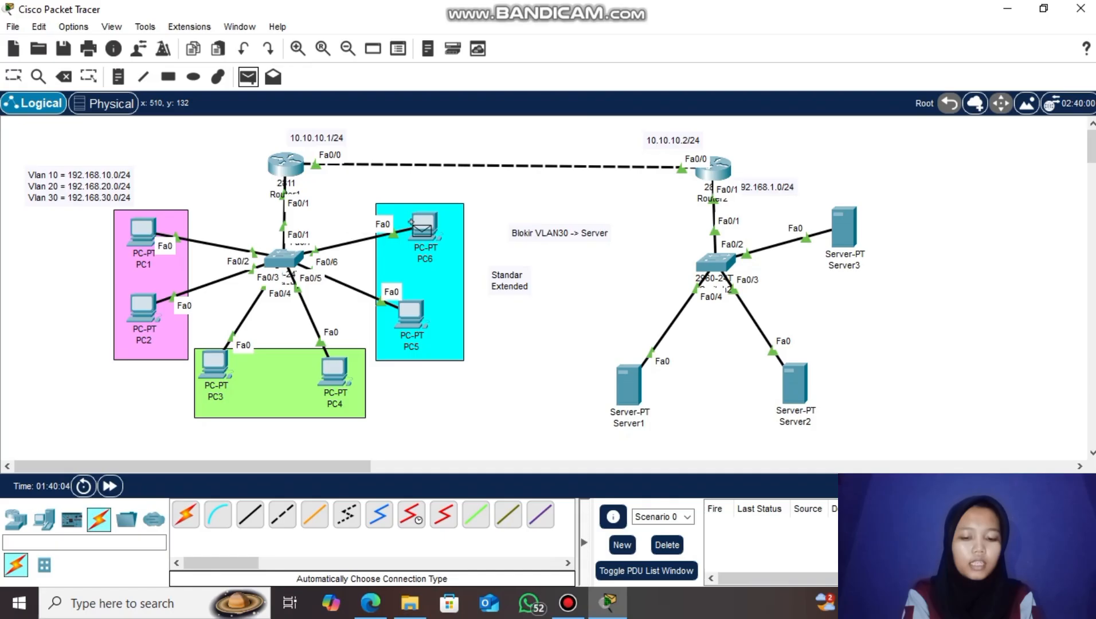
pyautogui.click(412, 224)
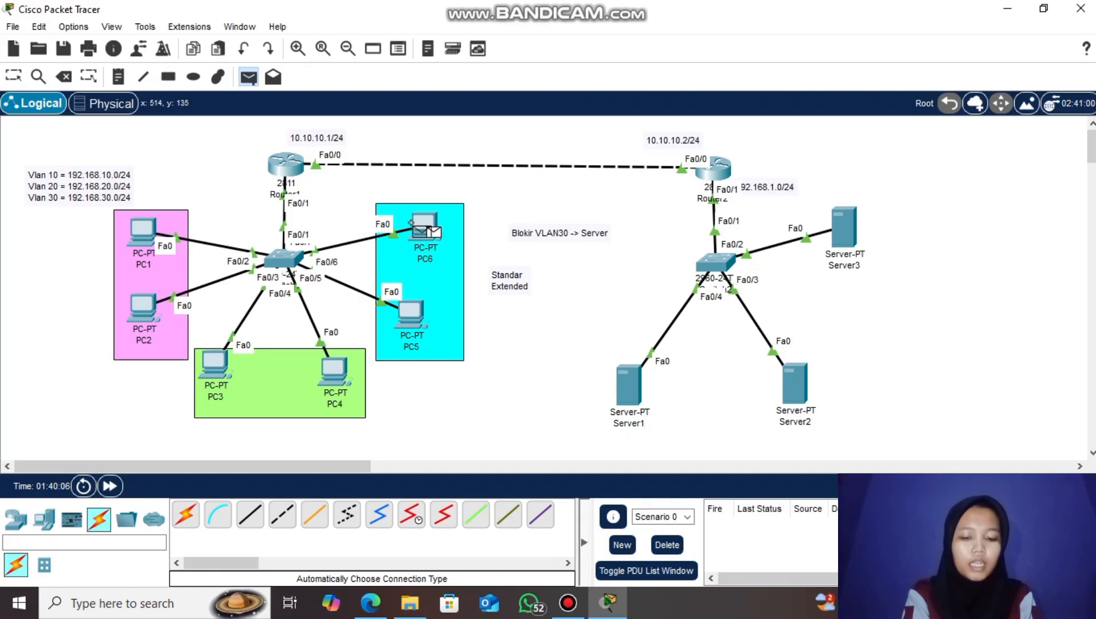
pyautogui.click(714, 172)
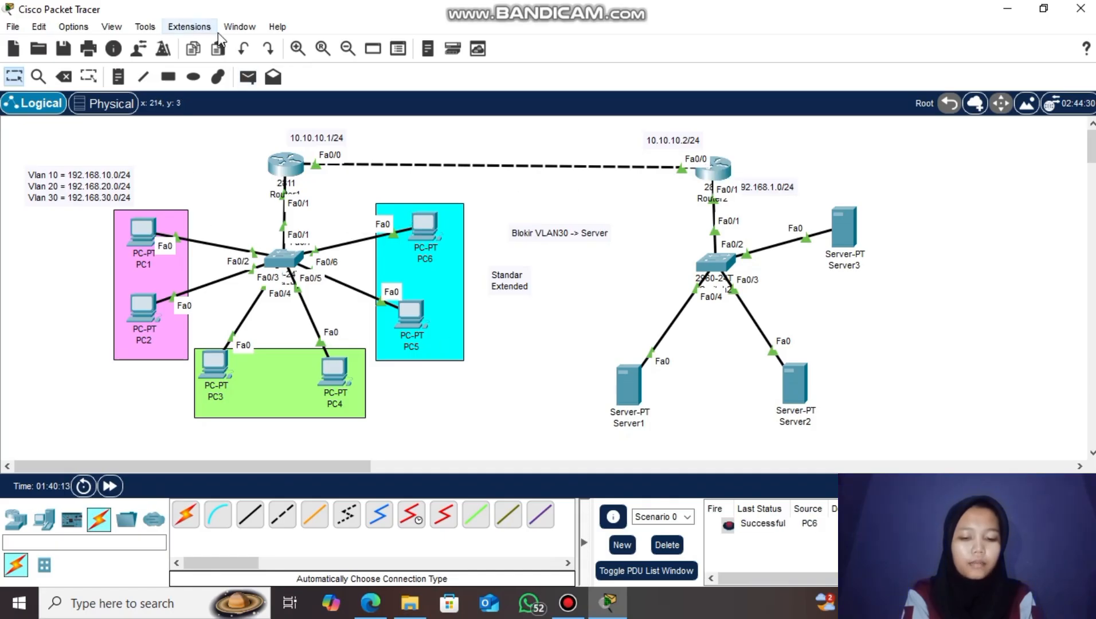
# - Send a simple PDU from PC6 to Server3 to test VLAN 30's access to the servers
pyautogui.click(248, 76)
pyautogui.click(413, 214)
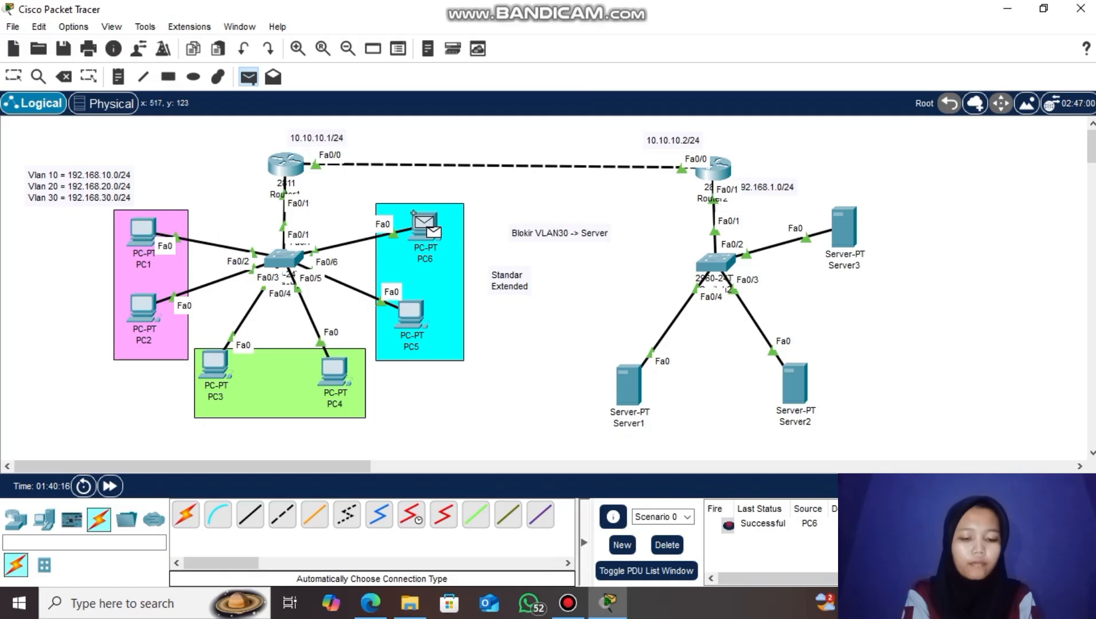
pyautogui.click(848, 221)
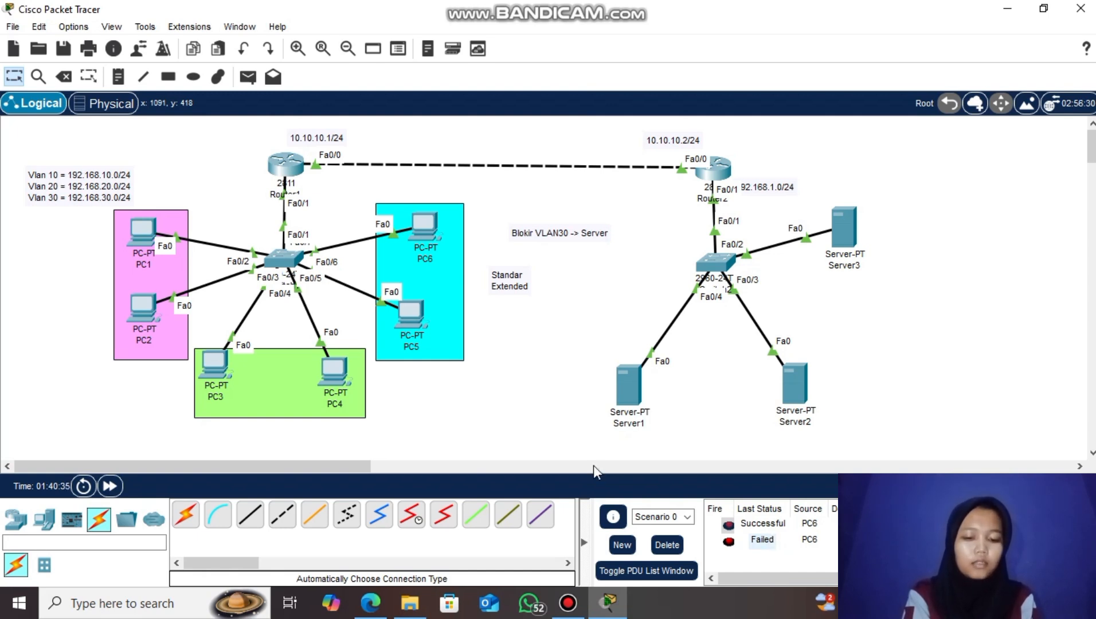
# - Add the note "Blokir PC 2 -> Server" to the workspace below the Standar Extended note
pyautogui.click(121, 76)
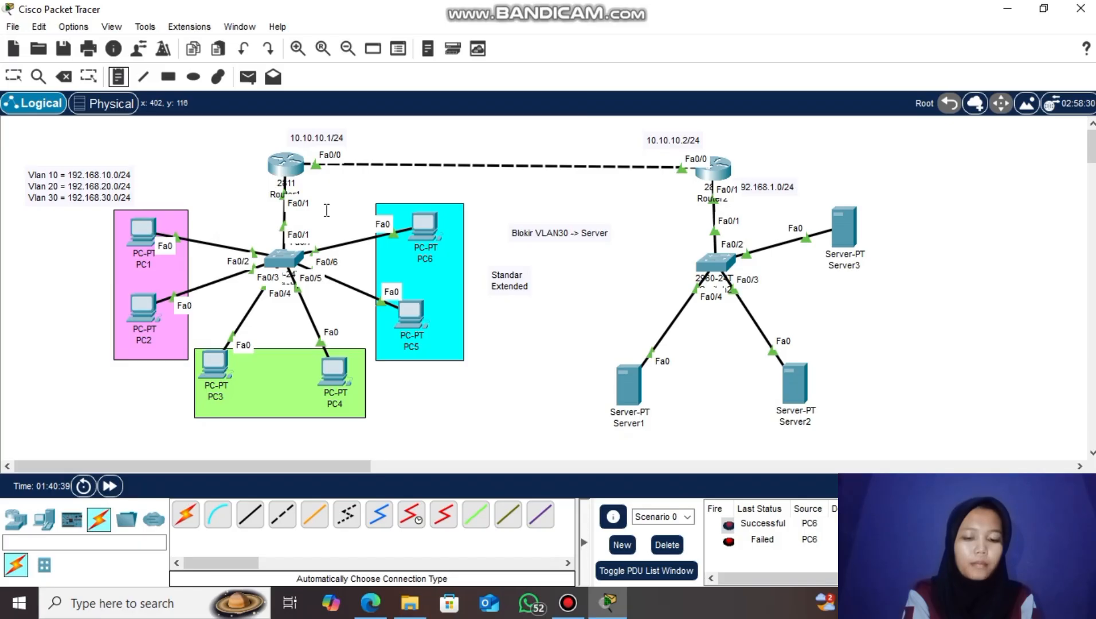
pyautogui.click(519, 318)
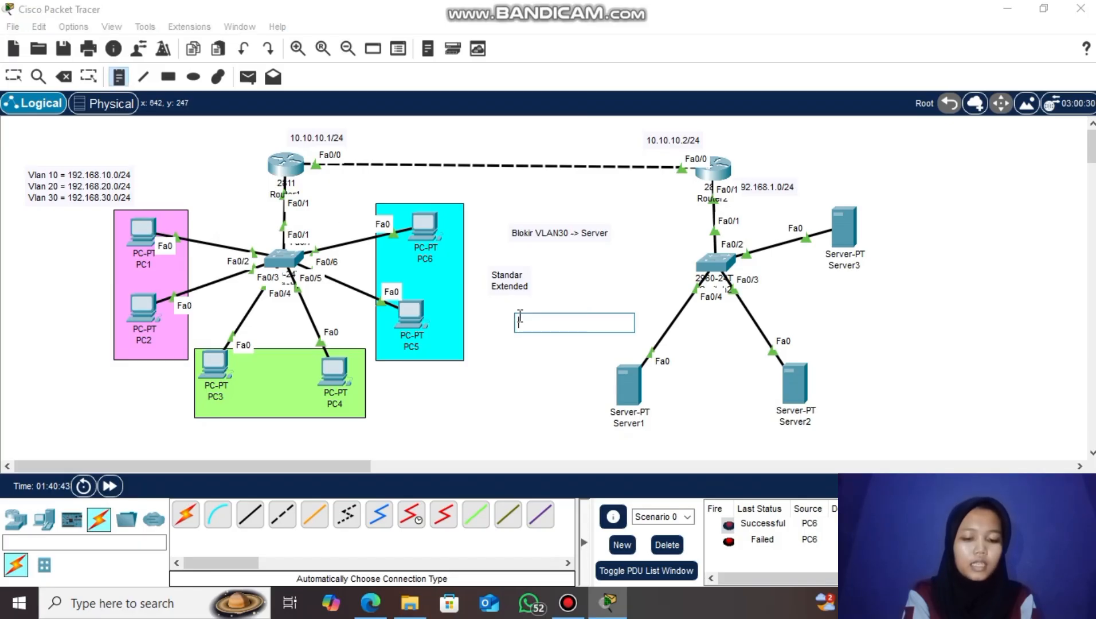
pyautogui.write('Blokir PC 2 -')
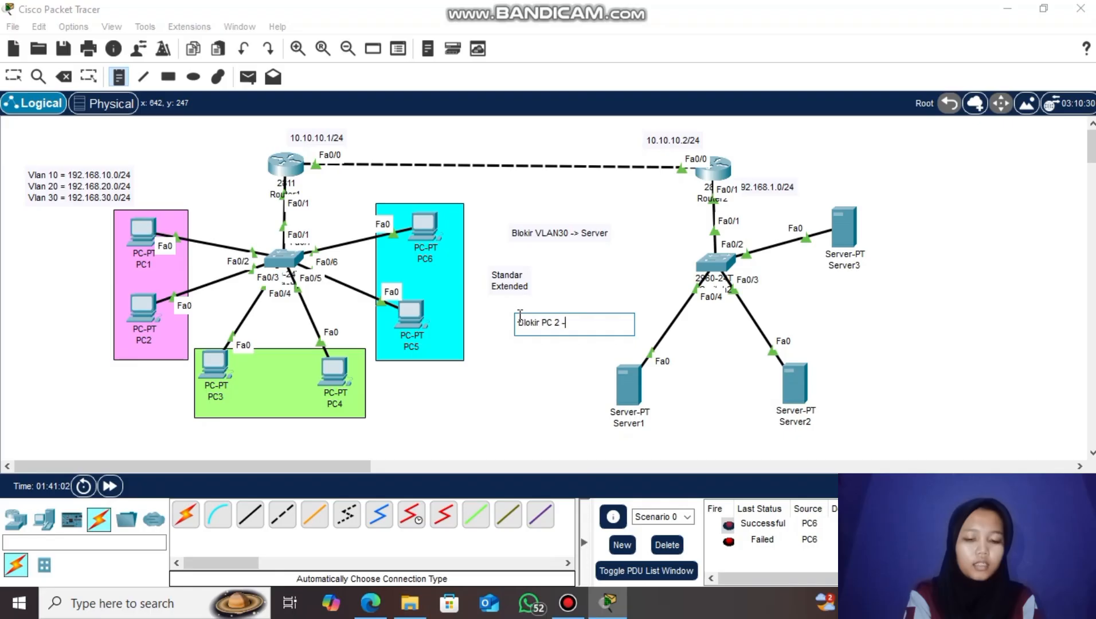
pyautogui.write('> Server')
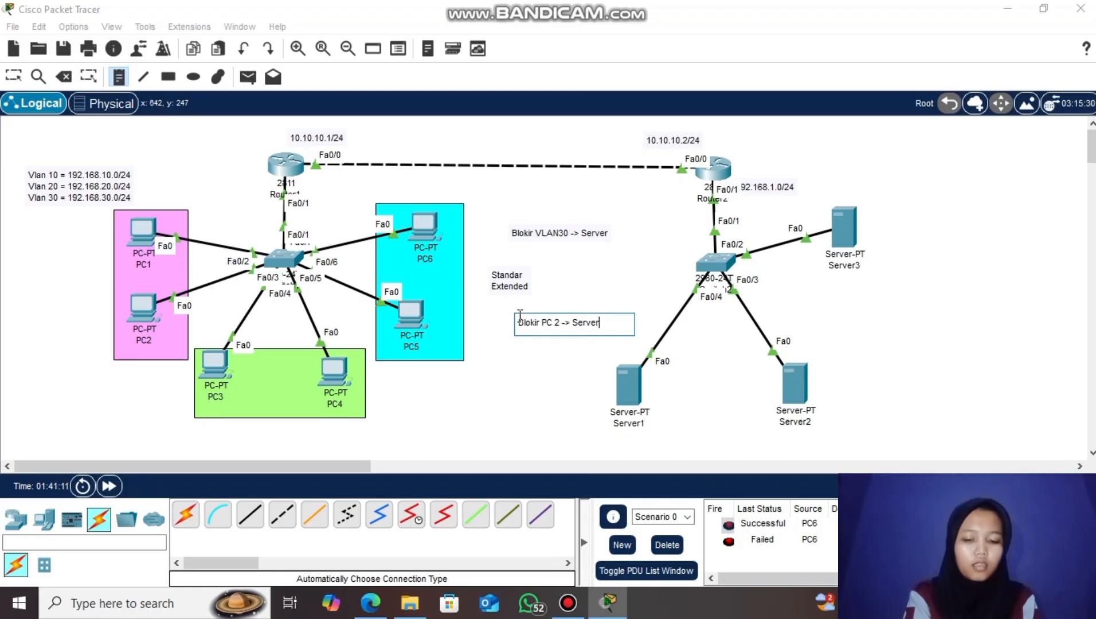
pyautogui.click(17, 78)
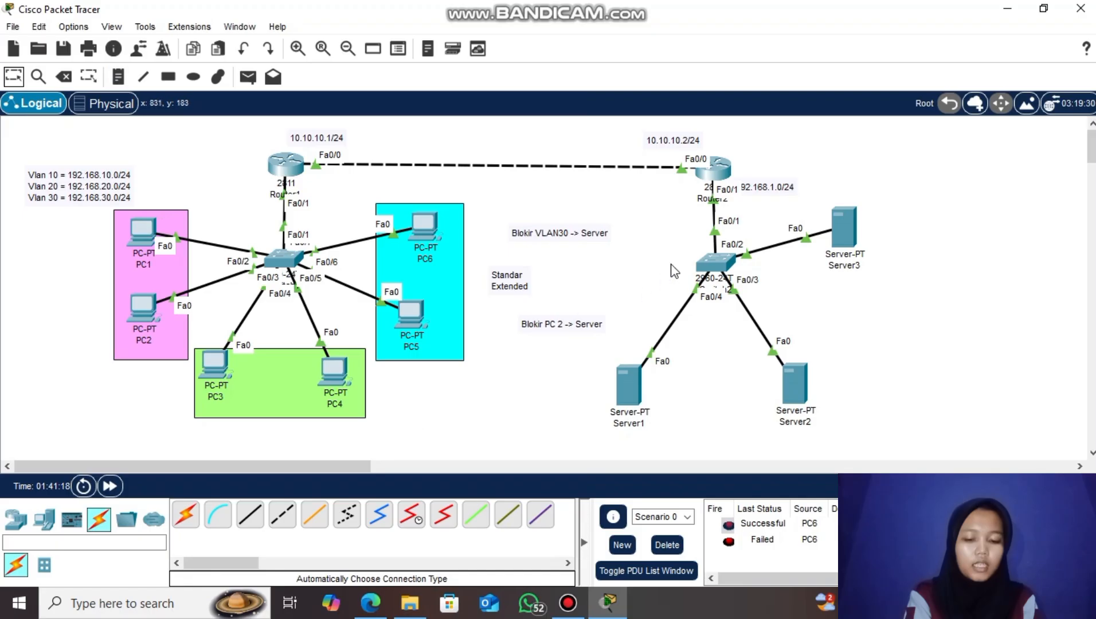
# - Begin an access-list 1 deny command in Router2's global configuration, listing the options available after access-list 1 and after deny
pyautogui.click(719, 171)
pyautogui.write('exit')
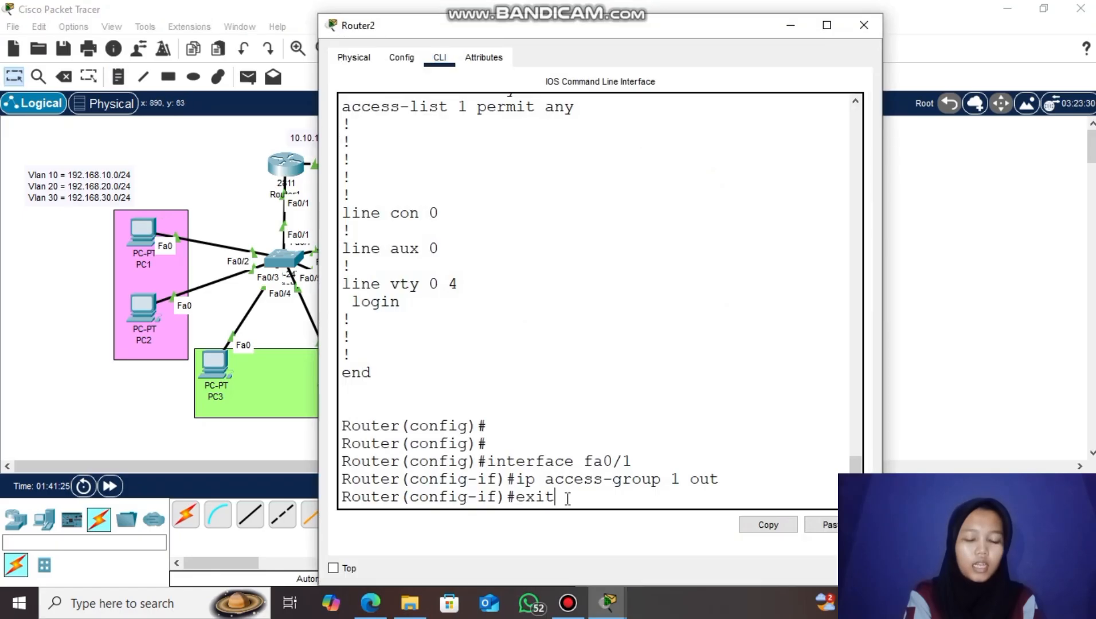
pyautogui.press('Return')
pyautogui.write('access')
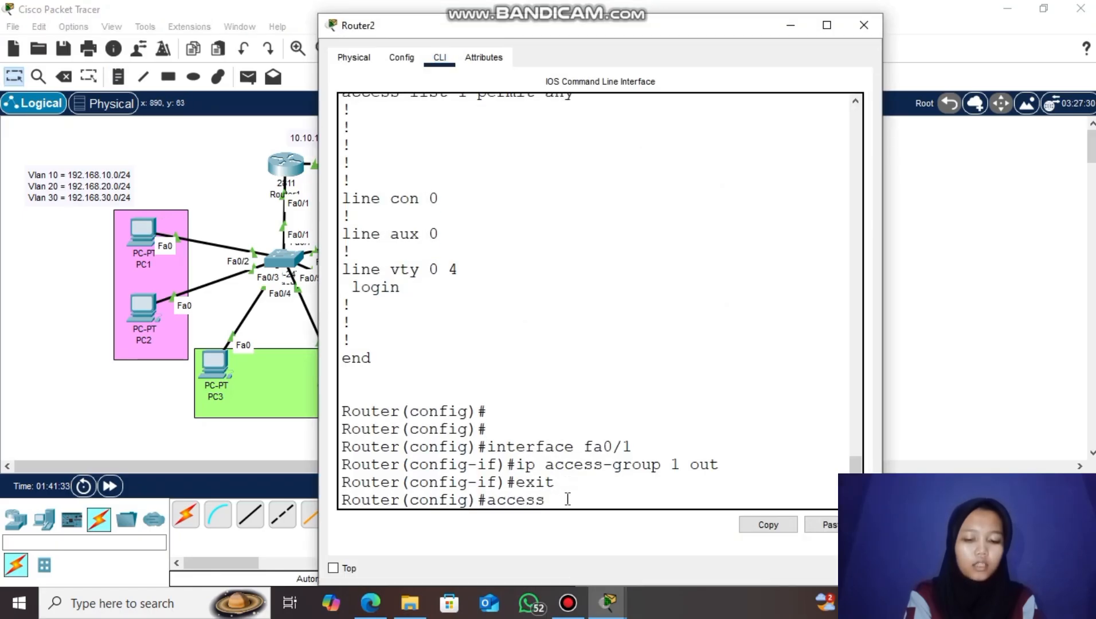
pyautogui.write('-list 1 ?')
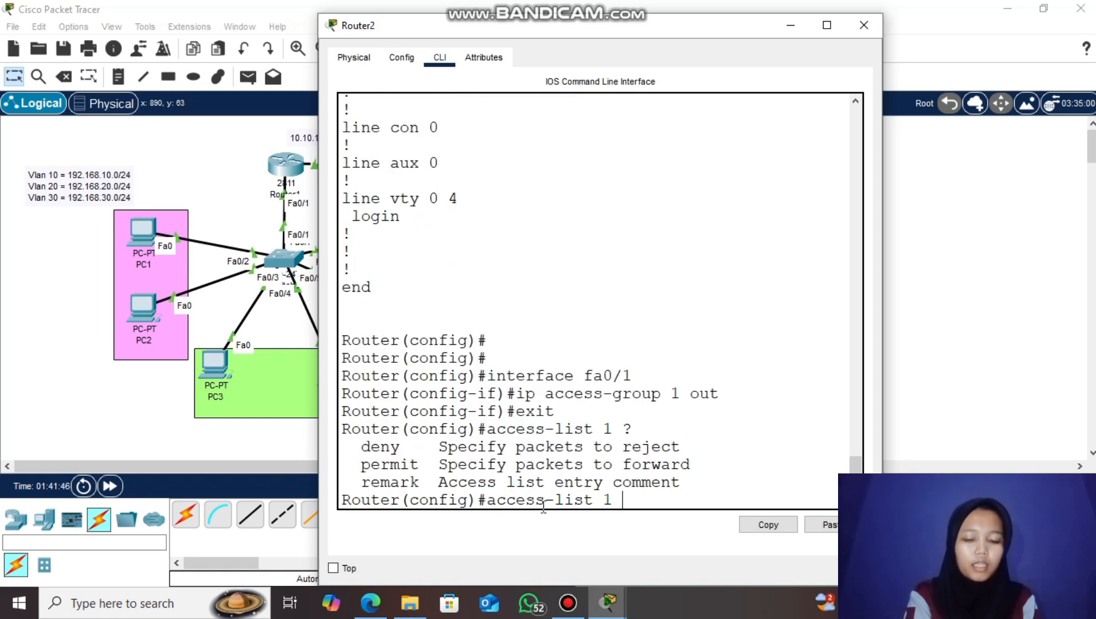
pyautogui.write('deny')
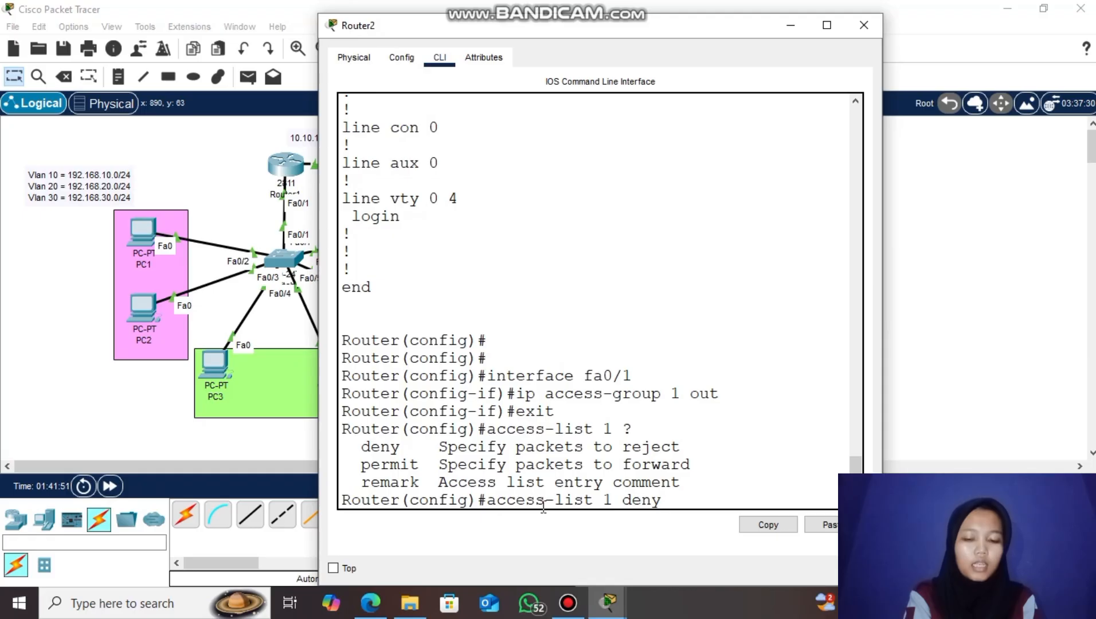
pyautogui.write(' ?')
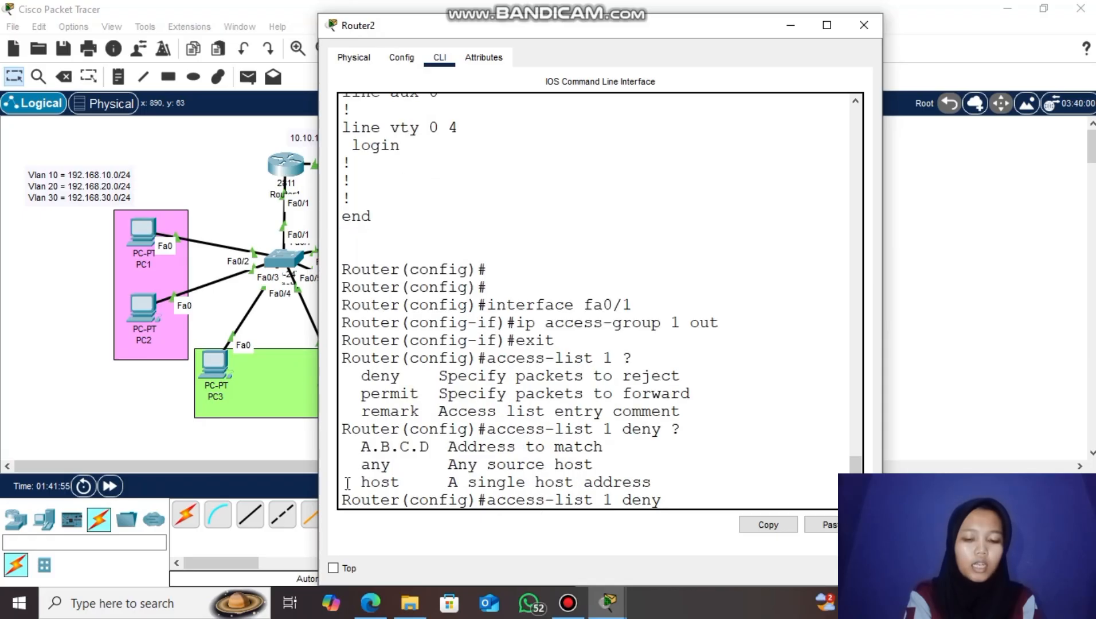
pyautogui.moveTo(346, 483); pyautogui.dragTo(653, 484)
pyautogui.click(431, 481)
pyautogui.click(729, 484)
pyautogui.click(875, 23)
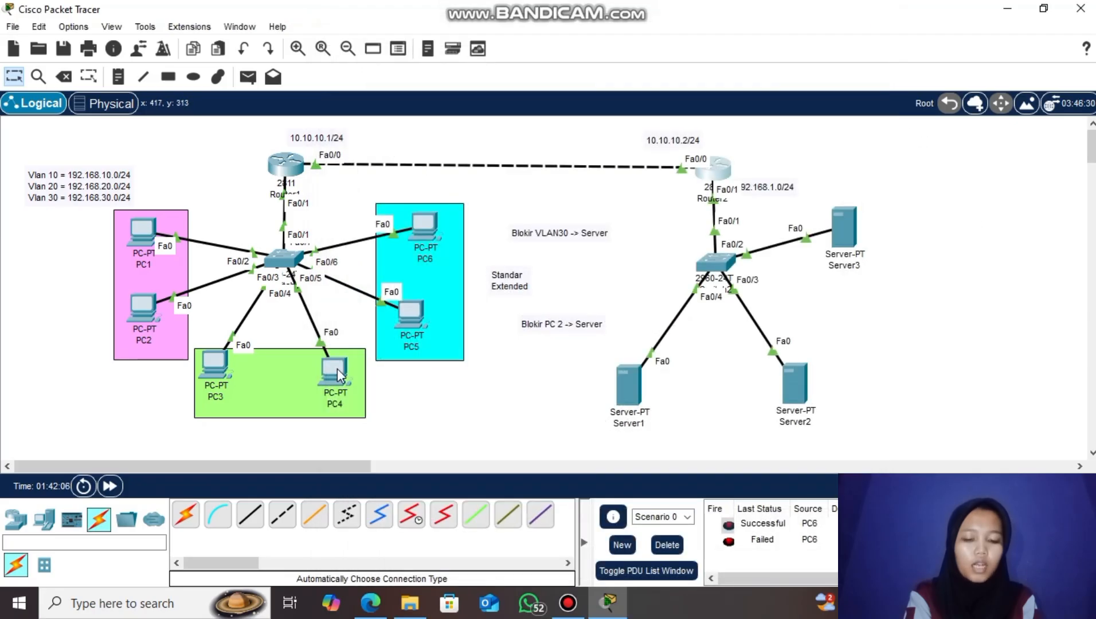
# - Check PC2's IPv4 address in its IP configuration
pyautogui.click(144, 327)
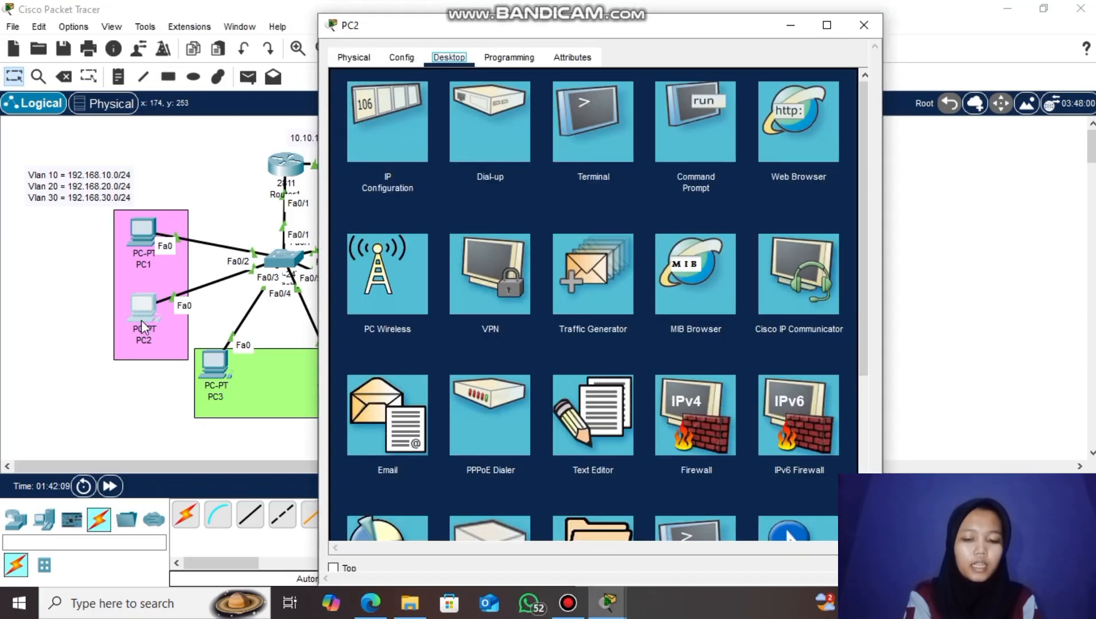
pyautogui.click(371, 152)
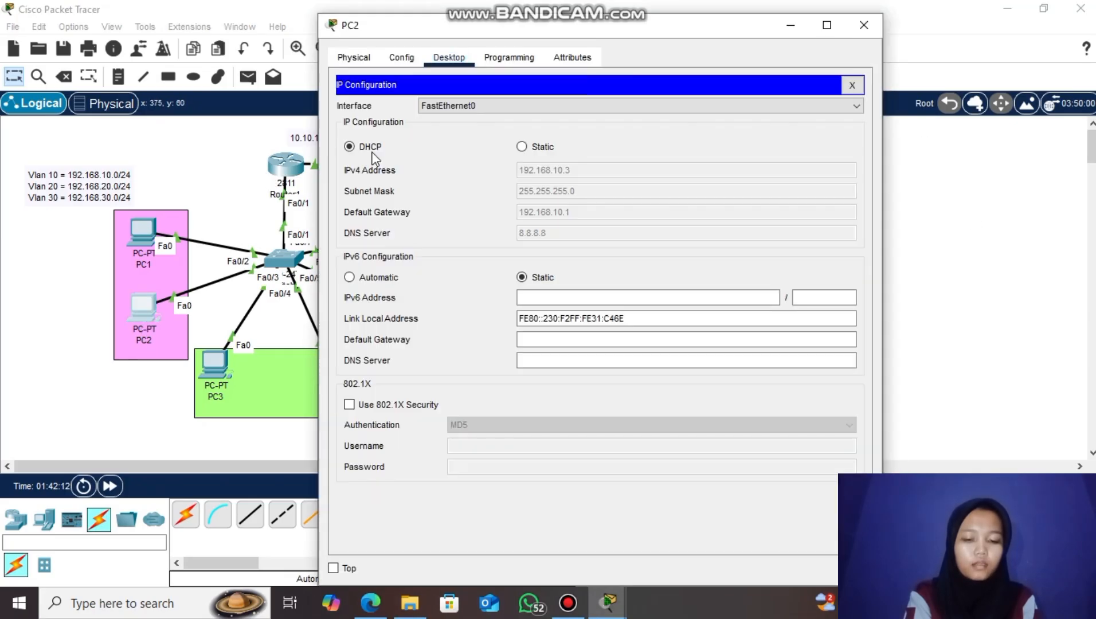
pyautogui.click(864, 26)
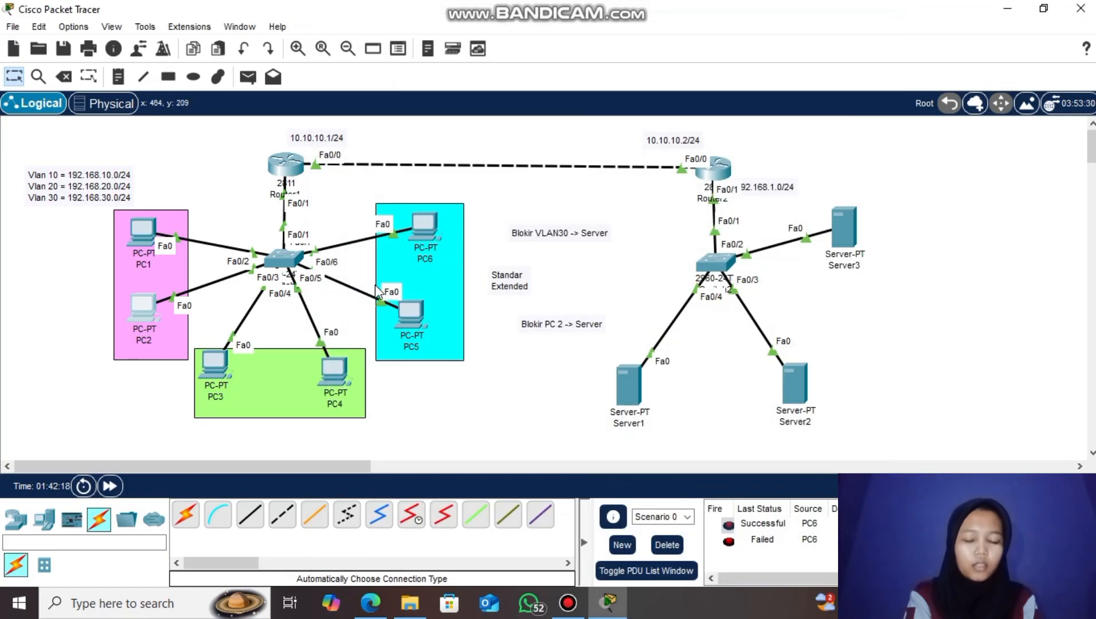
# - Complete the access-list 1 deny command on Router2 for host 192.168.10.3, the address of PC2
pyautogui.click(712, 168)
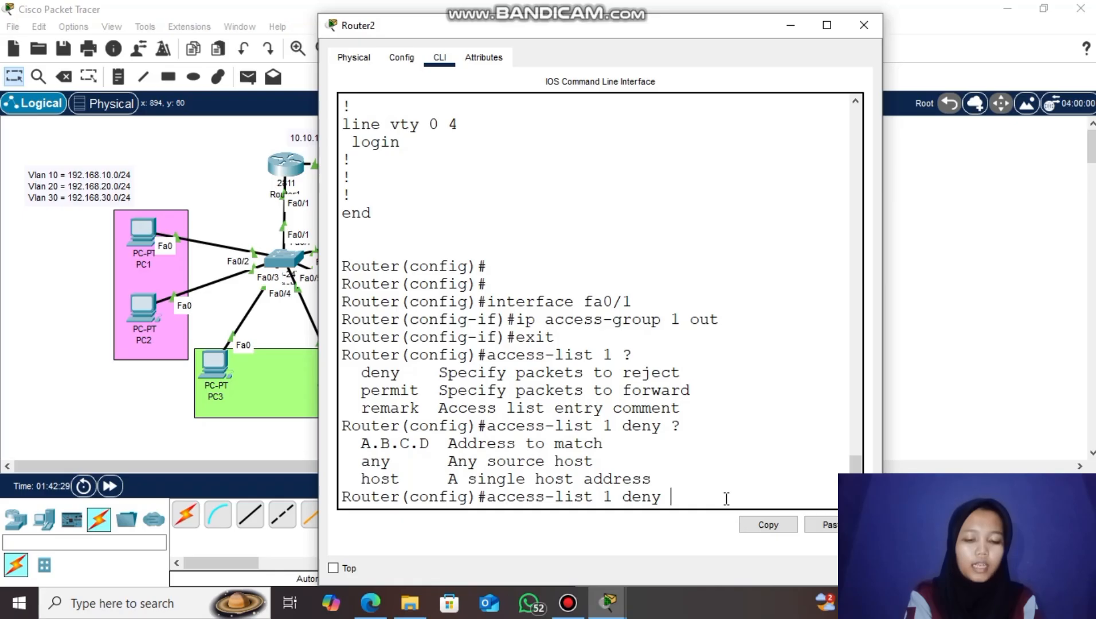
pyautogui.write('host 192.168')
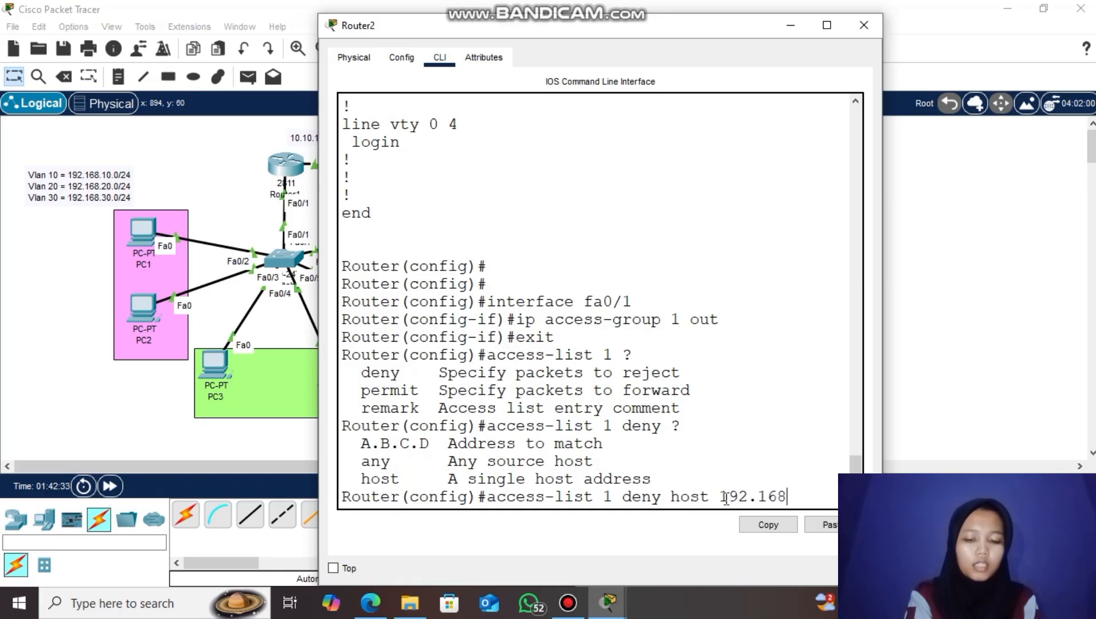
pyautogui.write('.10.3')
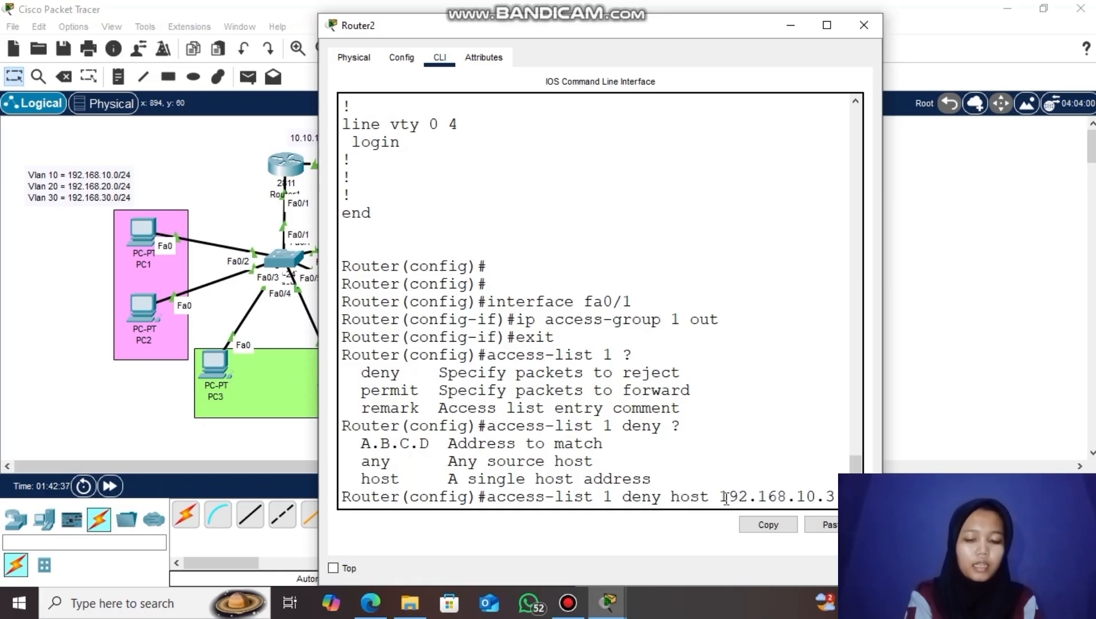
pyautogui.press('Return')
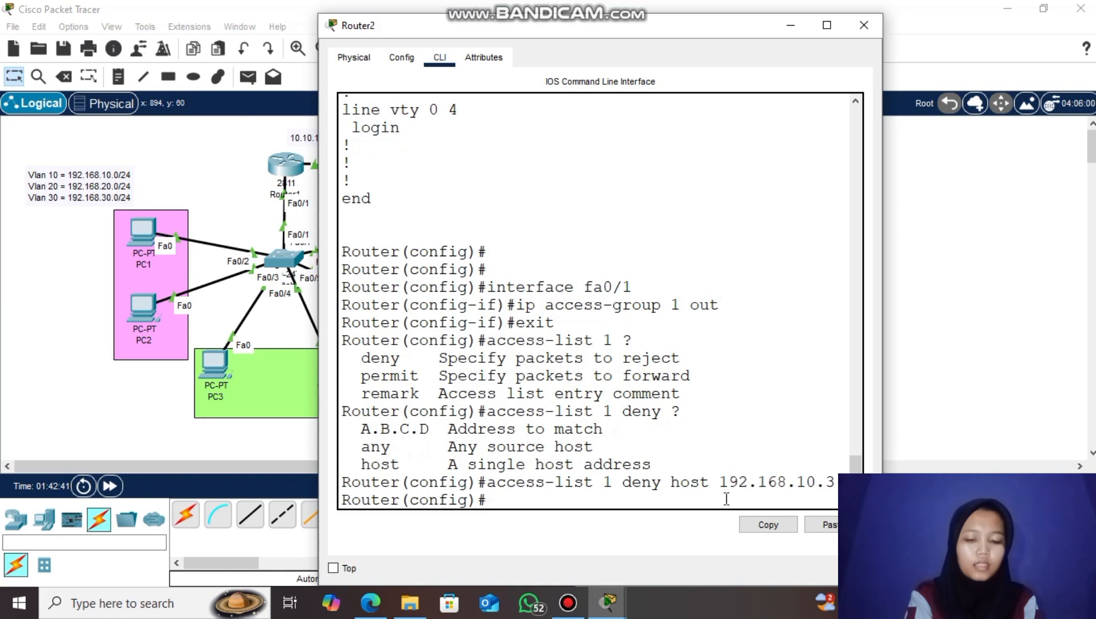
# - Display Router2's access lists with do show access-list and examine the deny entry for host 192.168.10.3
pyautogui.write('soo sho')
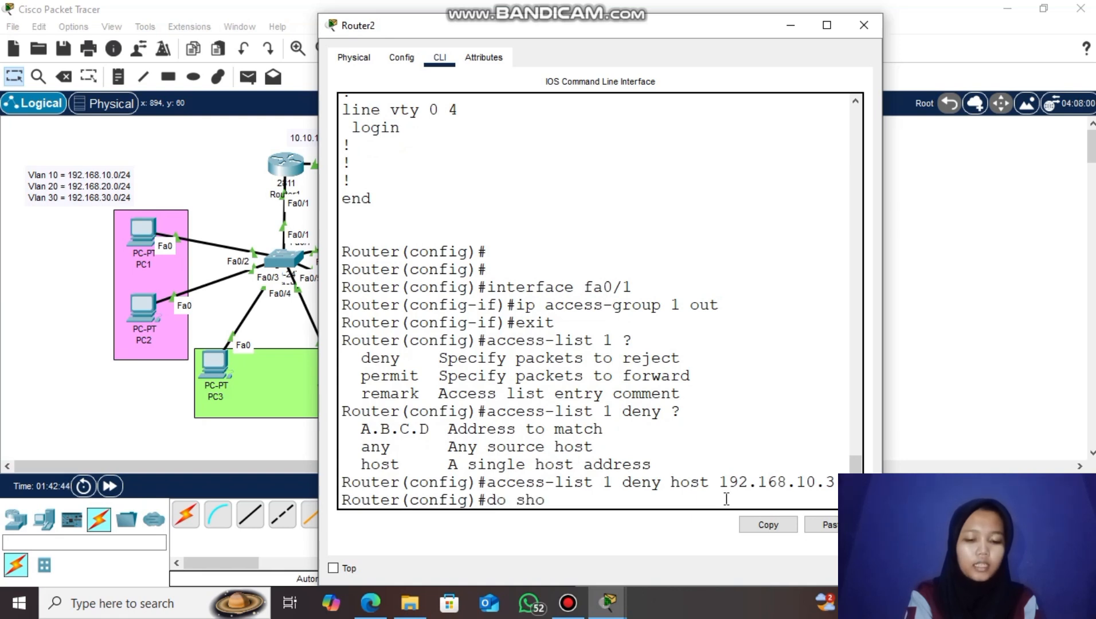
pyautogui.write('w access-;')
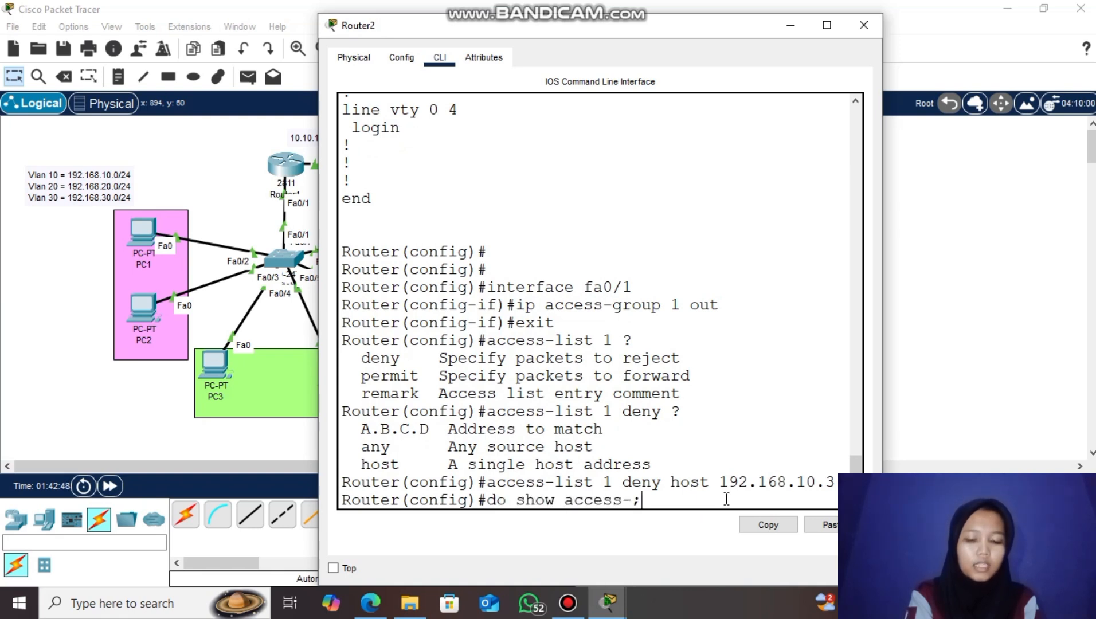
pyautogui.press('BackSpace')
pyautogui.write('list')
pyautogui.press('Return')
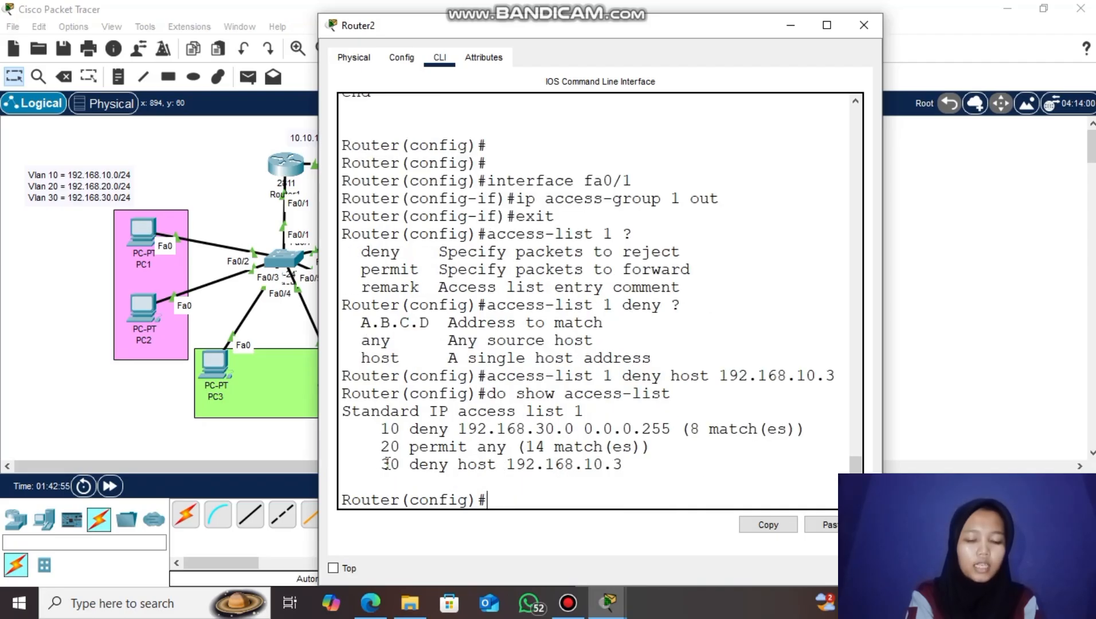
pyautogui.moveTo(381, 465); pyautogui.dragTo(627, 466)
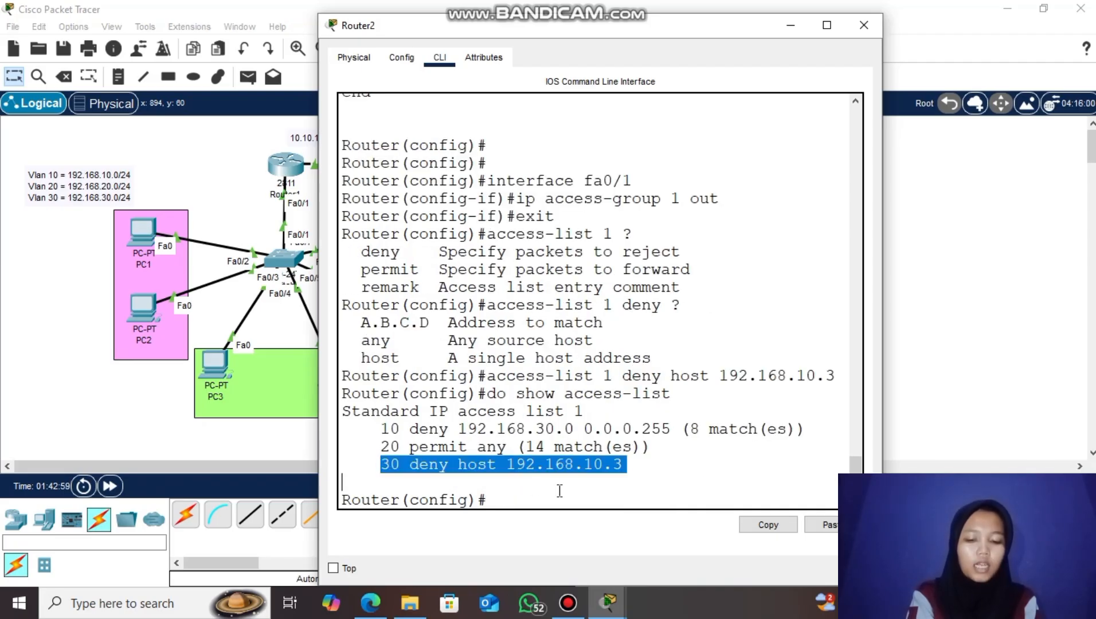
pyautogui.click(560, 490)
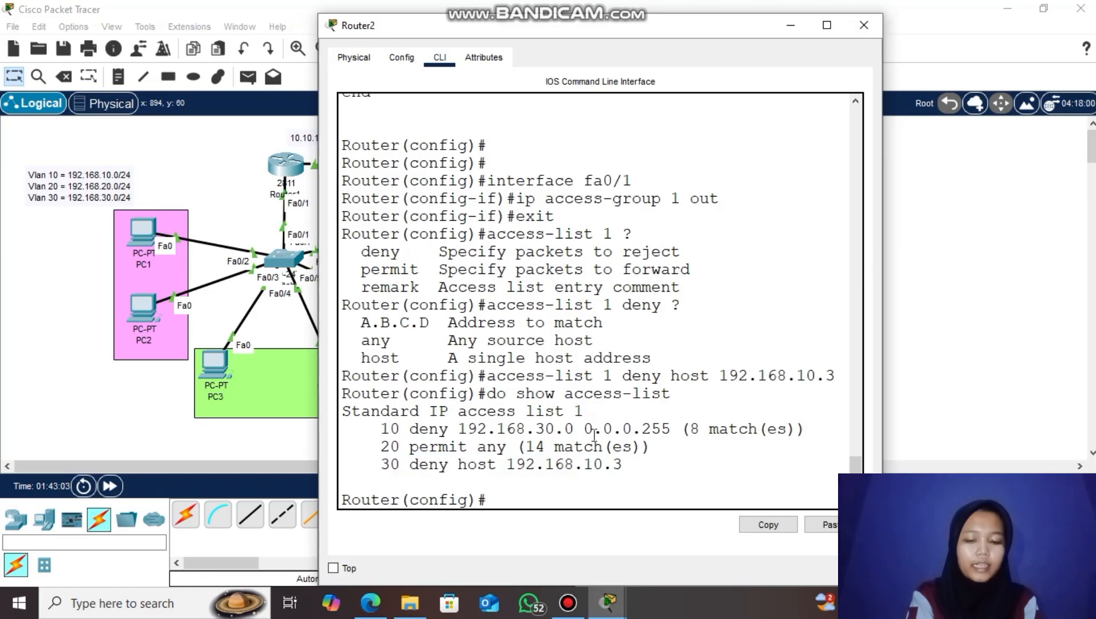
pyautogui.click(789, 26)
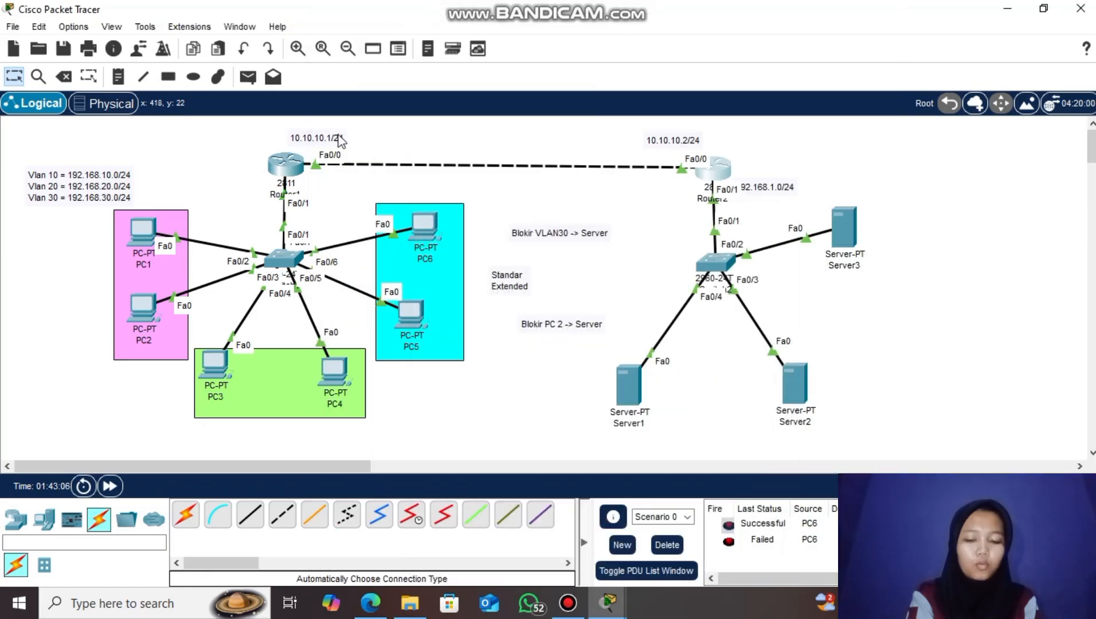
# - Clear the earlier PDU results and send a simple PDU from PC2 to Server2 to test PC2's access
pyautogui.click(246, 80)
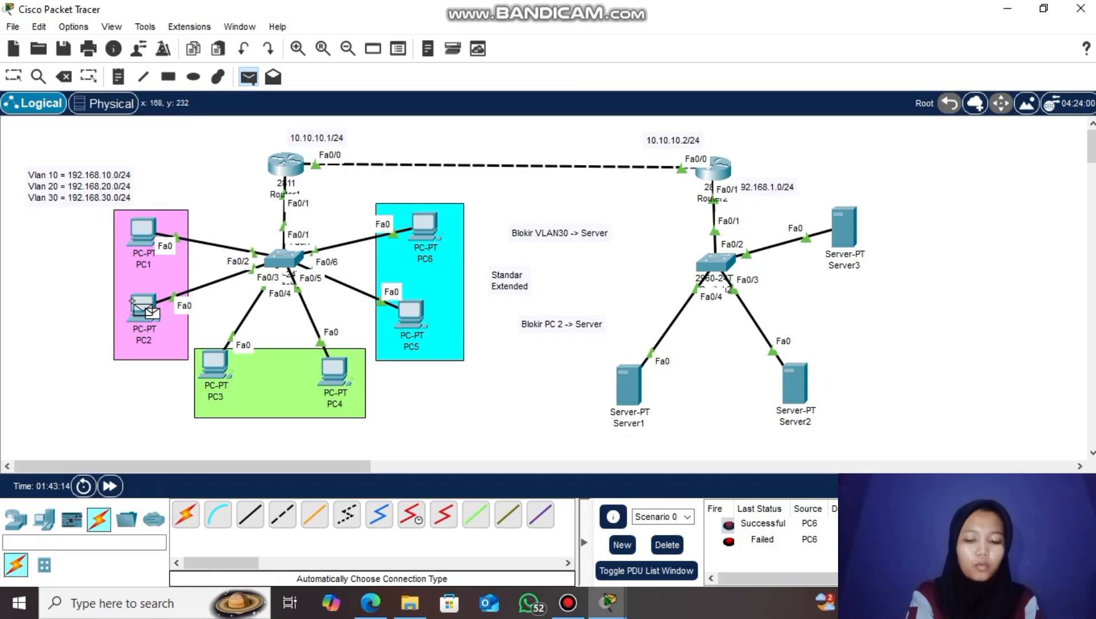
pyautogui.click(665, 546)
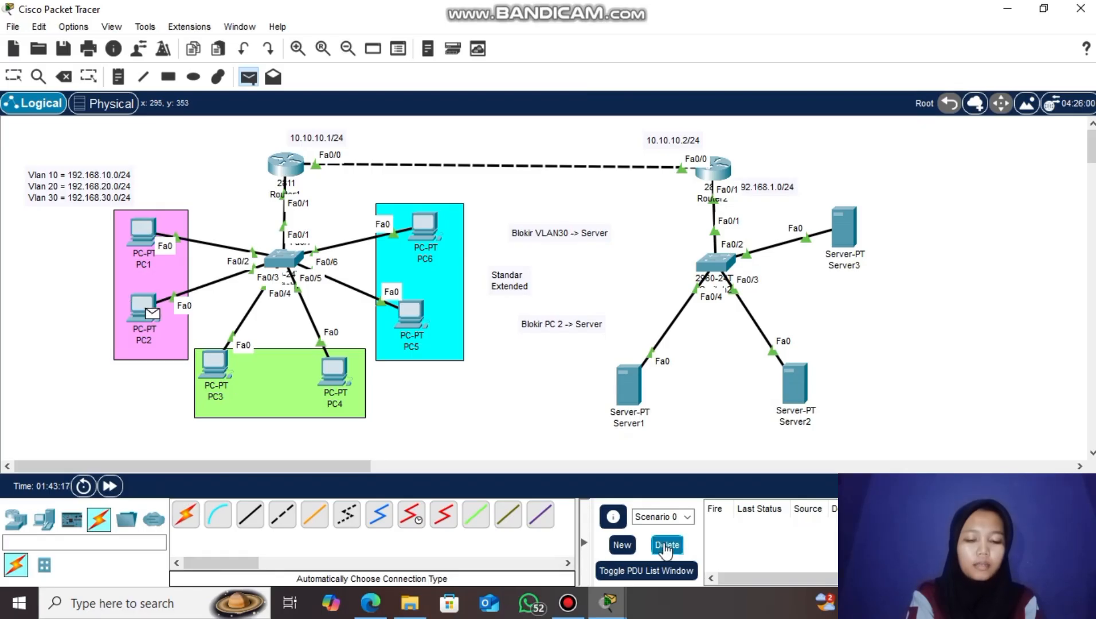
pyautogui.click(788, 384)
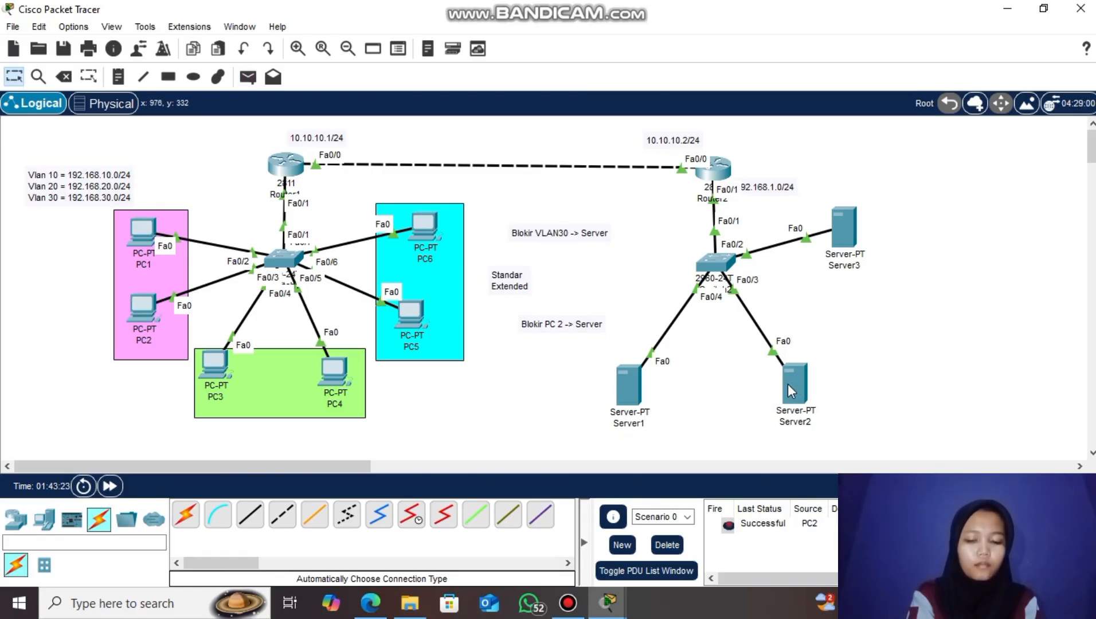
# - Display Router2's access lists again and compare the matches on the permit any and deny host 192.168.10.3 entries
pyautogui.click(716, 168)
pyautogui.press('Up')
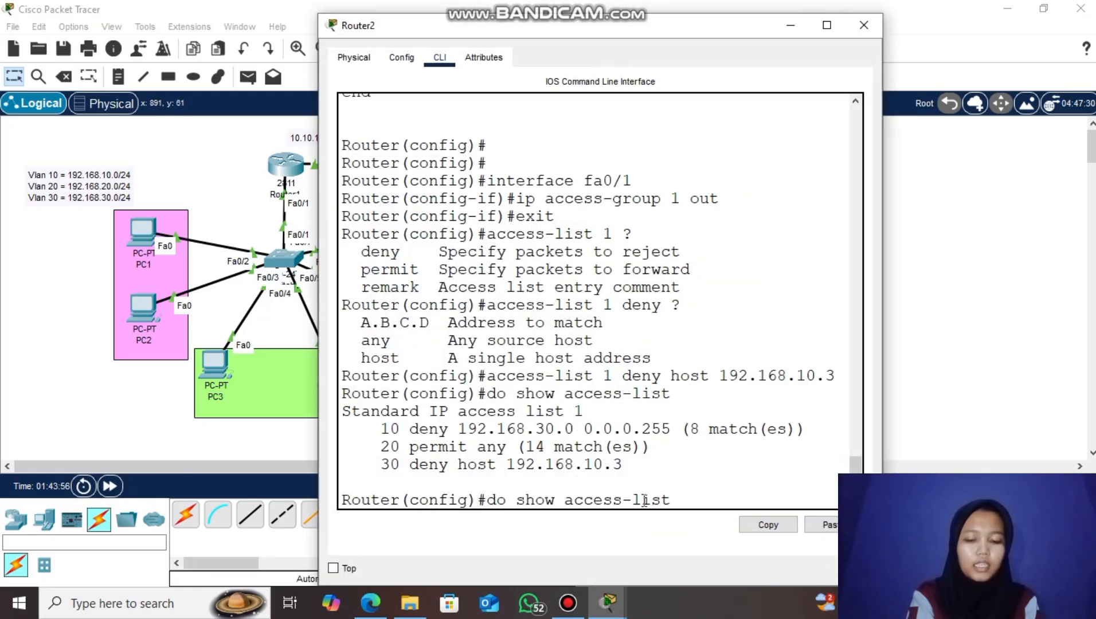
pyautogui.press('Return')
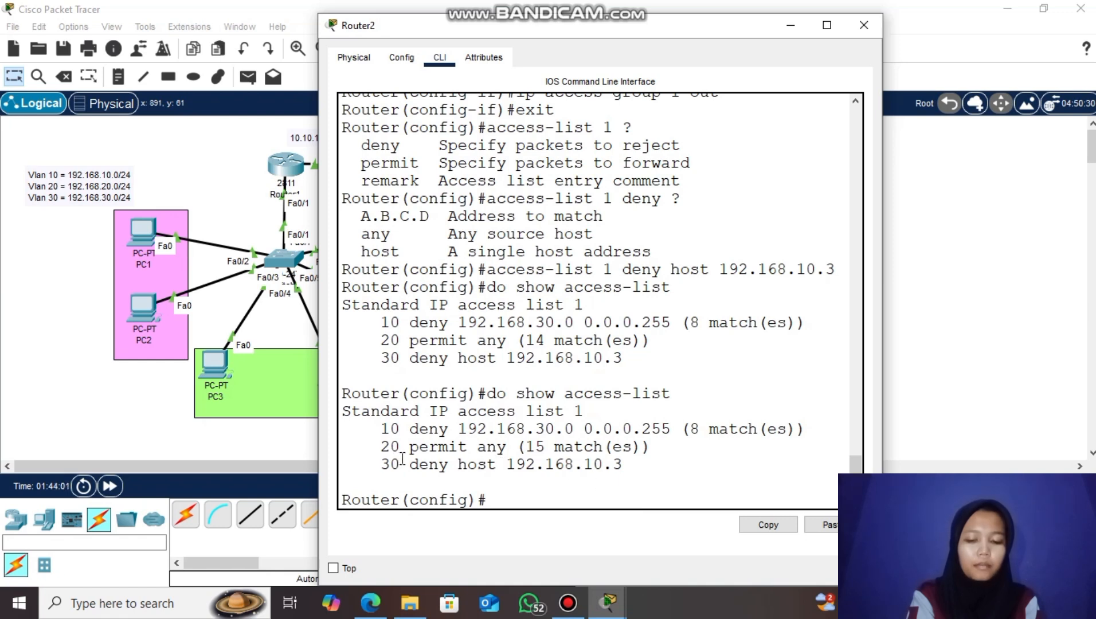
pyautogui.moveTo(408, 464); pyautogui.dragTo(625, 465)
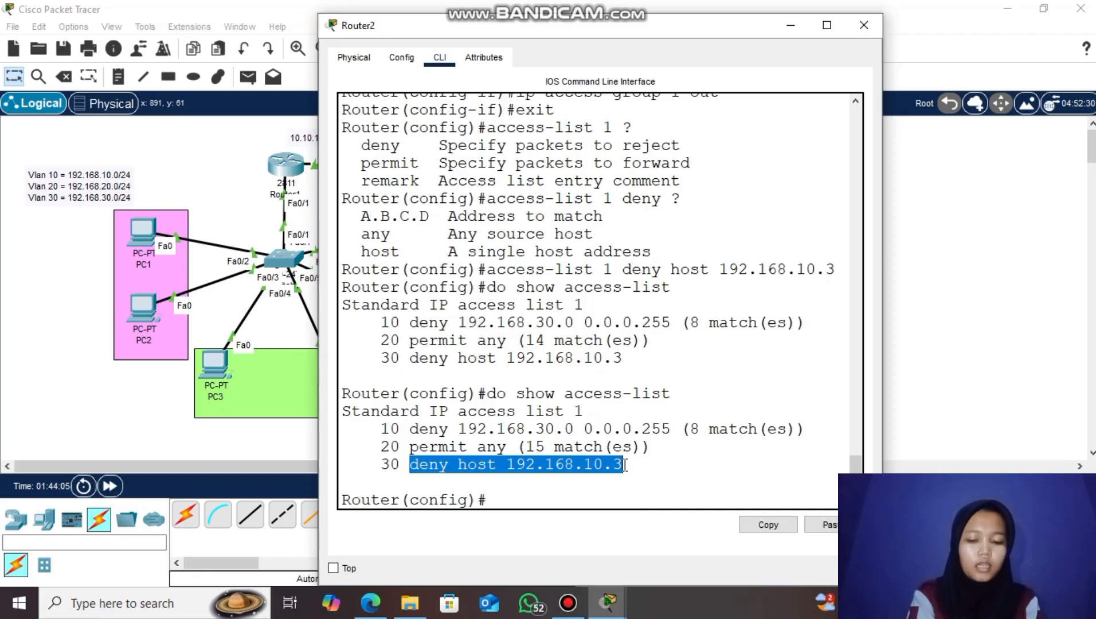
pyautogui.click(625, 465)
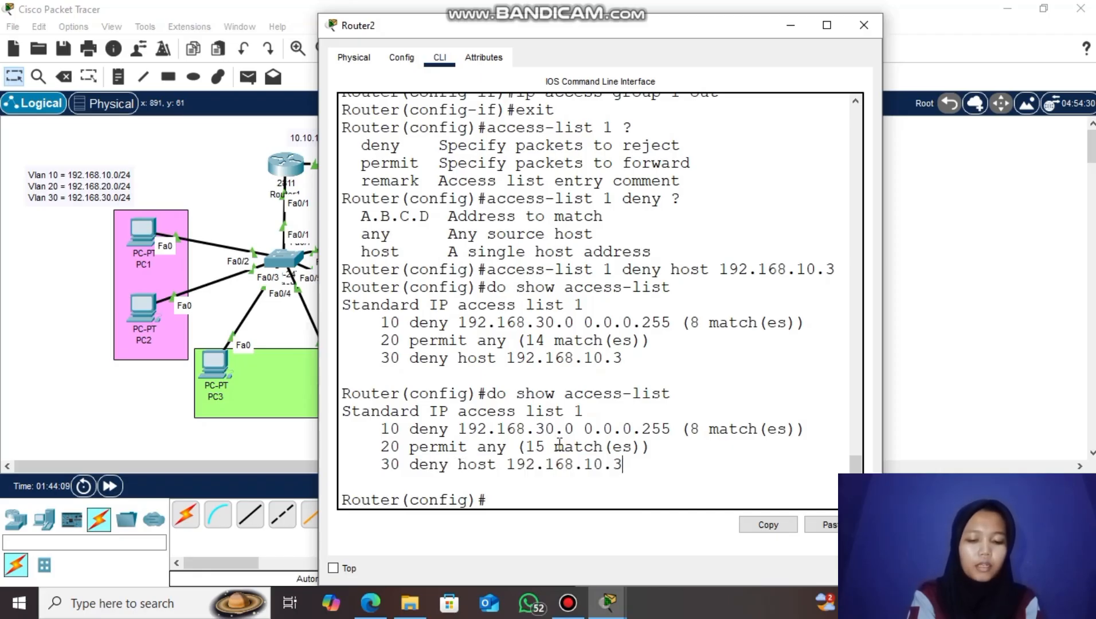
pyautogui.moveTo(515, 446); pyautogui.dragTo(652, 455)
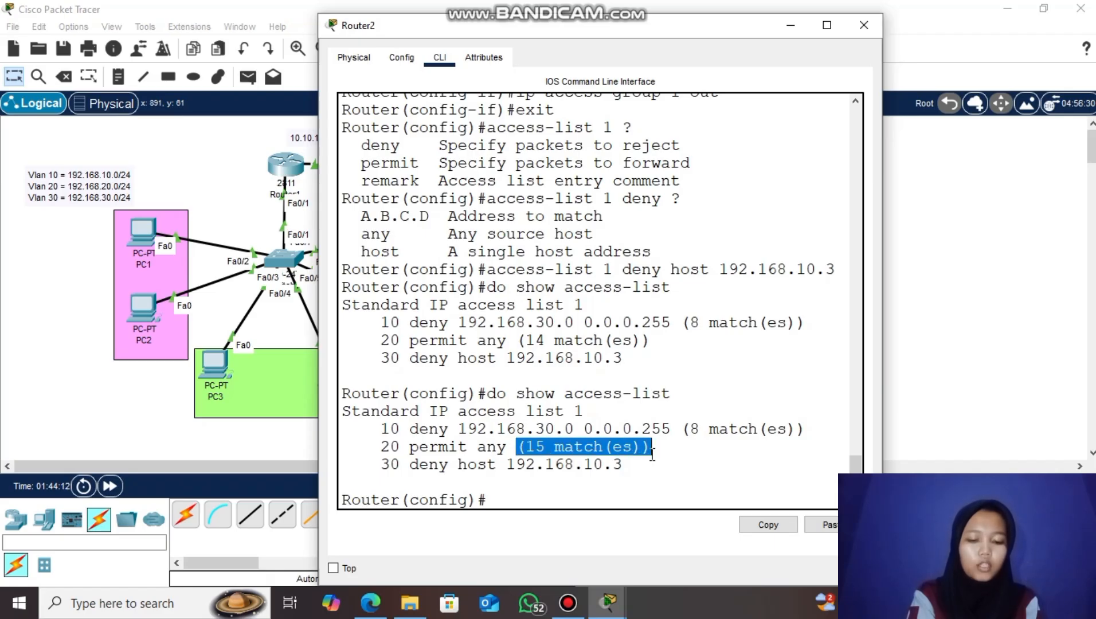
pyautogui.click(653, 455)
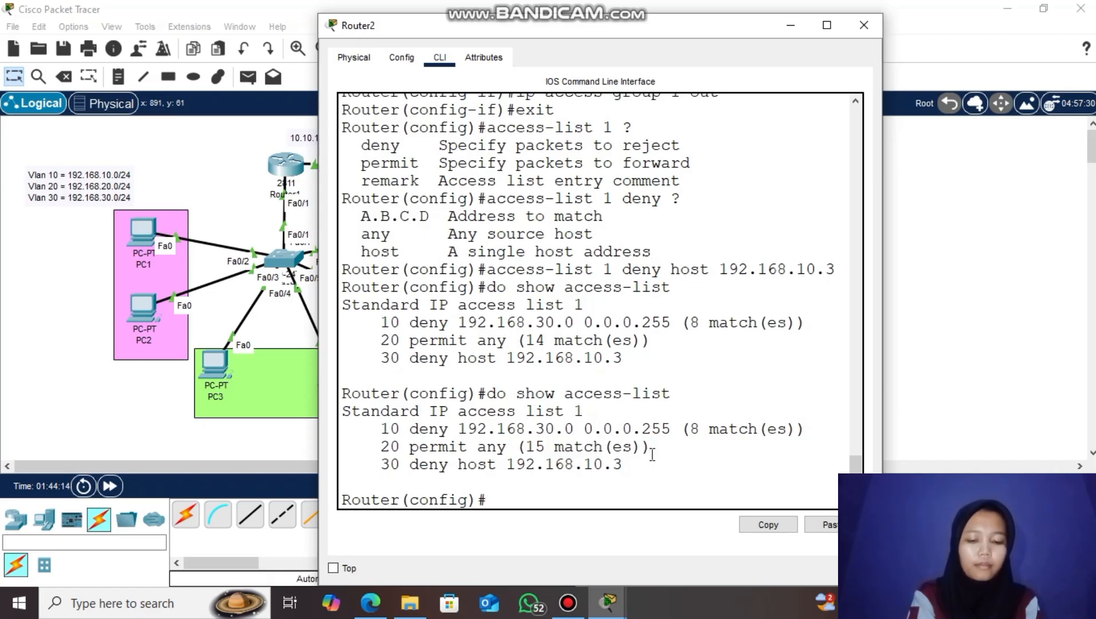
pyautogui.moveTo(584, 464); pyautogui.dragTo(628, 464)
pyautogui.click(628, 464)
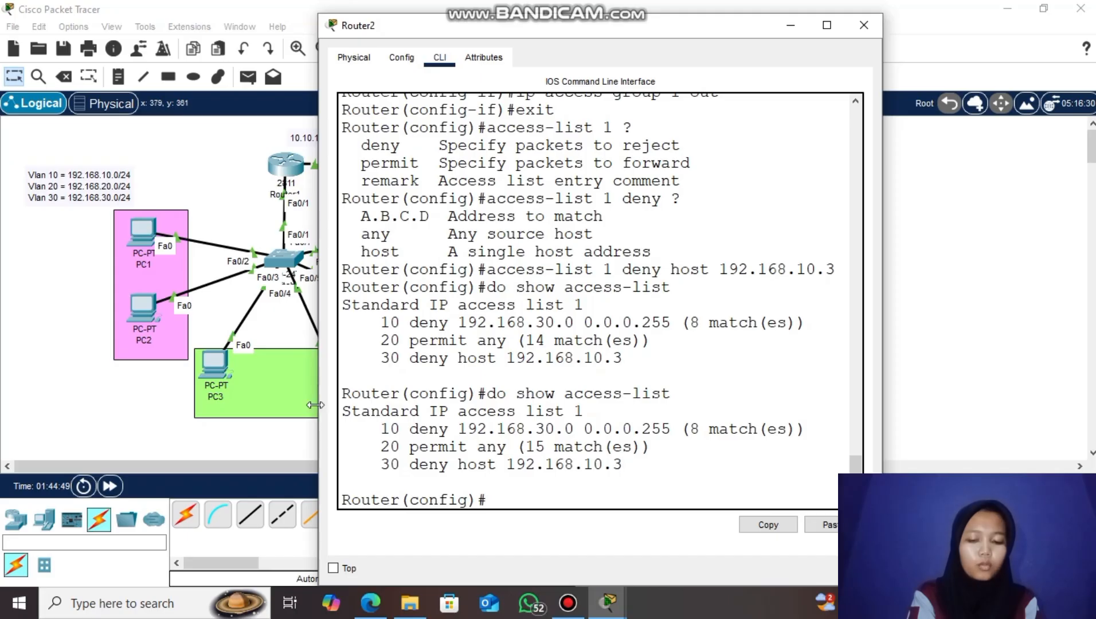
# - Examine the order of entries 10, 20 and 30 in access list 1, comparing permit any with the PC2 host deny
pyautogui.moveTo(371, 429); pyautogui.dragTo(822, 433)
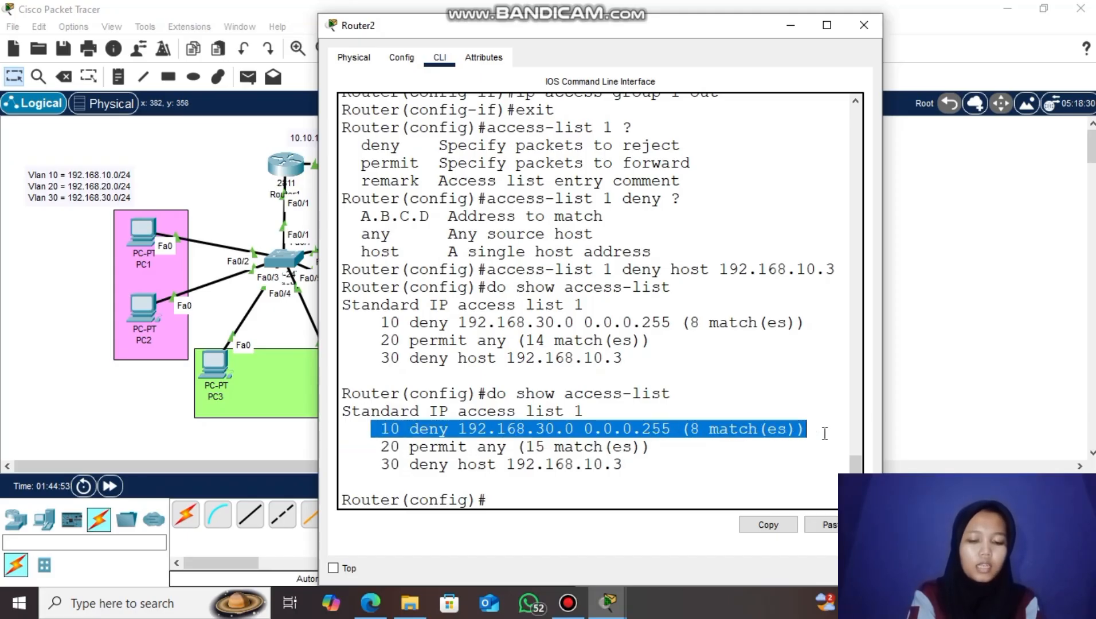
pyautogui.click(825, 434)
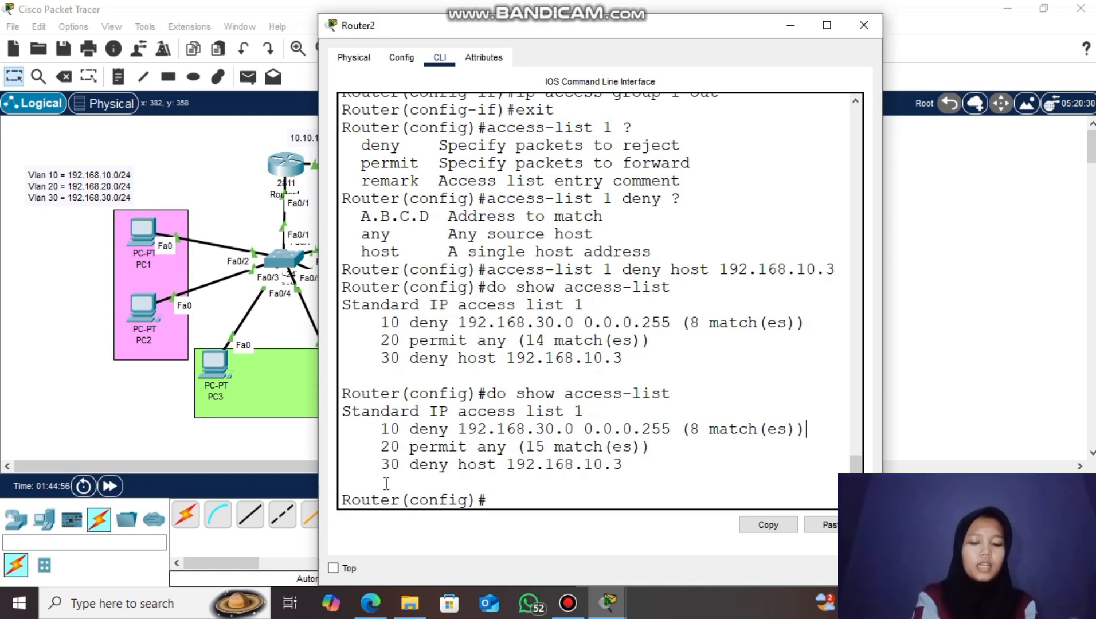
pyautogui.moveTo(371, 447); pyautogui.dragTo(533, 451)
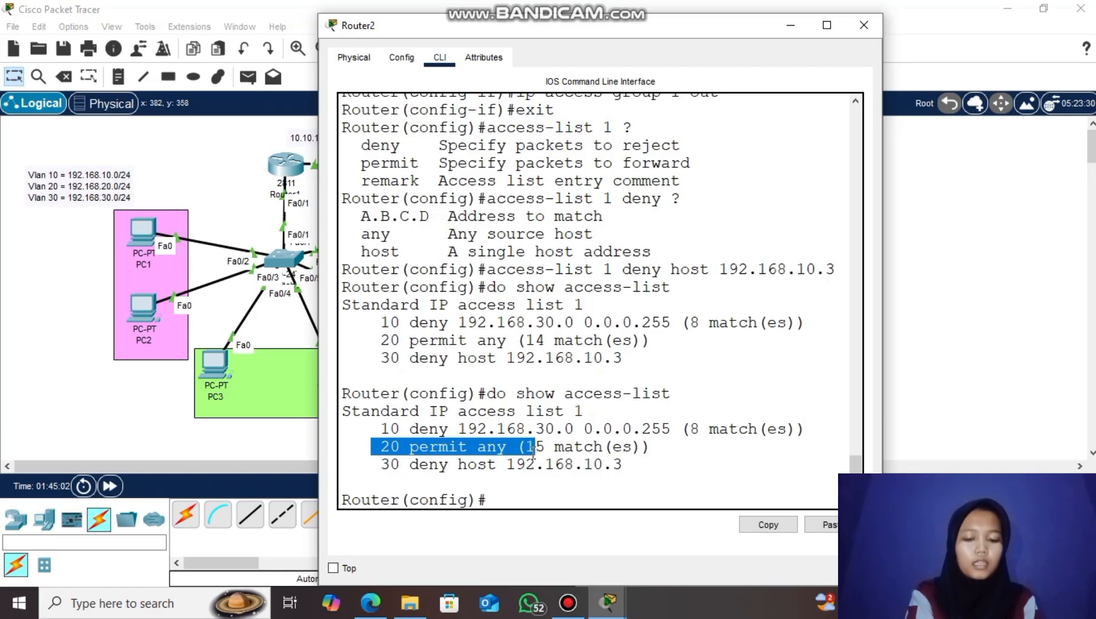
pyautogui.click(533, 452)
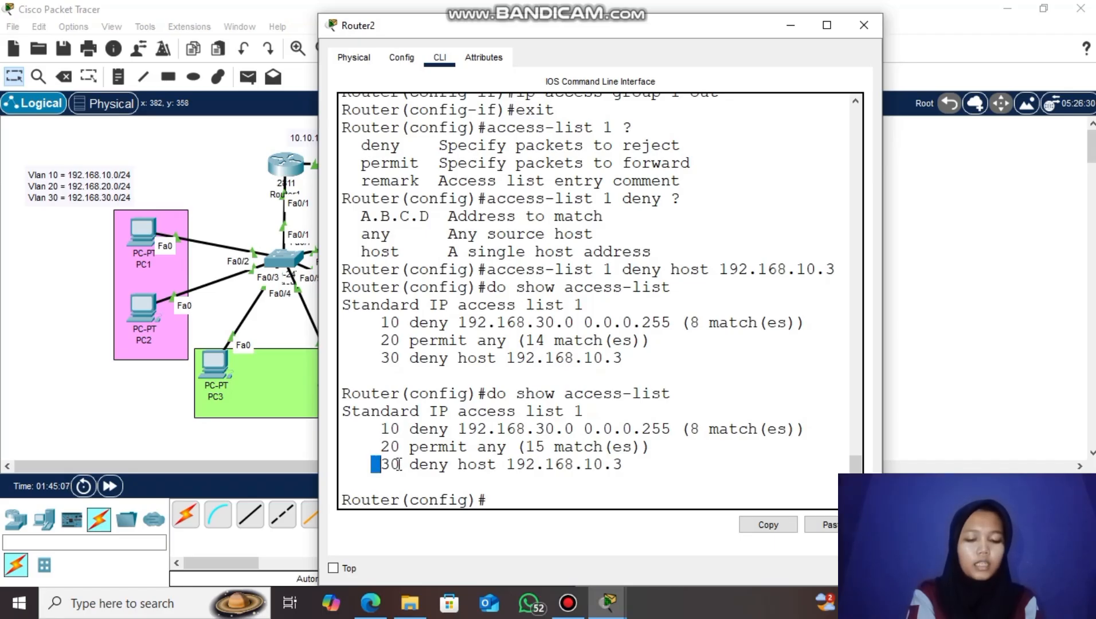
pyautogui.moveTo(389, 465); pyautogui.dragTo(500, 464)
pyautogui.tripleClick(371, 466)
pyautogui.click(498, 464)
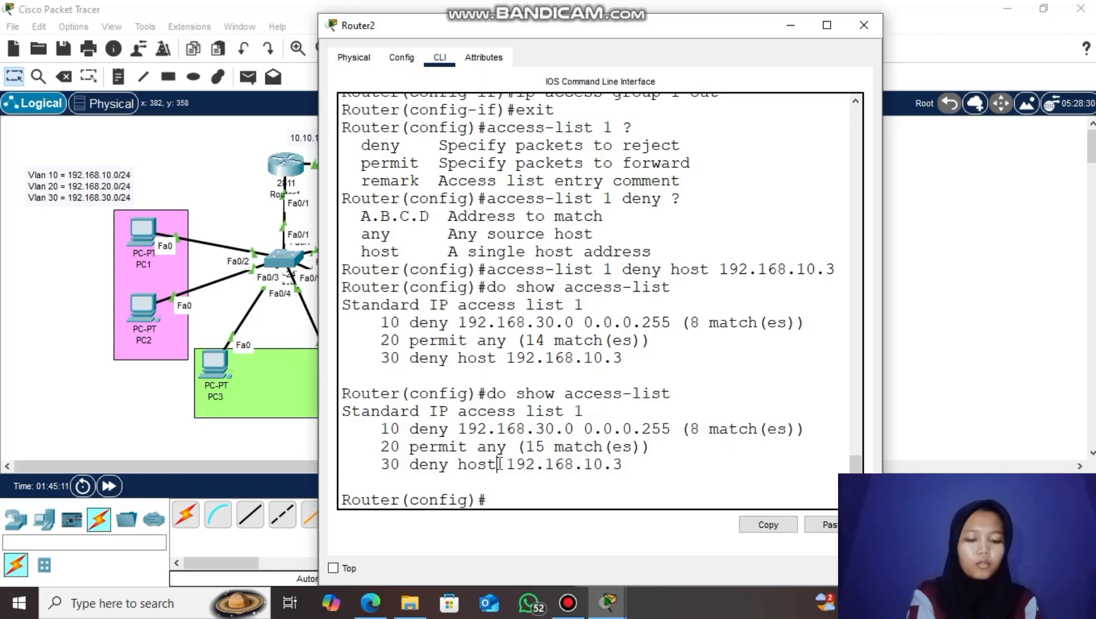
pyautogui.moveTo(362, 447); pyautogui.dragTo(625, 451)
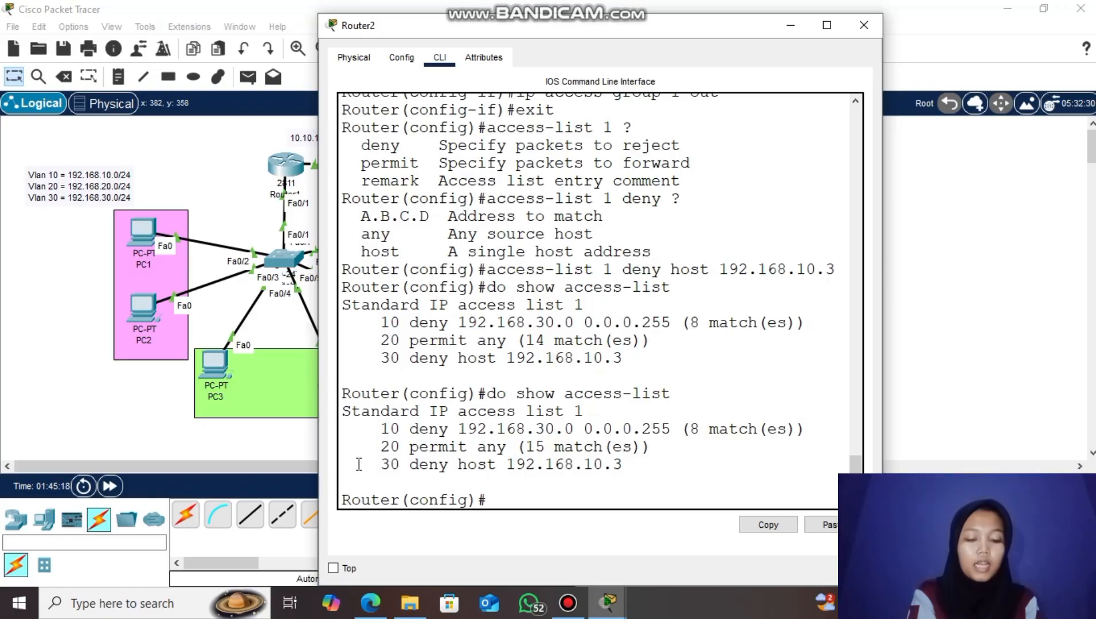
pyautogui.moveTo(360, 464); pyautogui.dragTo(433, 460)
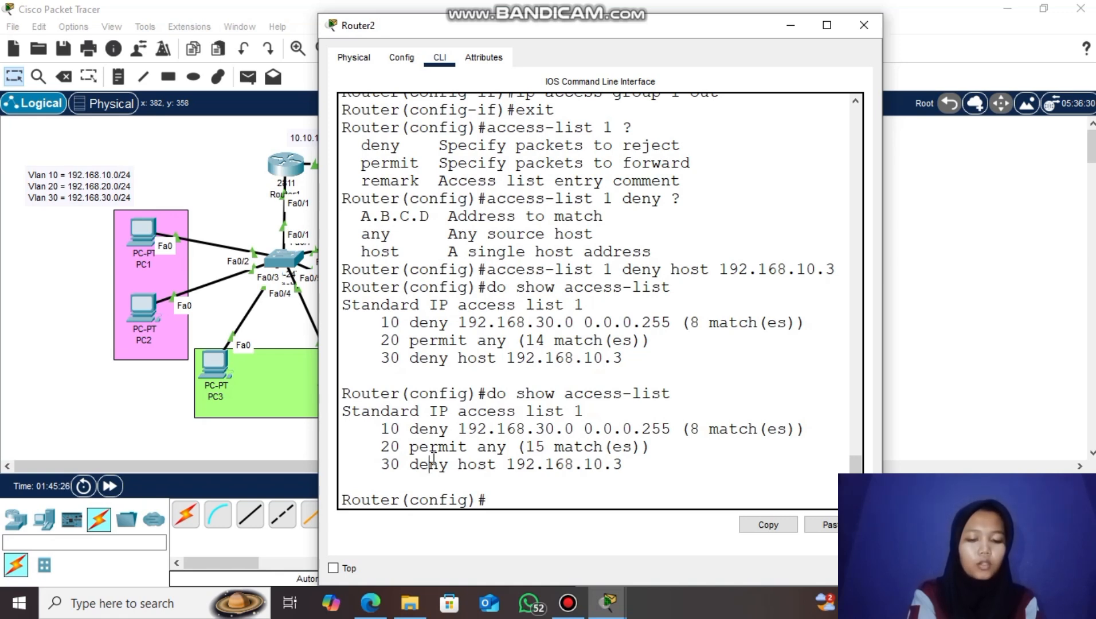
pyautogui.click(864, 25)
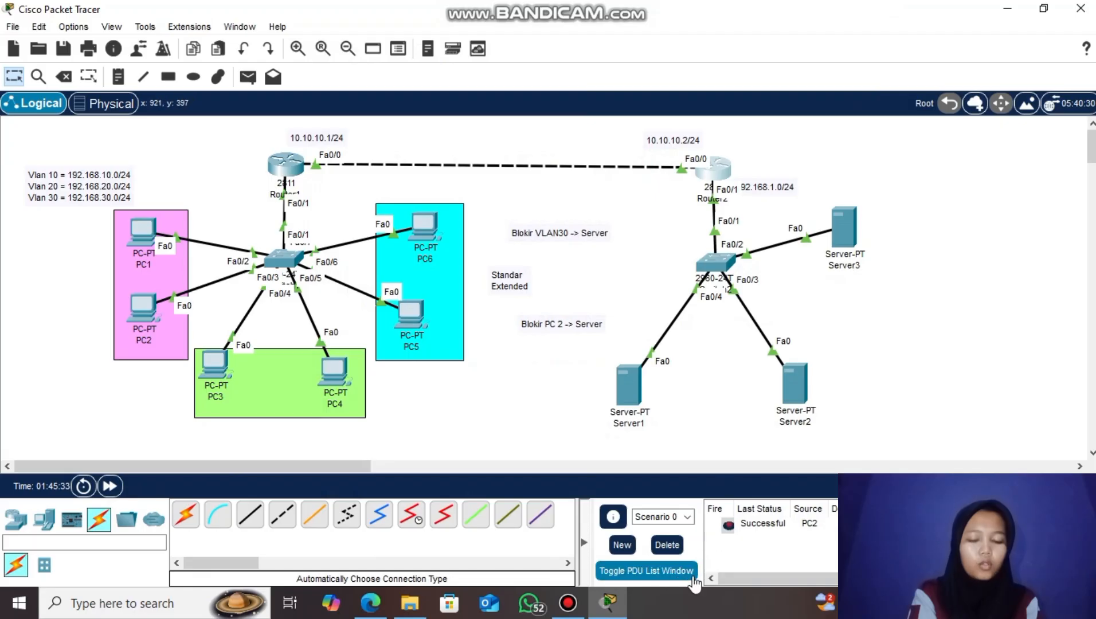
# - Clear the earlier PDU results and remove entry 30 from Router2's access list using ip access-list standard 1 and no 30
pyautogui.click(668, 545)
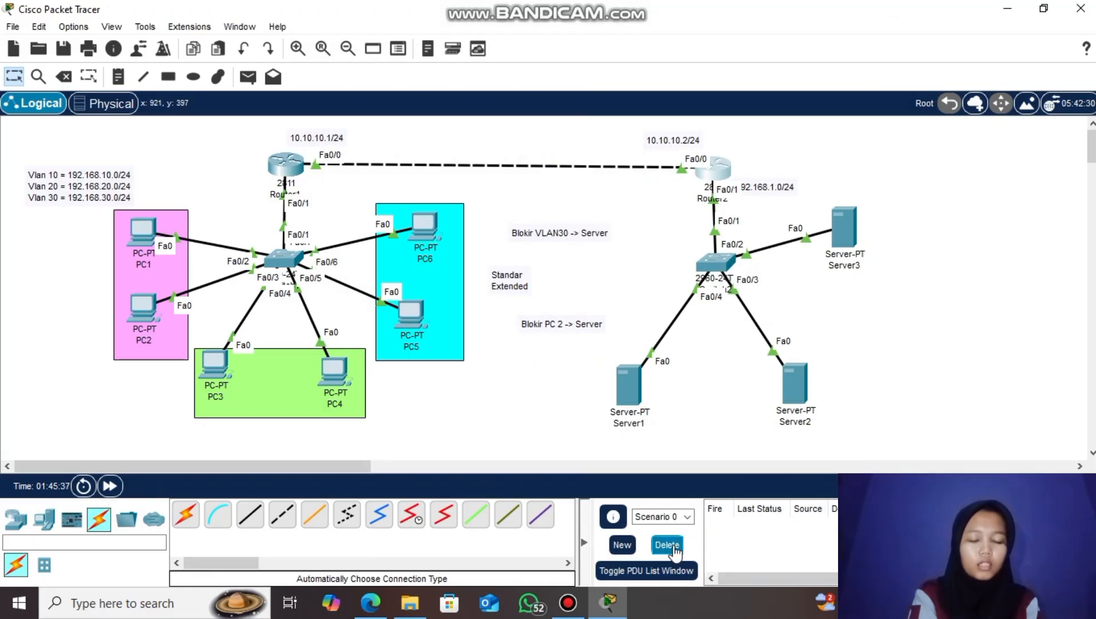
pyautogui.click(715, 169)
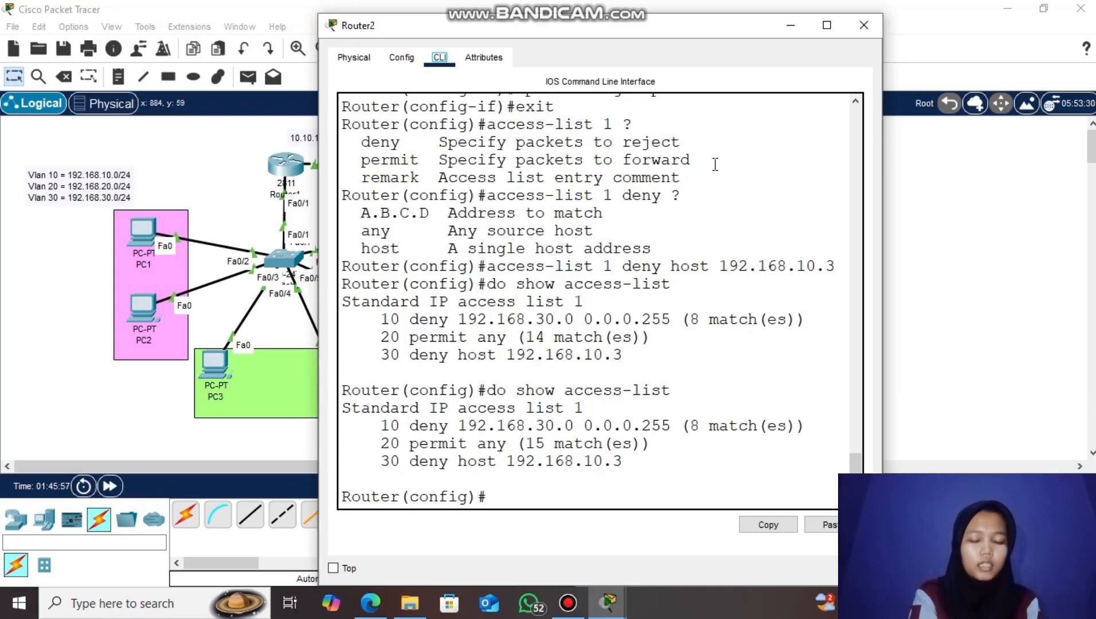
pyautogui.click(649, 503)
pyautogui.write('ip acce')
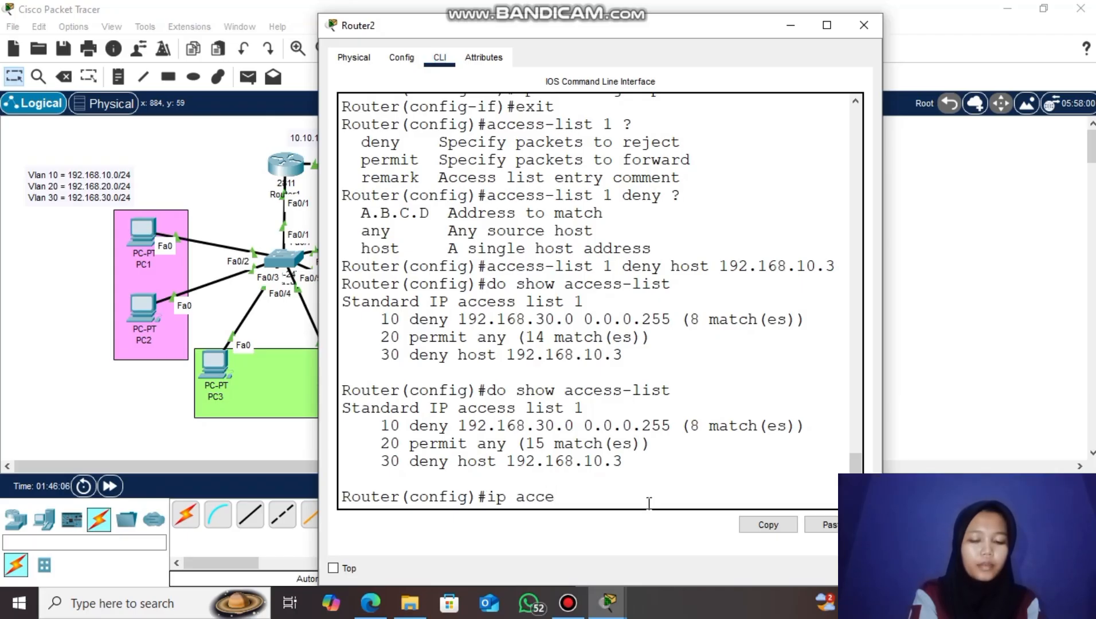
pyautogui.write('ss-list')
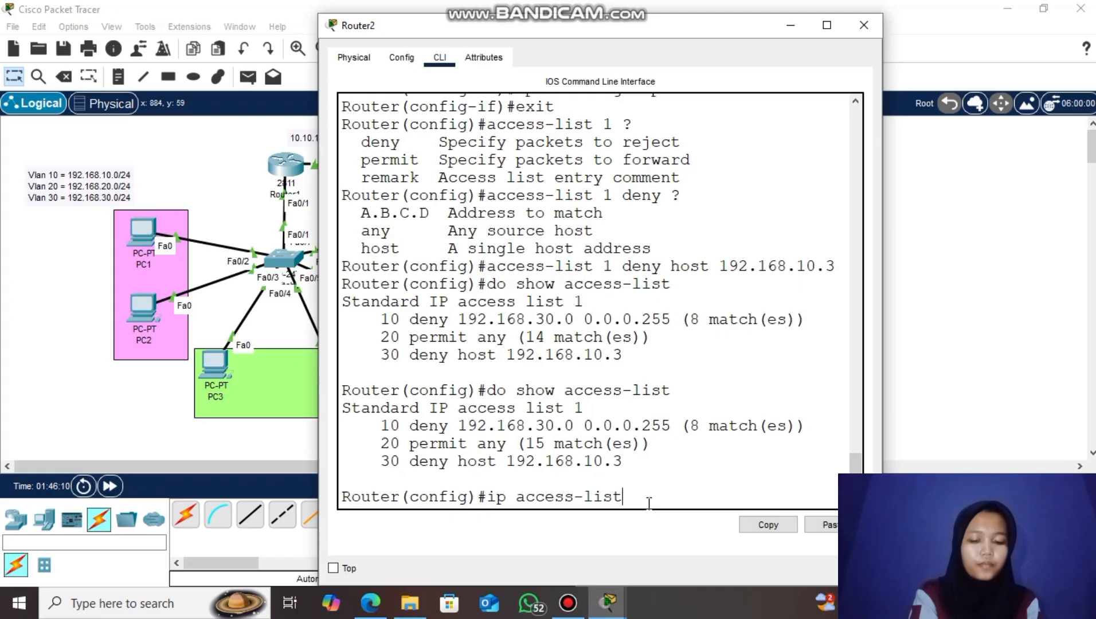
pyautogui.write(' stan')
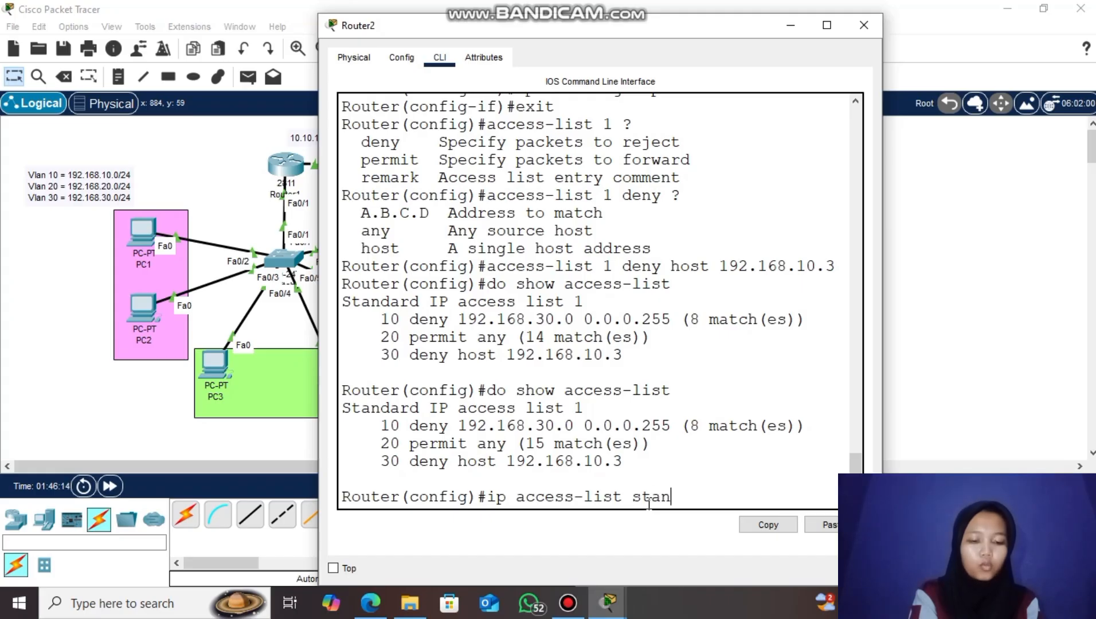
pyautogui.write('dard 1')
pyautogui.press('Return')
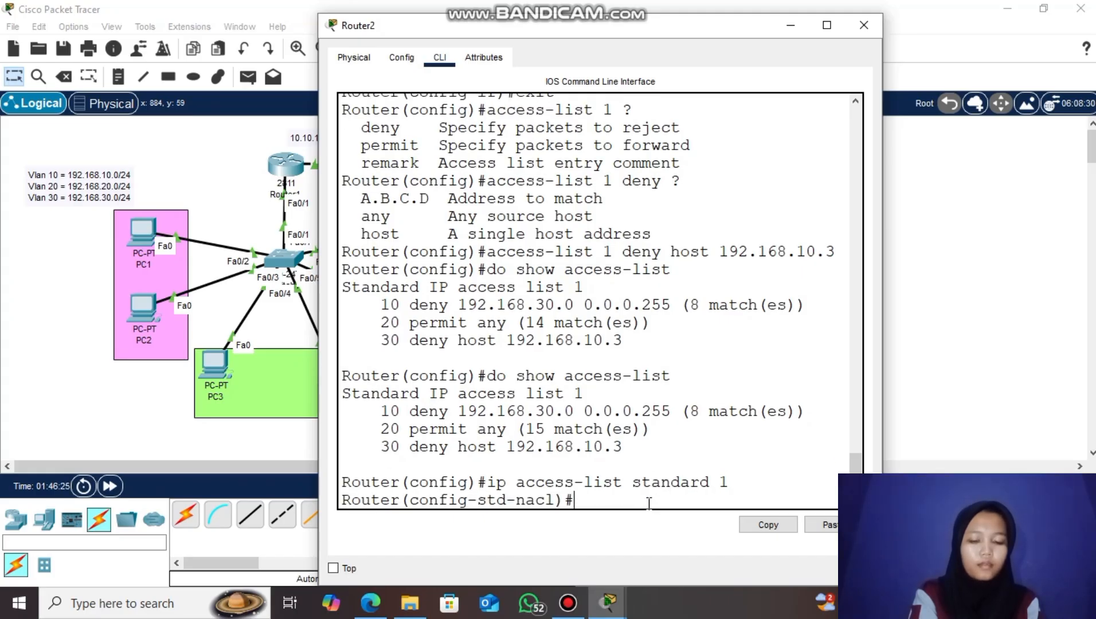
pyautogui.write('no')
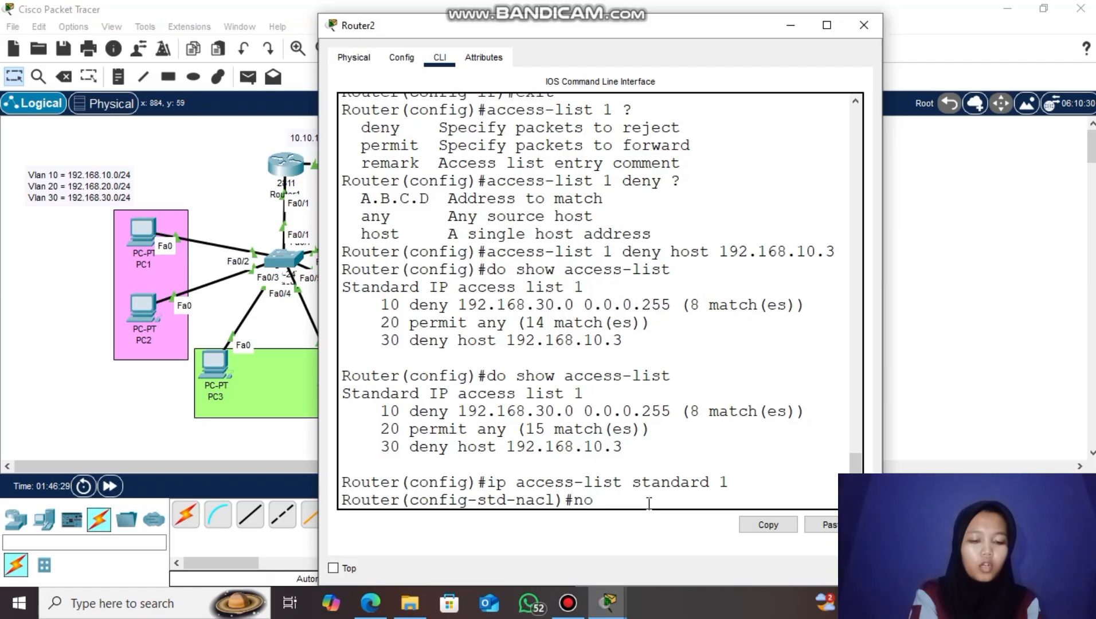
pyautogui.write(' 30')
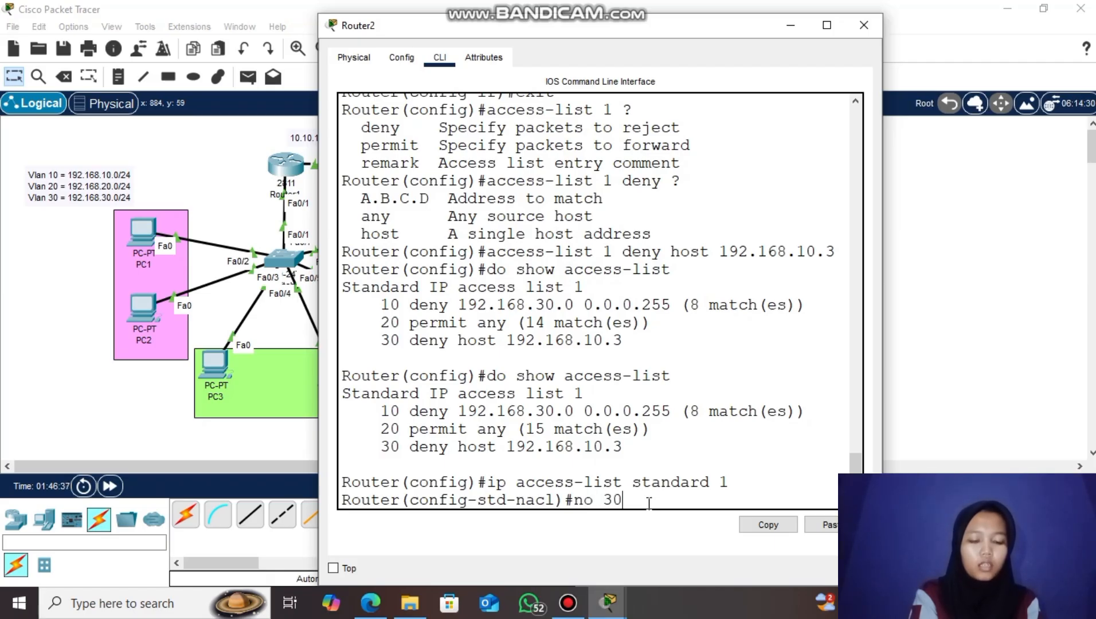
pyautogui.press('Return')
# - Display Router2's access lists with do show access-list and examine the sequence number of the permit any entry
pyautogui.write('do show ')
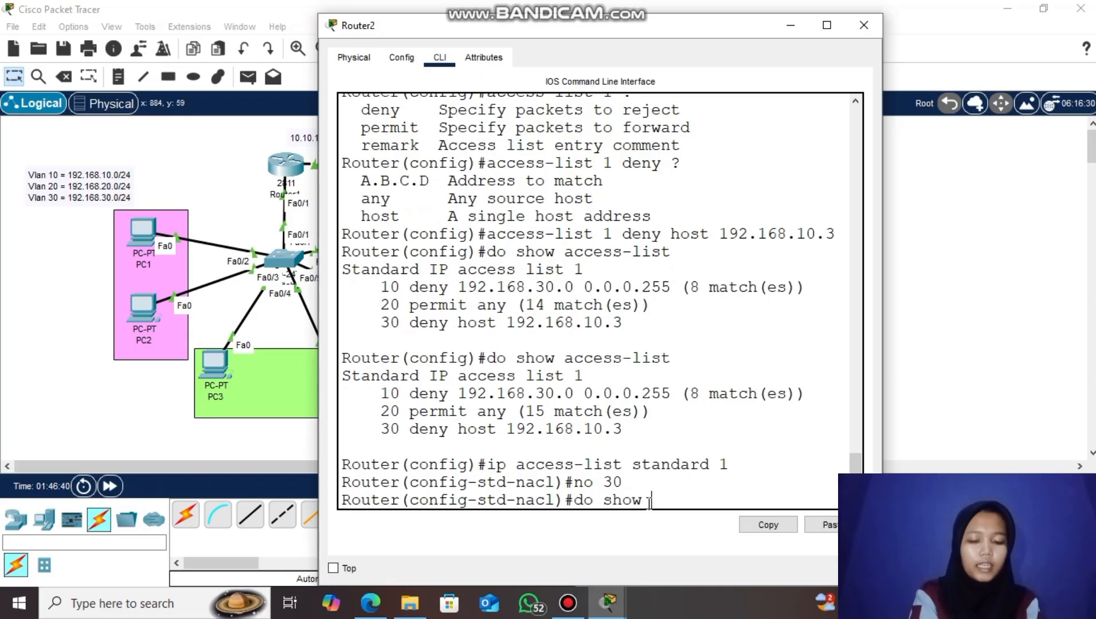
pyautogui.write('access-')
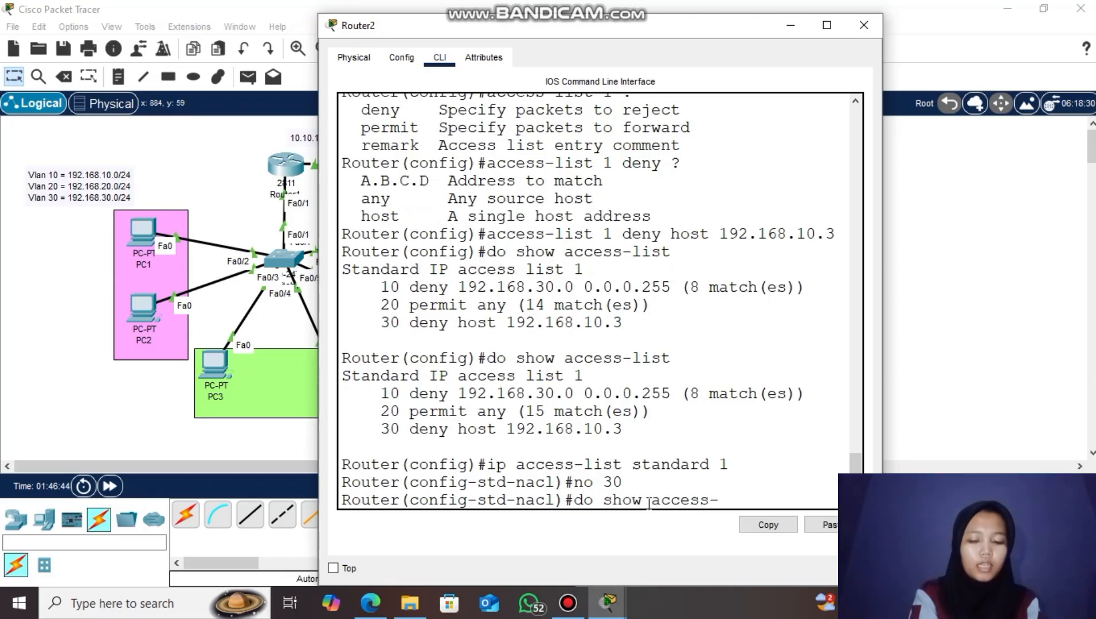
pyautogui.write('list')
pyautogui.press('Return')
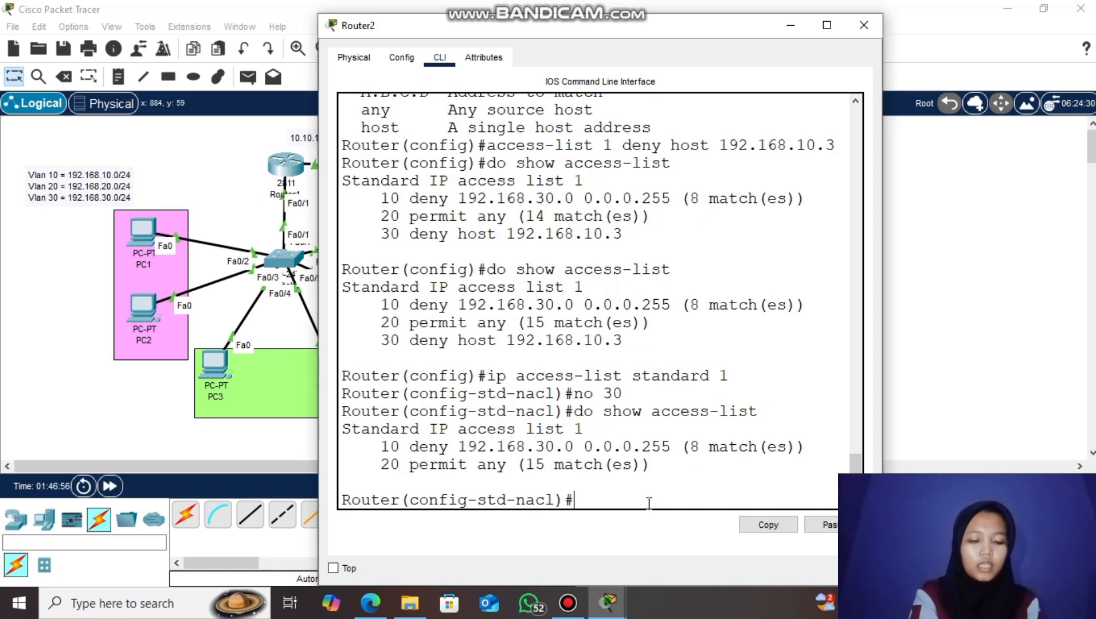
pyautogui.moveTo(399, 468); pyautogui.dragTo(357, 473)
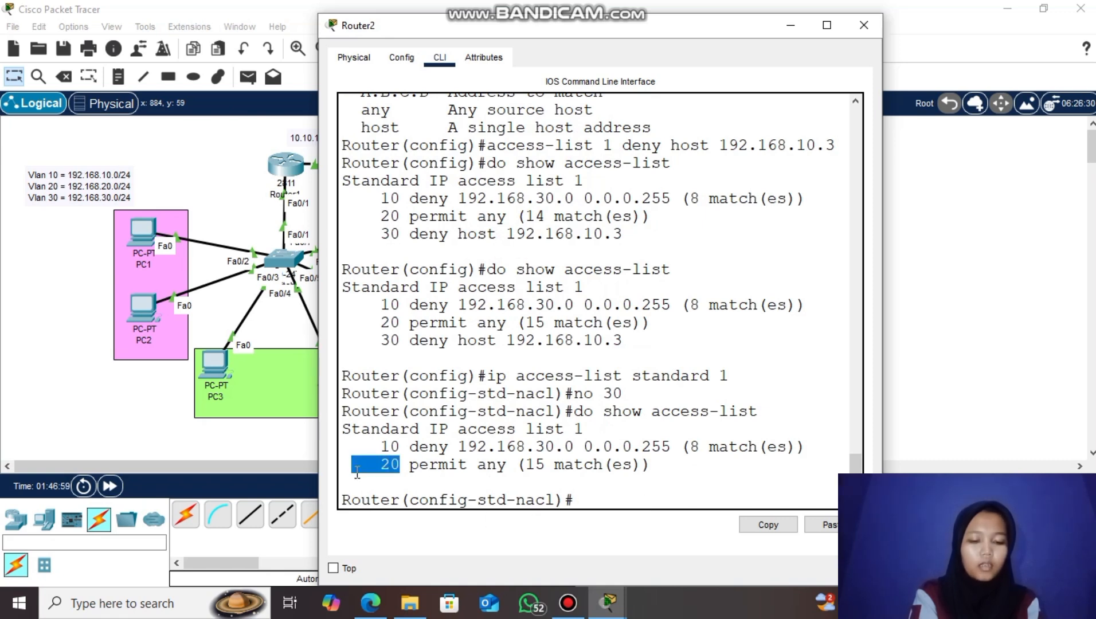
pyautogui.click(357, 472)
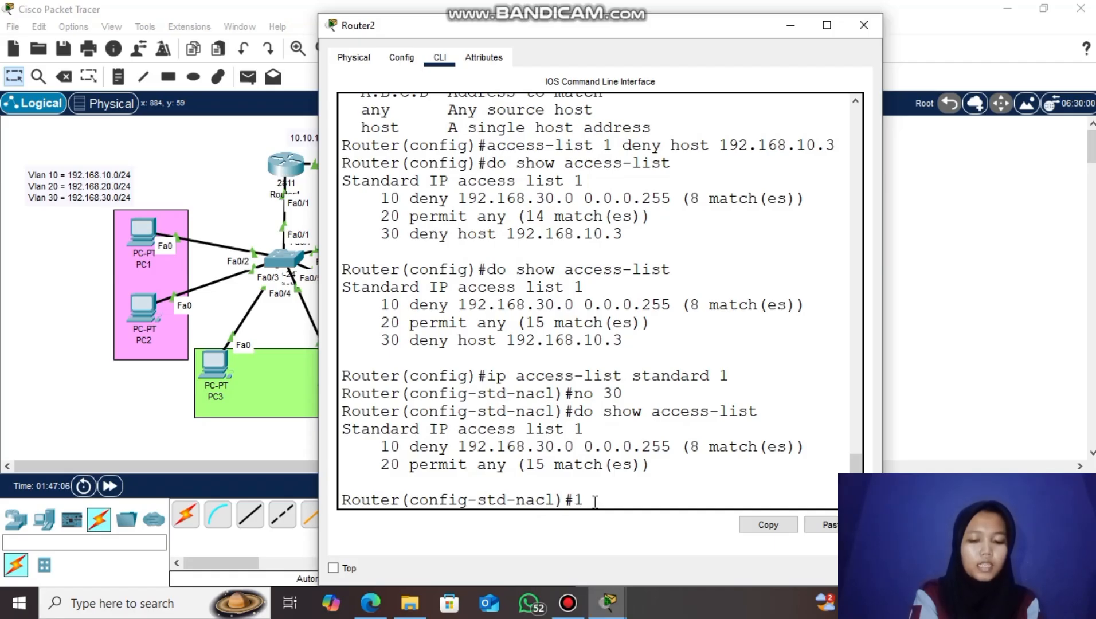
# - Add entry 12 deny host 192.168.10.3 to standard access list 1, ahead of the permit any entry
pyautogui.write('2 d')
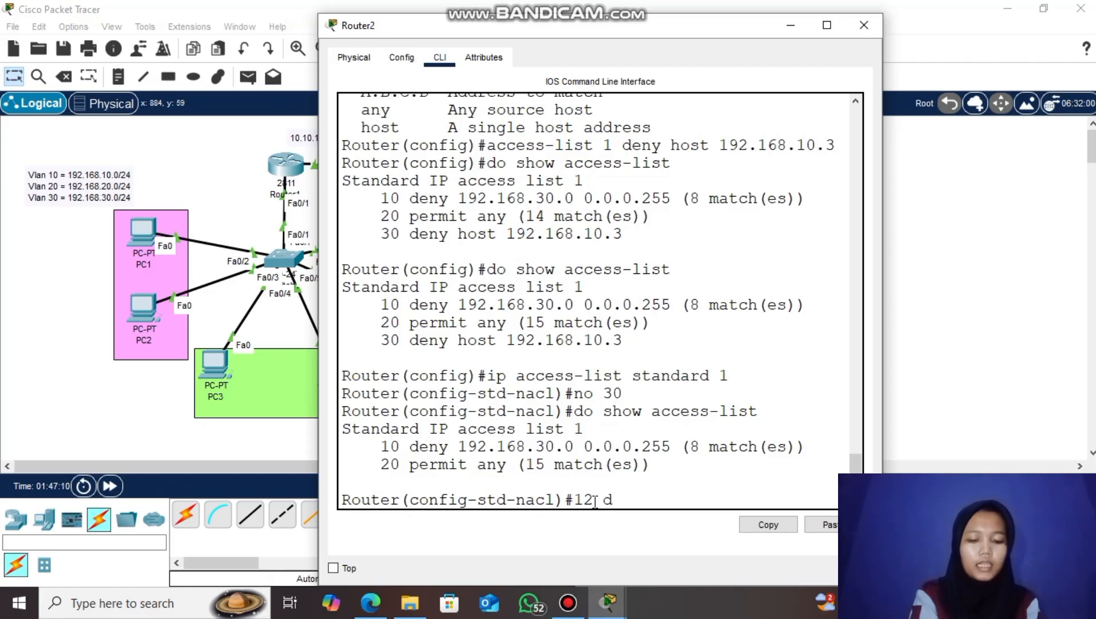
pyautogui.write('eny h')
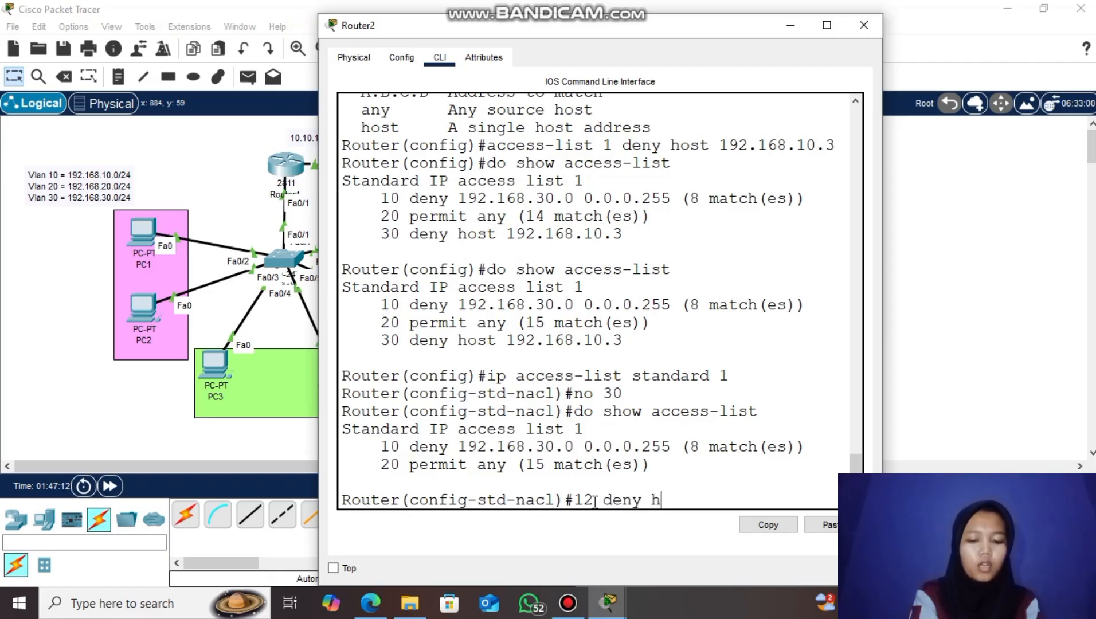
pyautogui.write('ost')
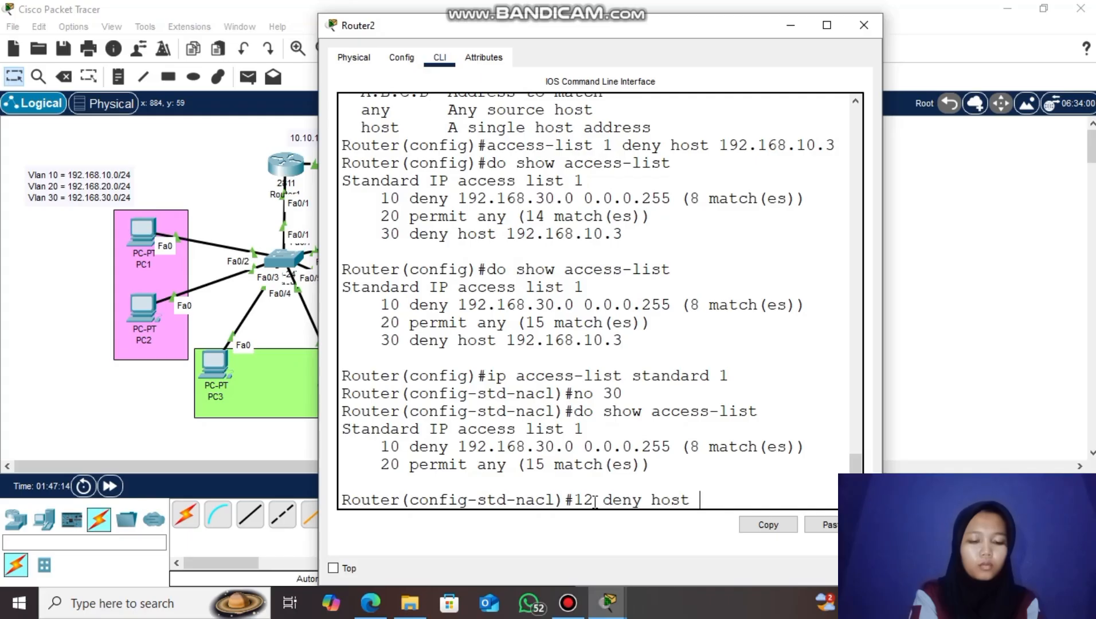
pyautogui.write(' 19')
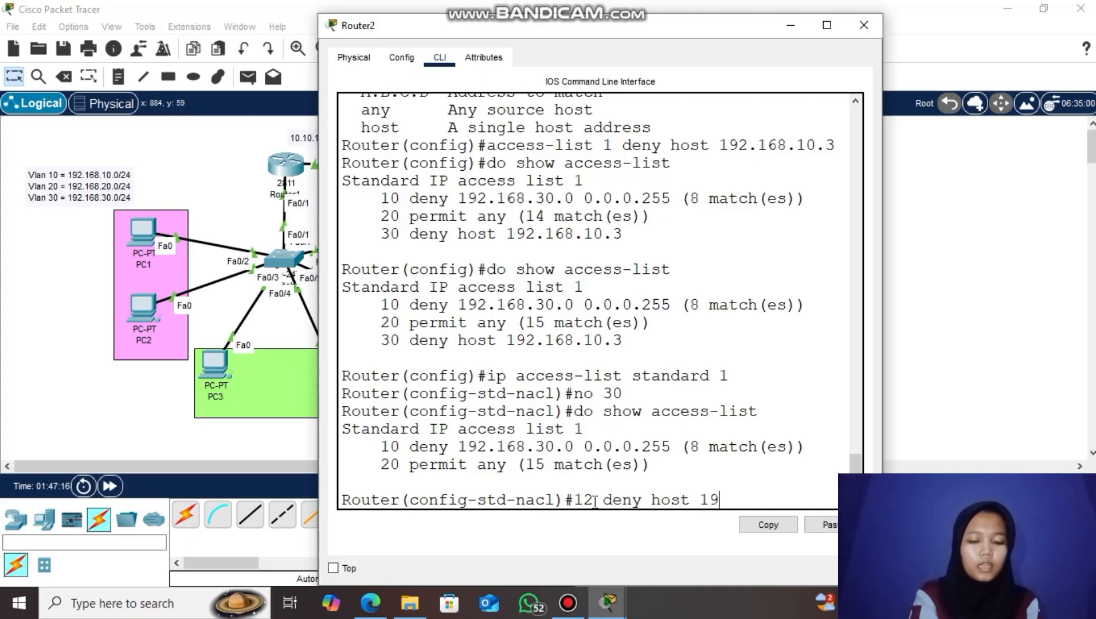
pyautogui.write('2.168.10.3')
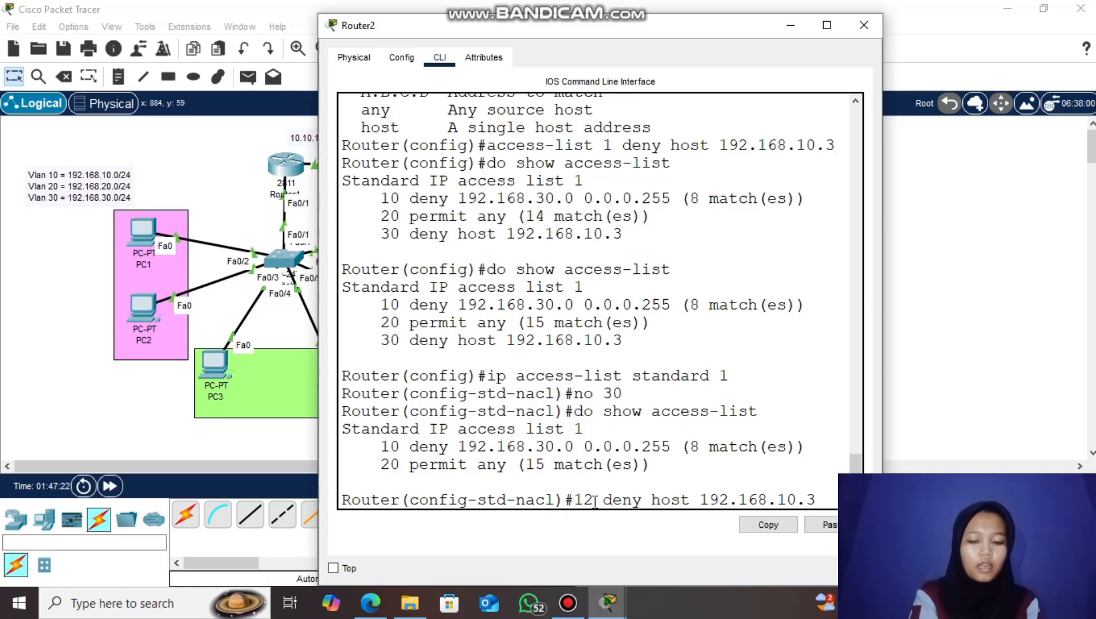
pyautogui.press('Return')
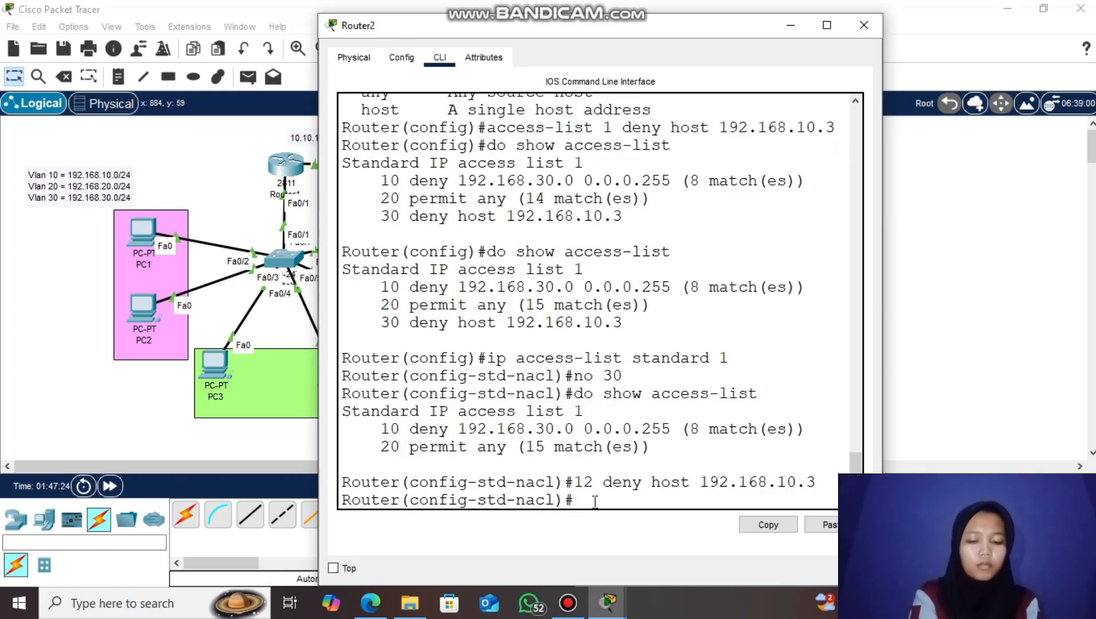
# - Display Router2's access lists again and examine the position of entry 12 for host 192.168.10.3
pyautogui.press('Up')
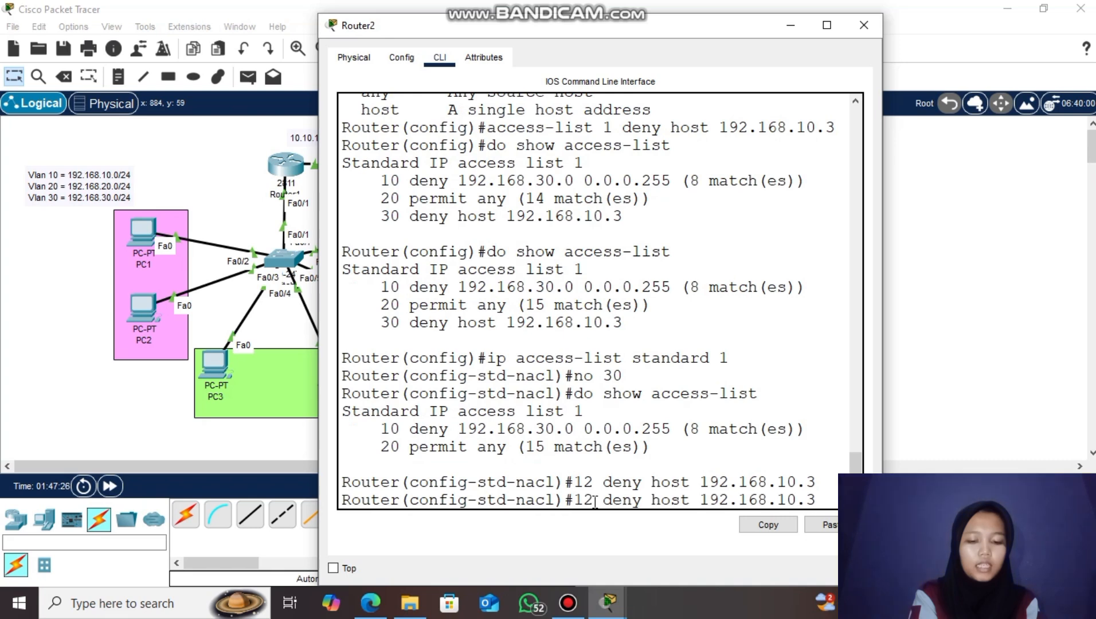
pyautogui.press('Up')
pyautogui.press('Up')
pyautogui.press('Down')
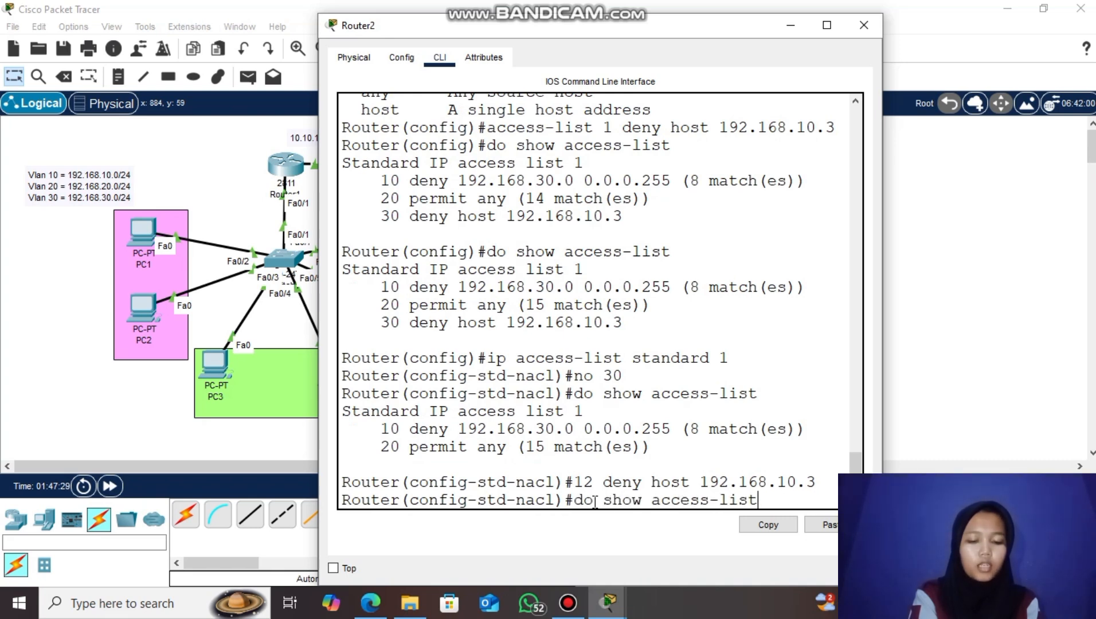
pyautogui.press('Return')
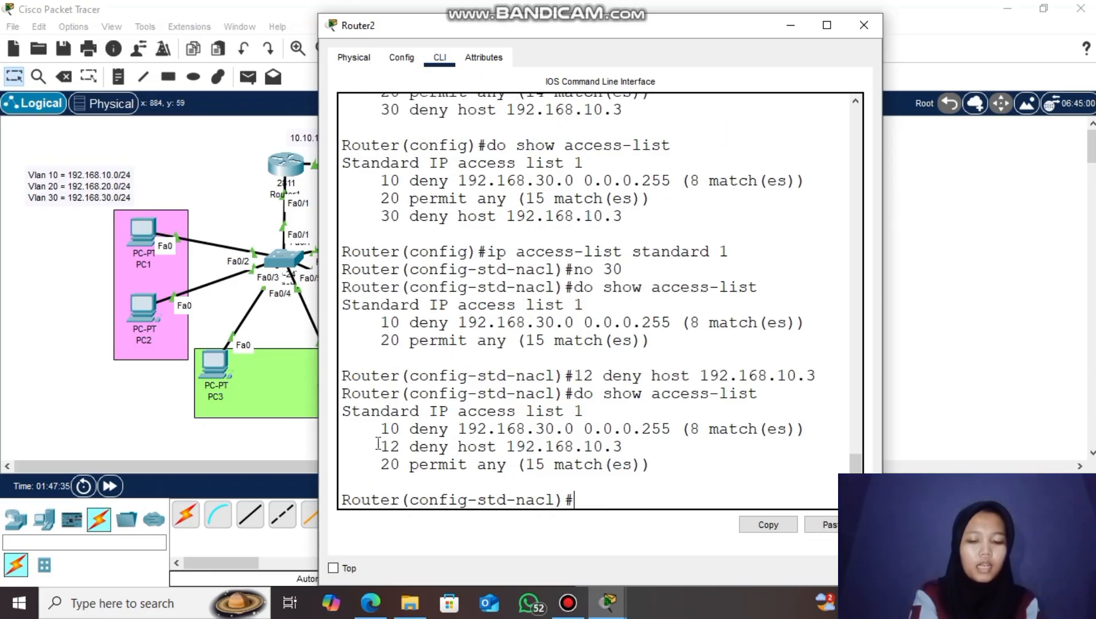
pyautogui.moveTo(379, 446); pyautogui.dragTo(624, 449)
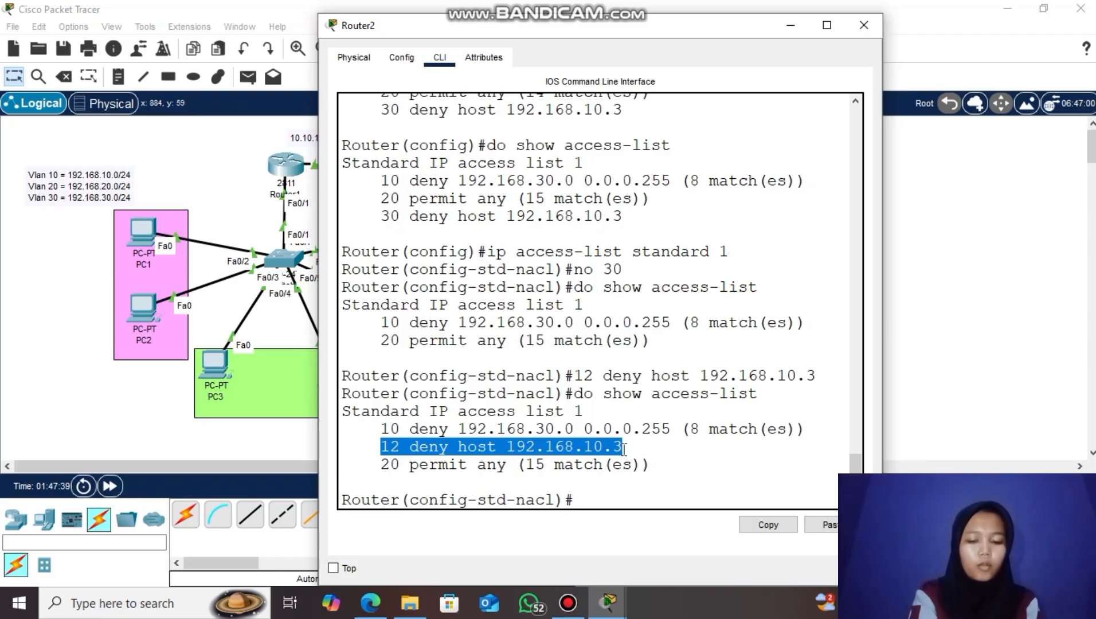
# - Close Router2's window and send simple PDUs from PC2 to Server2 and Server3 to test PC2's access
pyautogui.click(864, 25)
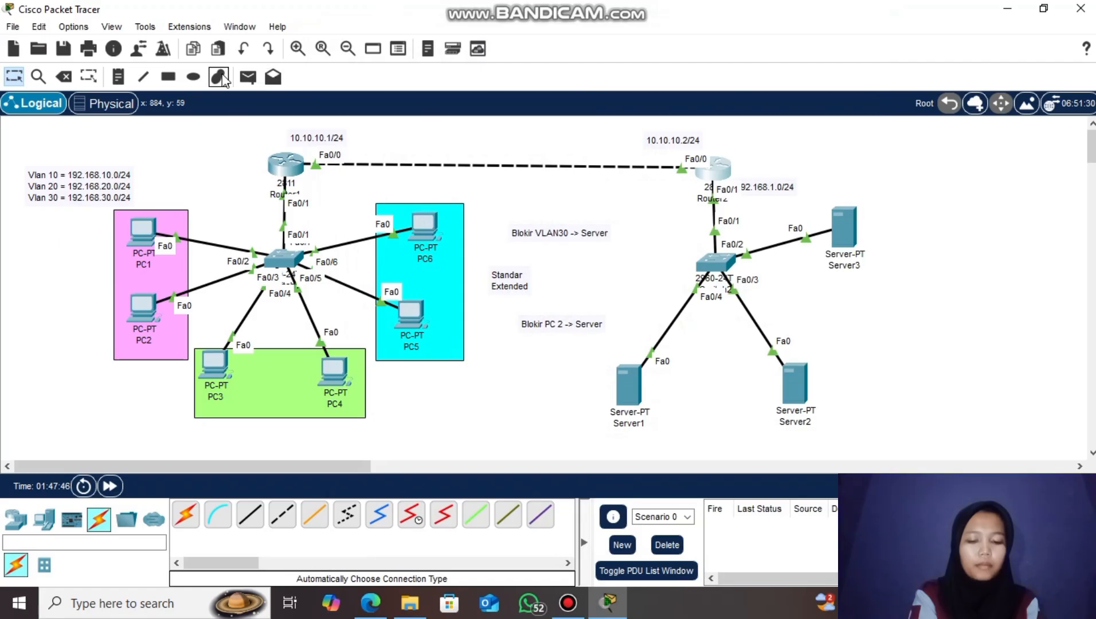
pyautogui.click(247, 82)
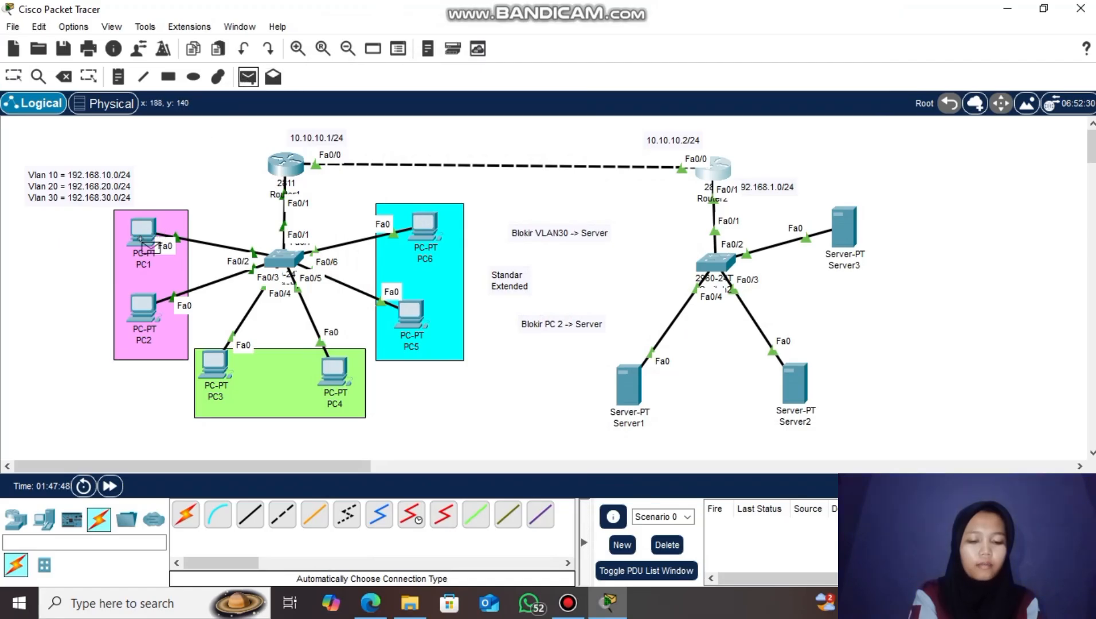
pyautogui.click(135, 299)
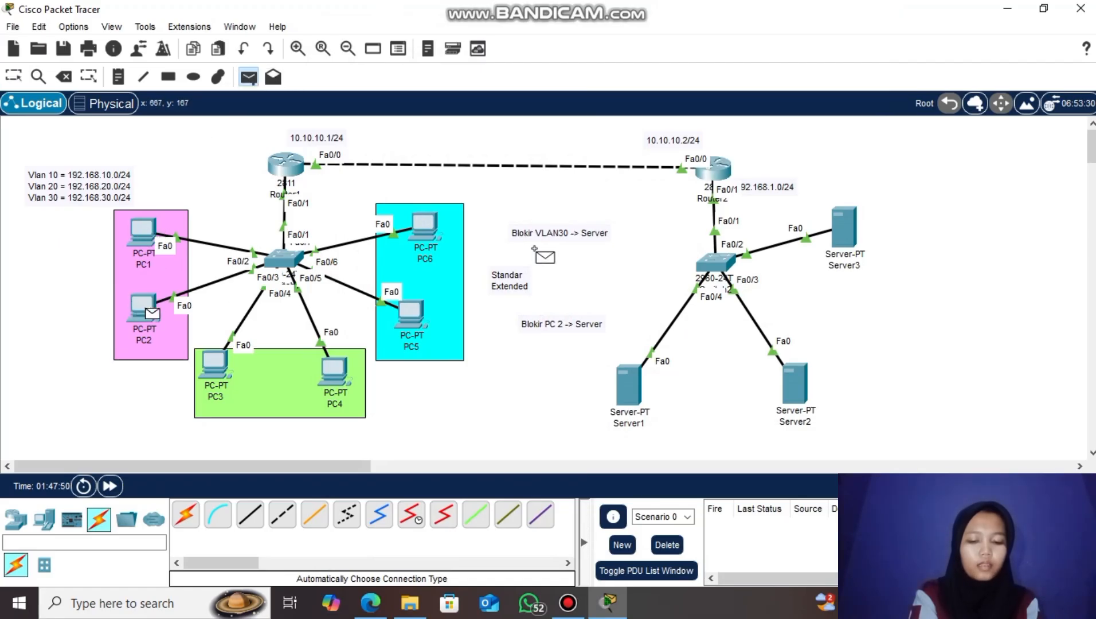
pyautogui.click(786, 375)
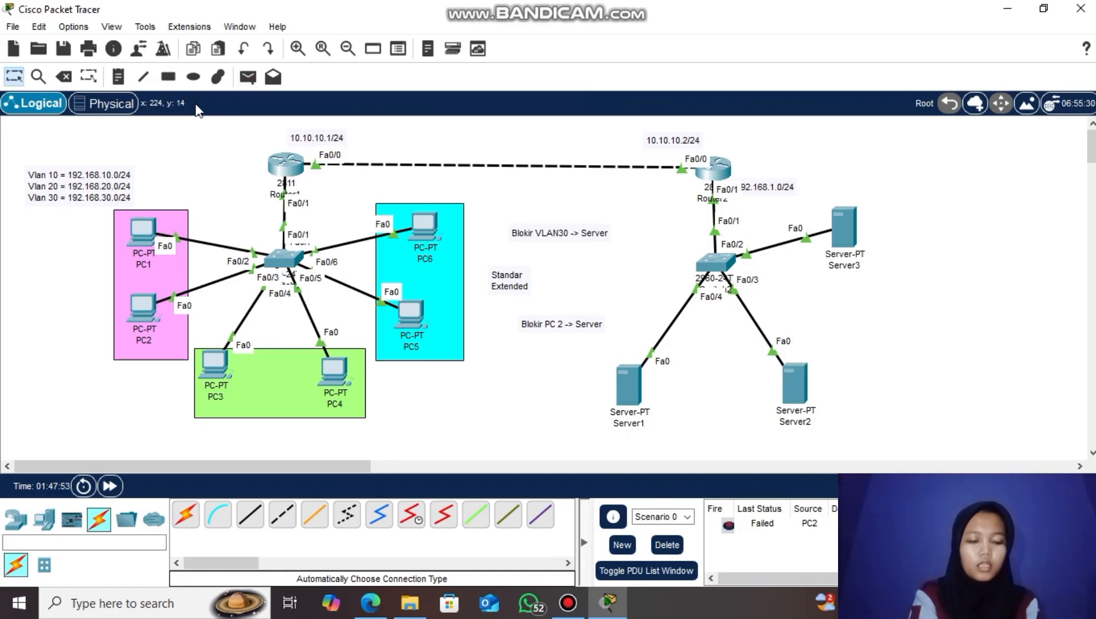
pyautogui.click(254, 77)
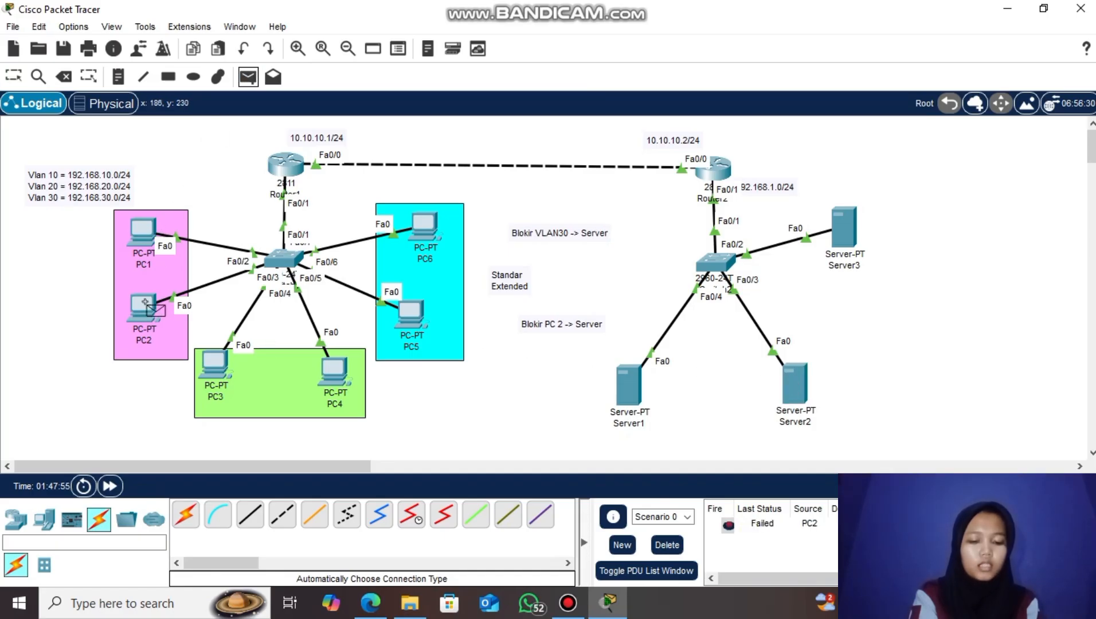
pyautogui.click(131, 302)
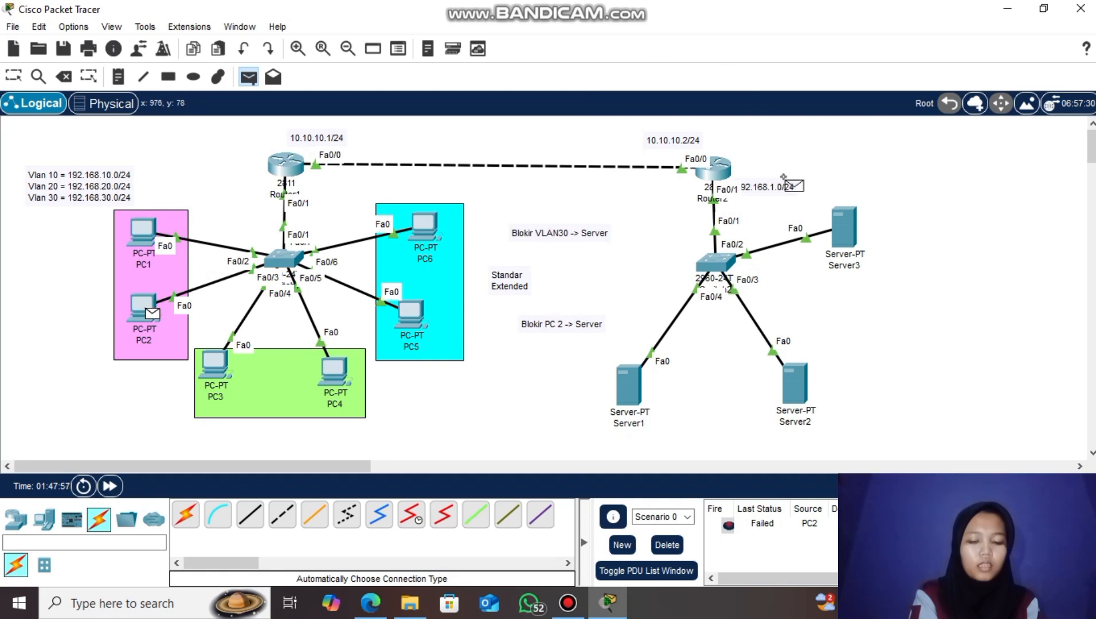
pyautogui.click(839, 217)
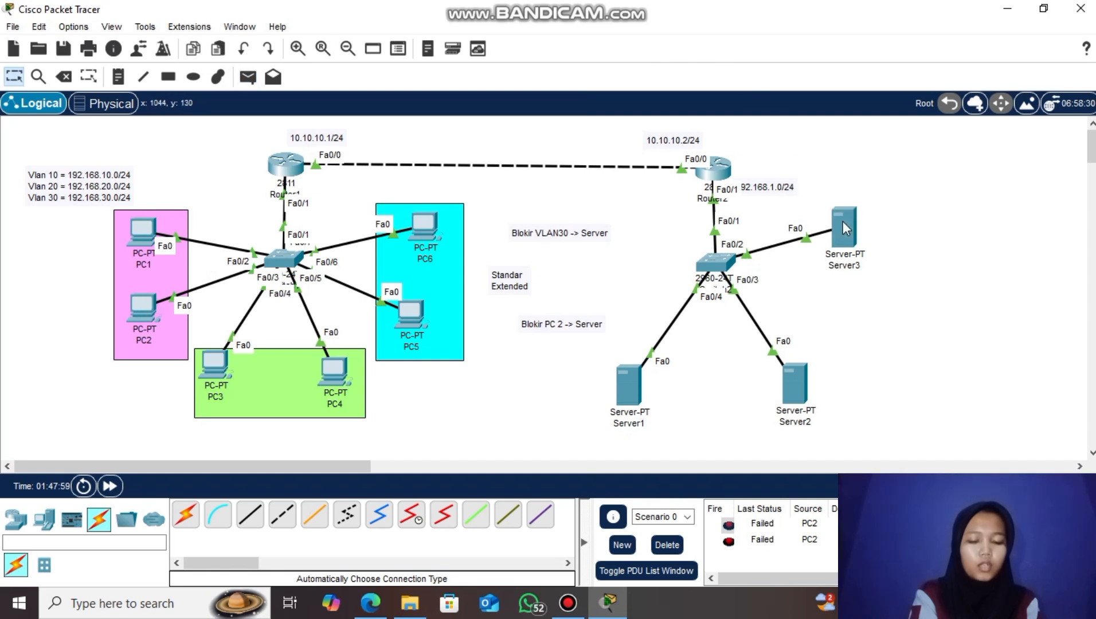